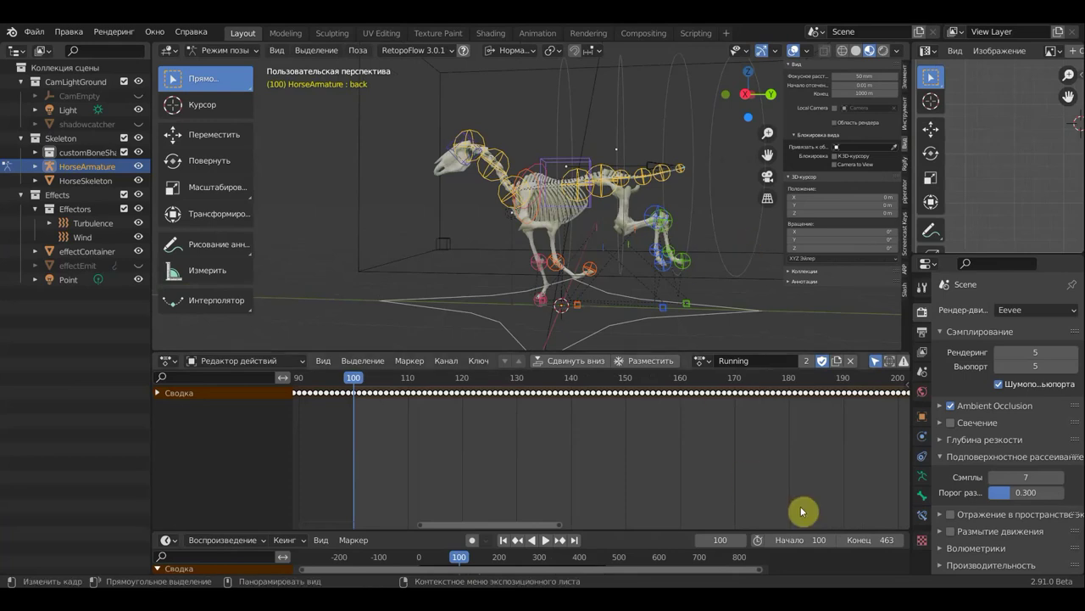
Set the scene start frame to 1 and return the playhead to frame 1
left_click(805, 540)
type("1")
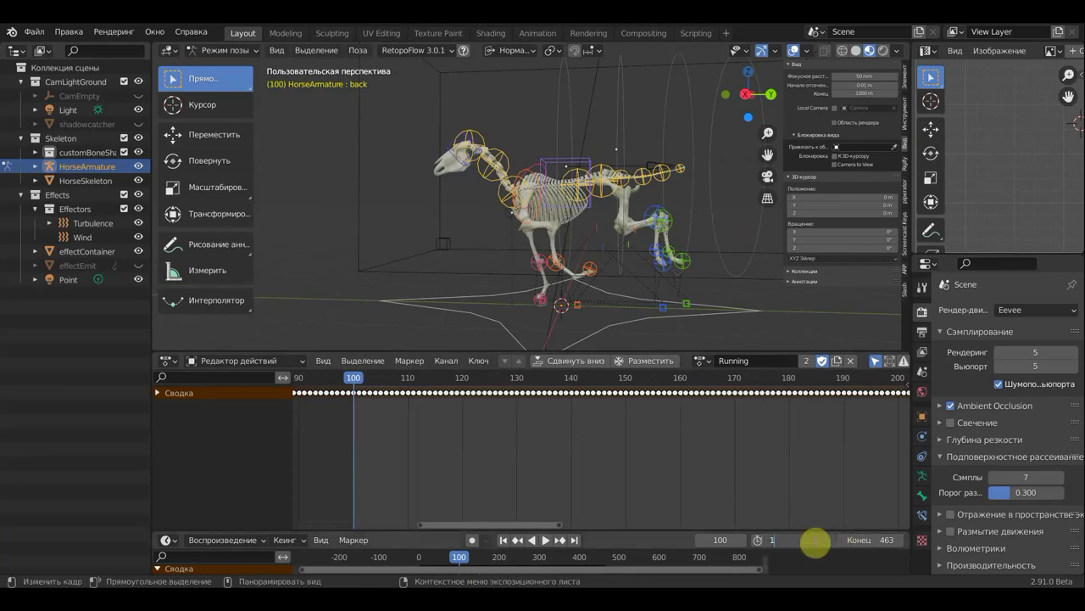
key("Return")
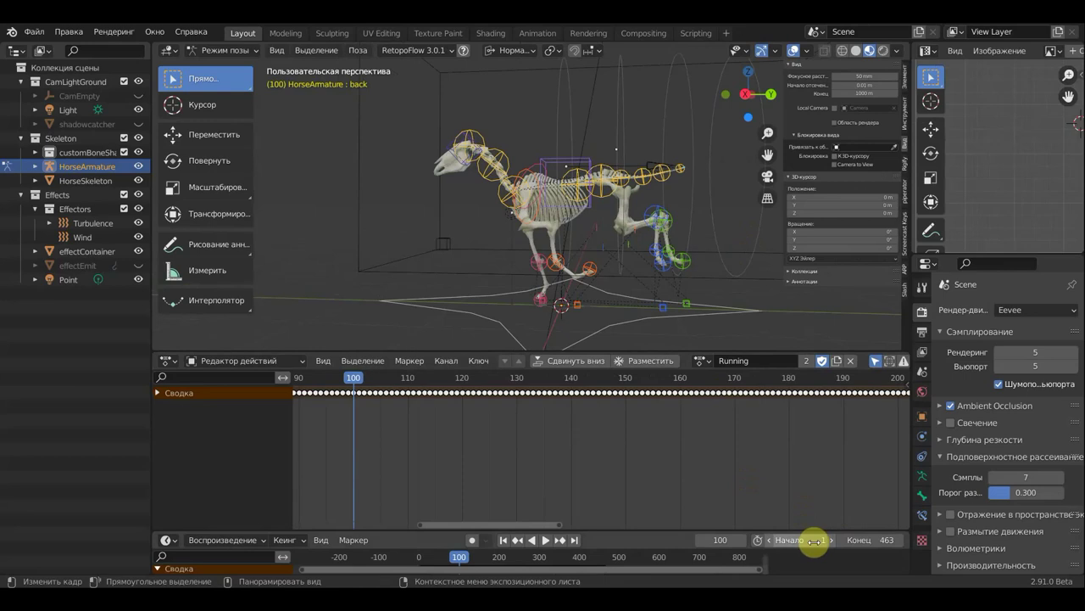
scroll(607, 476, "down", 3)
scroll(607, 475, "down", 3)
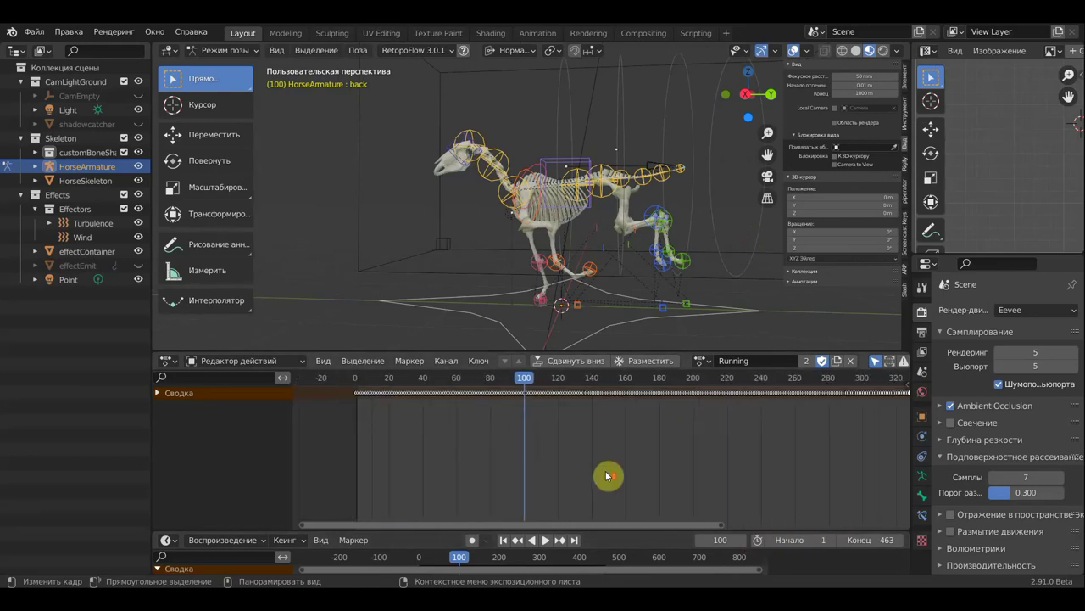
scroll(607, 476, "down", 1)
key("shift+ctrl+space")
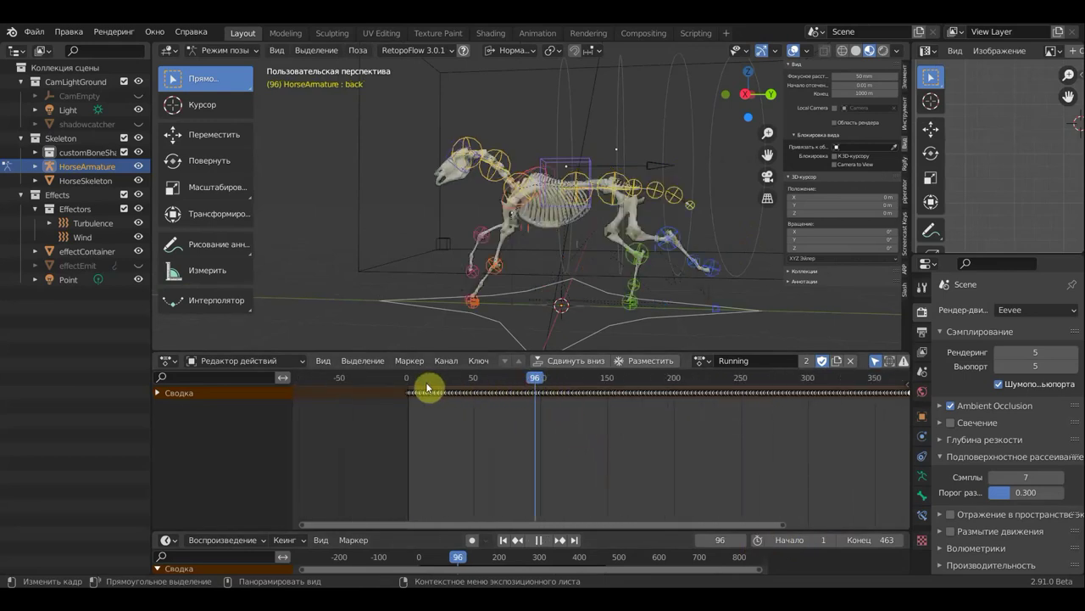
left_click_drag(427, 387, 407, 384)
key("space")
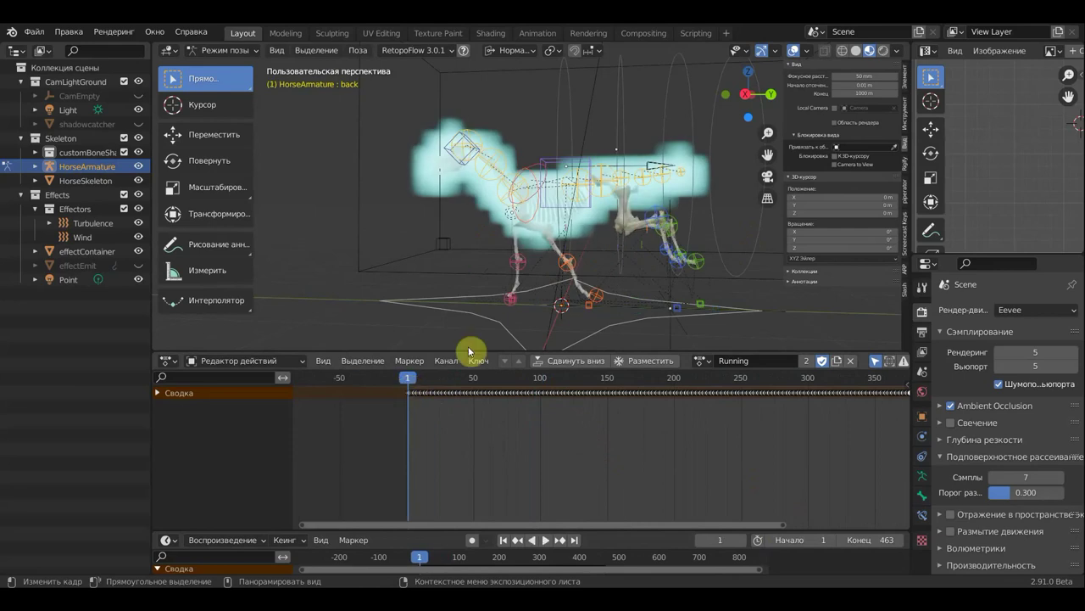
Hide the sidebar, switch the viewport to Solid shading and select the HorseSkeleton mesh
key("n")
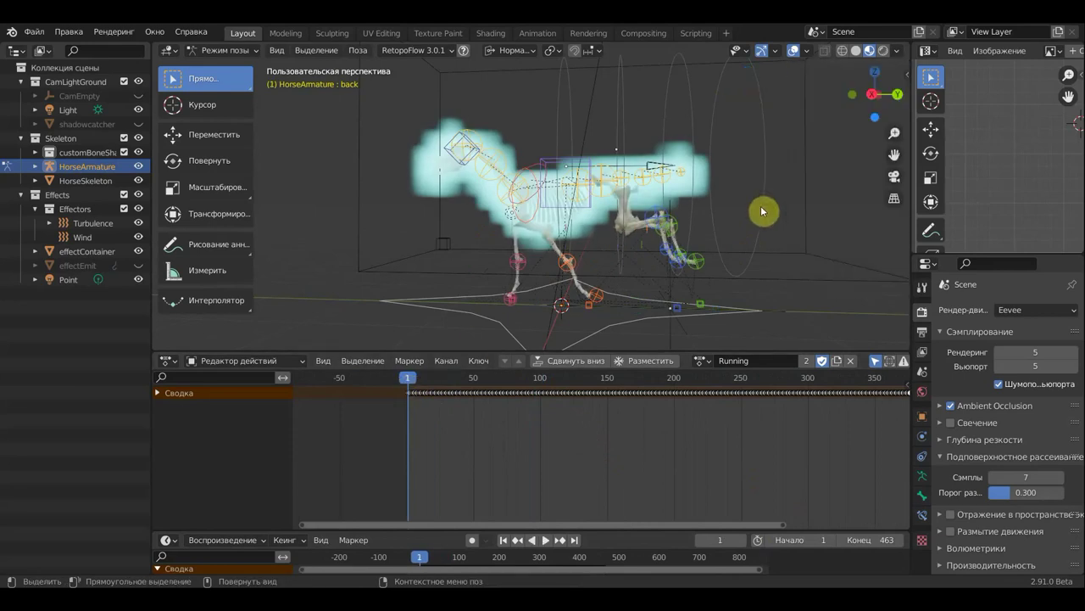
middle_click_drag(596, 240, 624, 213)
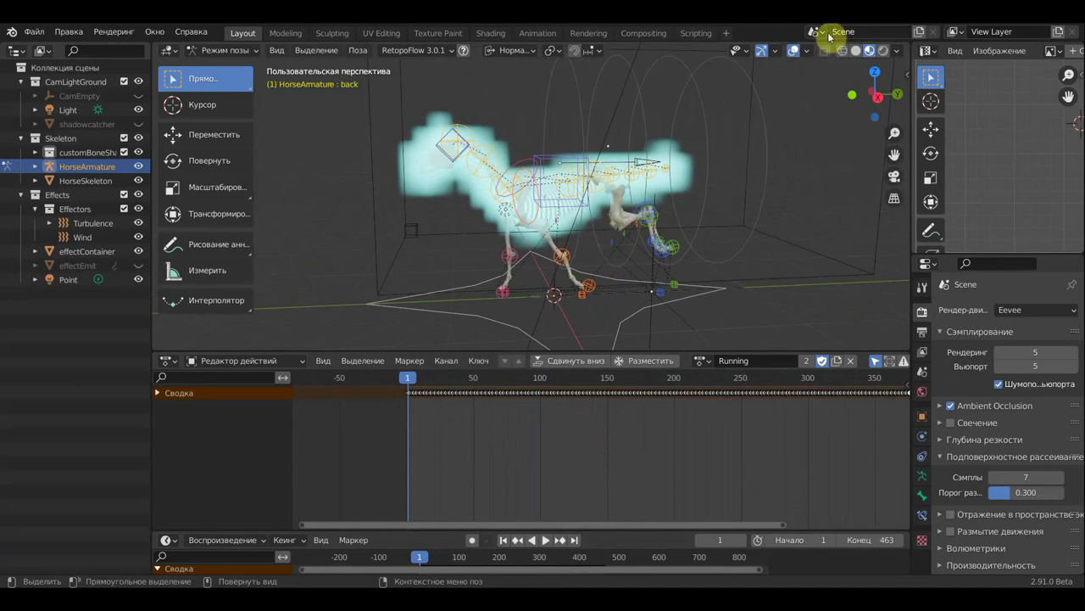
left_click(855, 53)
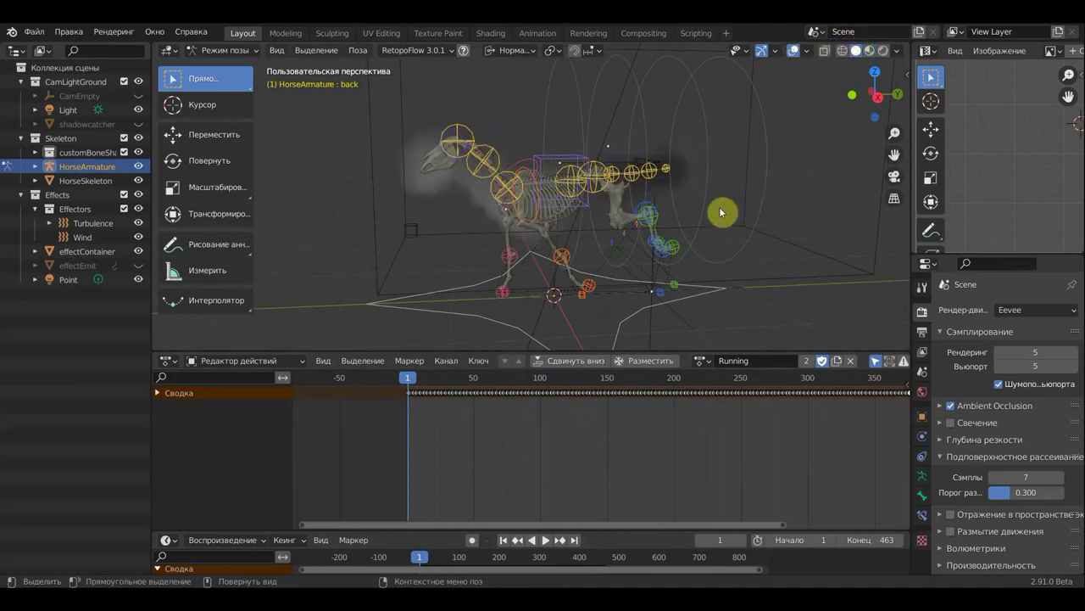
mouse_move(719, 212)
middle_mouse_down()
mouse_move(693, 226)
mouse_move(521, 246)
middle_mouse_up()
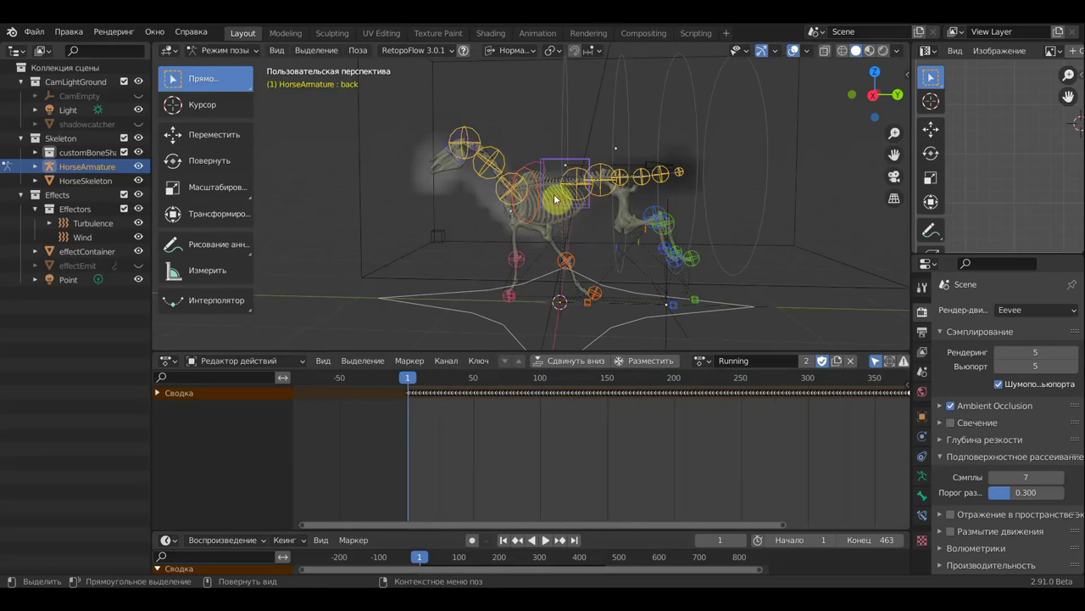
scroll(555, 228, "up", 2)
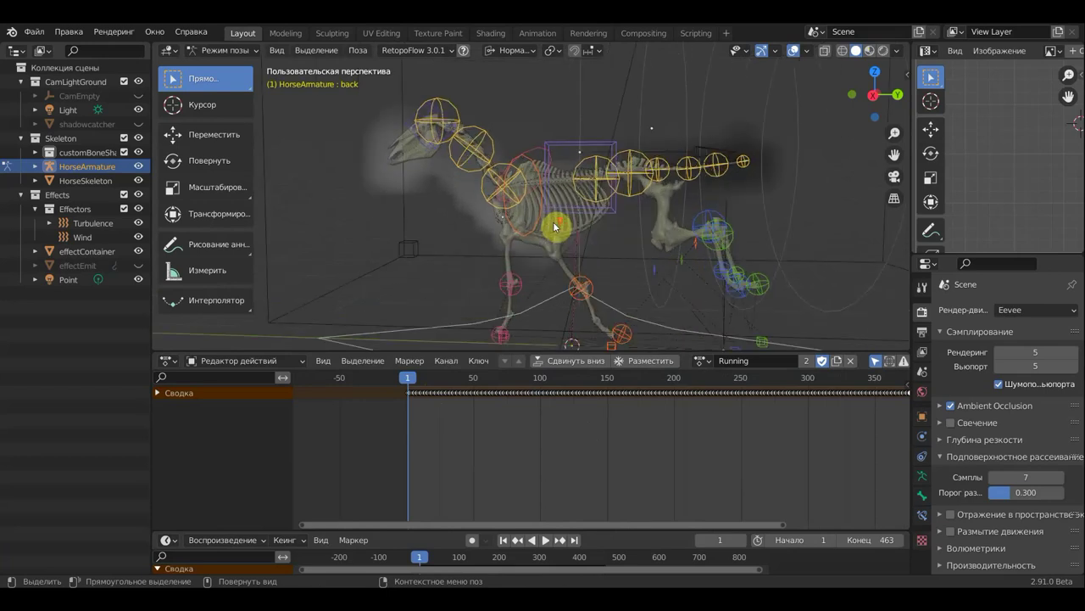
scroll(554, 224, "down", 2)
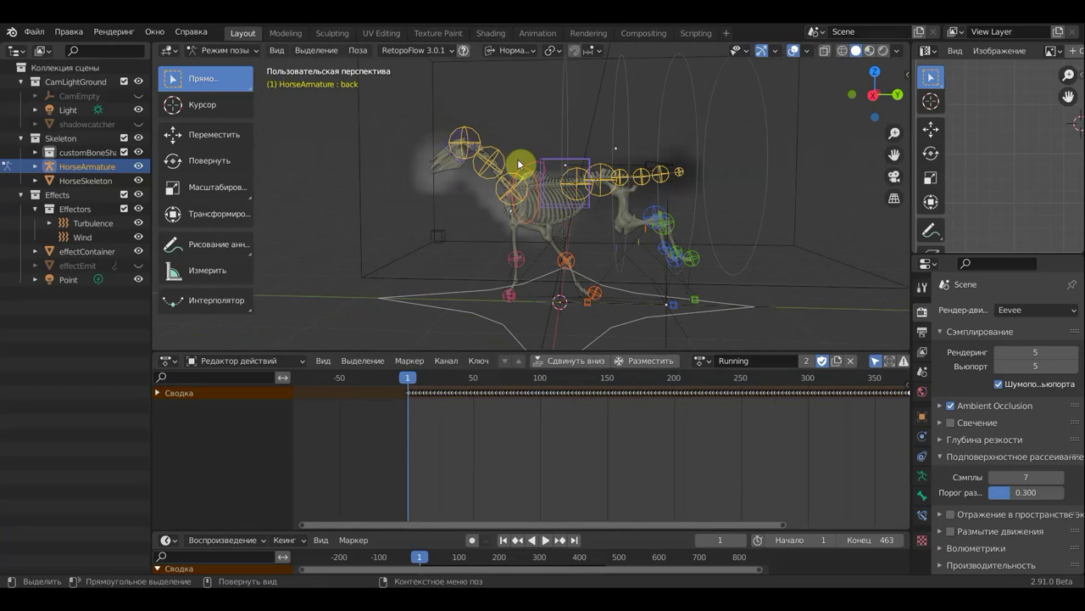
left_click(556, 214)
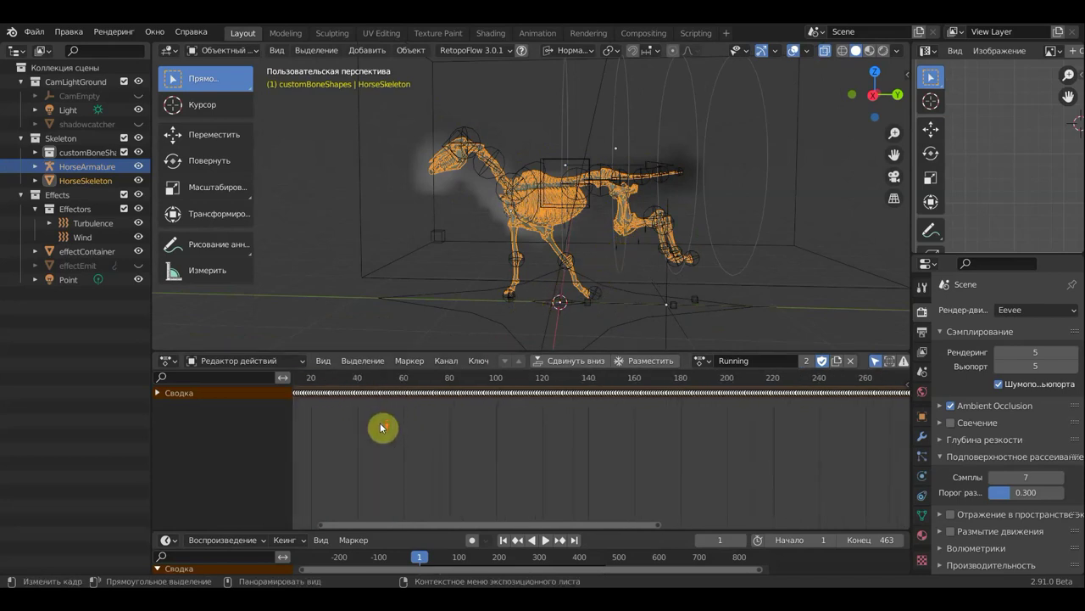
Delete the Running action's keyframes after frame 15 and set the scene end frame to 15
mouse_move(379, 430)
middle_mouse_down("ctrl")
mouse_move(691, 452)
mouse_move(701, 419)
middle_mouse_up("ctrl")
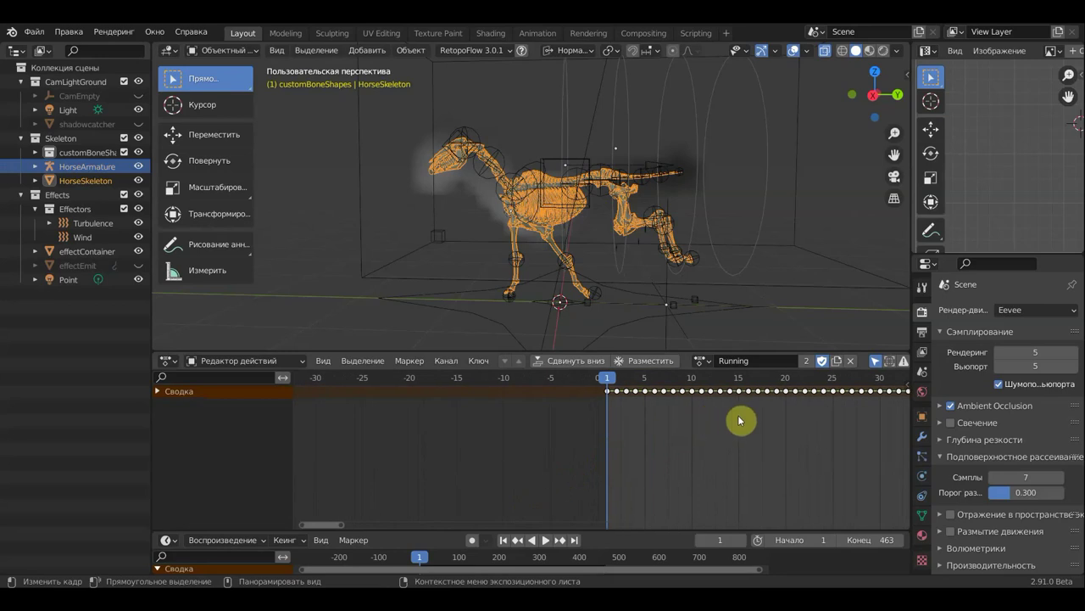
left_click_drag(744, 415, 601, 380)
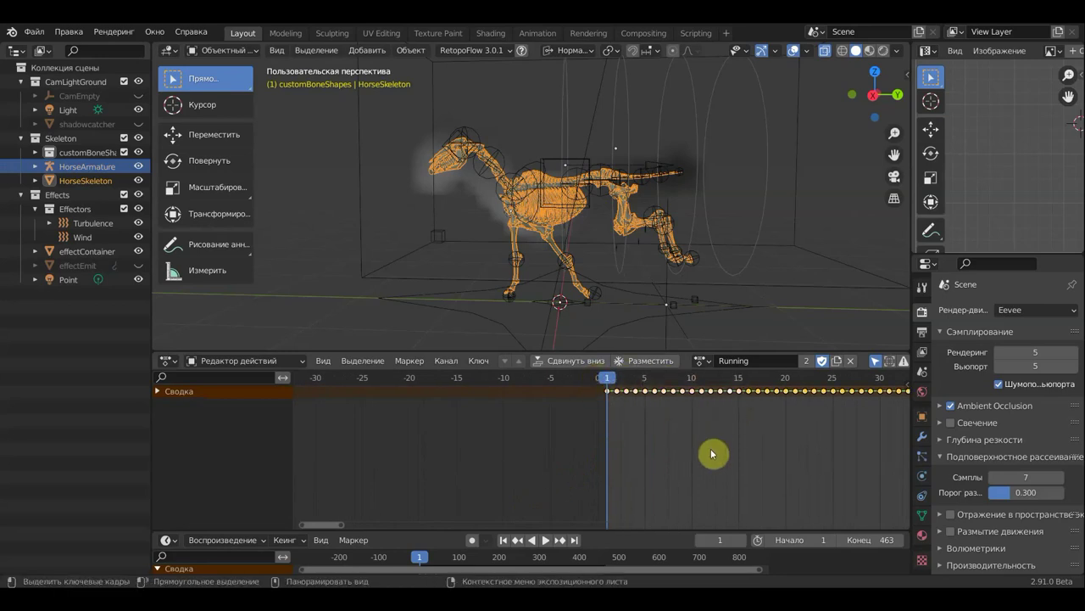
key("x")
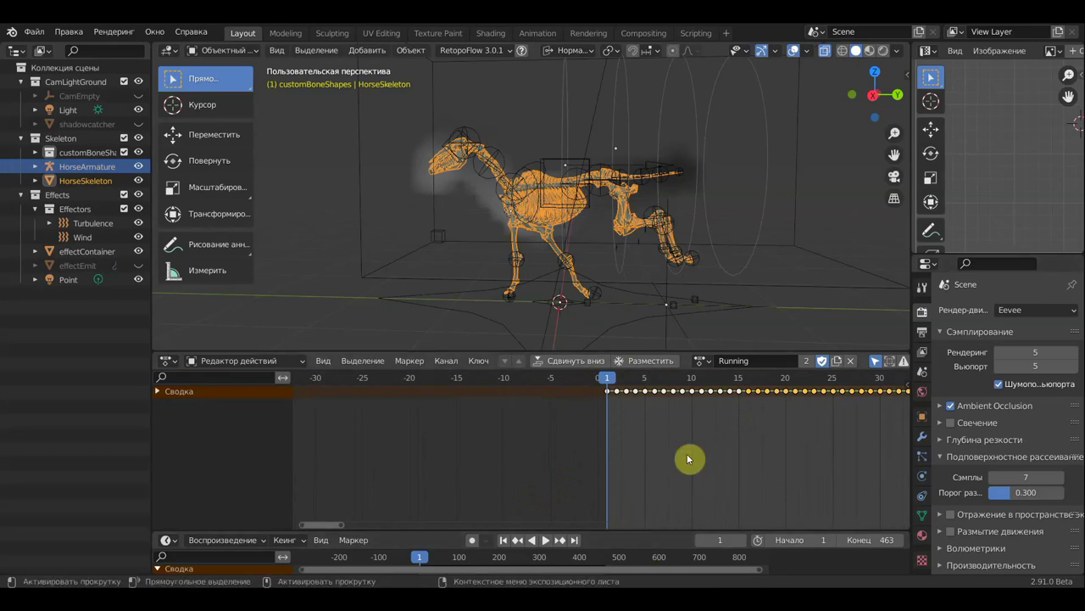
key("x")
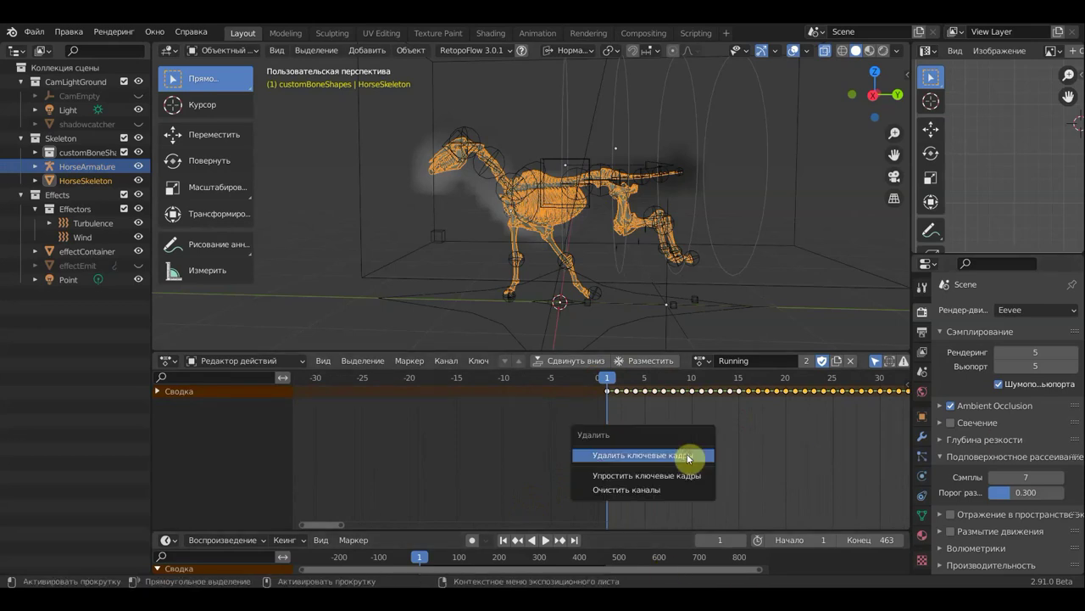
left_click(687, 455)
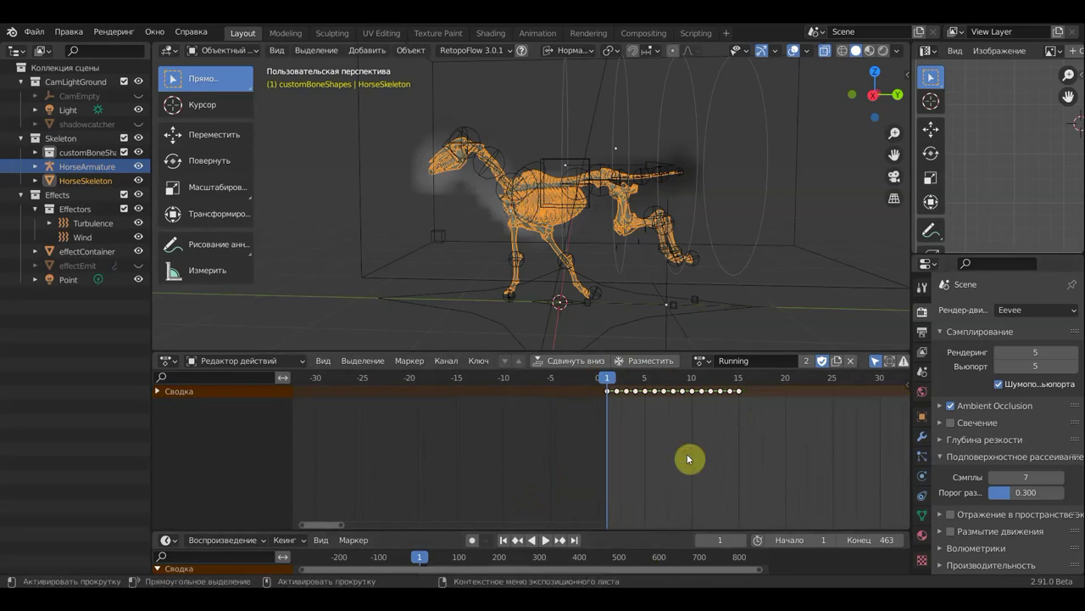
left_click(865, 539)
type("15")
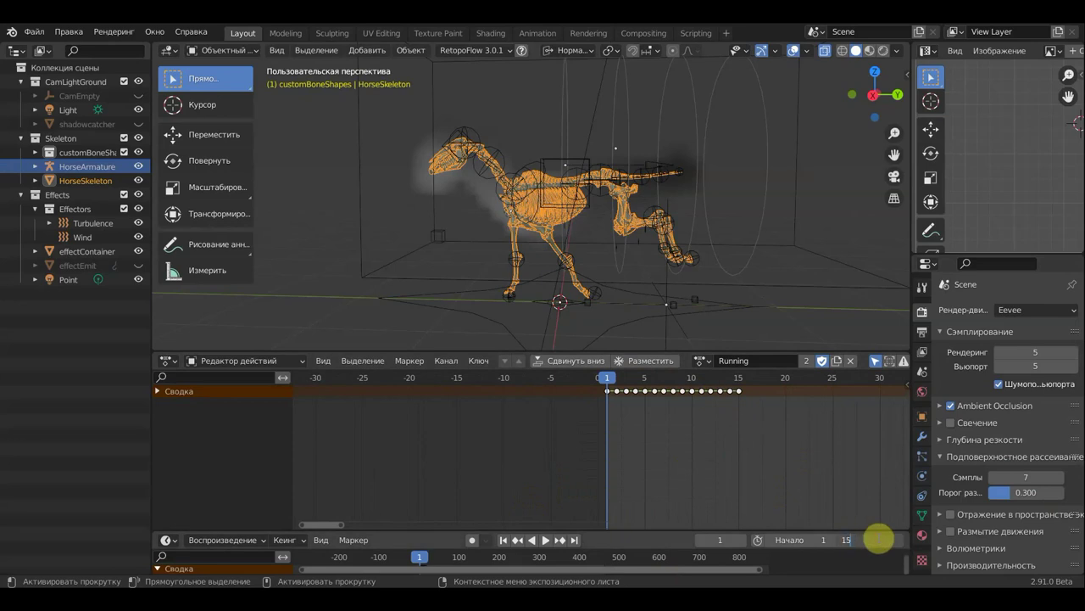
key("Return")
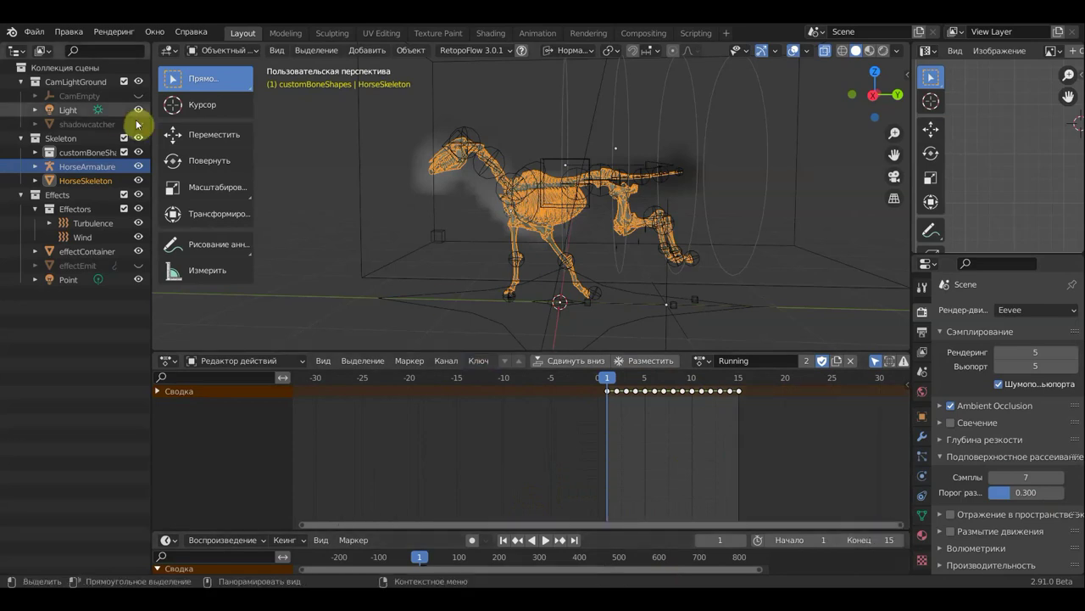
Set the Preferences Interface Translation Language to English and close Preferences
left_click(66, 31)
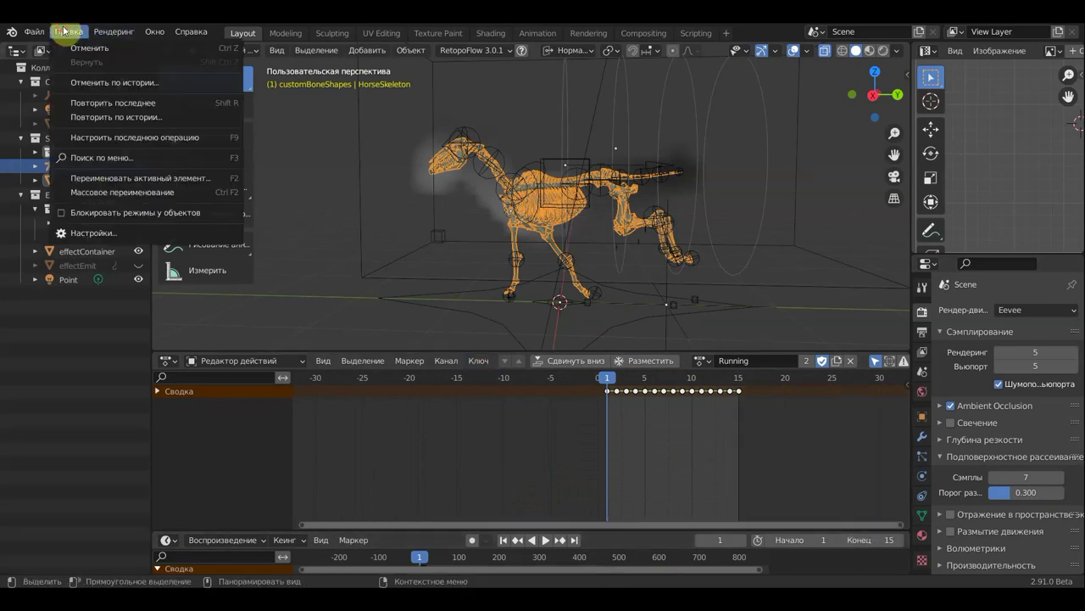
left_click(116, 231)
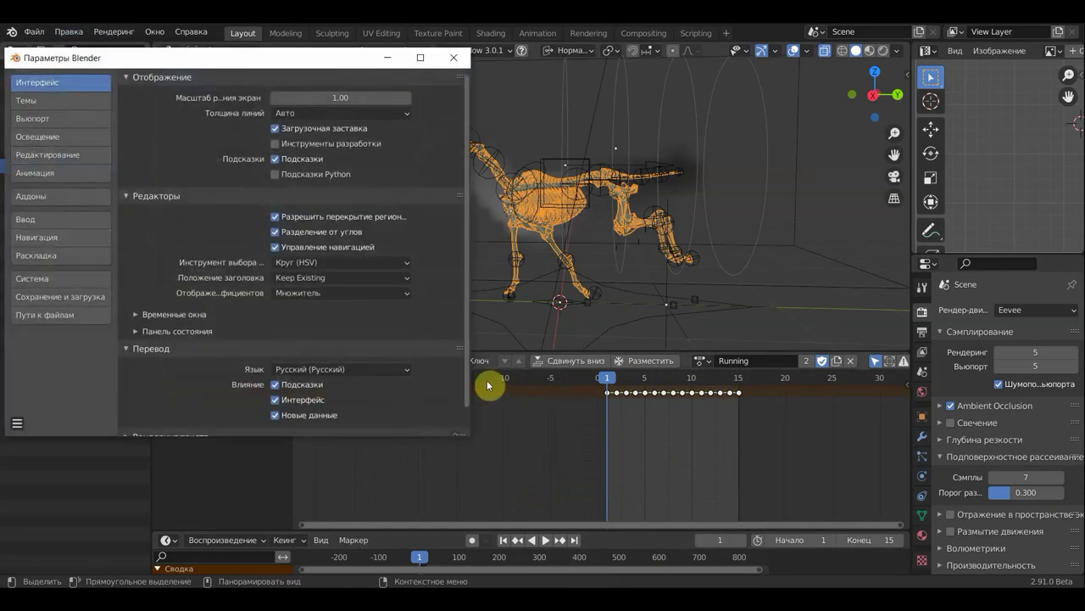
left_click(408, 371)
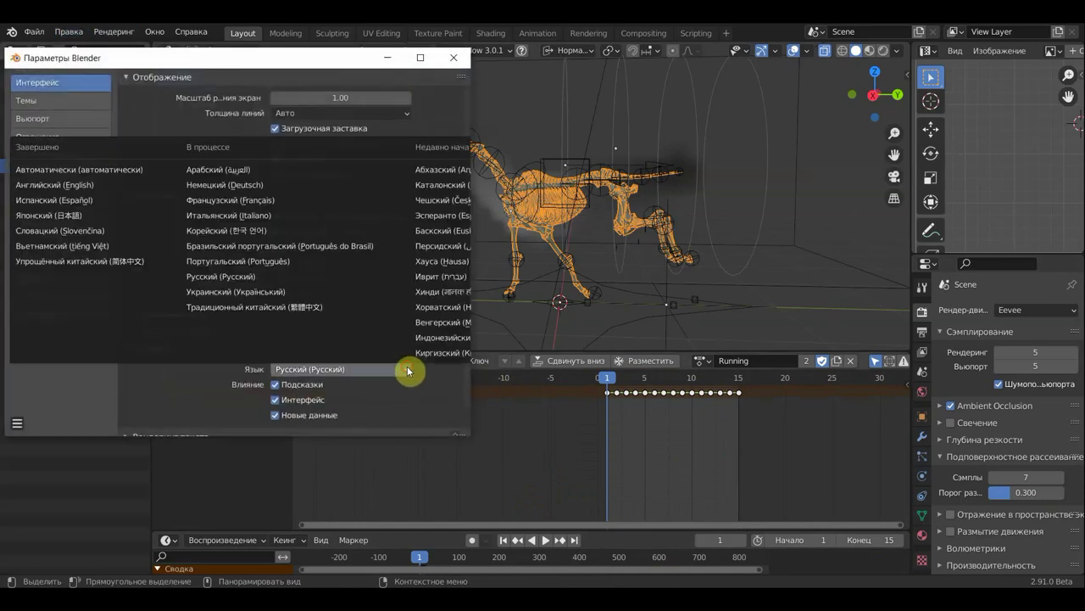
left_click(77, 185)
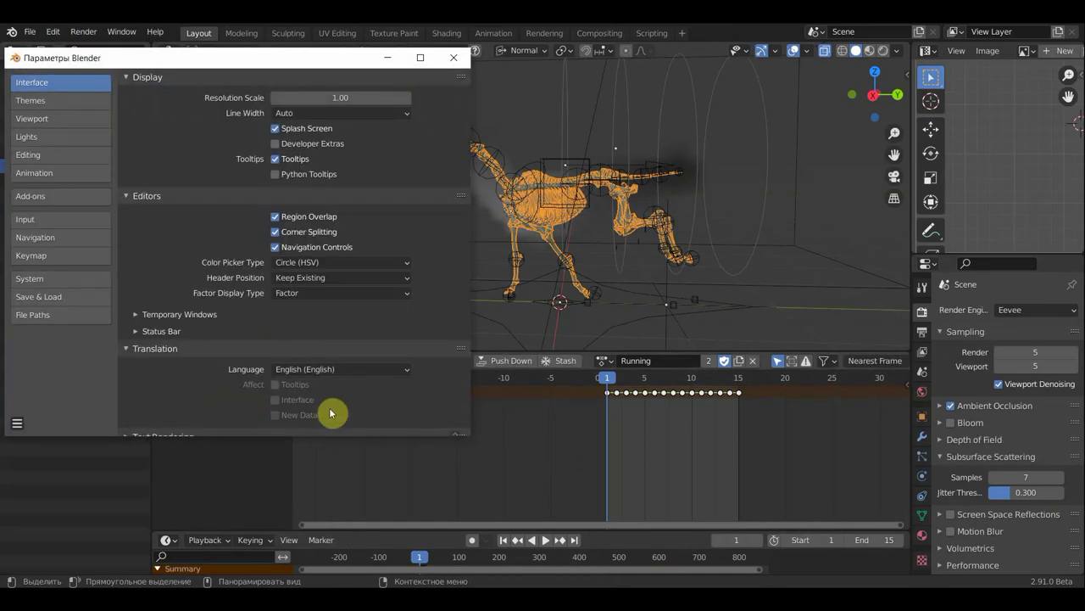
left_click(454, 57)
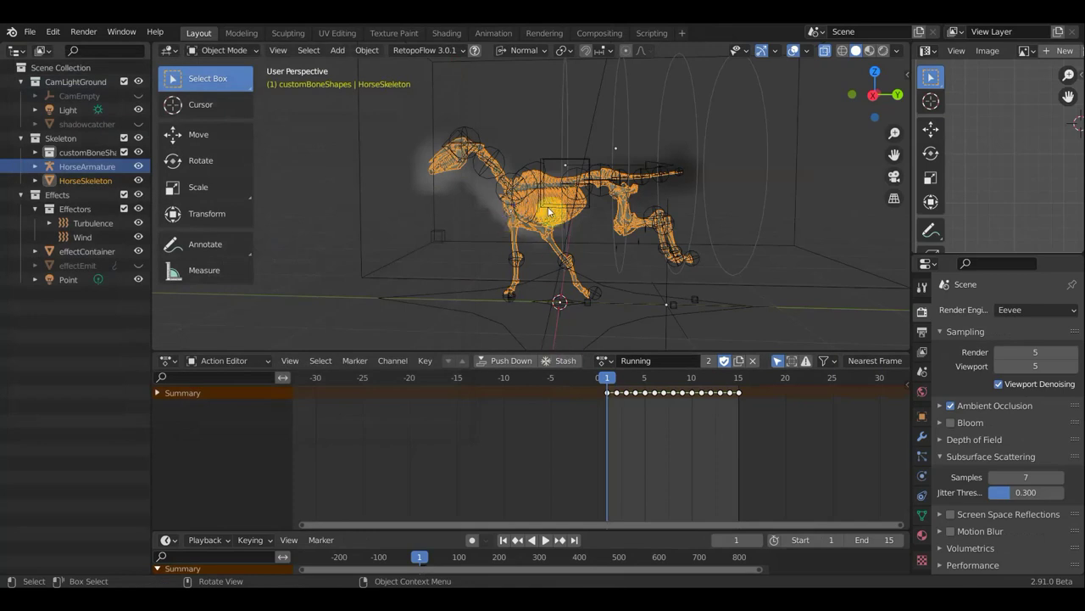
View the horse side-on and put the armature into Pose Mode
scroll(549, 212, "down", 2)
middle_click_drag(635, 230, 564, 241)
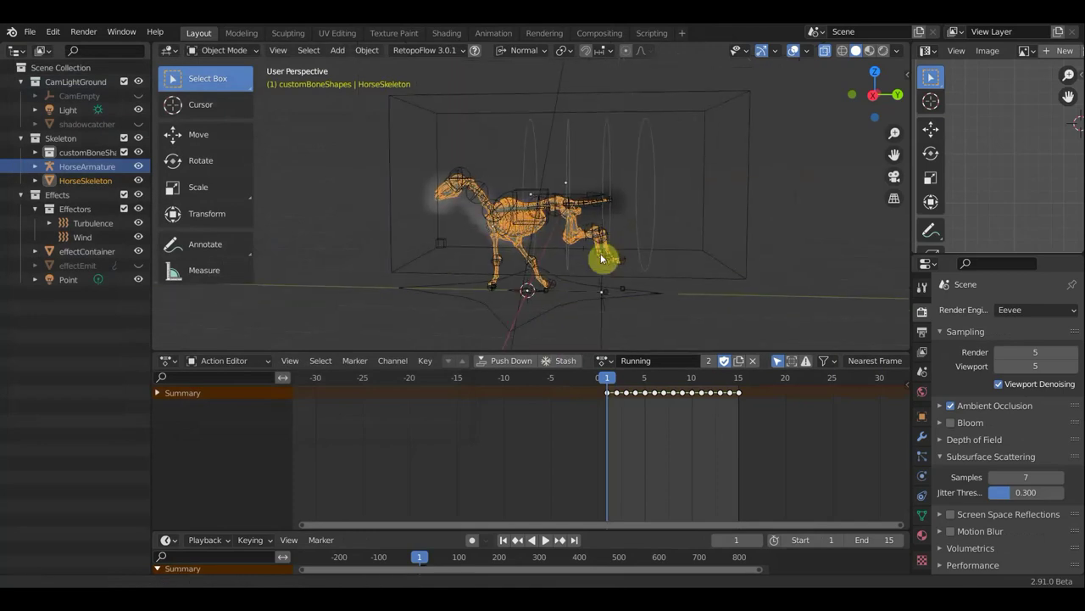
key("KP_1")
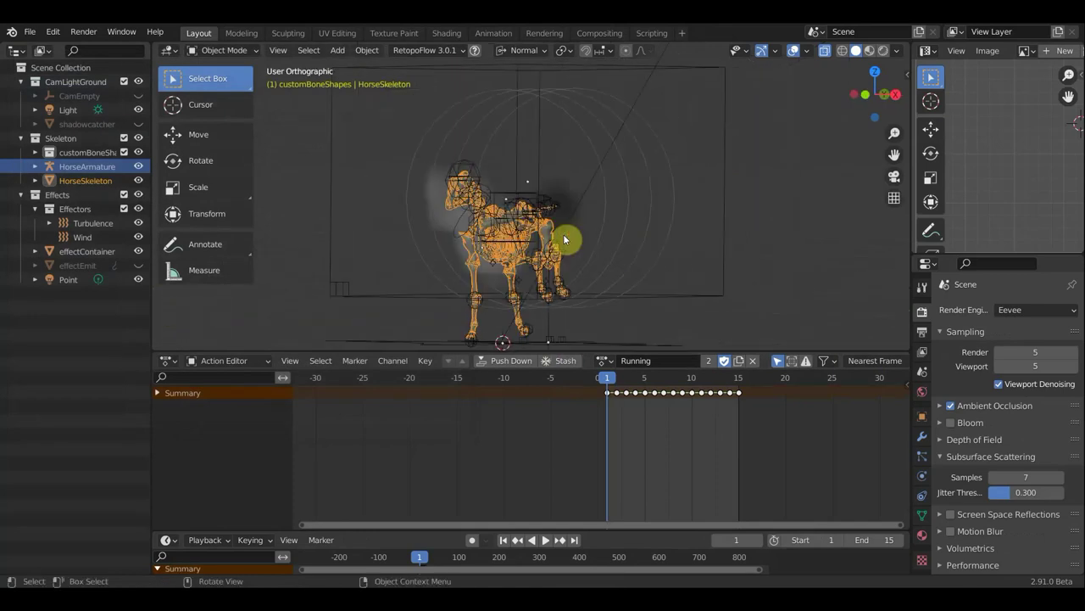
key("KP_3")
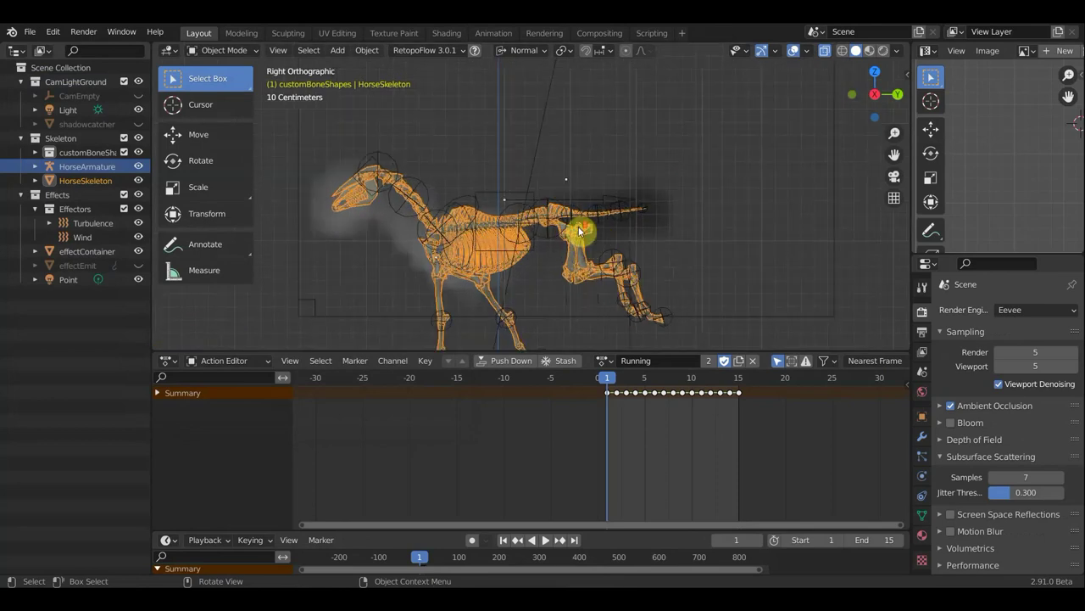
middle_click_drag(577, 243, 626, 141, "shift")
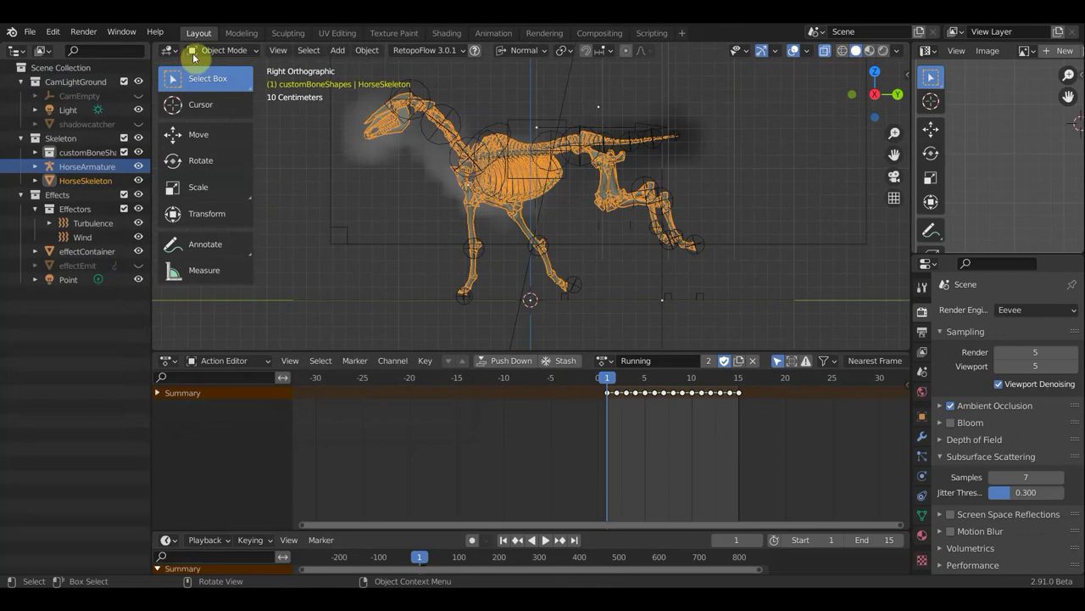
left_click(459, 117)
key("ctrl+Tab")
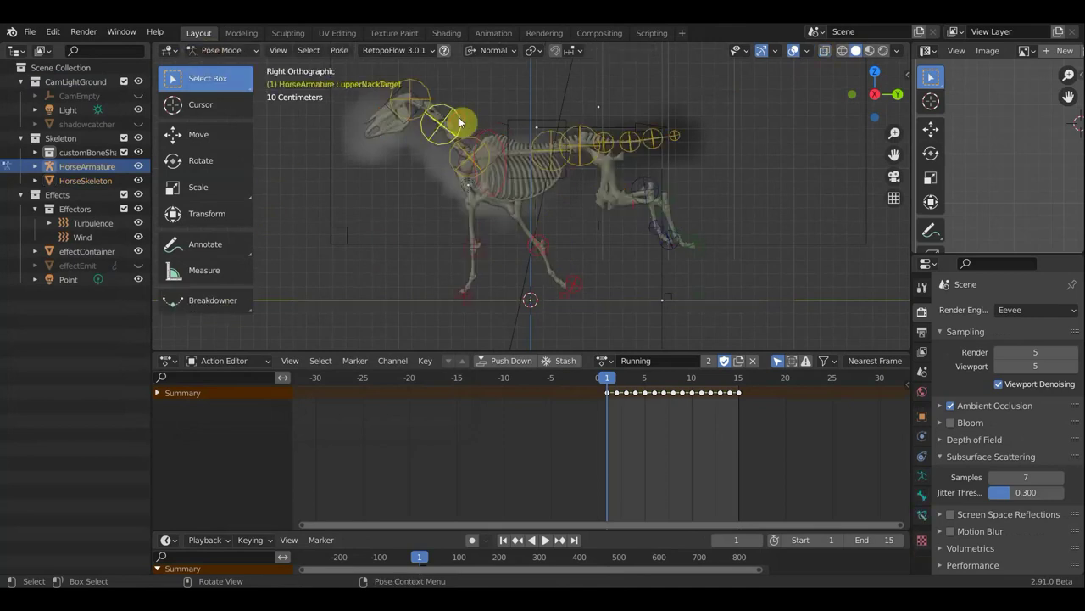
left_click(221, 50)
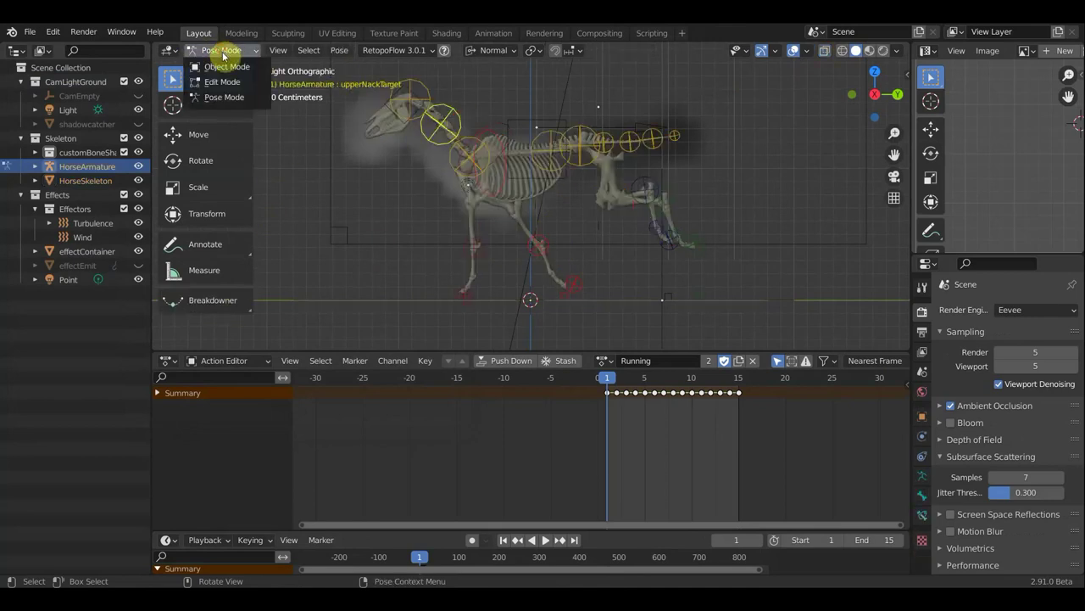
left_click(219, 97)
Move and rotate the left foot's fingertip targets near the hoof
left_click(568, 298)
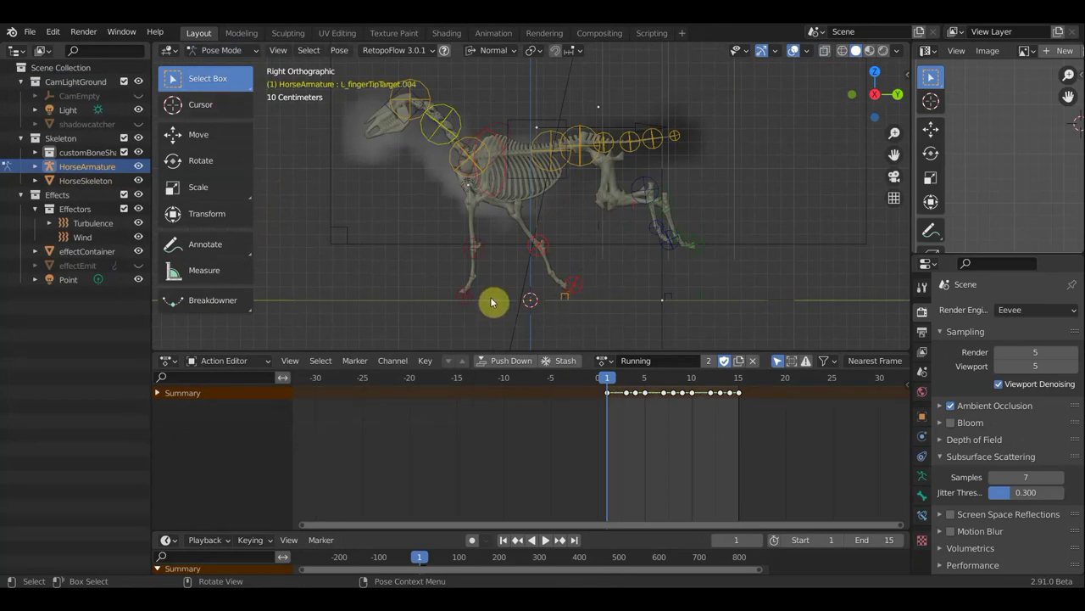
scroll(475, 301, "up", 3)
middle_click_drag(490, 308, 492, 219, "shift")
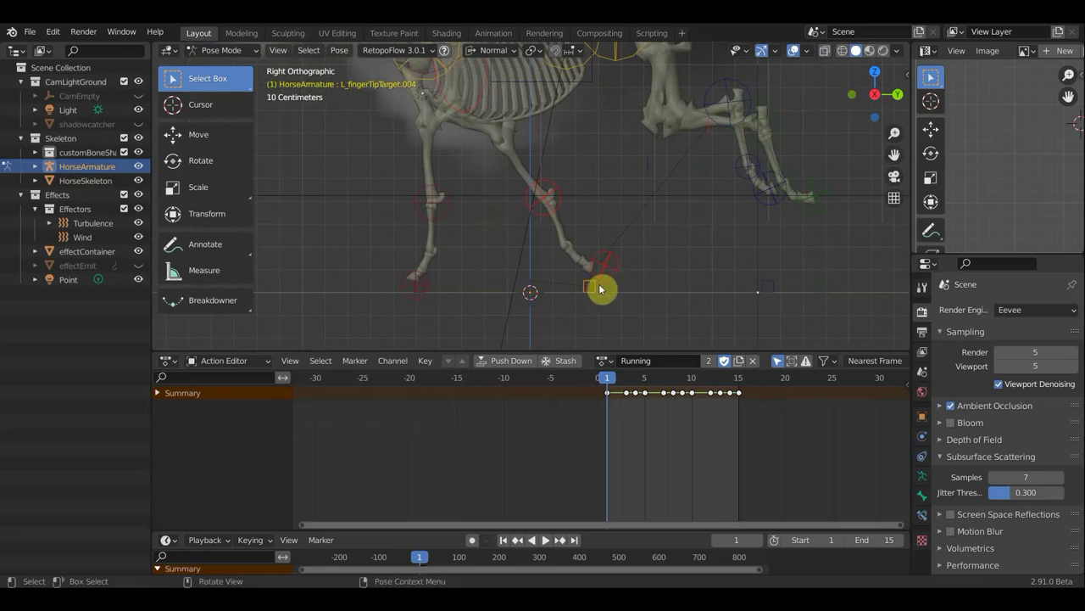
key("g")
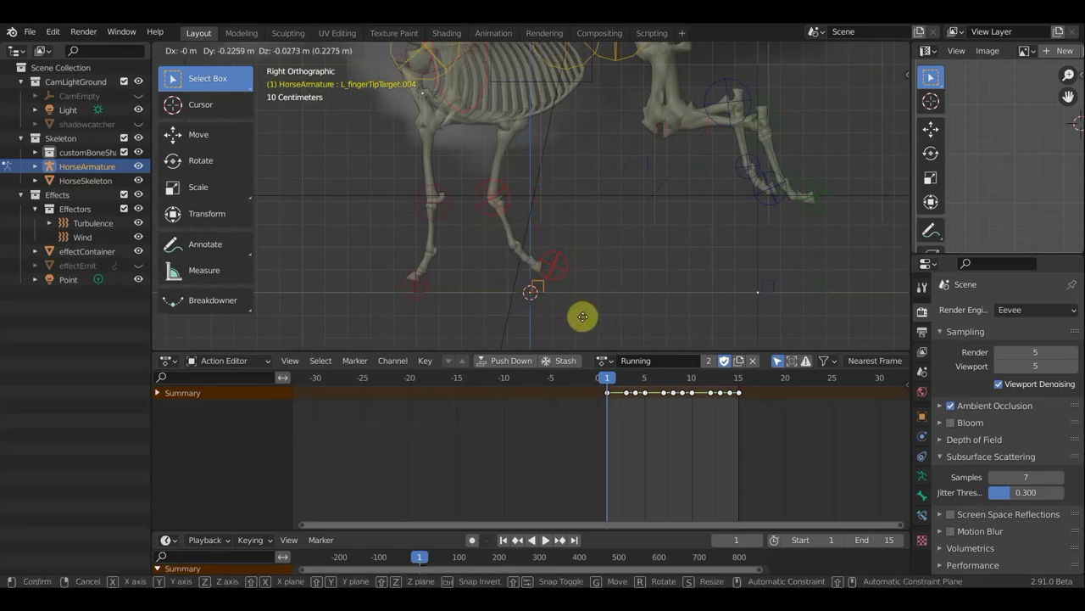
left_click(500, 340)
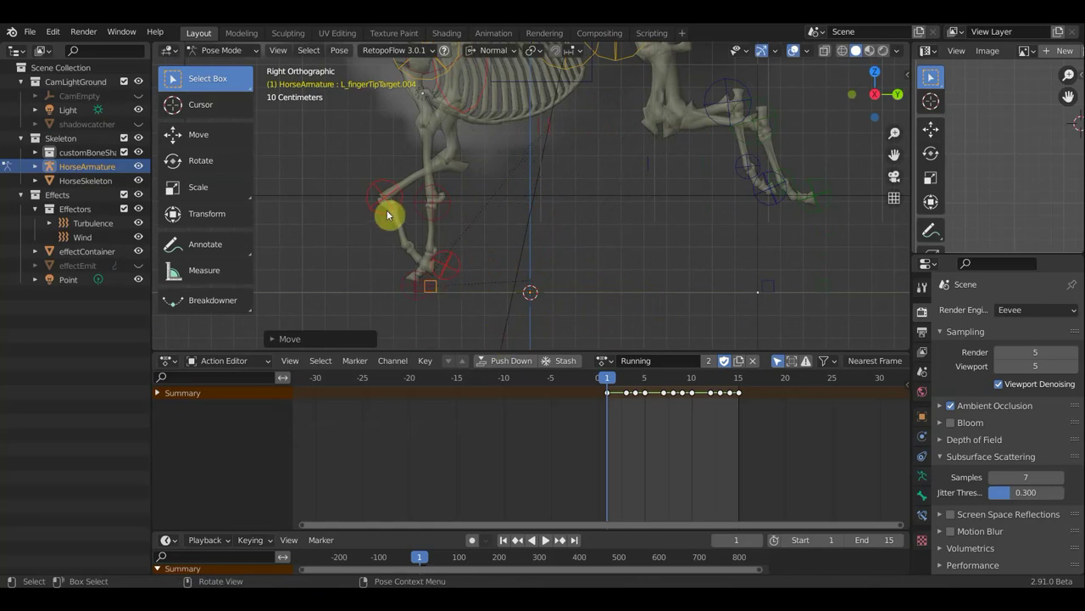
key("r")
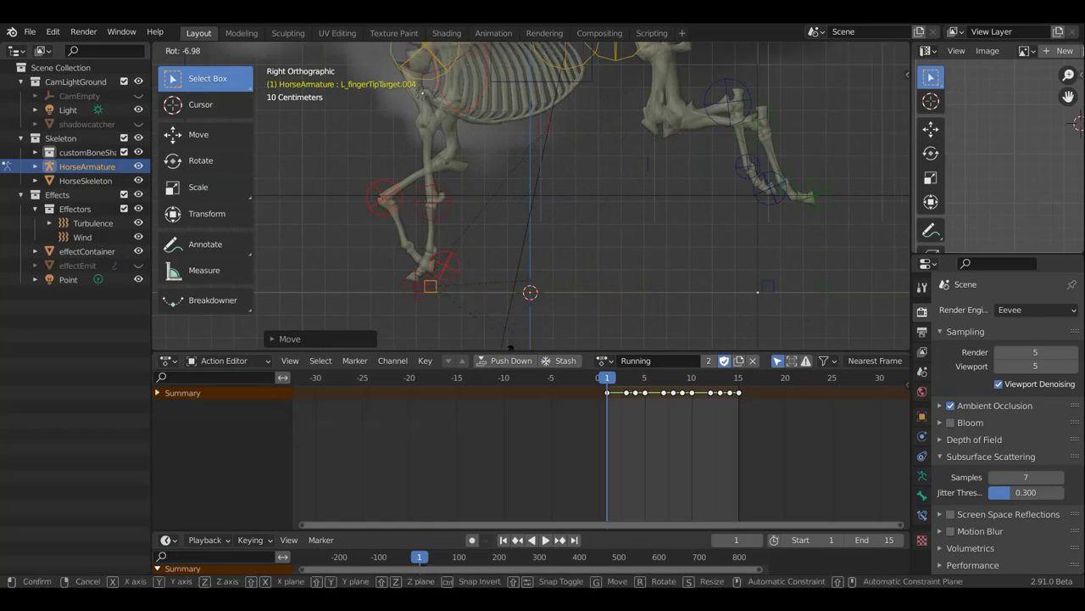
left_click(505, 52)
left_click(438, 262)
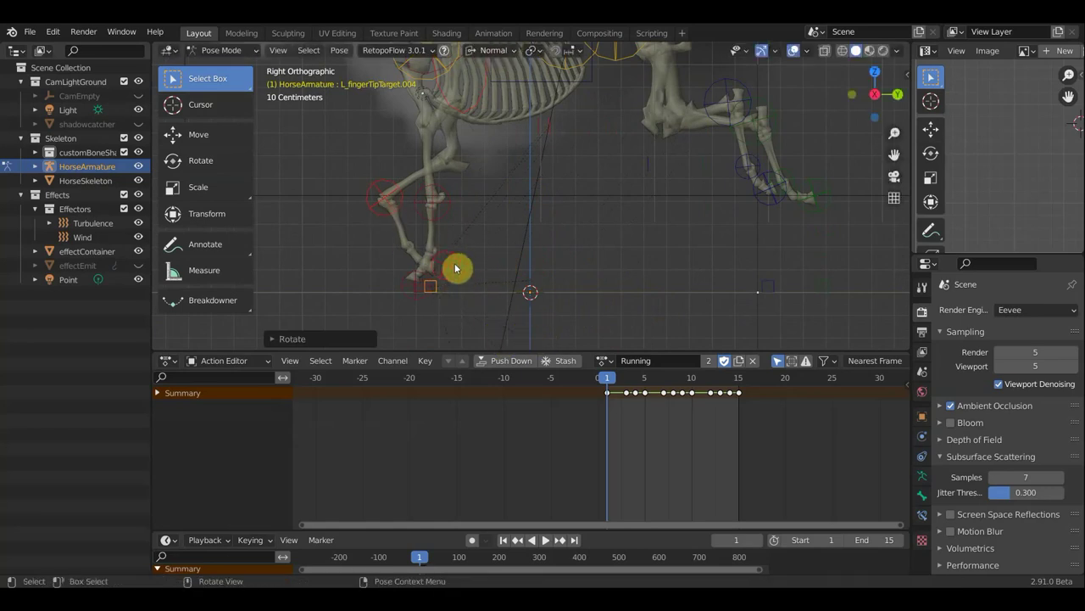
left_click(455, 269)
key("r")
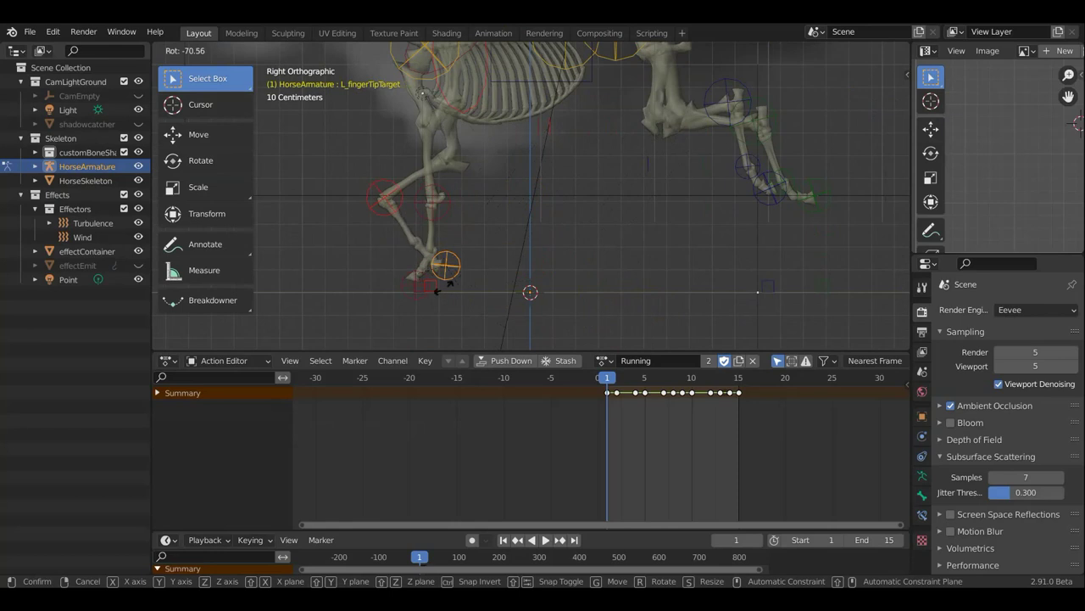
left_click(434, 293)
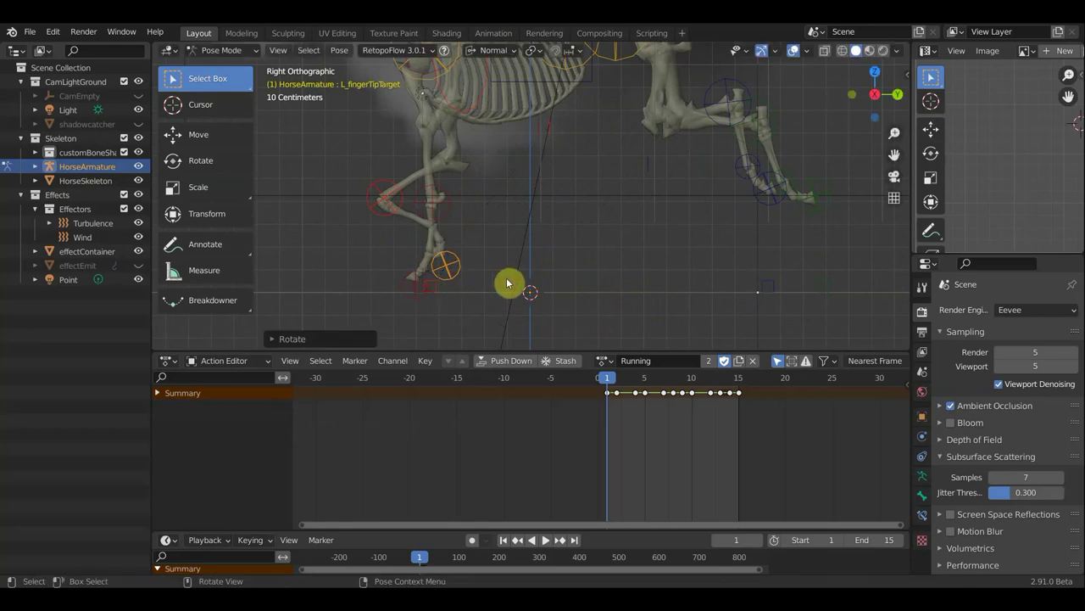
Try moving the right foot target, undo it, and shift the left fingertip target leftward
left_click(466, 295)
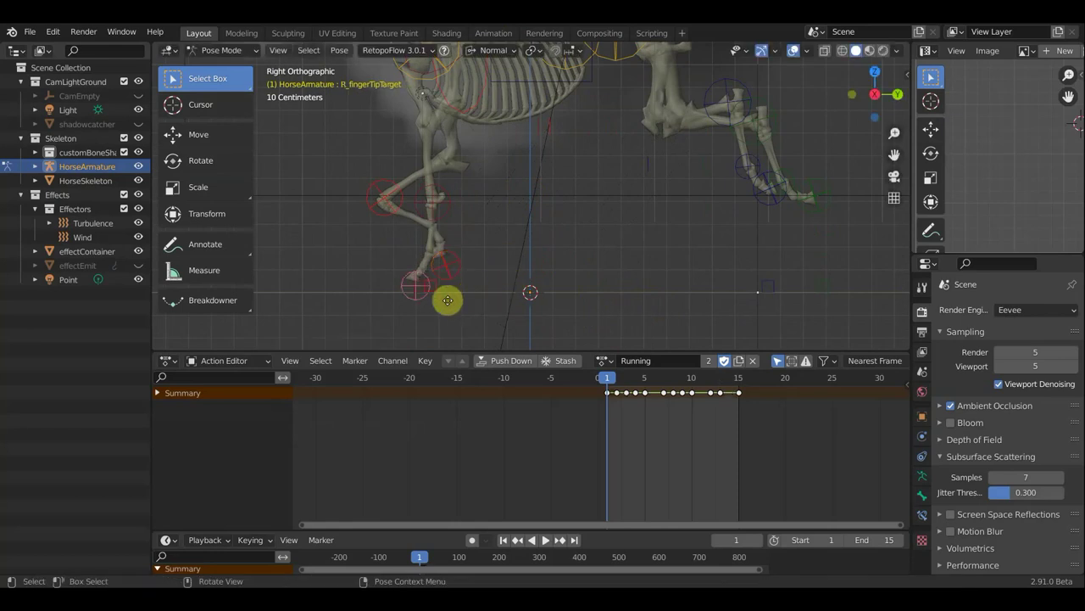
key("g")
left_click(474, 297)
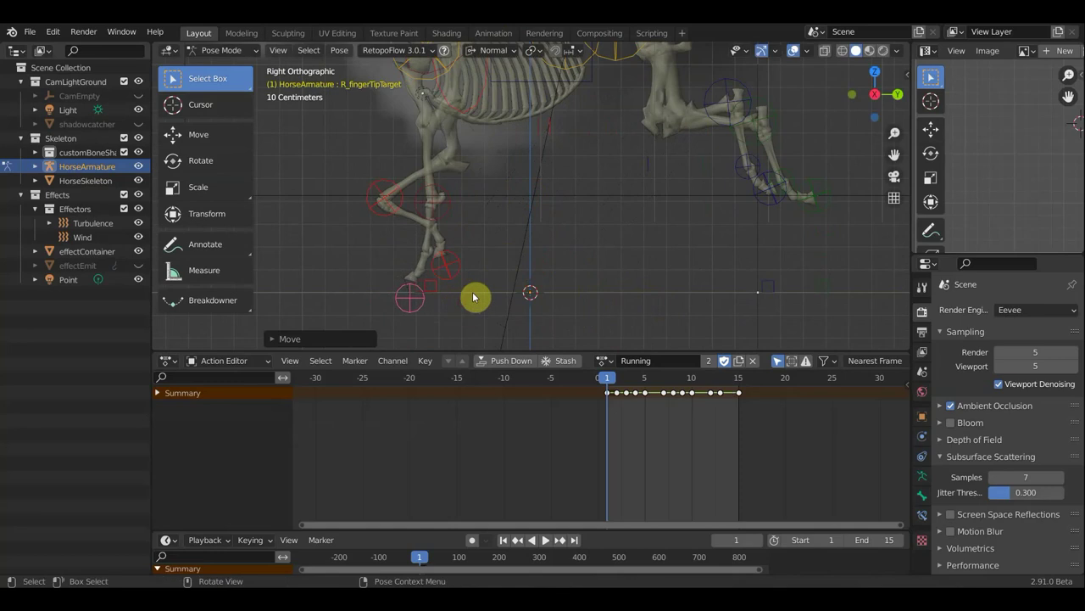
key("ctrl+z")
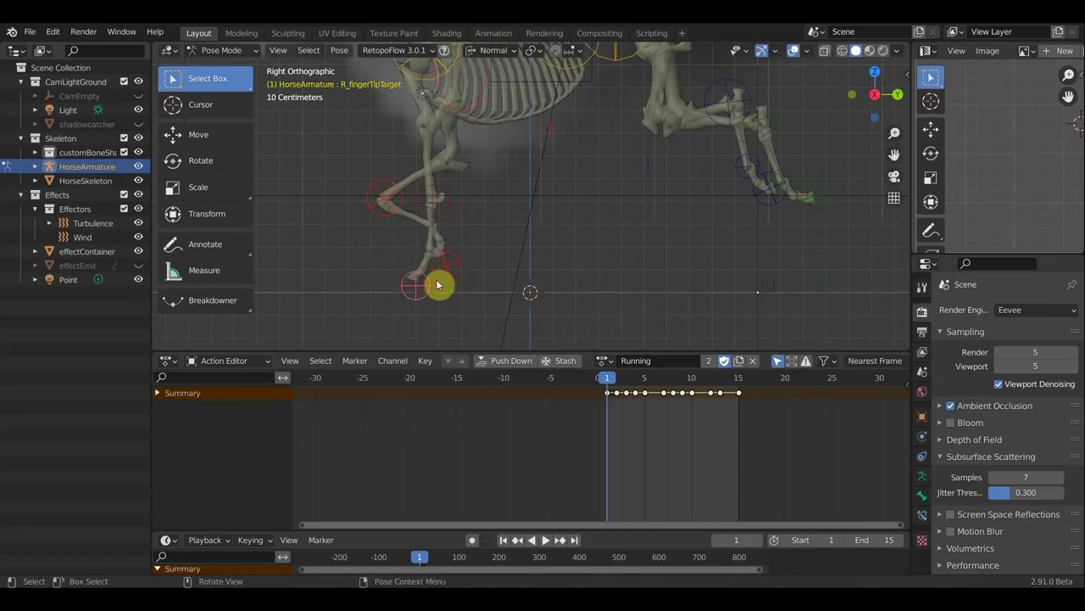
left_click(437, 287)
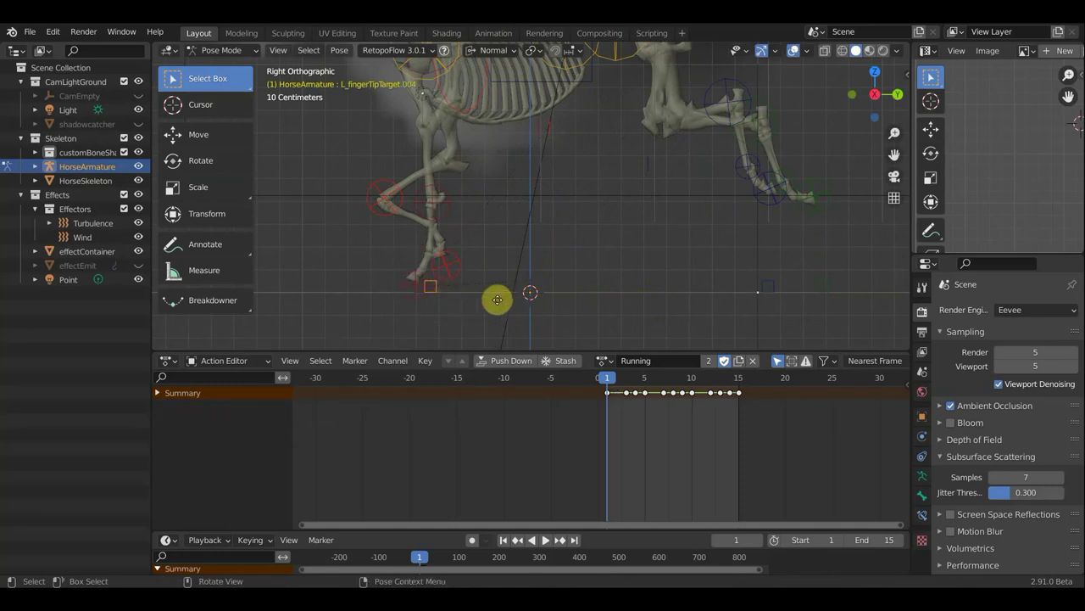
left_click(480, 316)
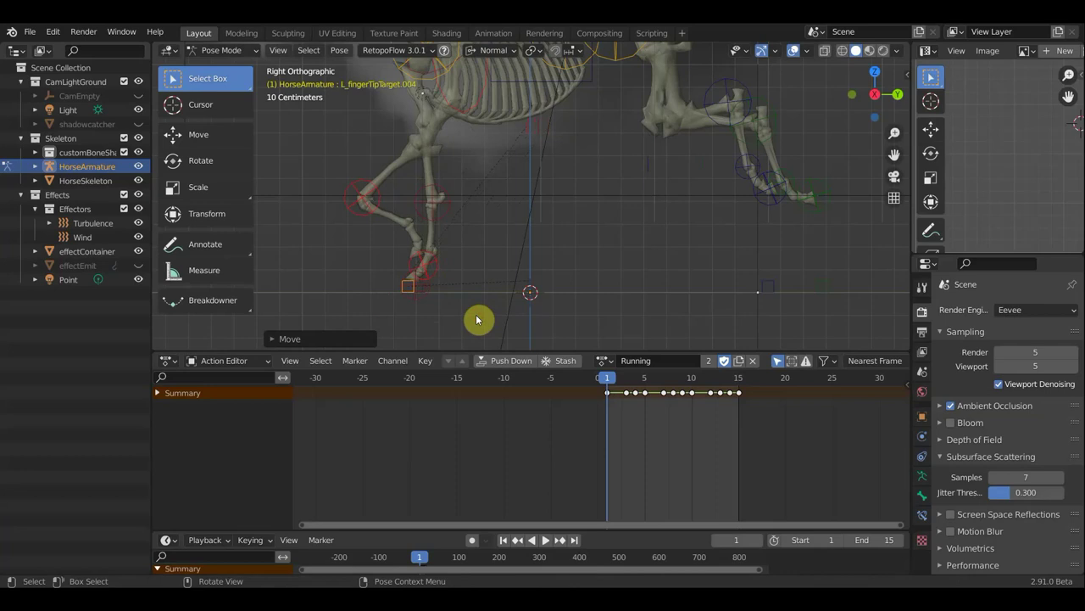
Place the left foot target ahead of and below the hoof and drag the fingertip target down-right
left_click(432, 269)
key("g")
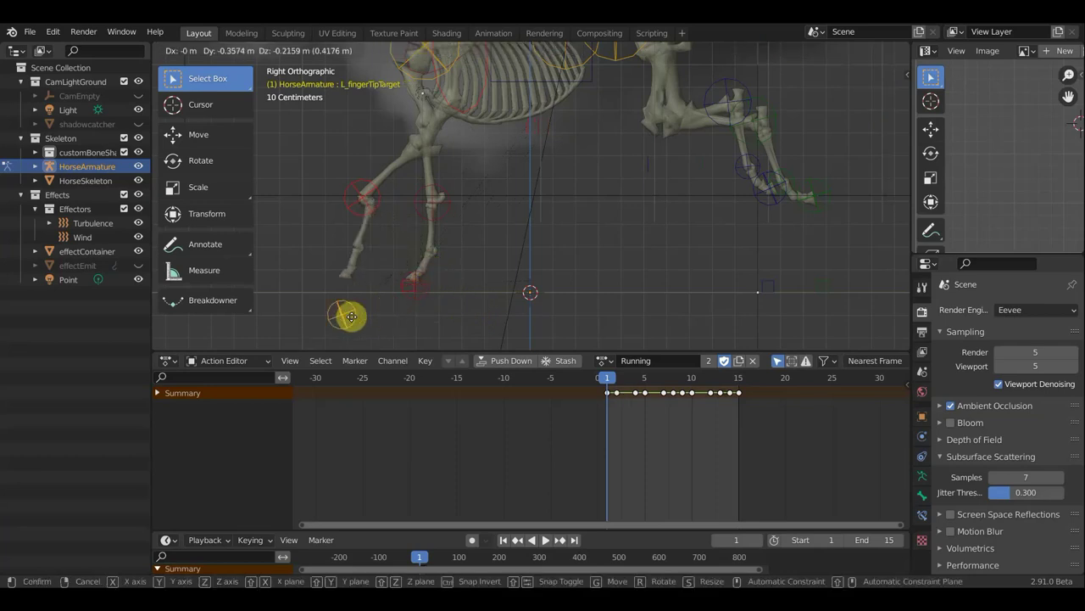
left_click(351, 317)
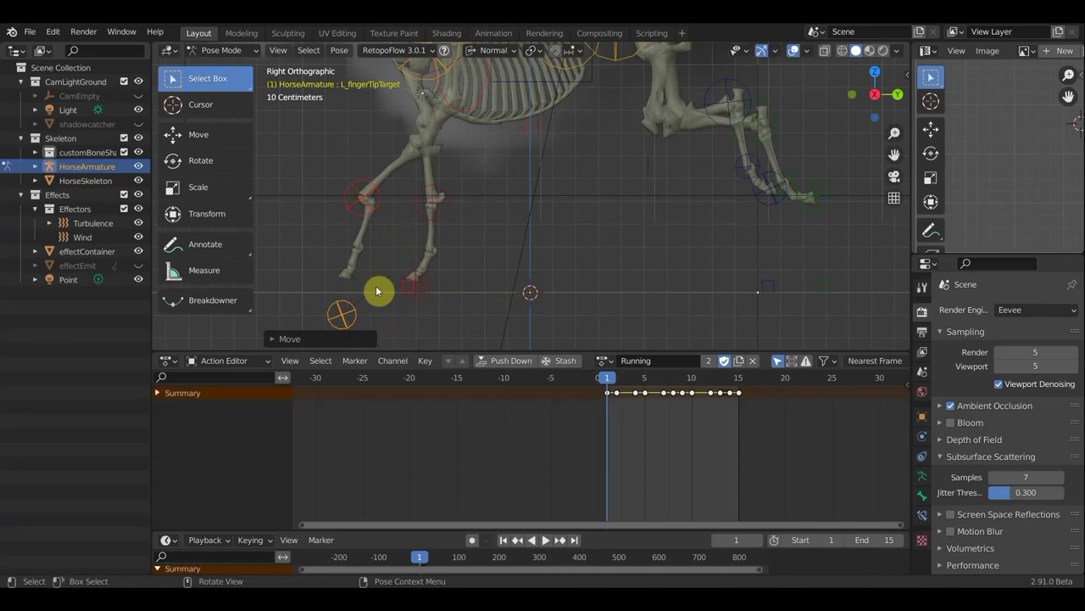
left_click(408, 293)
left_click(402, 295)
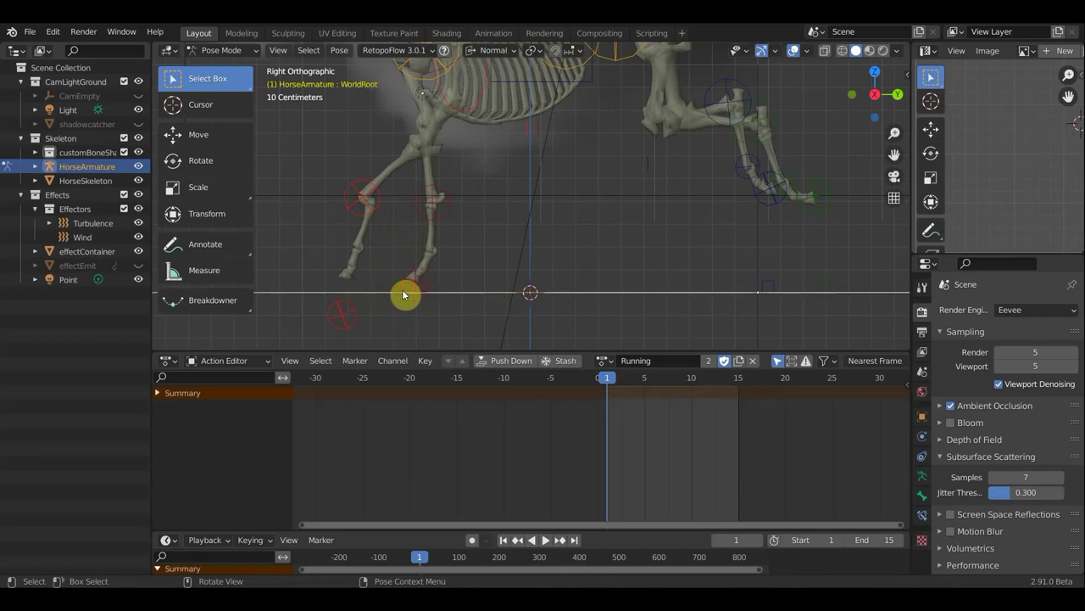
left_click(406, 294)
left_click_drag(415, 294, 472, 323)
Rotate the left arm target at the knee
left_click(432, 198)
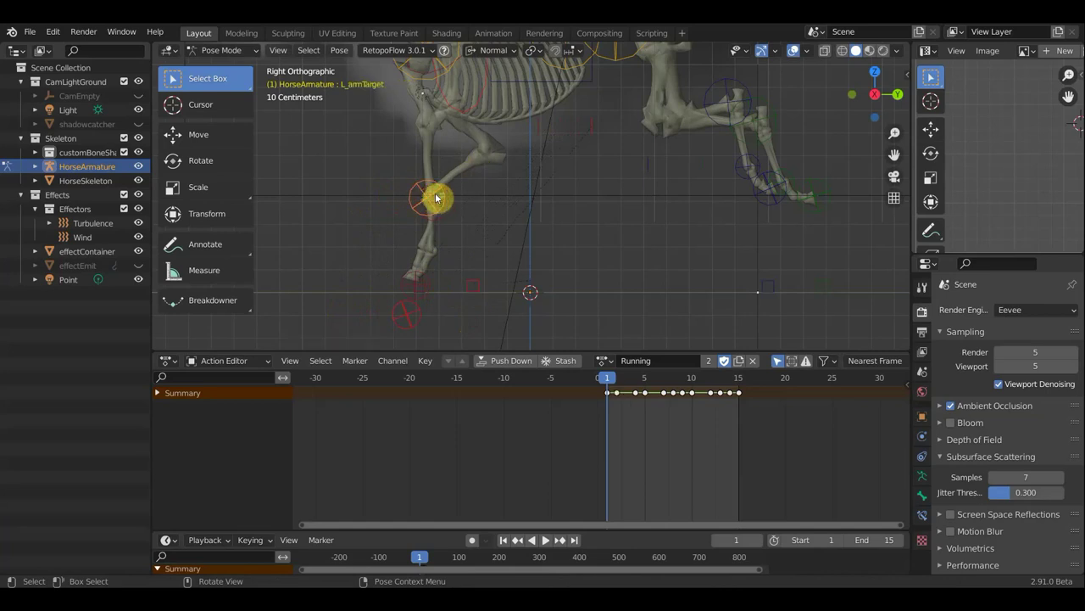
key("r")
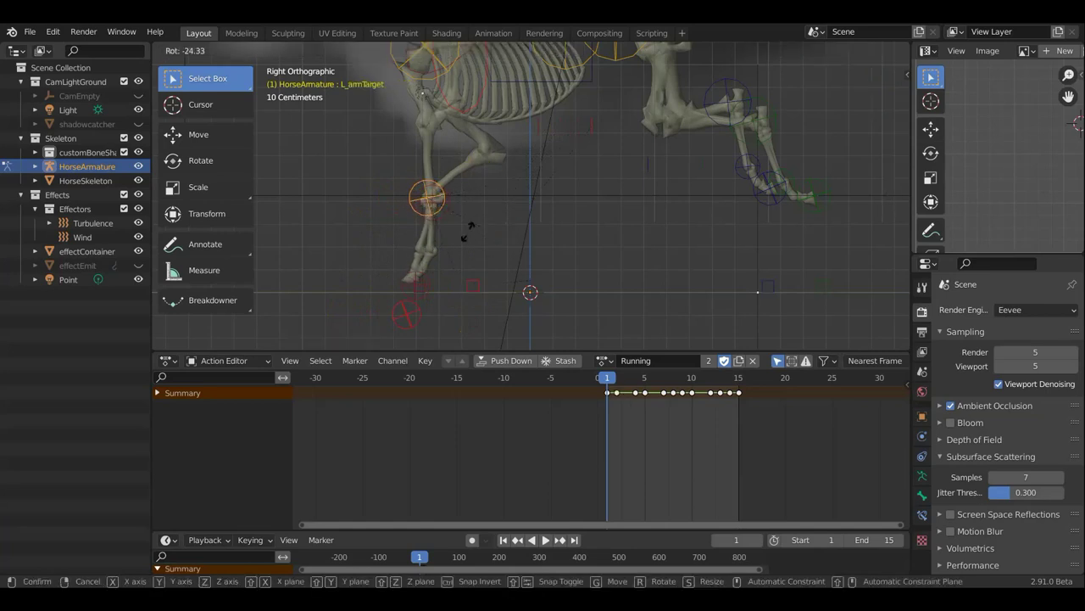
left_click(455, 240)
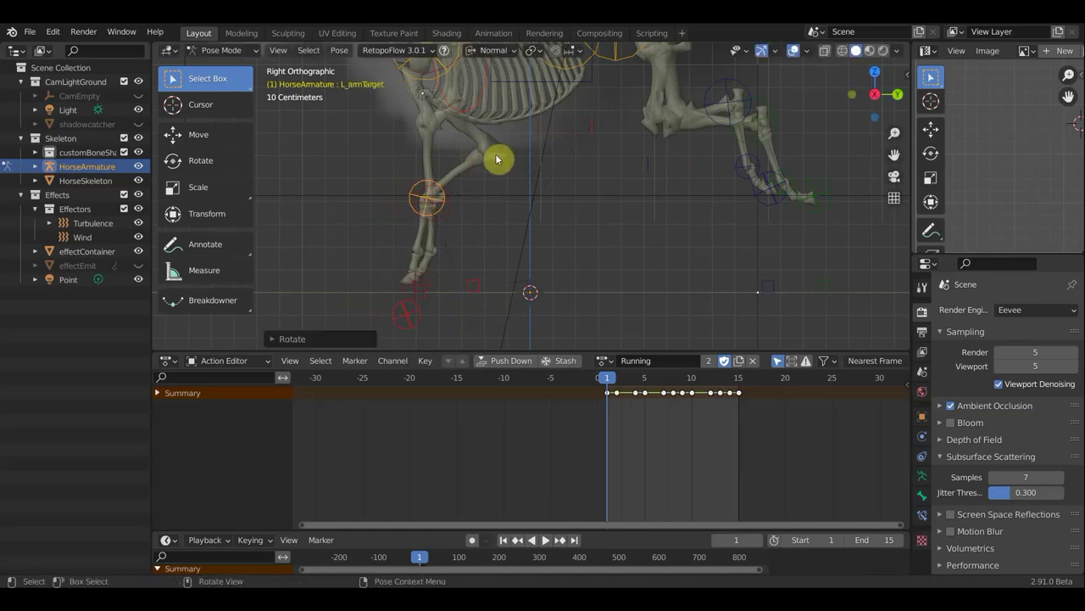
scroll(481, 151, "down", 2)
Rotate the L_clavice and lowerNeckTarget bones into the new stance
left_click(509, 117)
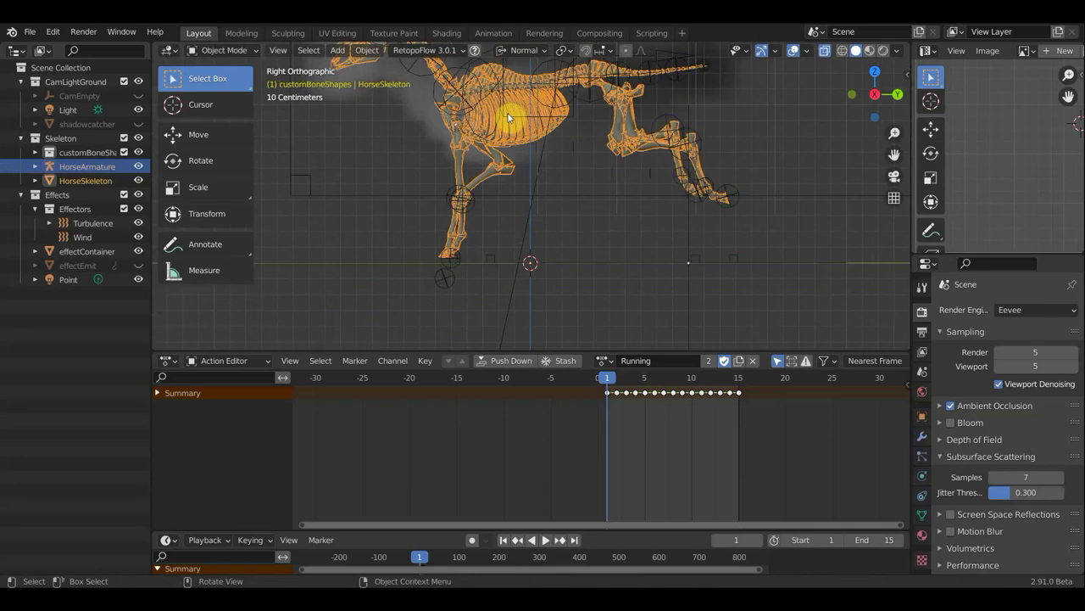
left_click(499, 112)
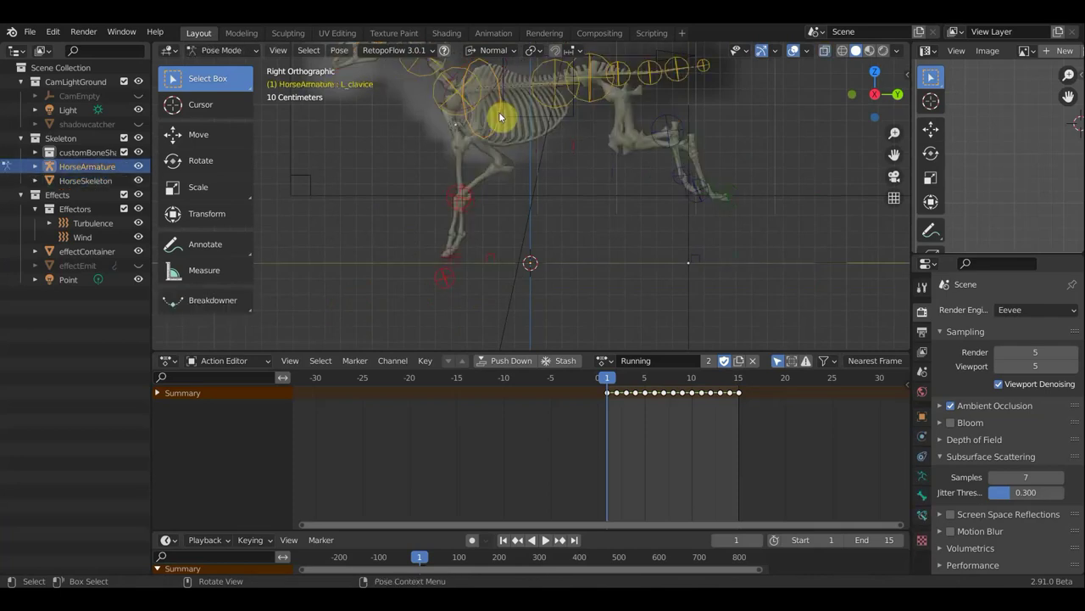
key("r")
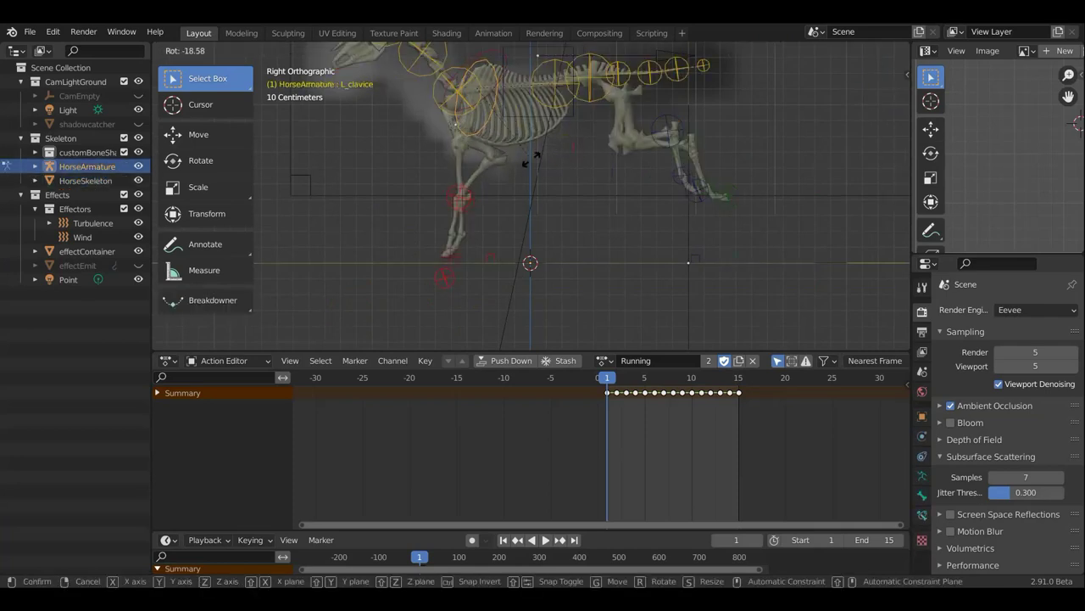
left_click(532, 159)
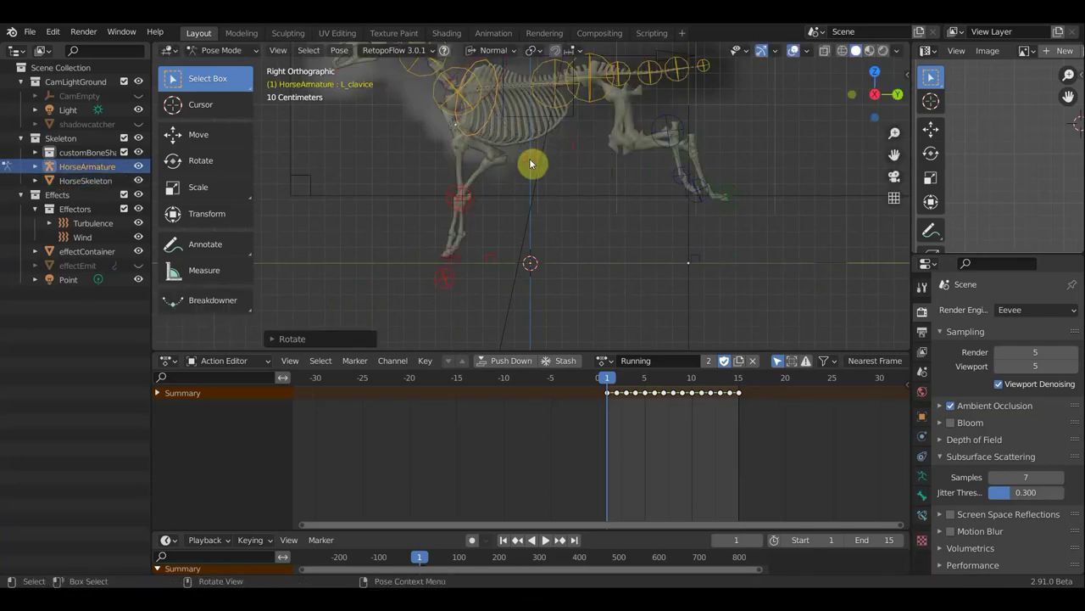
left_click(451, 115)
key("r")
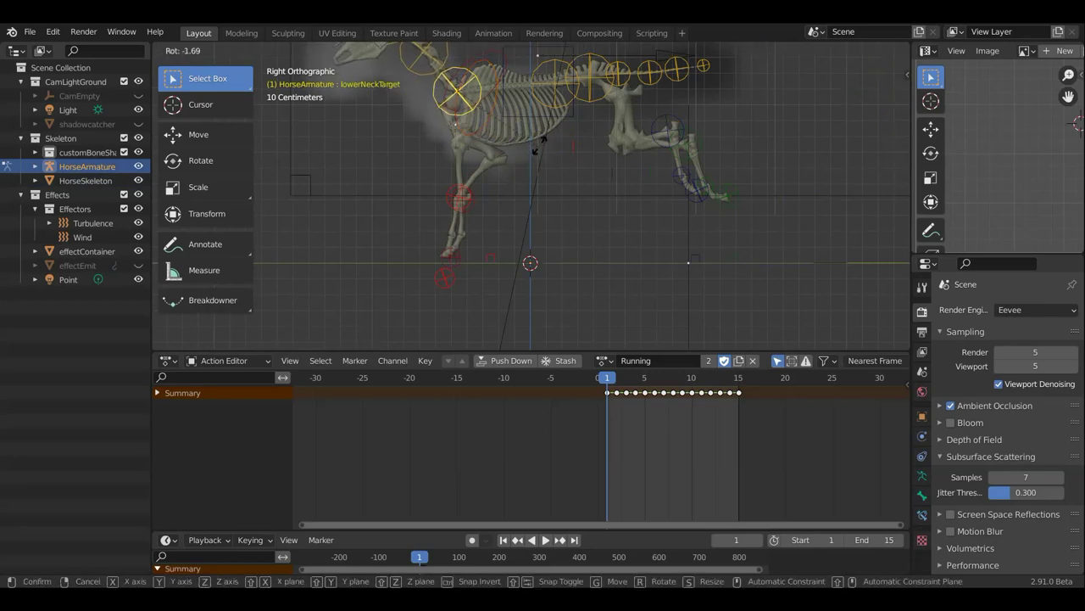
left_click(547, 144)
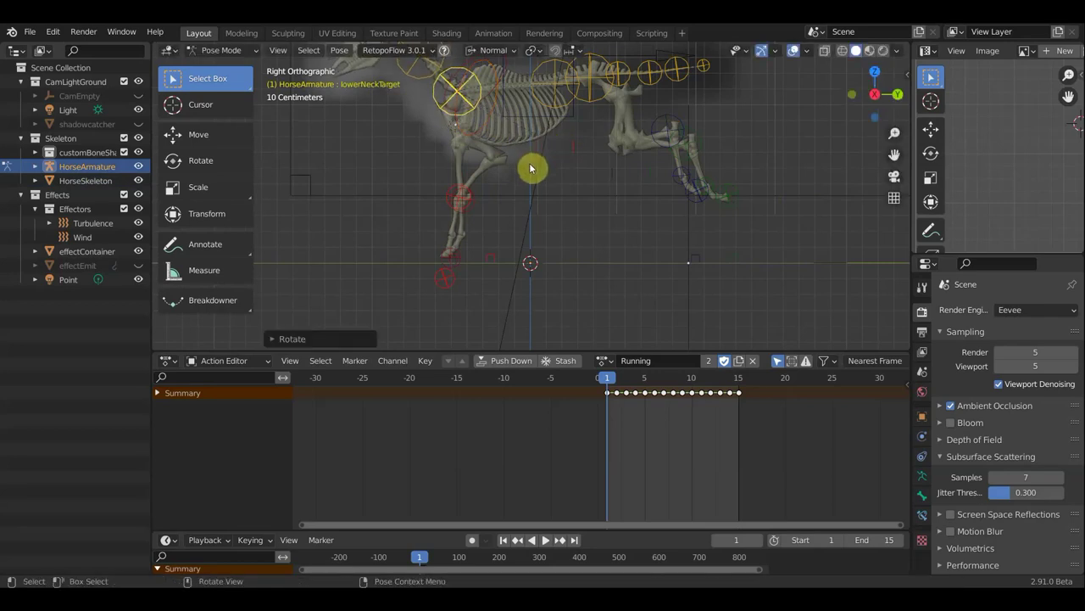
scroll(530, 168, "down", 1)
middle_click_drag(523, 169, 531, 170)
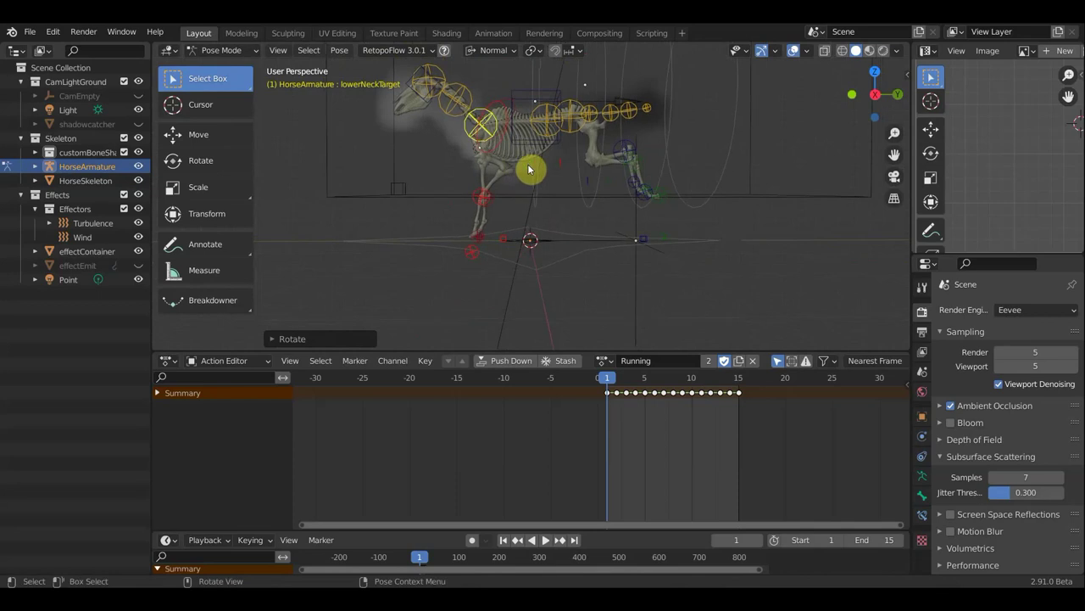
Move the R_armPV pole control
scroll(531, 170, "up", 2)
scroll(521, 170, "up", 2)
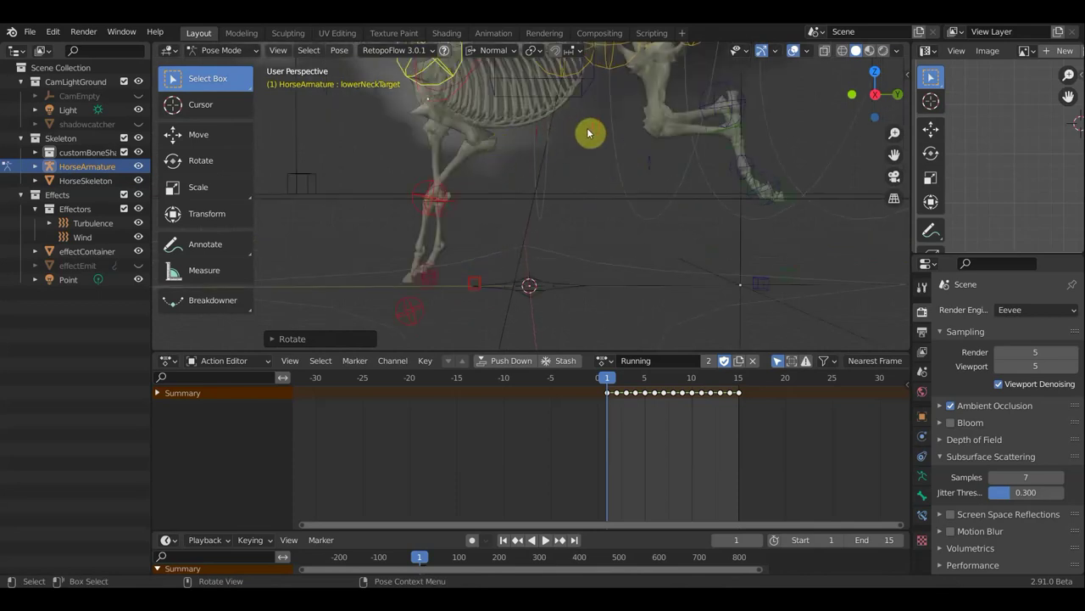
left_click(549, 138)
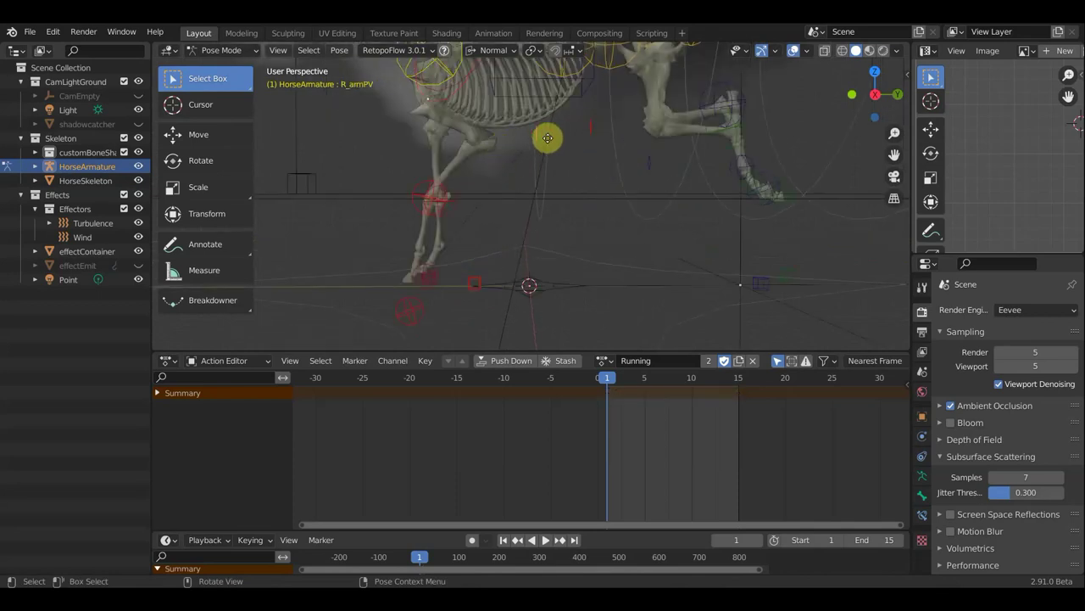
key("g")
left_click(562, 137)
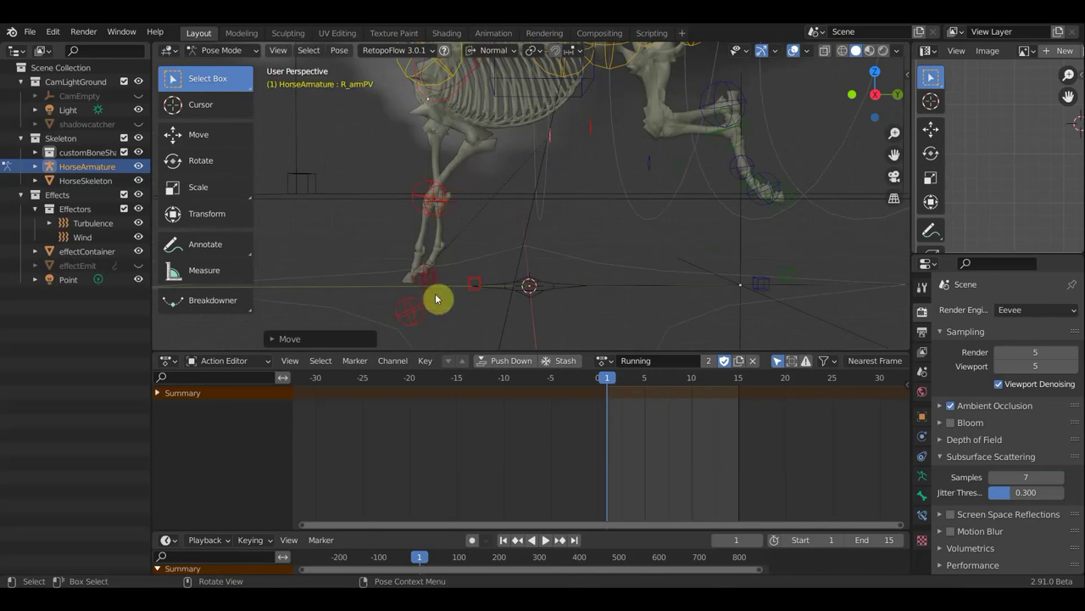
Rotate and move the L_fingerTipTarget.004 foot control
left_click(474, 283)
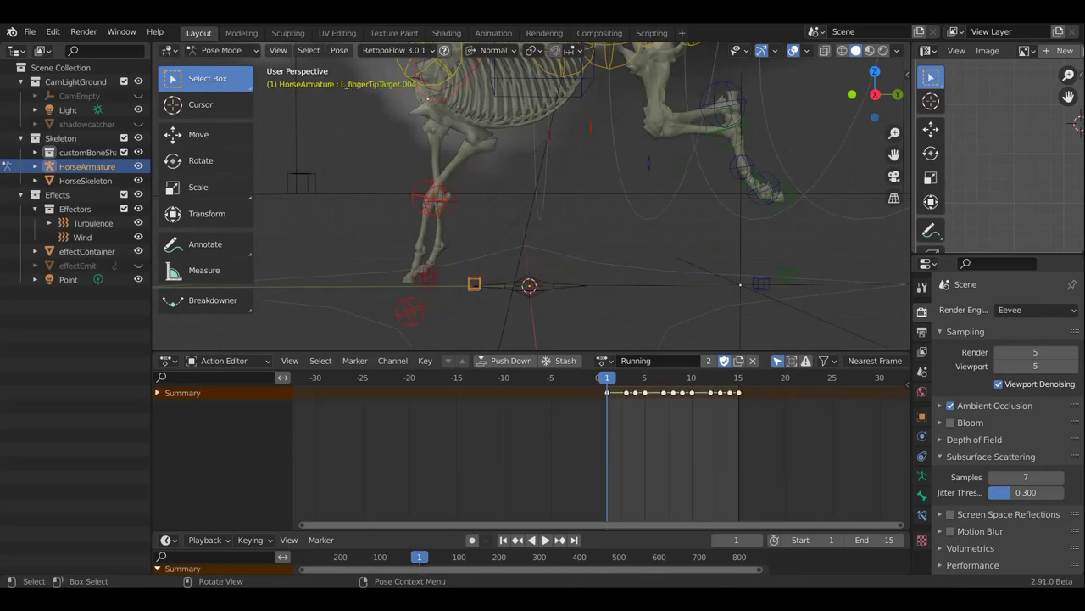
key("r")
left_click(560, 280)
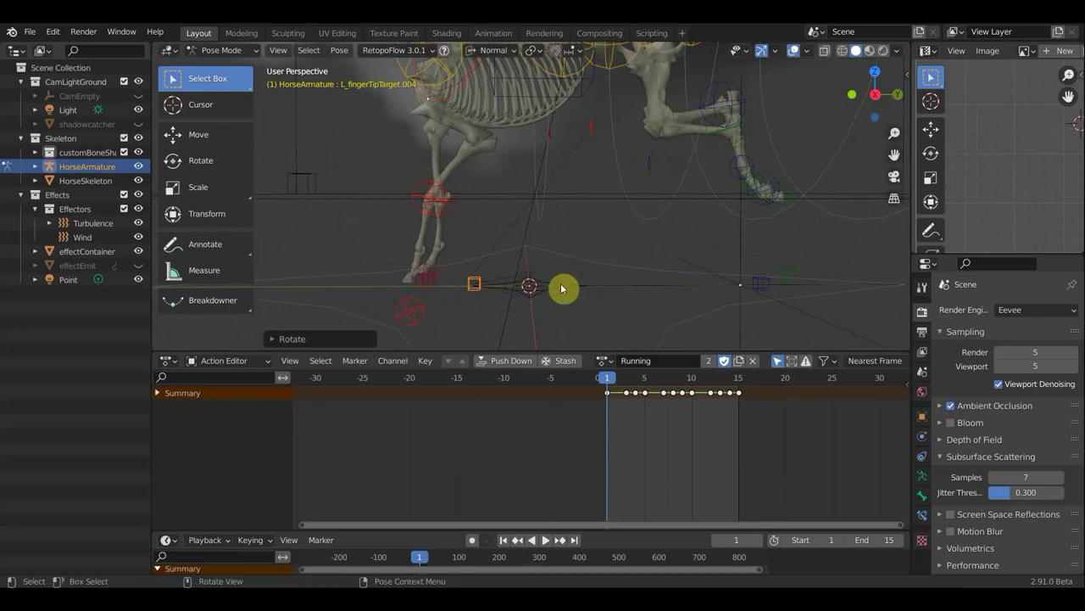
key("g")
left_click(563, 289)
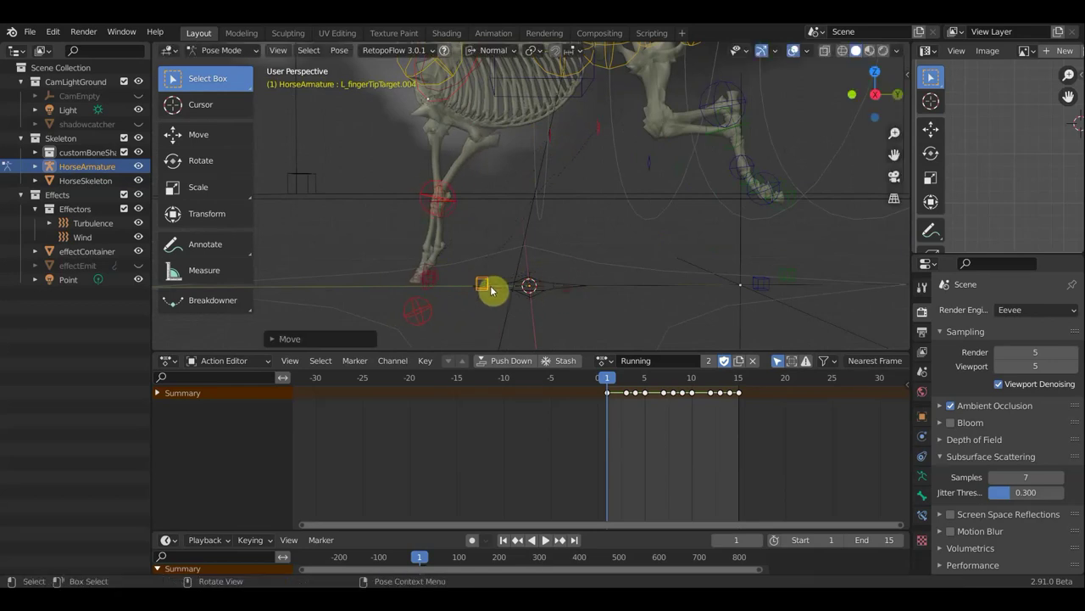
Place the R_fingerTipTarget and R_fingerTipTarget.004 controls at the hoof
left_click(439, 282)
key("g")
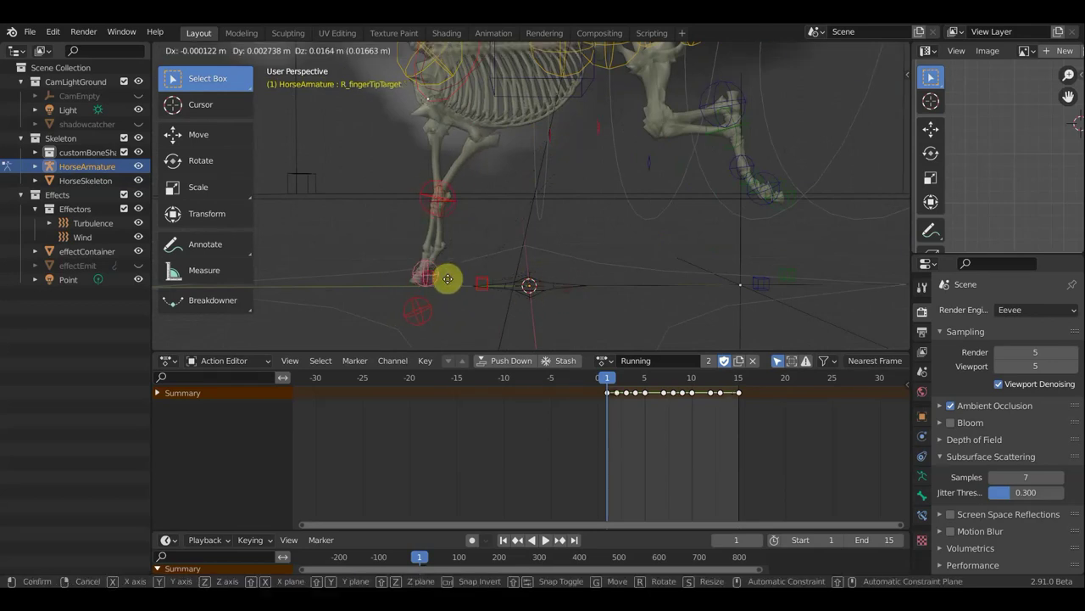
left_click(416, 283)
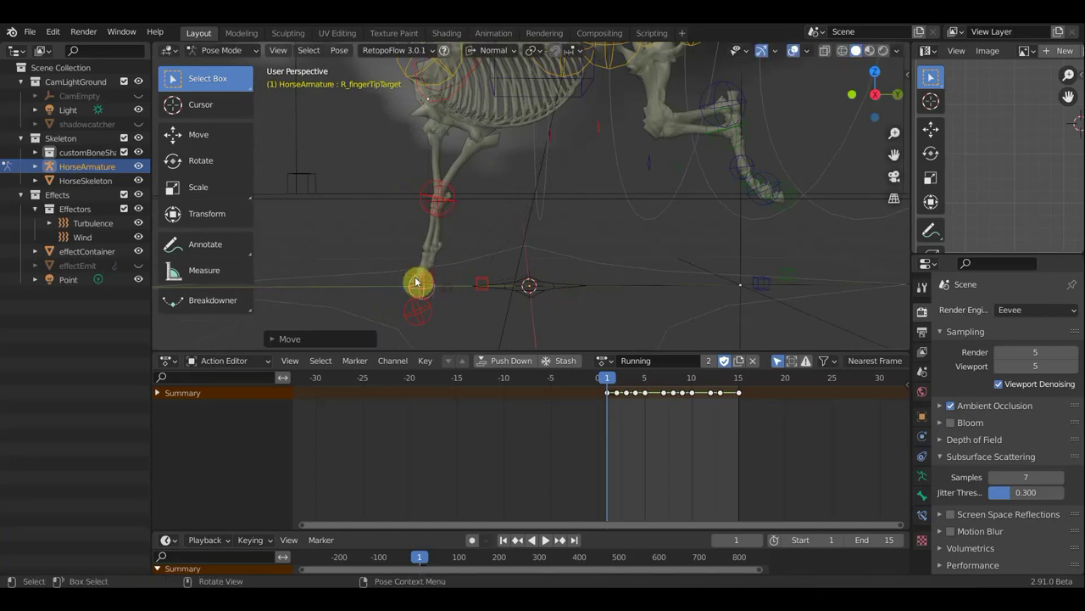
left_click(449, 278)
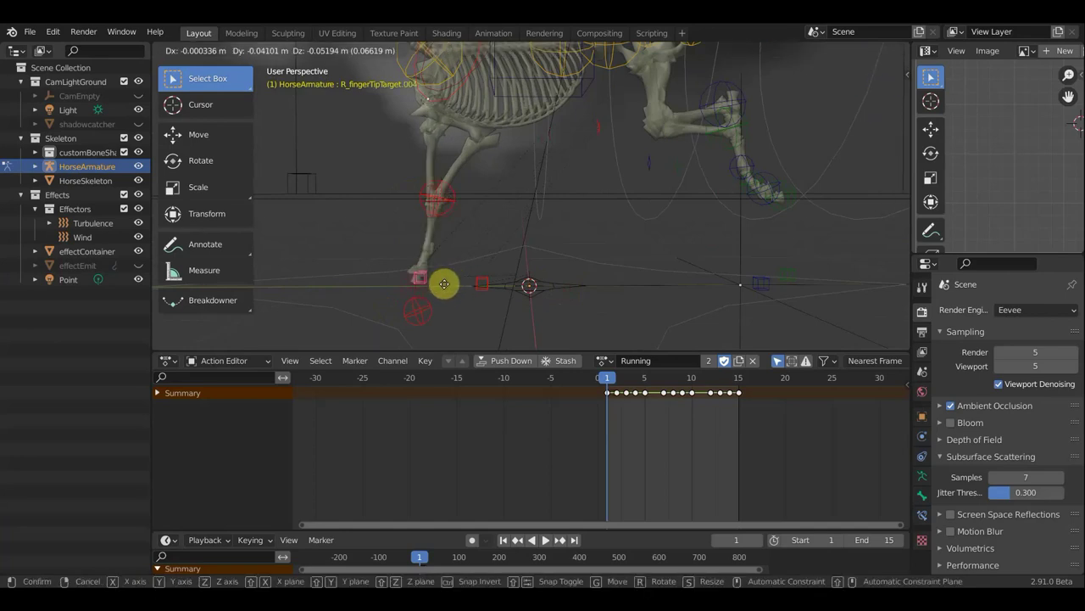
left_click(437, 287)
left_click(416, 287)
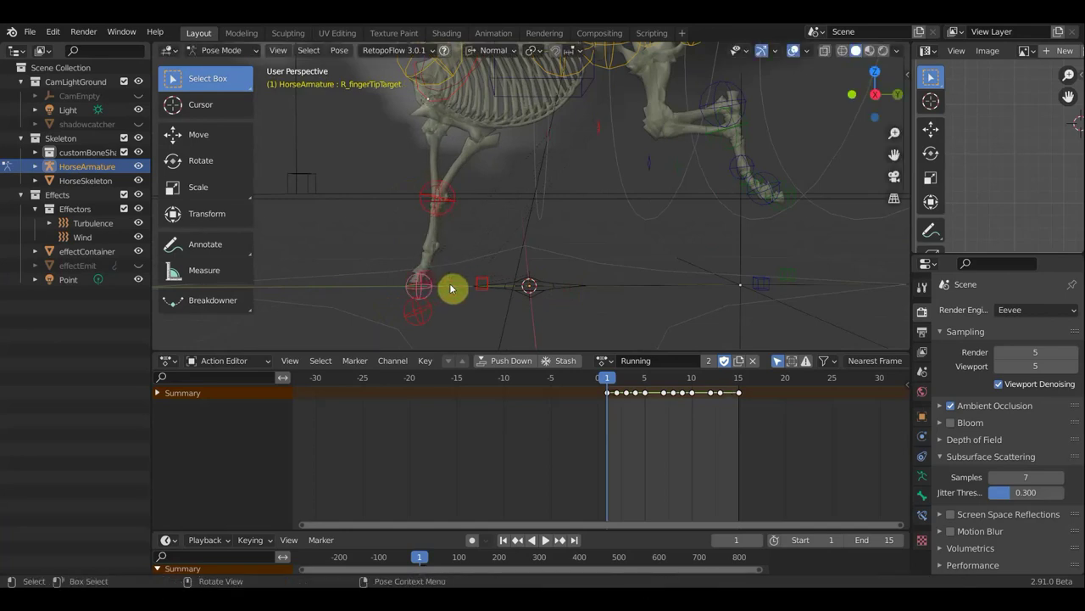
key("g")
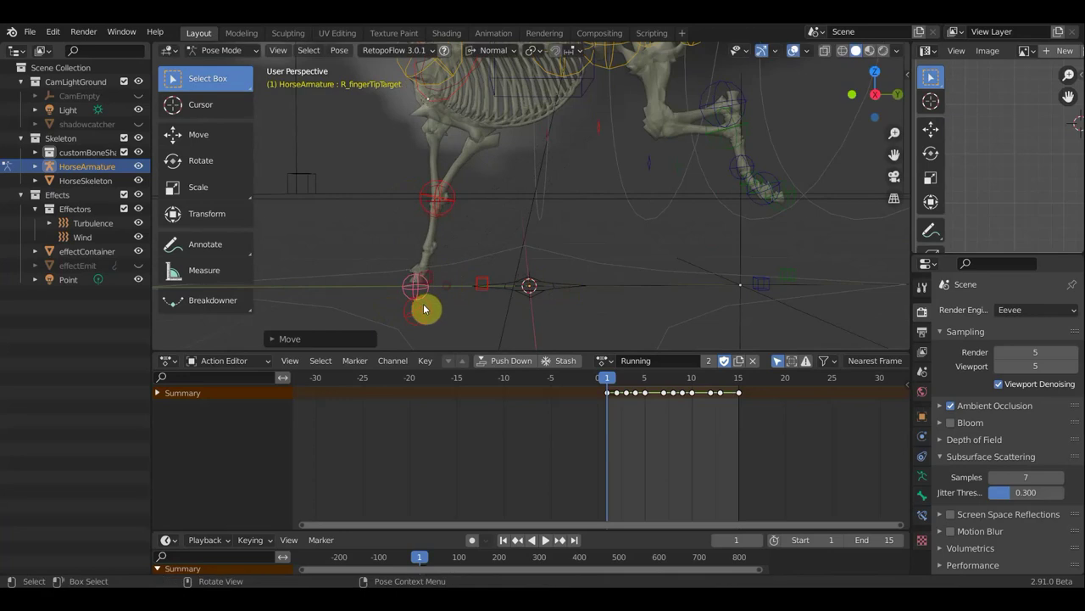
left_click(429, 301)
Set the L_fingerTipTarget control at the hoof, cancelling the attempted rotations
left_click(424, 307)
key("g")
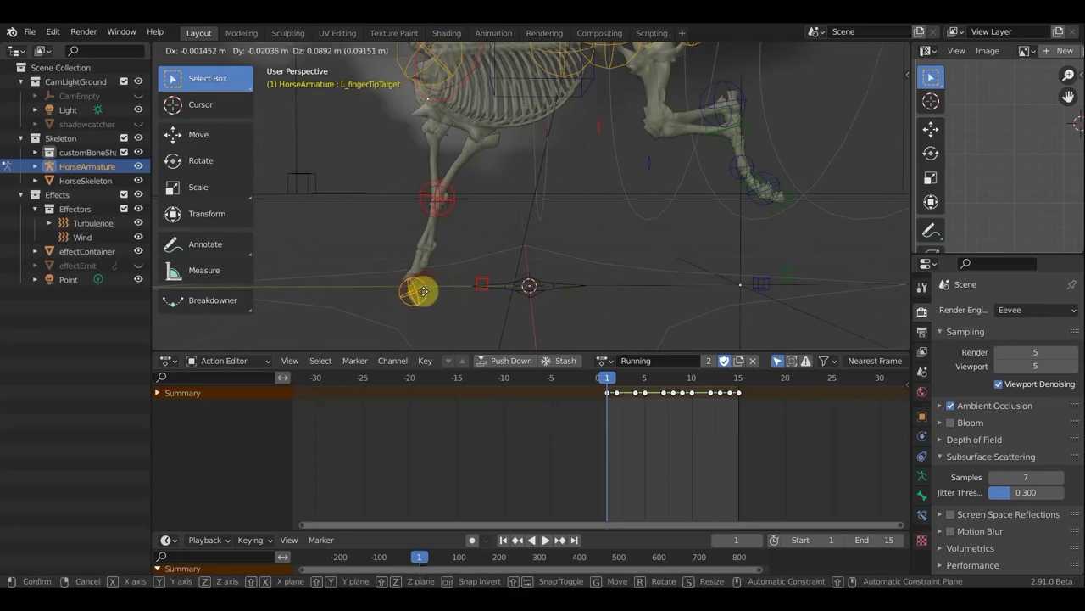
left_click(433, 293)
key("r")
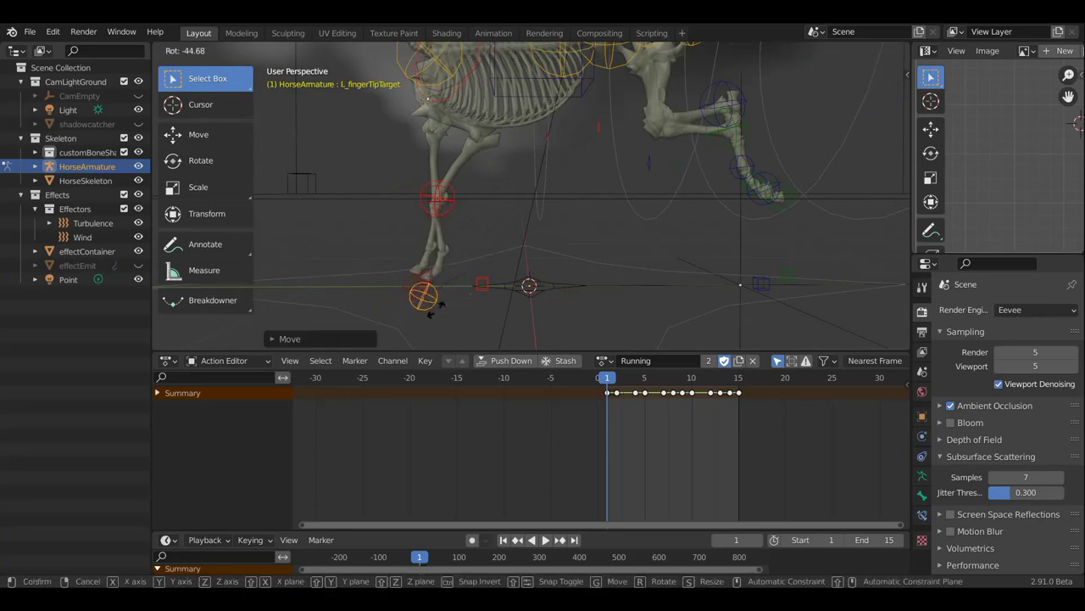
right_click(453, 305)
key("r")
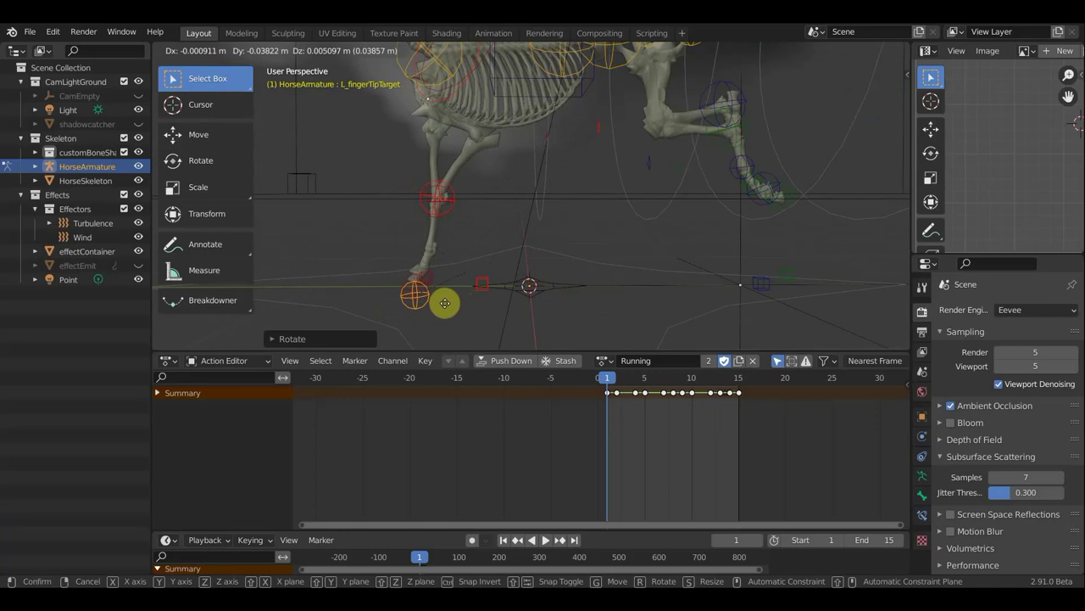
right_click(458, 262)
Shift the L_armPV pole control to a new position
left_click(489, 139)
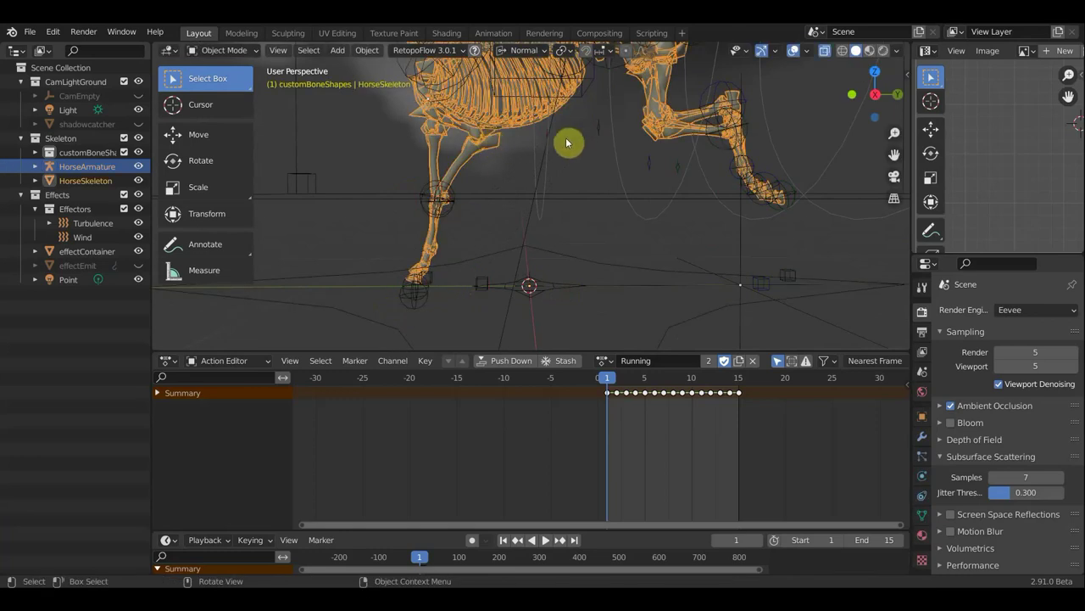
key("ctrl+z")
key("g")
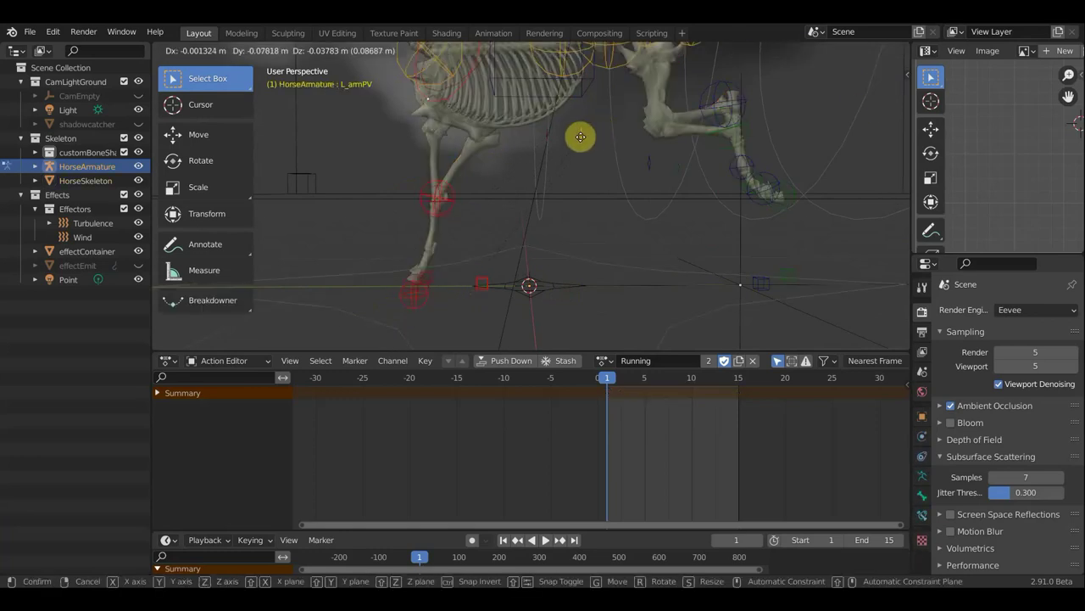
left_click(588, 137)
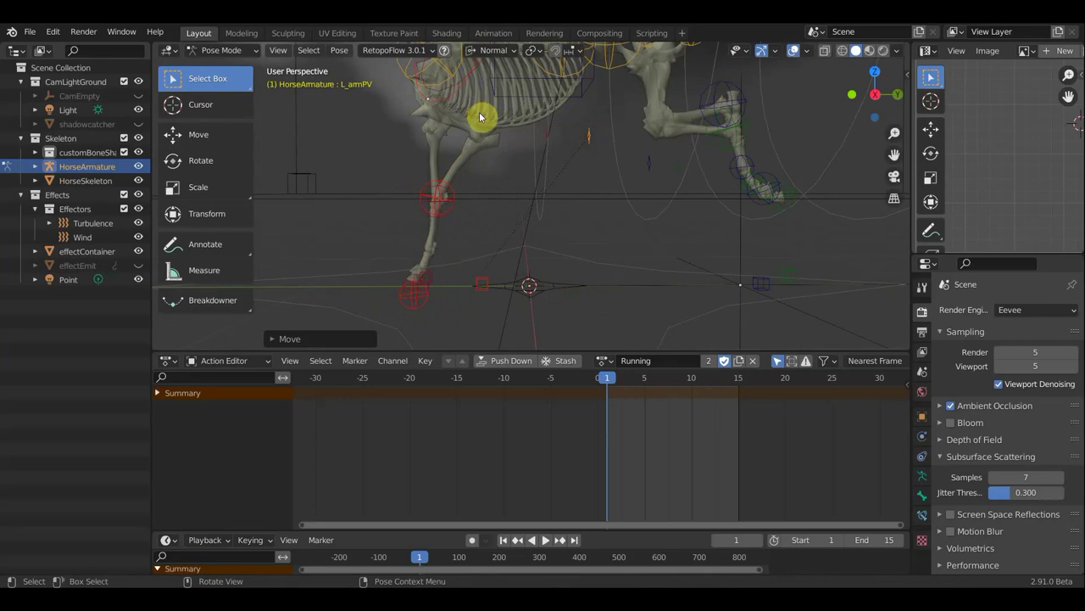
Move the L_armTarget control lower on the foreleg
middle_click_drag(484, 114, 597, 150)
mouse_move(563, 170)
middle_mouse_down()
mouse_move(526, 150)
mouse_move(499, 158)
middle_mouse_up()
left_click(456, 194)
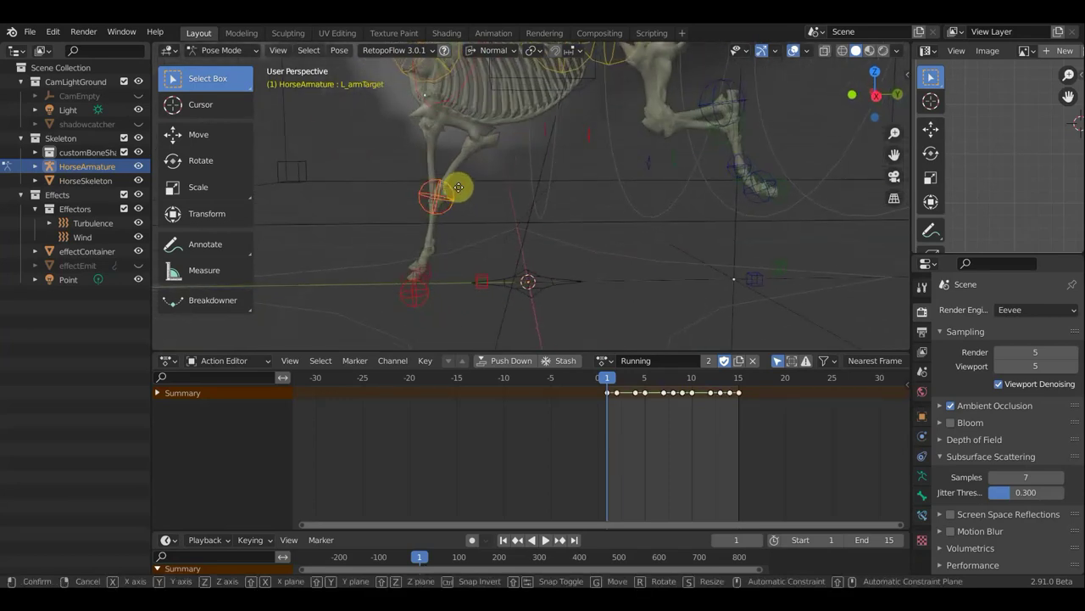
key("g")
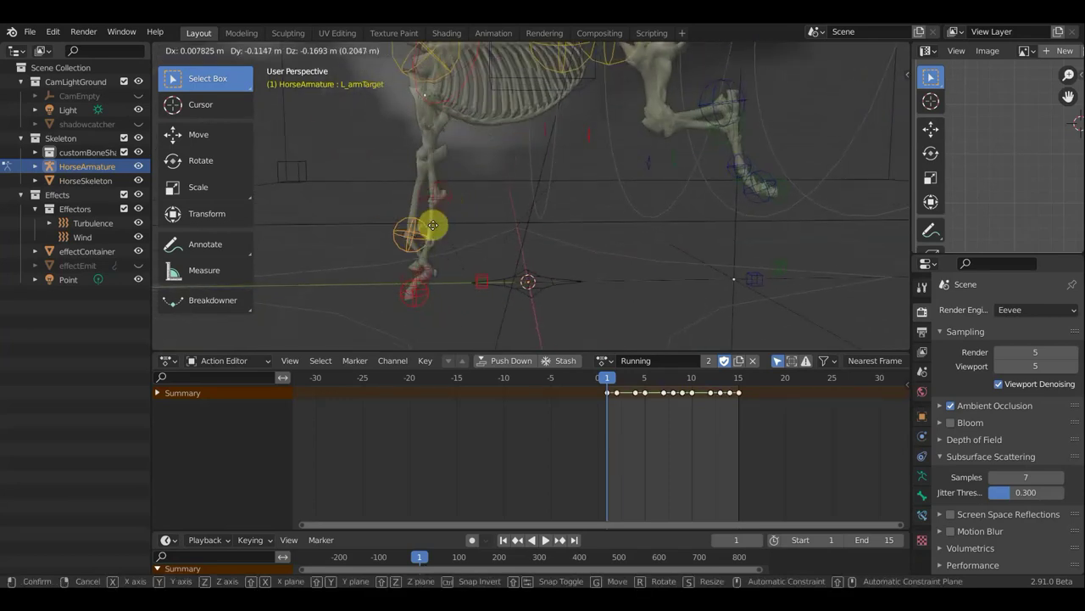
left_click(455, 233)
Refine L_armTarget's position from a front view, then select R_armTarget
mouse_move(533, 196)
middle_mouse_down()
mouse_move(650, 196)
mouse_move(597, 191)
middle_mouse_up()
key("g")
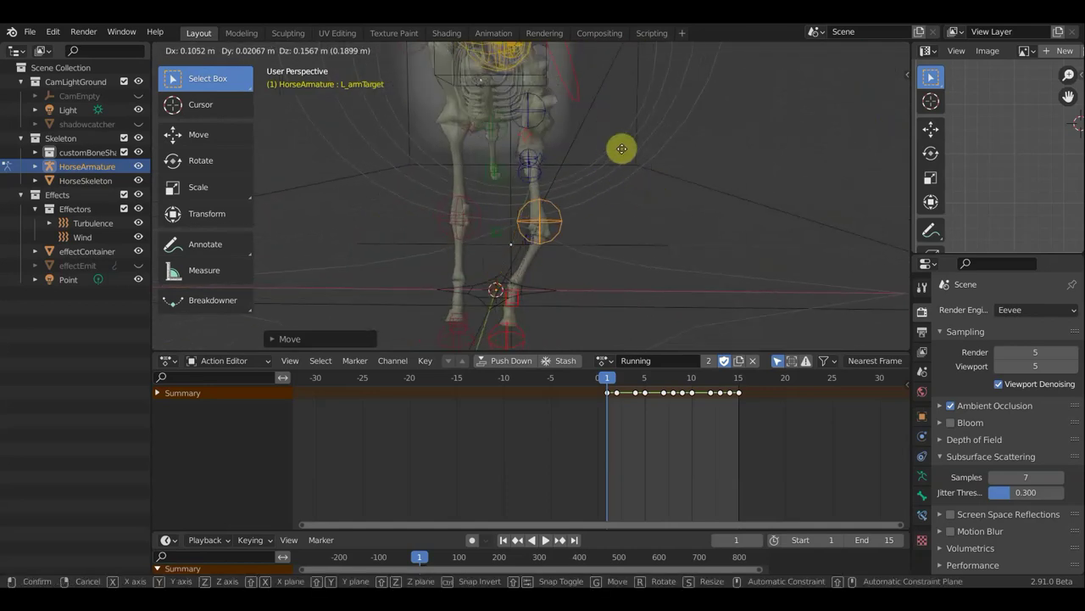
left_click(607, 146)
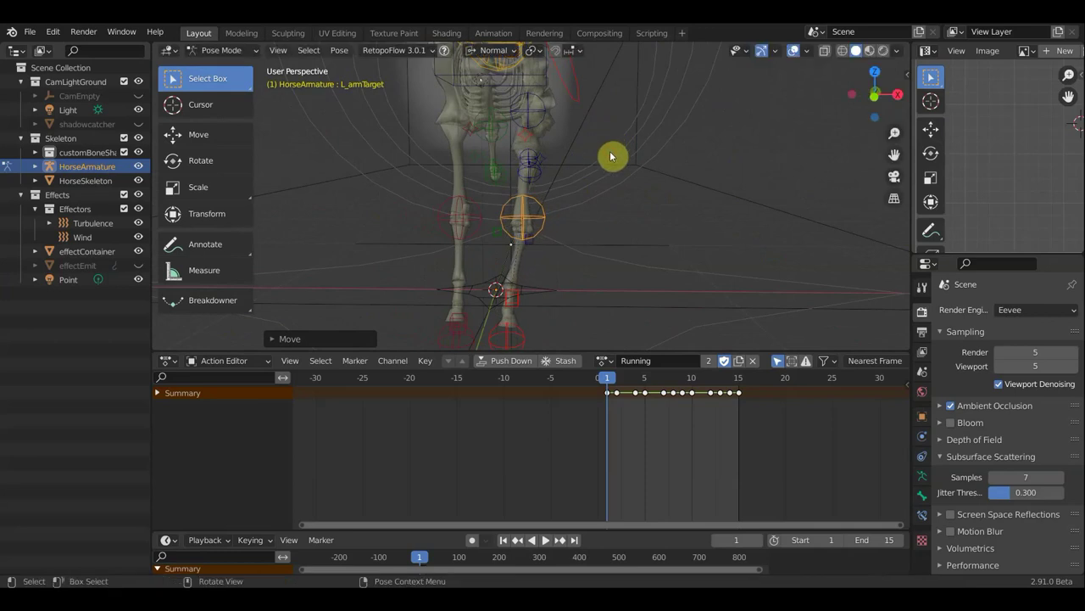
mouse_move(610, 155)
middle_mouse_down()
mouse_move(443, 136)
mouse_move(498, 151)
middle_mouse_up()
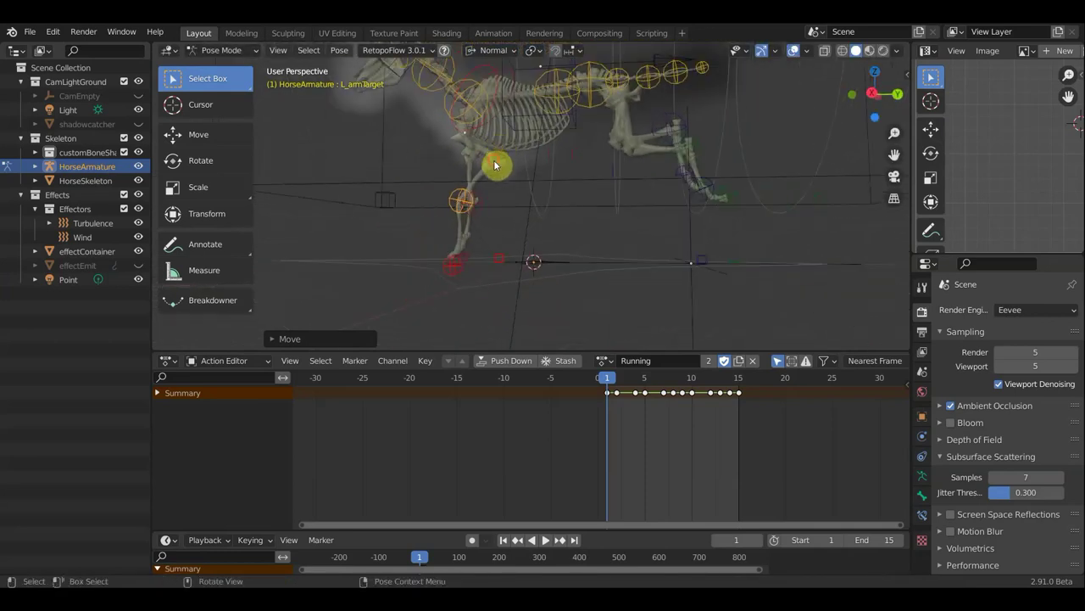
key("ctrl+Tab")
key("ctrl+Tab")
left_click(464, 204)
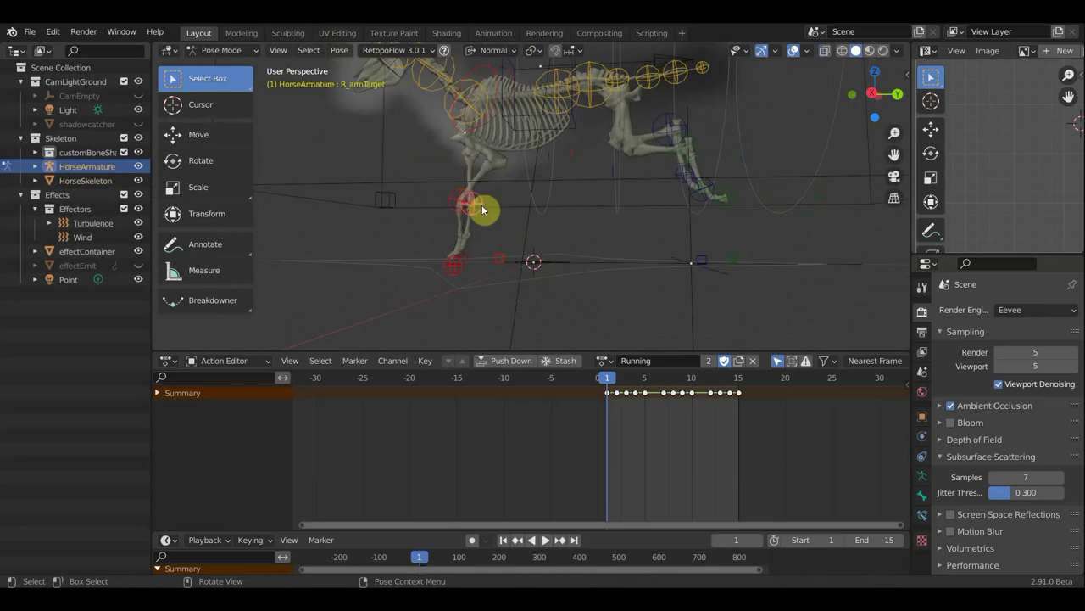
left_click(951, 406)
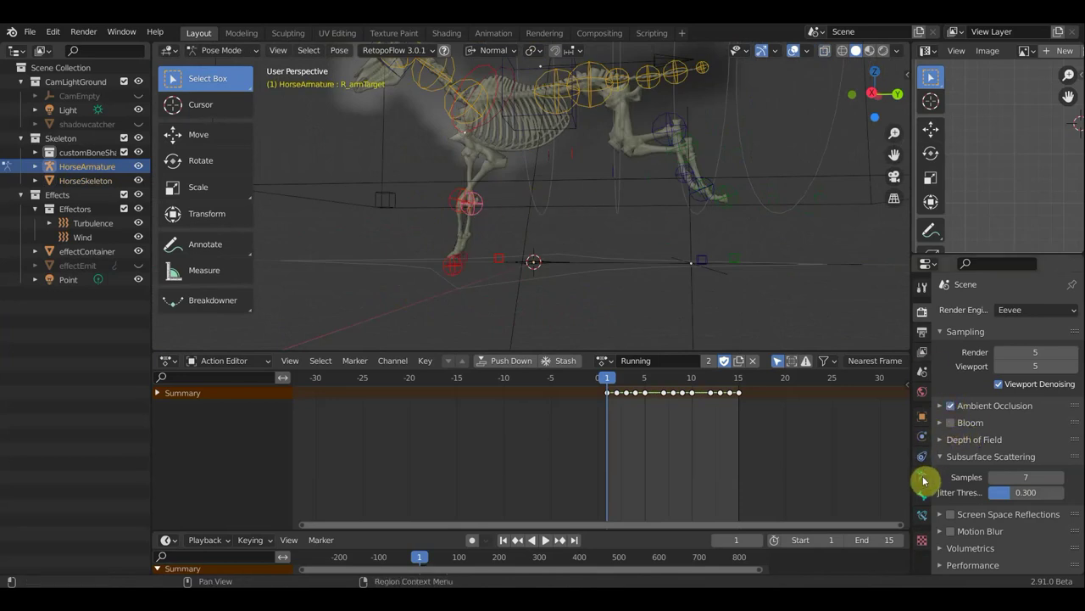
Set R_armTarget's location to X 0.009549 m and Y -0.035841 m in Bone properties
left_click(923, 479)
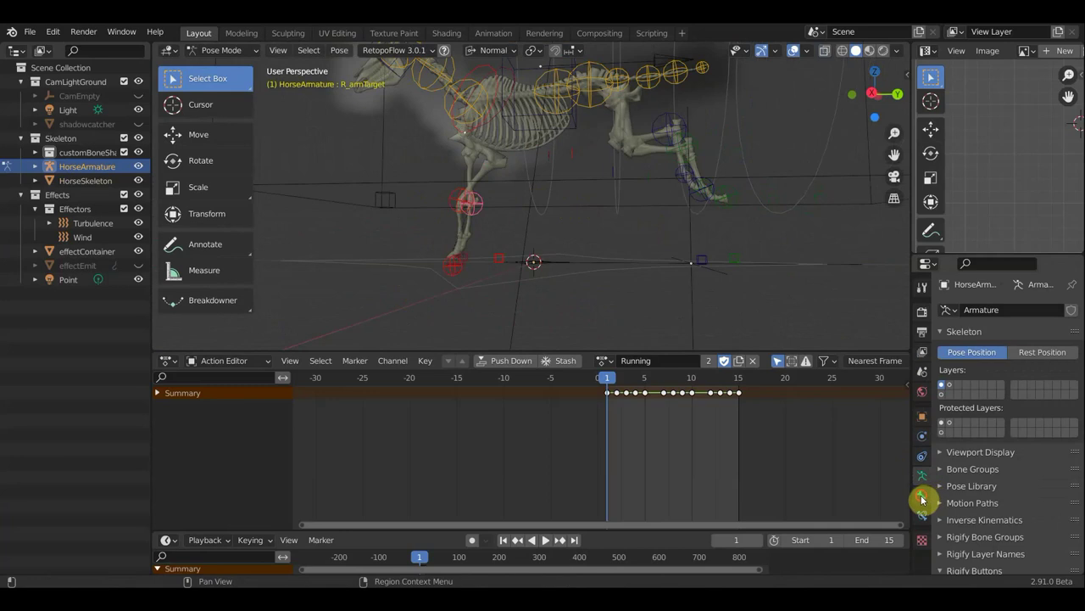
left_click(923, 497)
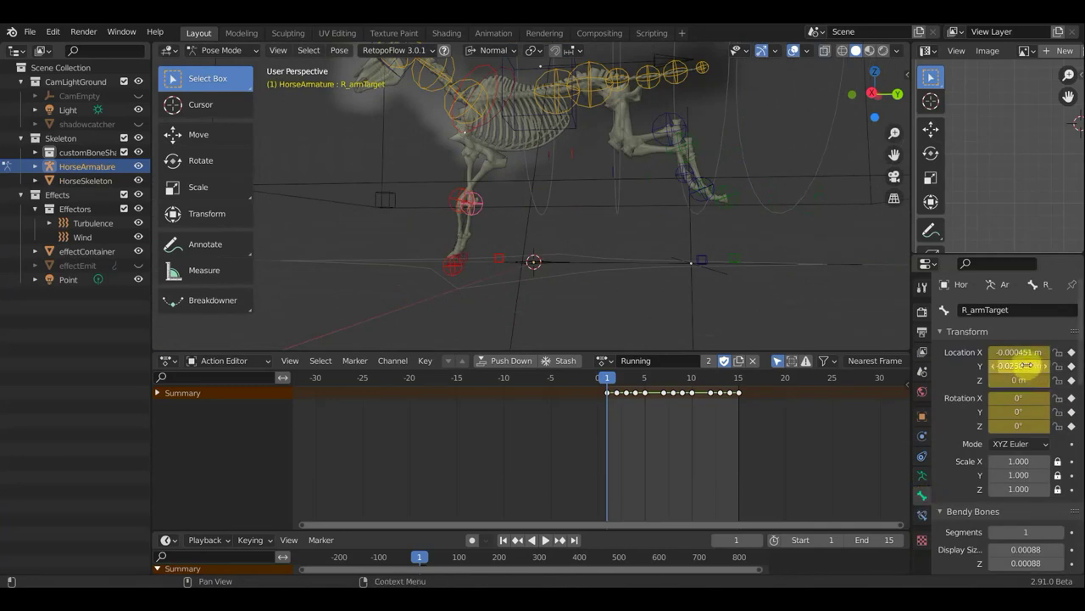
mouse_move(1027, 366)
left_mouse_down()
mouse_move(1005, 366)
mouse_move(1045, 365)
left_mouse_up()
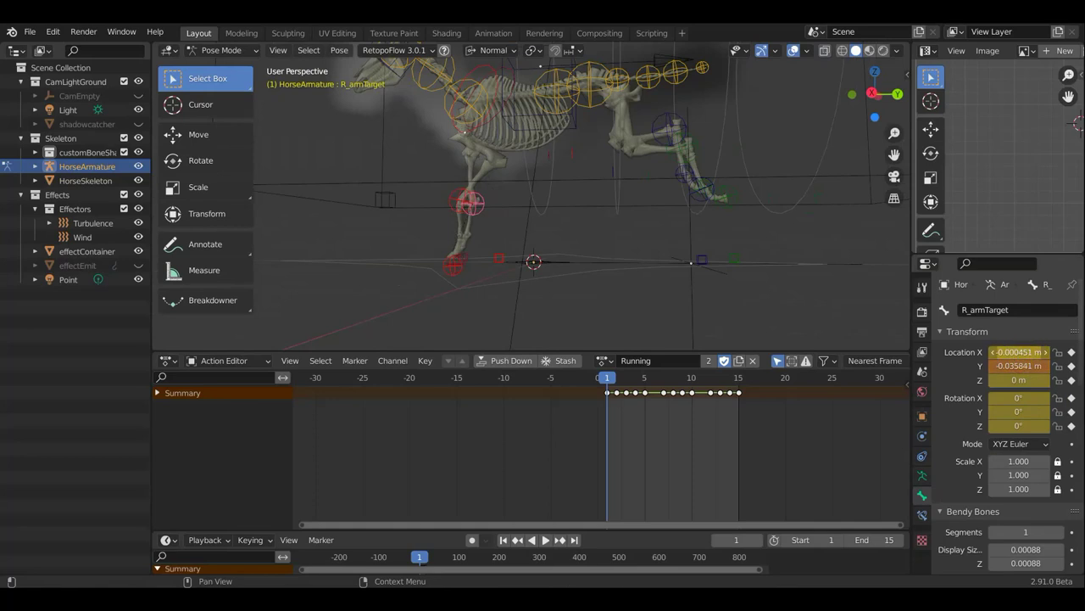
left_click_drag(1022, 352, 1001, 352)
left_click(1046, 352)
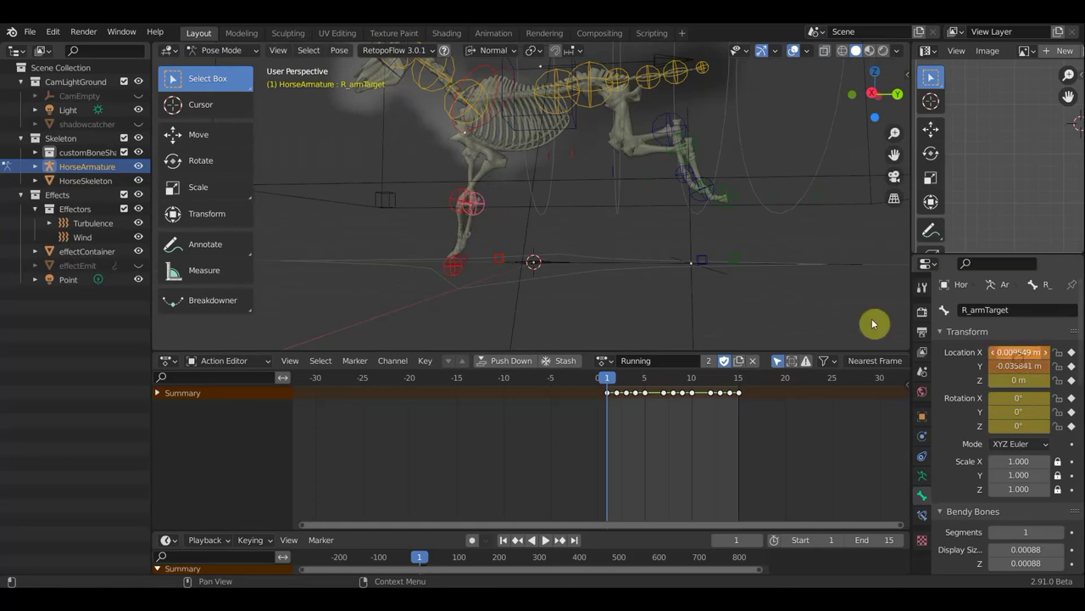
Set L_clavice's Y location to 0 m with its Z rotation at 0°
left_click(473, 127)
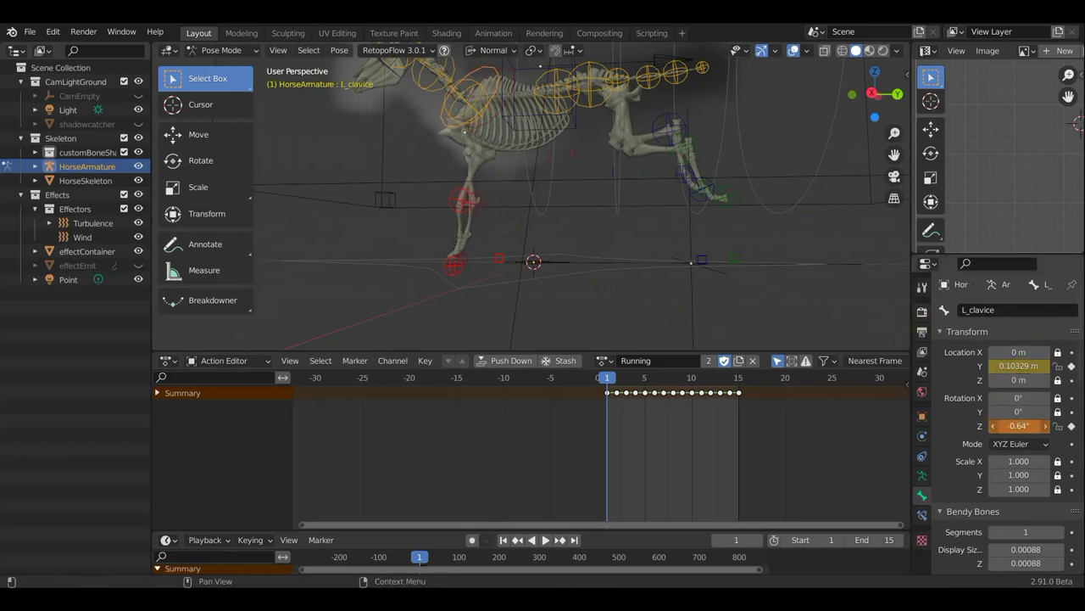
left_click_drag(1054, 425, 1020, 425)
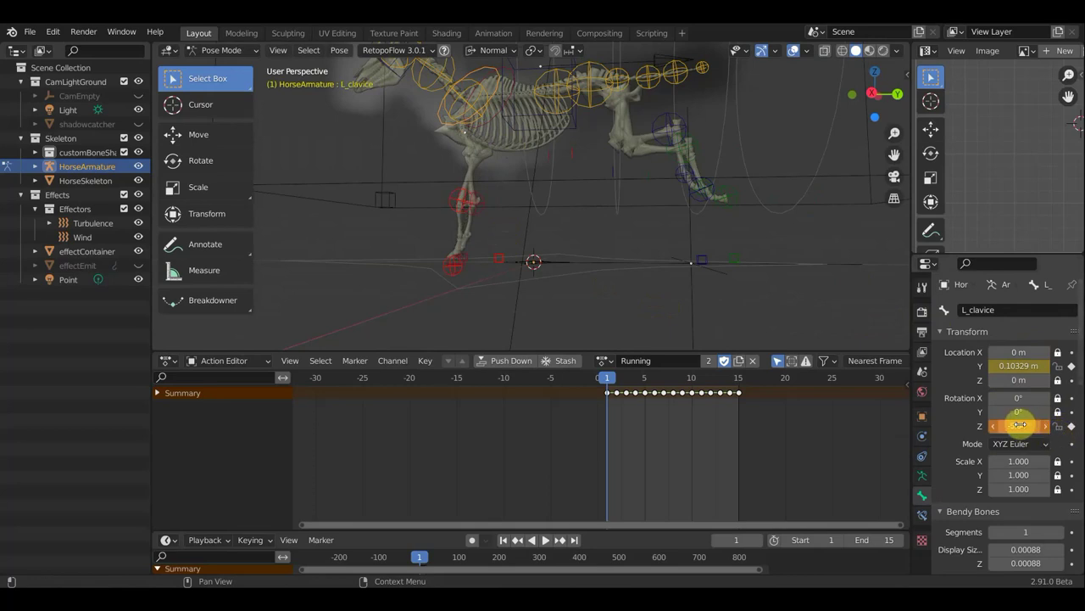
type("0")
key("Return")
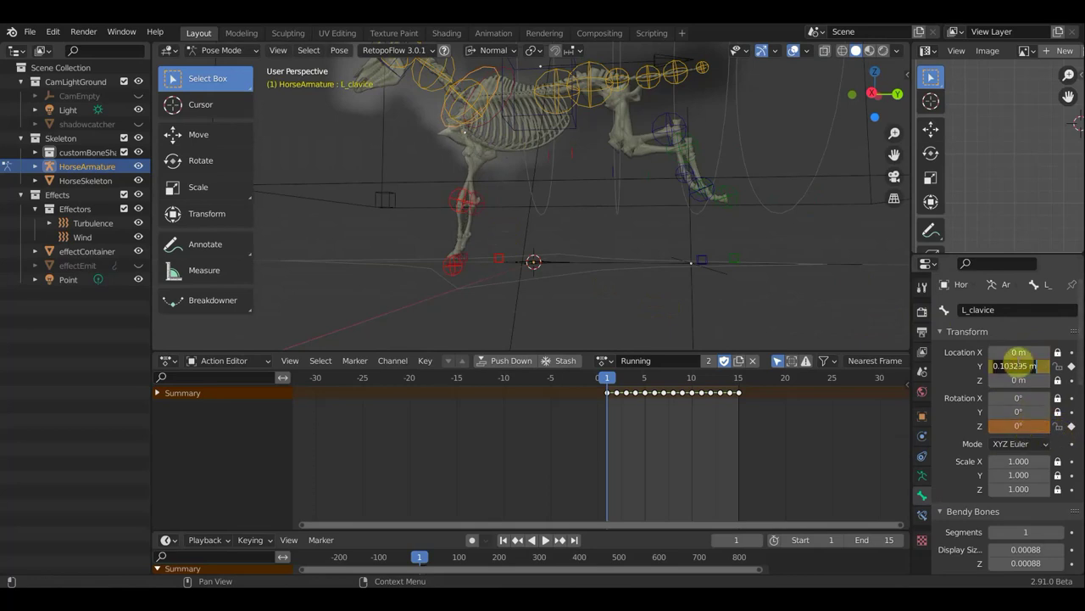
key("Return")
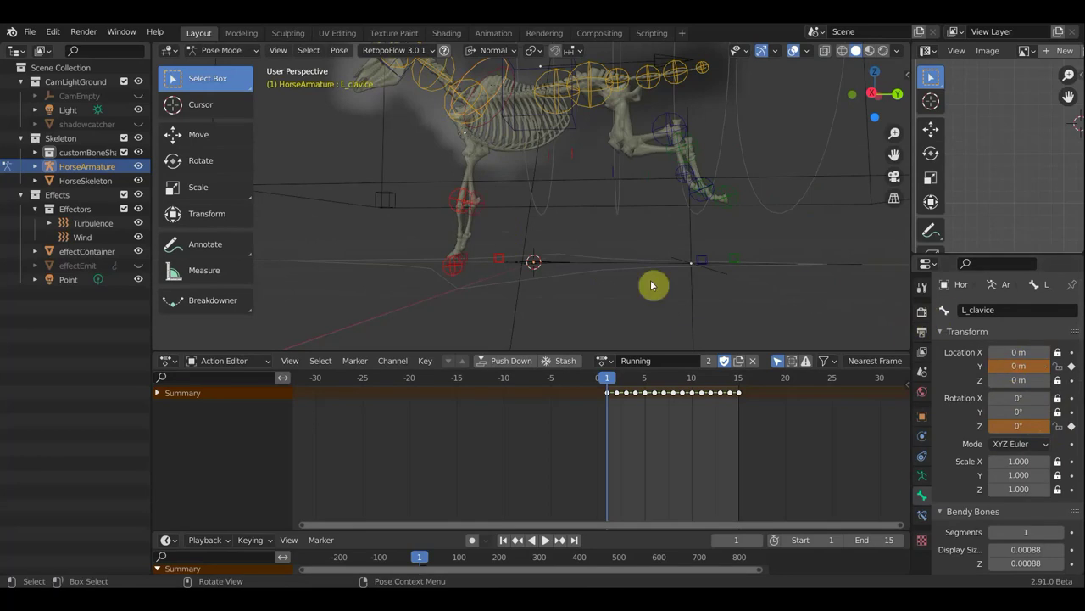
mouse_move(652, 283)
middle_mouse_down()
mouse_move(741, 305)
mouse_move(582, 274)
middle_mouse_up()
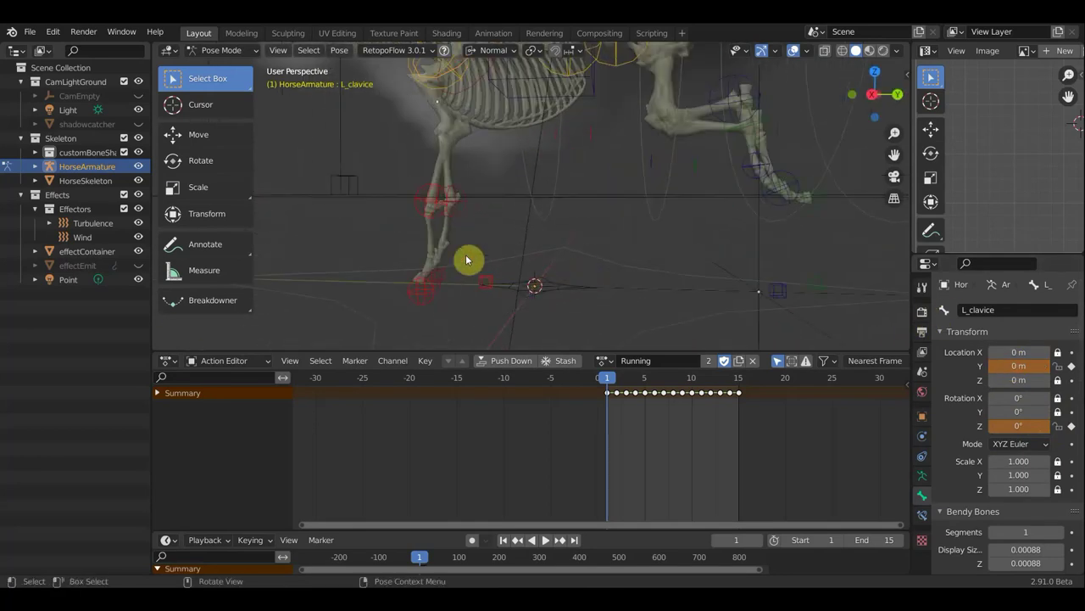
middle_click_drag(475, 213, 458, 211)
Nudge L_armTarget and move L_clavice back to Y -0.030422 m
left_click(426, 206)
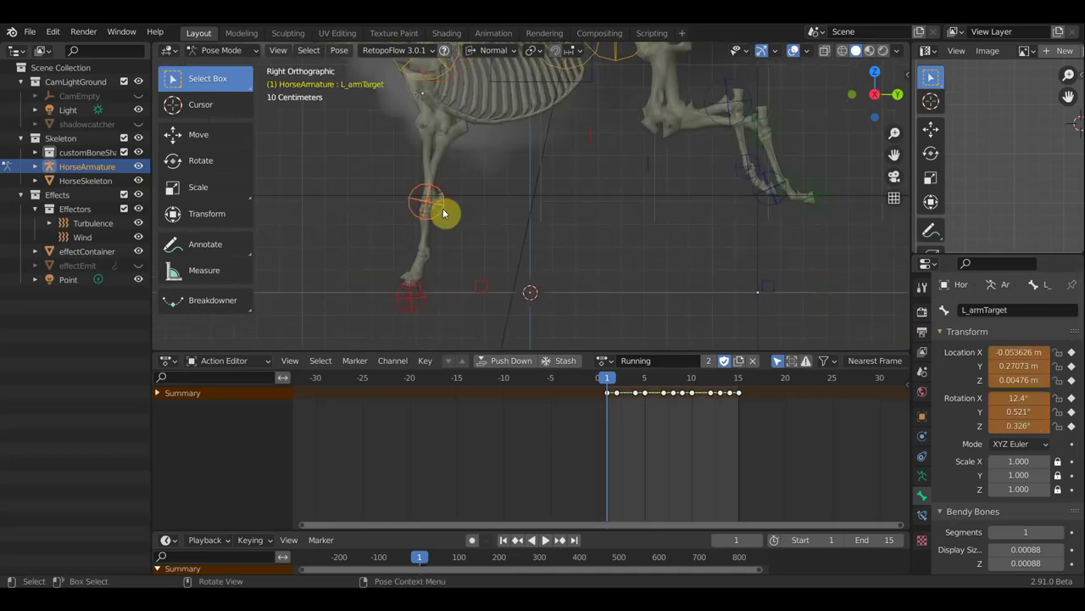
key("g")
left_click(448, 211)
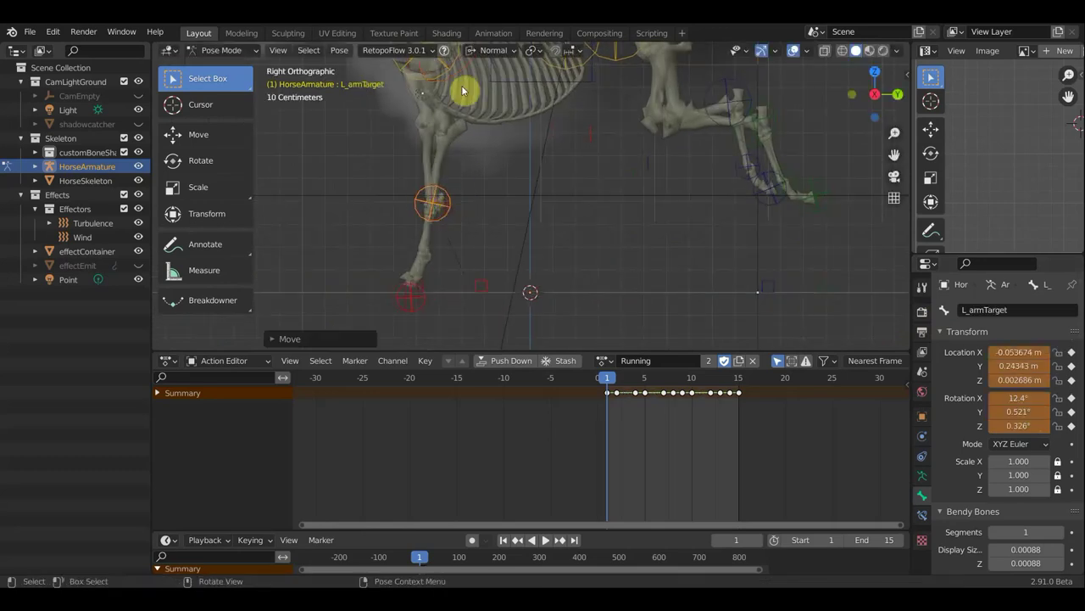
left_click(454, 78)
key("g")
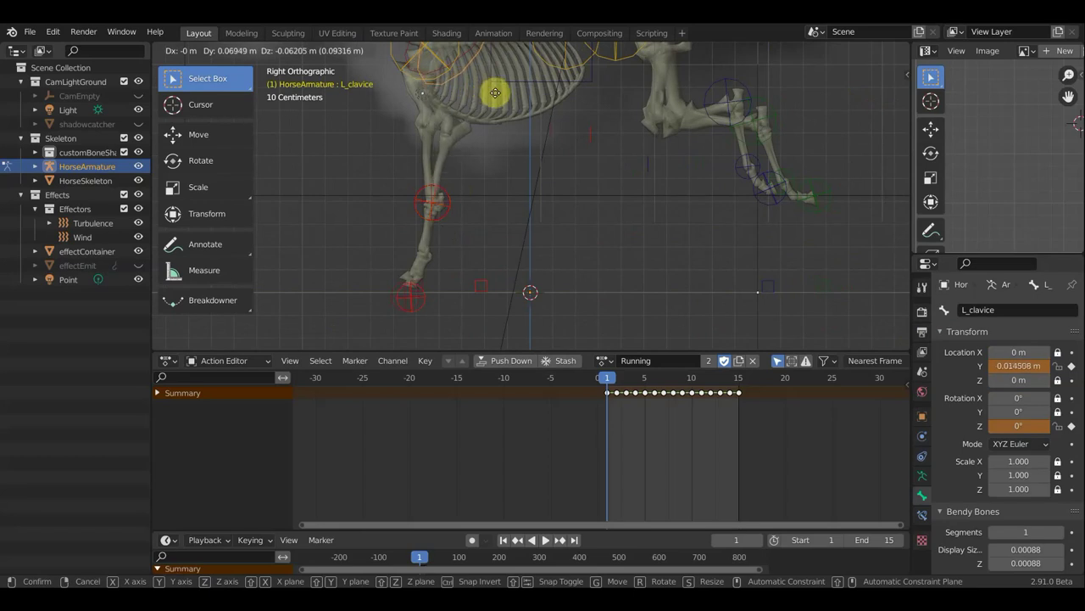
left_click(501, 100)
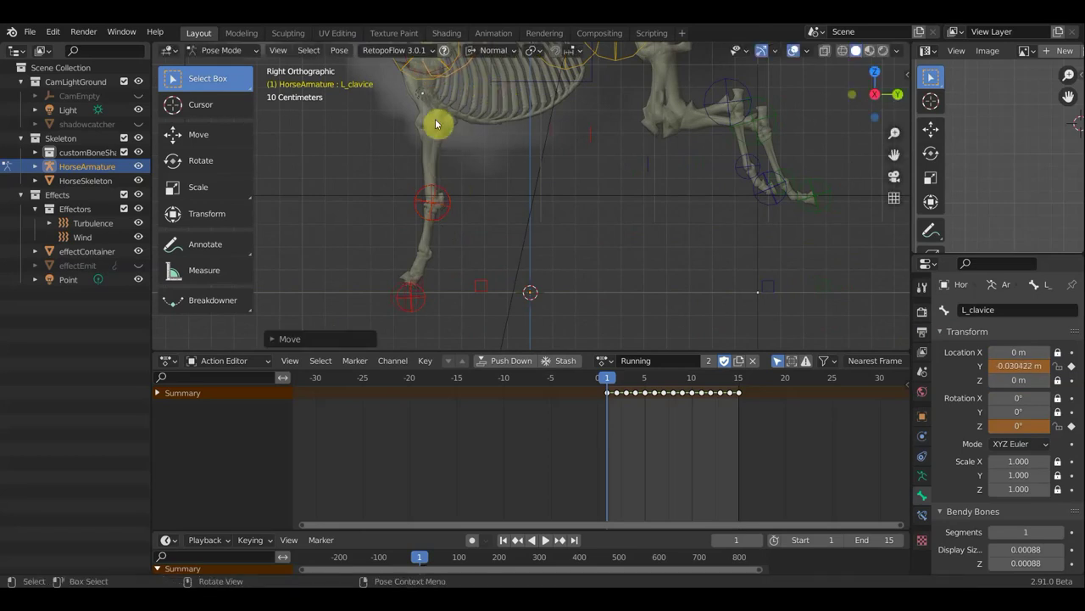
View the horse from the right side and frame its legs
mouse_move(449, 293)
middle_mouse_down()
mouse_move(586, 296)
mouse_move(593, 280)
mouse_move(509, 272)
middle_mouse_up()
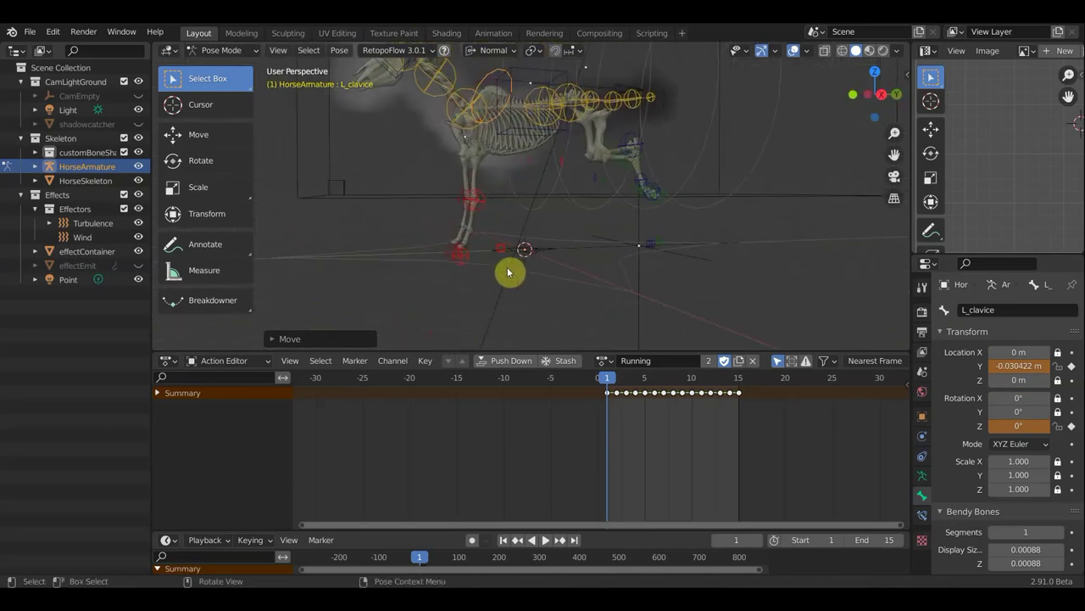
key("KP_3")
scroll(659, 225, "up", 2)
scroll(654, 232, "up", 1)
middle_click_drag(654, 232, 539, 295, "shift")
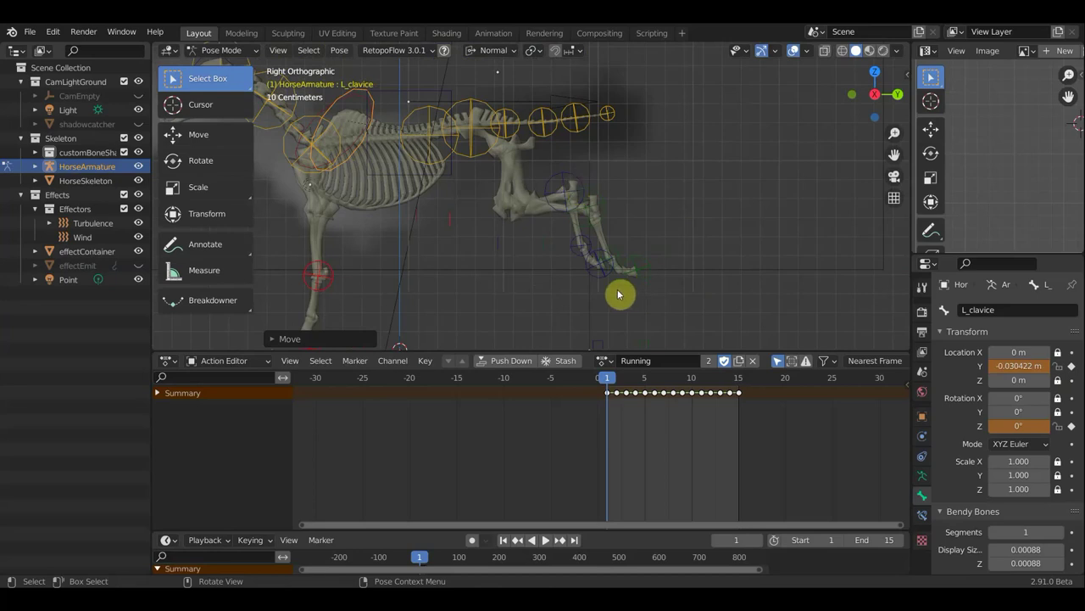
scroll(618, 294, "down", 2)
Move the R_fingerTipTarget.005 bone down near ground level
left_click(609, 250)
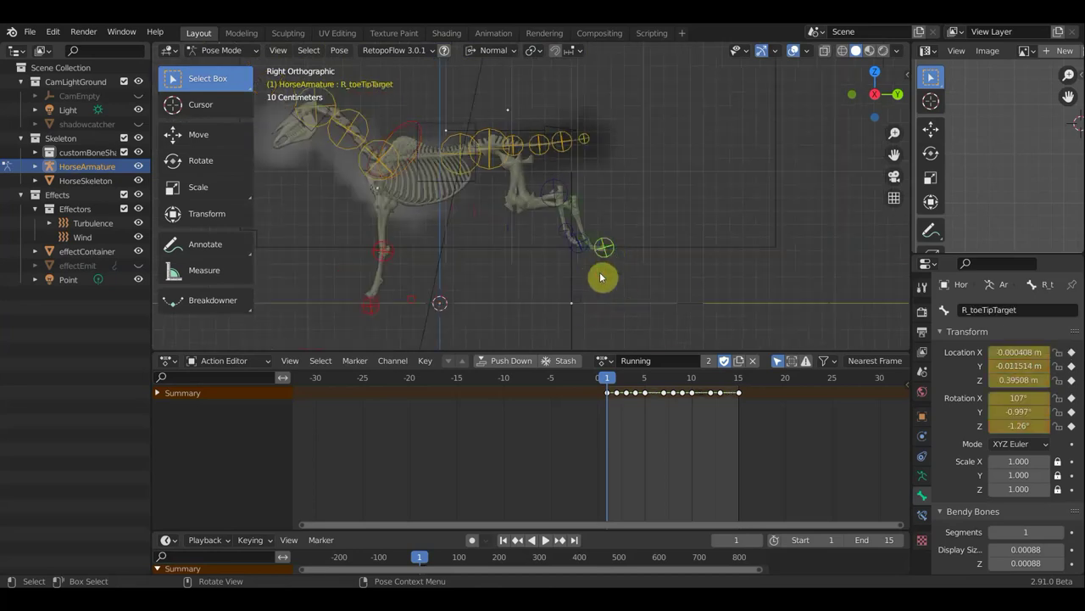
left_click(622, 310)
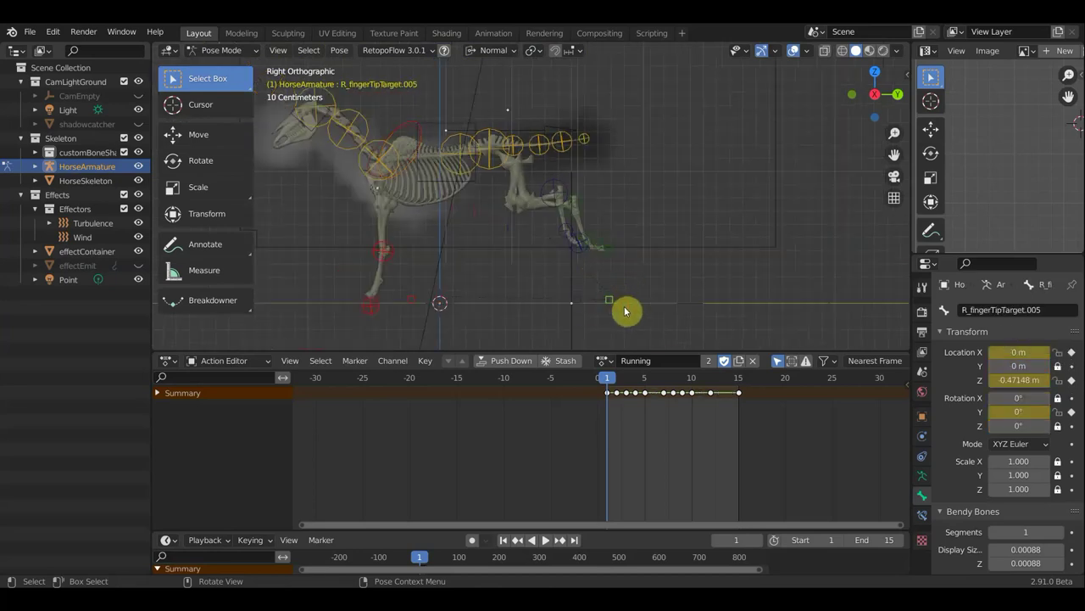
key("g")
left_click(572, 56)
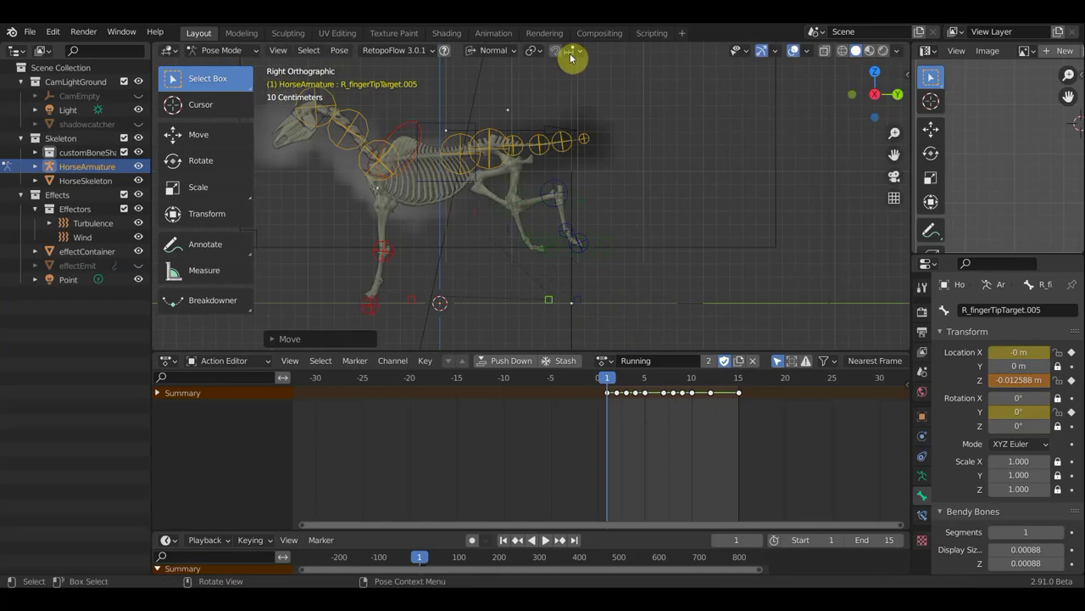
Move L_fingerTipTarget.005 and set its Location Z to 0 m
left_click(585, 303)
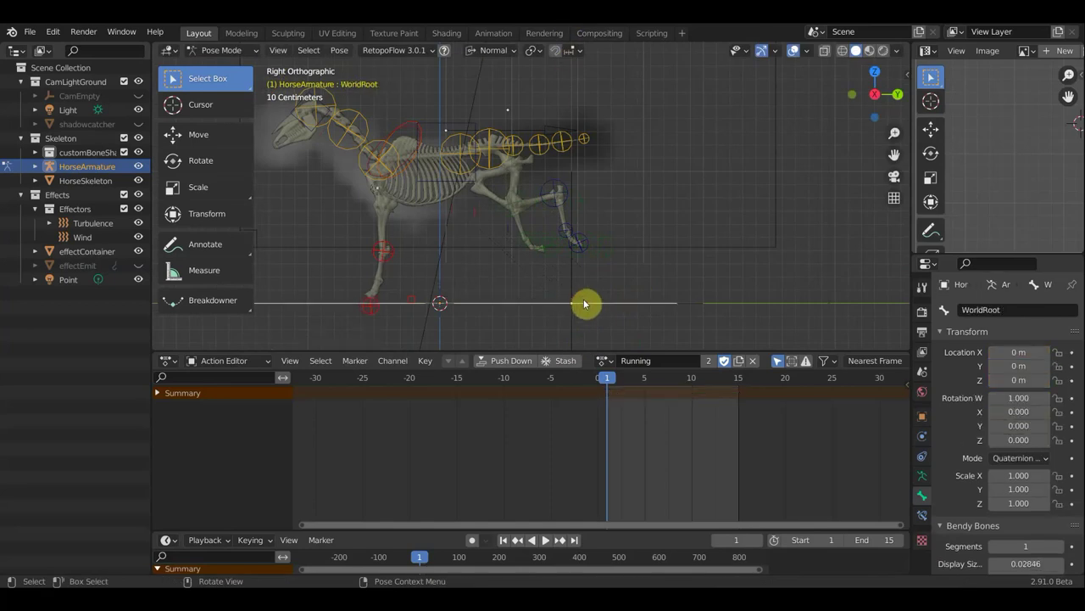
left_click(585, 304)
key("g")
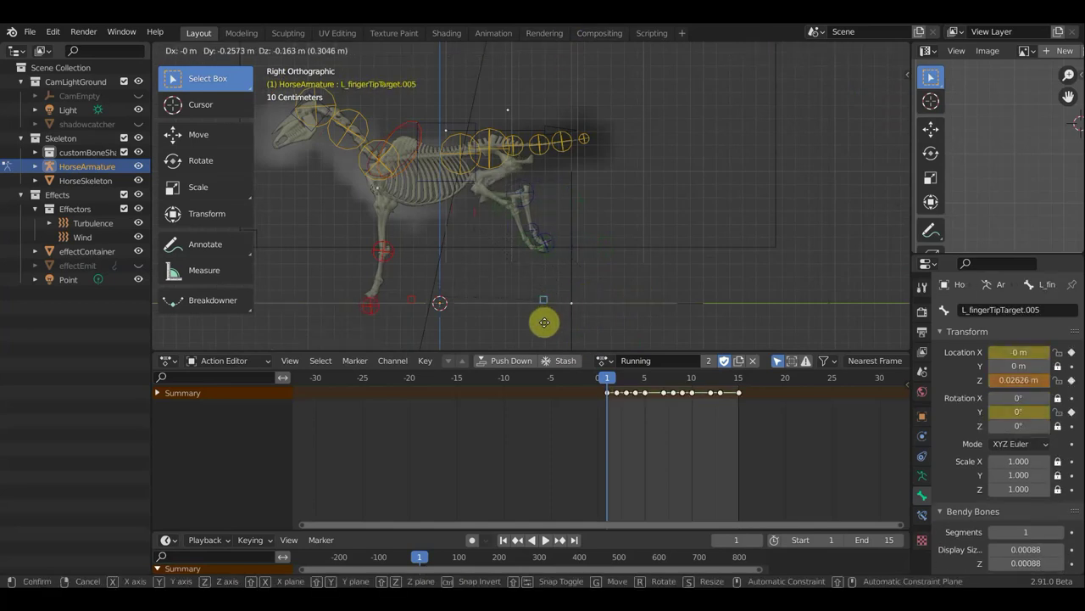
left_click(665, 315)
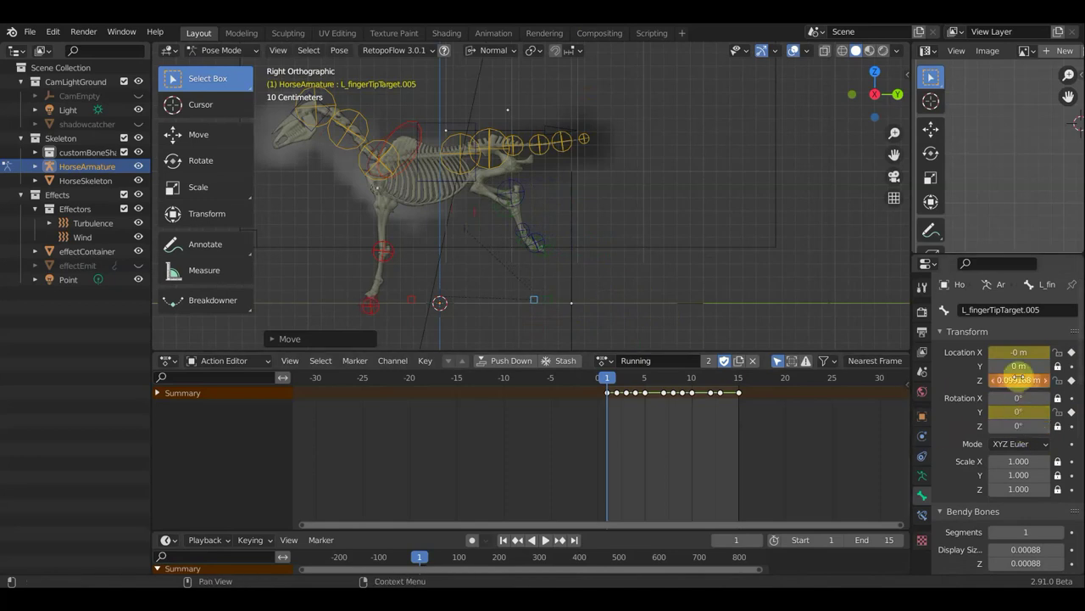
key("Return")
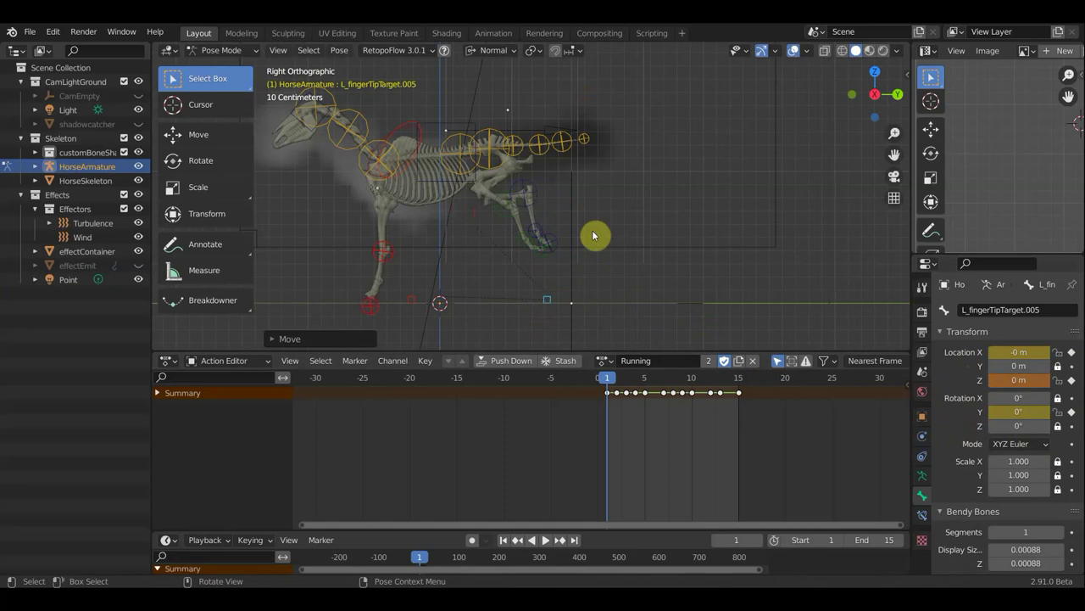
middle_click_drag(552, 310, 538, 349)
Set R_fingerTipTarget.005's Location Z to 0 m in Bone Properties
left_click(624, 333)
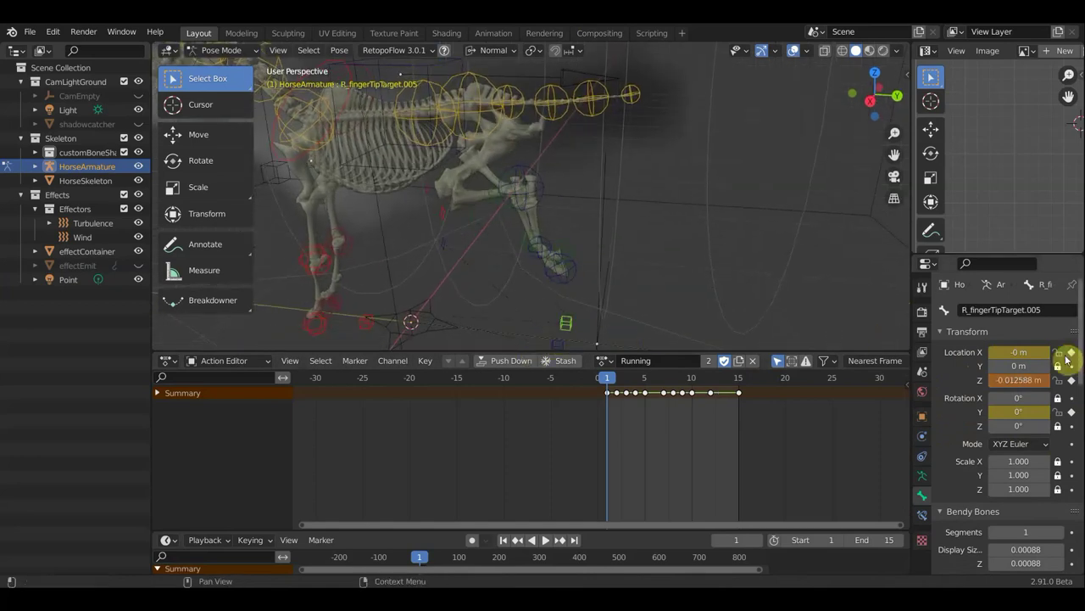
left_click(1018, 380)
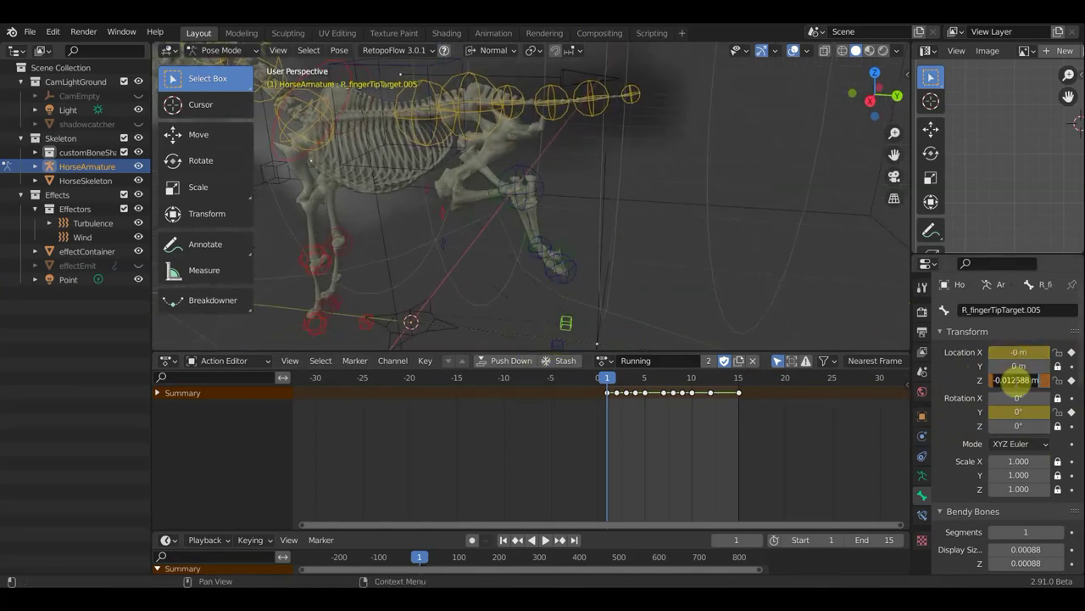
type("0")
key("Return")
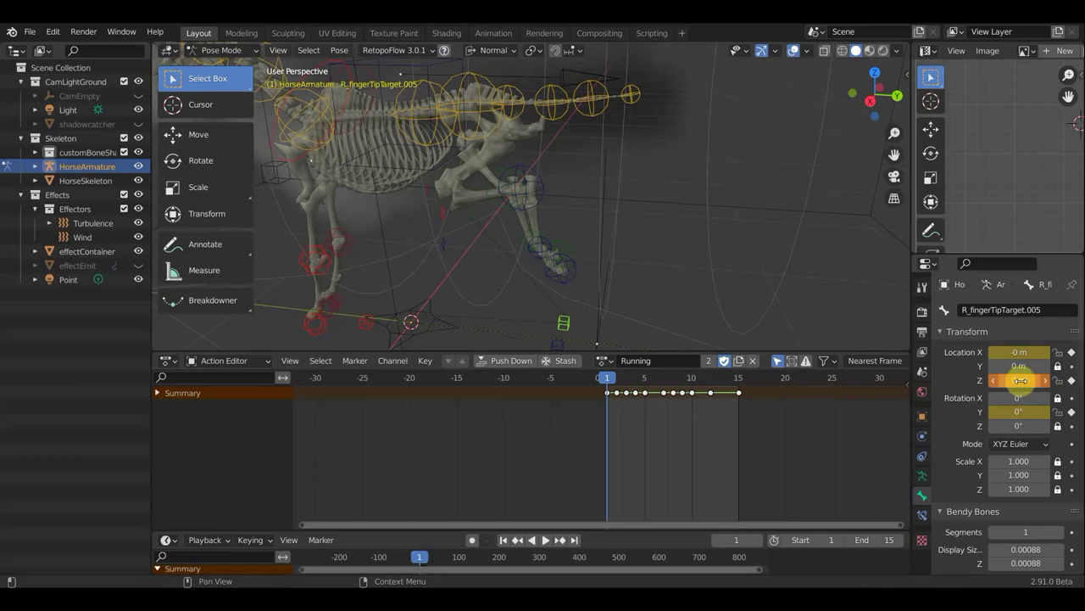
mouse_move(605, 269)
middle_mouse_down()
mouse_move(563, 173)
mouse_move(535, 183)
middle_mouse_up()
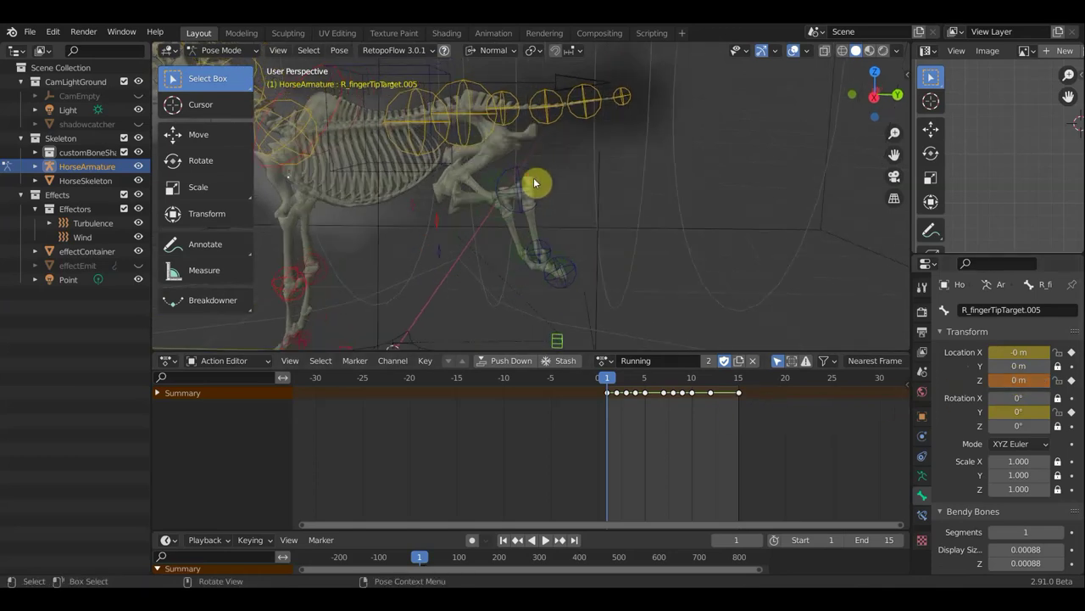
Select L_footTarget and set its X, Y and Z location to 0 m
left_click(534, 182)
left_click(539, 174)
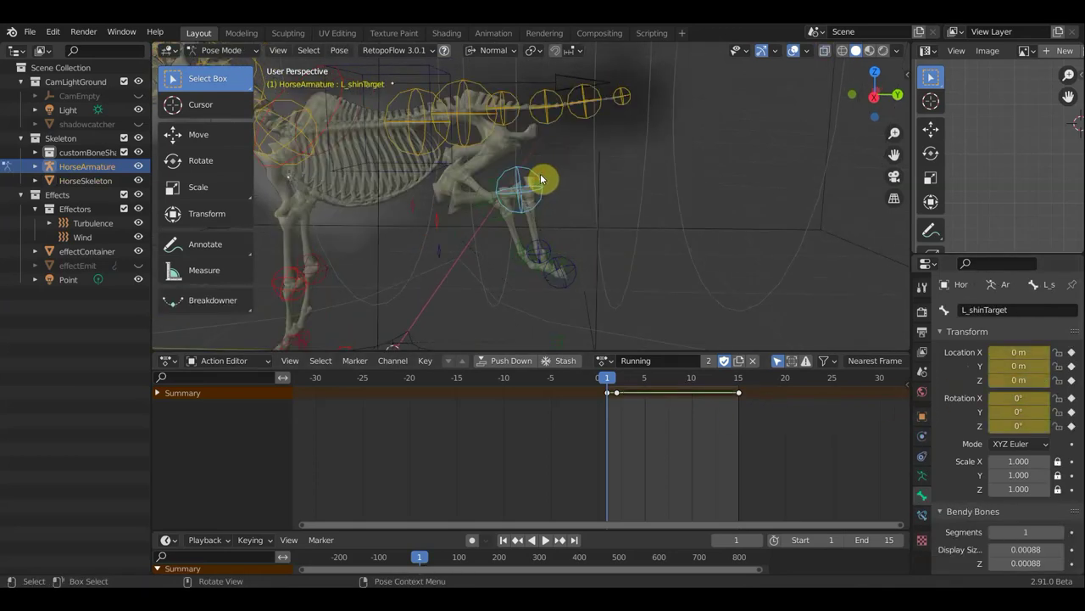
left_click(550, 253)
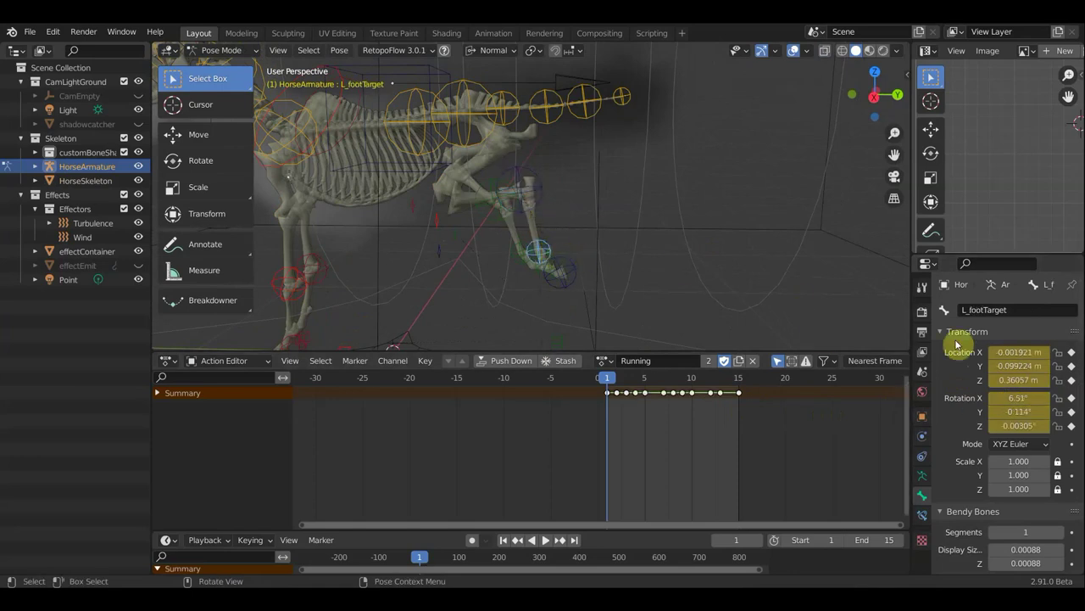
left_click(1015, 351)
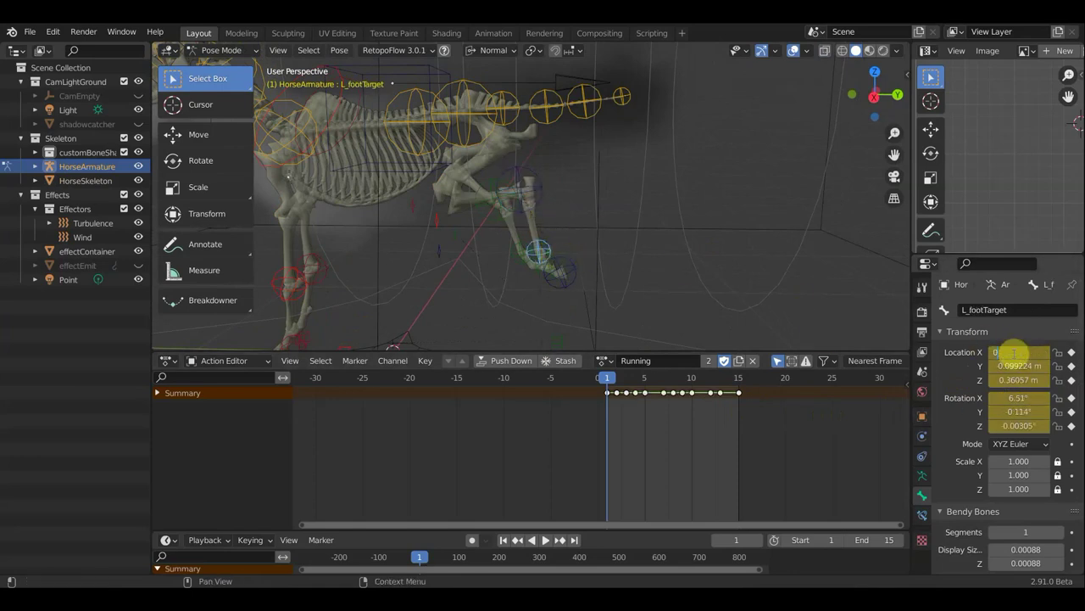
left_click(1022, 365)
type("0")
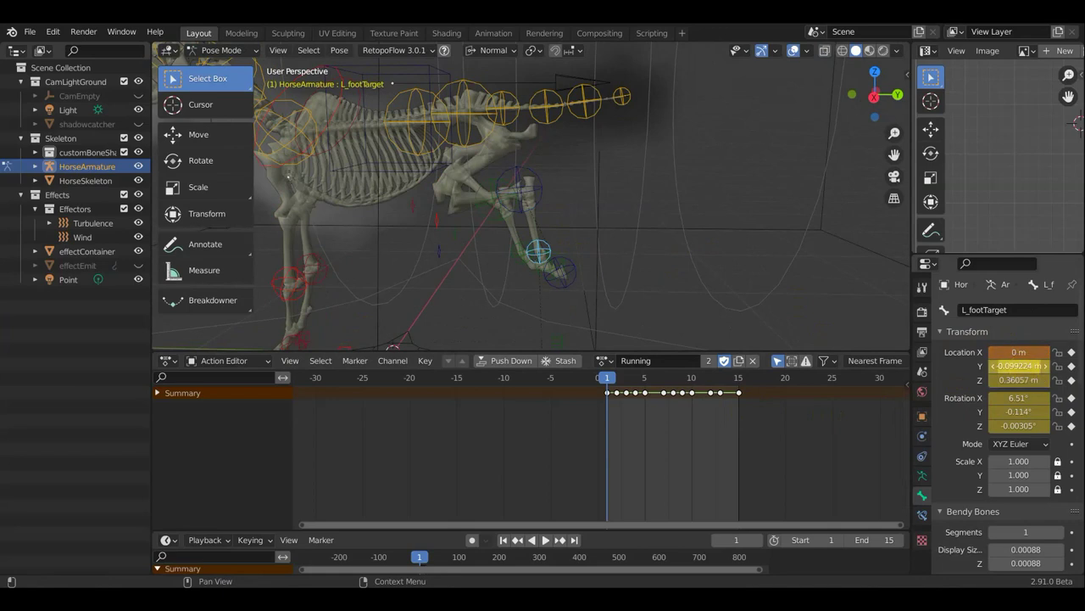
key("Return")
left_click(1017, 379)
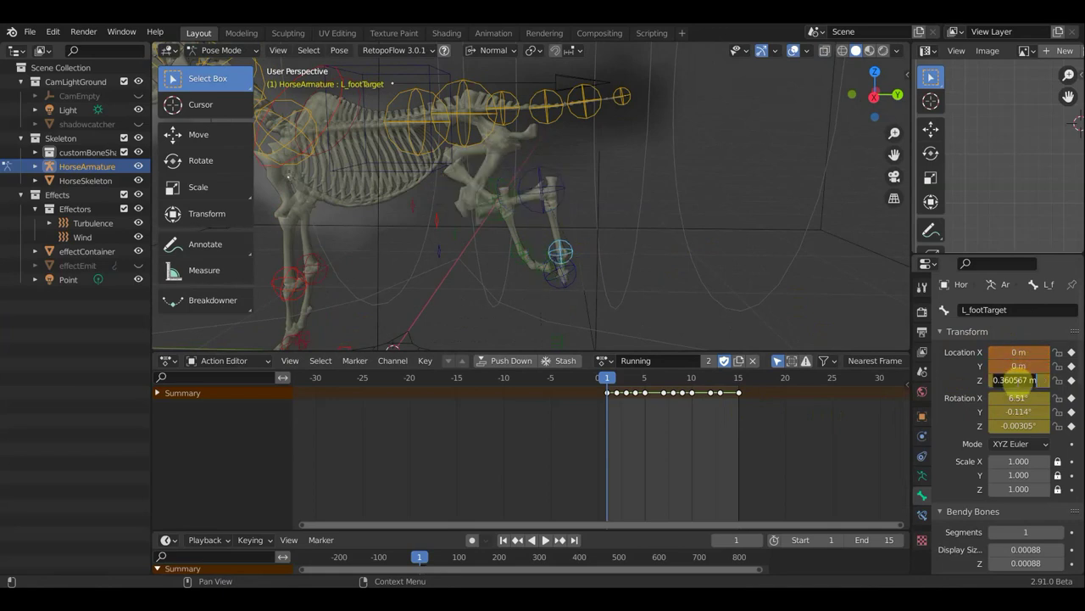
key("Return")
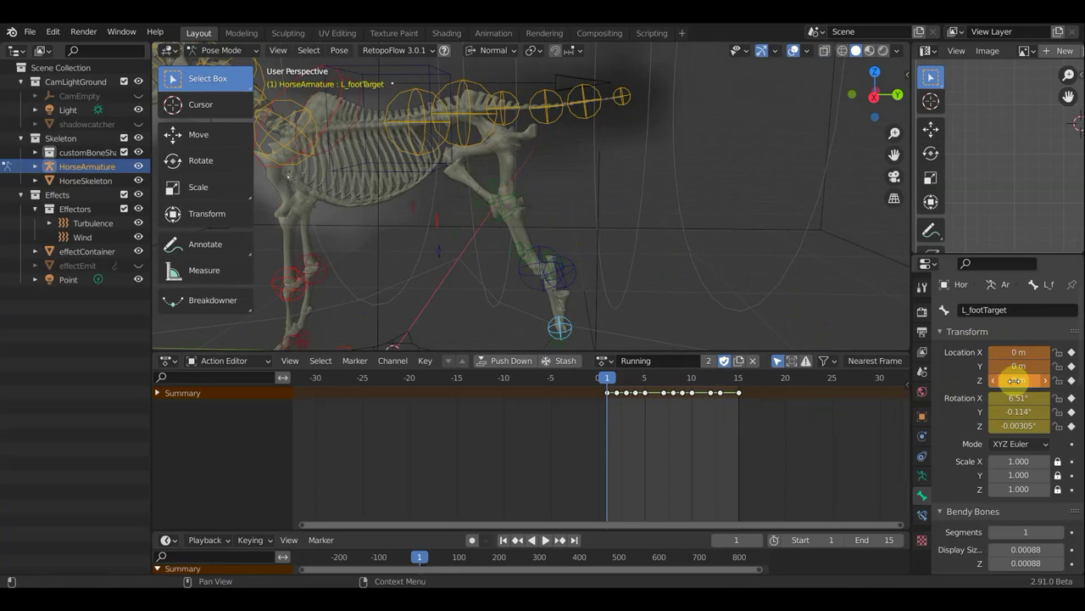
Set L_footTarget's X, Y and Z rotation to 0°
left_click(1017, 397)
type("0")
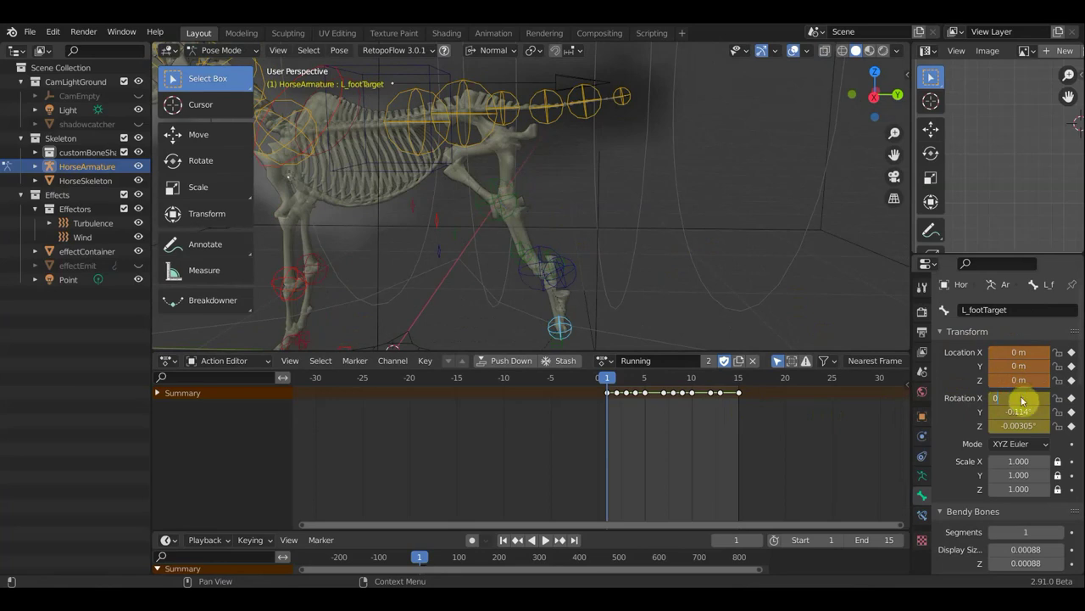
key("Return")
left_click(1017, 411)
type("0")
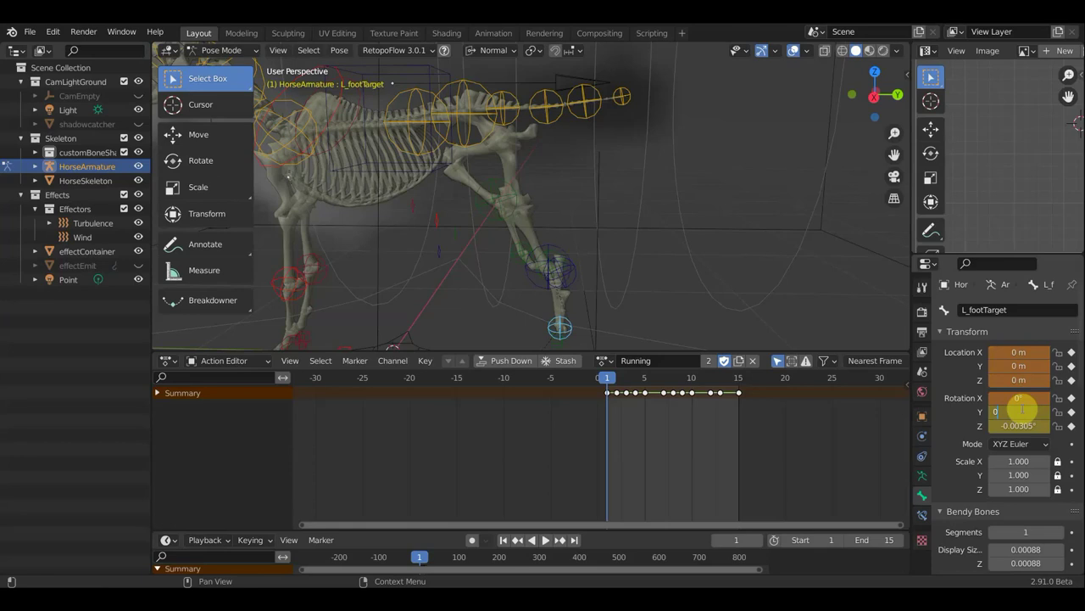
key("Return")
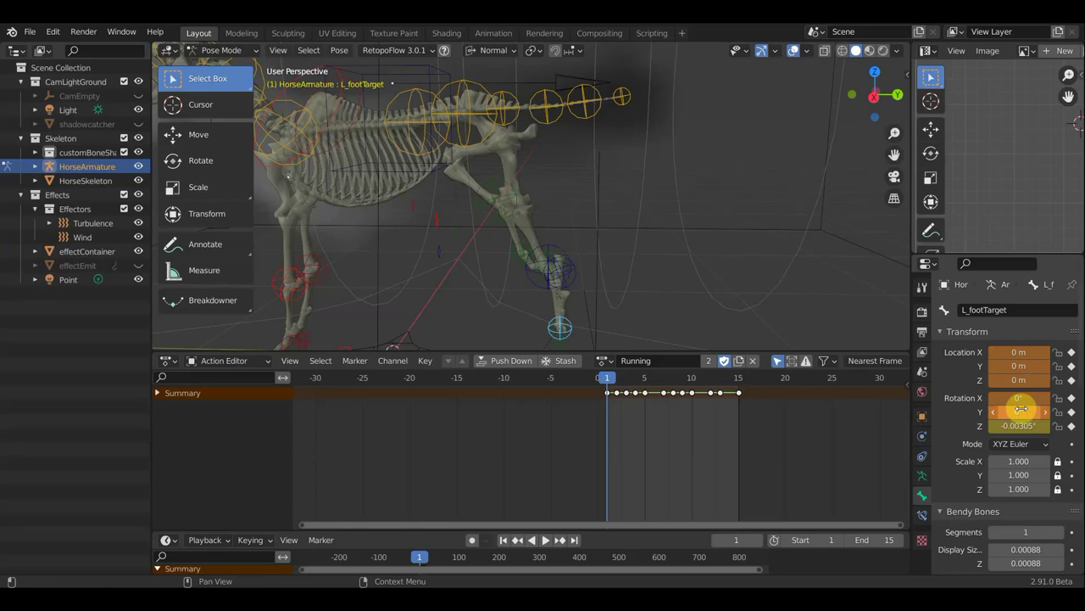
left_click(1022, 426)
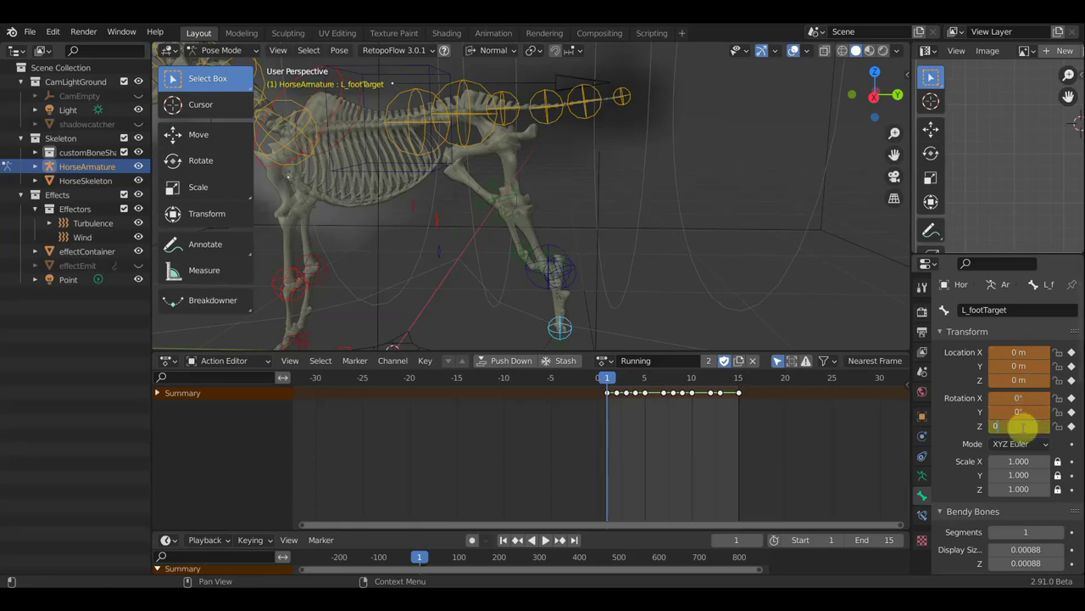
middle_click_drag(638, 333, 632, 318)
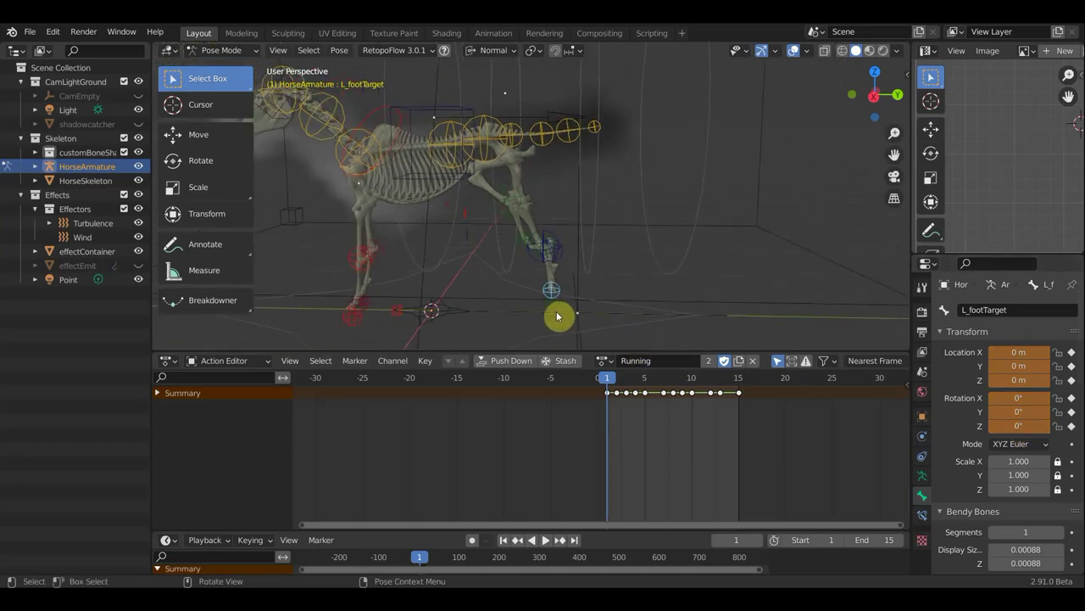
In side view (numpad 3), raise the L_fingerTipTarget.005 bone
key("KP_3")
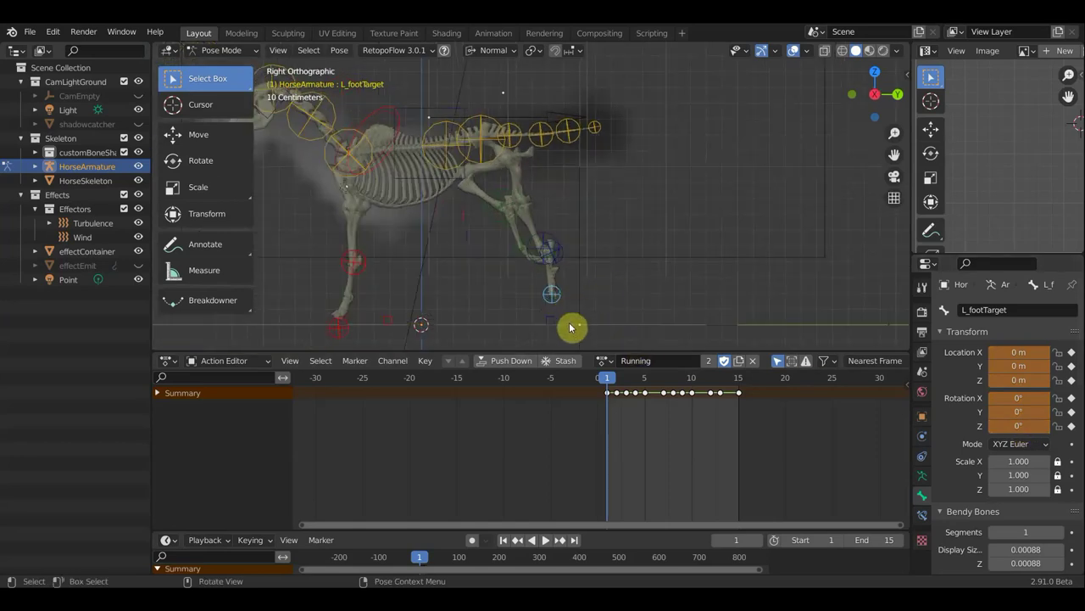
left_click(566, 326)
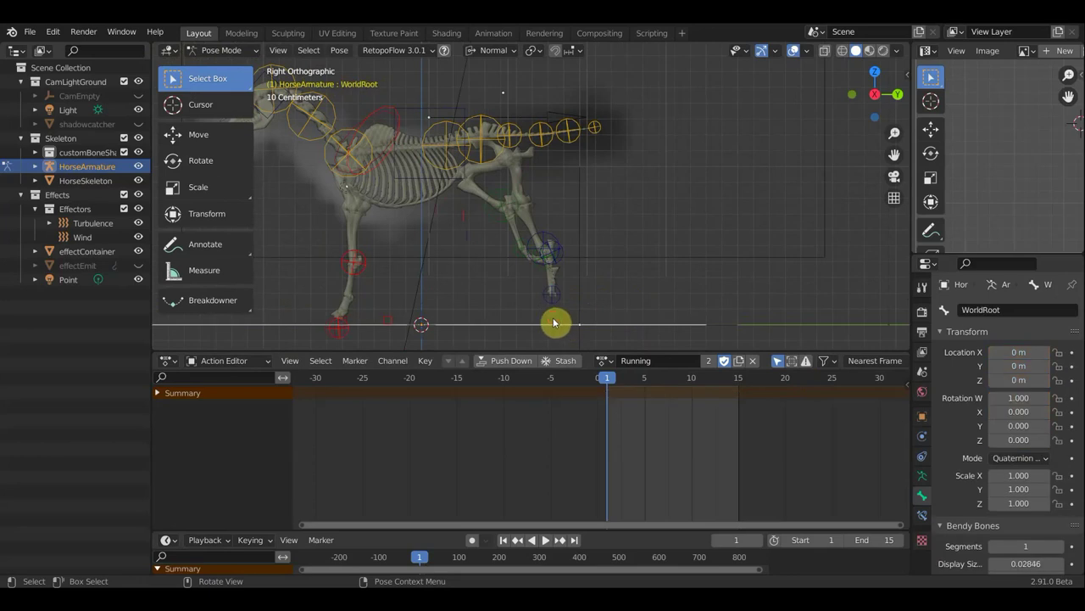
left_click(553, 320)
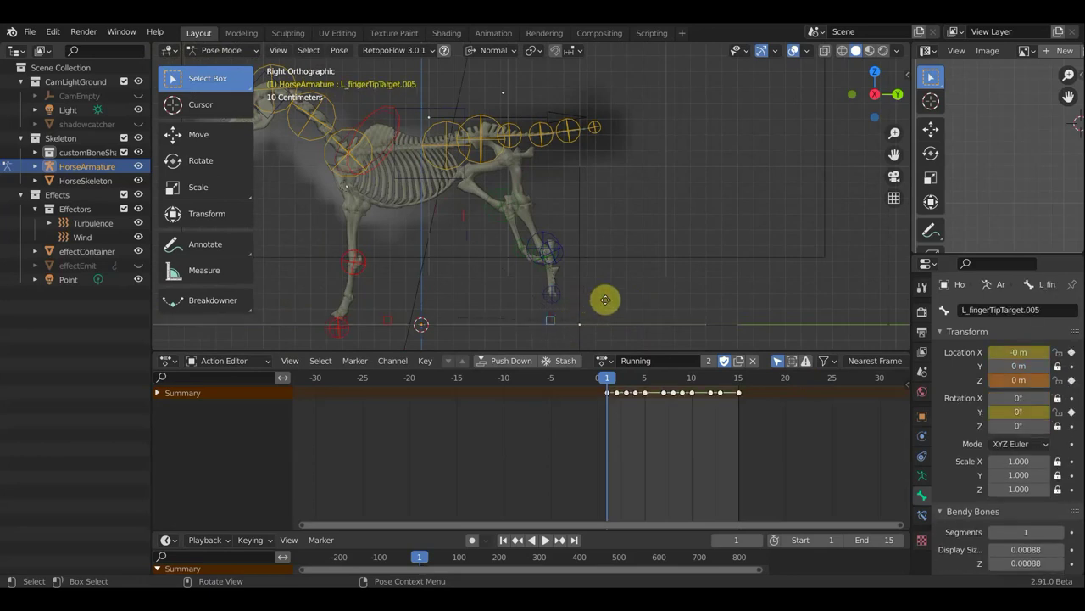
key("g")
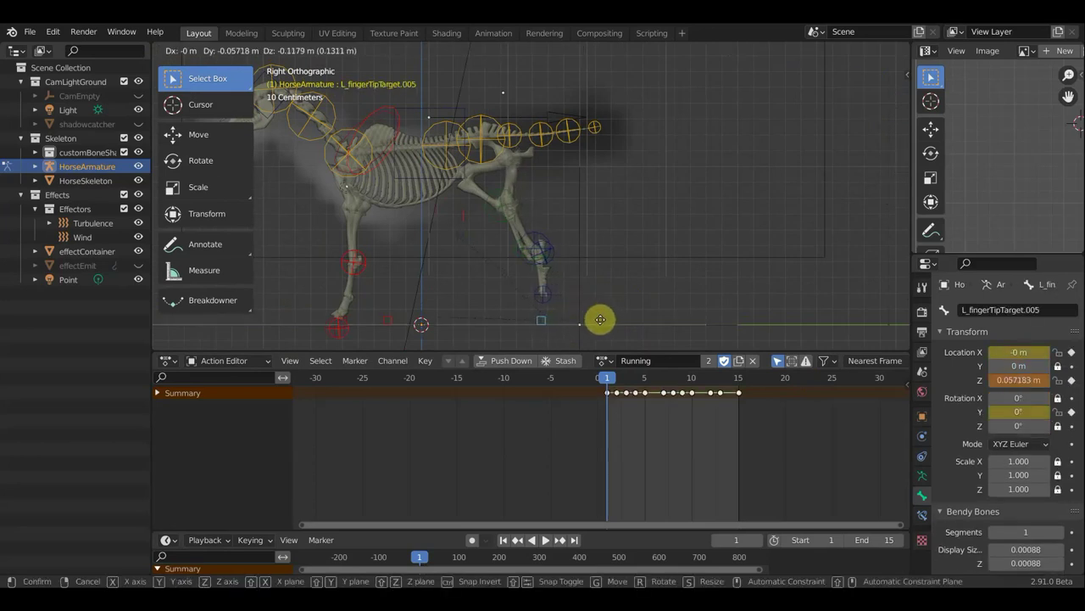
left_click(573, 302)
Move and rotate the L_footTarget bone into a new position
left_click(567, 298)
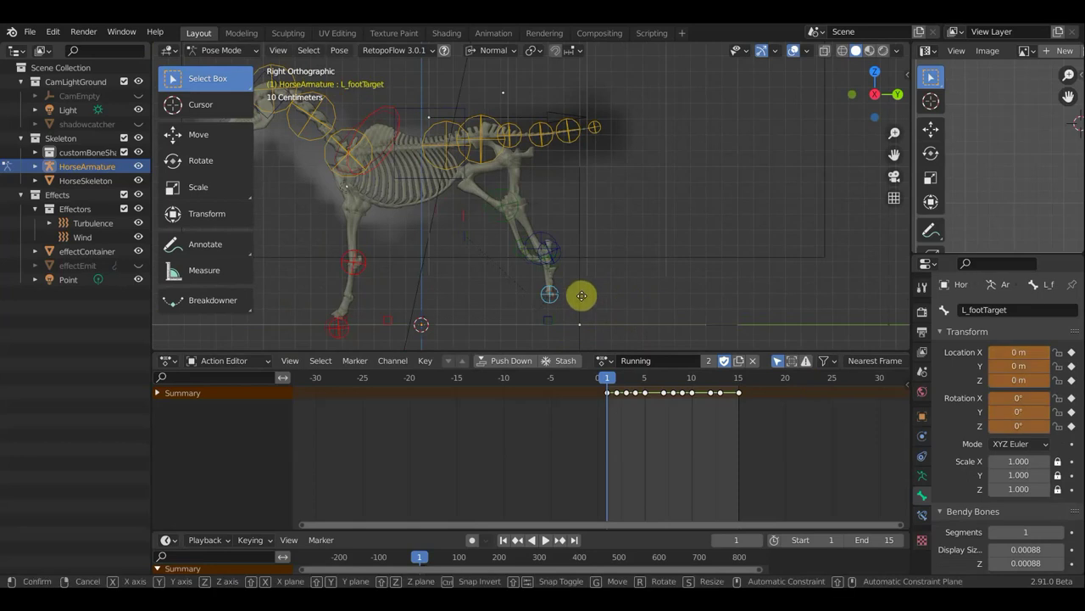
key("g")
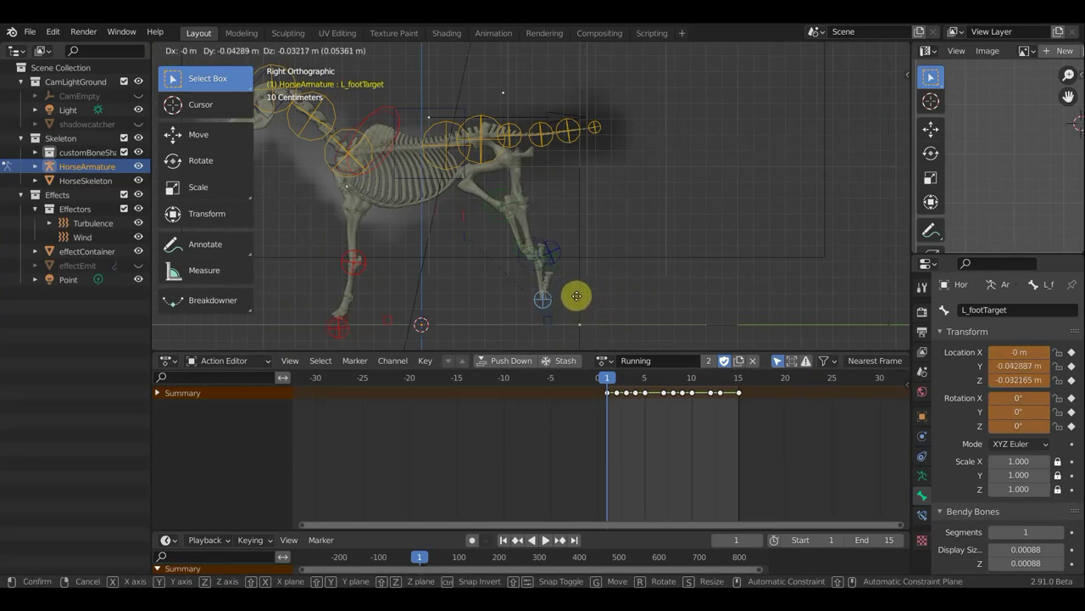
left_click(579, 299)
key("r")
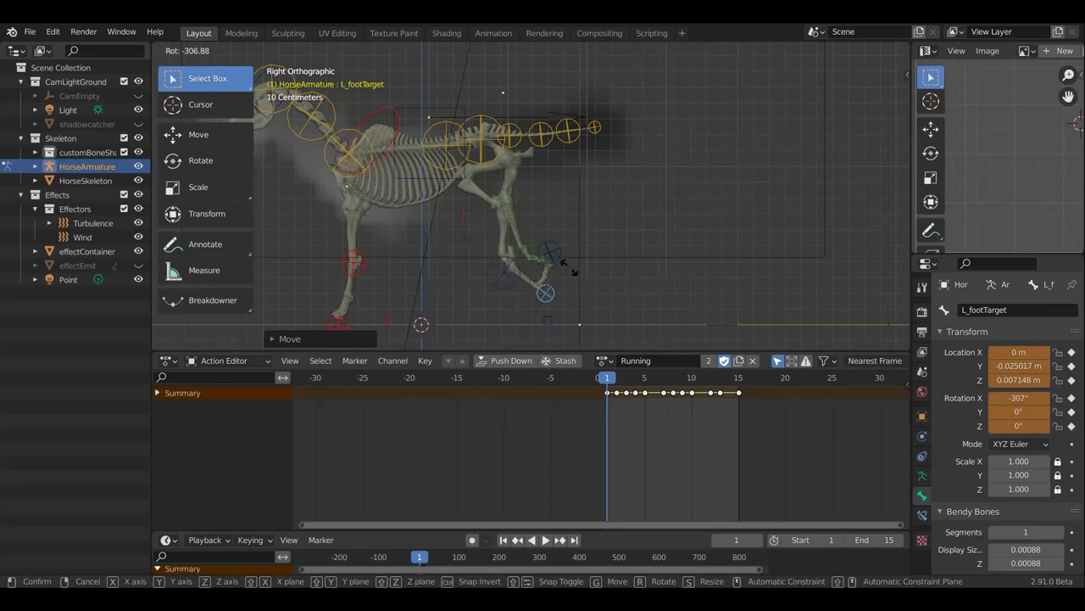
left_click(574, 283)
Rotate the L_shinTarget bone to bend the left leg
left_click(522, 260)
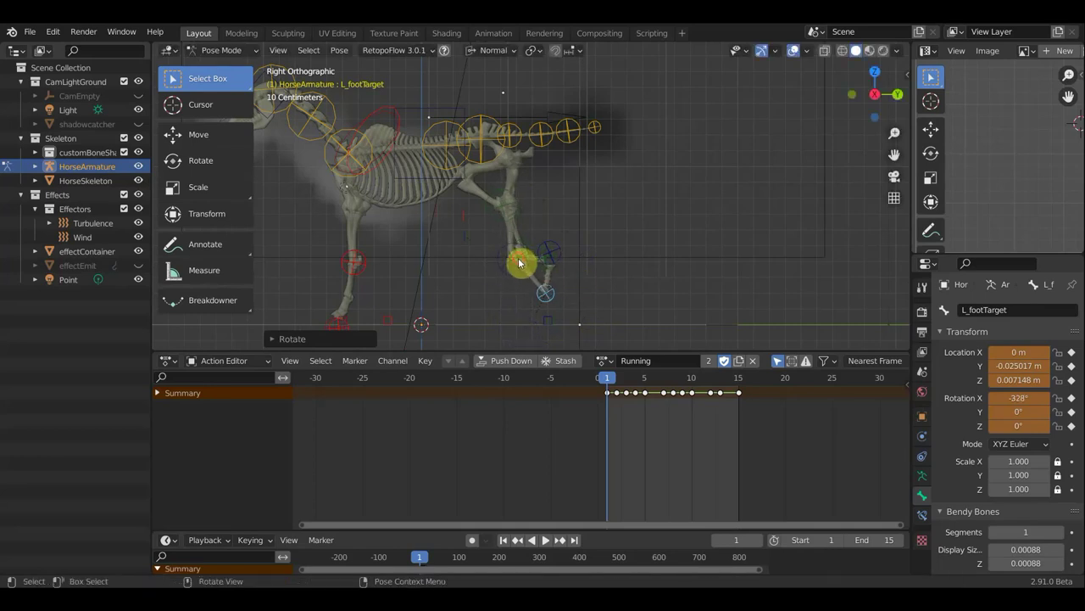
key("r")
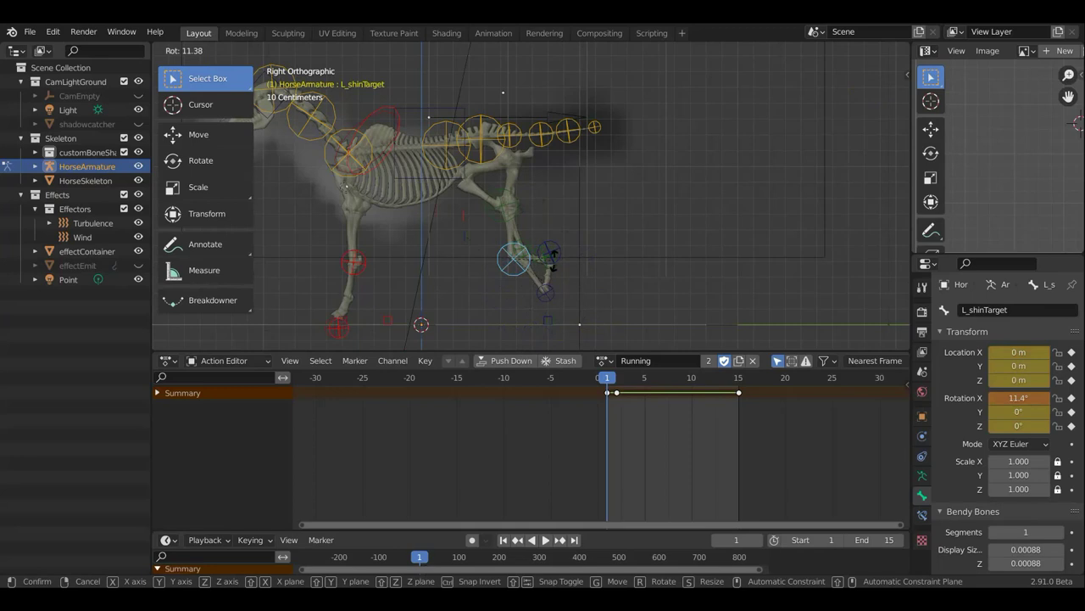
left_click(582, 294)
mouse_move(581, 294)
middle_mouse_down()
mouse_move(552, 291)
mouse_move(605, 263)
mouse_move(586, 247)
middle_mouse_up()
Move L_toeTipTarget down to the hind hoof at 0.00546, -0.062347, 0.036586 m
left_click(555, 251)
key("g")
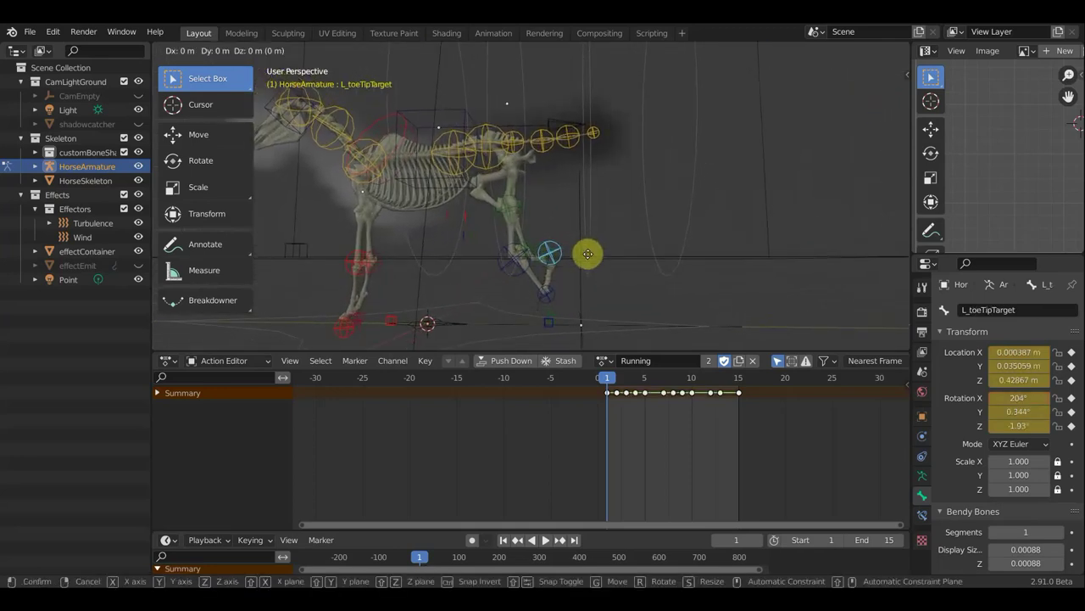
left_click(576, 313)
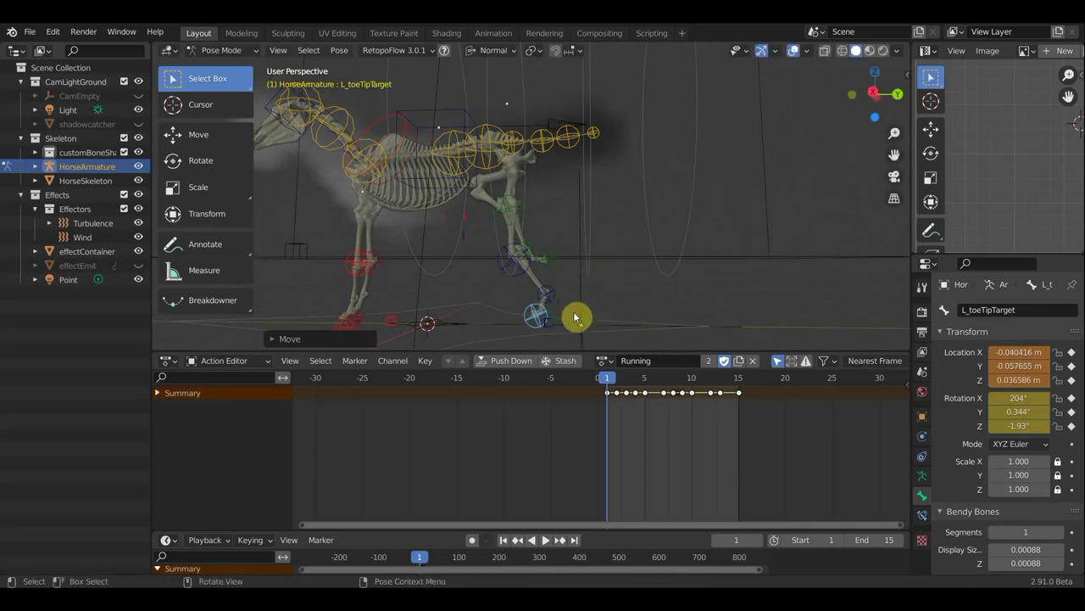
scroll(593, 305, "down", 3)
mouse_move(553, 303)
middle_mouse_down()
mouse_move(492, 315)
mouse_move(547, 283)
mouse_move(520, 317)
mouse_move(573, 328)
mouse_move(698, 296)
mouse_move(753, 264)
mouse_move(565, 250)
mouse_move(436, 259)
mouse_move(549, 270)
middle_mouse_up()
key("g")
left_click(585, 318)
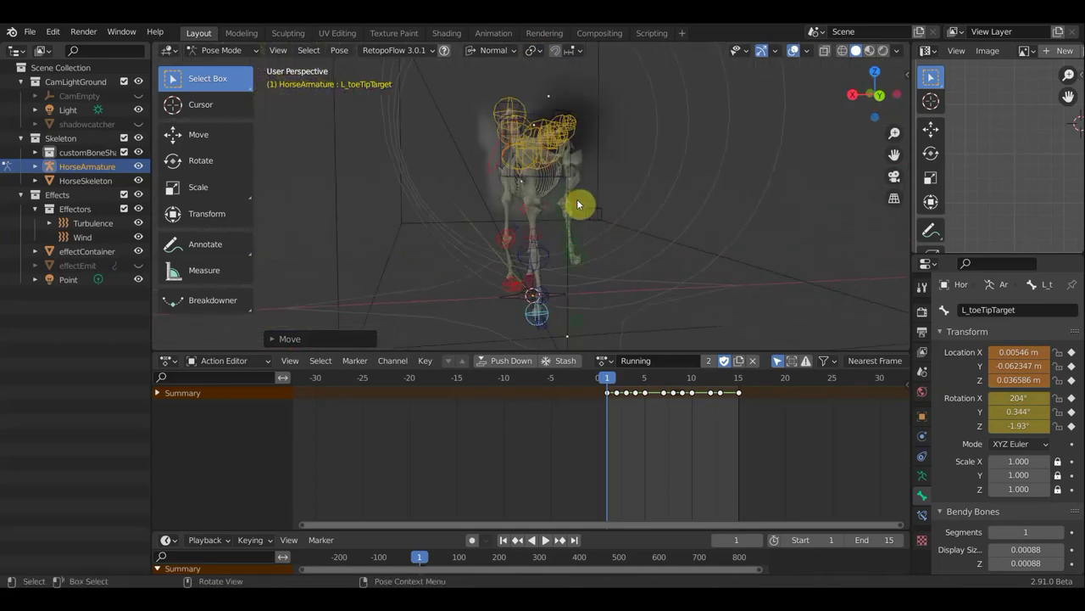
Set R_footTarget's location to 0 m on all axes and its X and Y rotation to 0°
left_click(581, 259)
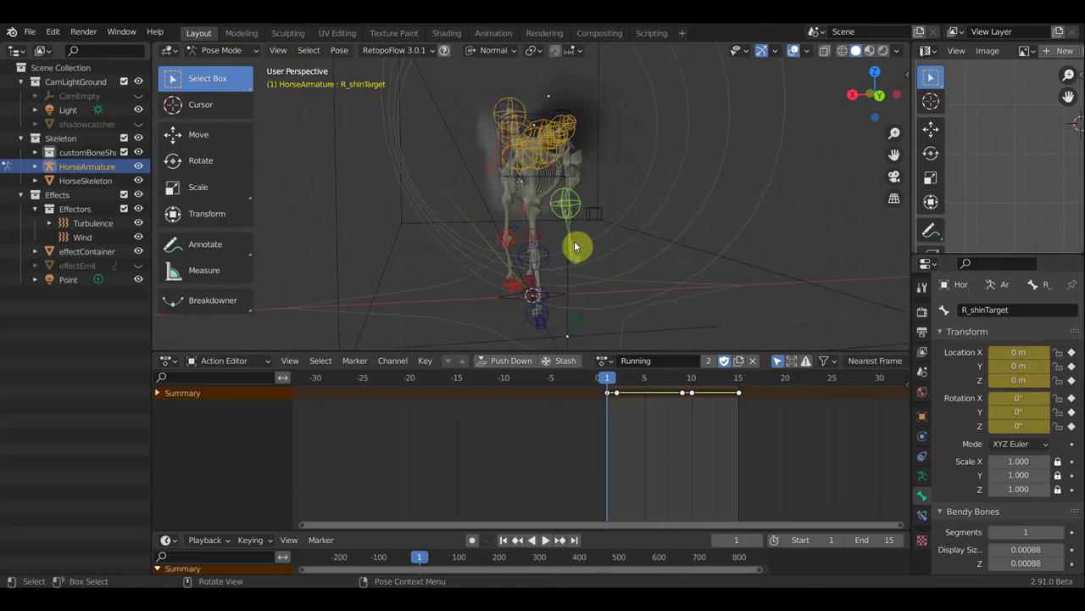
left_click(574, 245)
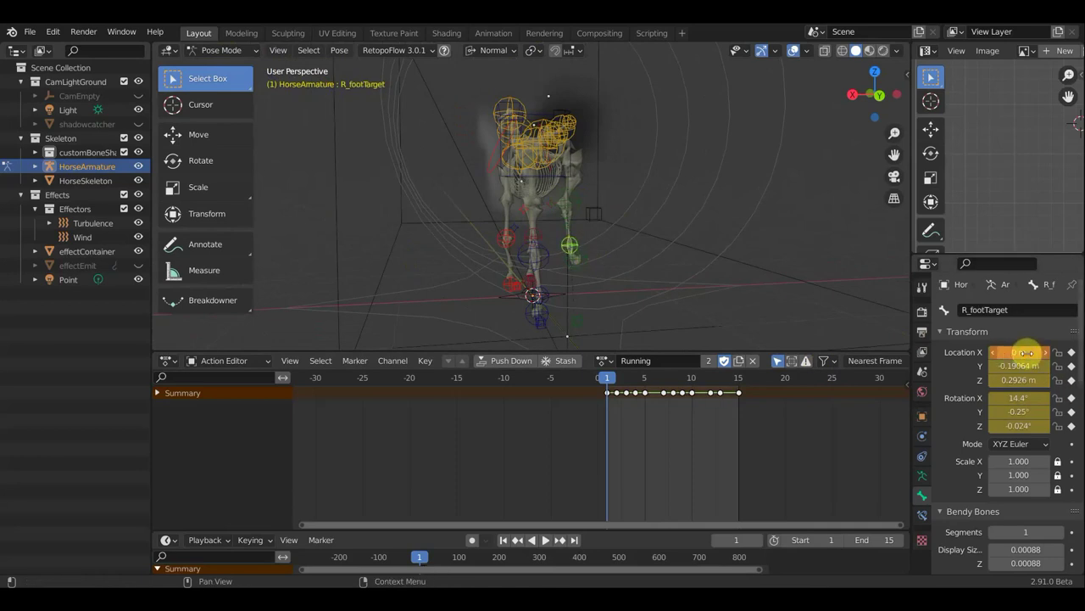
left_click(1017, 364)
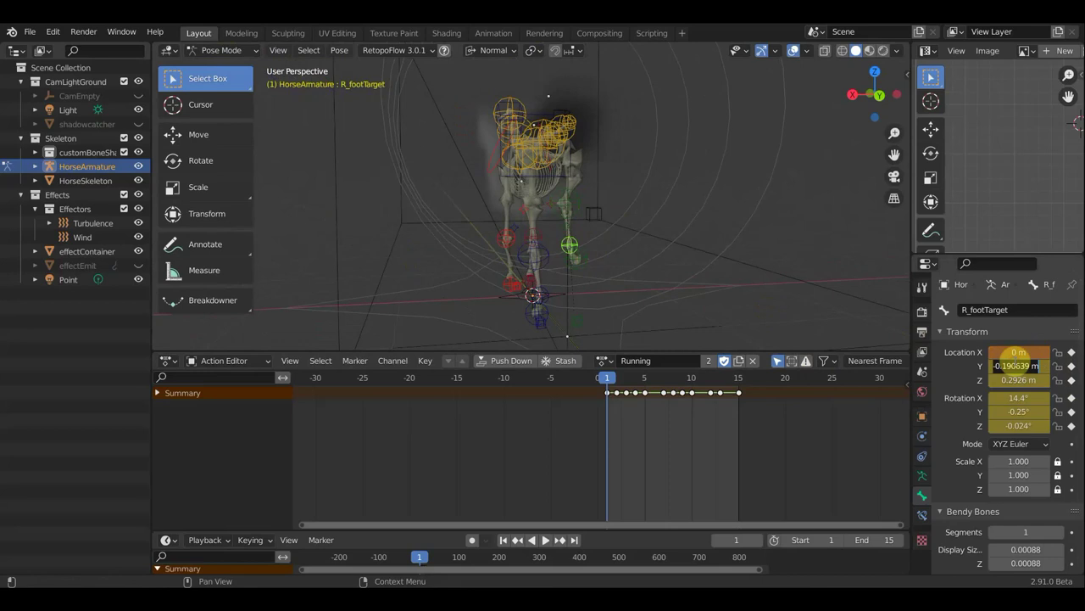
type("0")
key("Return")
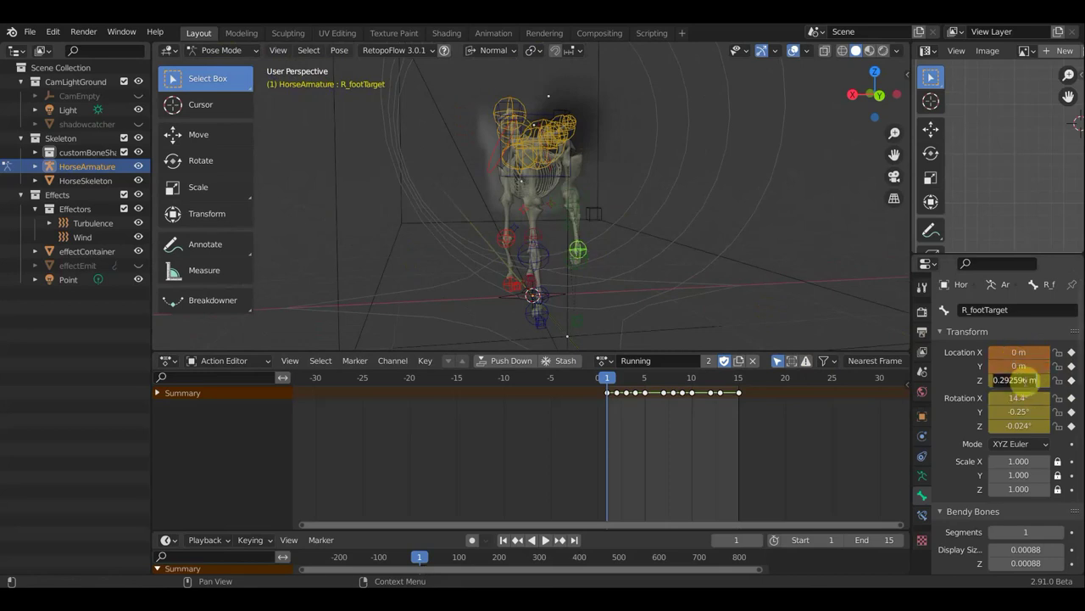
type("0")
key("Return")
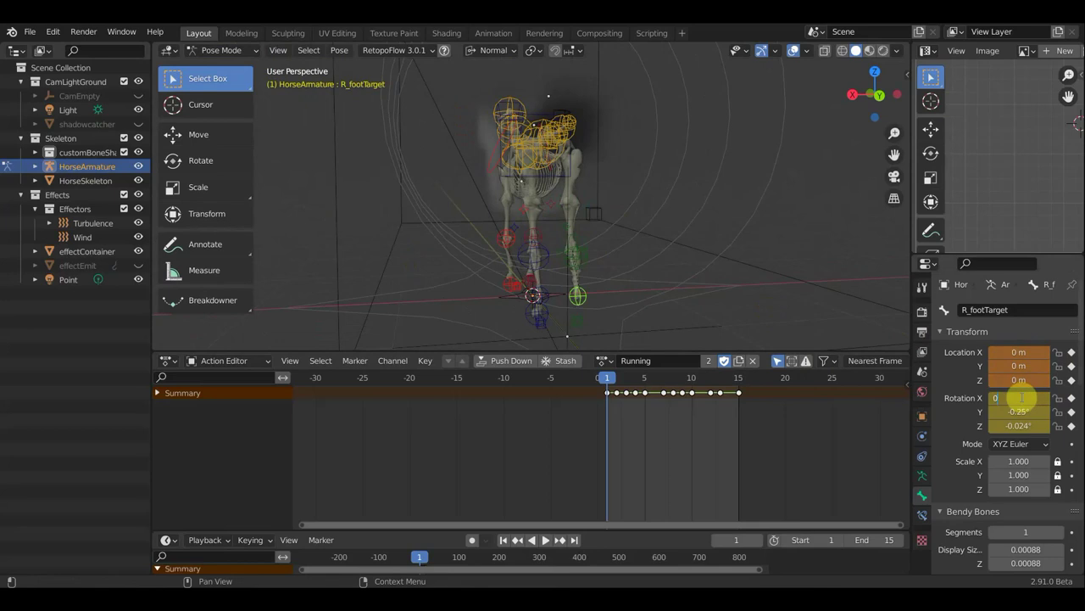
key("Return")
left_click(1017, 411)
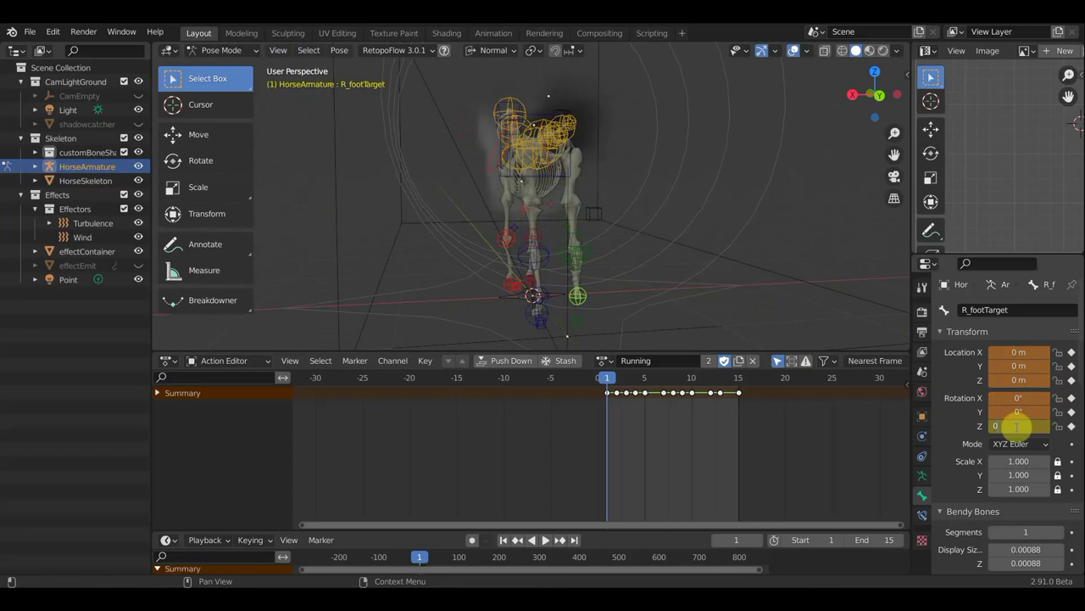
Select the R_footTarget bone and rotate it
mouse_move(677, 248)
middle_mouse_down()
mouse_move(513, 229)
mouse_move(527, 248)
middle_mouse_up()
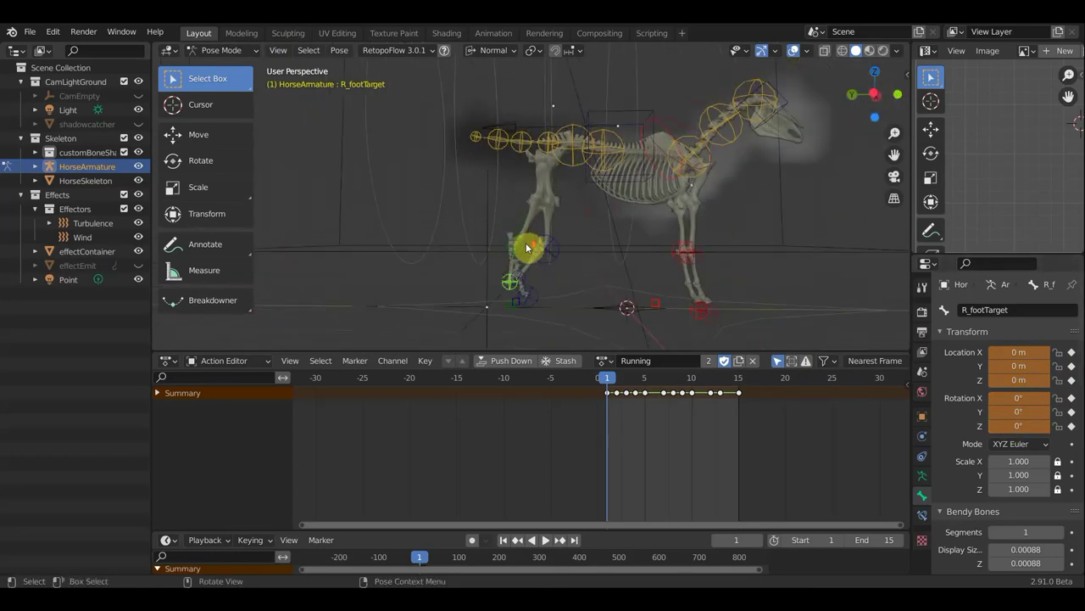
left_click(523, 245)
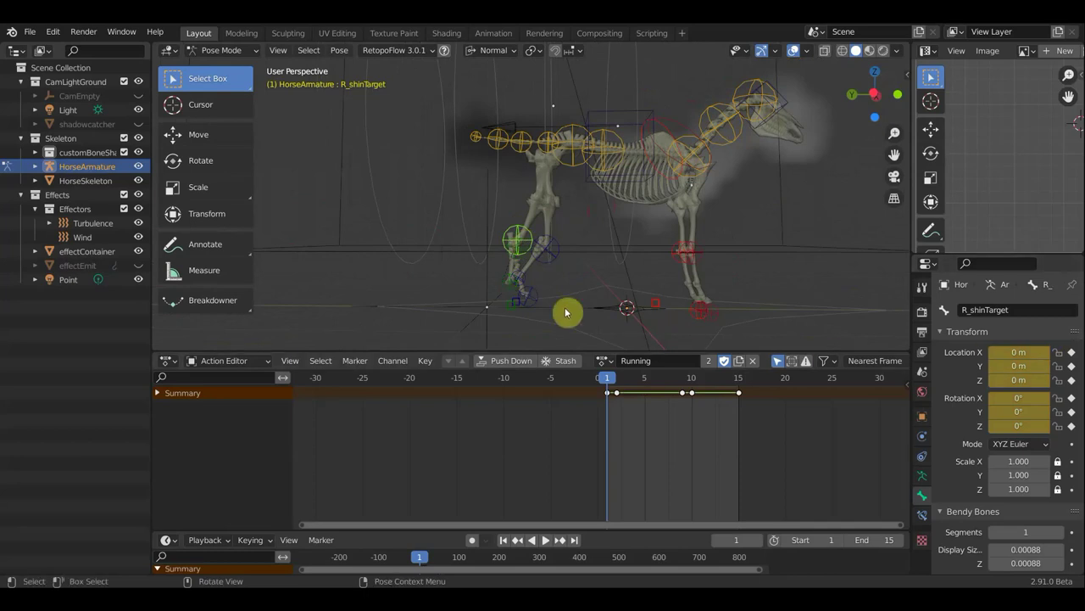
mouse_move(507, 296)
middle_mouse_down()
mouse_move(552, 311)
mouse_move(526, 308)
mouse_move(510, 334)
middle_mouse_up()
left_click(507, 335)
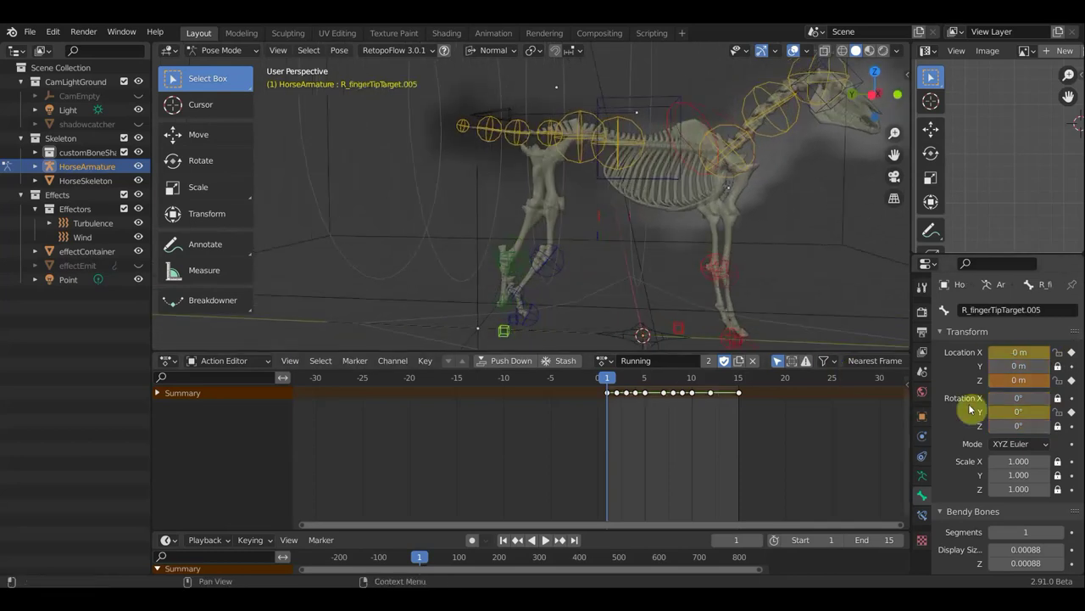
mouse_move(654, 322)
middle_mouse_down()
mouse_move(754, 315)
mouse_move(601, 279)
mouse_move(753, 280)
mouse_move(566, 273)
mouse_move(630, 280)
mouse_move(577, 303)
middle_mouse_up()
left_click(568, 282)
left_click(566, 326)
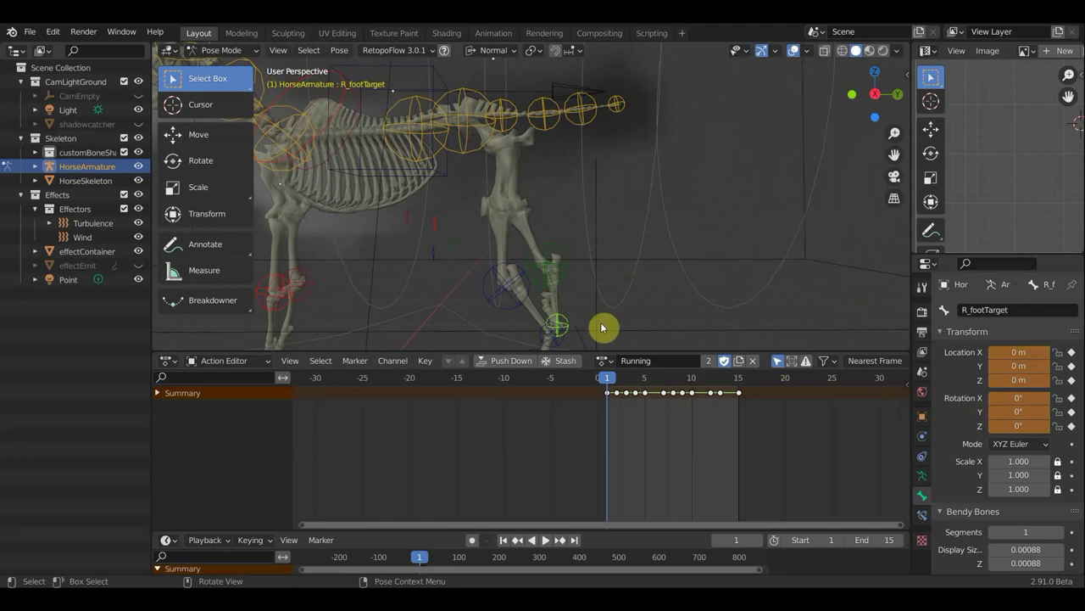
key("r")
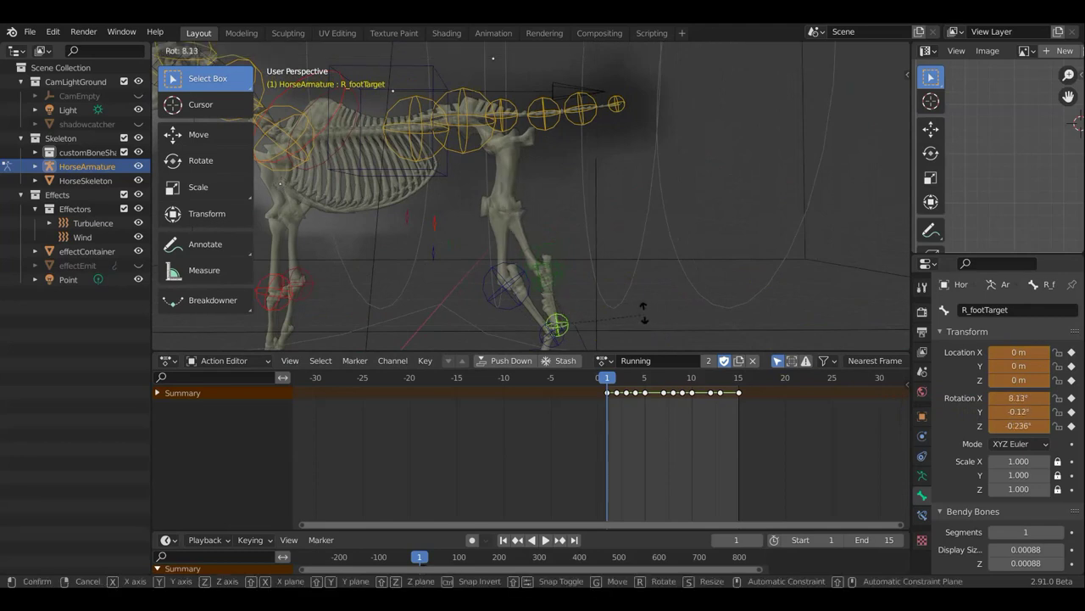
left_click(611, 295)
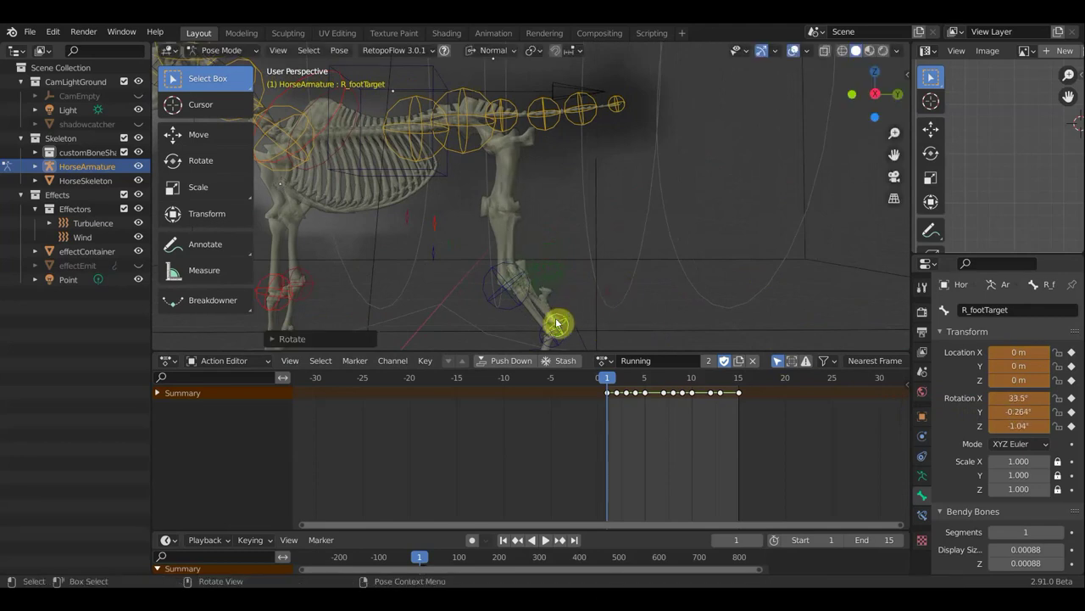
Rotate and move R_toeTipTarget to -0.032553, -0.08063, -0.007132 m
left_click(567, 288)
middle_click_drag(572, 290, 583, 293)
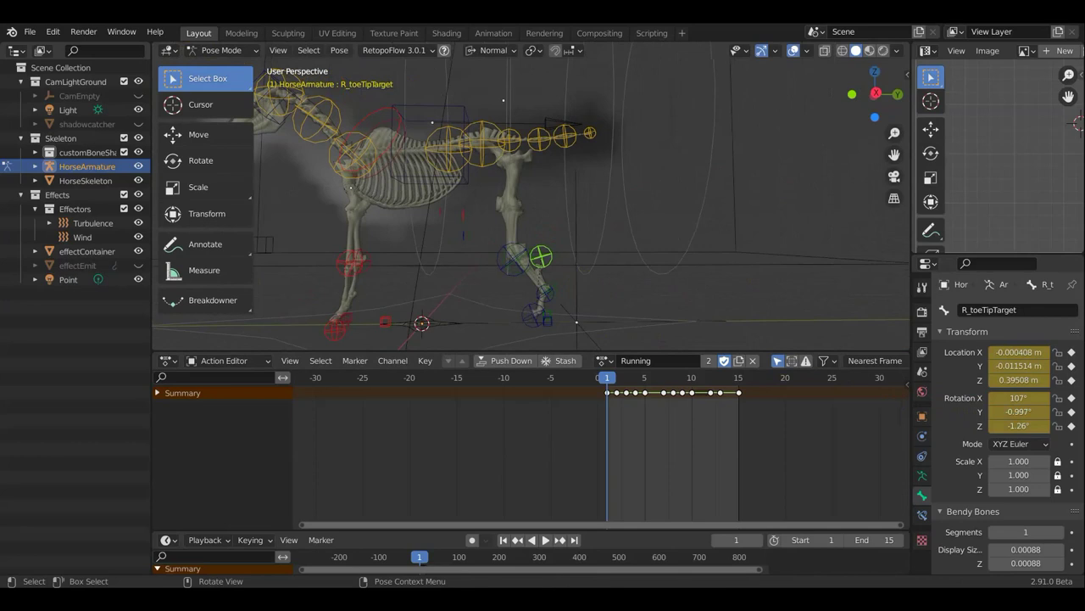
key("r")
left_click(587, 288)
key("g")
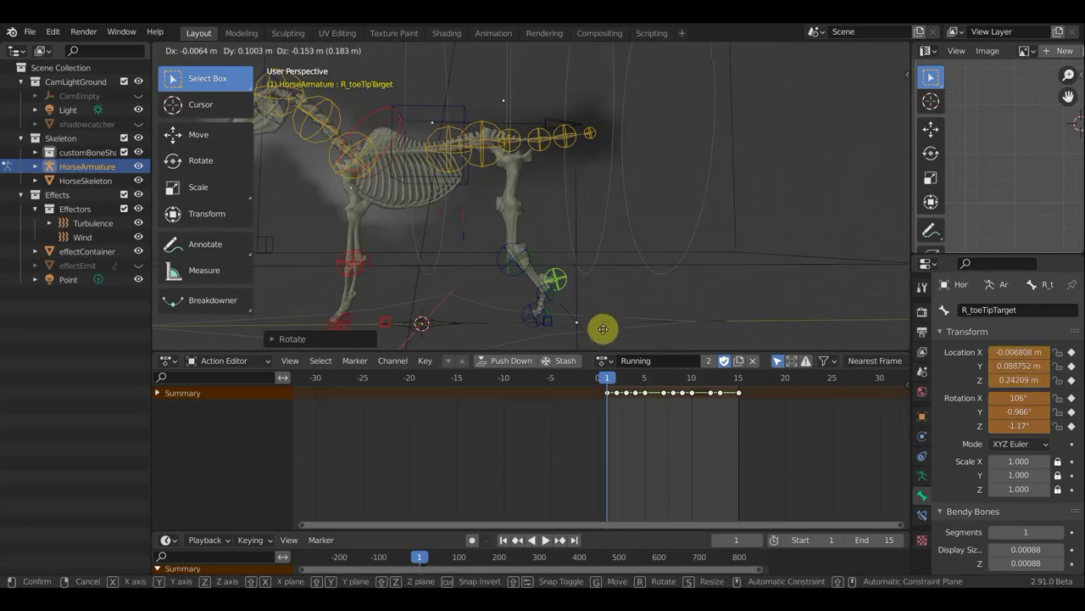
left_click(581, 345)
mouse_move(586, 346)
middle_mouse_down()
mouse_move(477, 347)
mouse_move(313, 49)
mouse_move(612, 53)
middle_mouse_up()
middle_click_drag(647, 214, 565, 242)
key("g")
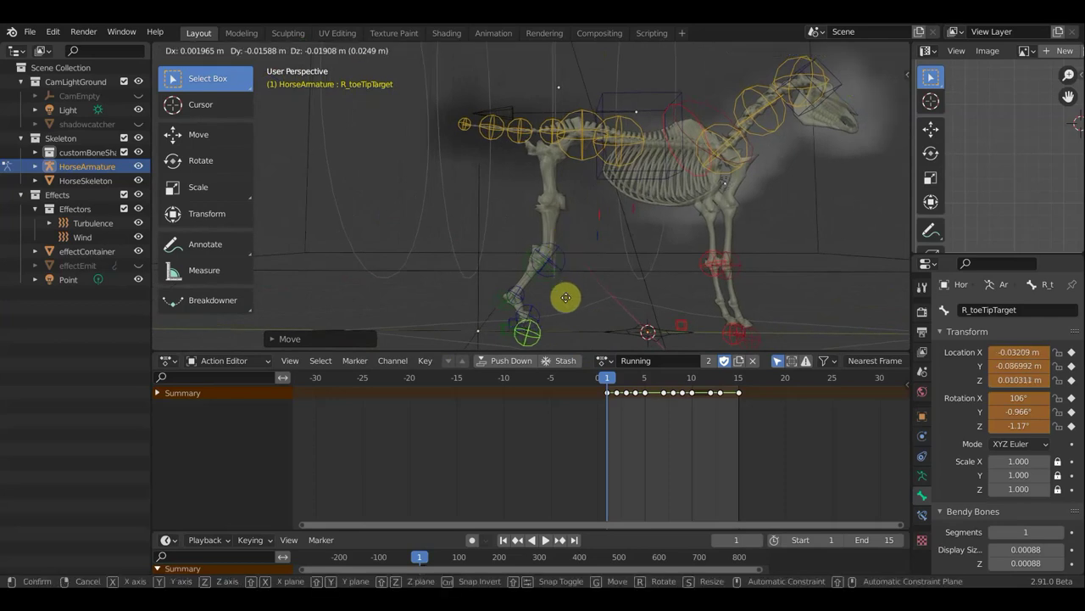
left_click(566, 295)
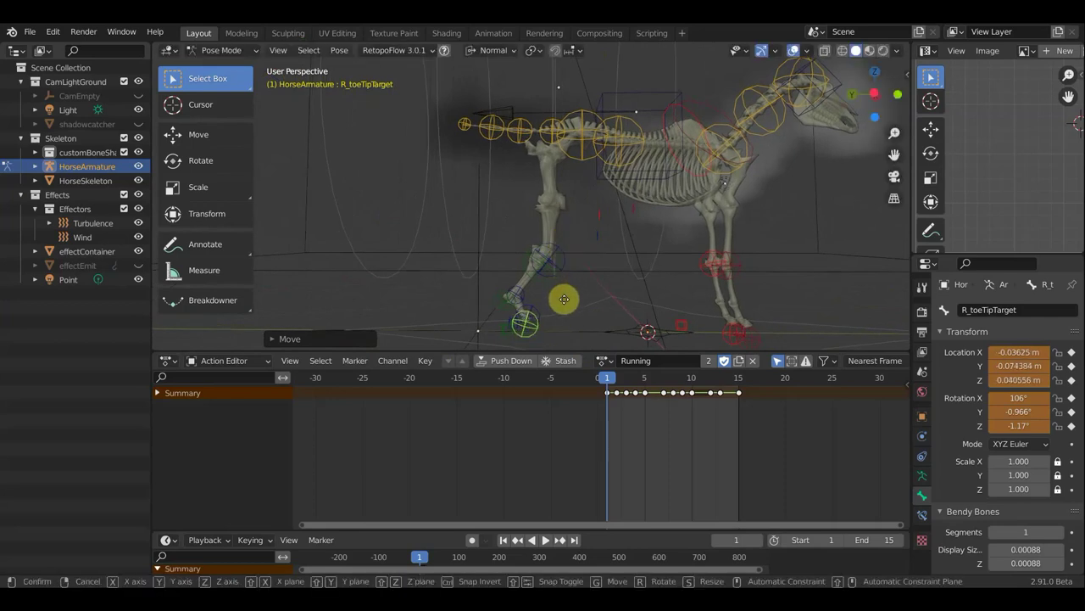
mouse_move(566, 297)
middle_mouse_down()
mouse_move(490, 288)
mouse_move(443, 300)
mouse_move(441, 339)
mouse_move(630, 247)
mouse_move(651, 290)
middle_mouse_up()
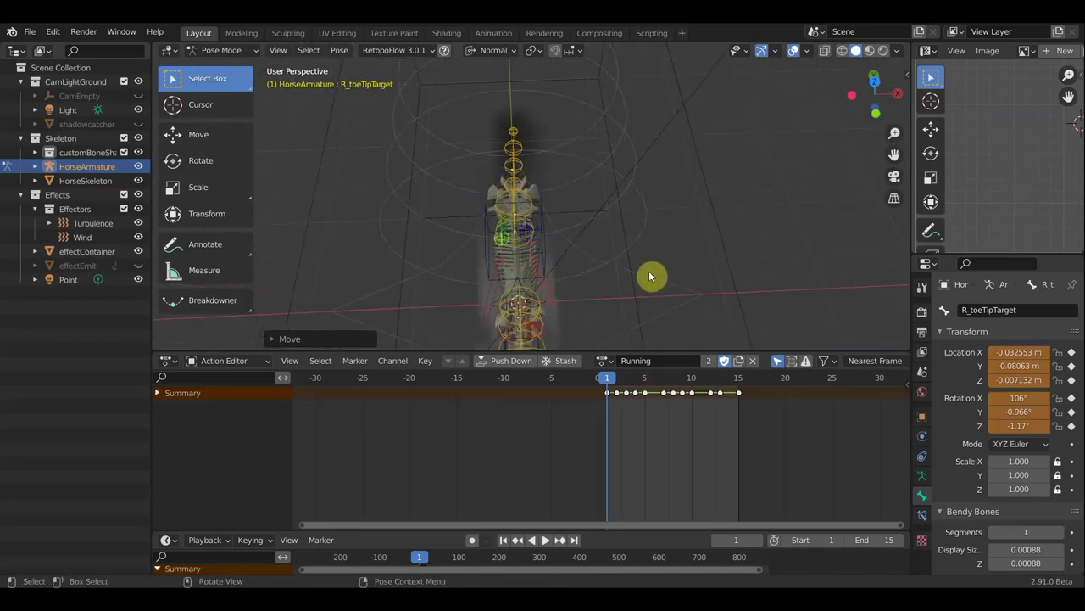
Go from Top view to a zoomed-out Right Orthographic view of the horse rig
key("KP_7")
middle_click_drag(644, 216, 647, 162, "shift")
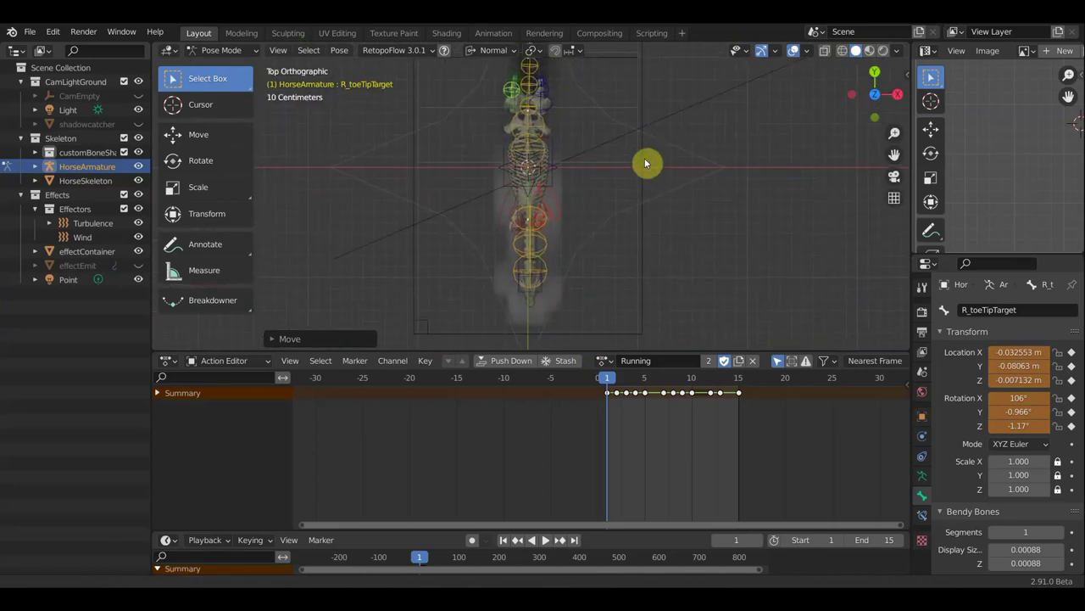
scroll(615, 206, "up", 2)
scroll(614, 206, "up", 2)
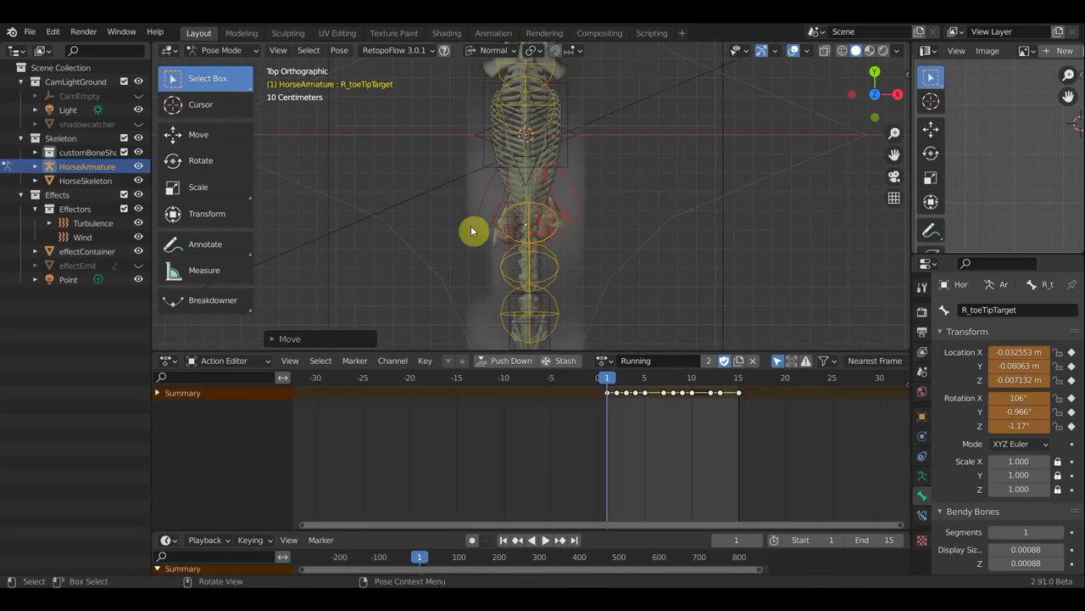
mouse_move(594, 237)
middle_mouse_down()
mouse_move(399, 113)
mouse_move(425, 94)
middle_mouse_up()
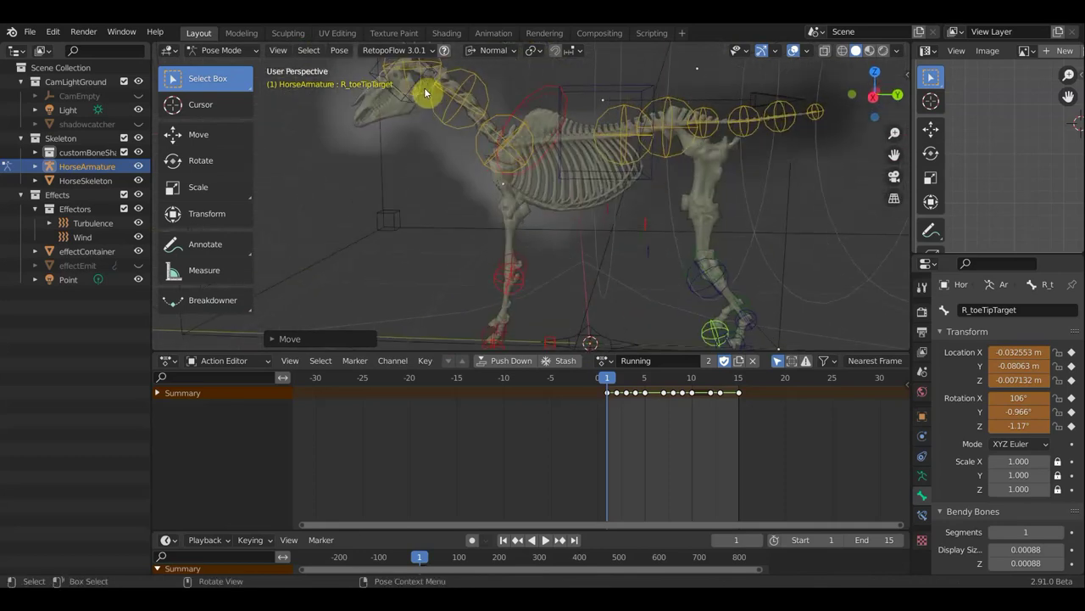
key("KP_3")
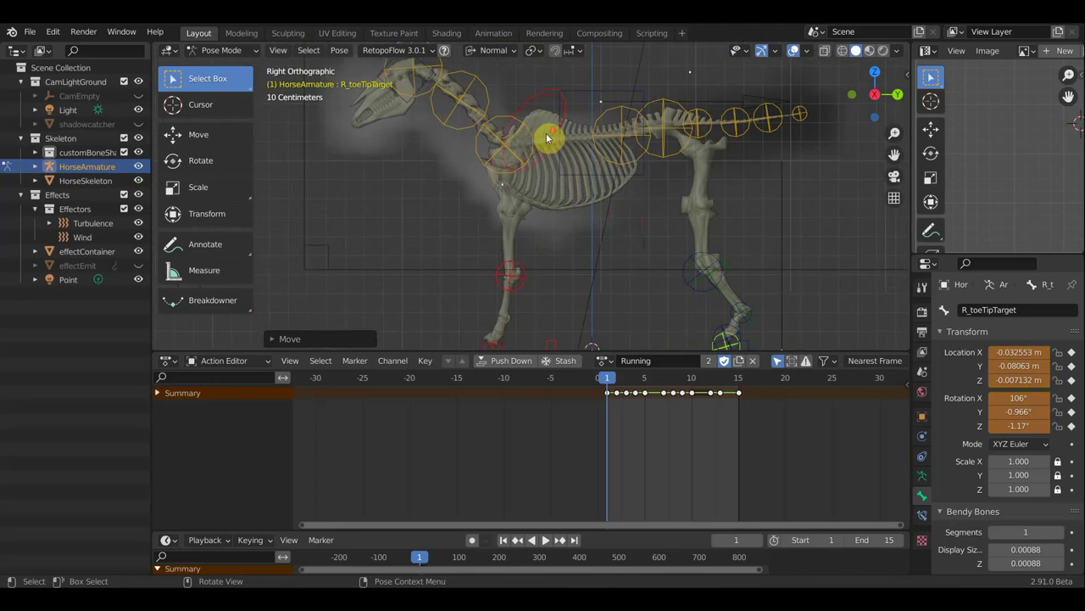
scroll(549, 140, "down", 2)
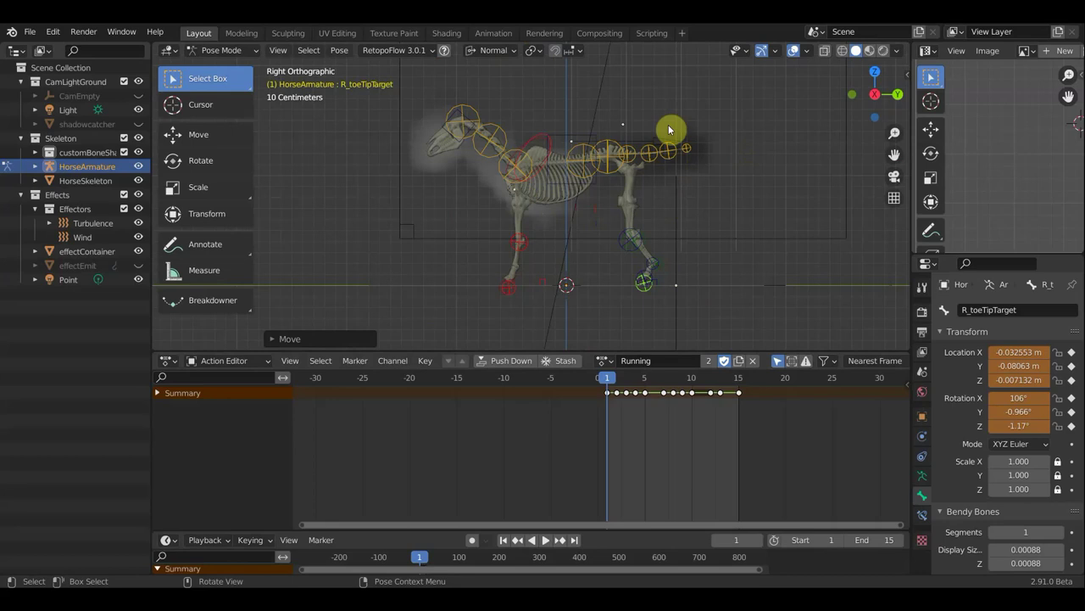
Key Location & Rotation on all bones and shift that keyframe to frame 0
key("a")
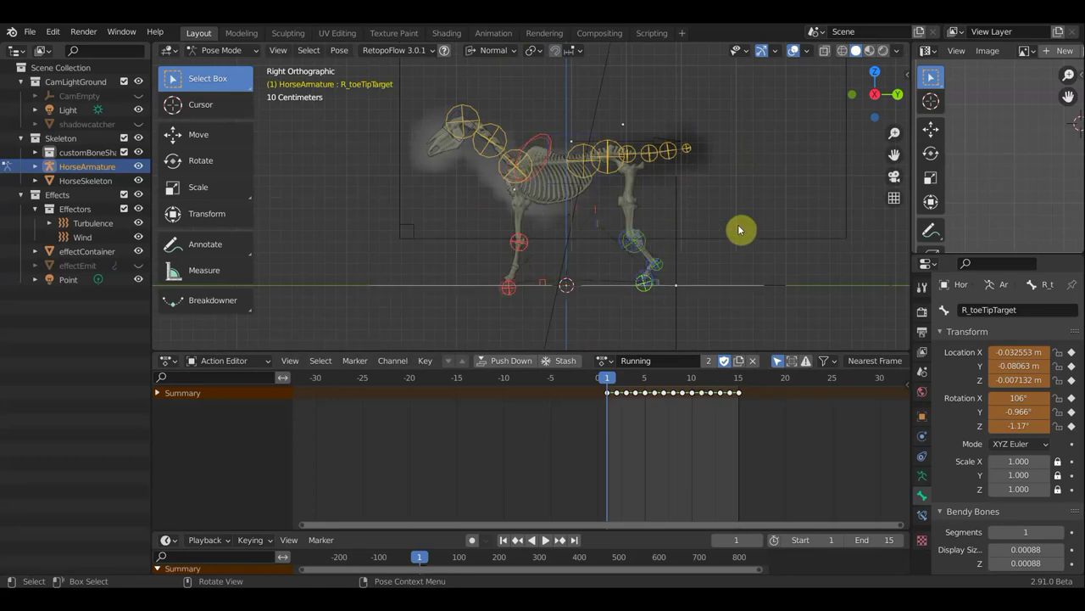
key("i")
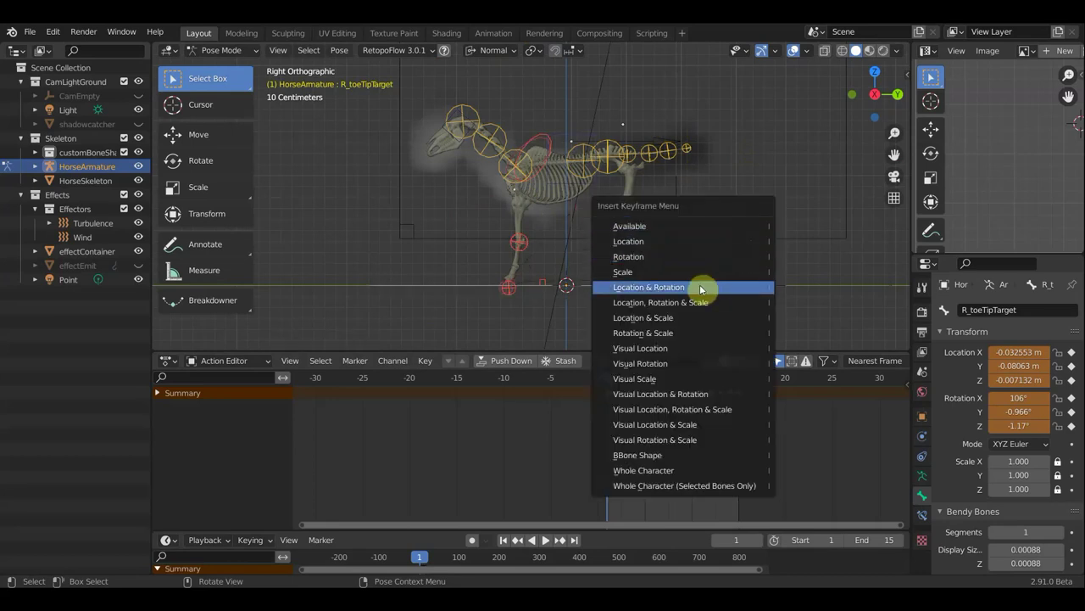
left_click(699, 287)
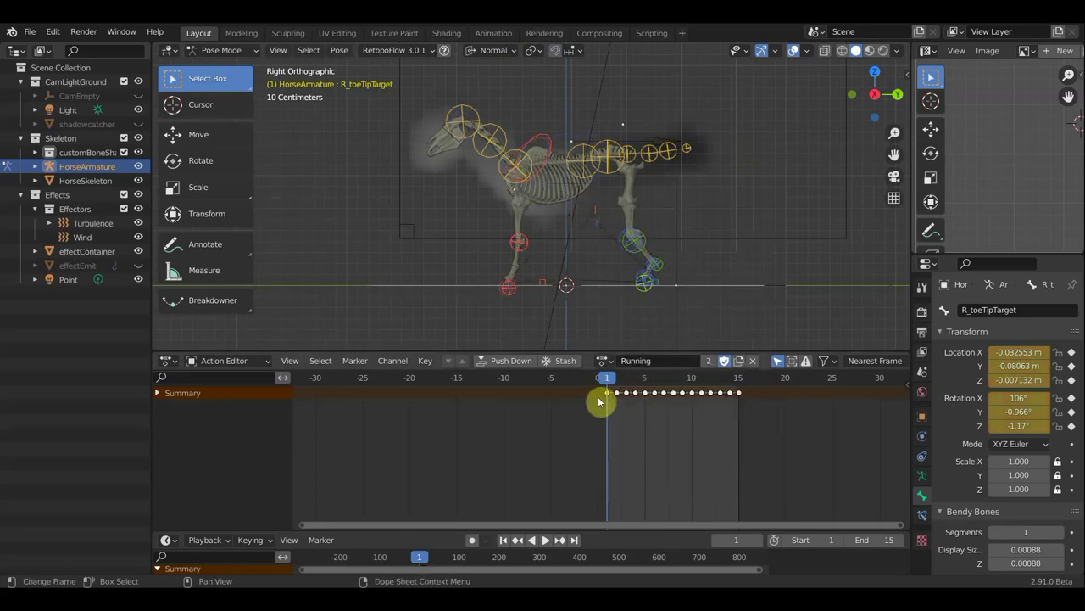
key("g")
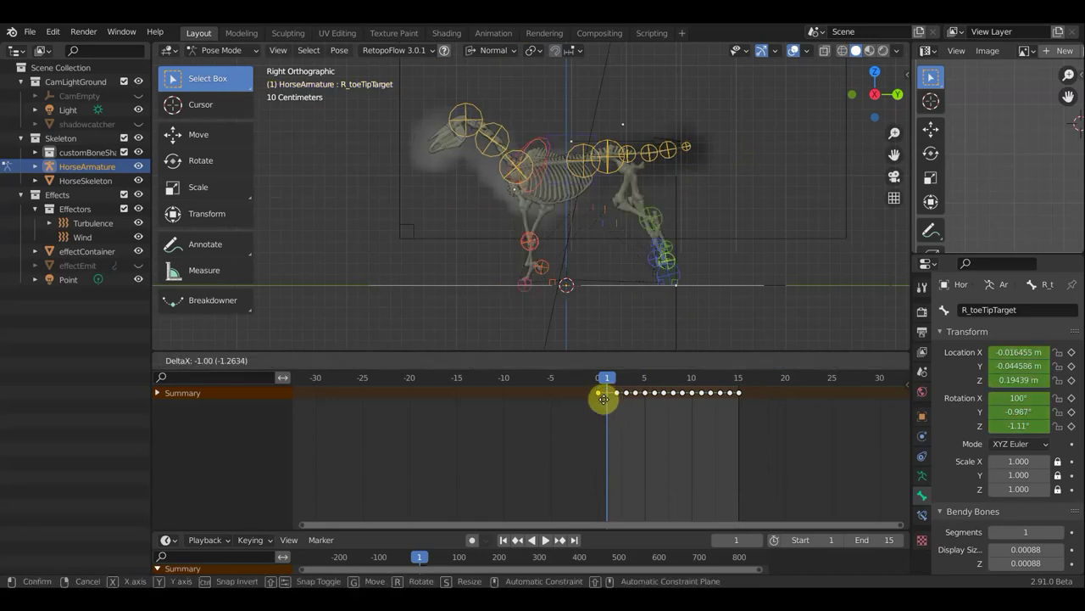
left_click(605, 404)
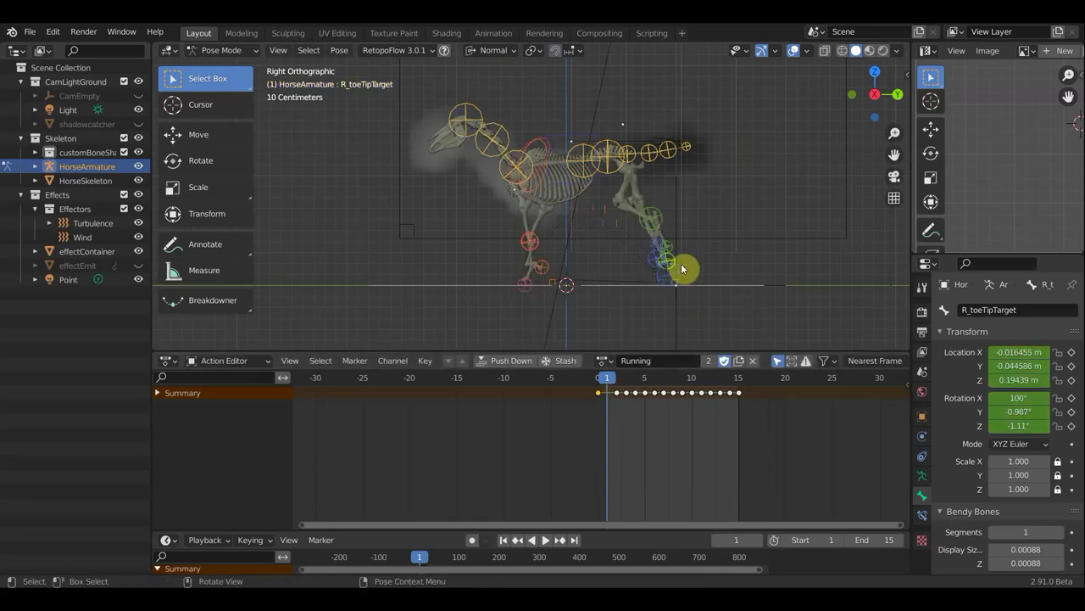
Key Location & Rotation on frame 1, then play the Running action and return to frame 1
key("i")
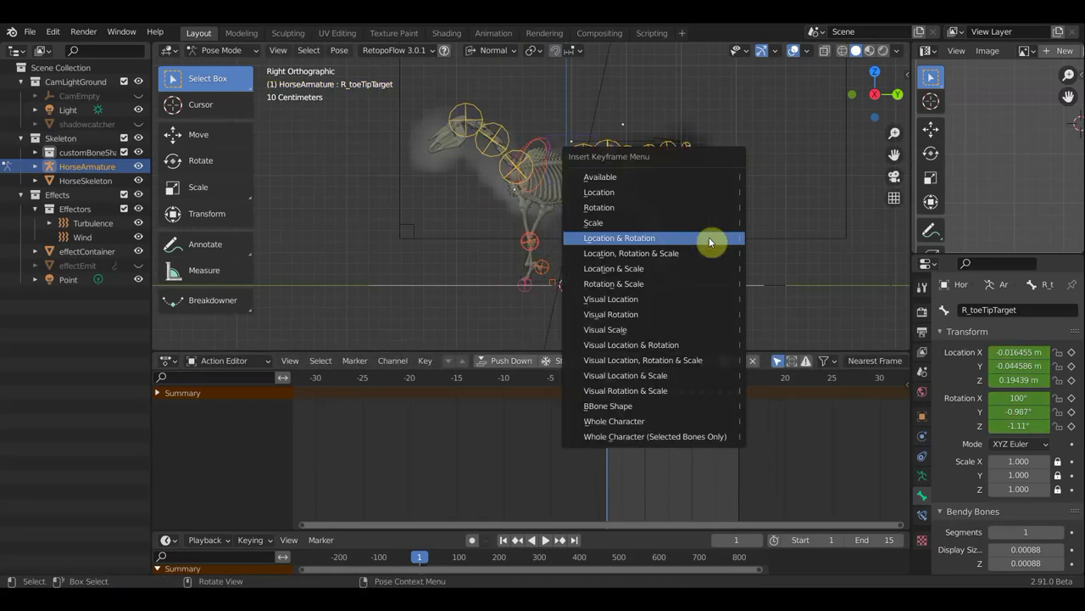
left_click(709, 237)
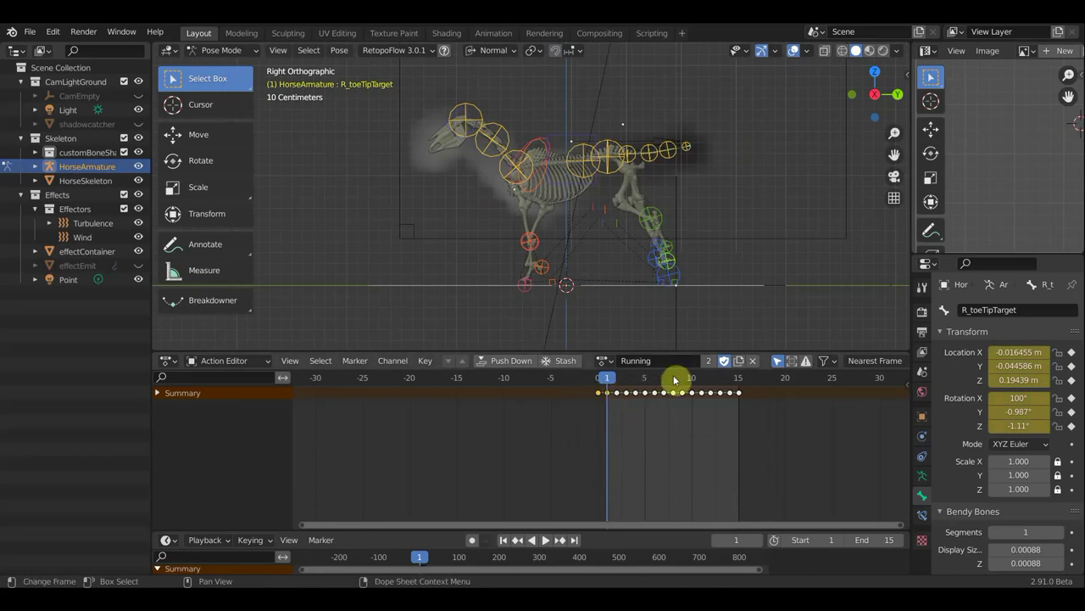
key("space")
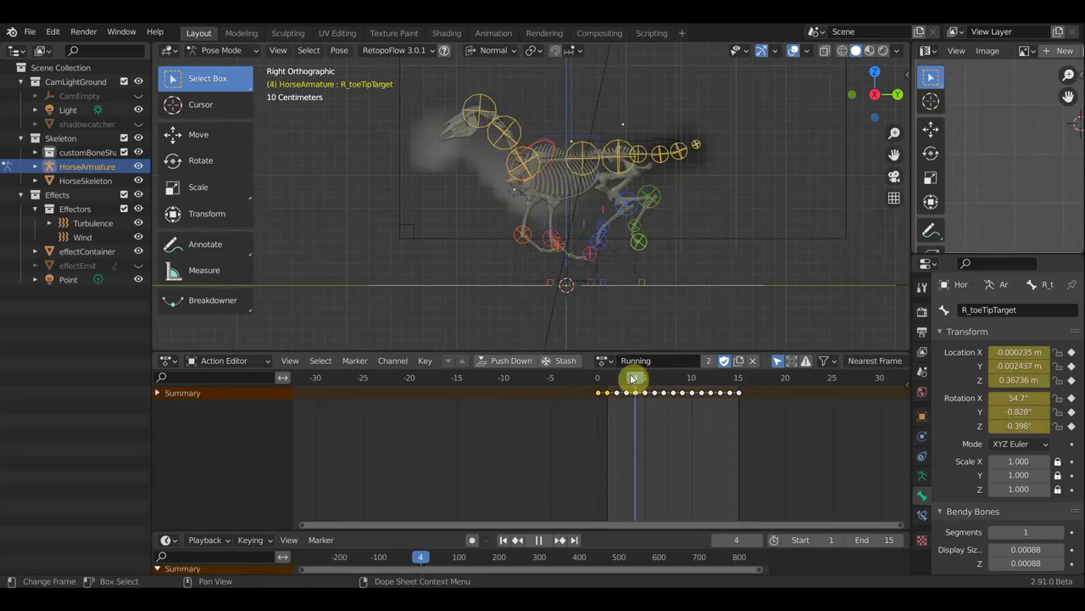
mouse_move(636, 377)
left_mouse_down()
mouse_move(608, 379)
mouse_move(733, 396)
mouse_move(608, 393)
left_mouse_up()
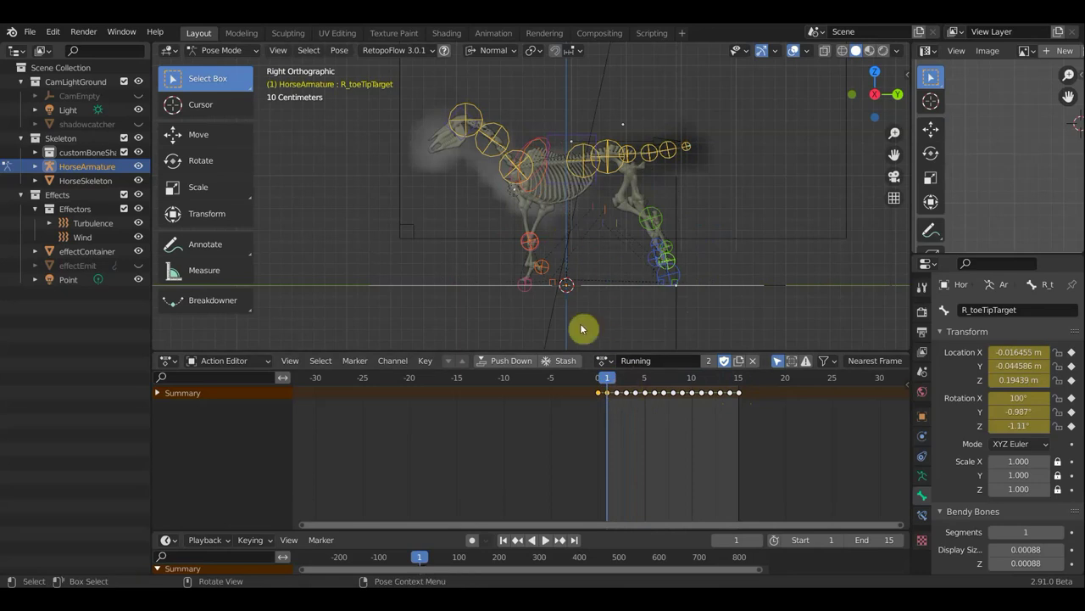
left_click(30, 31)
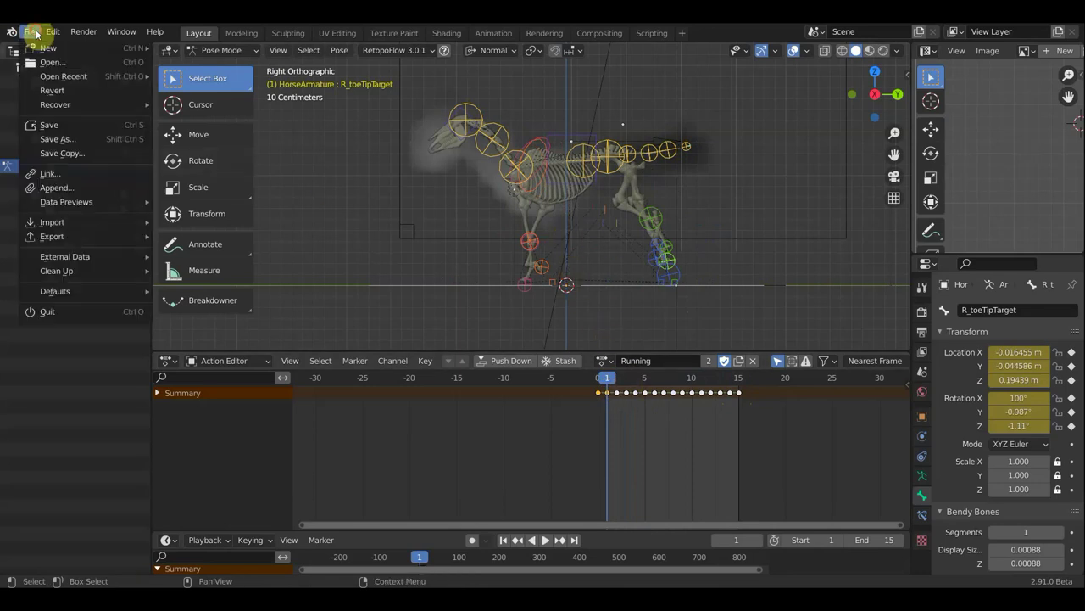
Save the horse rig scene as 1.blend in the Desktop folder
left_click(64, 140)
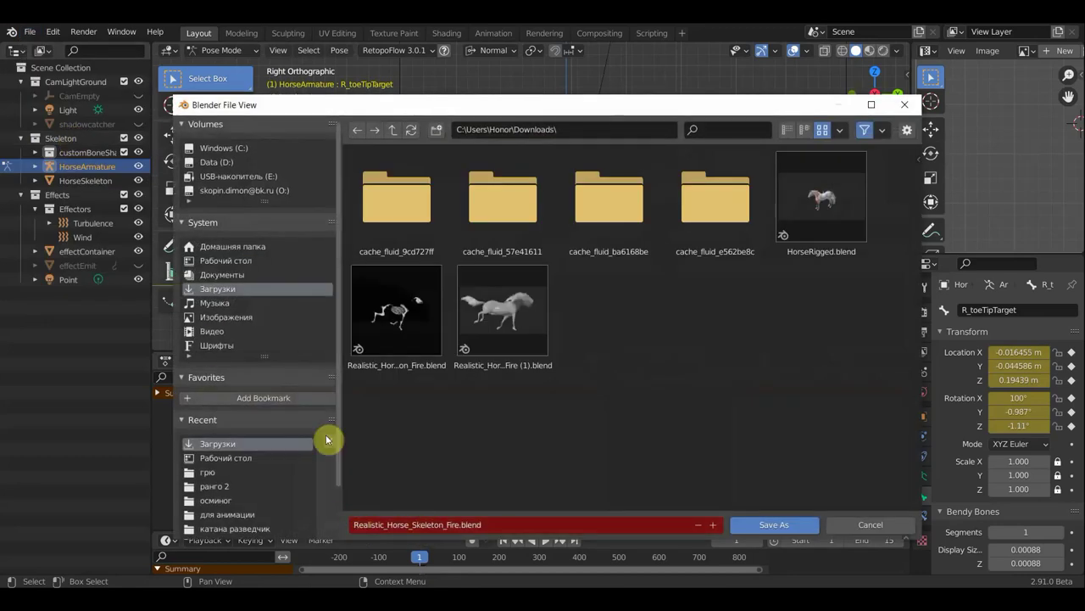
left_click(234, 263)
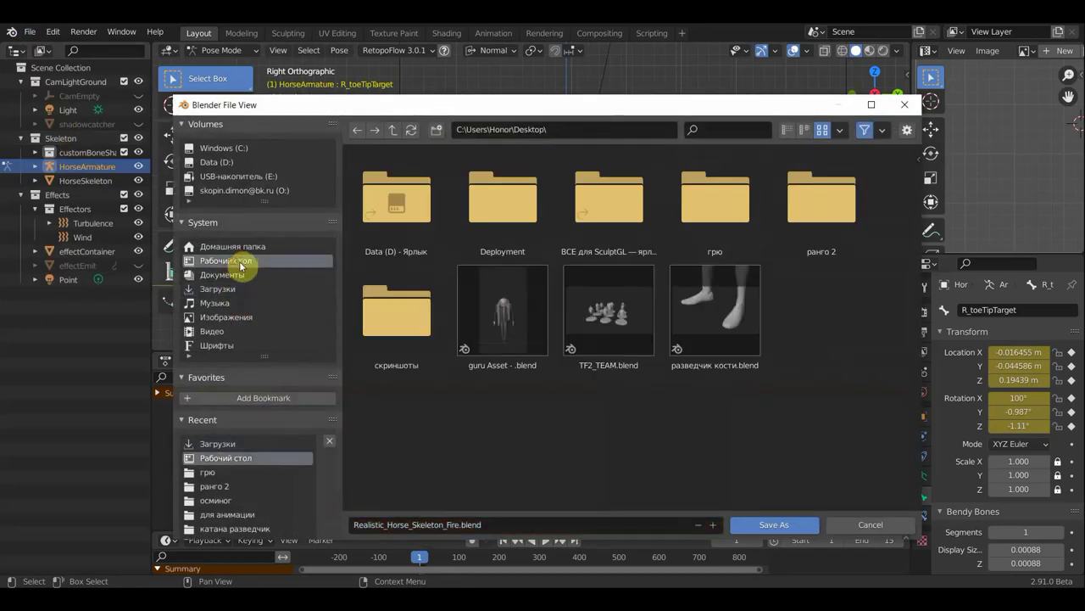
left_click(428, 526)
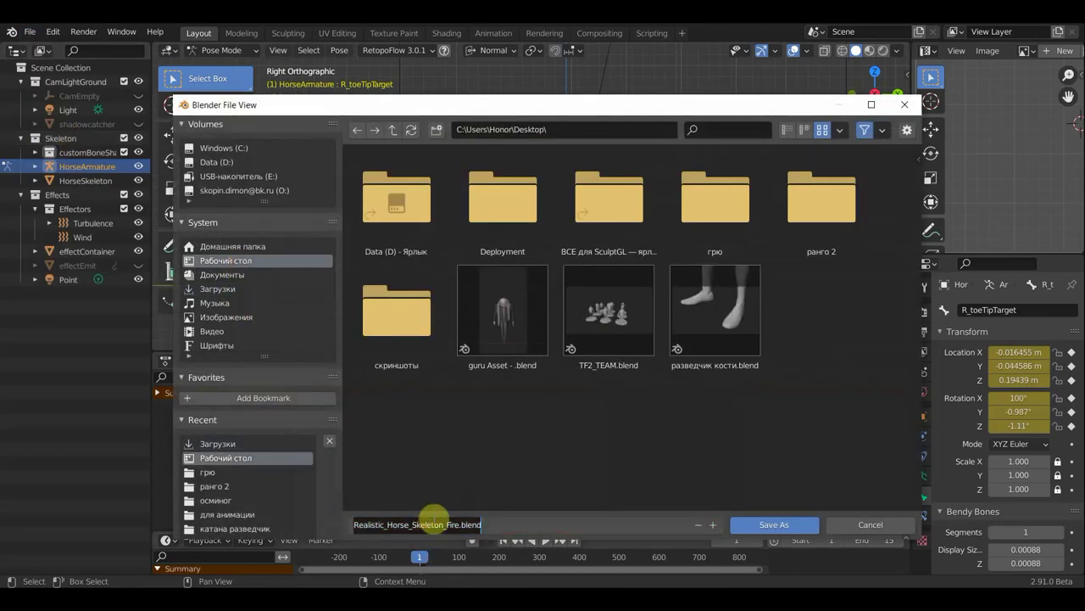
type("1")
key("Return")
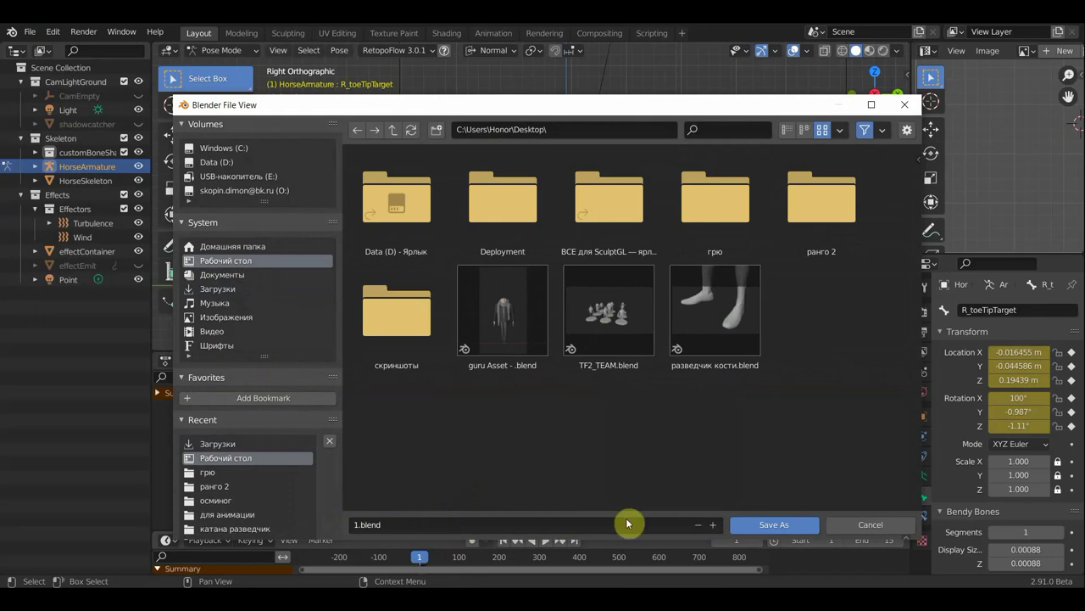
left_click(792, 525)
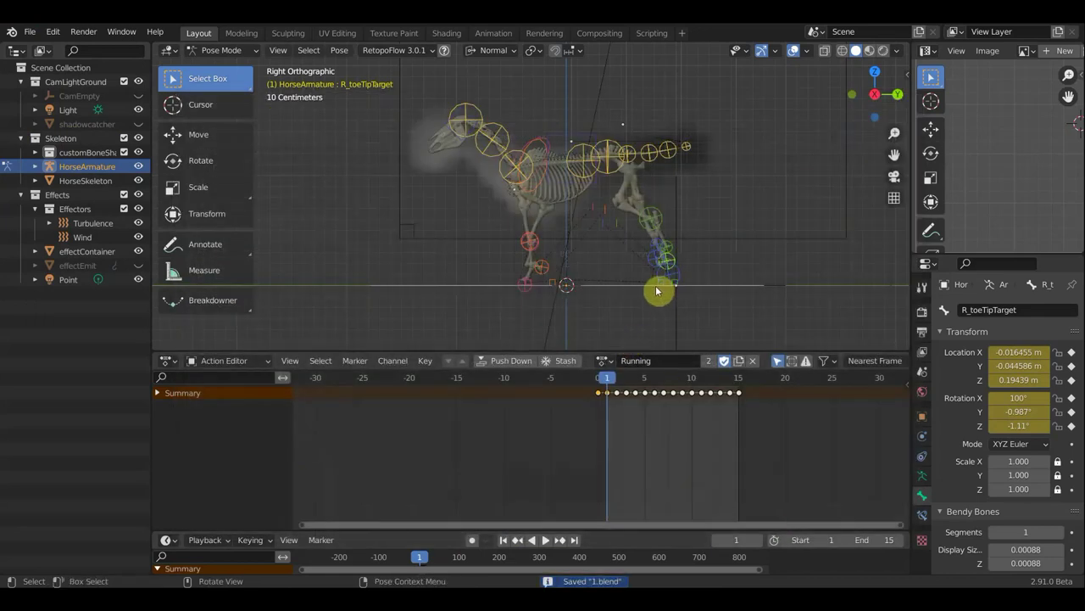
At frame 0, switch to Object Mode, hide overlays and select the whole HorseArmature
left_click(597, 378)
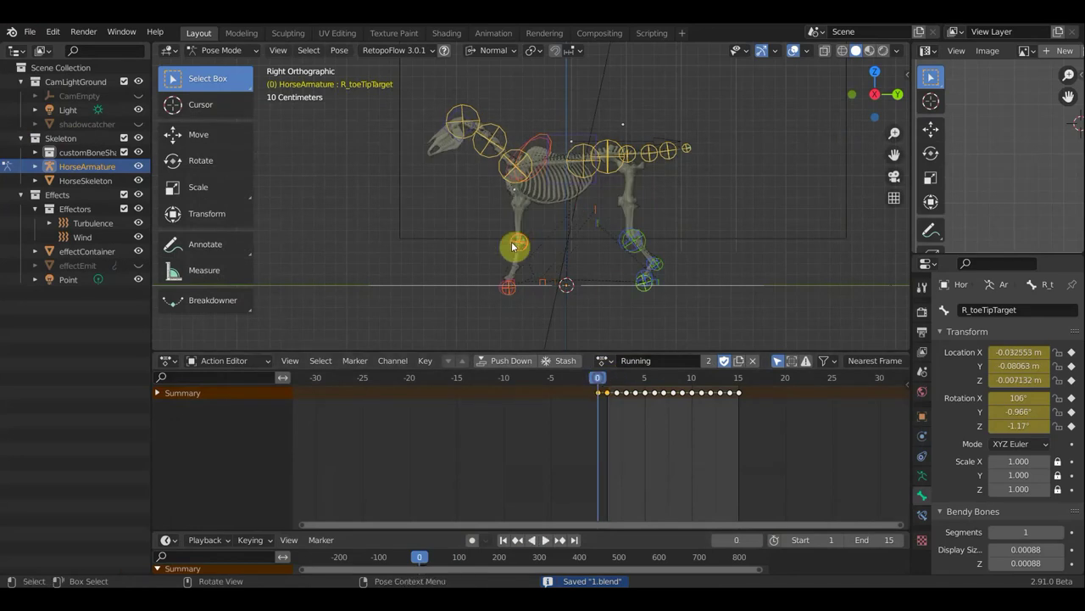
left_click(224, 53)
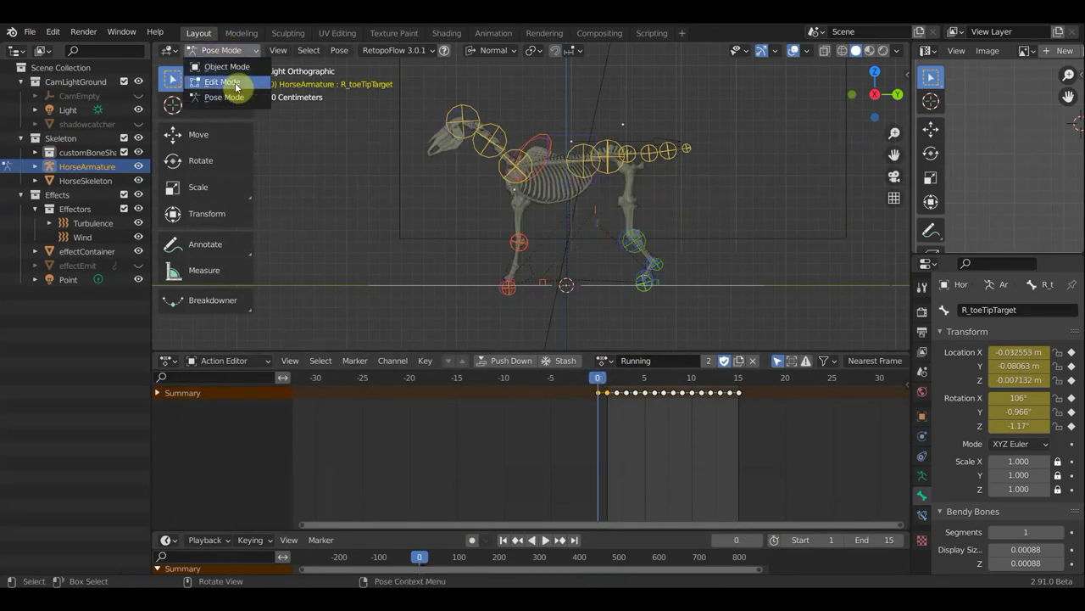
left_click(217, 66)
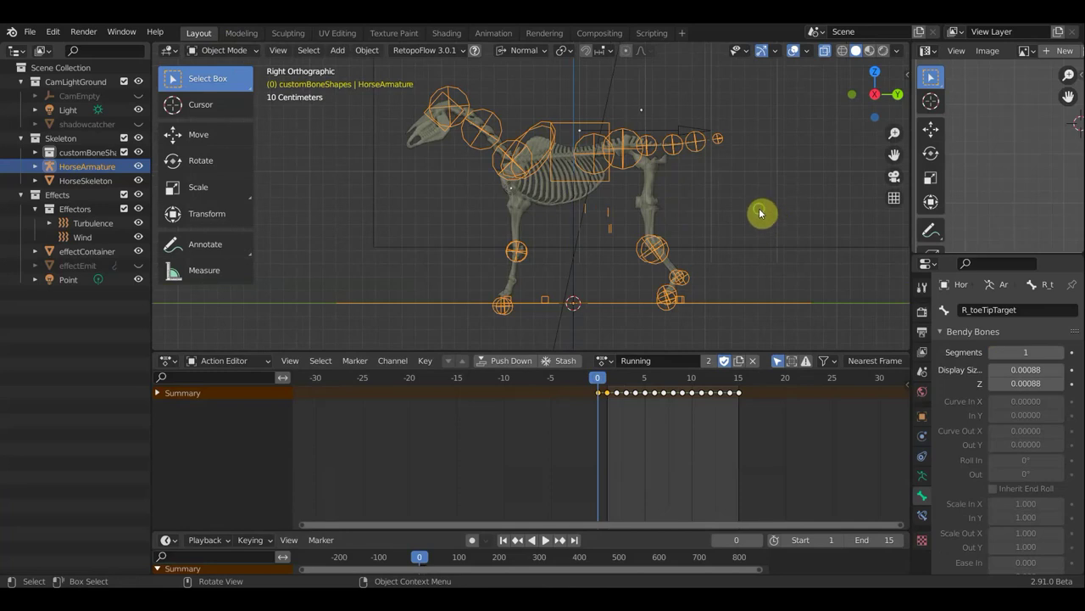
middle_click_drag(761, 213, 735, 229, "shift")
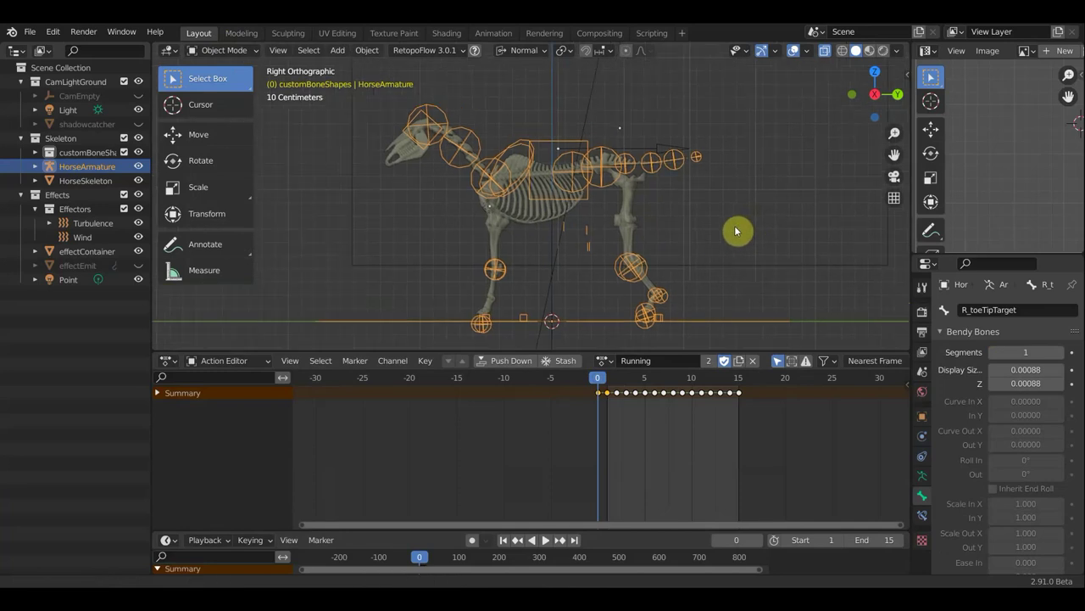
left_click(794, 52)
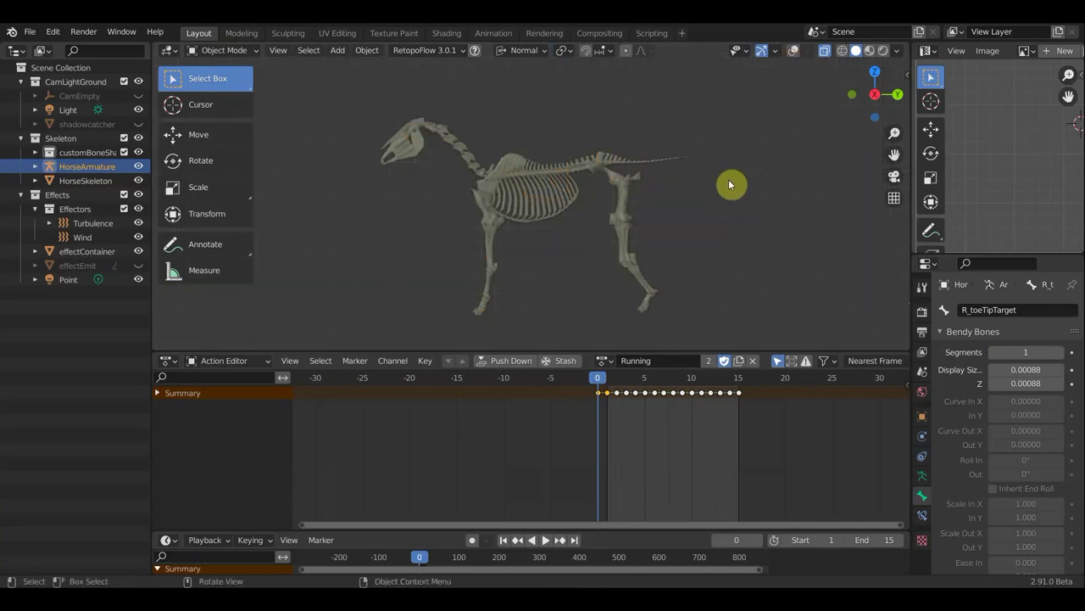
scroll(734, 196, "down", 1)
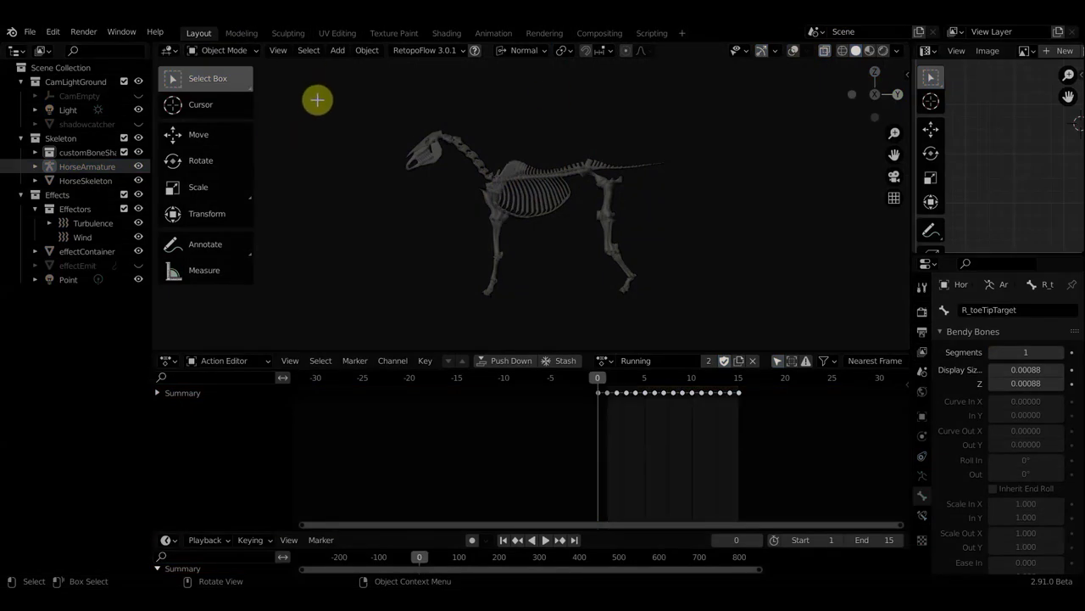
left_click_drag(317, 100, 768, 330)
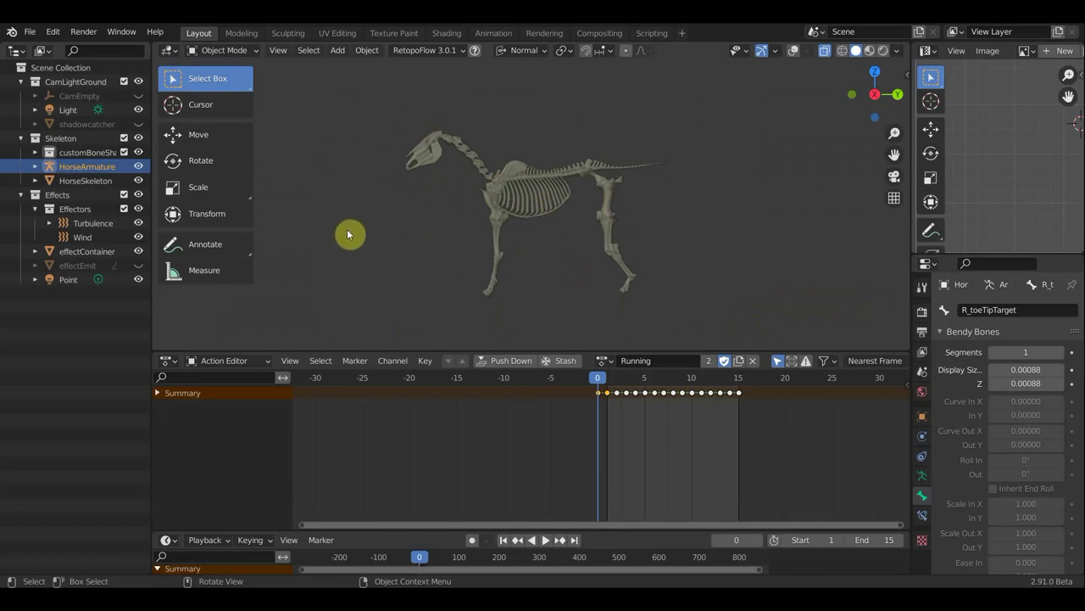
Open an already-rigged horse file from Open Recent, choosing Don't Save
left_click(29, 32)
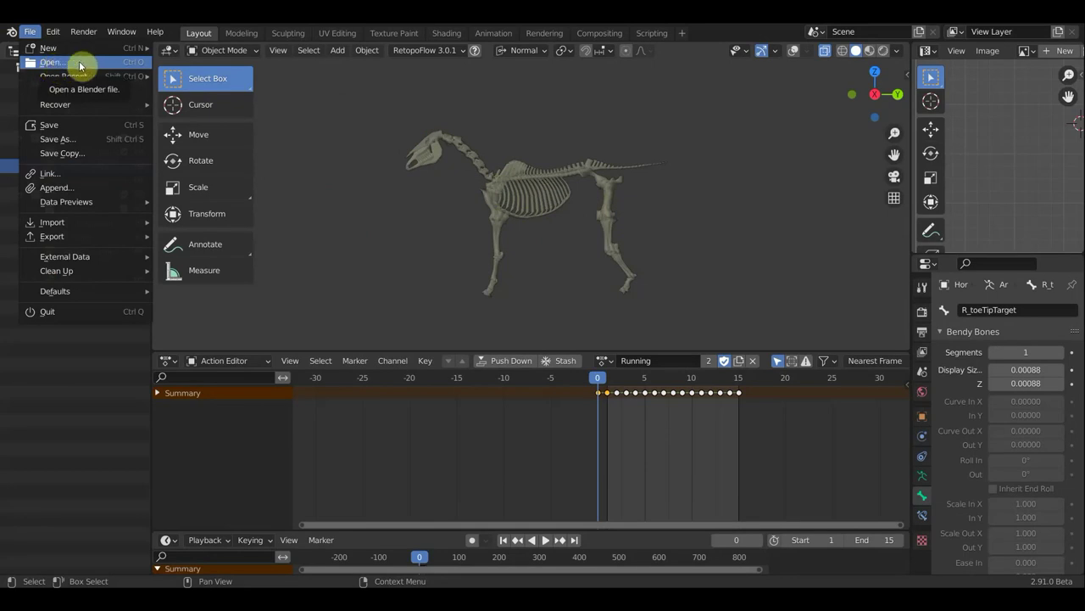
mouse_move(64, 76)
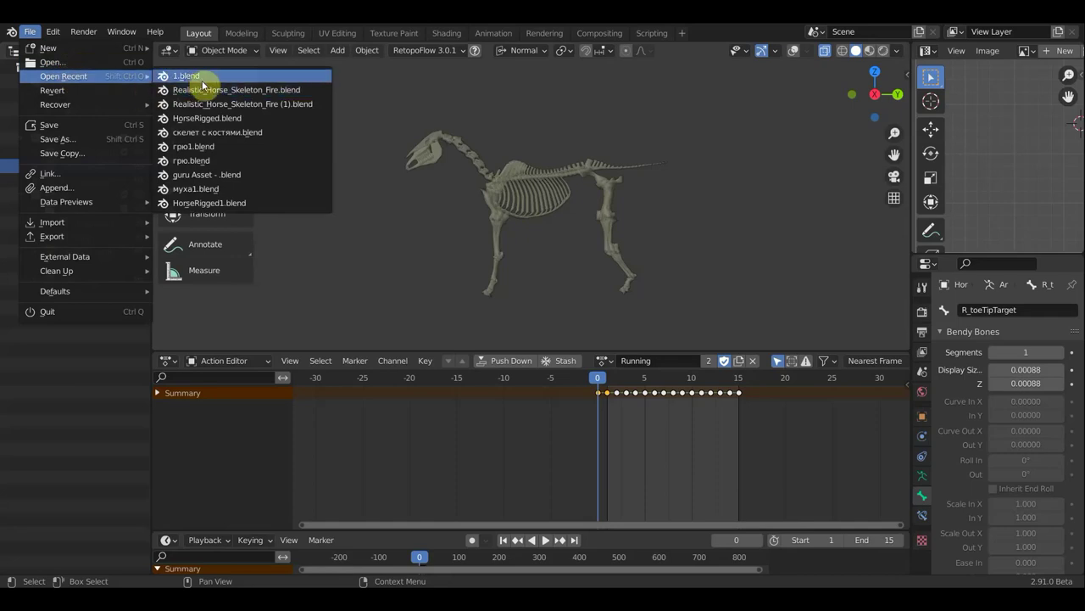
left_click(207, 119)
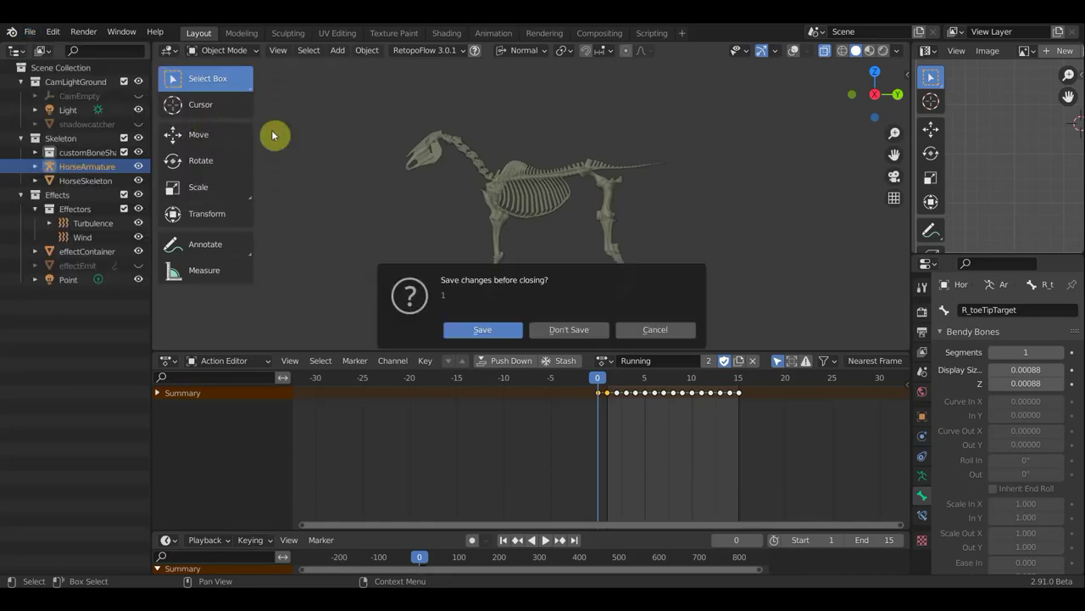
left_click(567, 330)
mouse_move(555, 278)
middle_mouse_down()
mouse_move(482, 252)
mouse_move(486, 243)
middle_mouse_up()
In a zoomed right-side view, rotate the neck and tweak_spine.011 bones
key("KP_1")
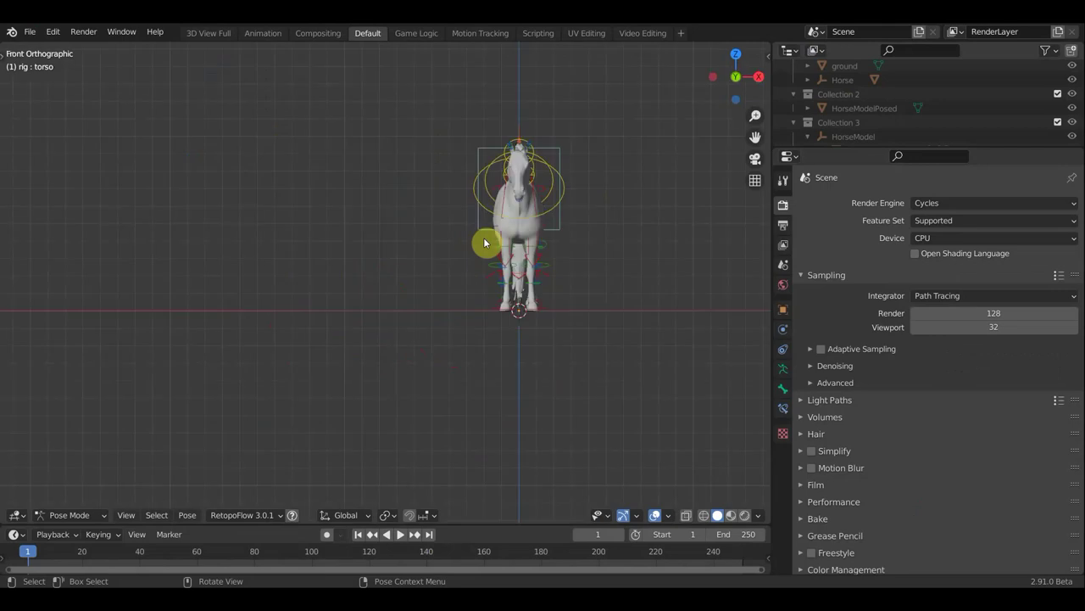
key("KP_3")
mouse_move(465, 241)
middle_mouse_down("shift")
mouse_move(560, 250)
mouse_move(550, 264)
middle_mouse_up("shift")
scroll(555, 246, "up", 2)
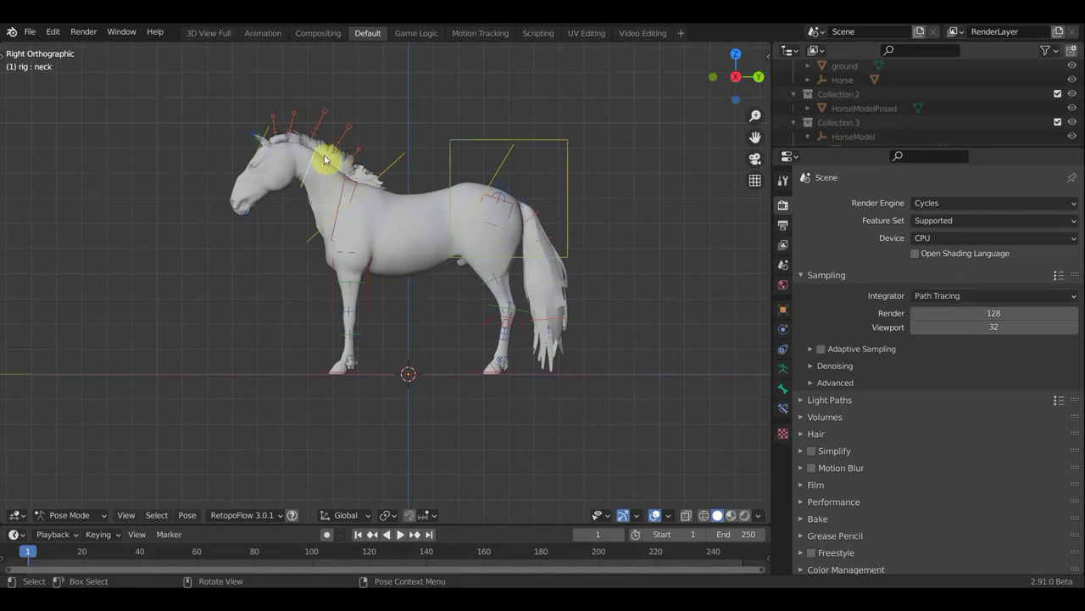
key("r")
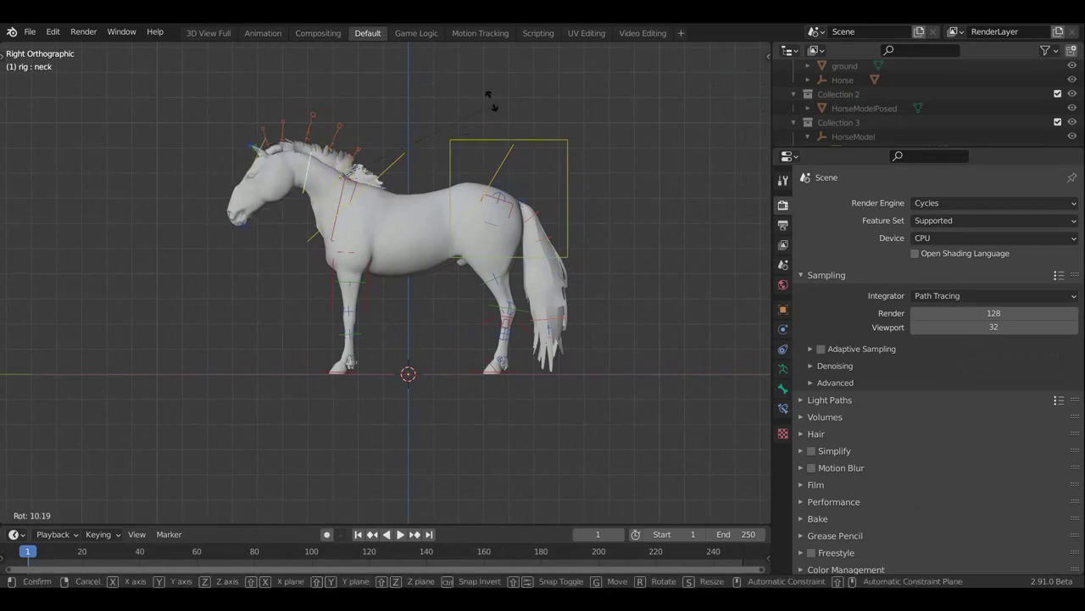
left_click(430, 96)
left_click(337, 190)
key("r")
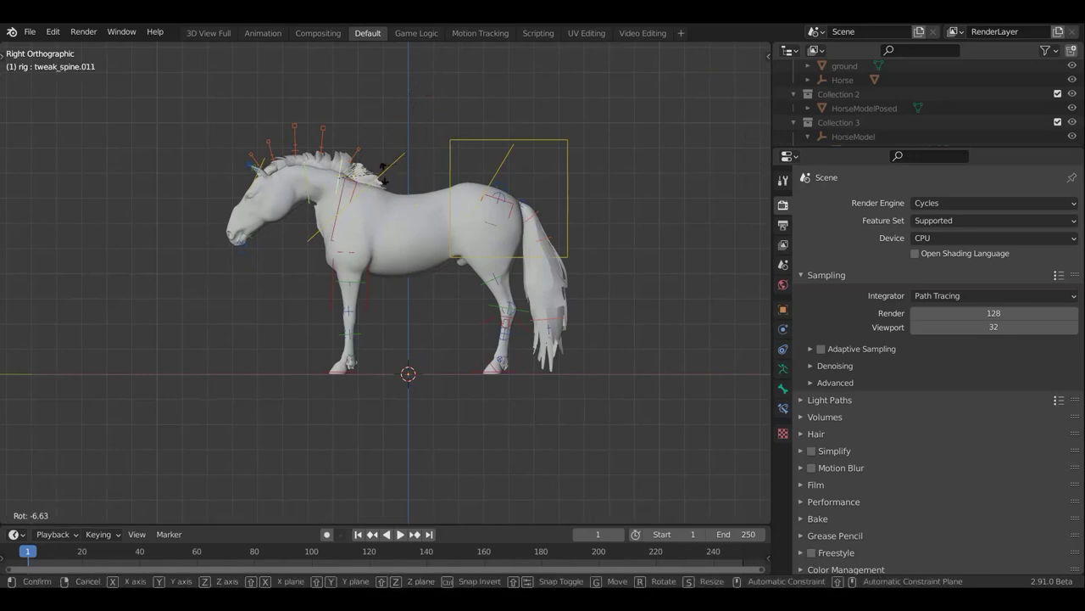
left_click(368, 192)
Rotate the shoulder.L and chest bones, then undo the trial rotations with Ctrl+Z
left_click(342, 196)
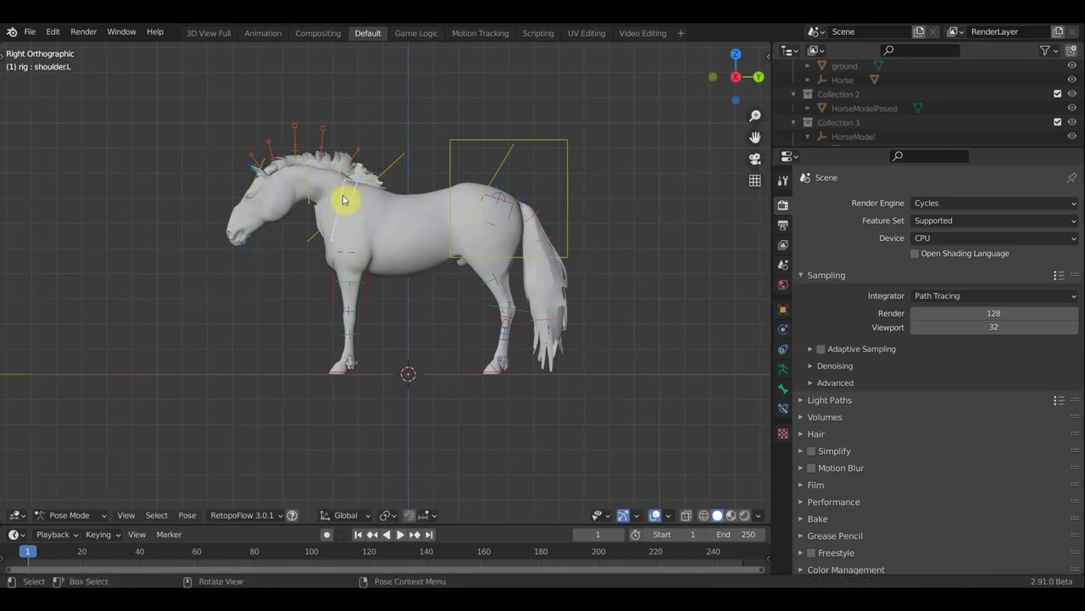
key("r")
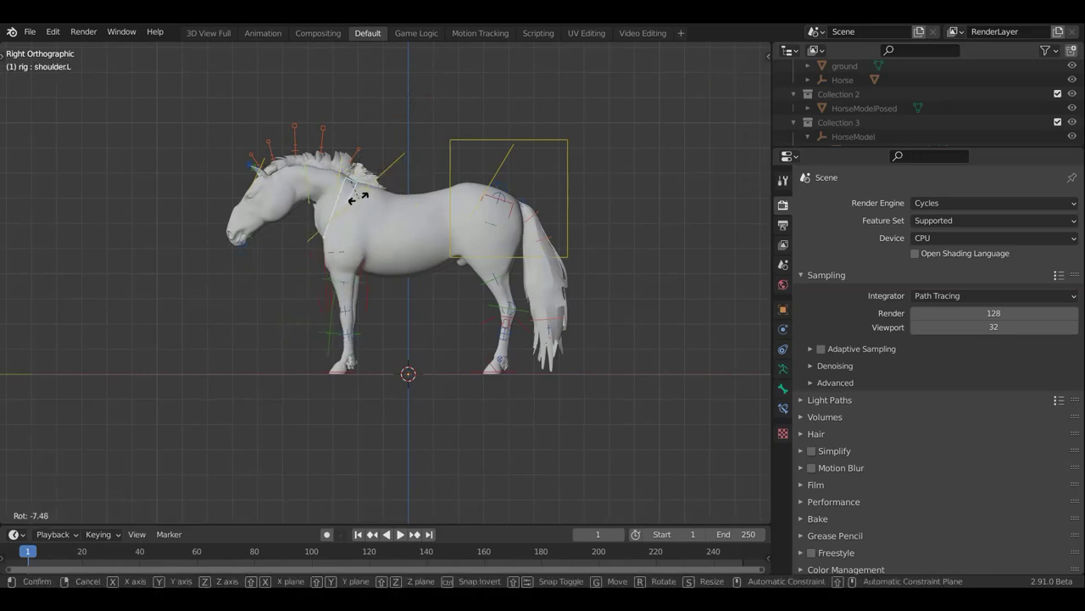
left_click(351, 211)
left_click(362, 220)
key("r")
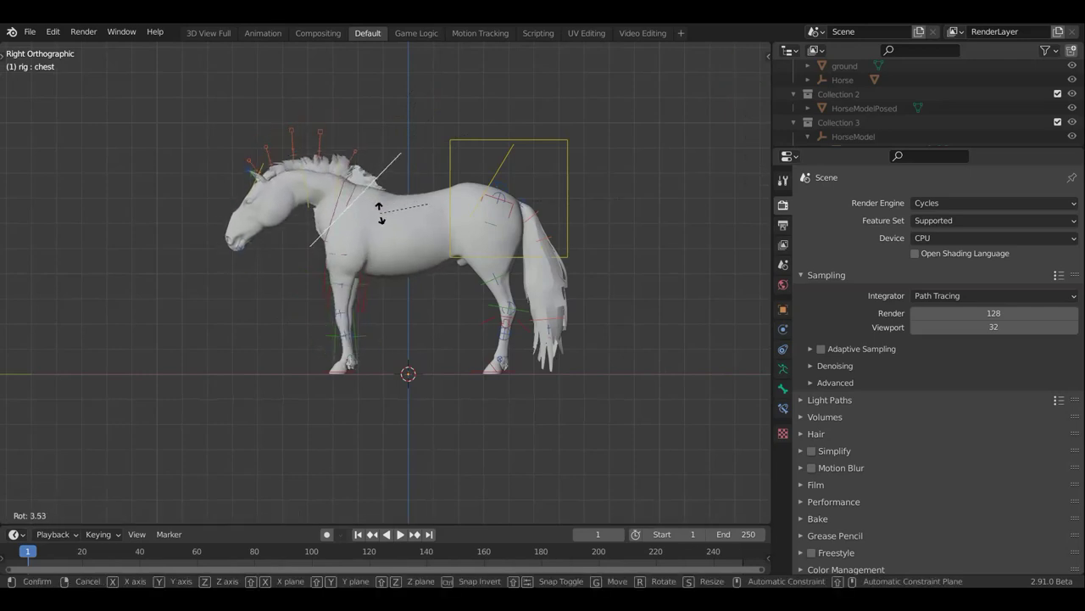
left_click(376, 203)
key("ctrl+z")
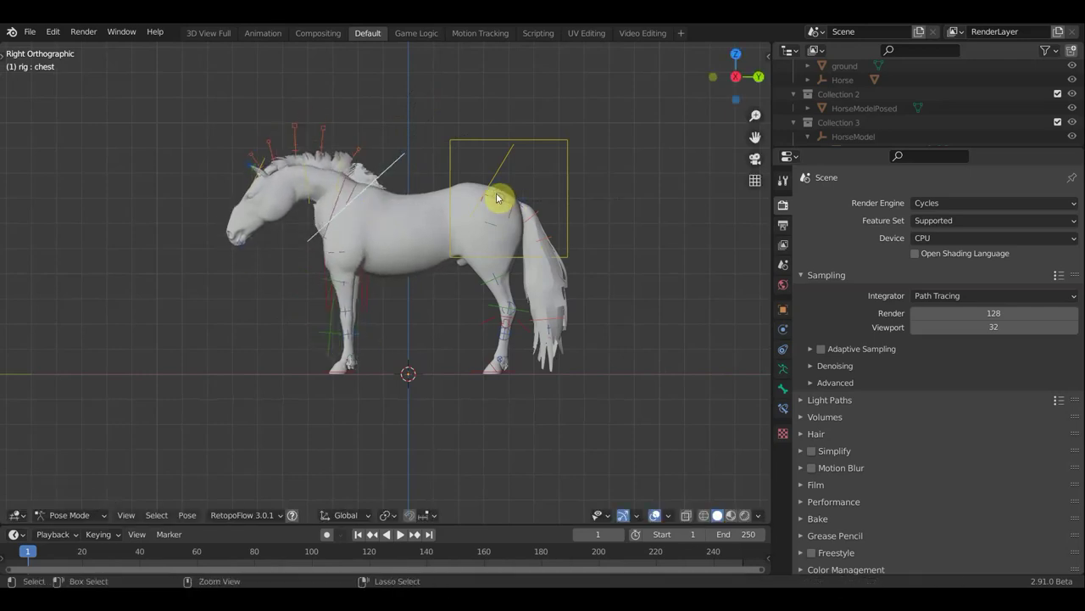
key("ctrl+z")
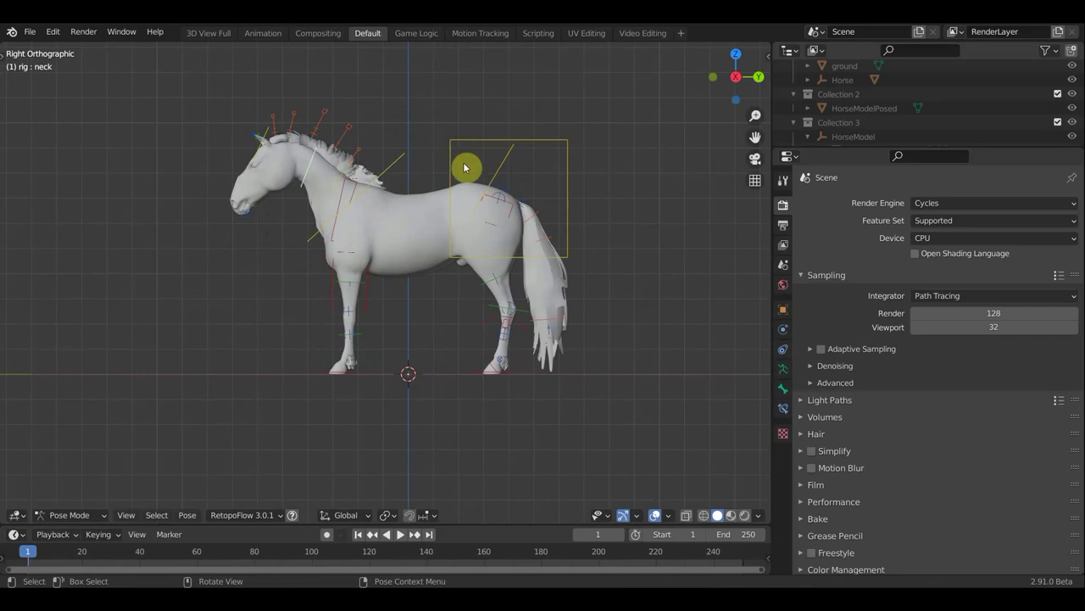
left_click(452, 146)
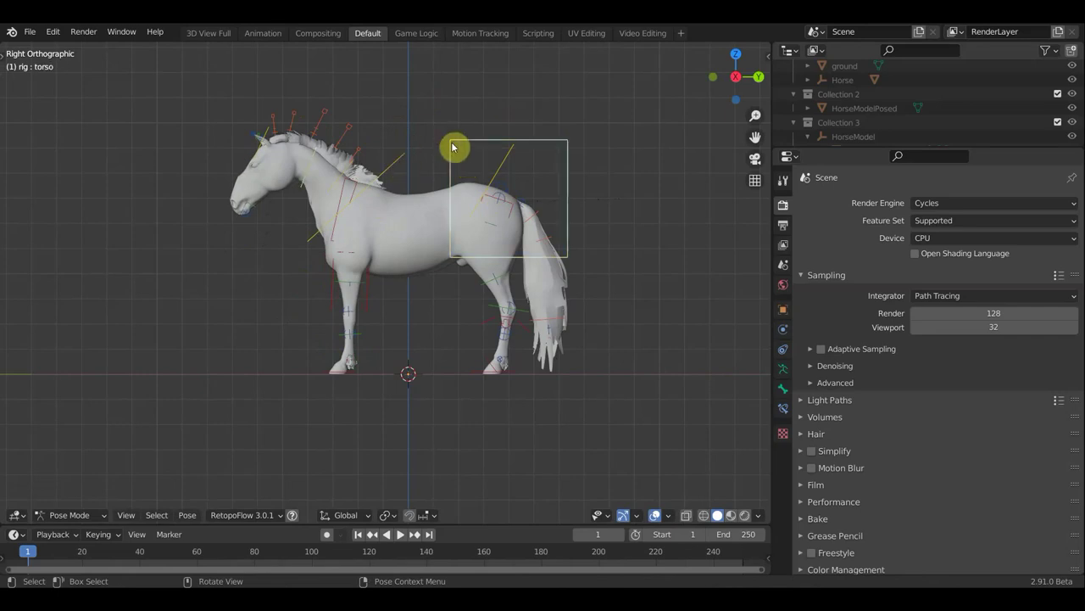
Switch the rig through Edit and Pose Mode and back to Object Mode
left_click(76, 514)
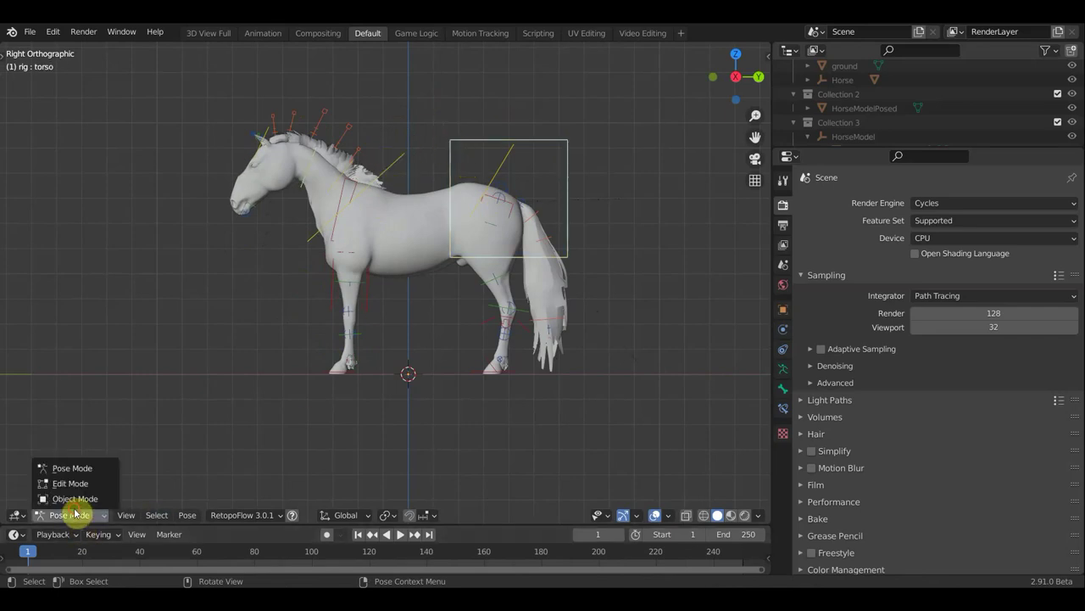
left_click(80, 482)
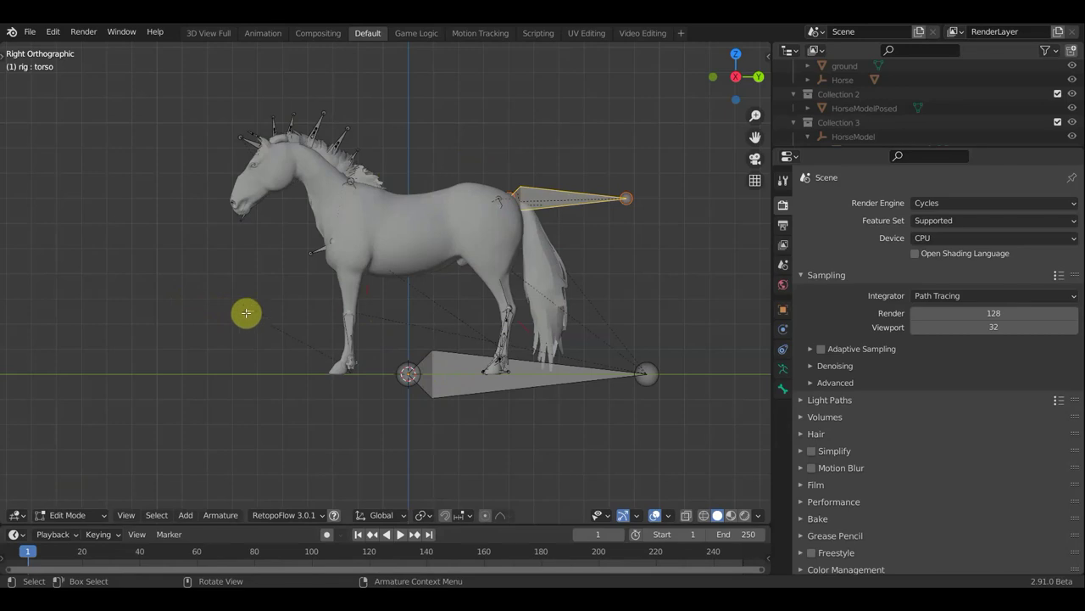
left_click(629, 194)
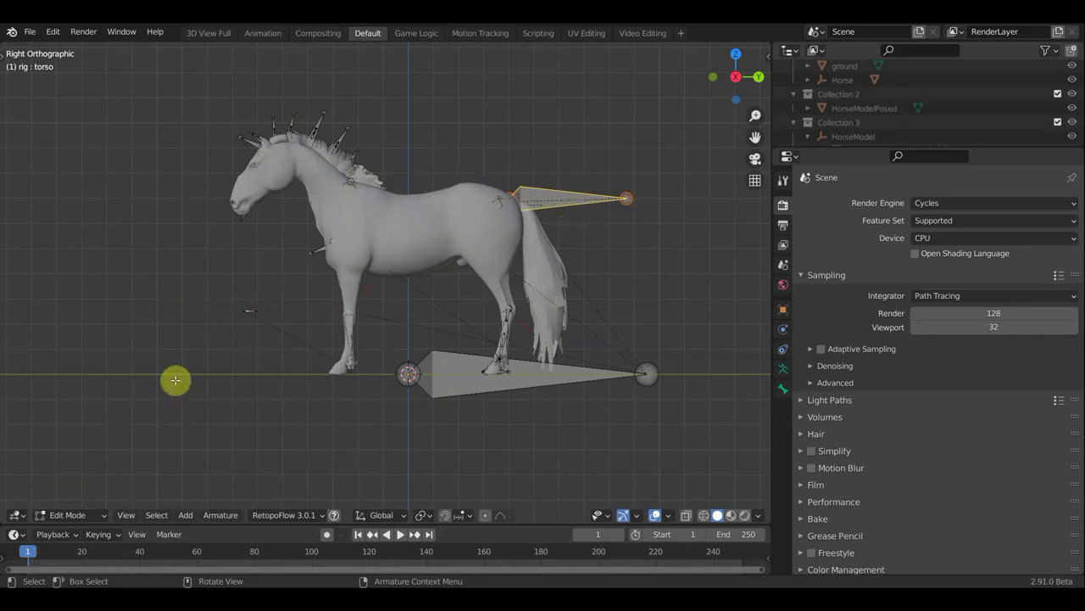
left_click(78, 515)
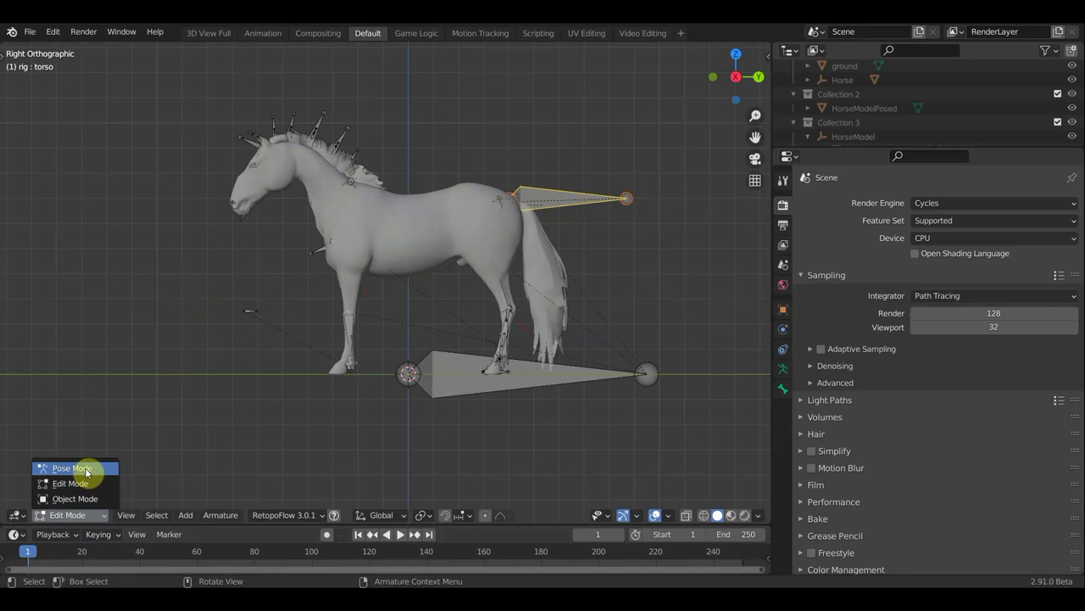
left_click(91, 471)
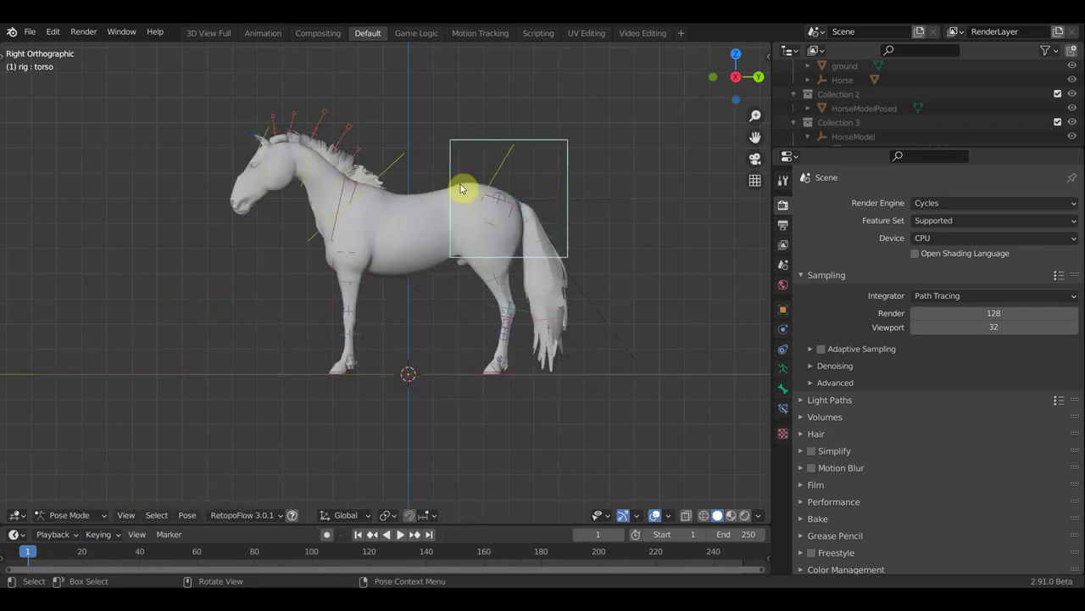
left_click(75, 515)
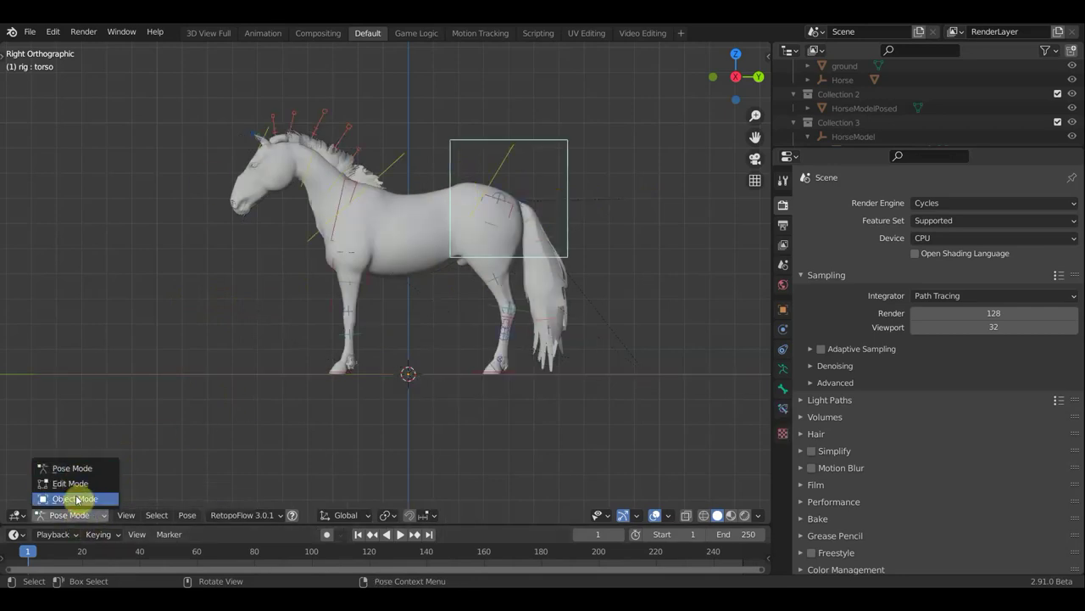
left_click(77, 499)
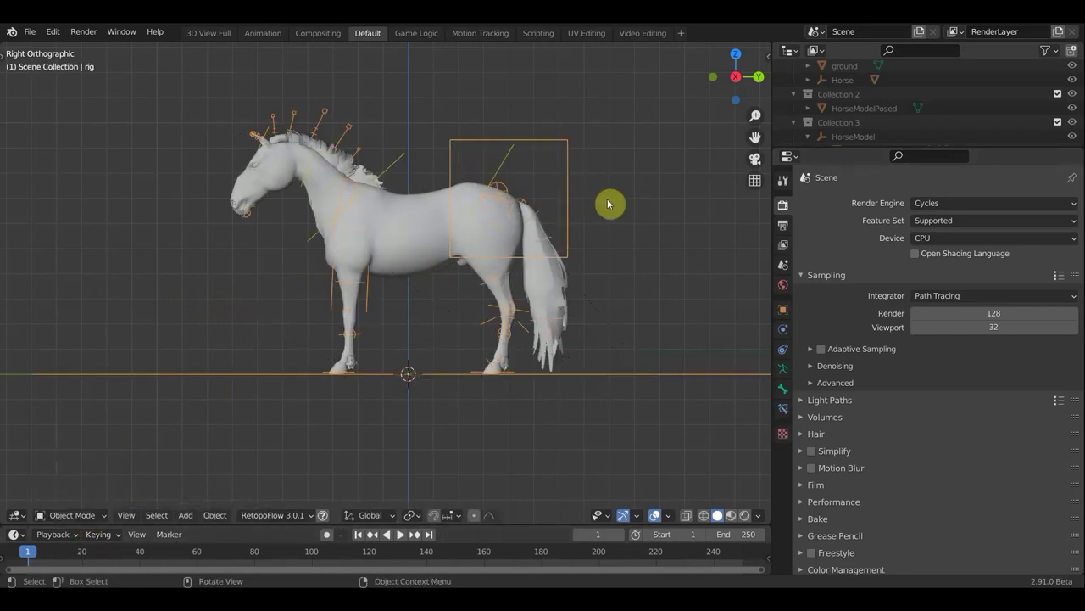
Widen the 3D viewport, lower the horse in view and select the body mesh
mouse_move(772, 193)
left_mouse_down()
mouse_move(802, 181)
mouse_move(884, 194)
left_mouse_up()
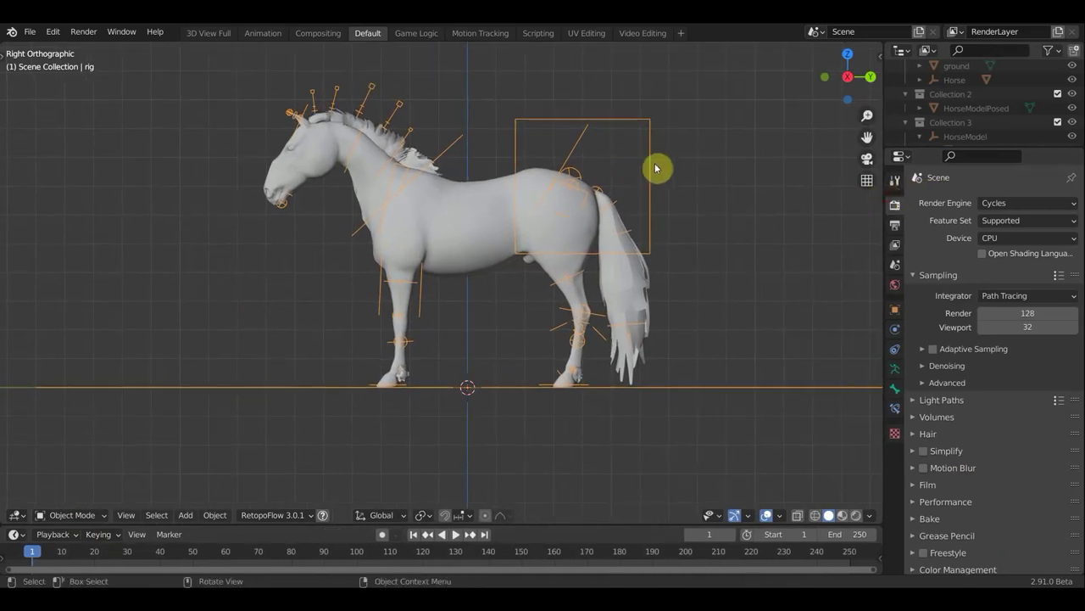
middle_click_drag(727, 196, 725, 216, "shift")
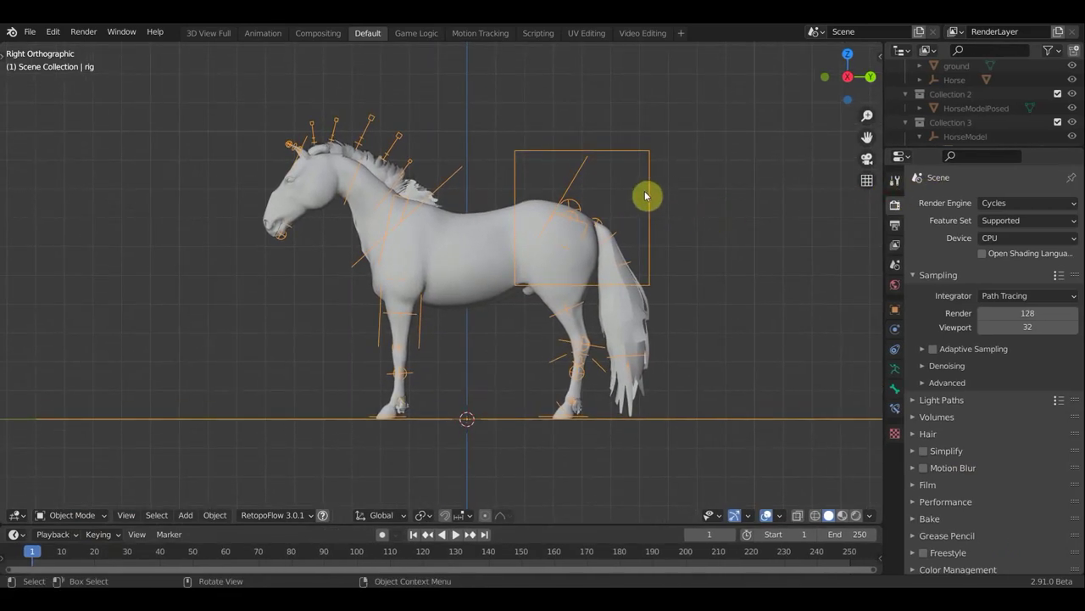
left_click(458, 256)
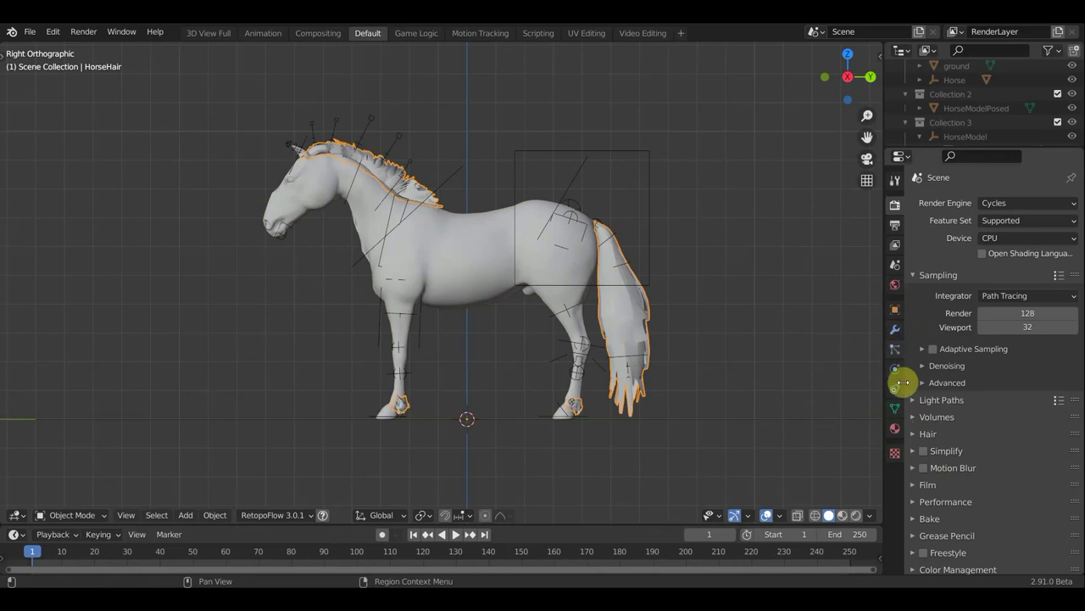
Apply the Armature modifier on the HorseHair mesh
left_click(895, 331)
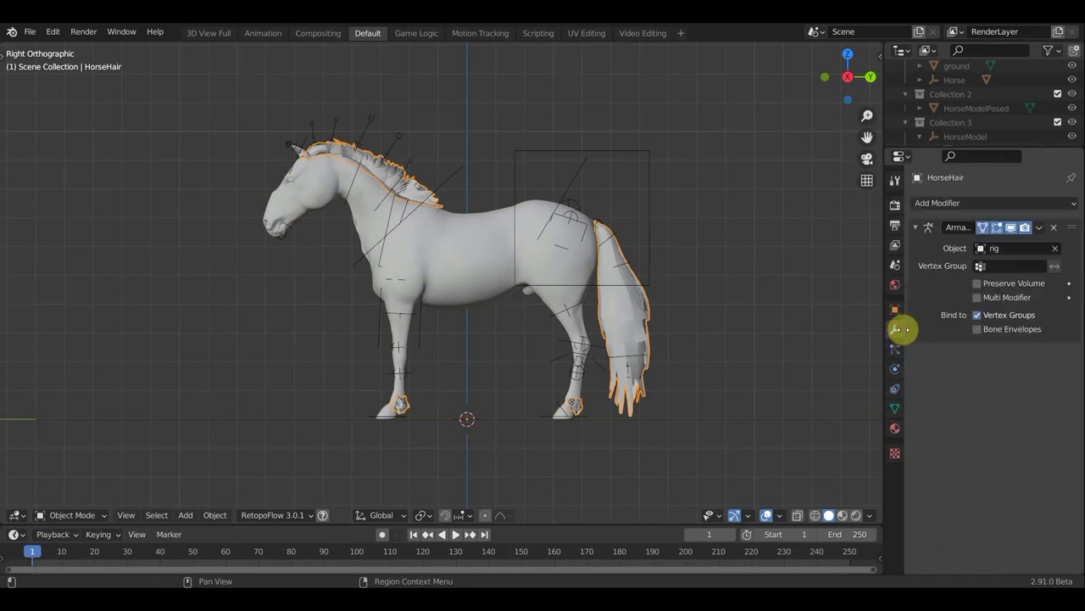
left_click(1040, 228)
left_click(992, 244)
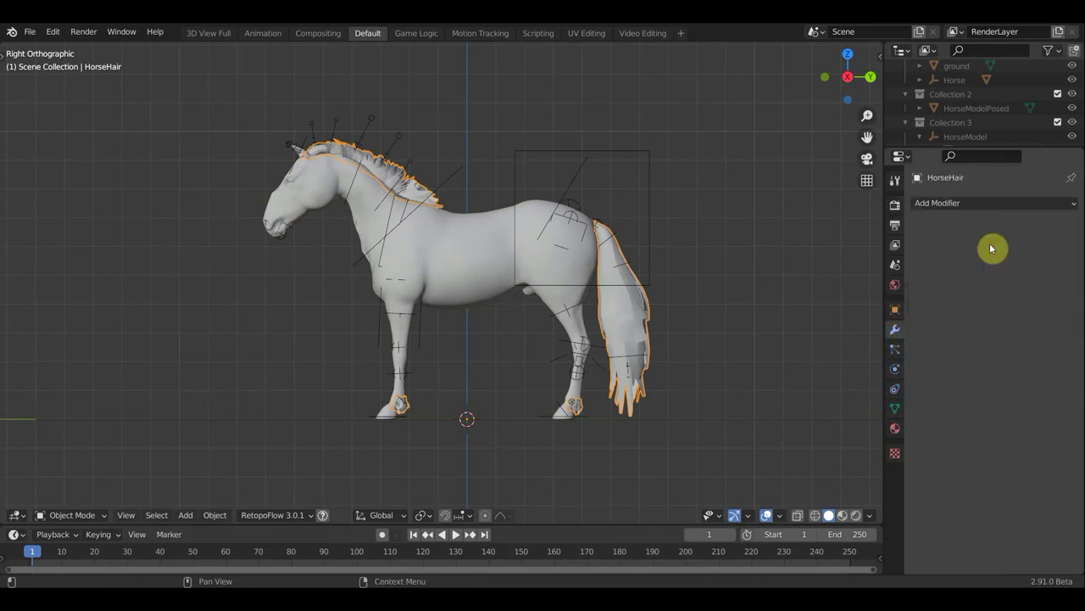
Apply the Armature modifier on HorseBody, then delete the old rig
left_click(401, 221)
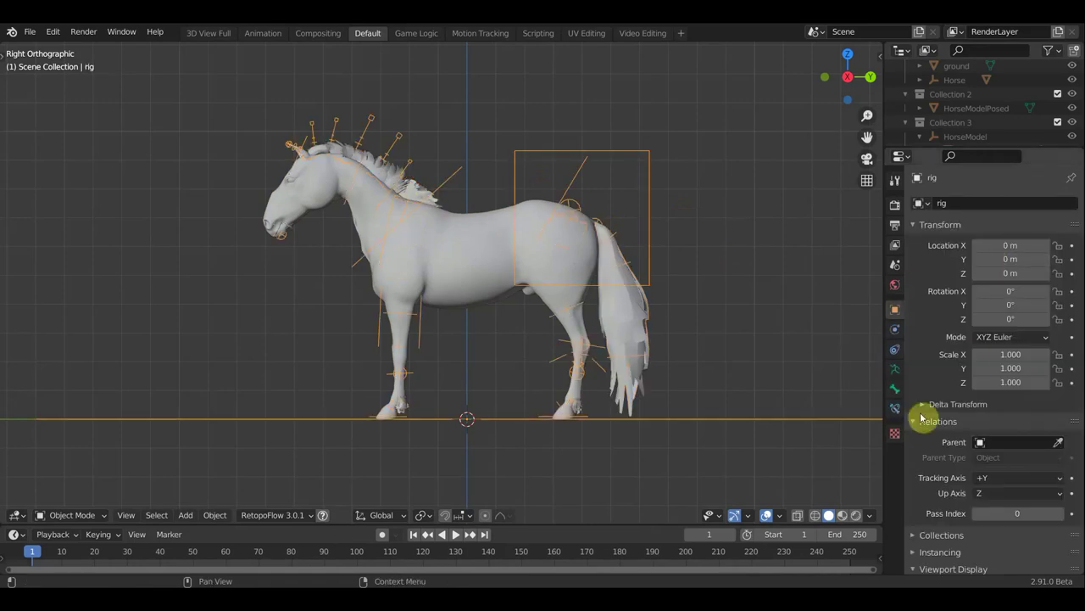
left_click(475, 268)
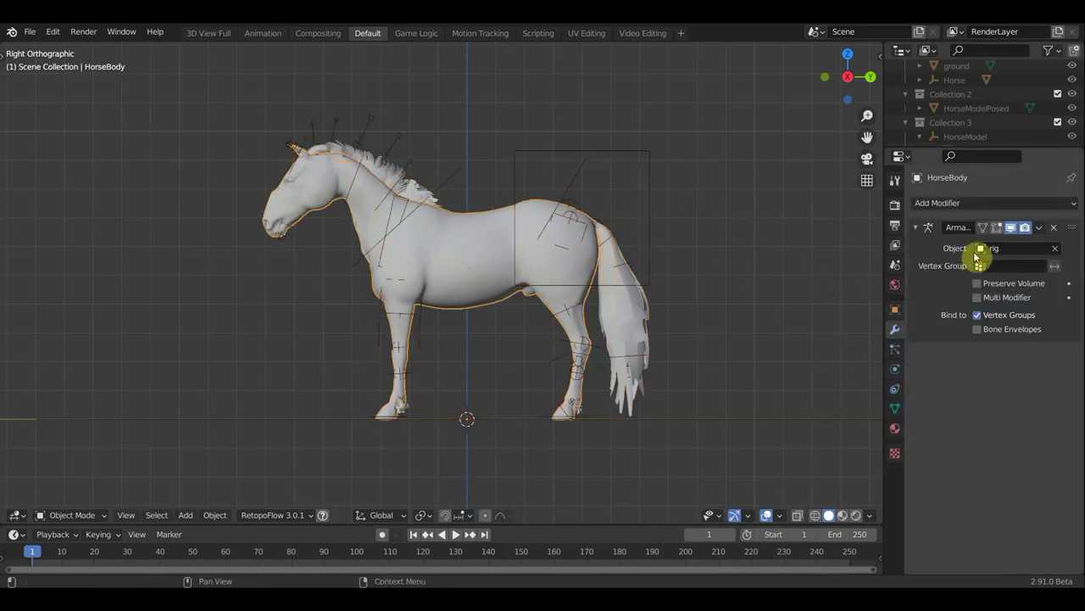
left_click(1042, 227)
left_click(986, 242)
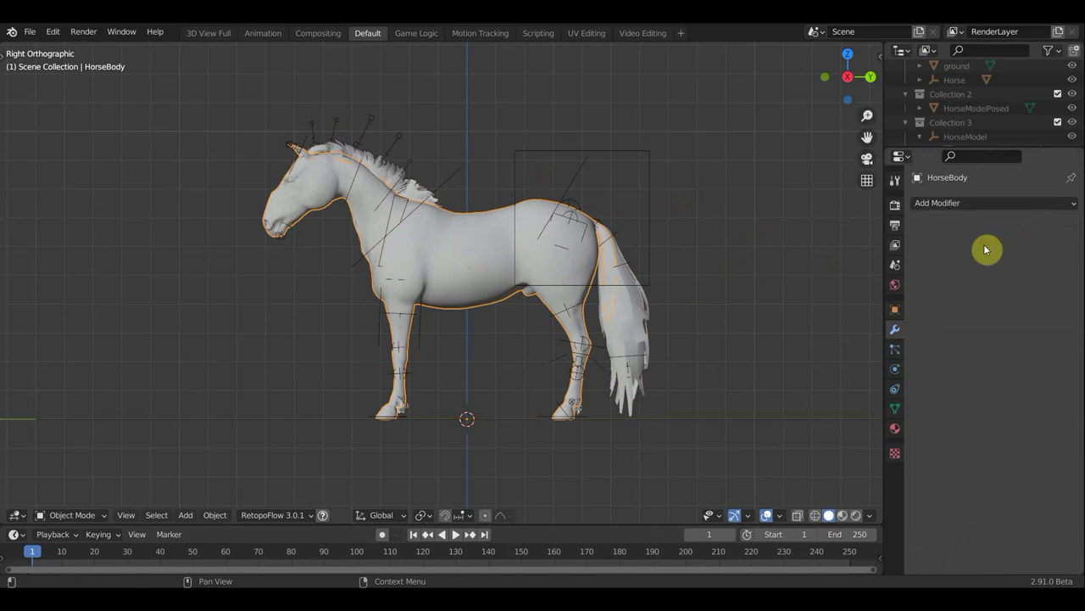
left_click(571, 153)
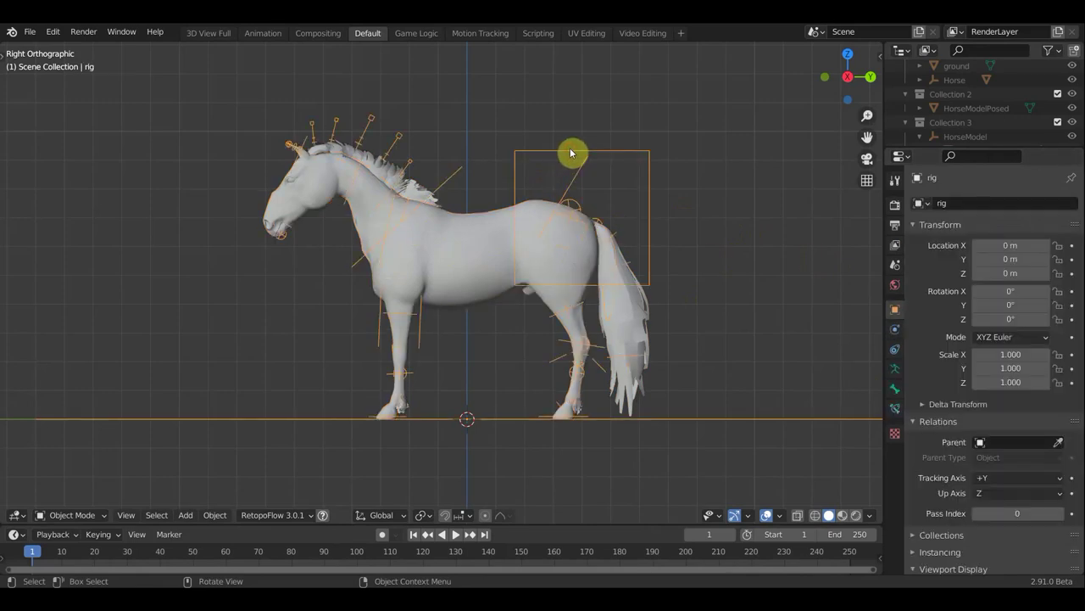
key("Delete")
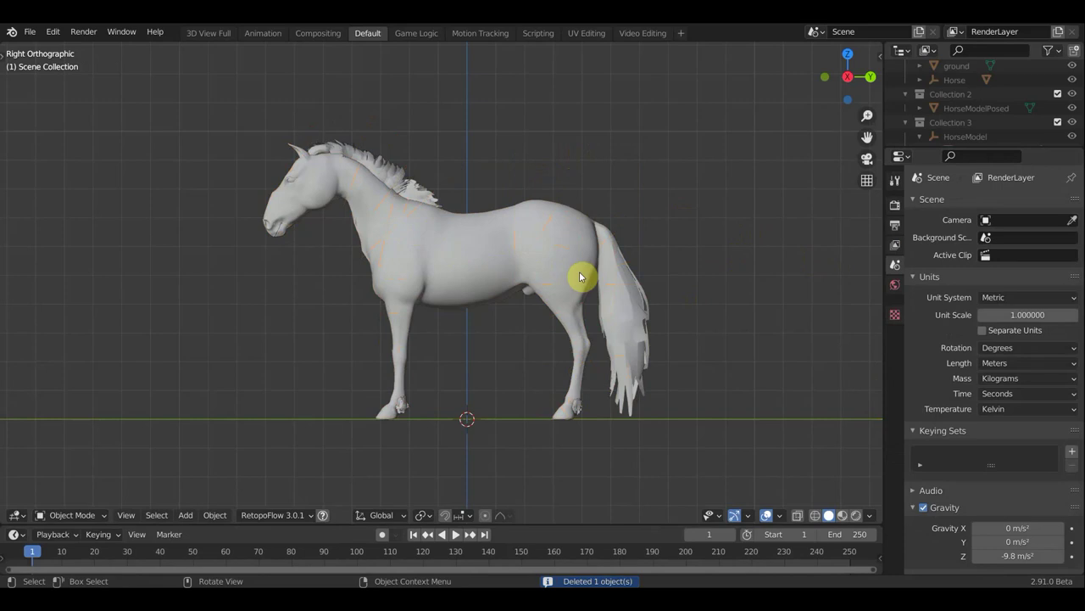
Add a Single Bone armature and enable In Front in its Armature Data display settings
key("shift+a")
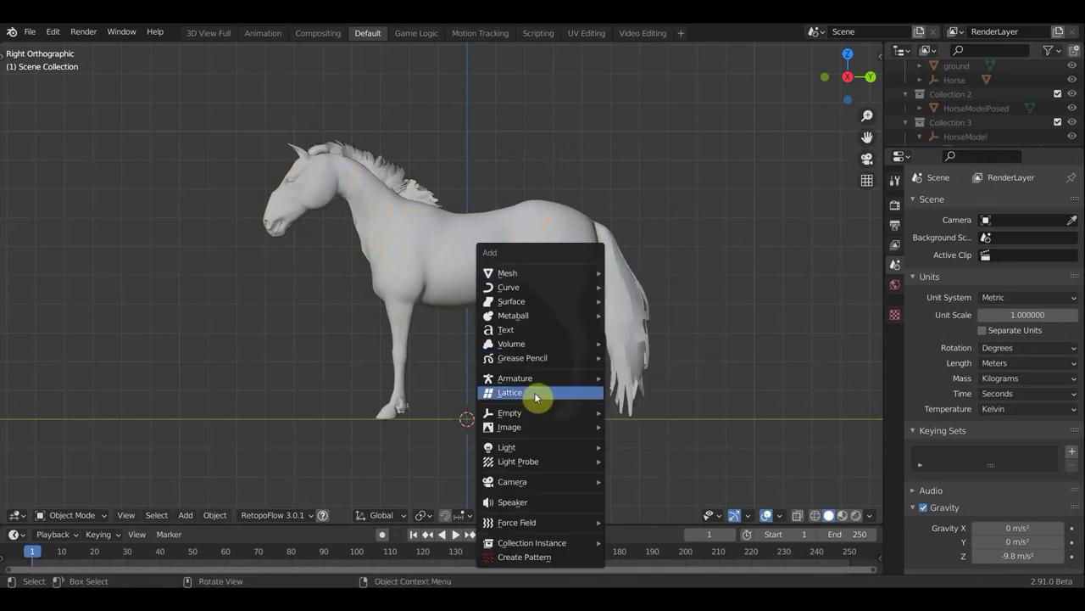
mouse_move(515, 378)
left_click(636, 379)
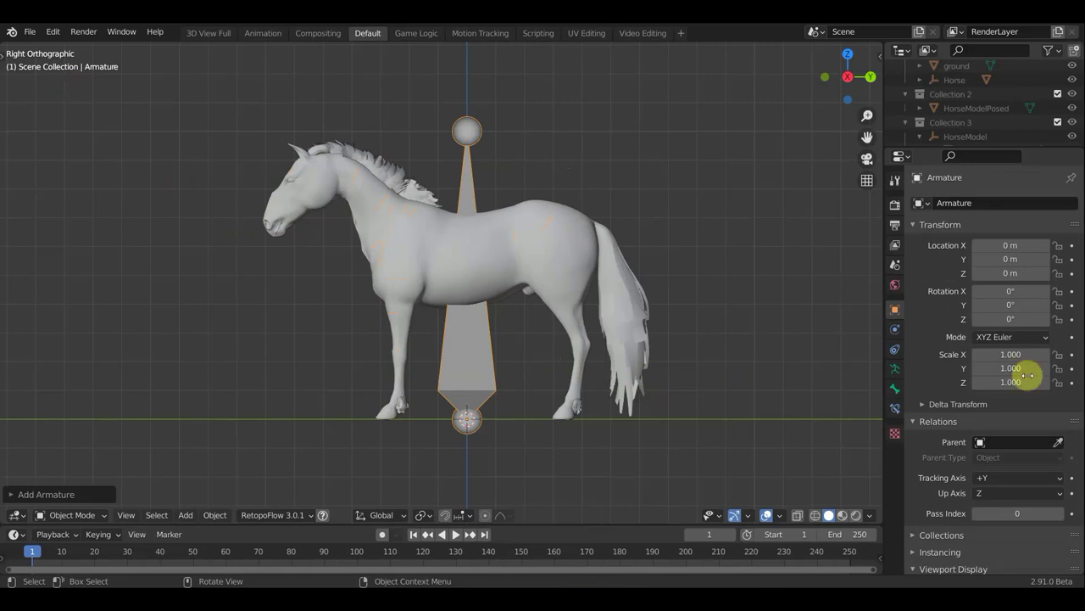
left_click(894, 368)
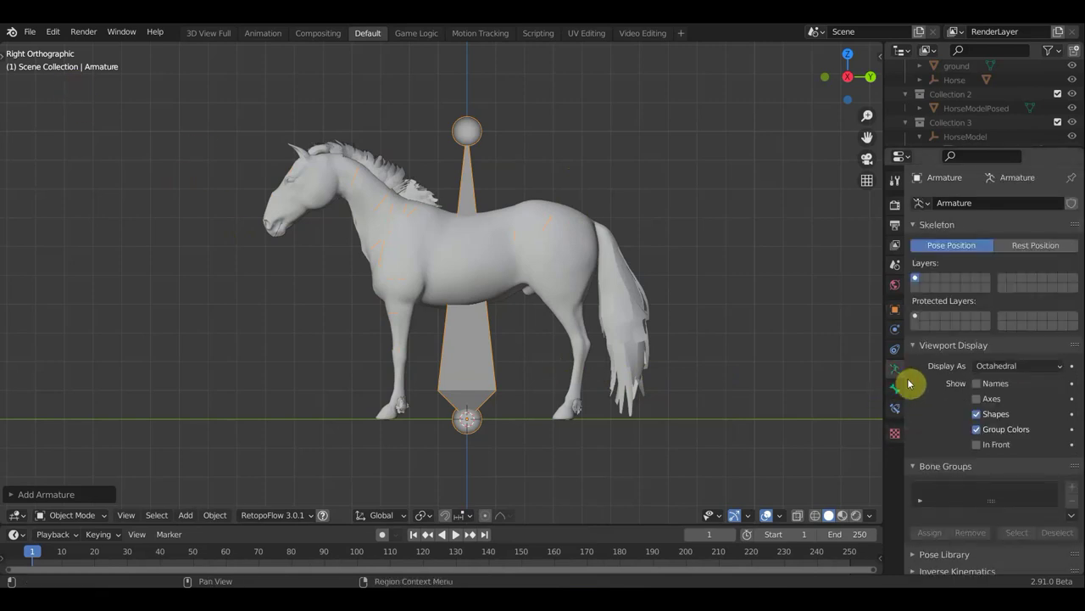
left_click(978, 443)
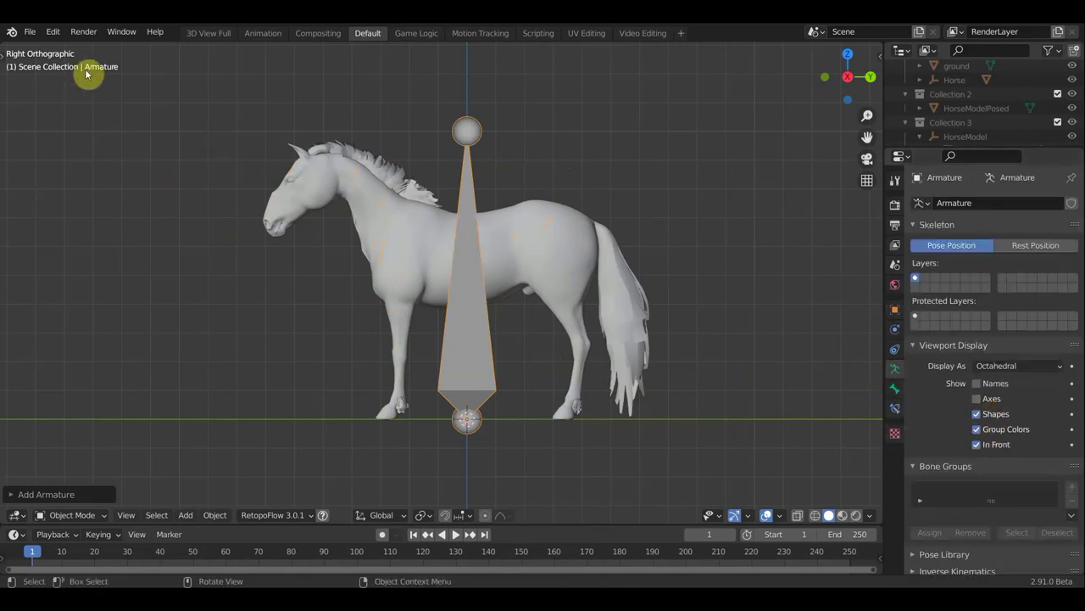
left_click(67, 494)
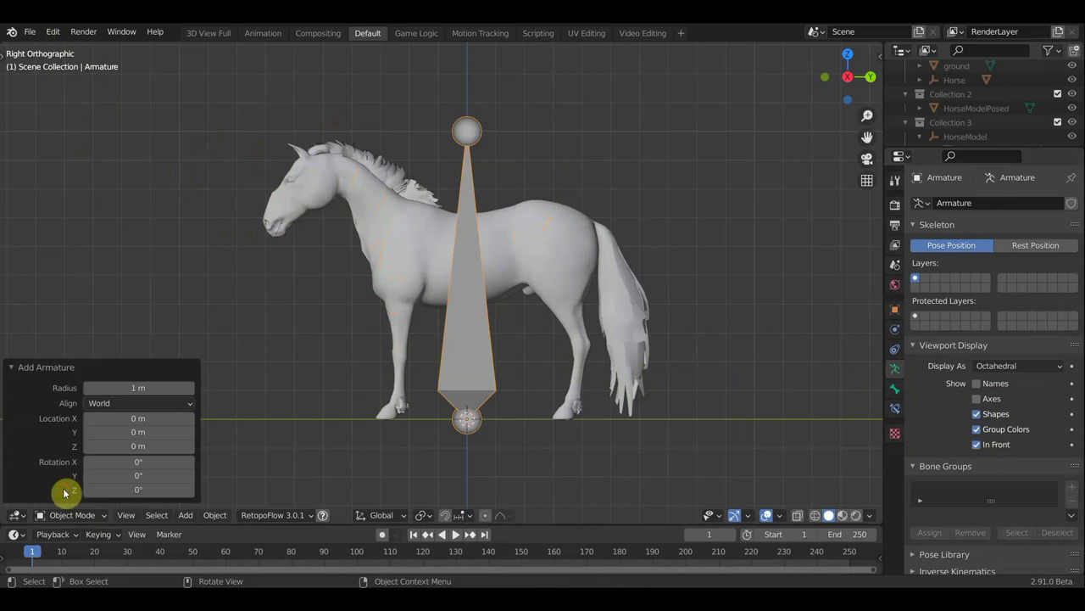
left_click(75, 515)
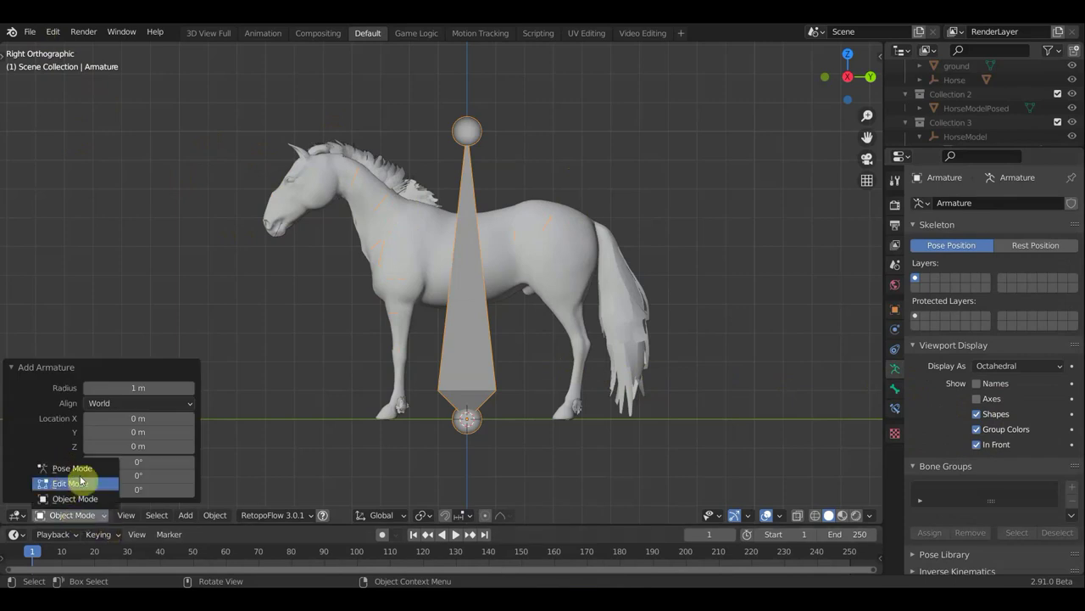
In Edit Mode, scale the bone to about a quarter size and rotate it flat
left_click(76, 483)
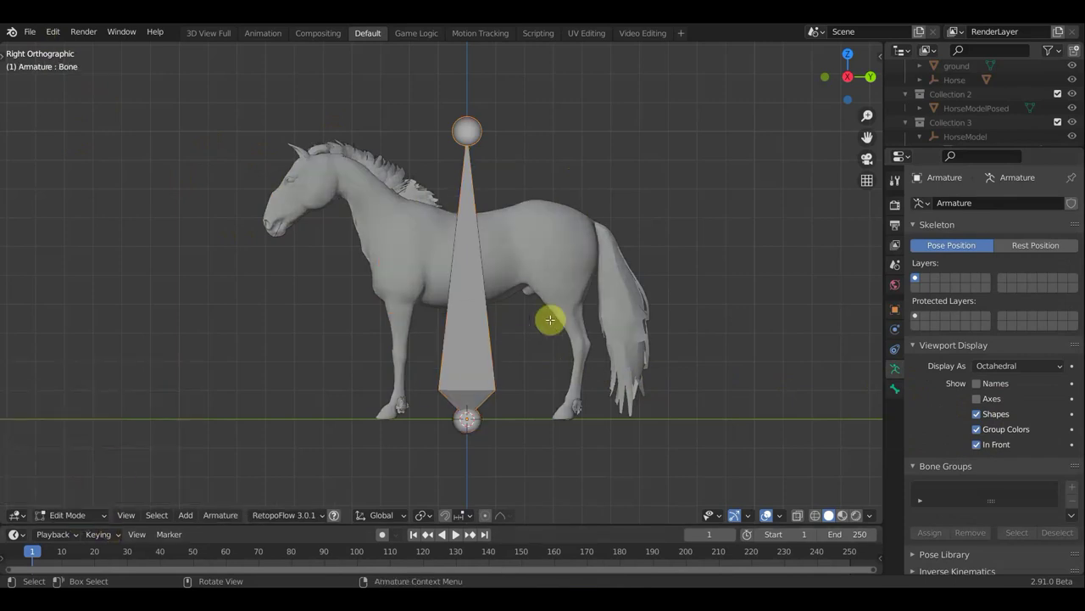
left_click(475, 318)
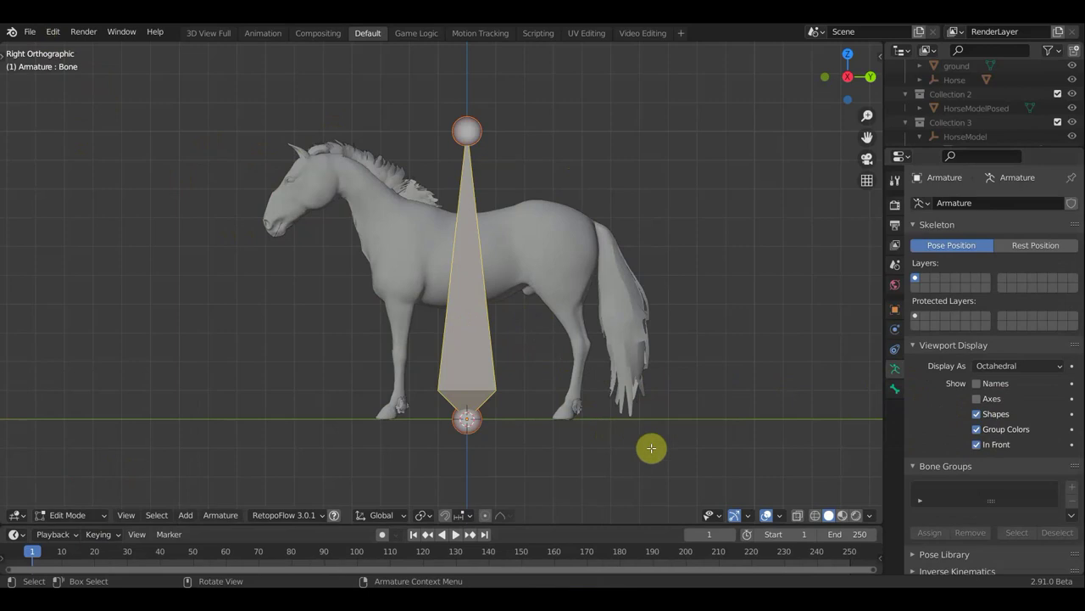
key("s")
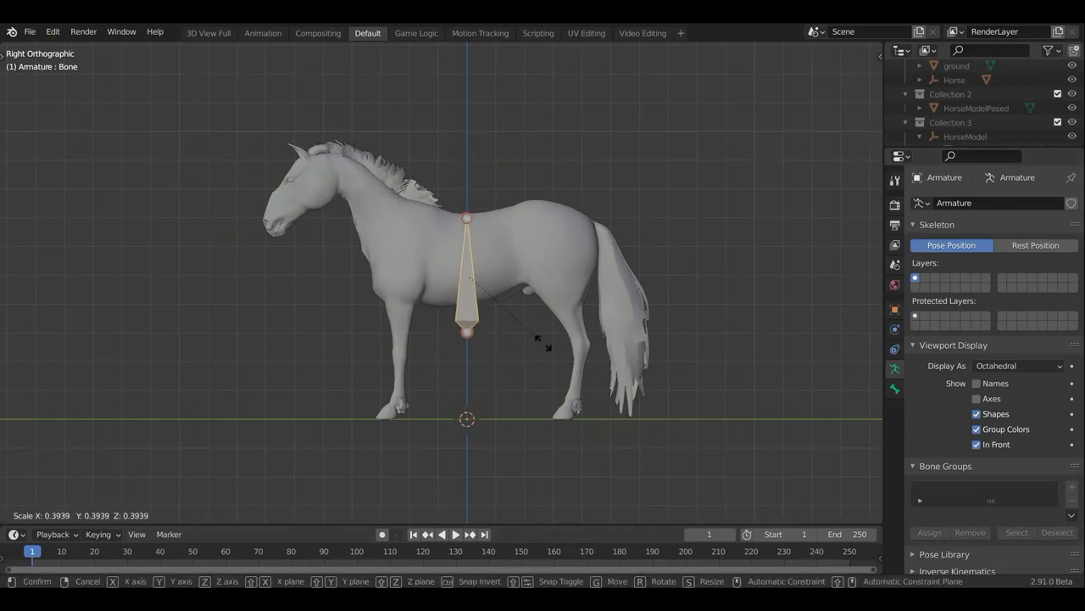
left_click(518, 323)
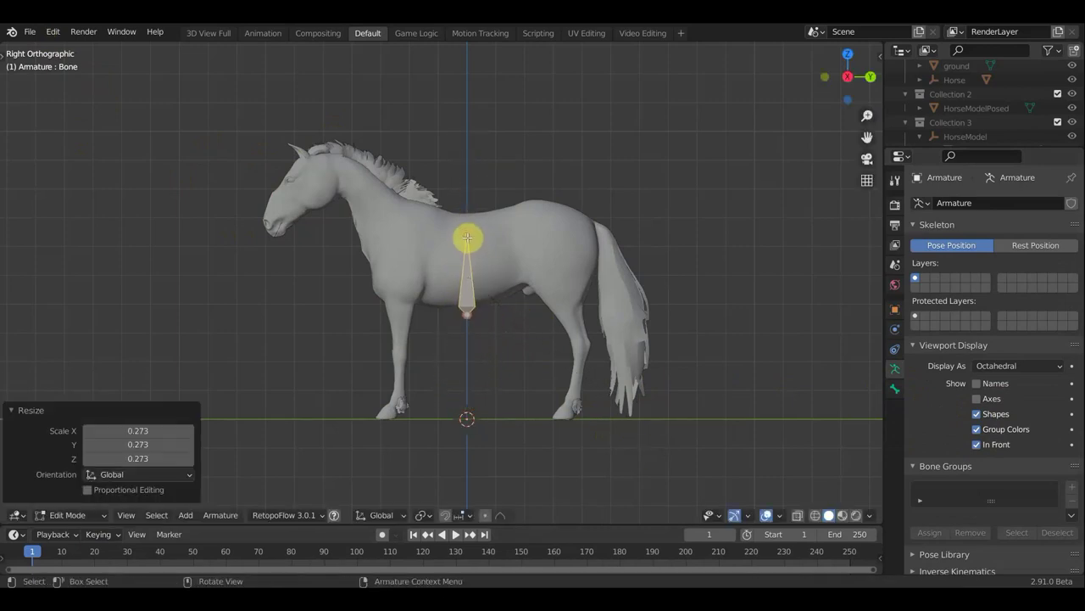
left_click(467, 237)
key("r")
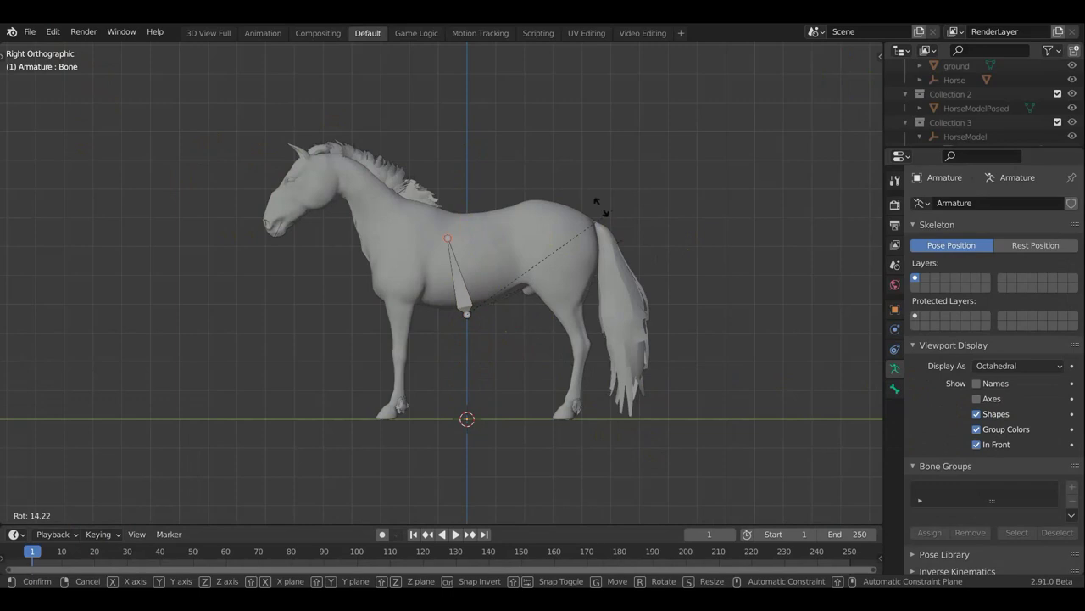
left_click(440, 231)
Move the bone up to the horse's back and back toward the tail, then select its front joint
left_click(443, 308)
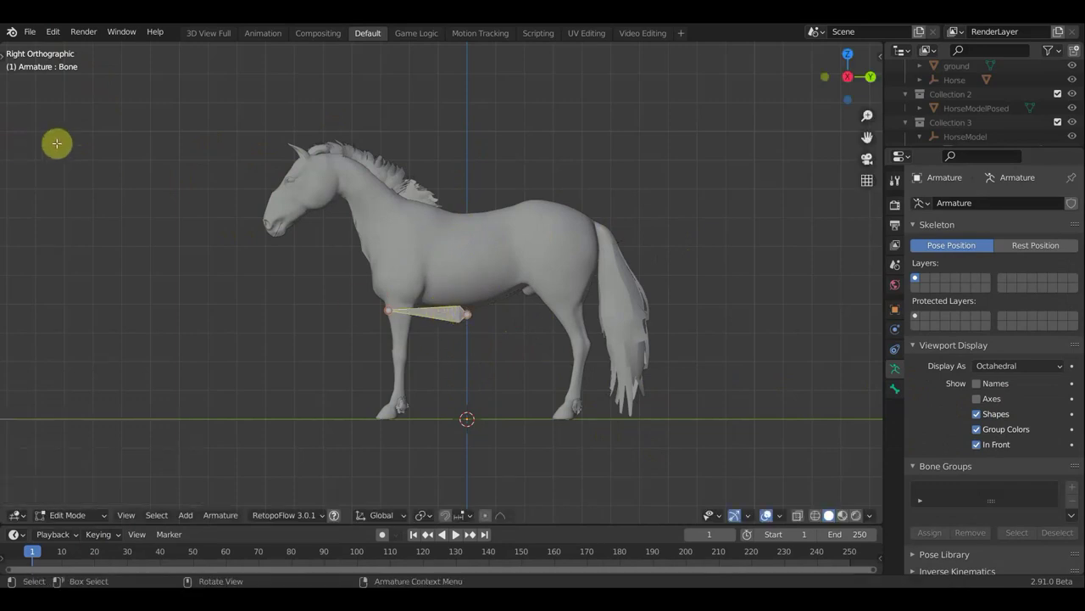
key("t")
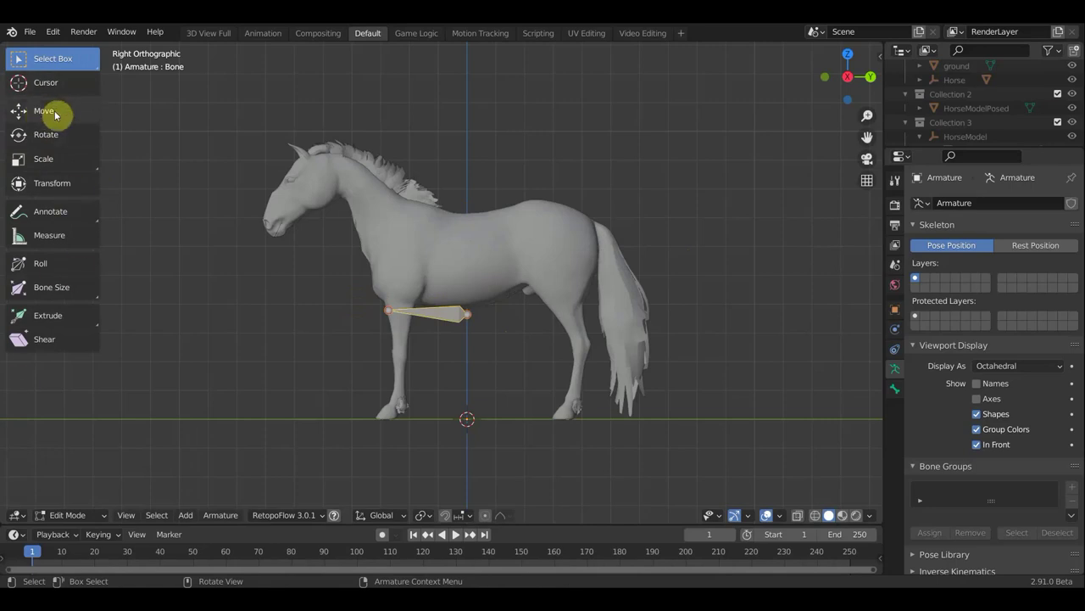
left_click(45, 113)
left_click_drag(426, 254, 438, 164)
left_click_drag(484, 226, 605, 229)
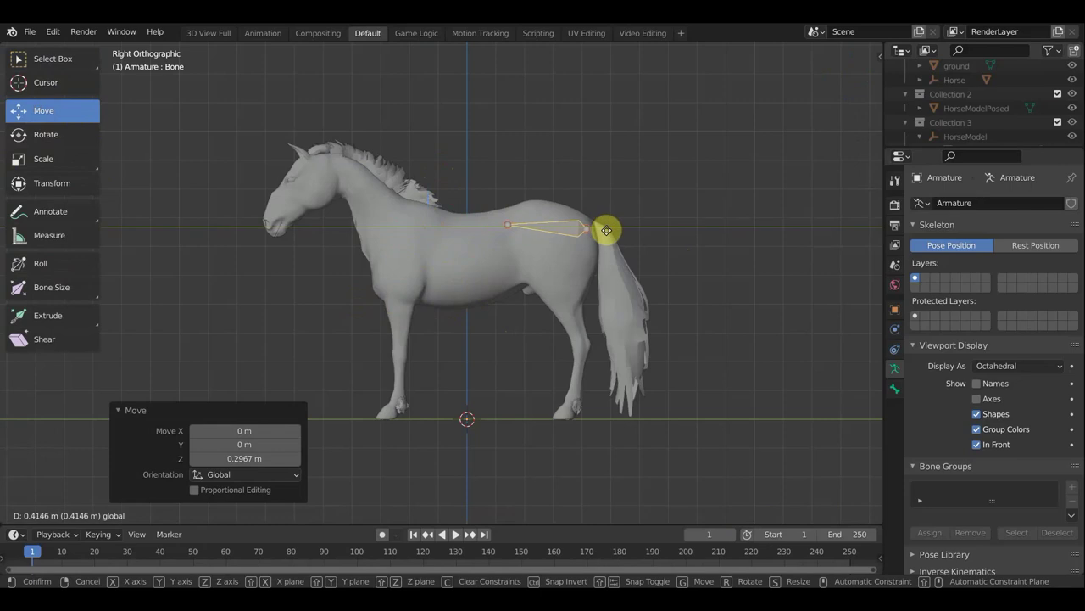
left_click_drag(607, 230, 607, 230)
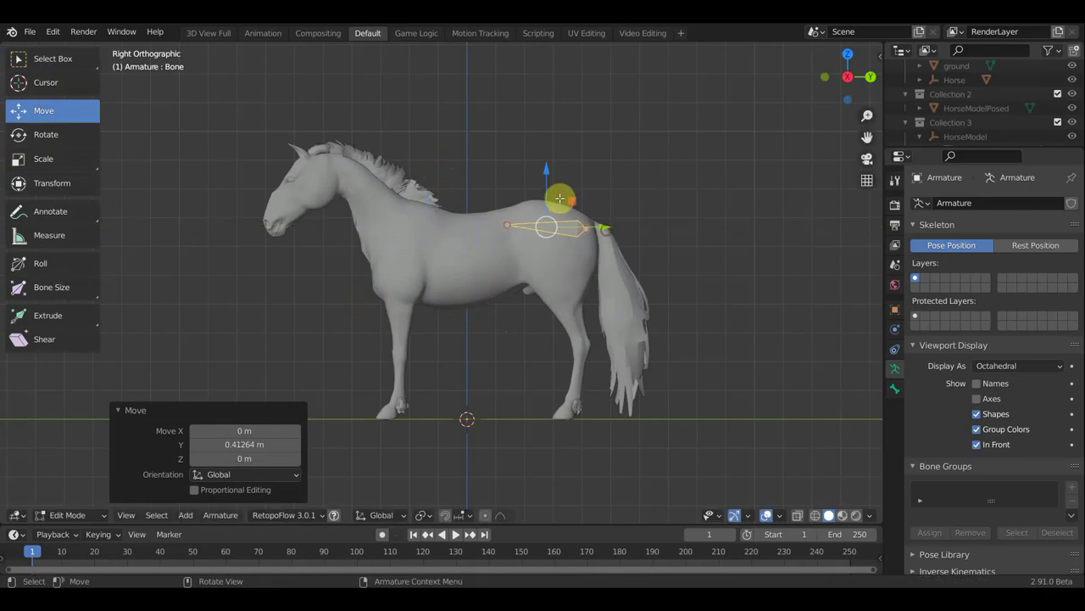
left_click_drag(547, 165, 544, 162)
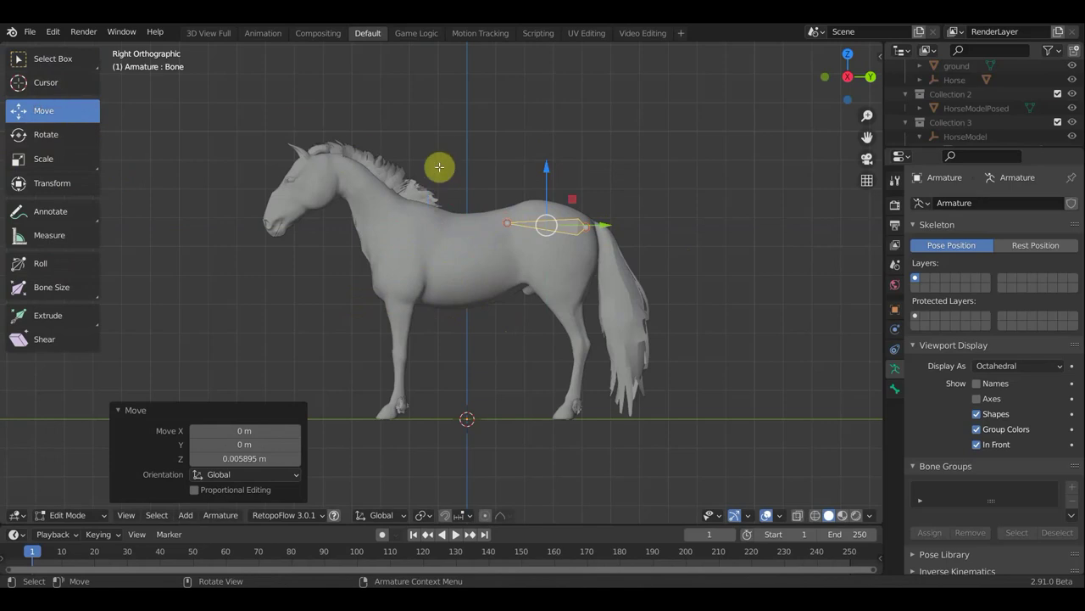
left_click(41, 66)
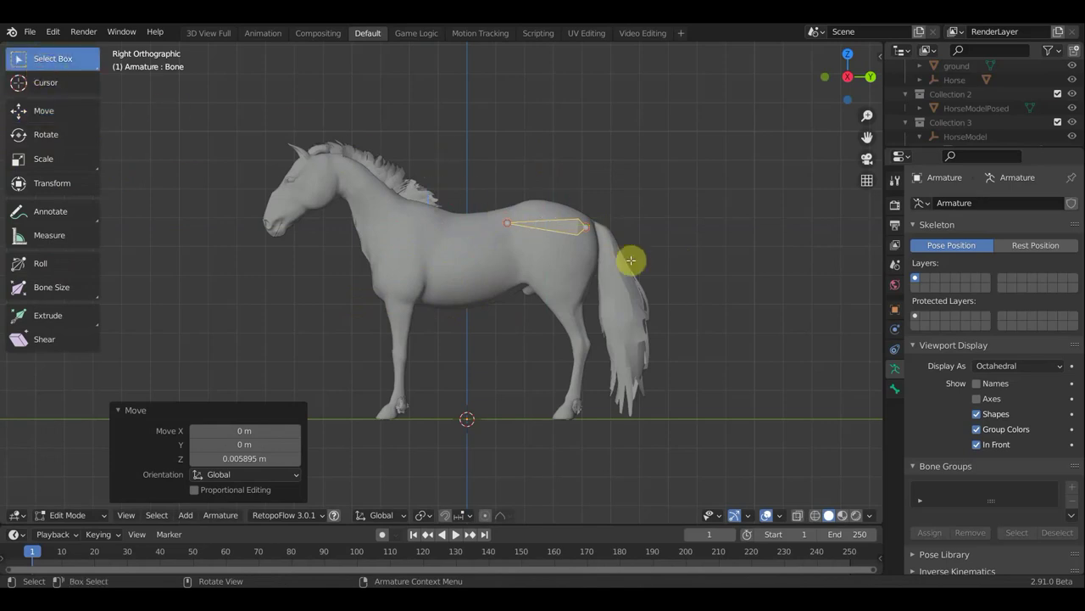
left_click(510, 231)
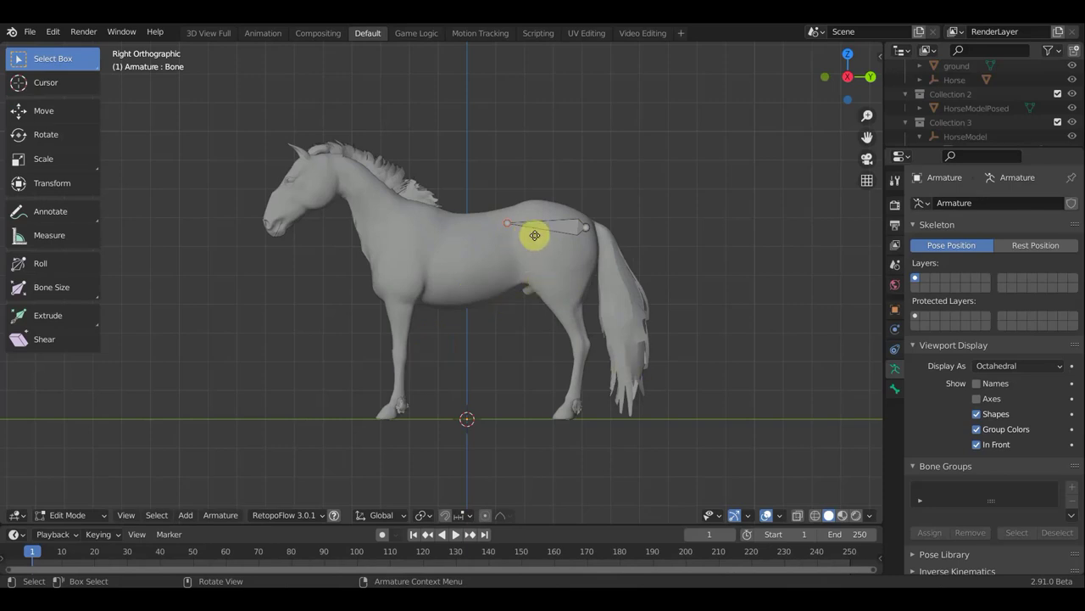
Extrude spine bones forward along the back to the base of the neck
key("e")
left_click(479, 238)
key("e")
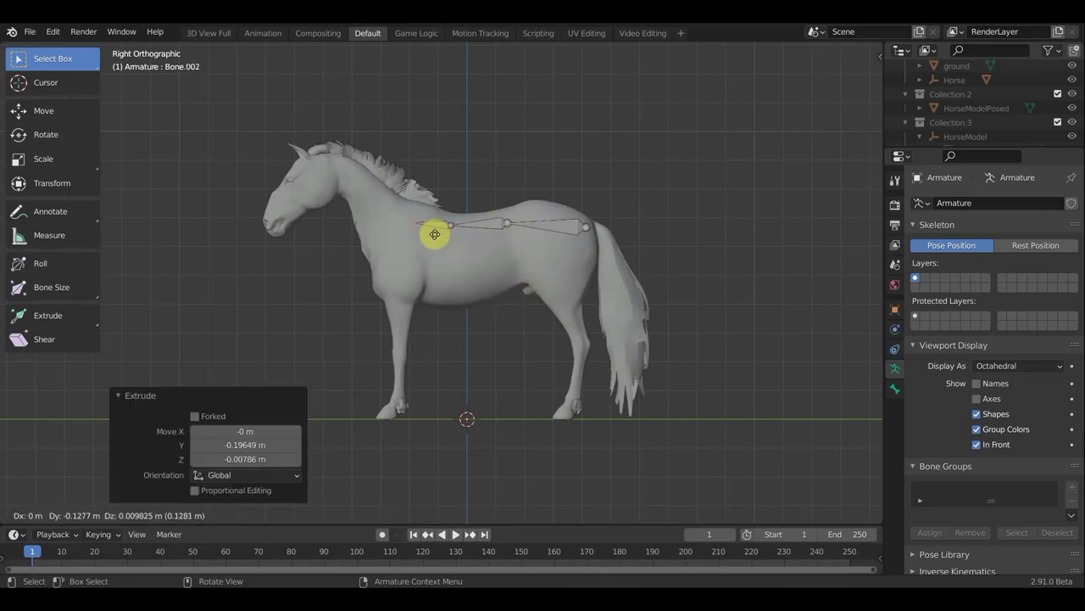
left_click(428, 229)
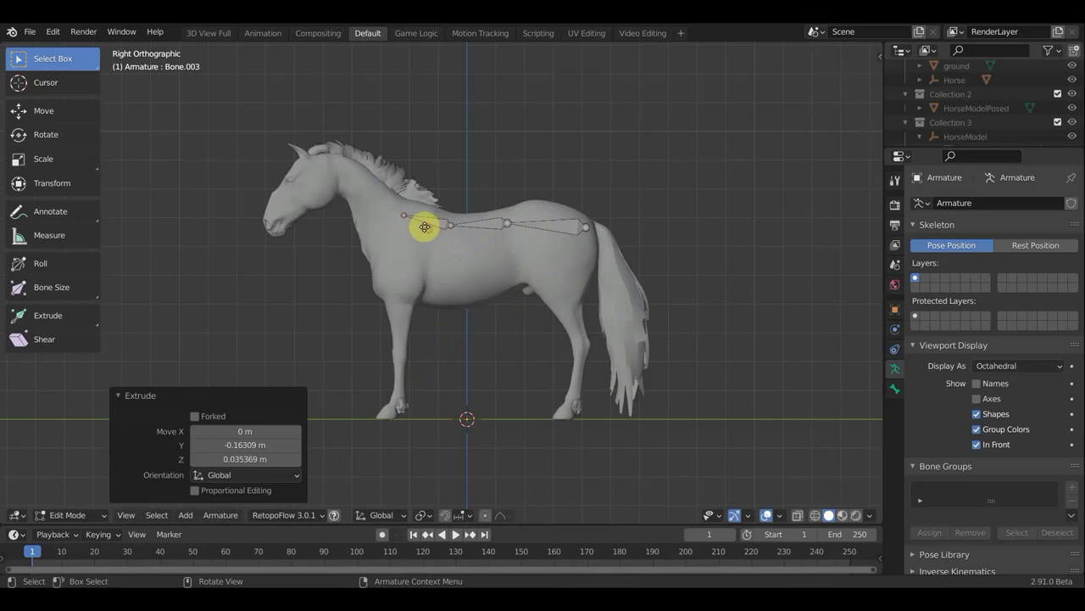
key("e")
left_click(406, 213)
Extrude bones up the neck, over the head and down to the nose
key("e")
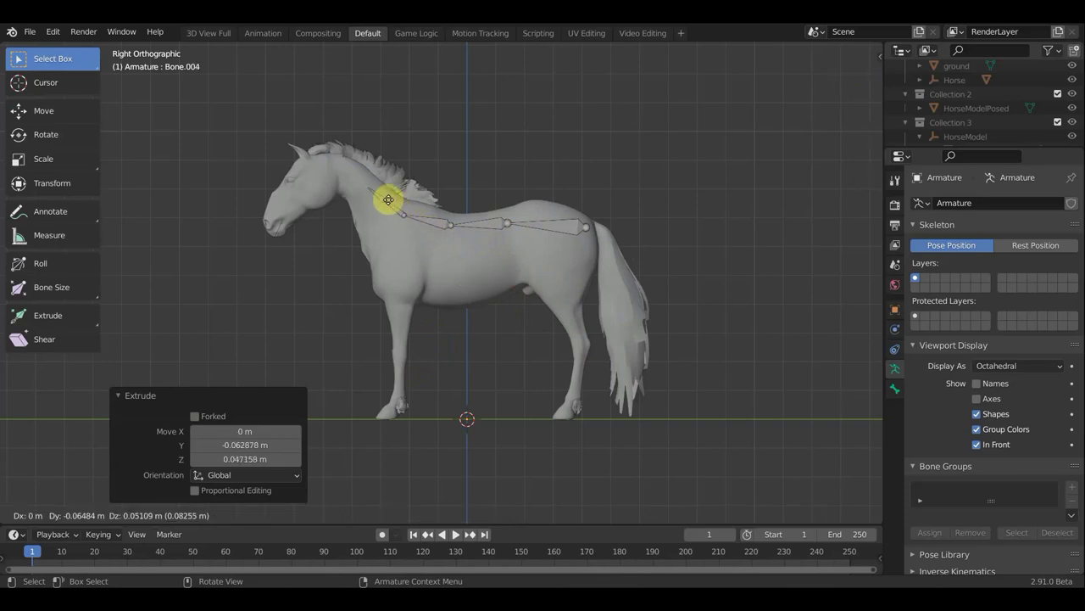
left_click(382, 196)
key("e")
left_click(369, 182)
key("e")
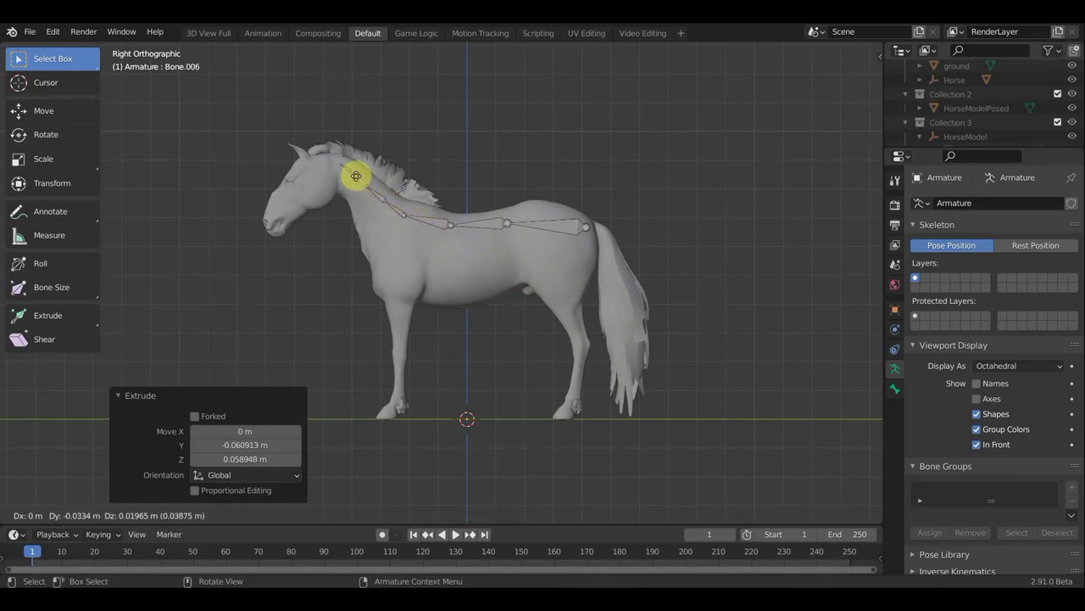
left_click(347, 173)
key("e")
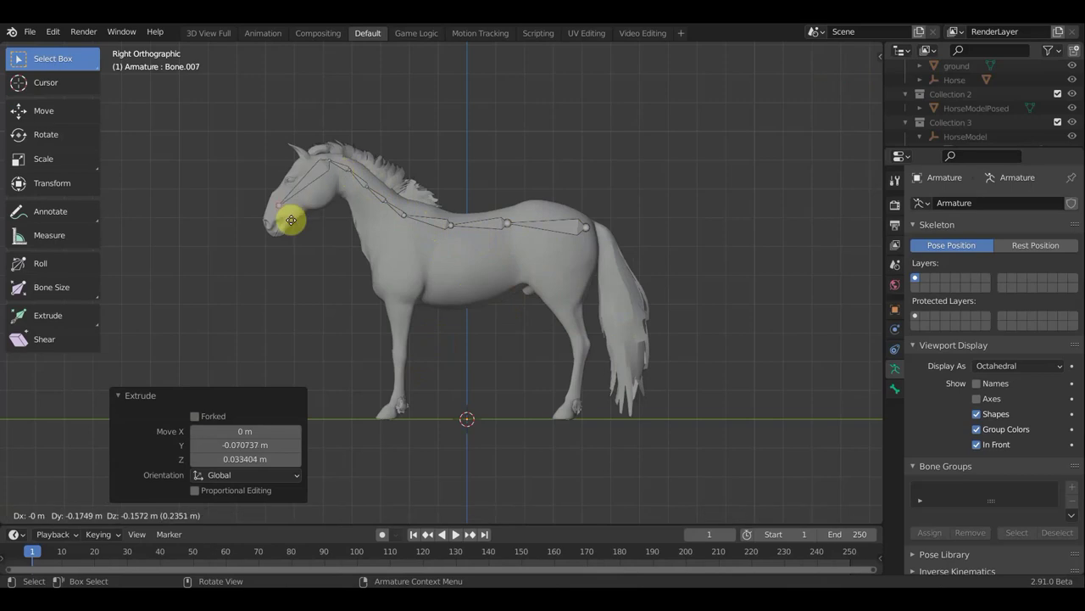
left_click(283, 226)
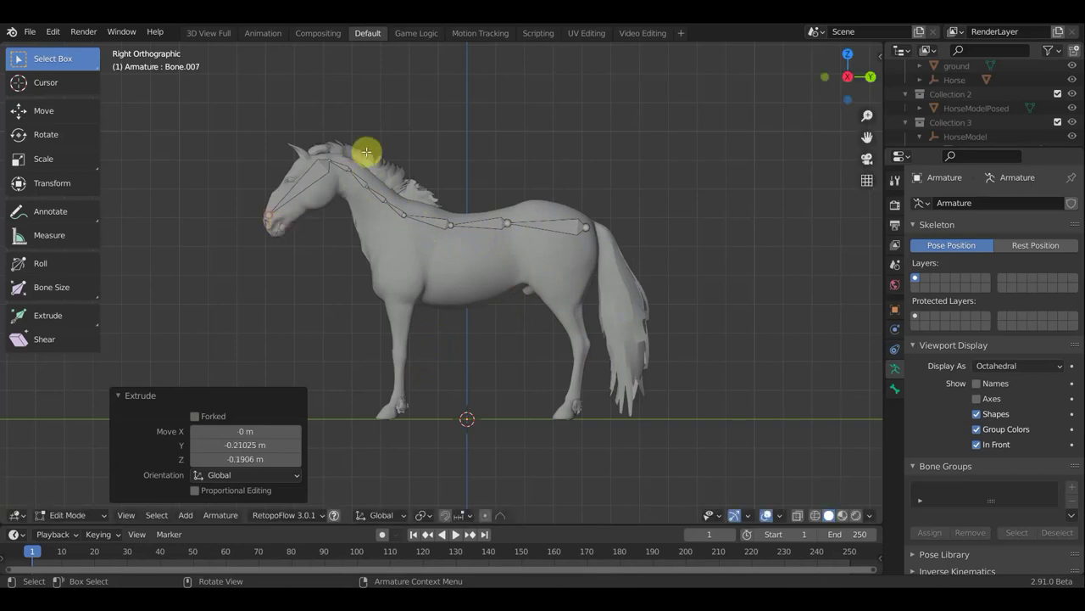
Extrude a short tail-base bone from the rear spine joint and bring up Clear Parent options
left_click(591, 229)
key("e")
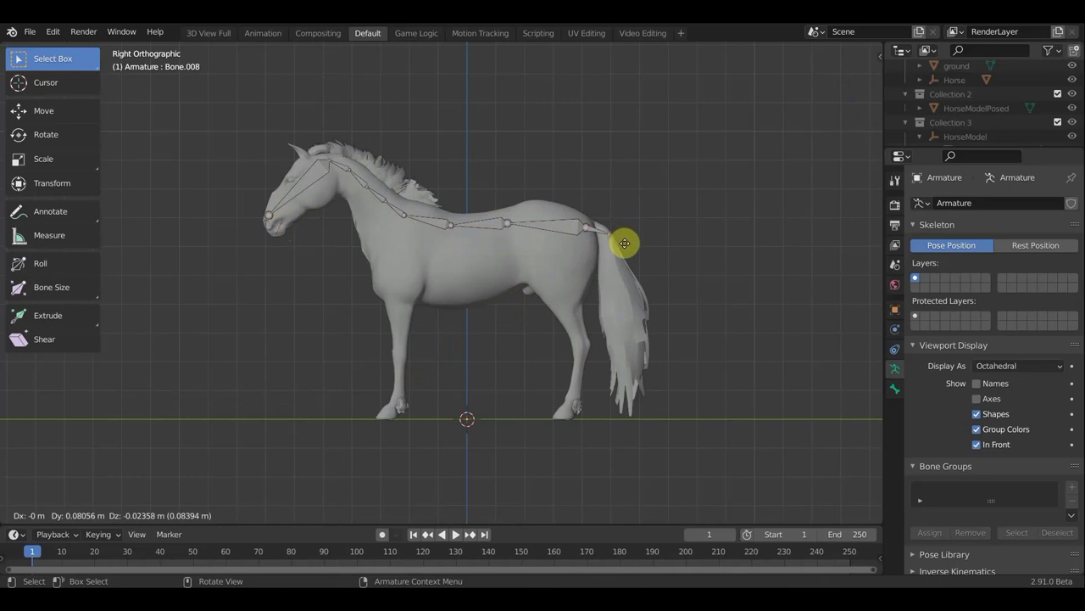
left_click(624, 243)
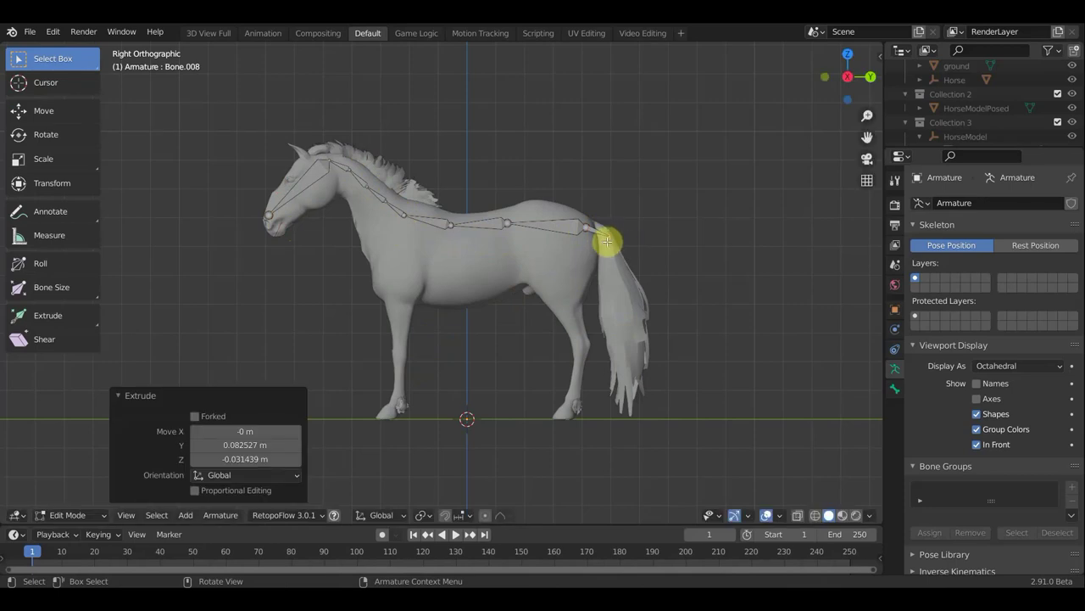
left_click(609, 229)
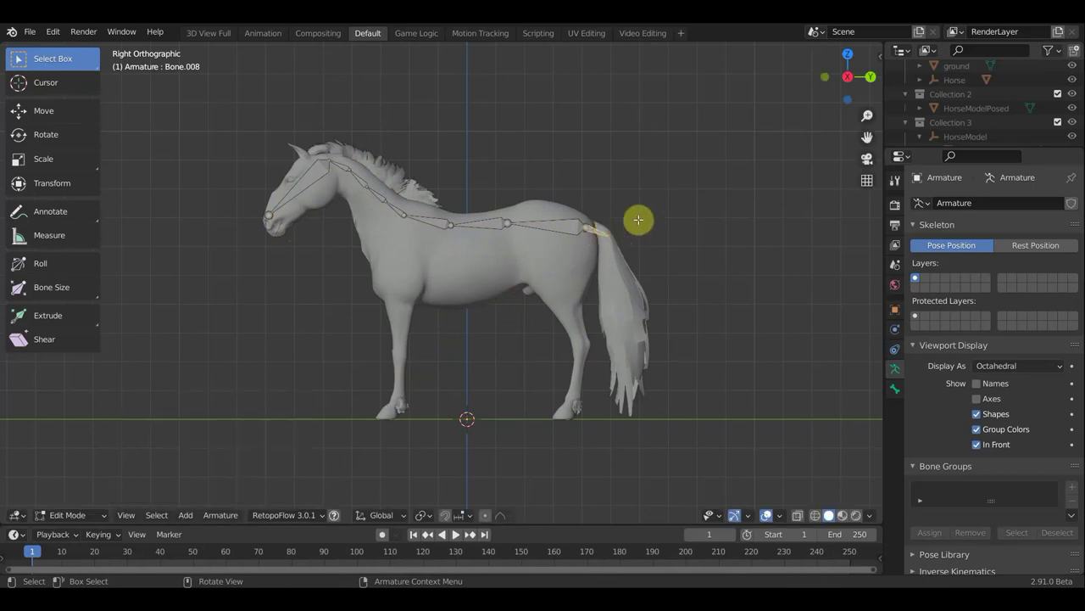
key("alt+p")
Clear the tail bone's parent, then rotate and reposition it at the tail base
left_click(640, 222)
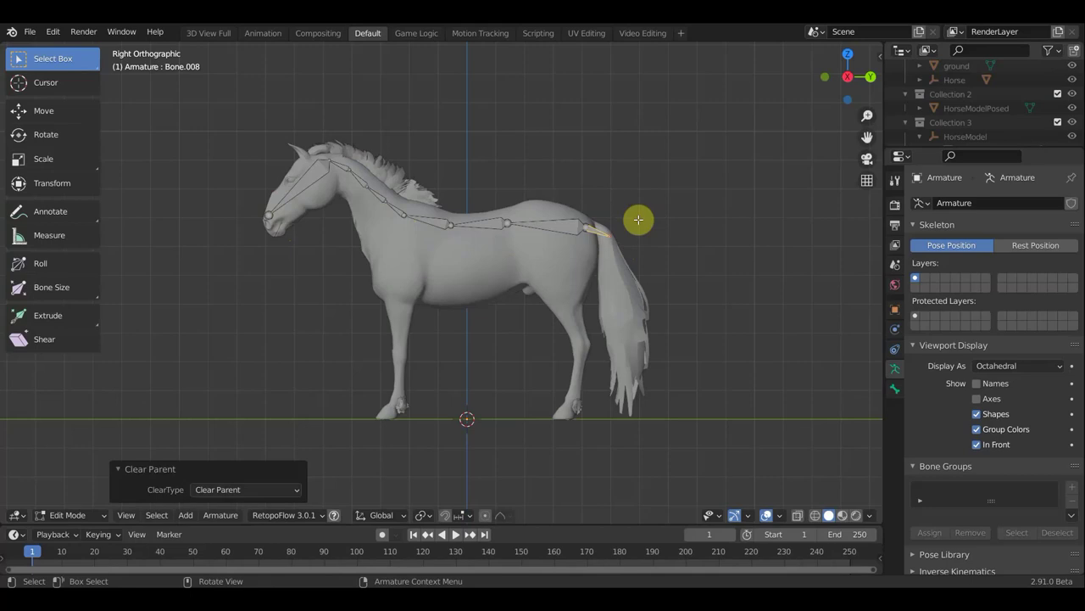
key("g")
left_click(644, 278)
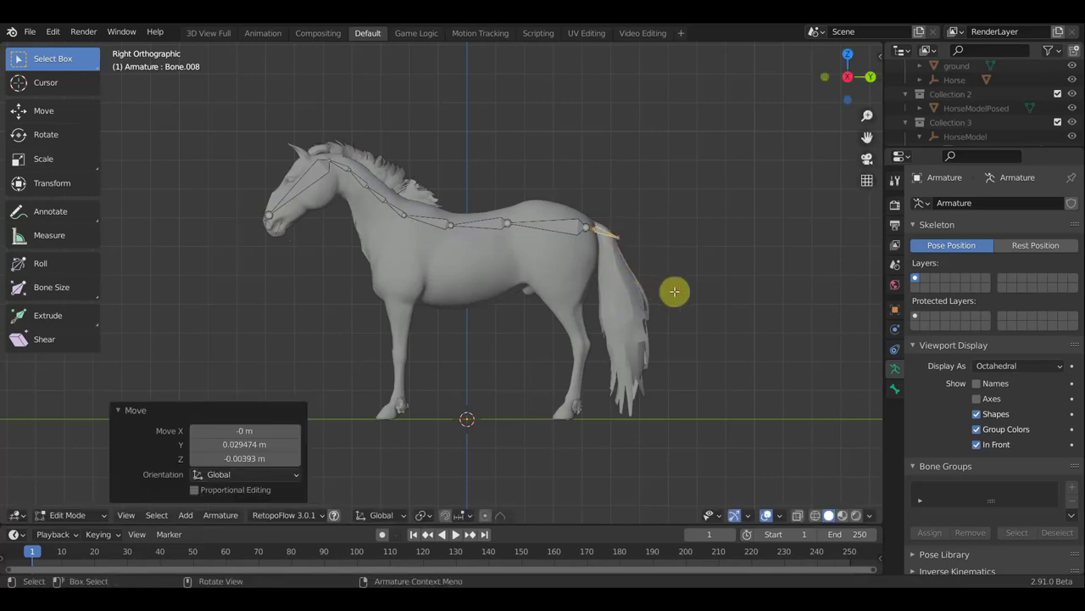
key("r")
left_click(630, 315)
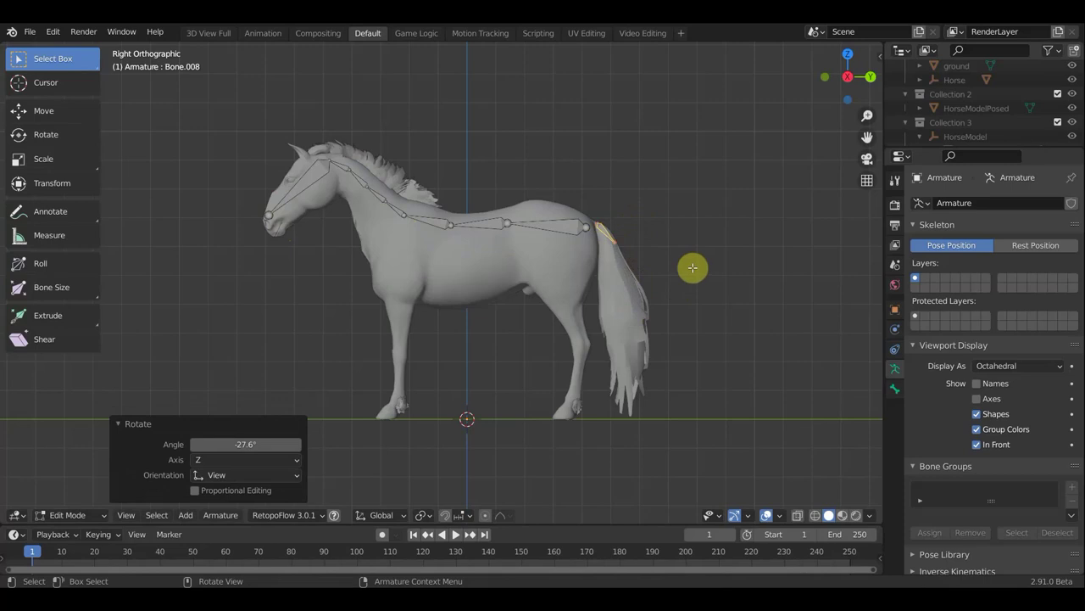
key("g")
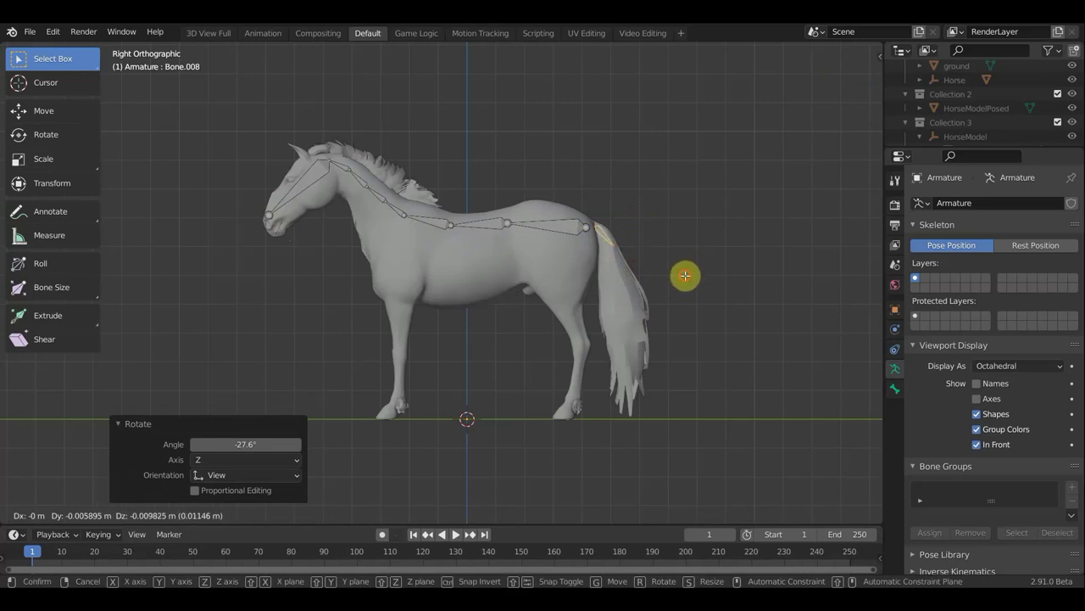
left_click(685, 275)
left_click(626, 266)
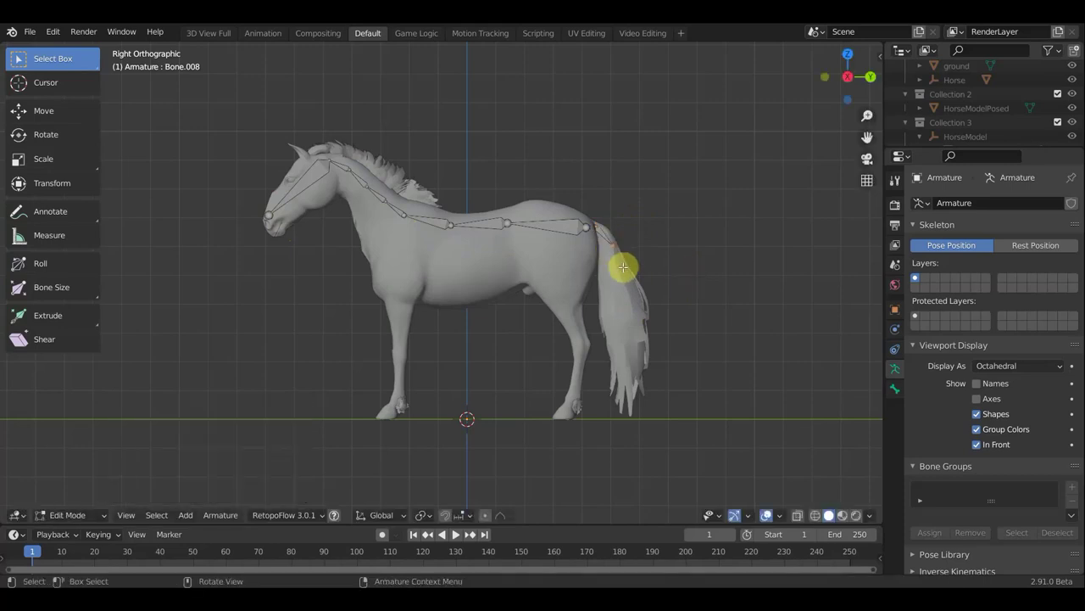
key("g")
left_click(618, 272)
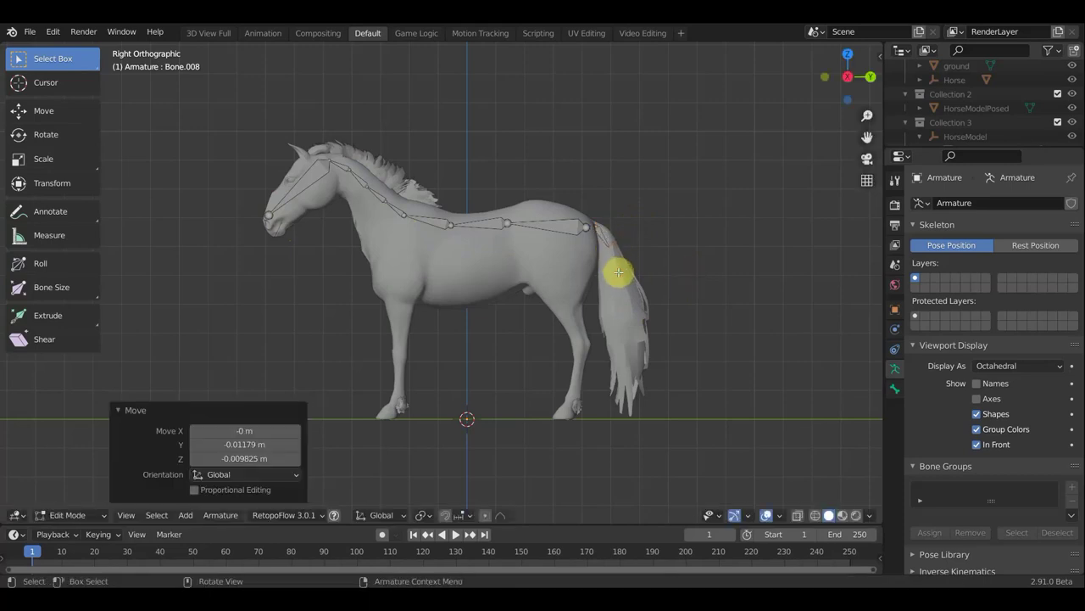
Extrude three bones down the tail to its tip near the ground
key("e")
left_click(623, 310)
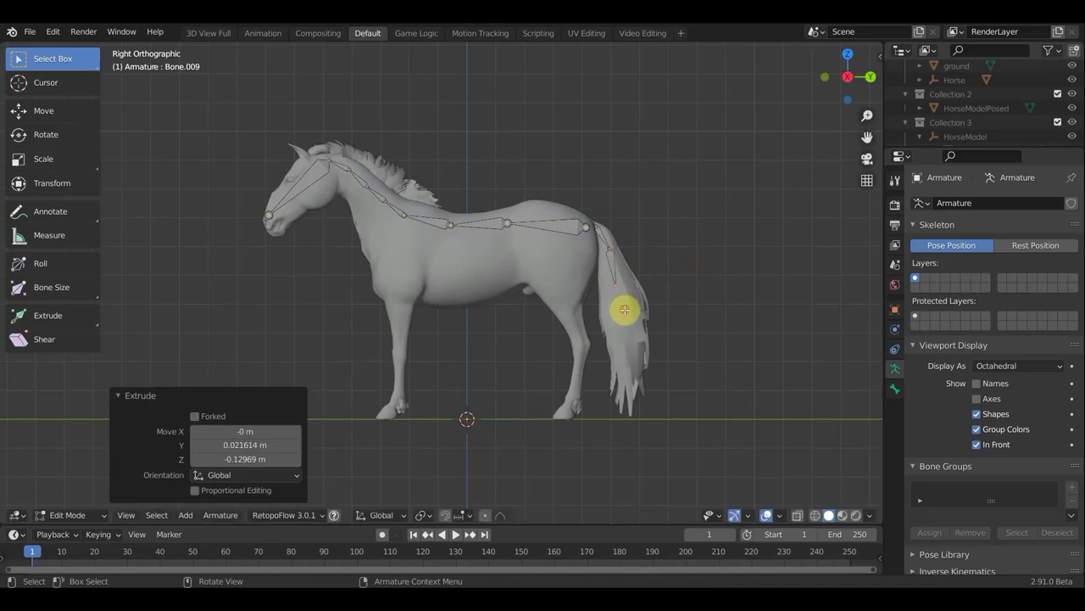
key("e")
left_click(630, 343)
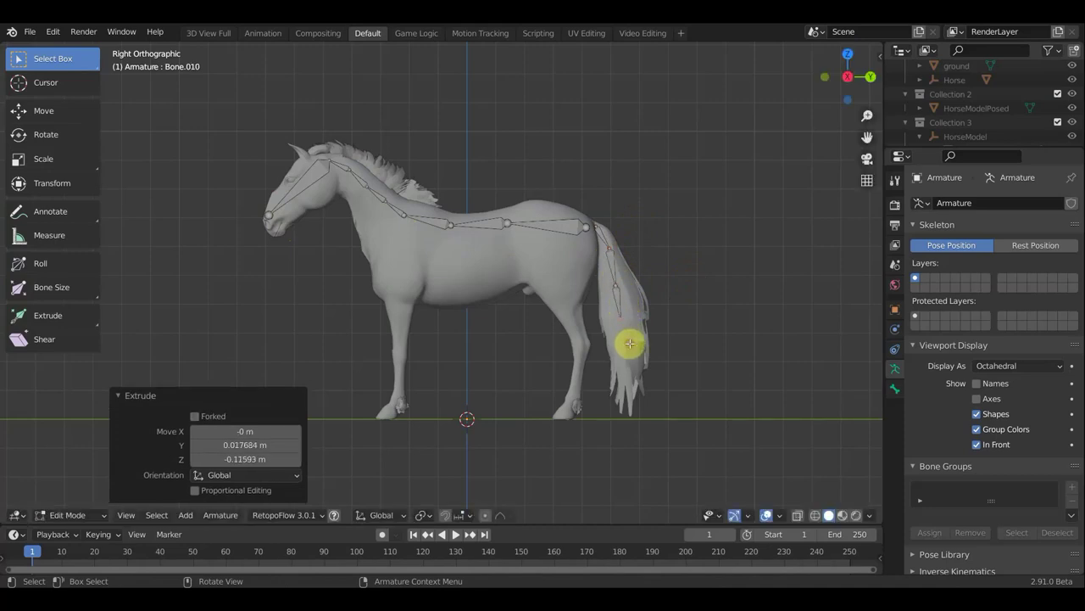
key("e")
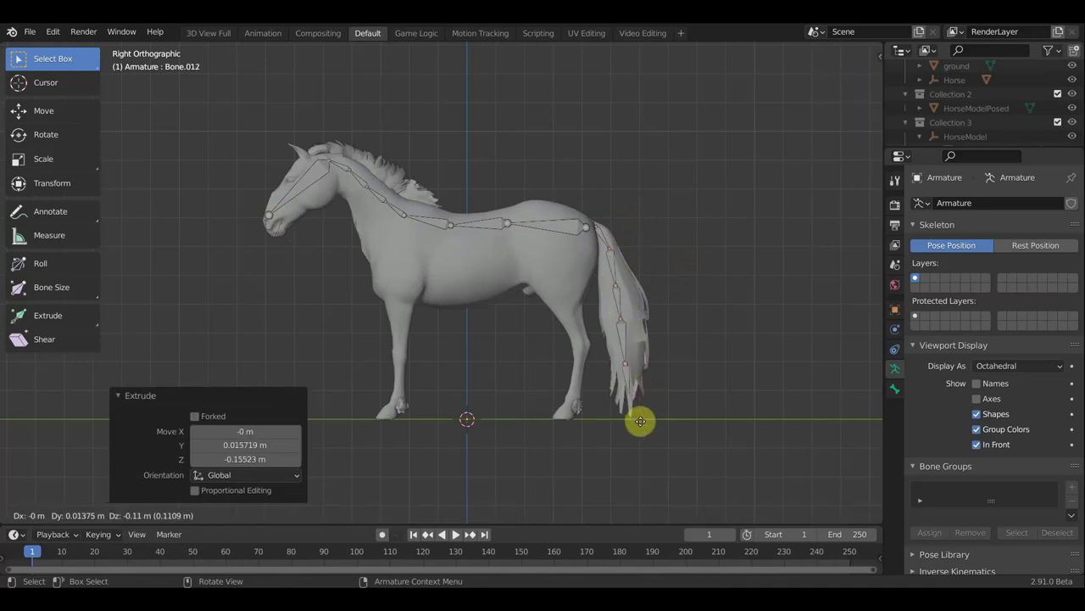
left_click(641, 433)
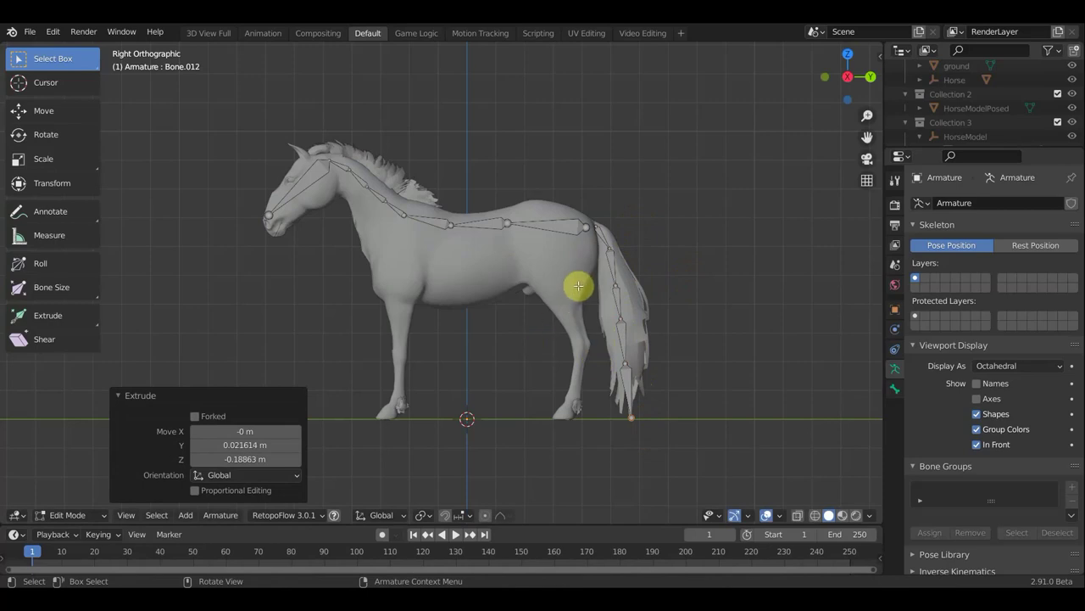
left_click(597, 237)
Parent the tail chain to the rear back bone with Keep Offset and extrude a shoulder bone from the neck base
left_click(572, 227)
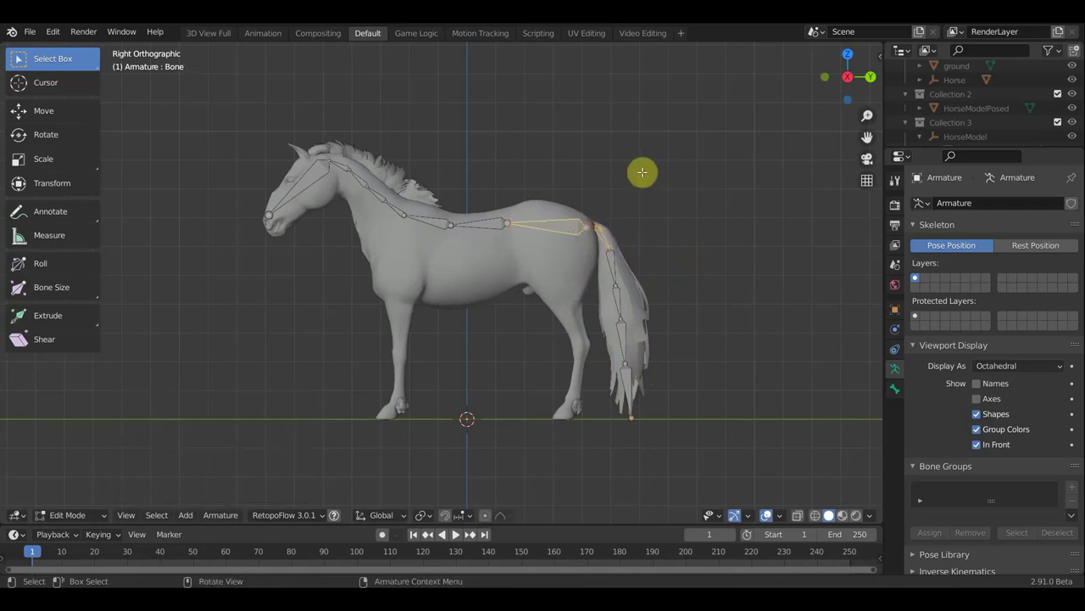
key("ctrl+p")
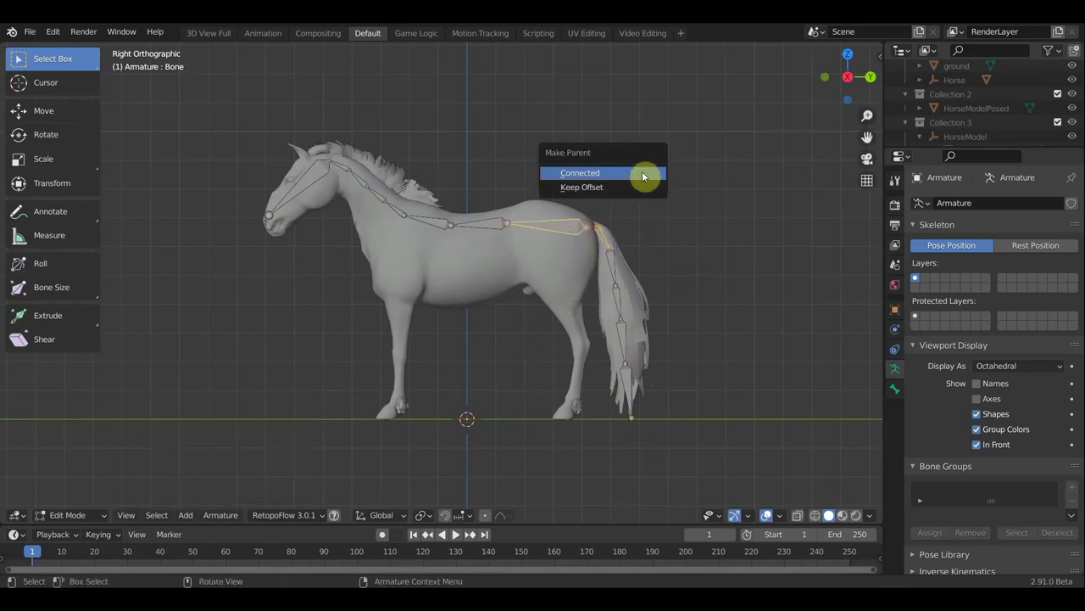
left_click(622, 187)
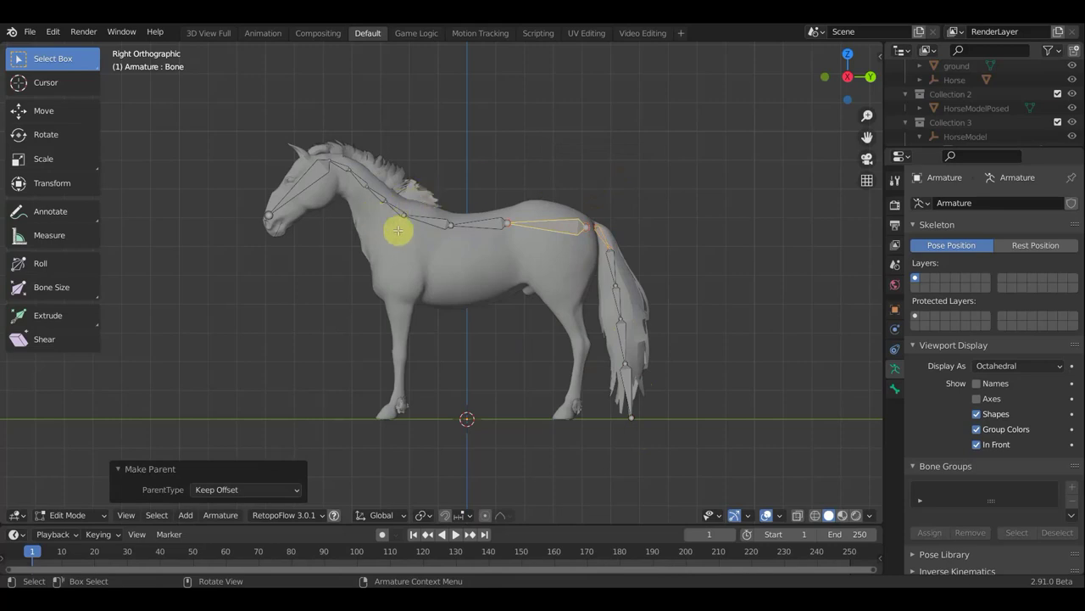
left_click(406, 226)
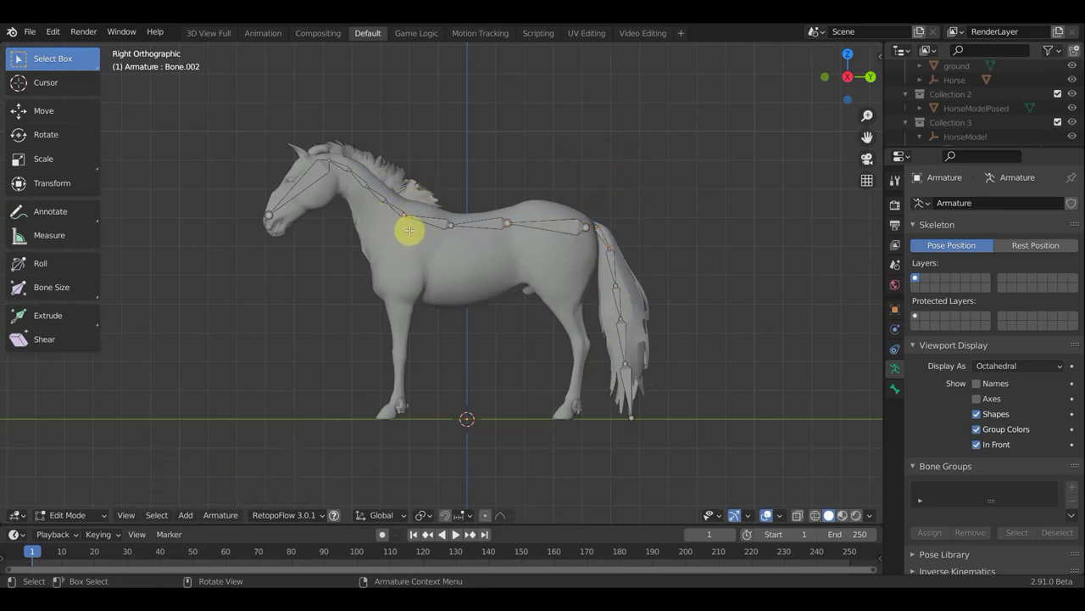
mouse_move(411, 230)
left_mouse_down()
mouse_move(389, 262)
mouse_move(399, 302)
left_mouse_up()
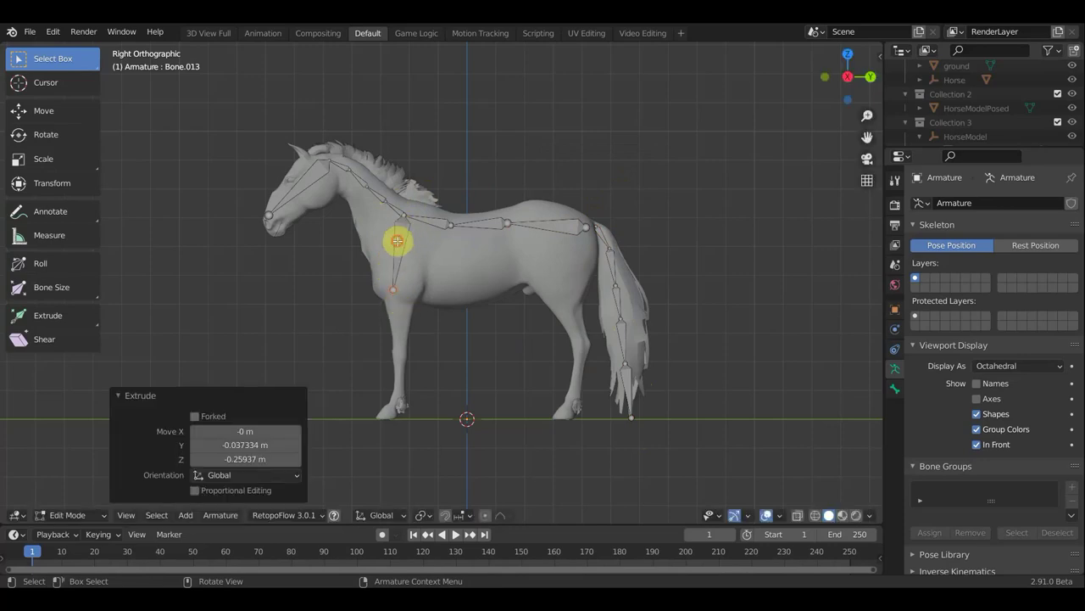
Finish the shoulder bone on the chest and clear its parent
left_click(392, 292)
left_click(407, 215, "shift")
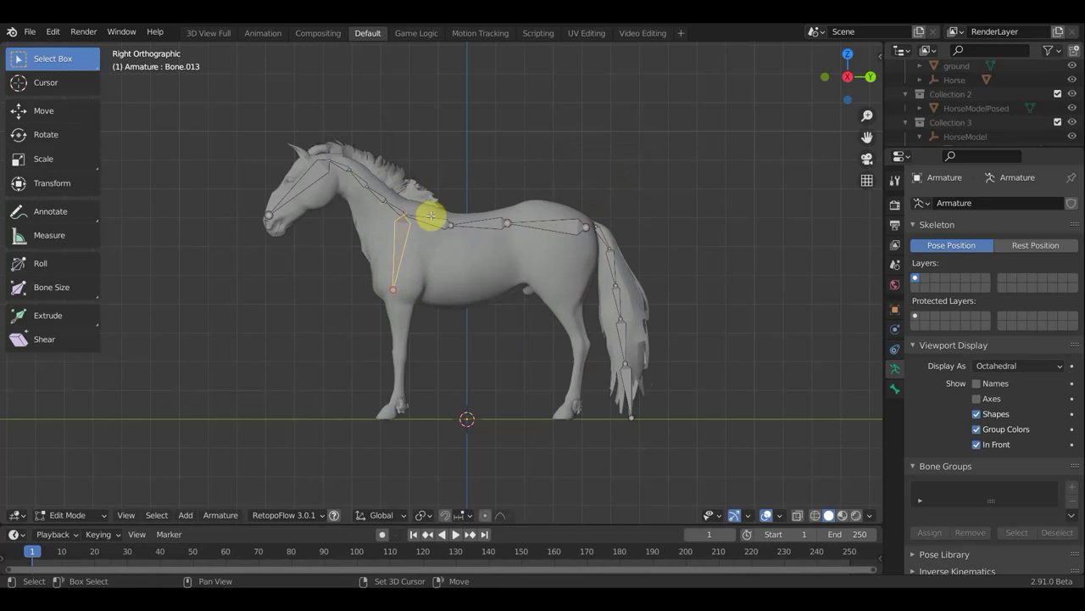
key("alt+p")
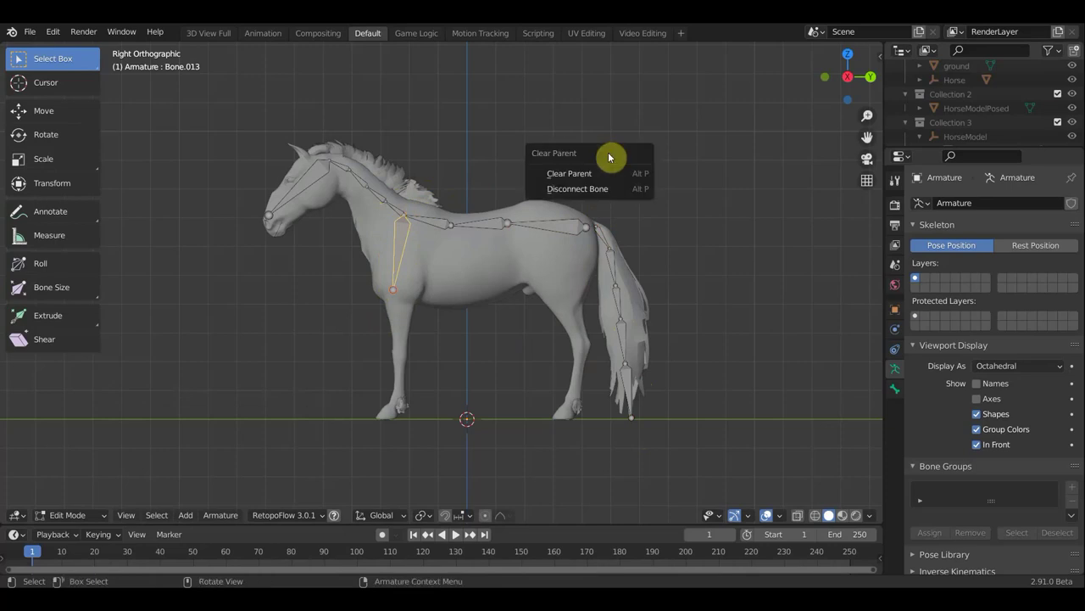
left_click(587, 173)
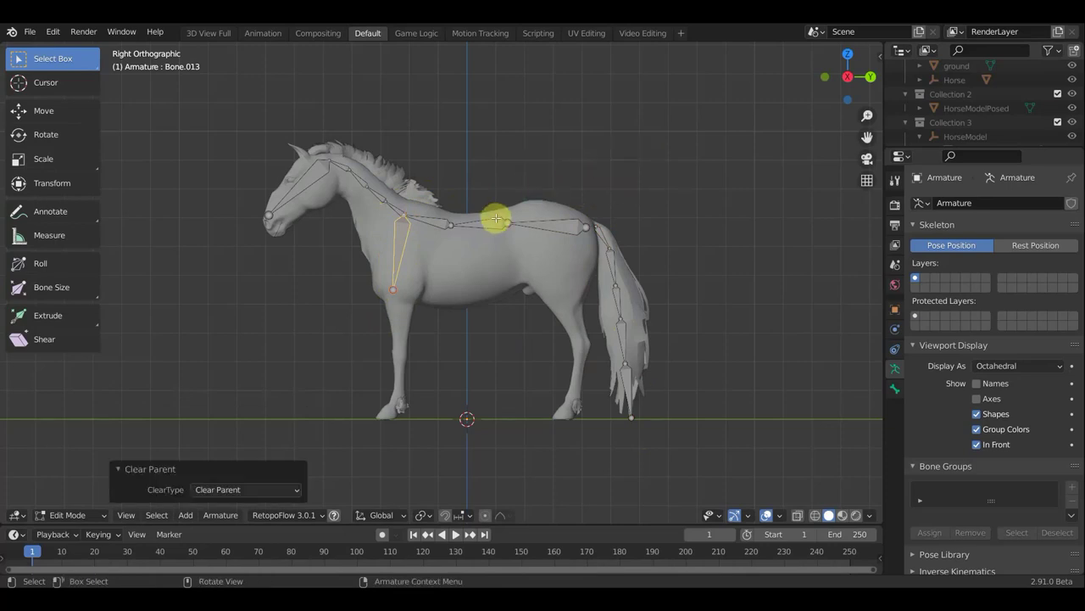
In Front view, slide the shoulder bone out along X to the horse's side
middle_click_drag(526, 245, 611, 250)
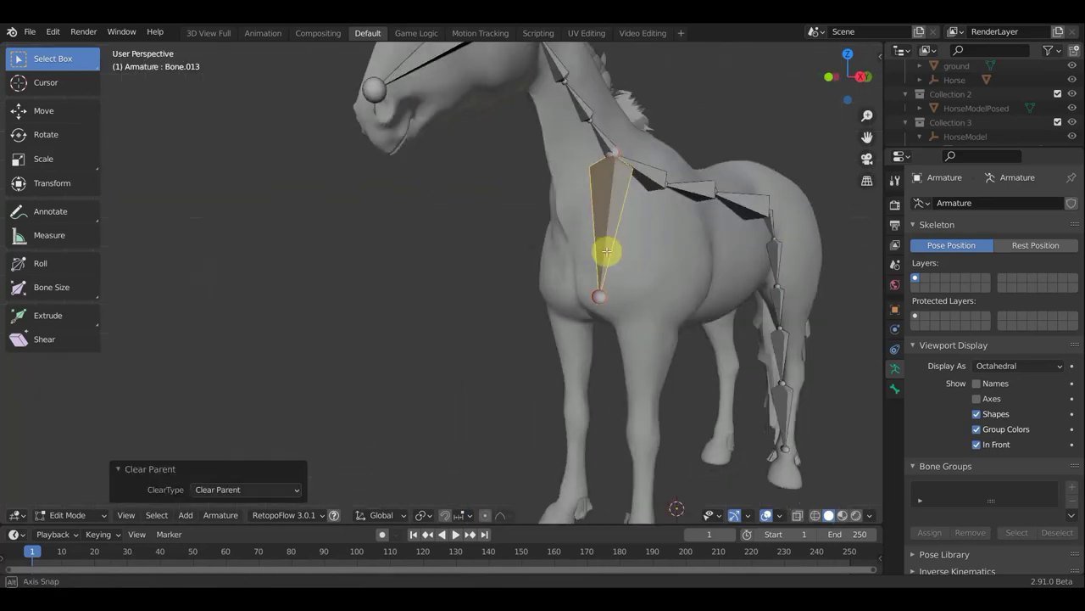
key("KP_5")
key("KP_1")
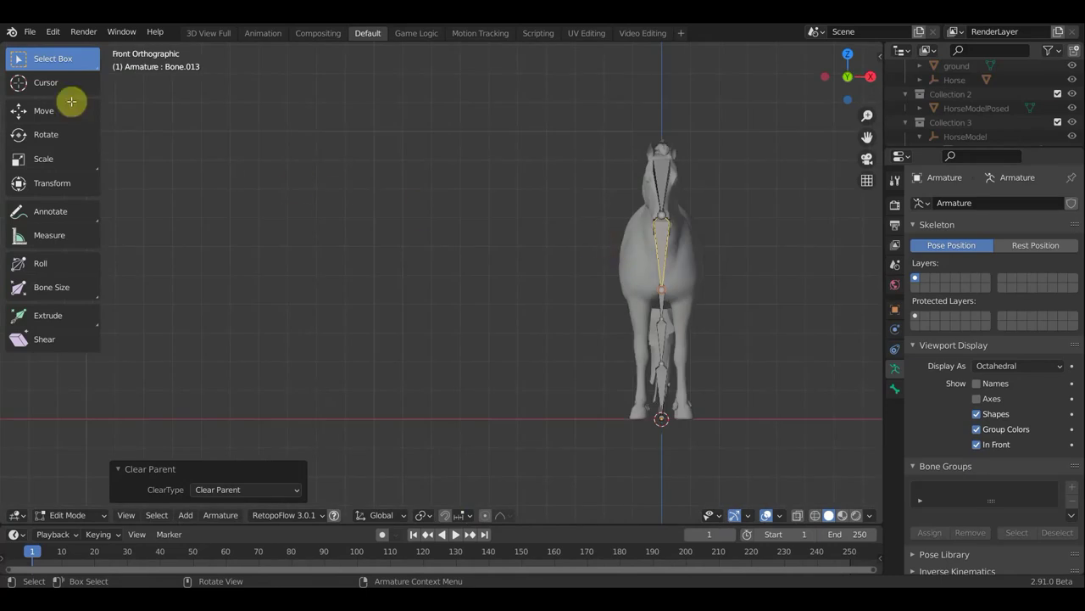
left_click(45, 110)
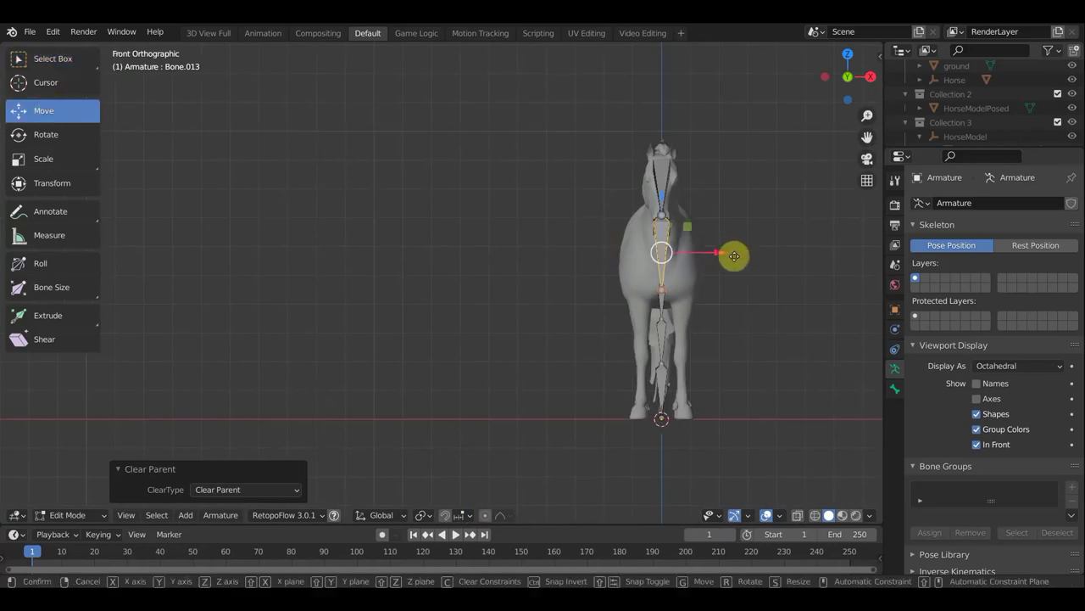
left_click_drag(734, 255, 748, 260)
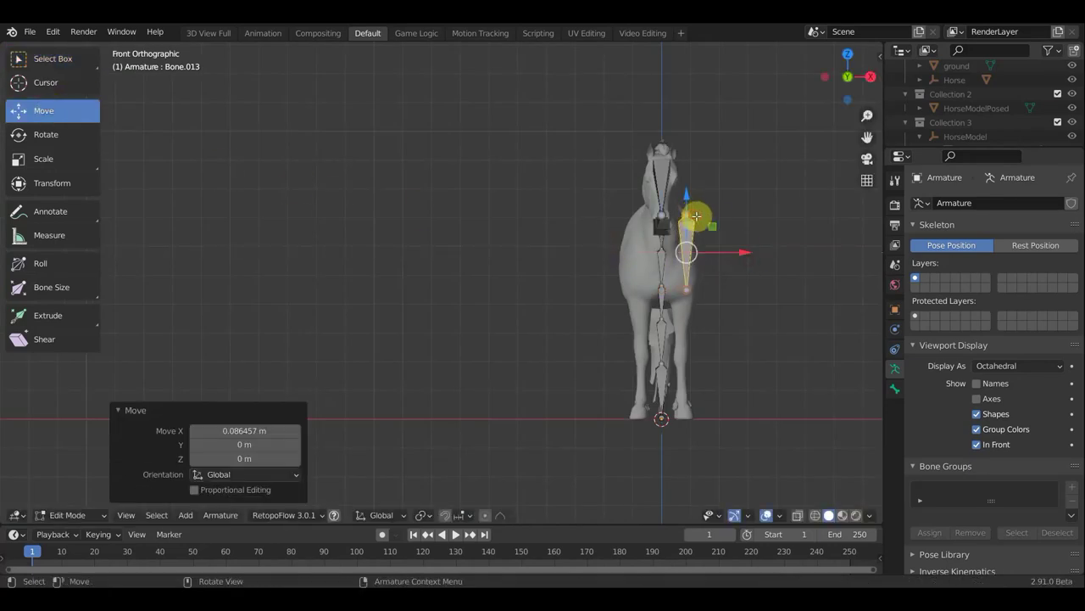
key("g")
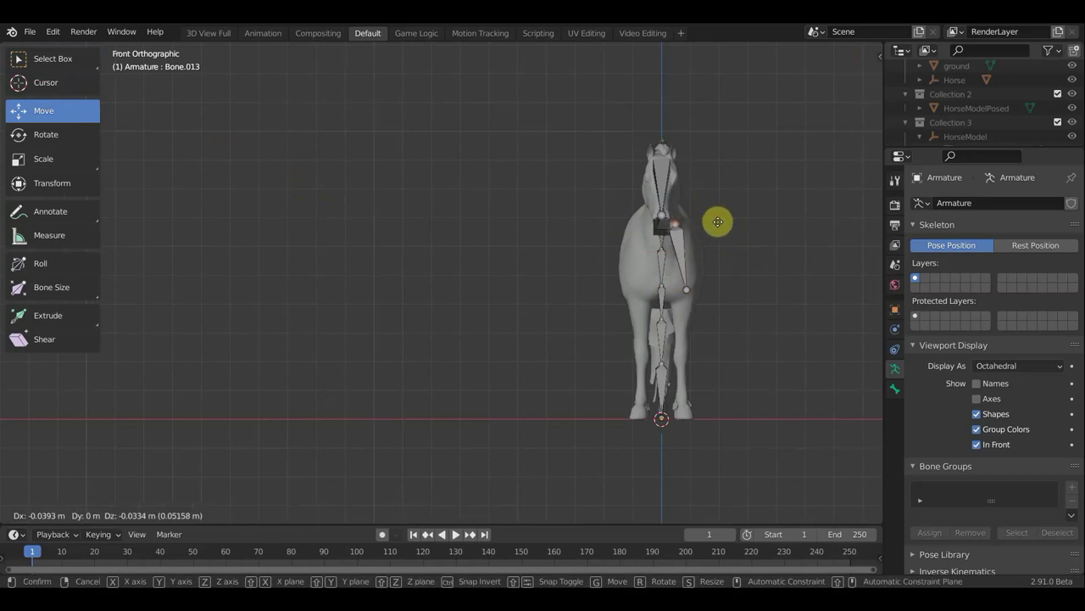
left_click(718, 222)
In Right side view, move the shoulder bone's top joint near the withers
middle_click_drag(761, 262, 545, 274)
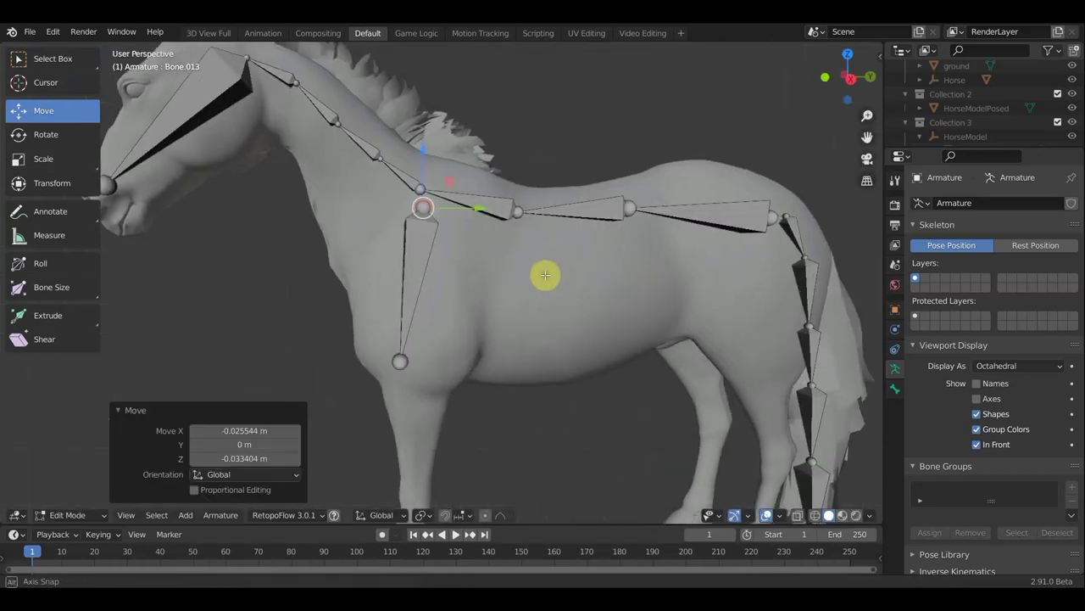
scroll(546, 270, "down", 4)
key("KP_3")
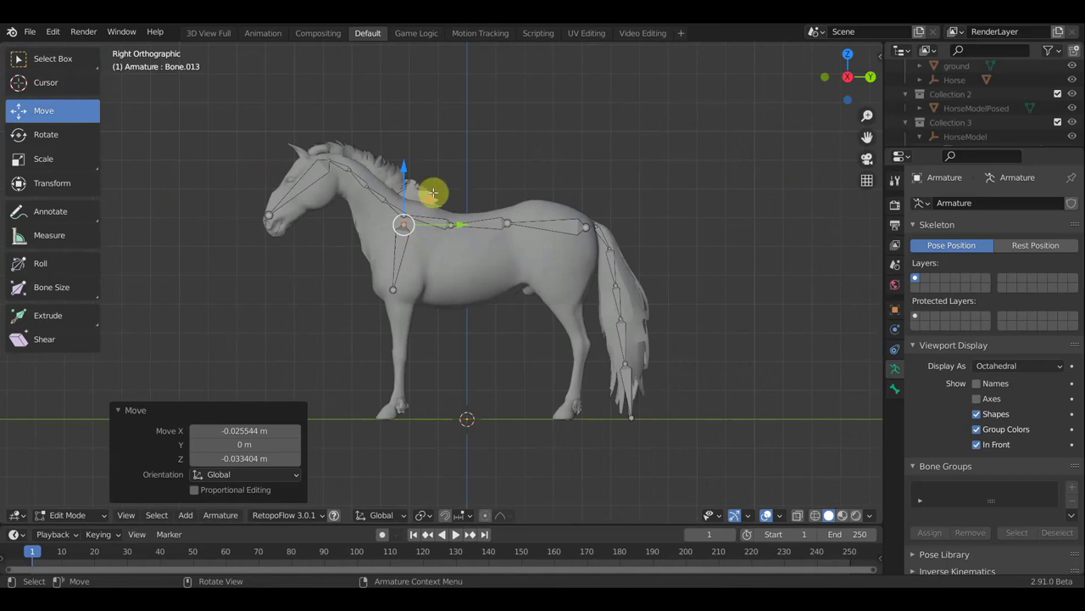
key("g")
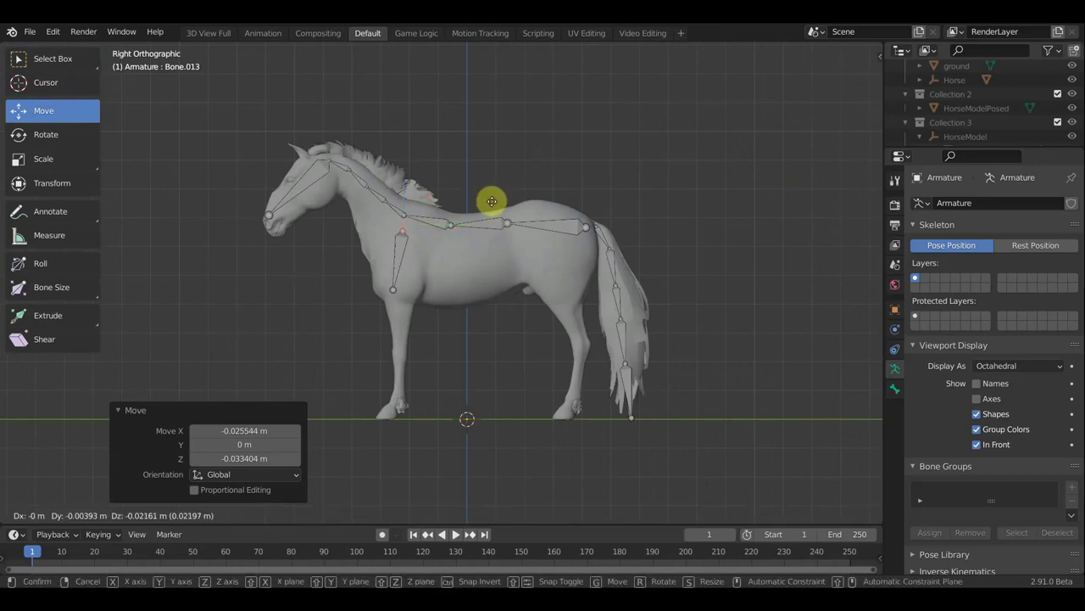
left_click(490, 209)
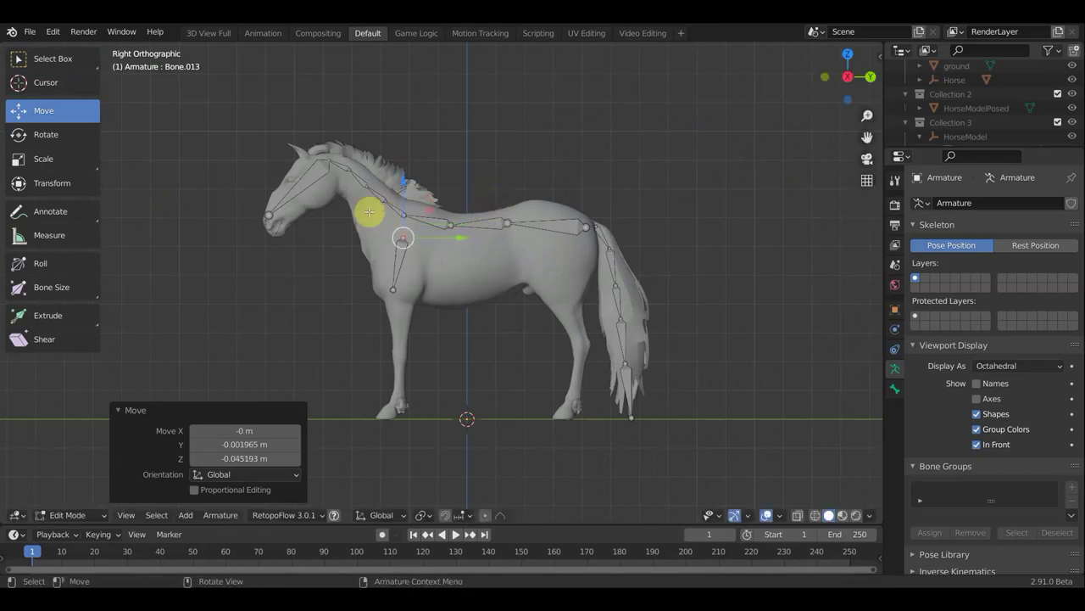
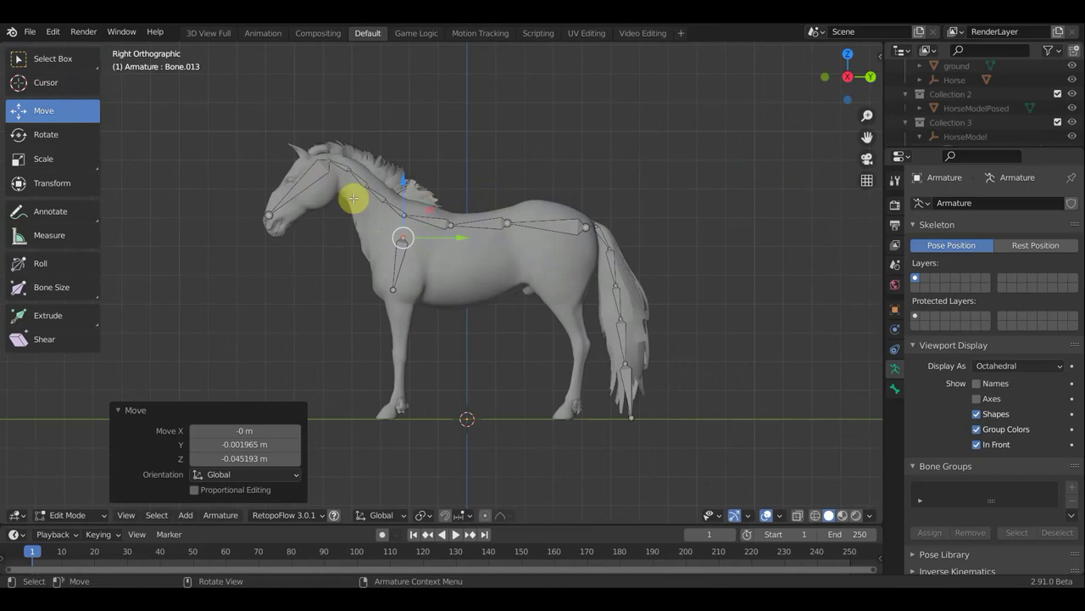
Extrude two new bones down the front leg so the chain ends at the hoof
left_click(396, 292)
key("e")
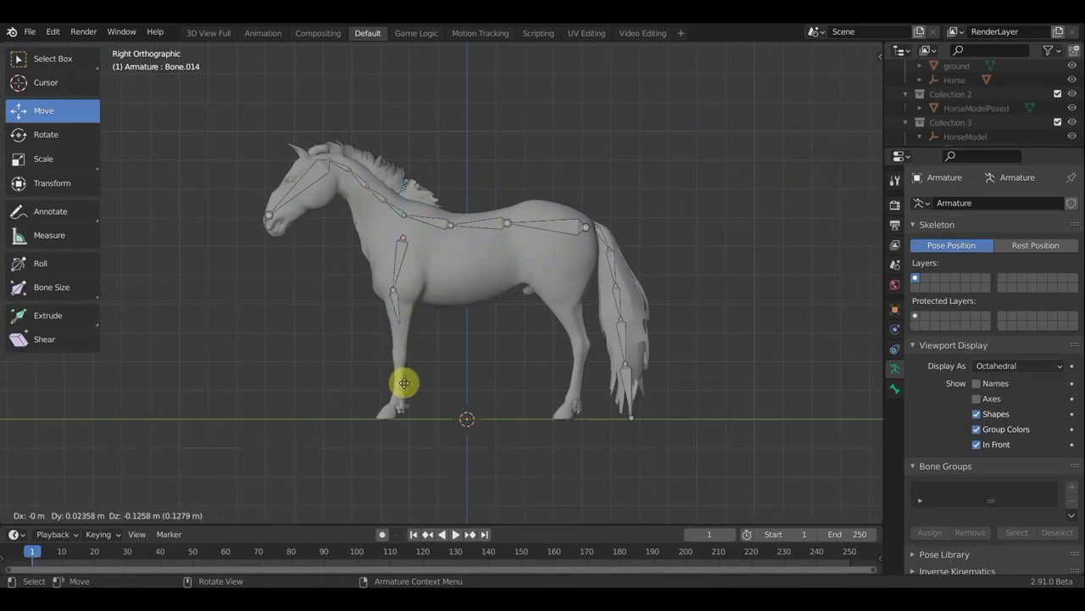
left_click(402, 396)
key("e")
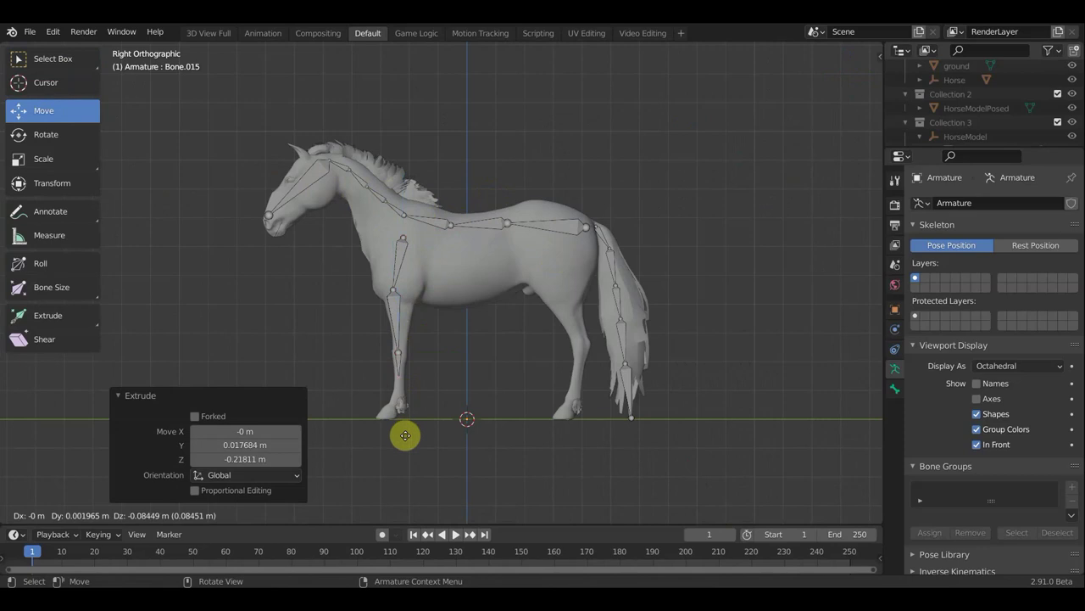
right_click(406, 447)
key("e")
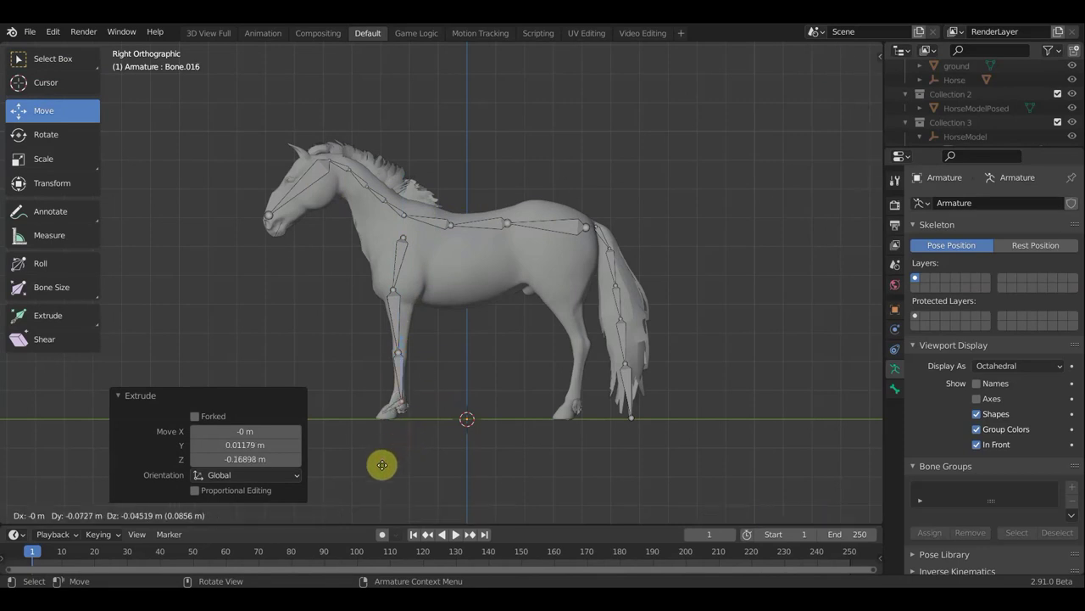
left_click(388, 466)
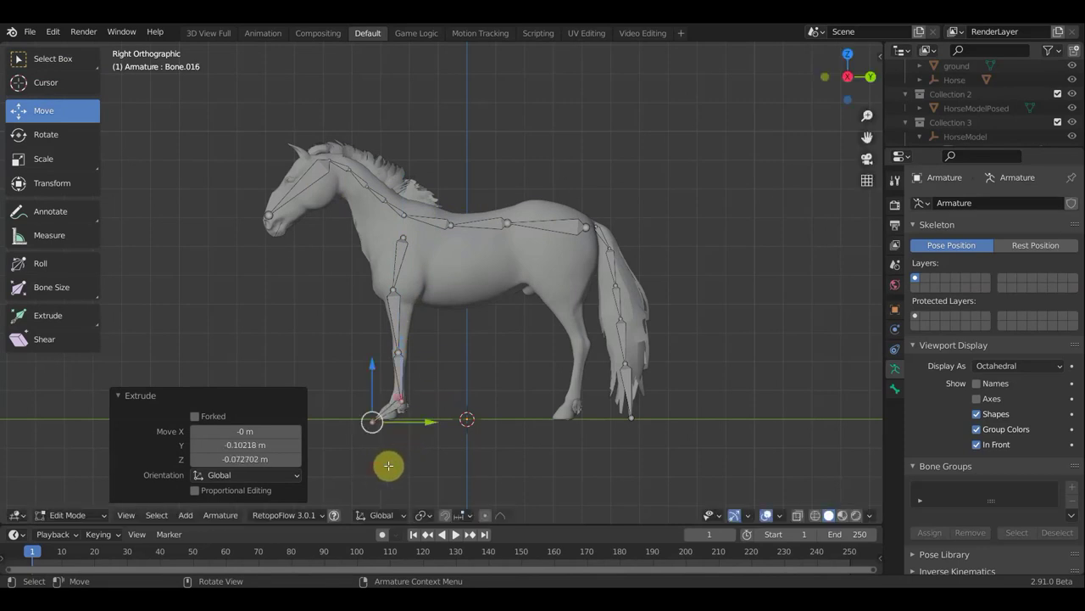
Extrude a forward foot bone from the lower front-leg joint and clear its parent
left_click(402, 407)
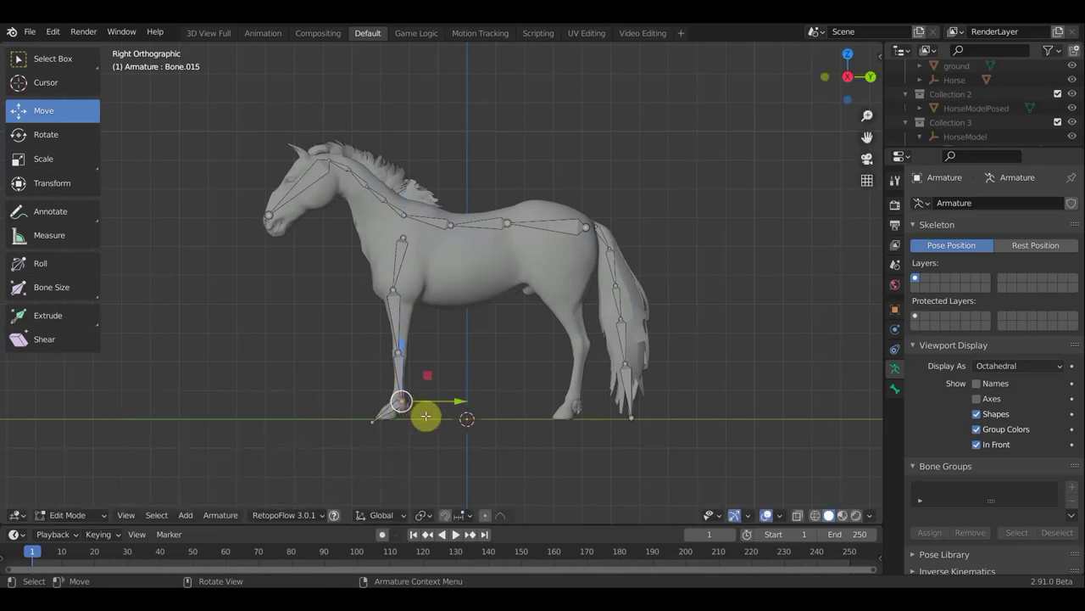
key("e")
left_click(467, 429)
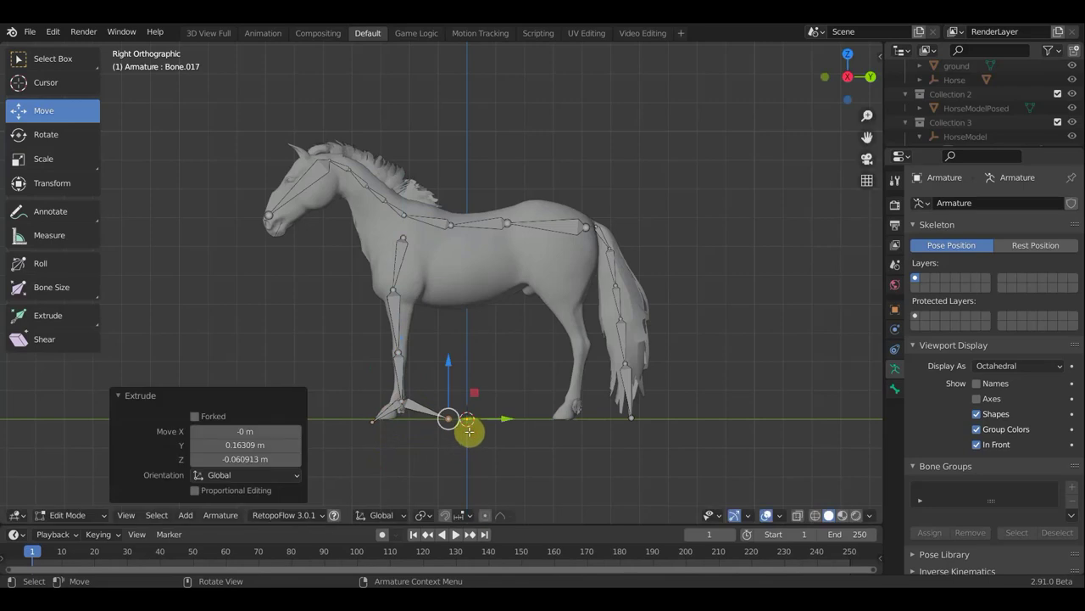
left_click(416, 407)
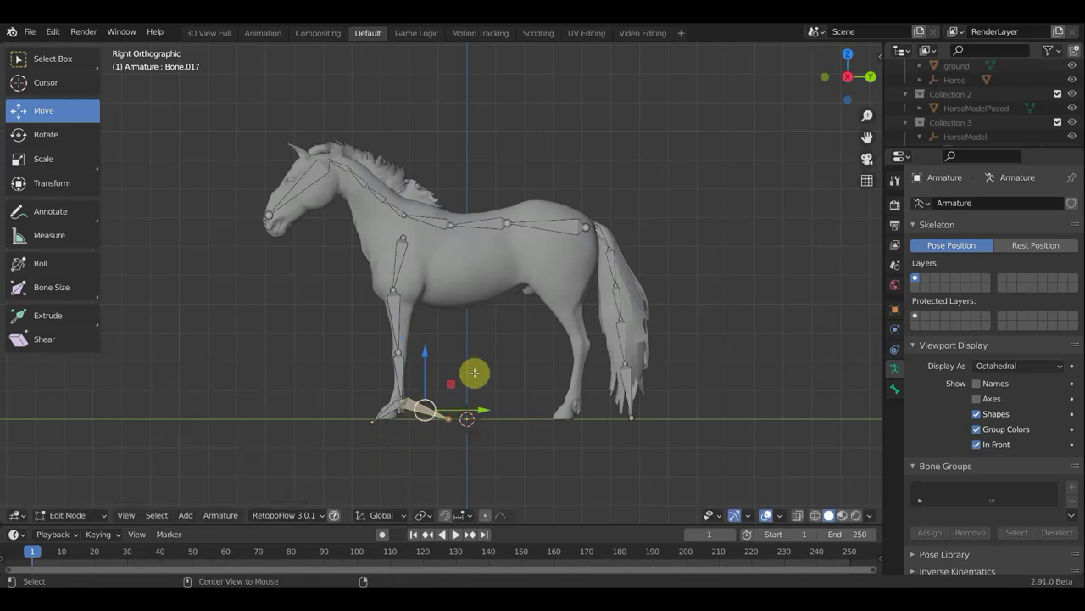
key("alt+p")
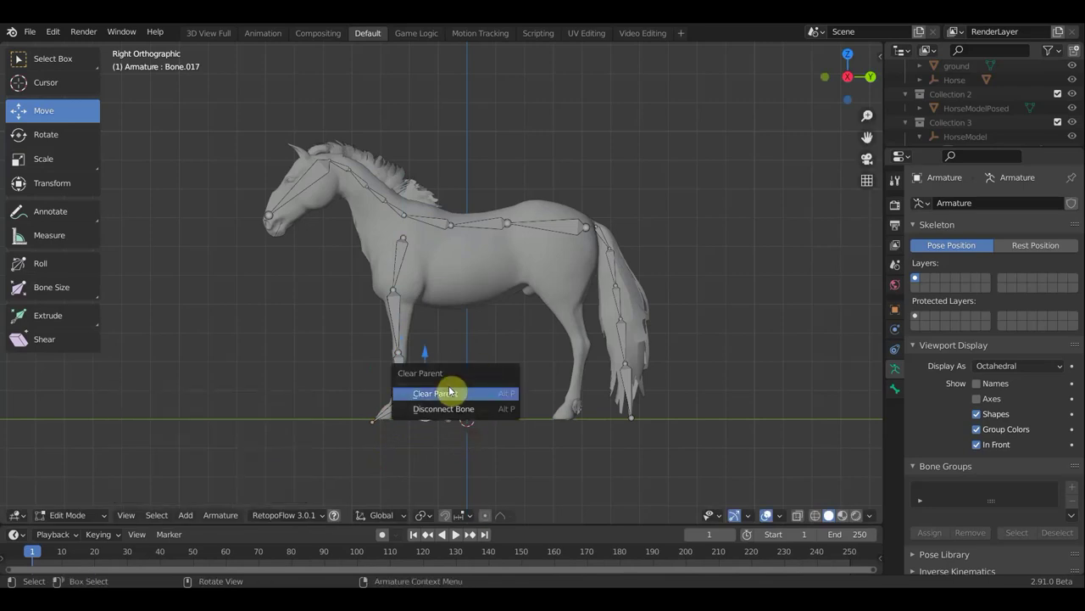
left_click(452, 398)
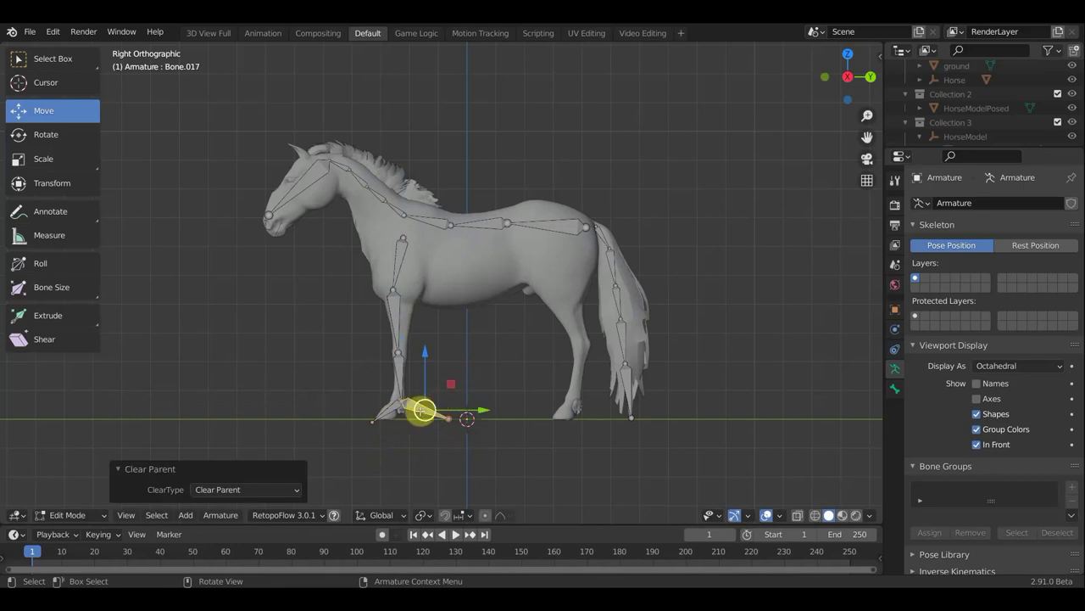
Re-parent the foot bone to the hoof bone with Keep Offset, then box-select the front-leg bones
scroll(491, 386, "up", 3)
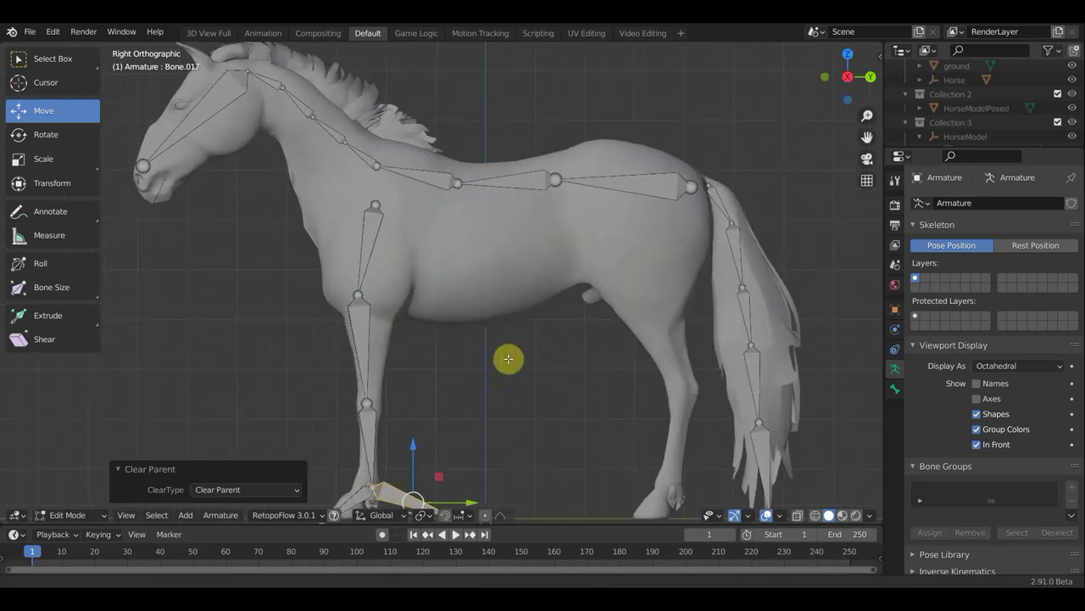
middle_click_drag(507, 358, 534, 274, "shift")
left_click(393, 400)
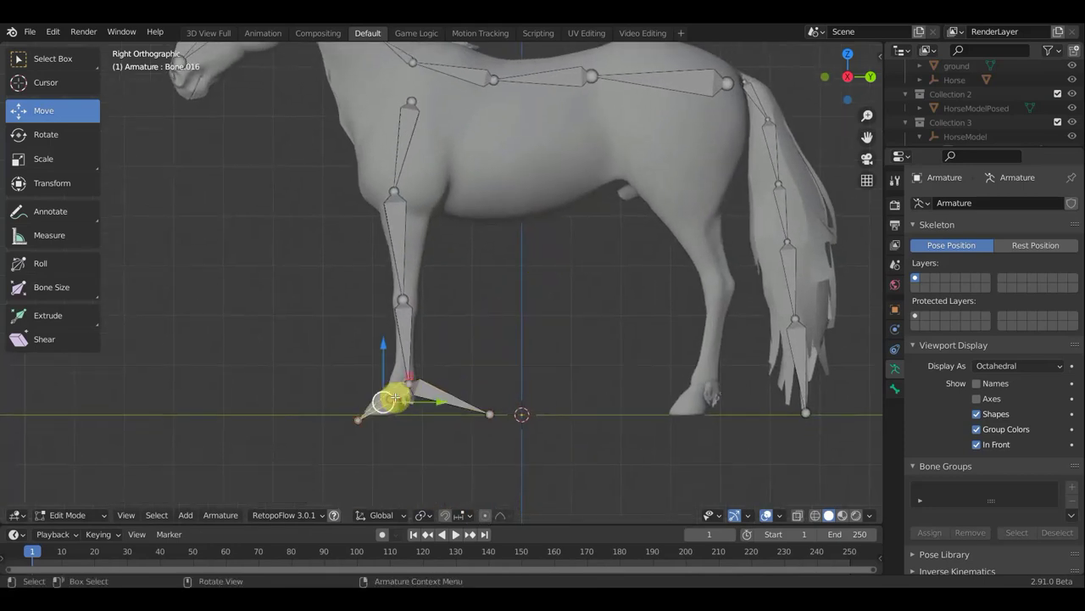
key("ctrl+p")
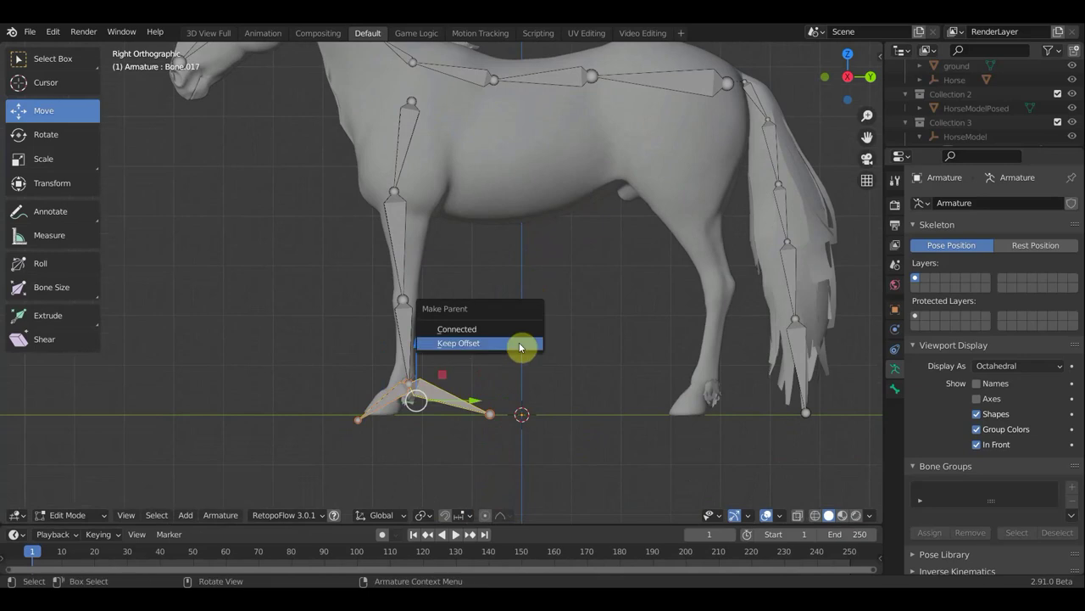
left_click(519, 341)
scroll(542, 342, "down", 2)
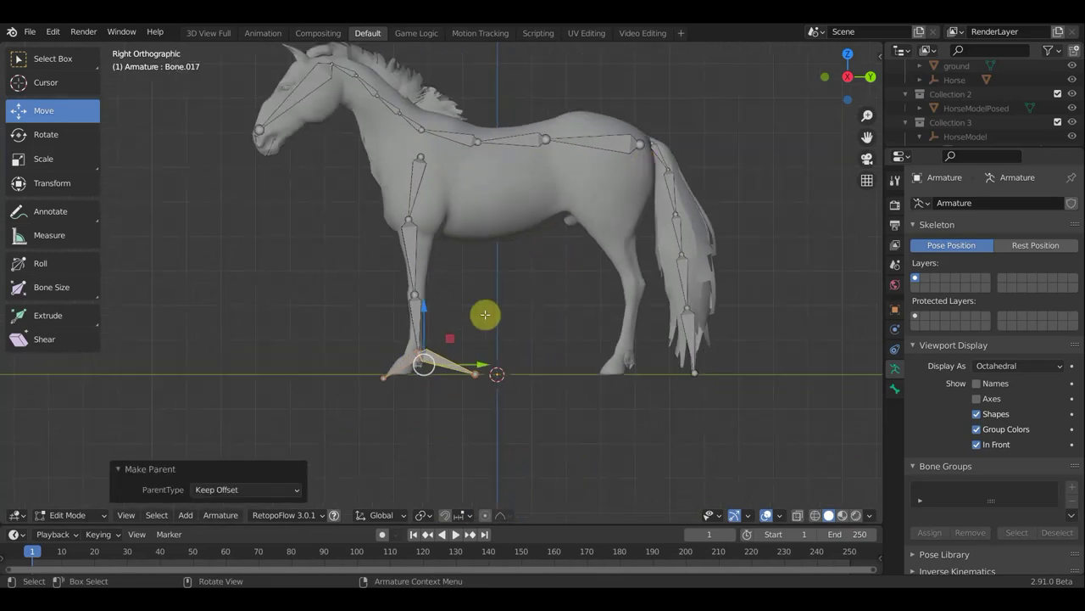
left_click_drag(523, 409, 433, 266)
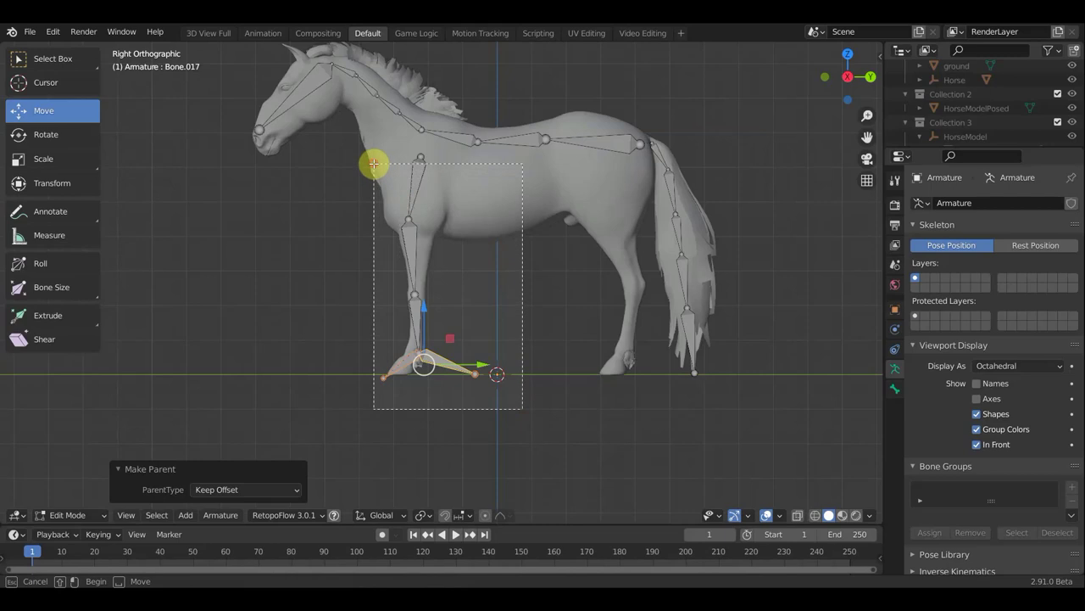
Duplicate the front-leg bones and move the copy over to the hind leg
left_click_drag(376, 170, 375, 167)
left_click(432, 190, "shift")
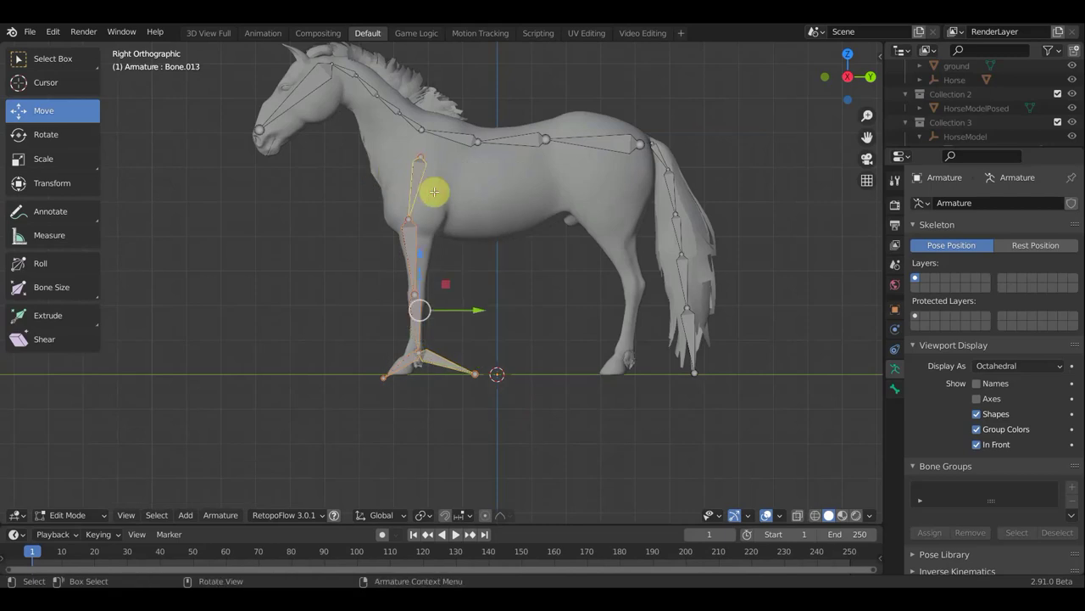
key("shift+d")
key("Escape")
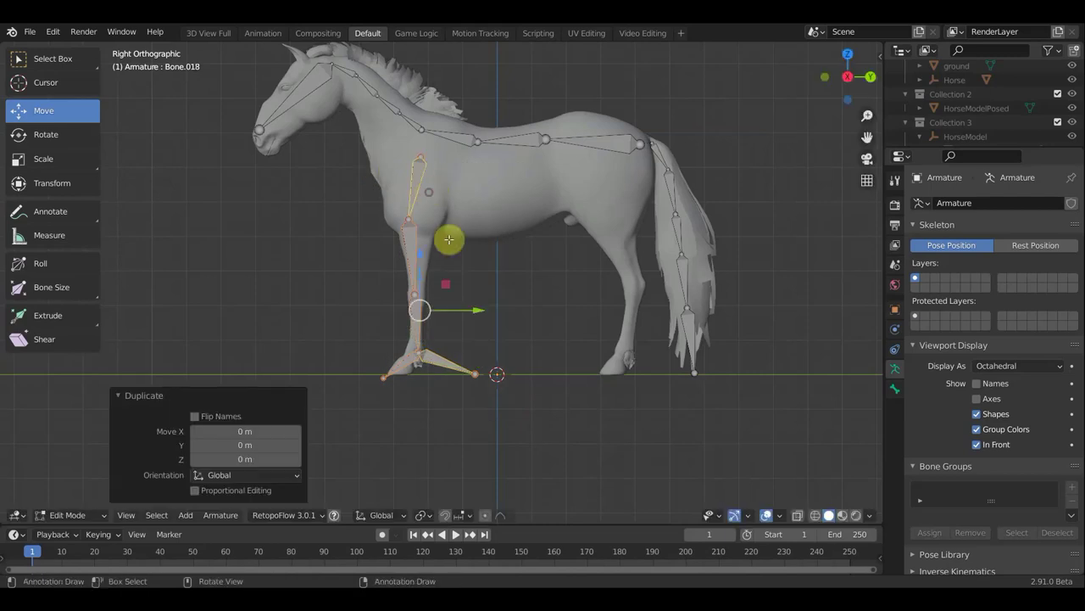
left_click_drag(479, 309, 701, 315)
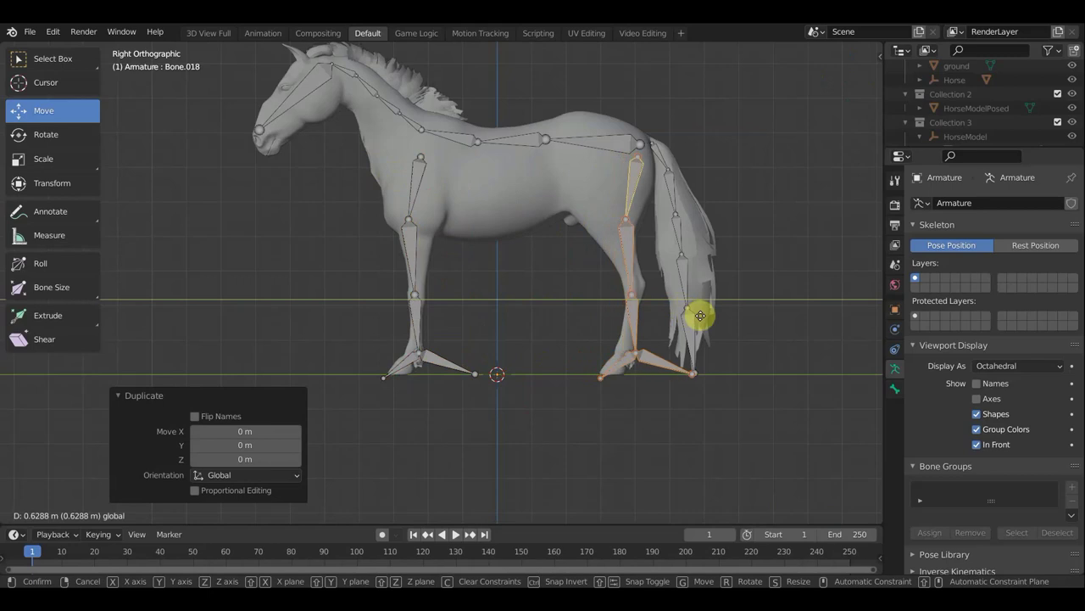
left_click(700, 315)
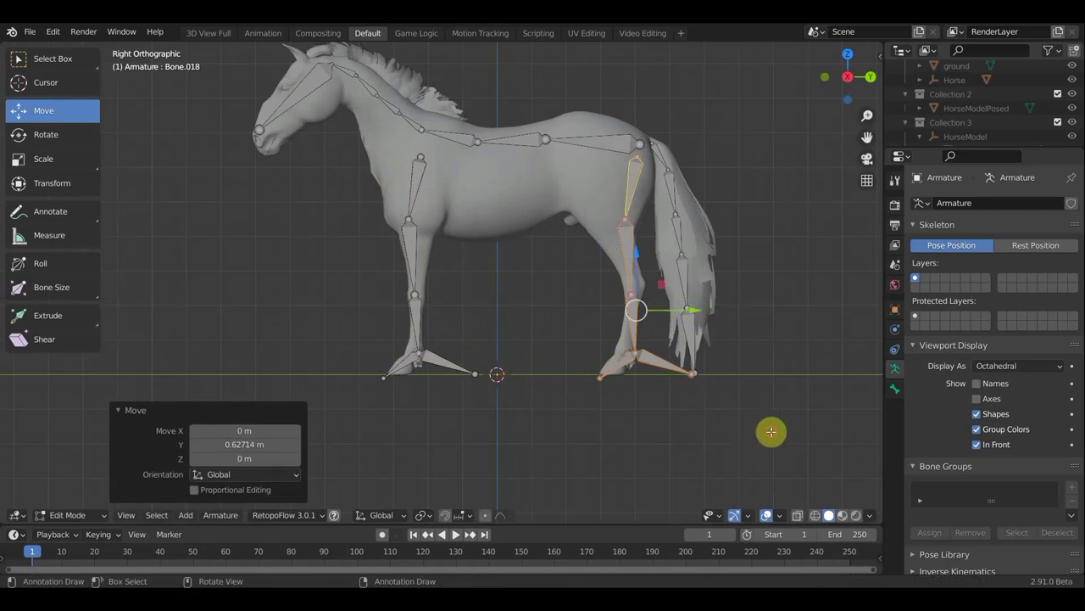
Place the copied hind foot bones and hoof joint at the hind hoof
left_click_drag(755, 429, 585, 342)
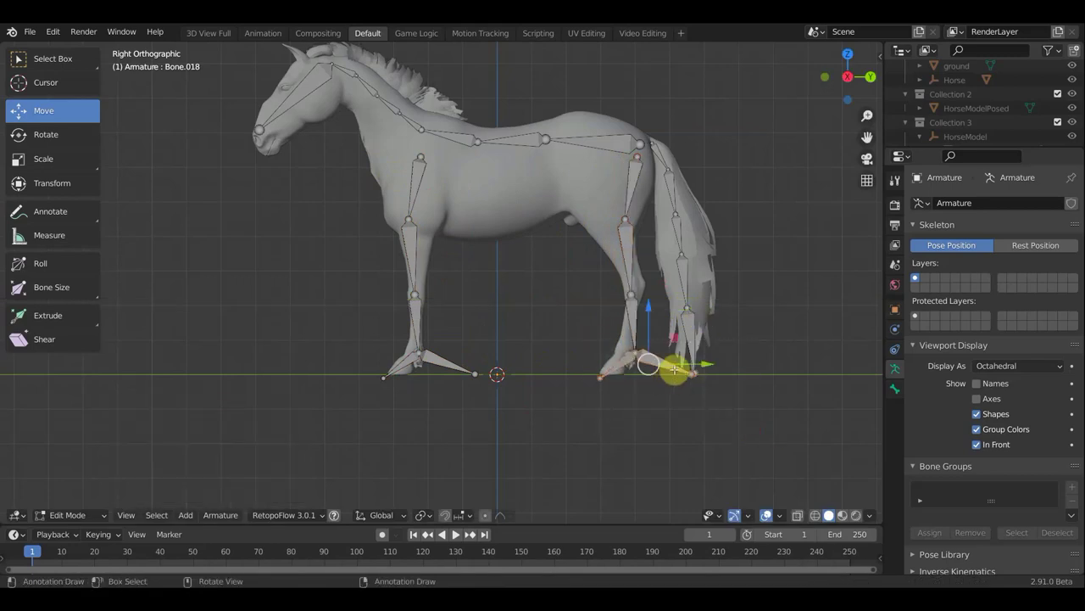
key("g")
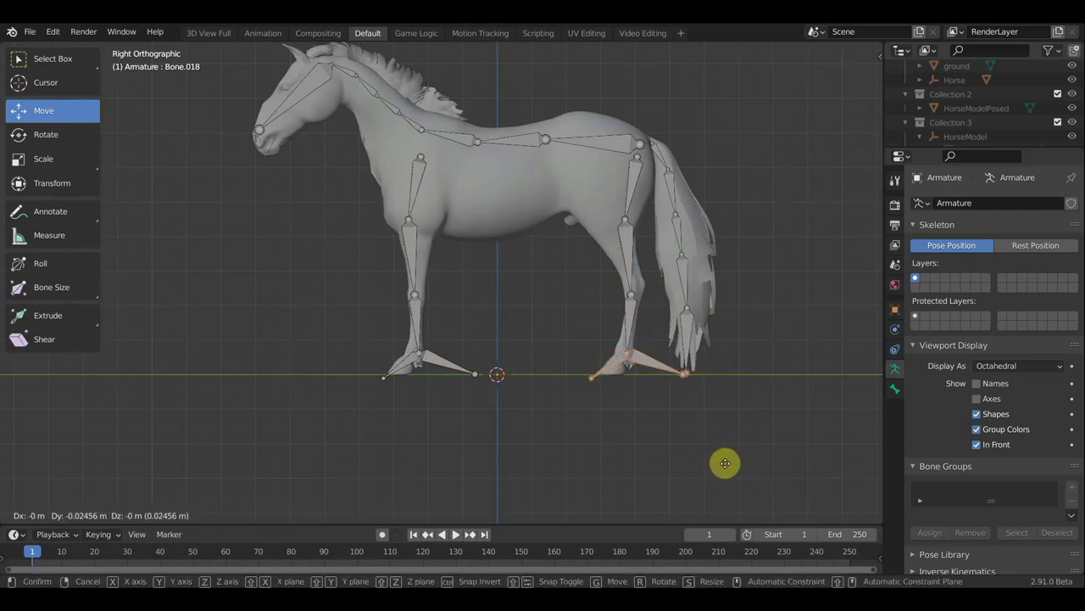
left_click(725, 463)
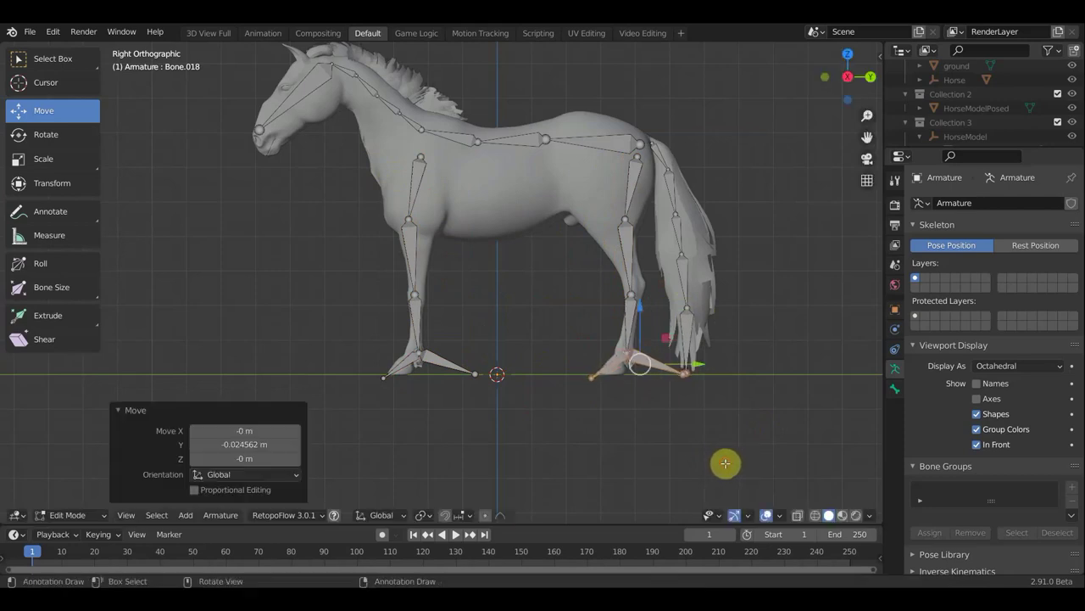
left_click(694, 372)
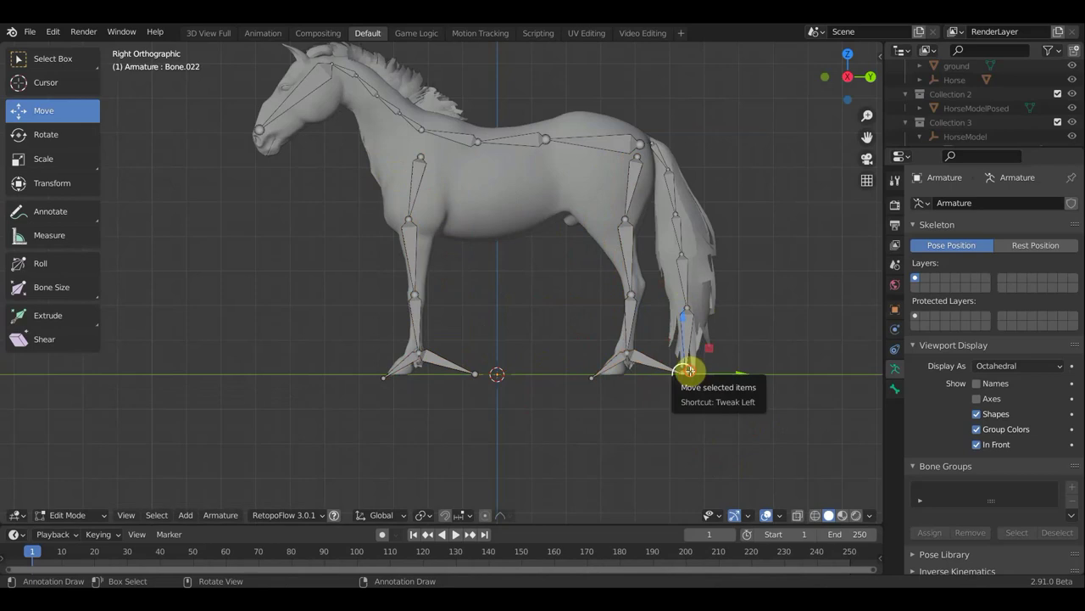
left_click_drag(697, 379, 699, 349)
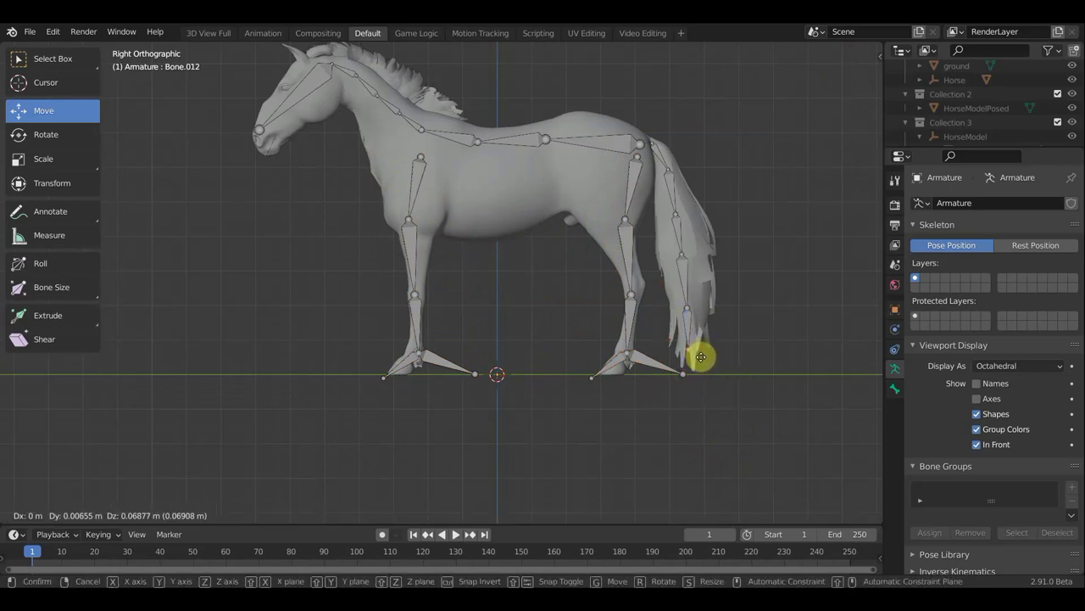
left_click_drag(701, 357, 703, 365)
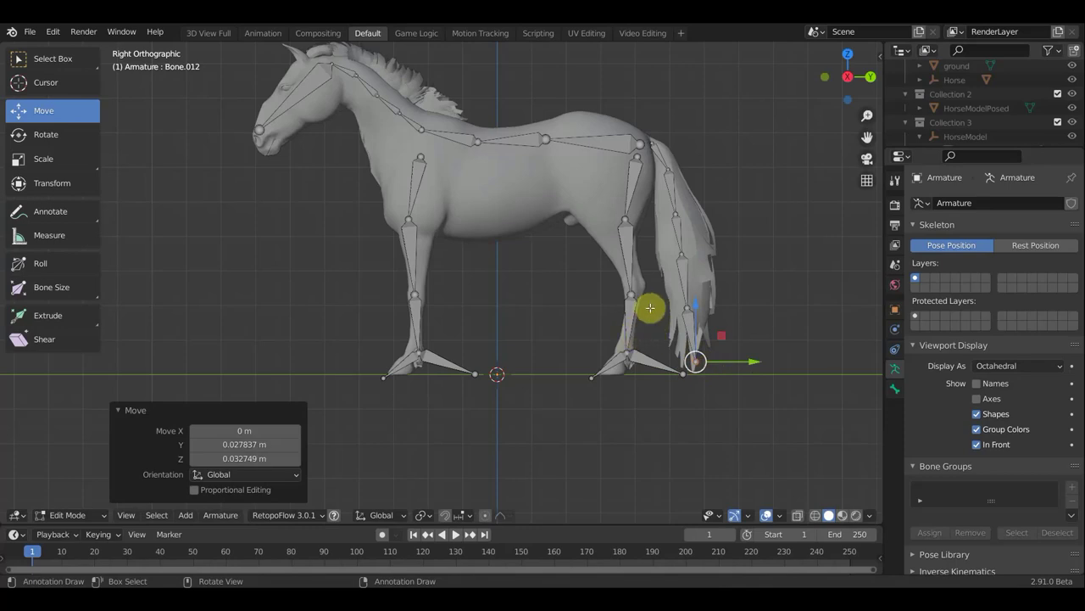
Refit the lower hind-leg, thigh and hip joints to the hind leg's shape
left_click_drag(631, 290, 643, 279)
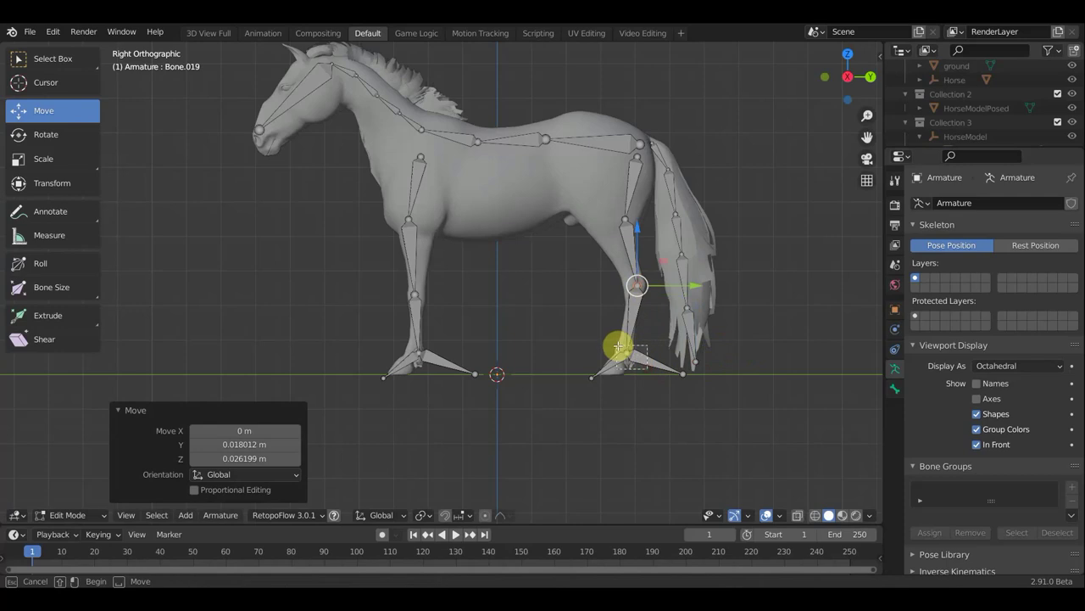
left_click_drag(618, 346, 617, 347)
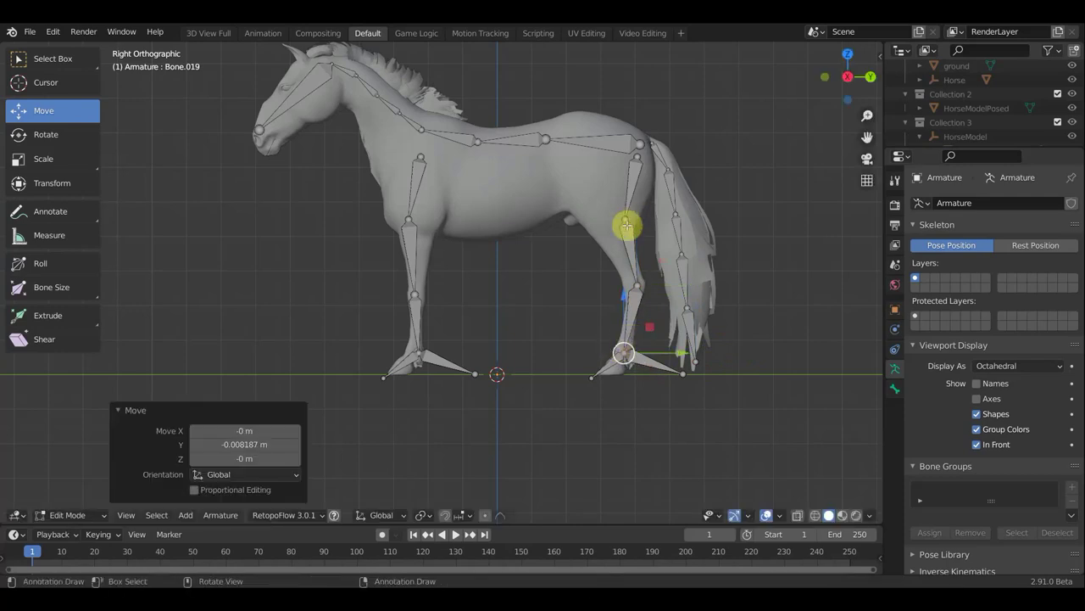
left_click_drag(623, 222, 590, 208)
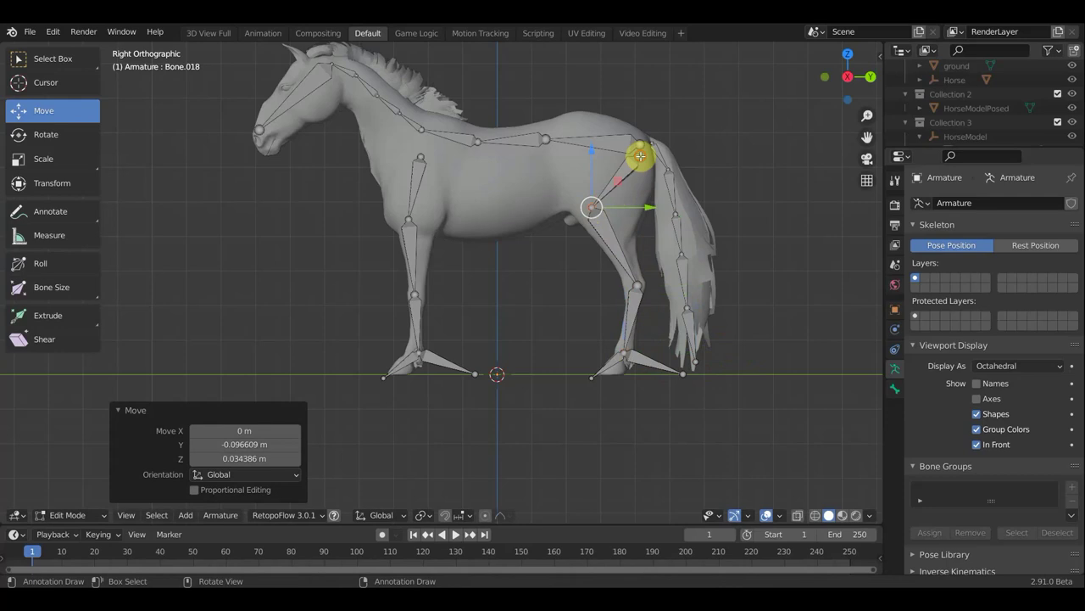
left_click_drag(640, 156, 605, 166)
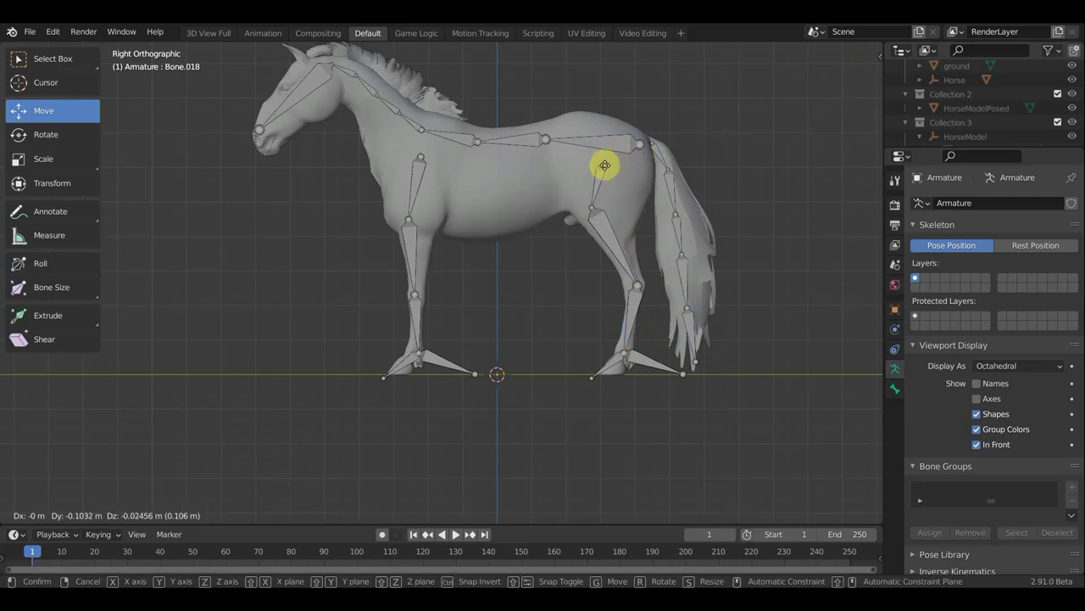
left_click_drag(603, 167, 604, 167)
left_click_drag(604, 164, 603, 161)
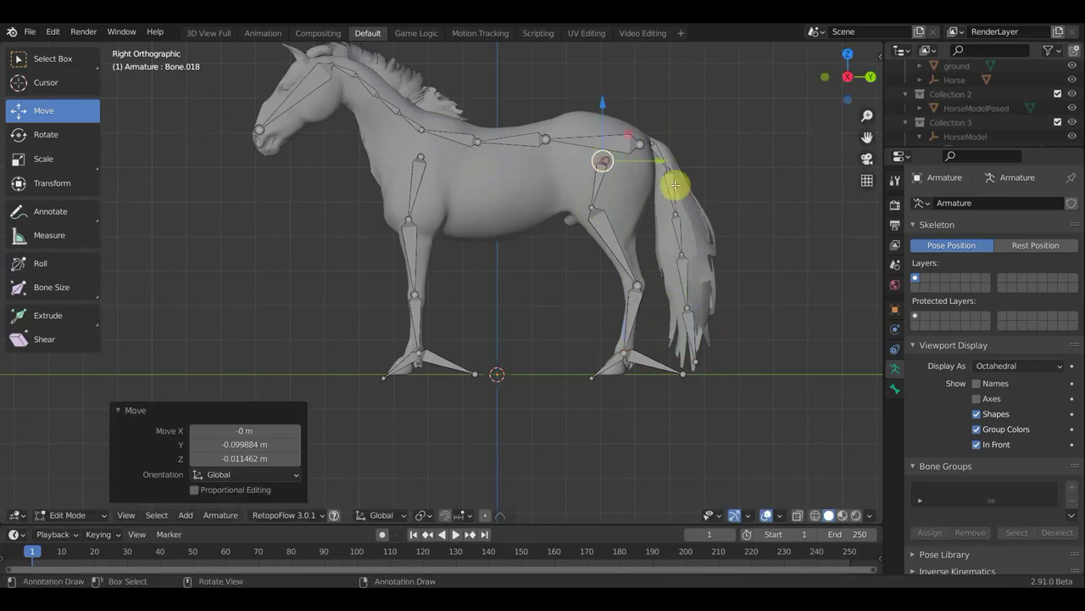
Parent the front shoulder bone and a hip-area bone to the back bones with Keep Offset
left_click(421, 167)
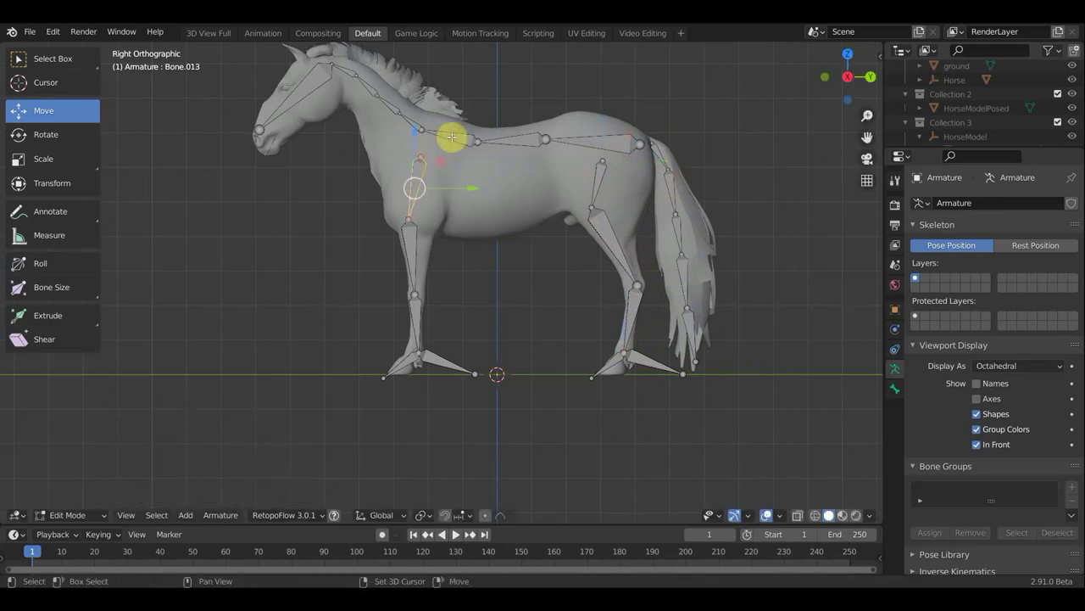
left_click(452, 136)
key("ctrl+p")
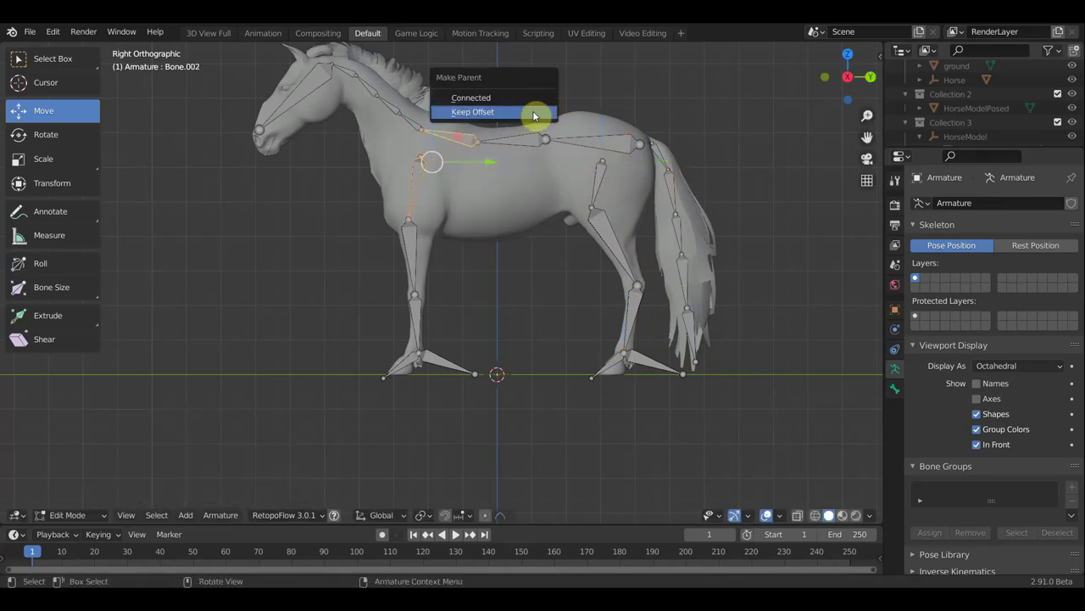
left_click(532, 110)
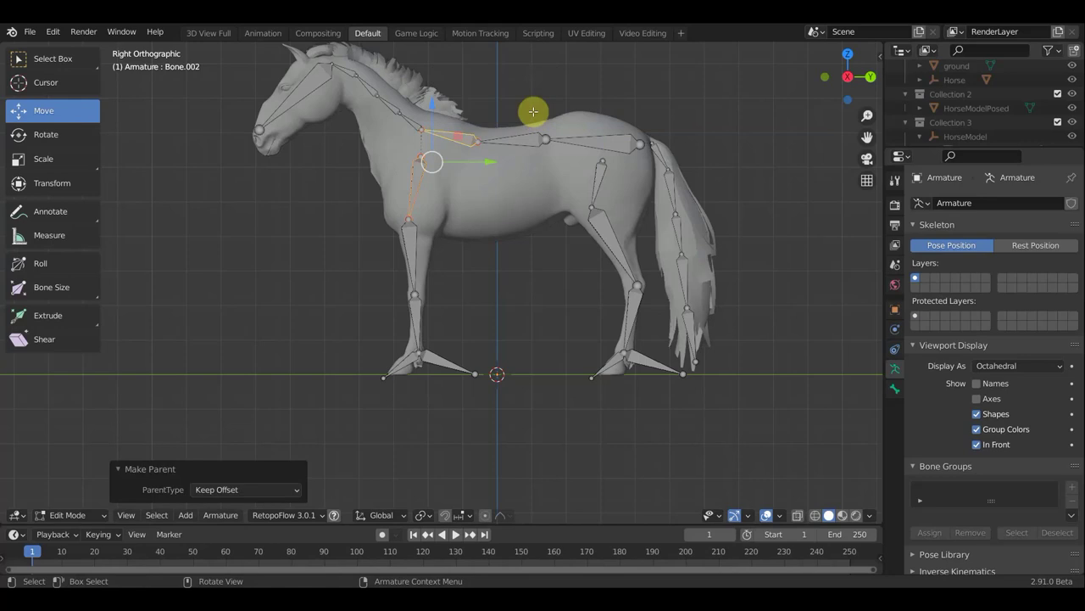
left_click(602, 167)
left_click(582, 141)
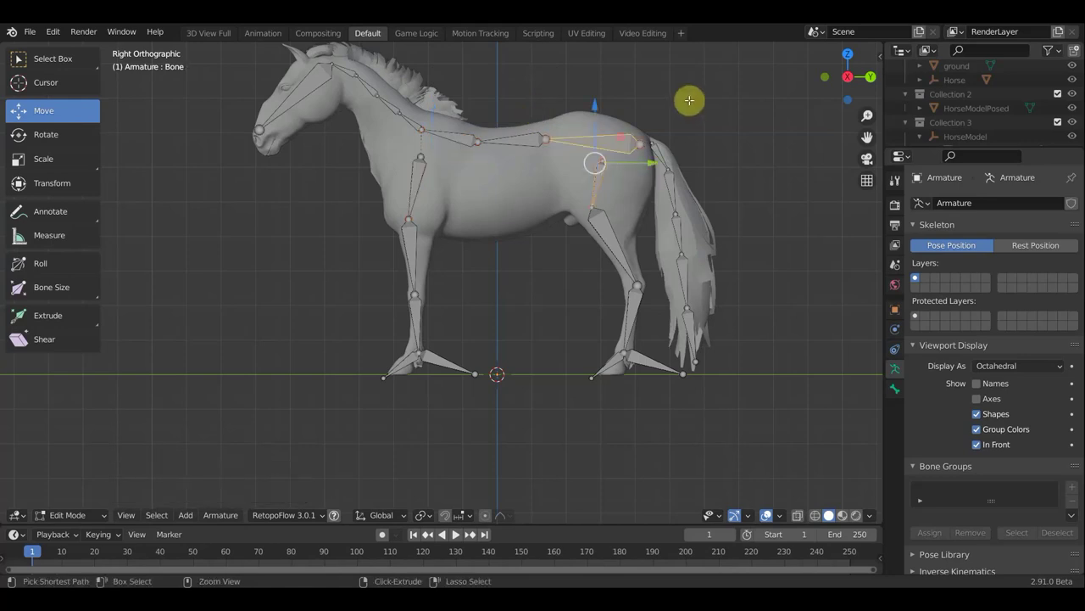
key("ctrl+p")
left_click(690, 104)
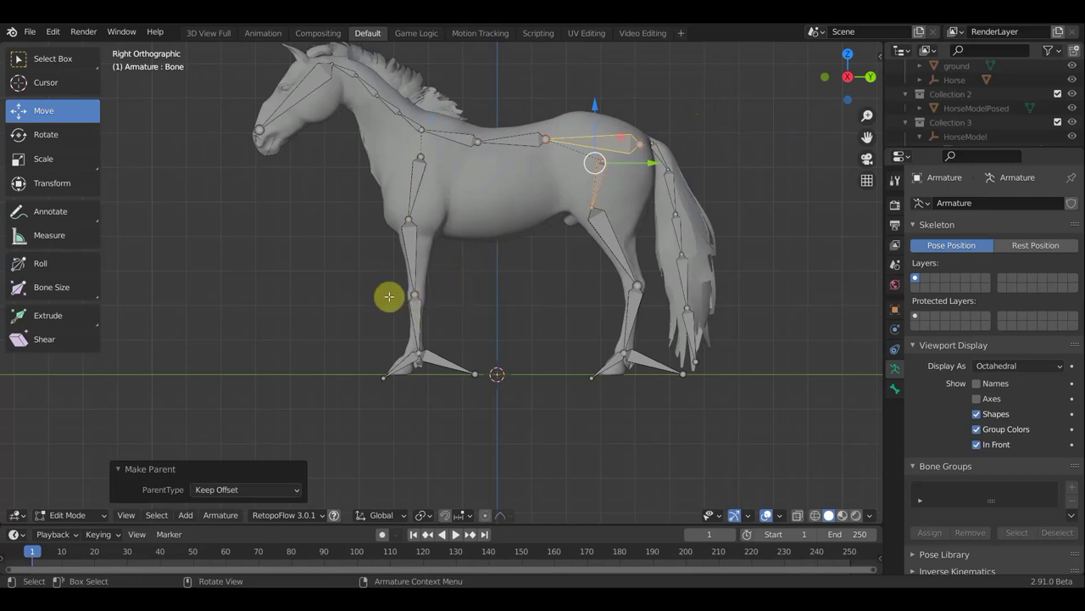
Reposition the front shoulder and knee joints, raising the shoulder toward the withers
left_click(409, 218)
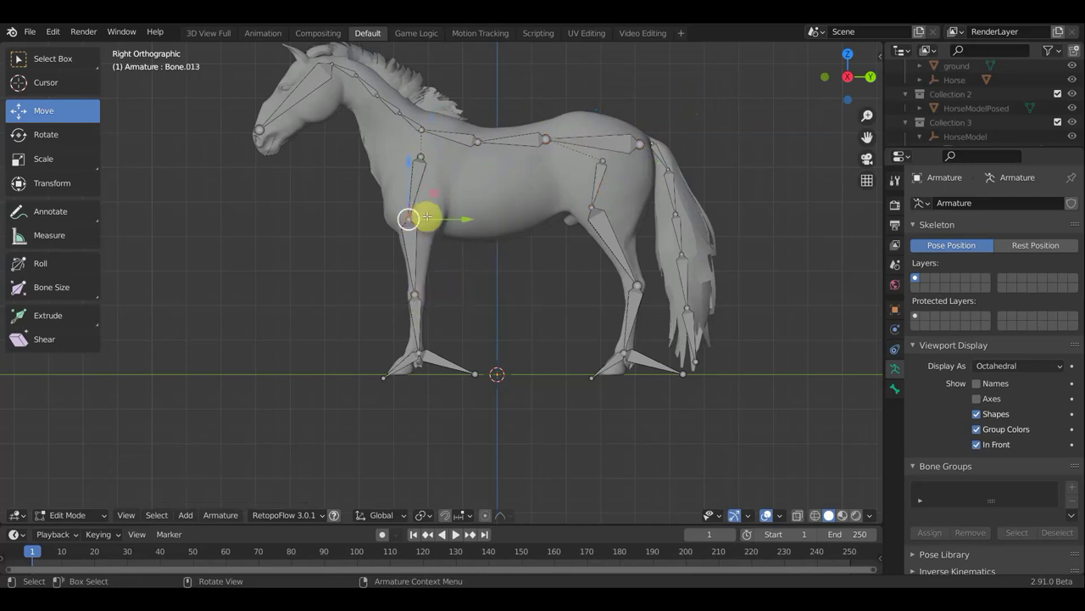
key("g")
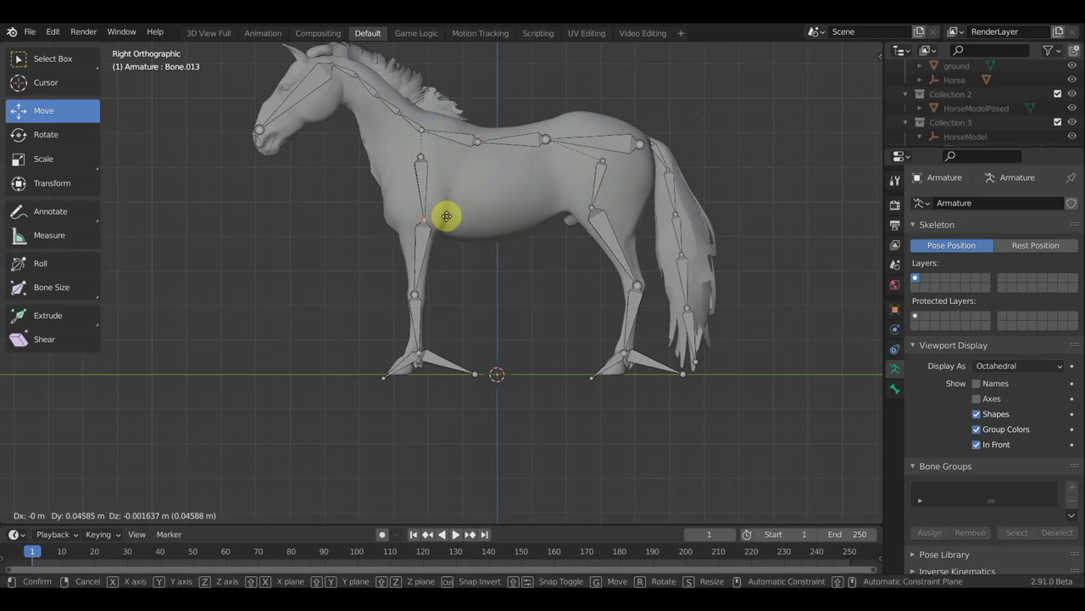
left_click(445, 213)
left_click(416, 294)
key("g")
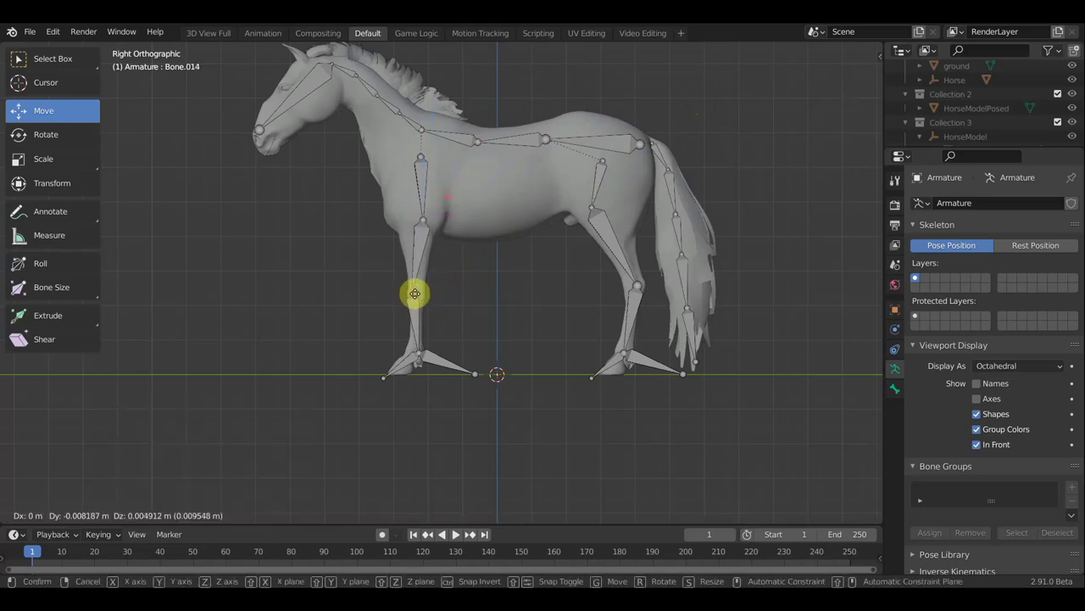
left_click(411, 293)
left_click(421, 159)
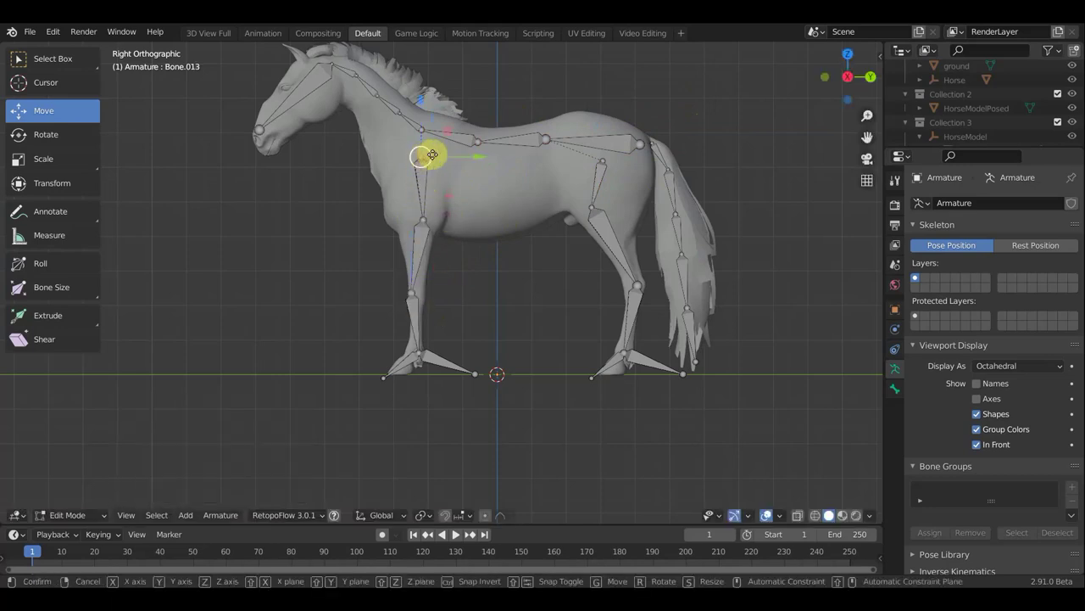
key("g")
left_click(446, 154)
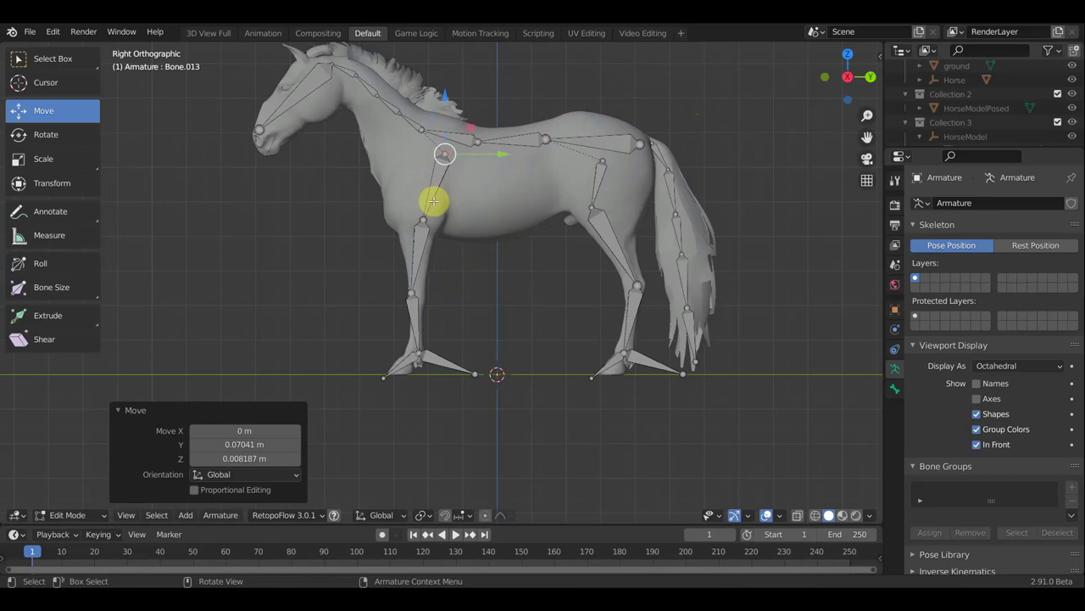
Clear the parent of the upper front-leg bone
left_click(432, 200)
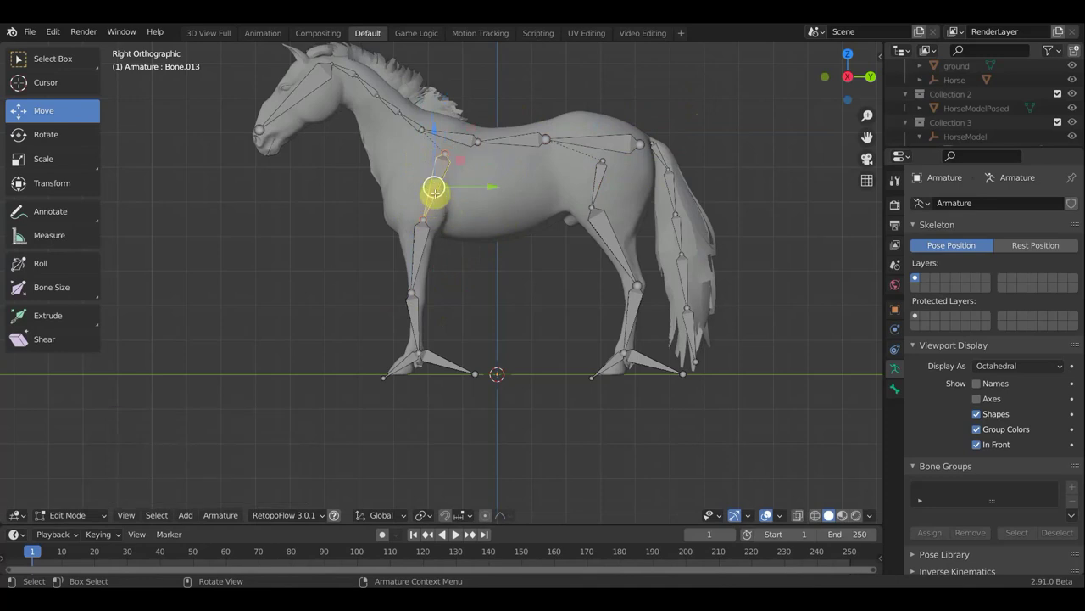
key("alt+p")
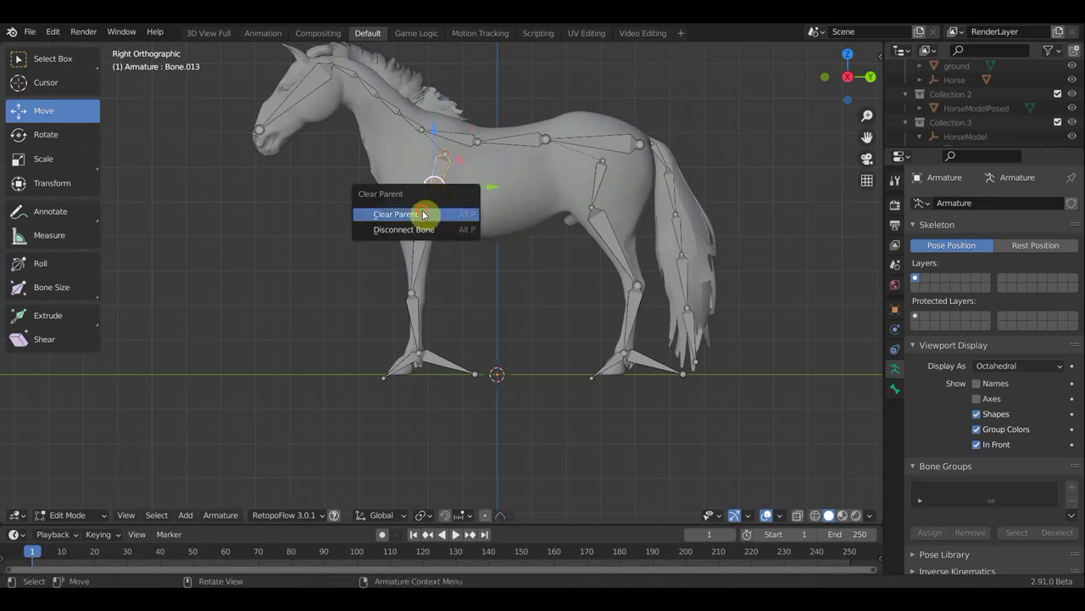
left_click(429, 214)
Shift the detached upper front-leg bone, clear its parent again, and delete it with X > Bones
key("g")
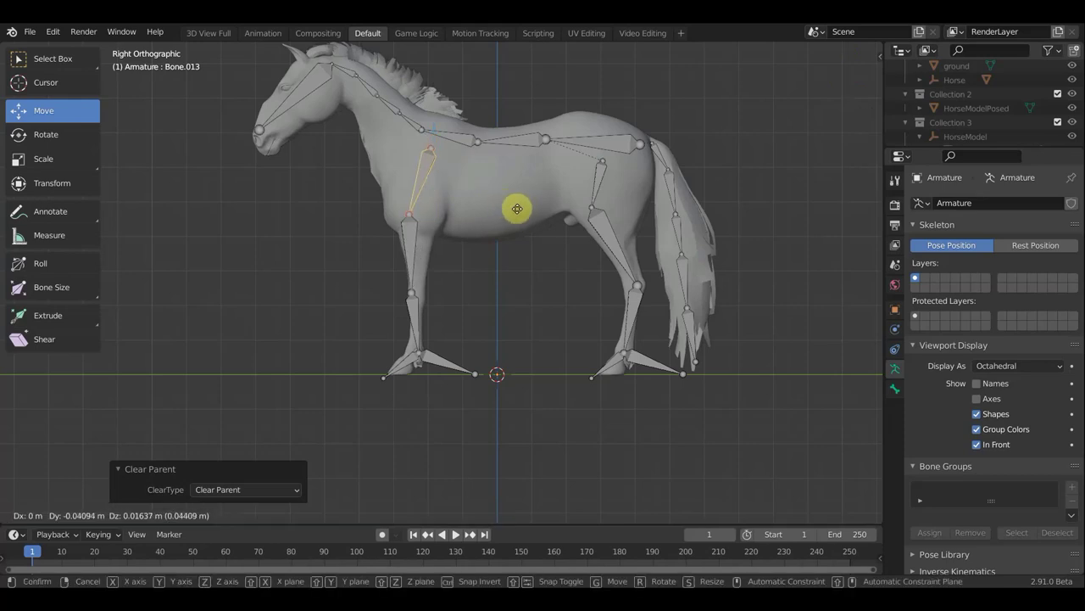
left_click(482, 200)
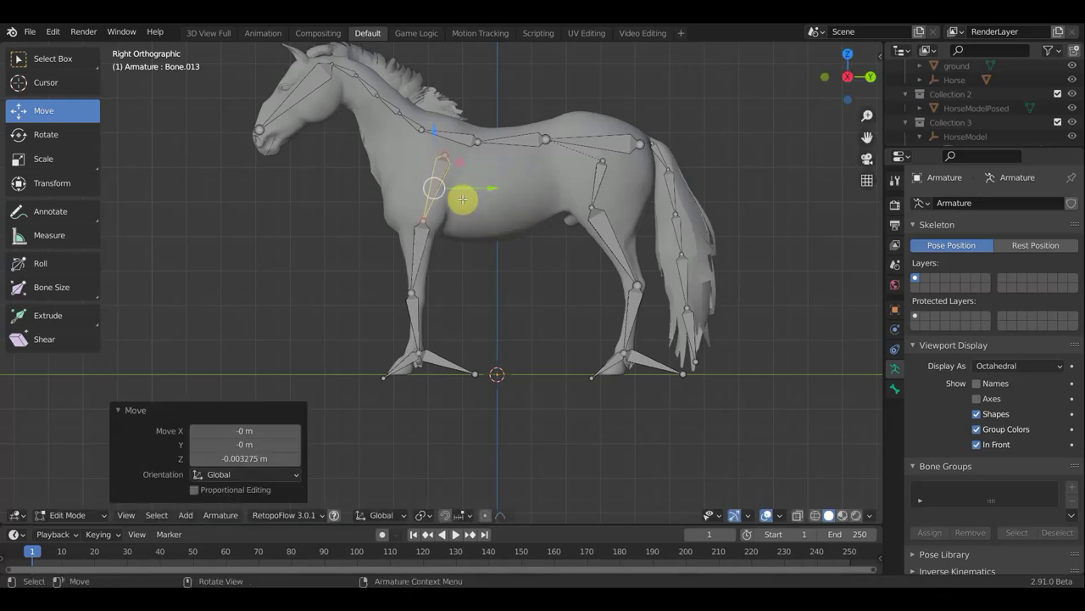
key("alt+p")
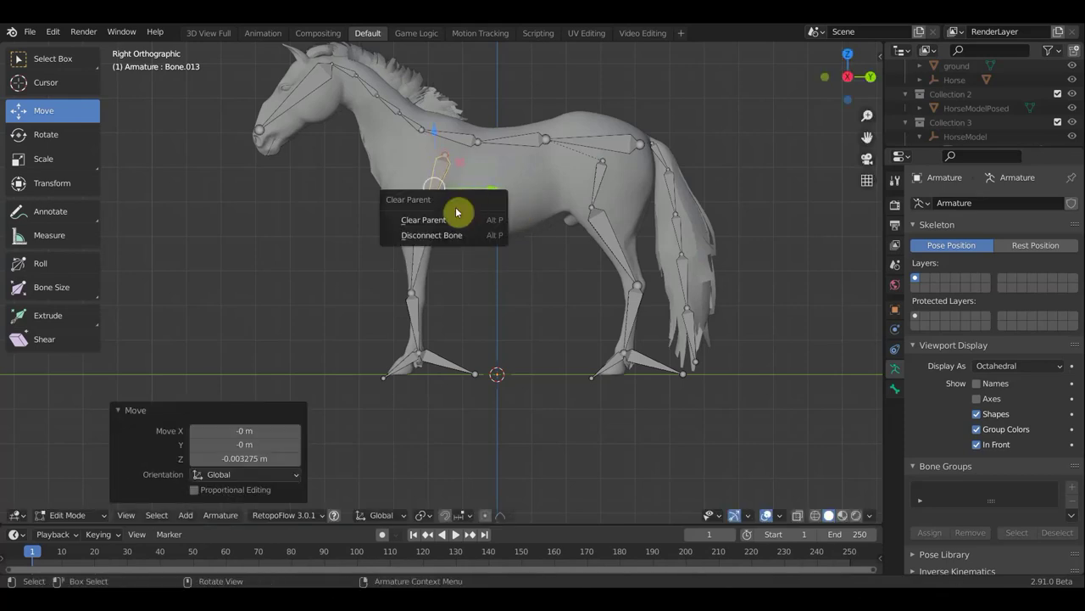
left_click(440, 221)
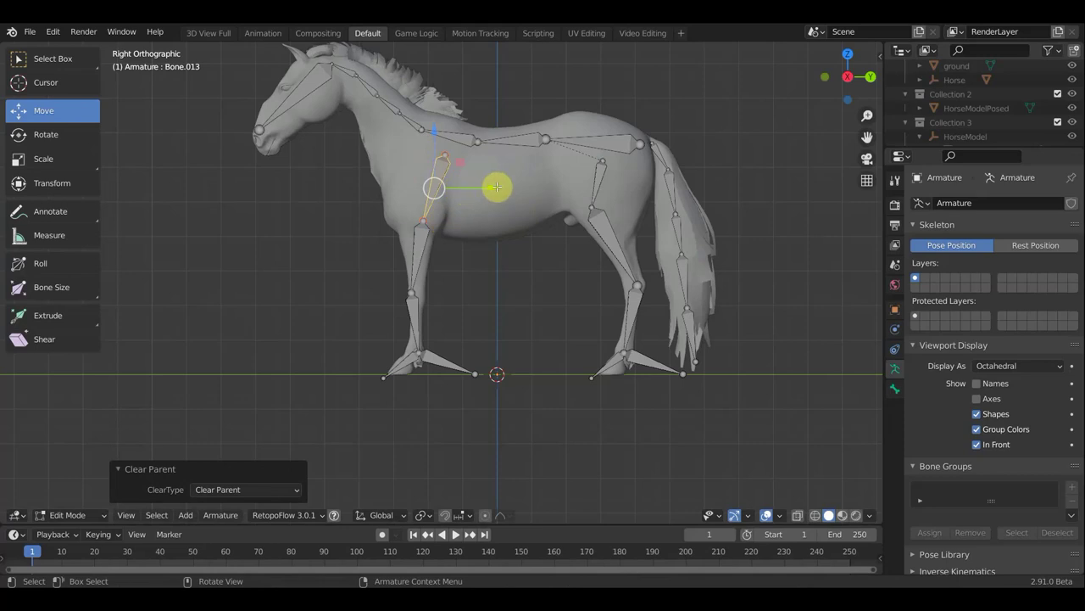
left_click_drag(497, 187, 471, 191)
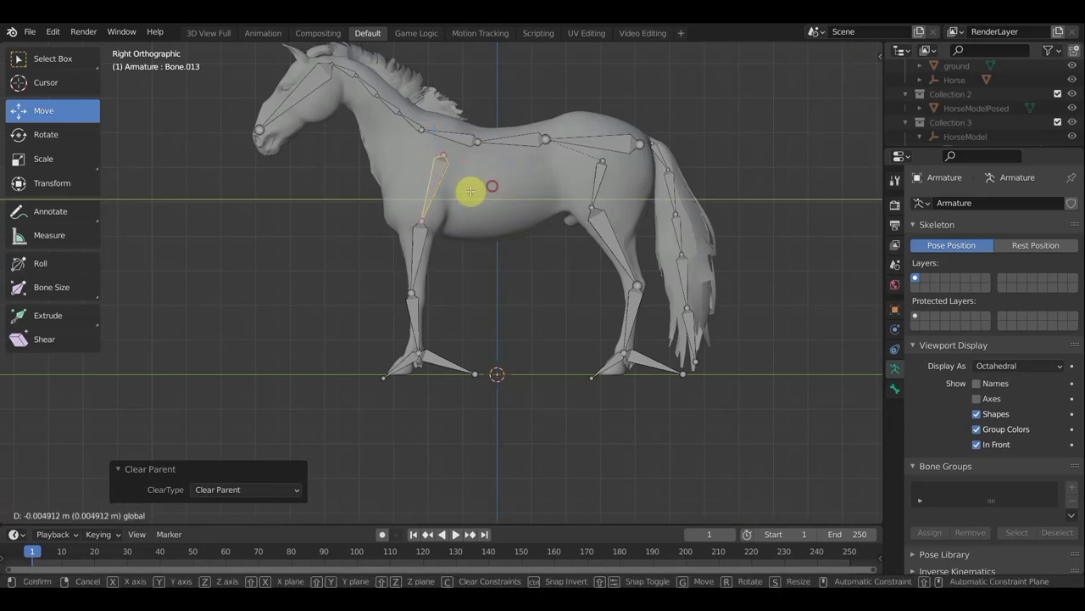
left_click(322, 250)
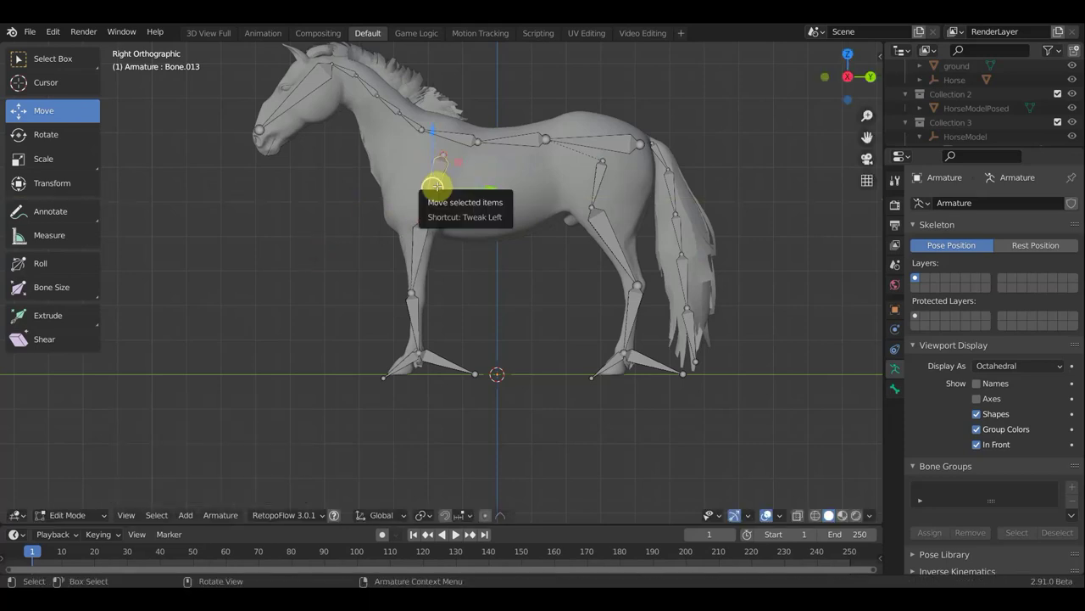
key("alt+p")
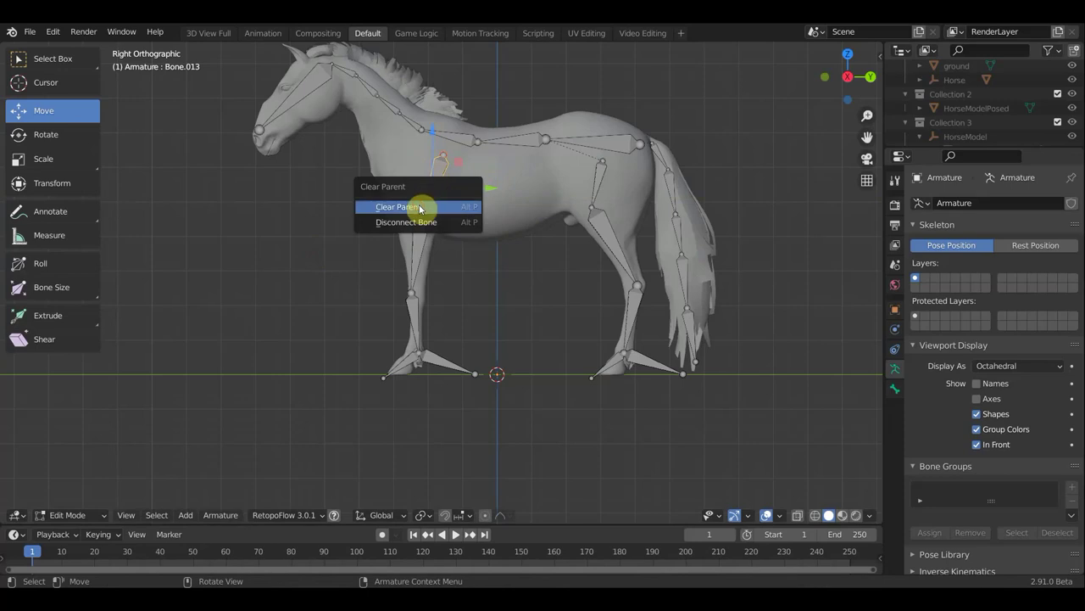
left_click(419, 207)
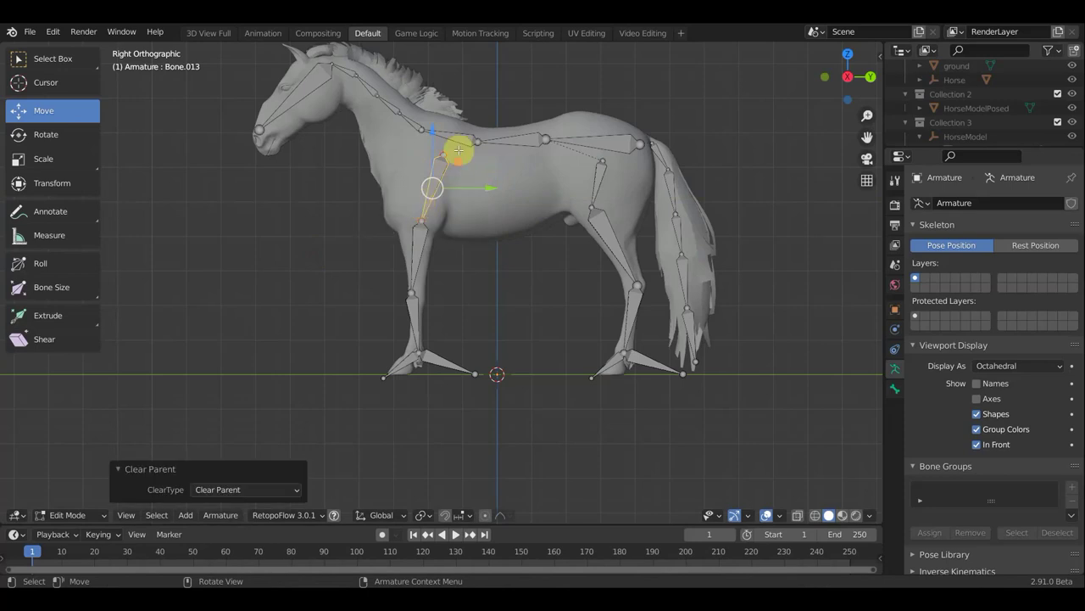
mouse_move(461, 145)
left_mouse_down()
mouse_move(460, 163)
mouse_move(481, 167)
left_mouse_up()
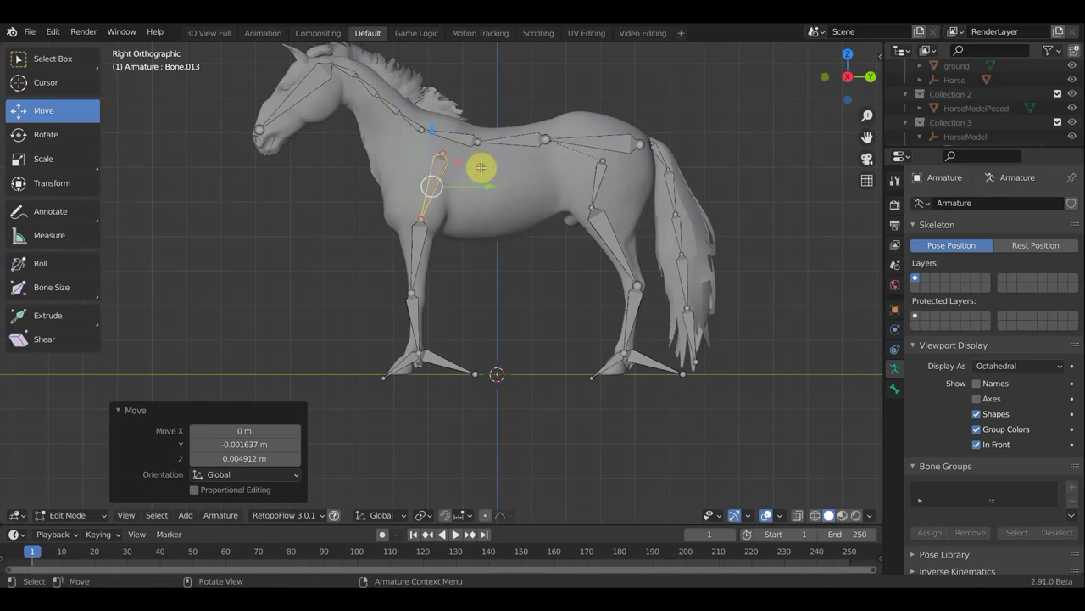
key("x")
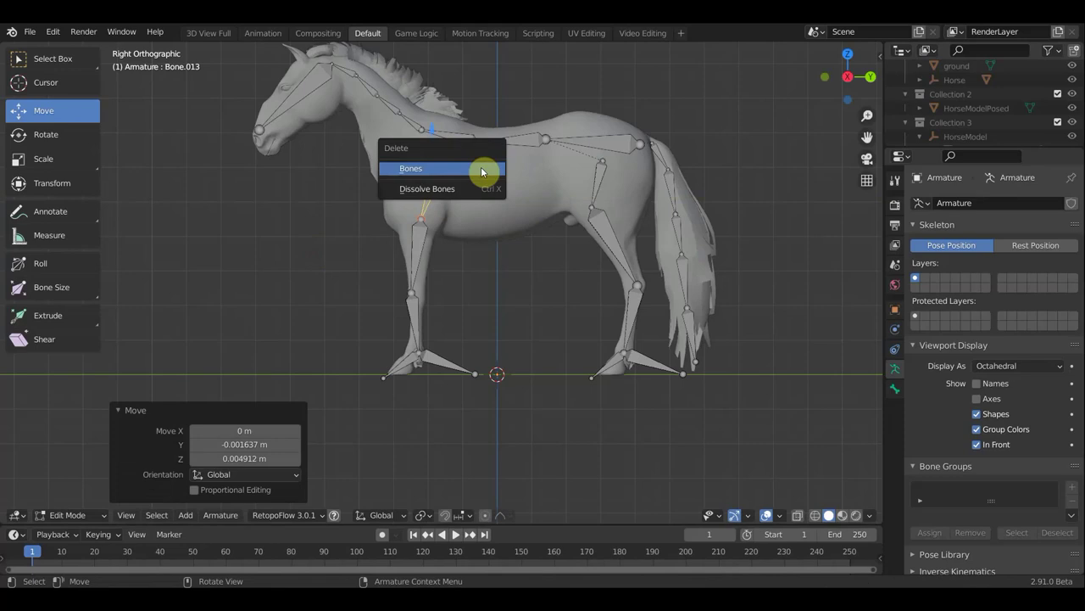
left_click(481, 169)
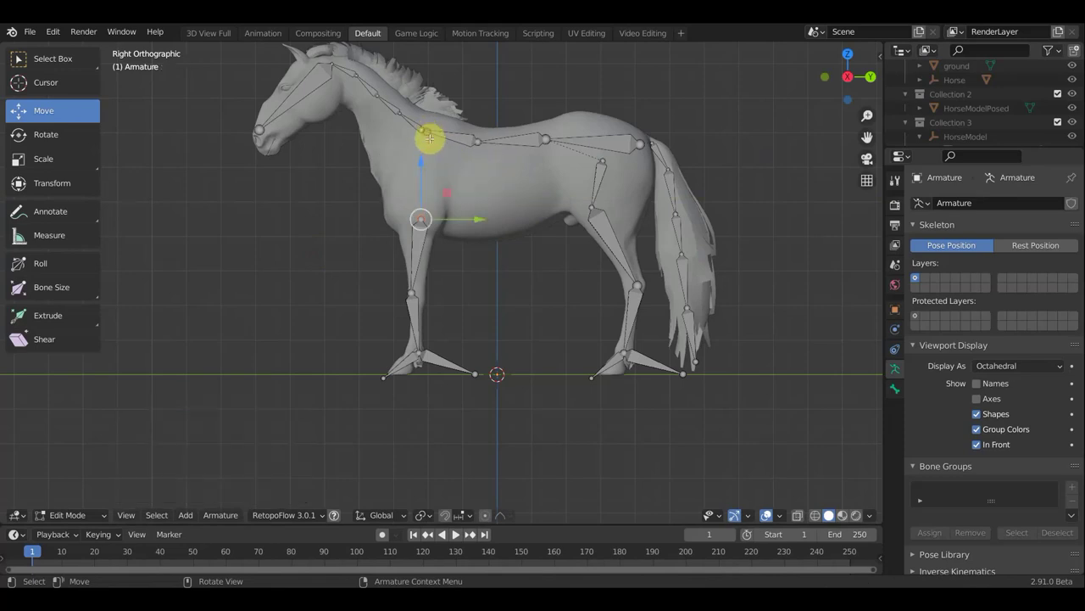
Extrude a new bone from the neck-base joint down to the leg top and clear its parent
left_click(430, 139)
left_click(421, 129)
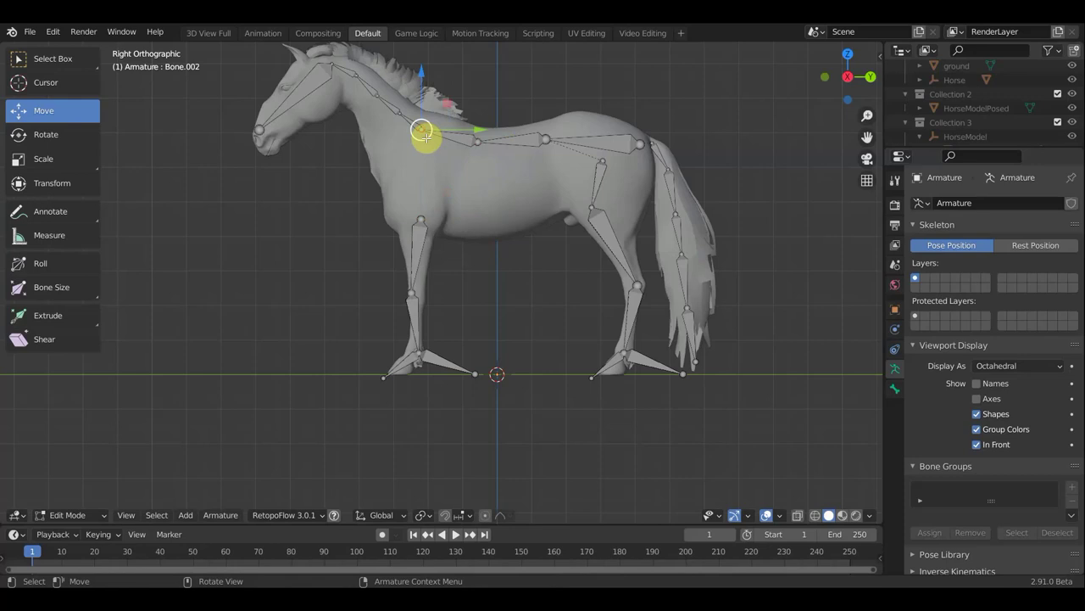
key("e")
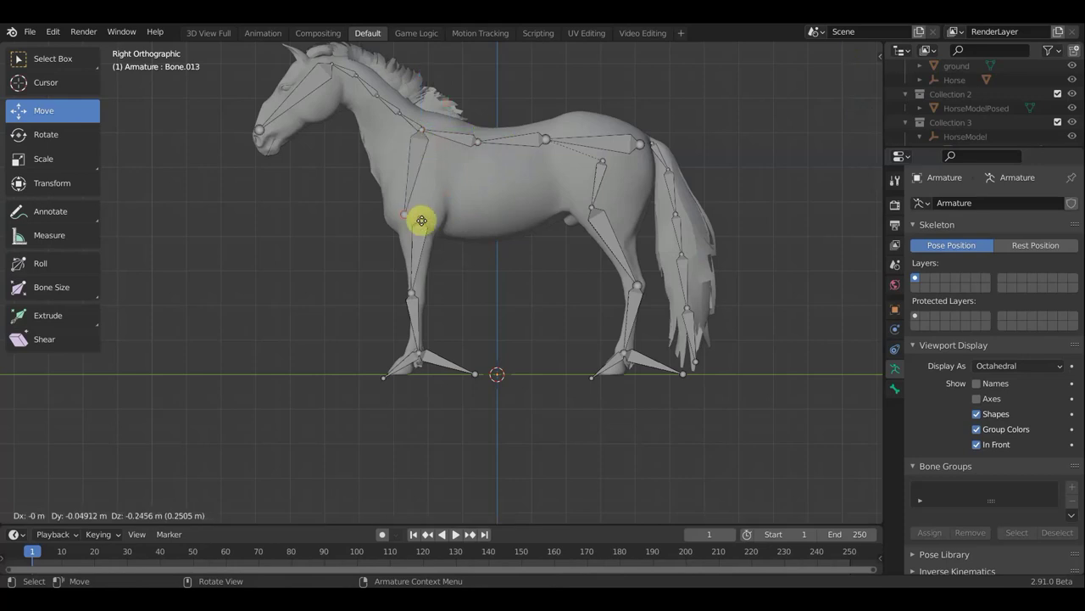
left_click(419, 222)
left_click(420, 154)
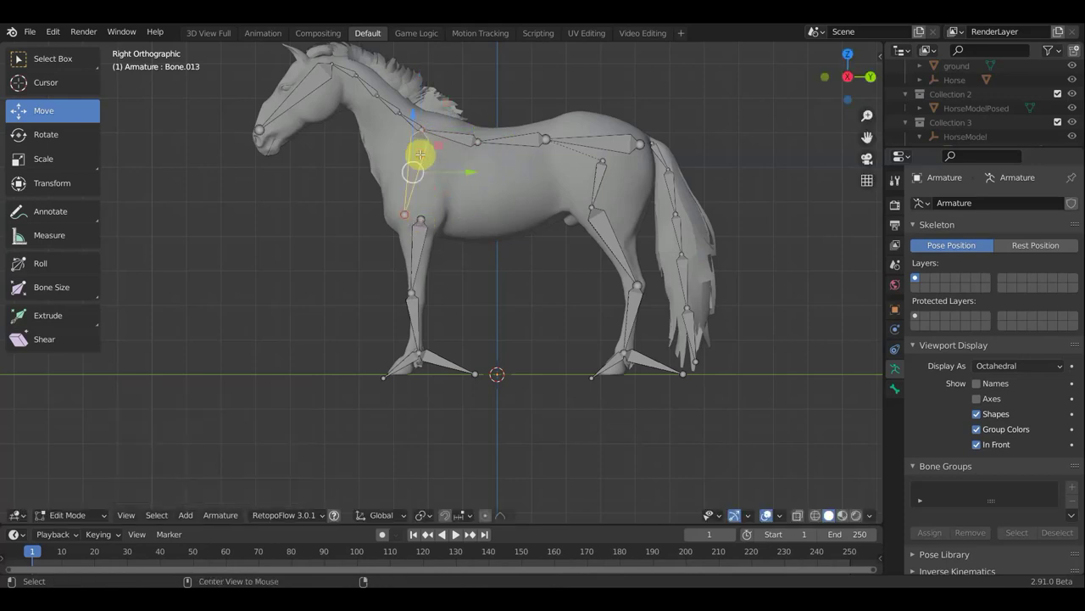
key("alt+p")
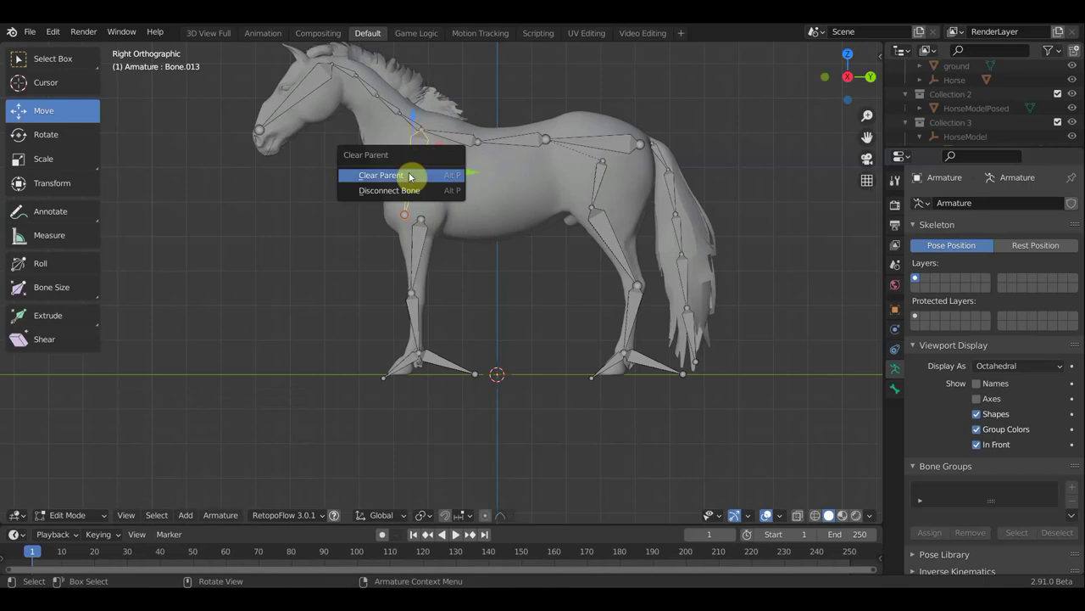
left_click(412, 175)
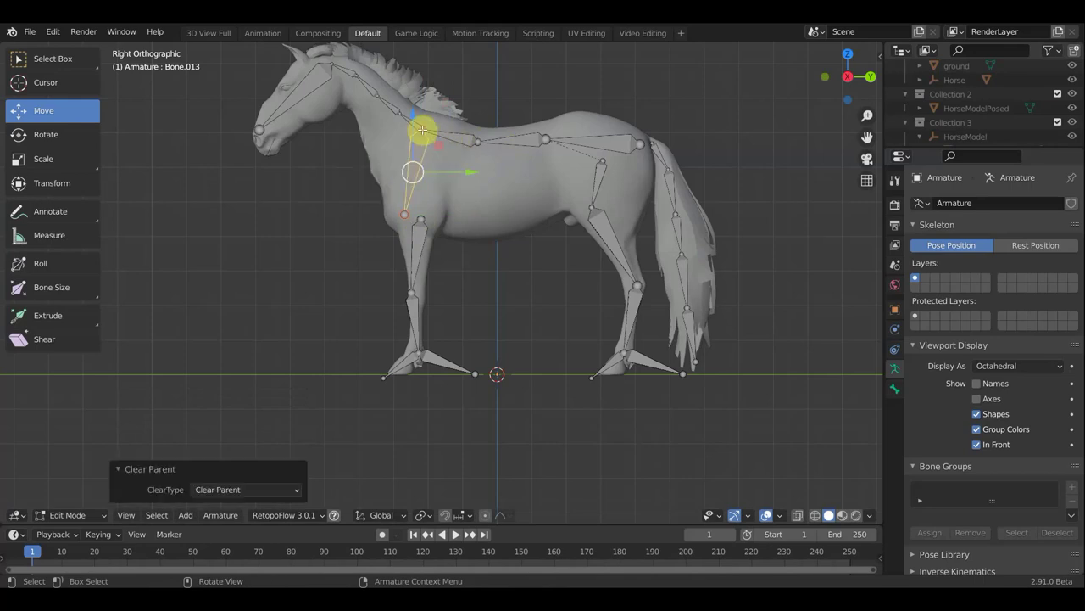
Scale the new shoulder bone to 0.727 and move it lower into the shoulder
key("s")
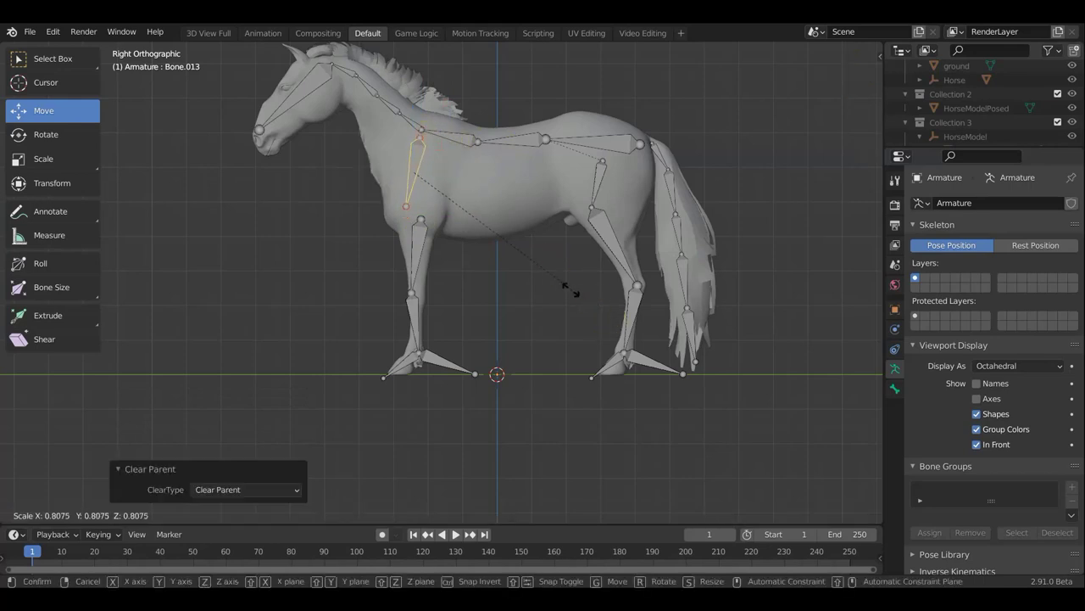
left_click(555, 280)
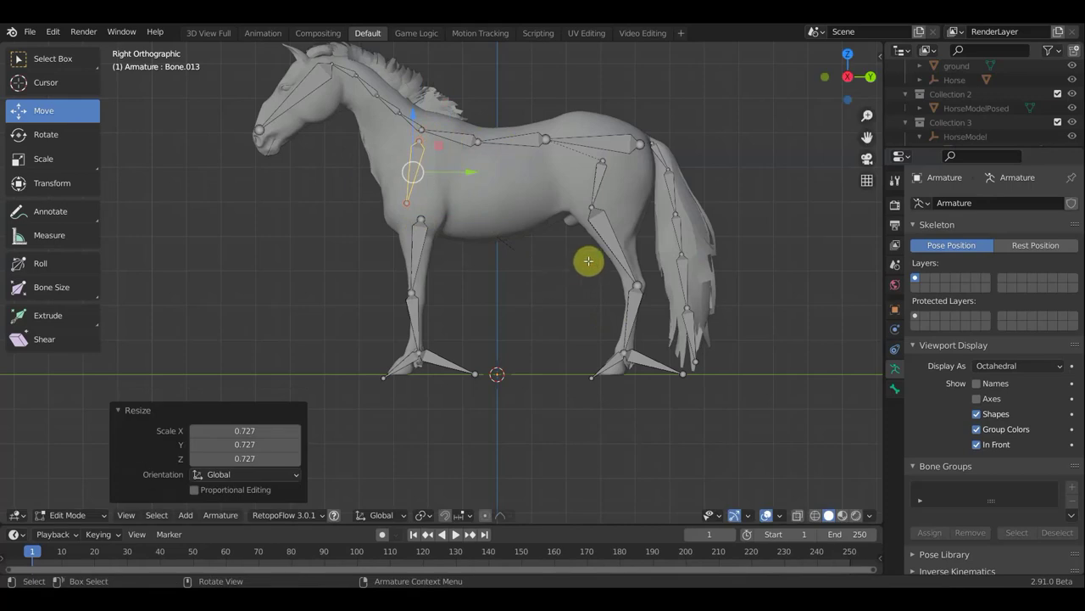
key("g")
left_click(577, 274)
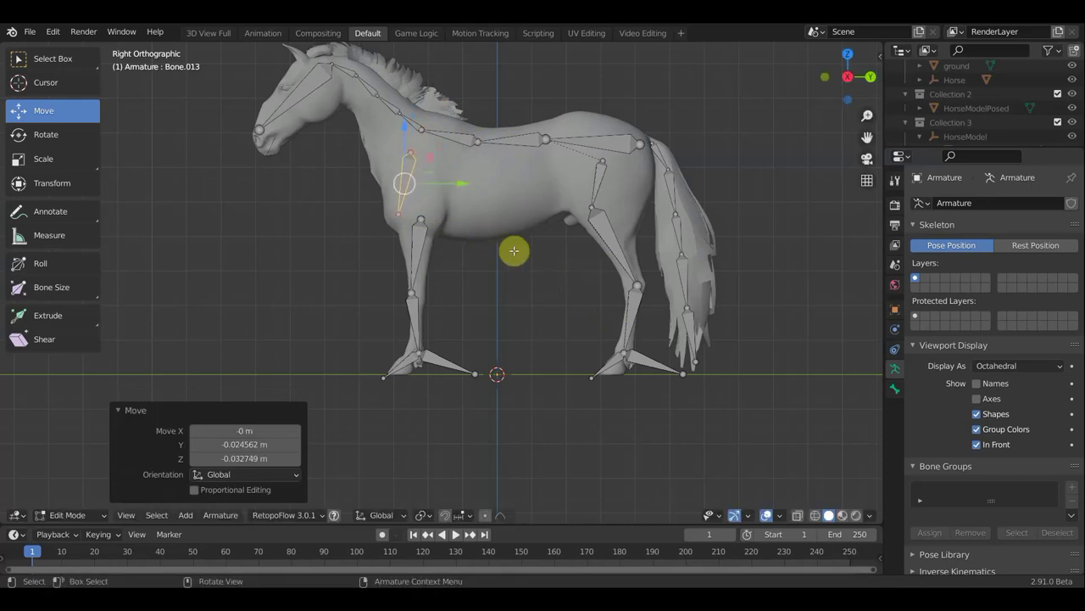
In front view, shift the bone 0.081872 m along X into the front leg
key("KP_1")
key("g")
key("x")
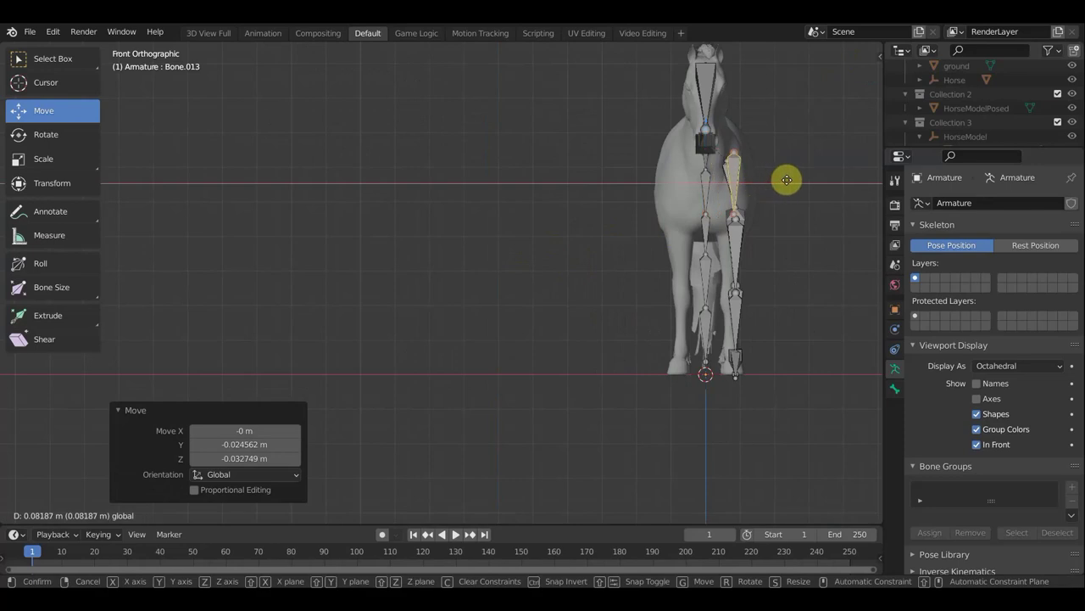
left_click(787, 179)
middle_click_drag(826, 226, 715, 227)
scroll(628, 238, "up", 3)
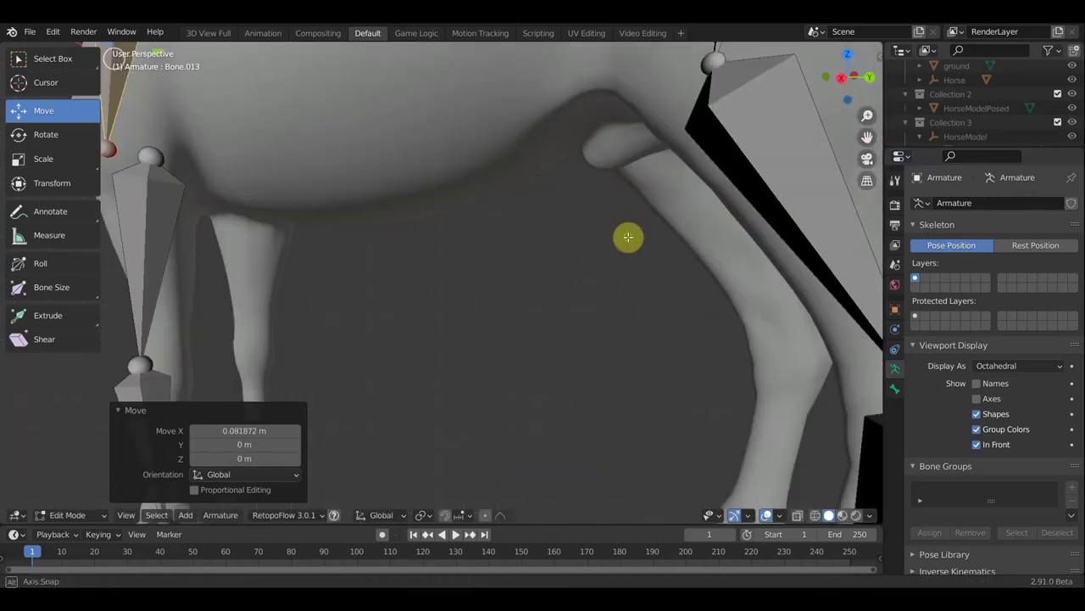
key("KP_3")
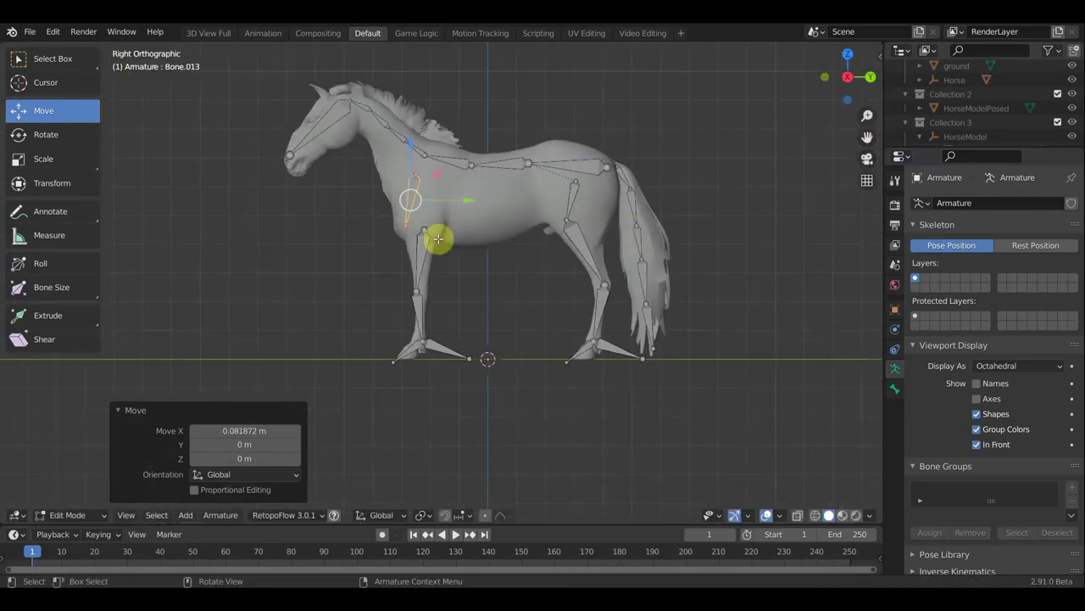
Parent the shoulder bone to spine Bone.002, then the front upper-leg Bone.014, each with Keep Offset
left_click(453, 158)
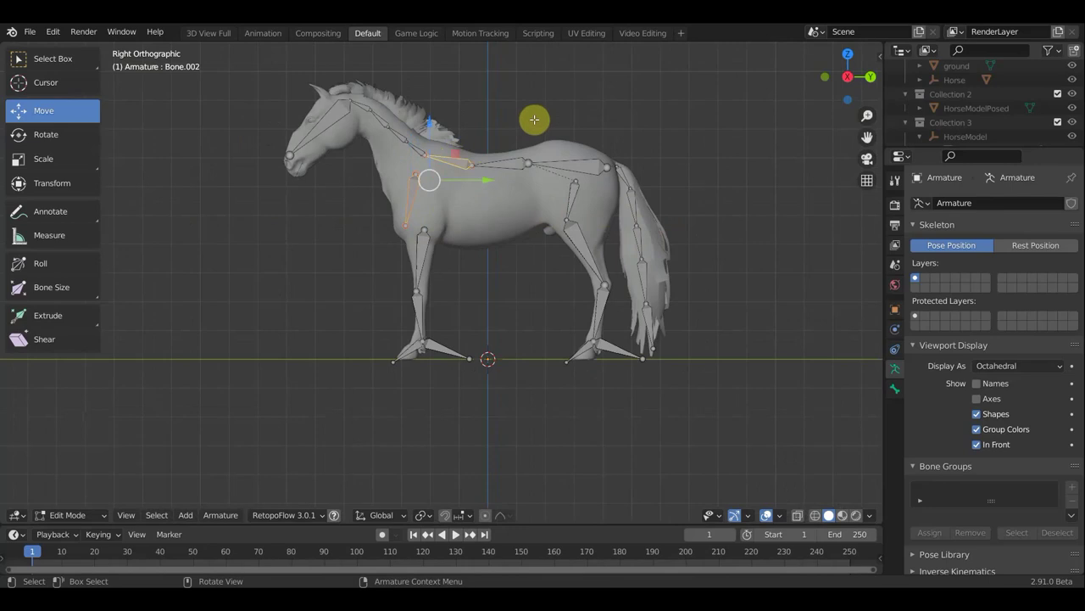
key("ctrl")
key("ctrl+p")
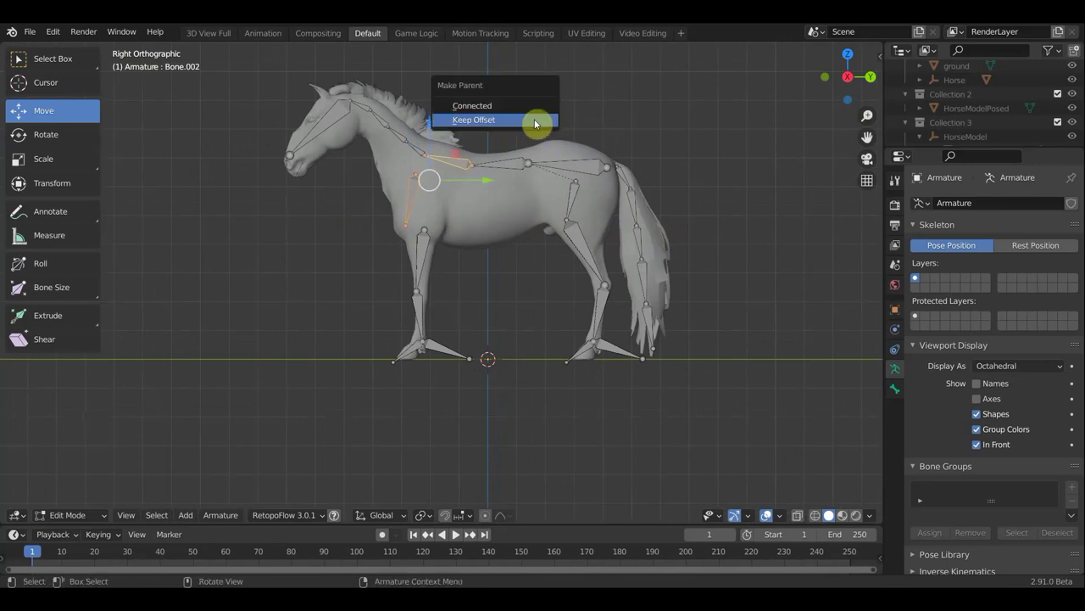
left_click(535, 124)
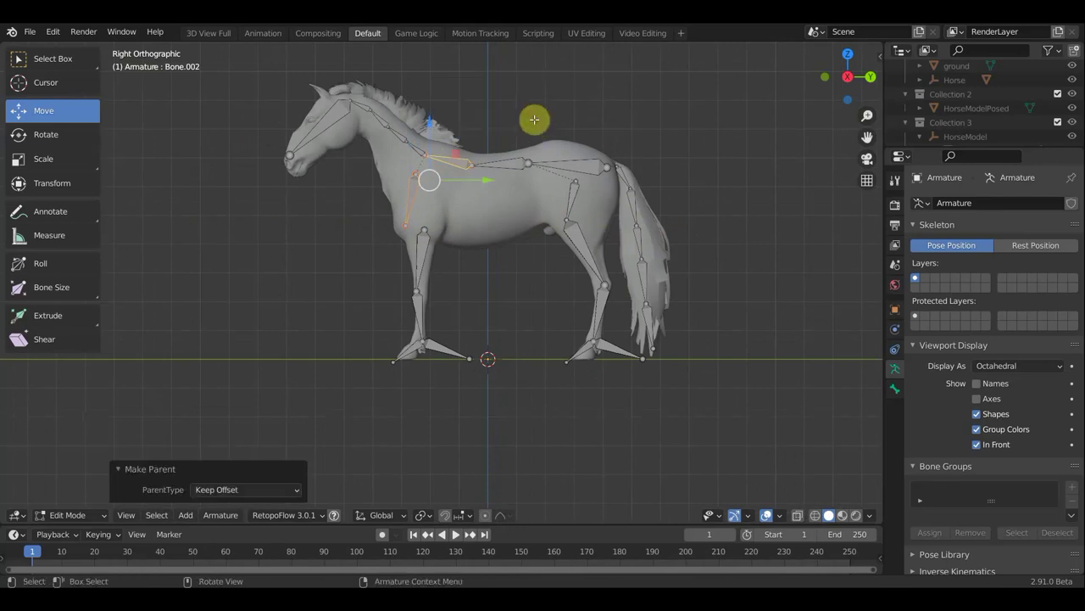
left_click(416, 222)
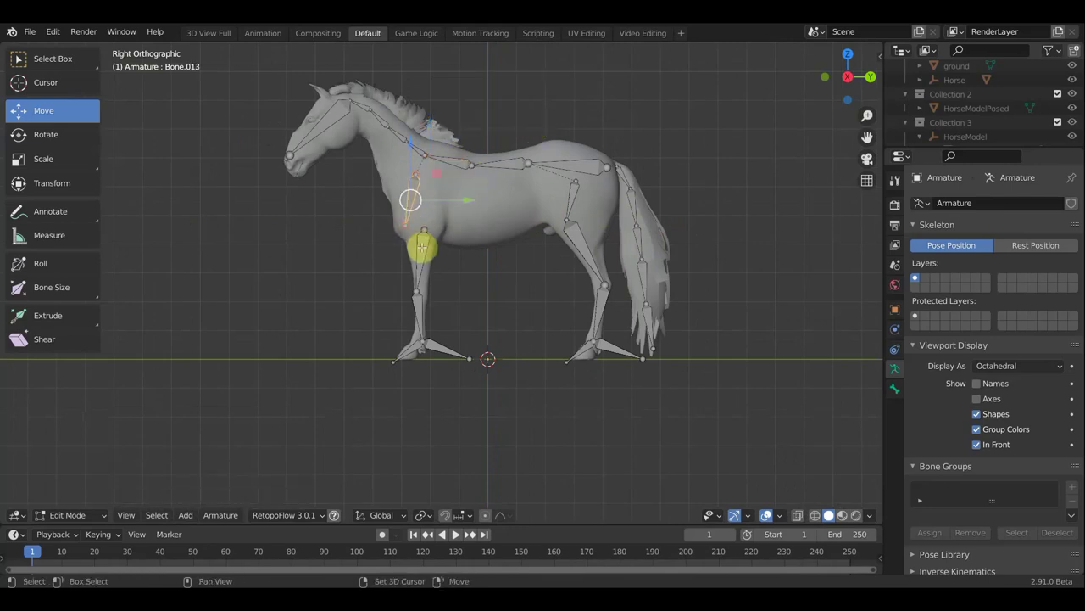
key("ctrl+p")
left_click(499, 280)
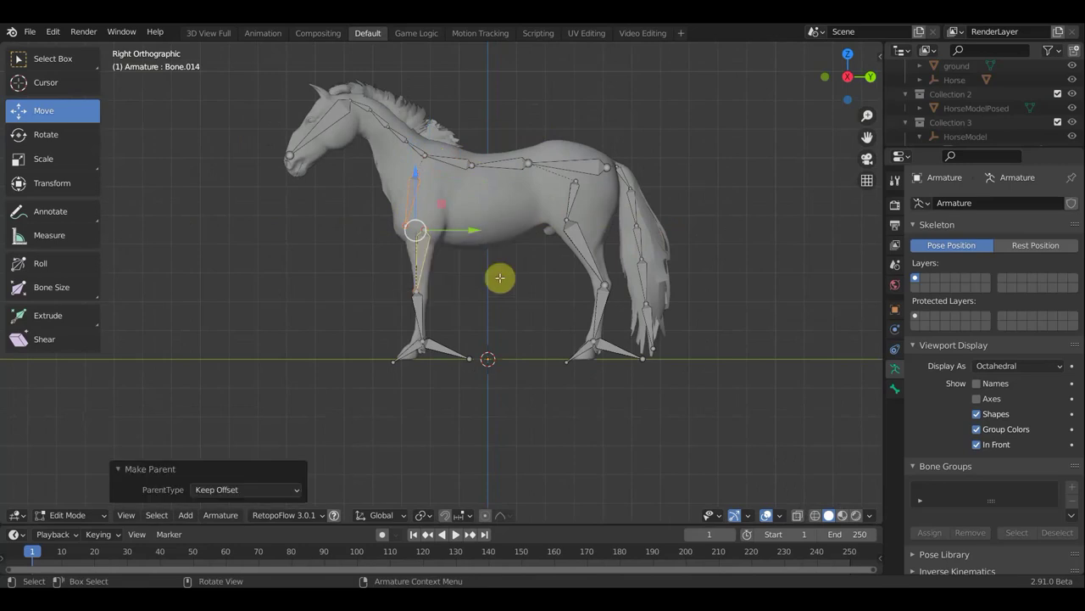
scroll(479, 281, "up", 1)
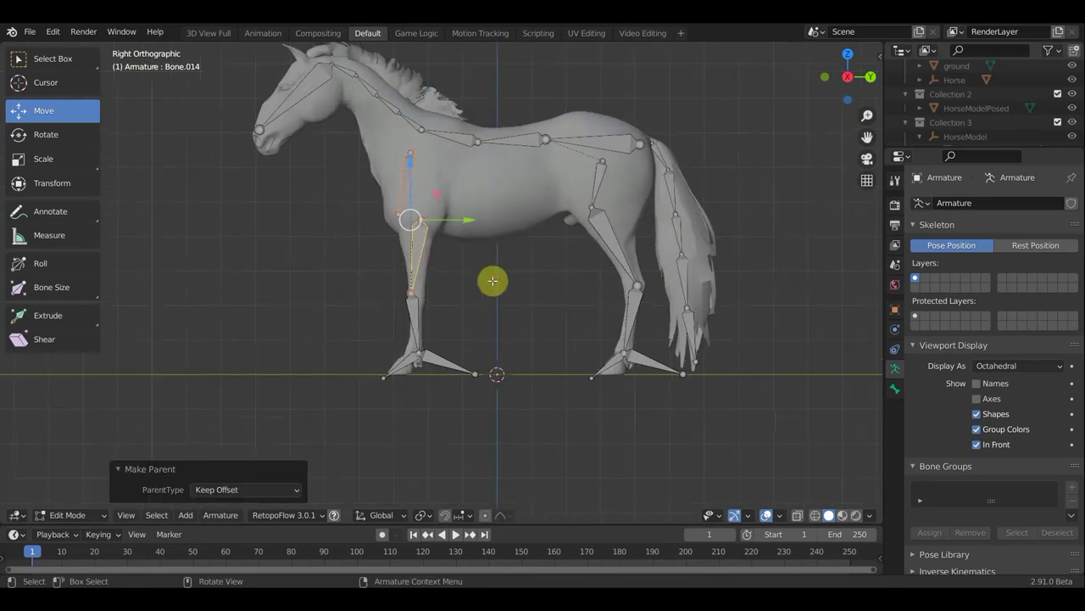
middle_click_drag(483, 281, 573, 289)
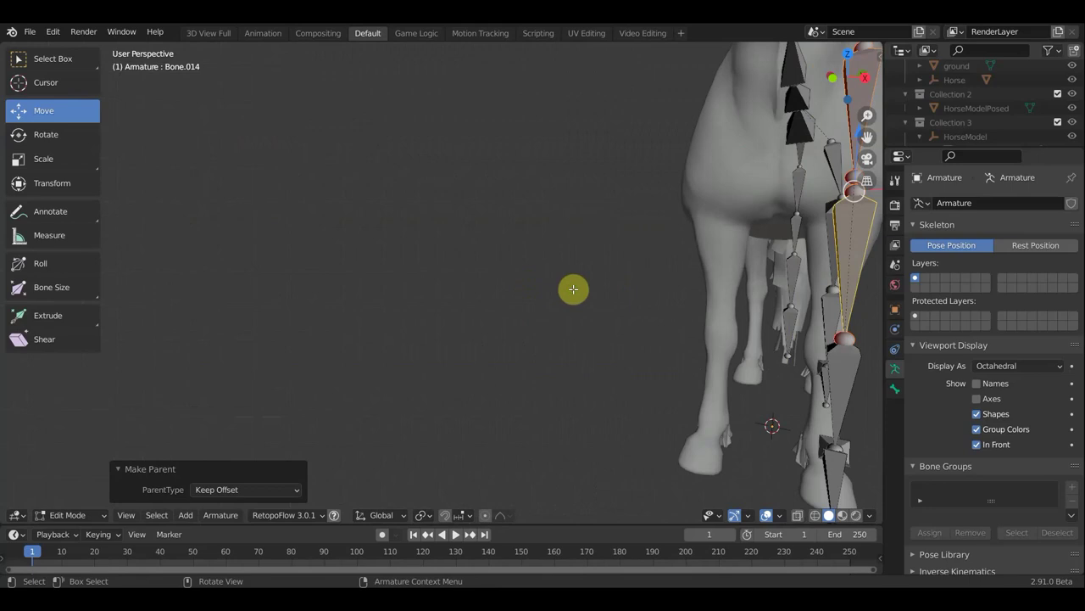
In front view, select the front and hind leg bones and duplicate them
key("KP_1")
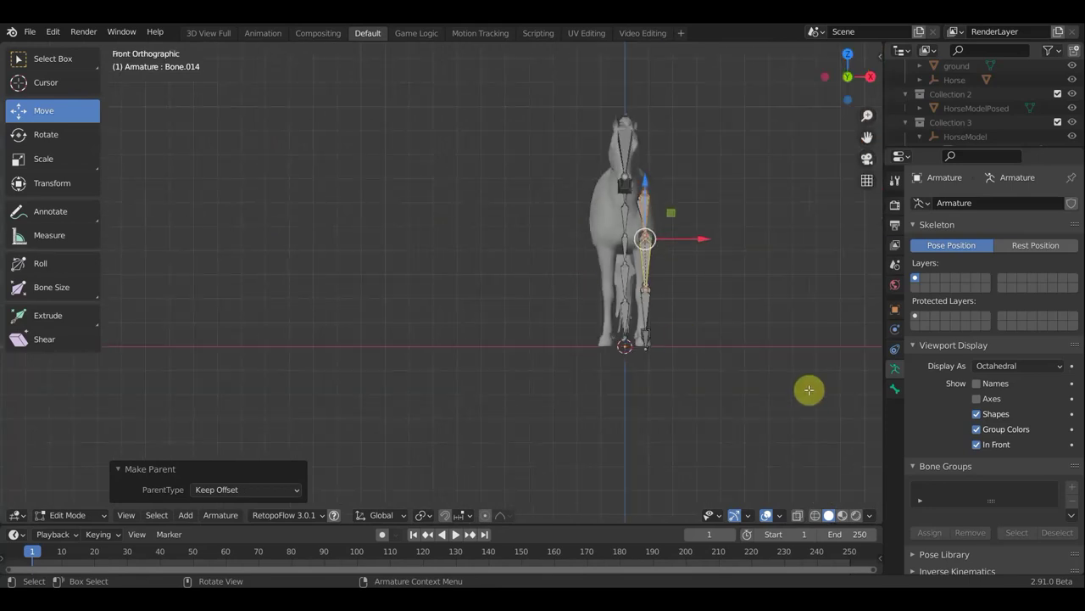
left_click_drag(812, 405, 635, 174)
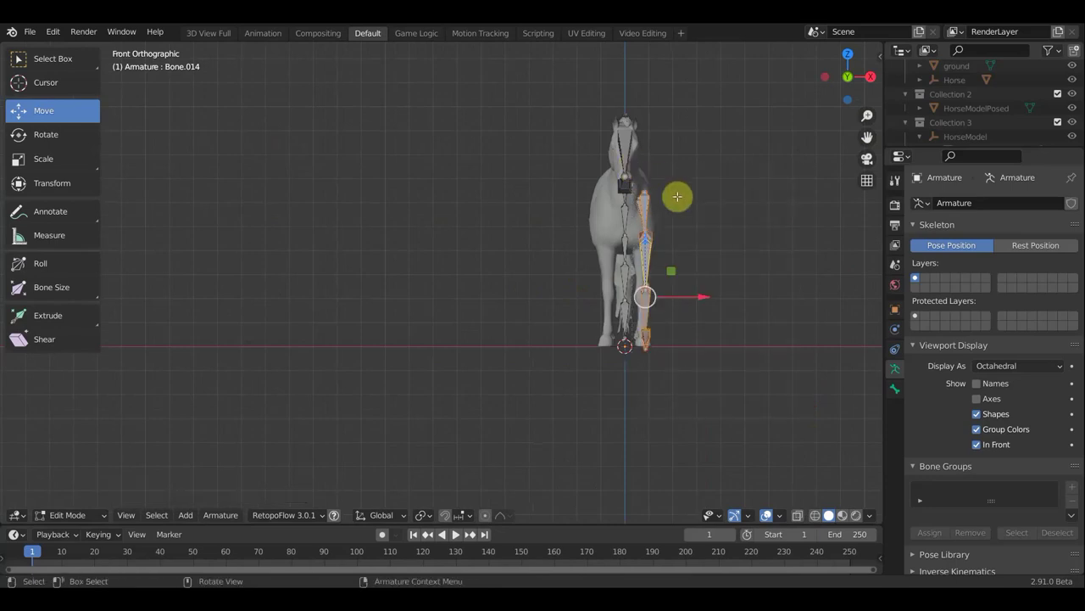
middle_click_drag(678, 199, 467, 212)
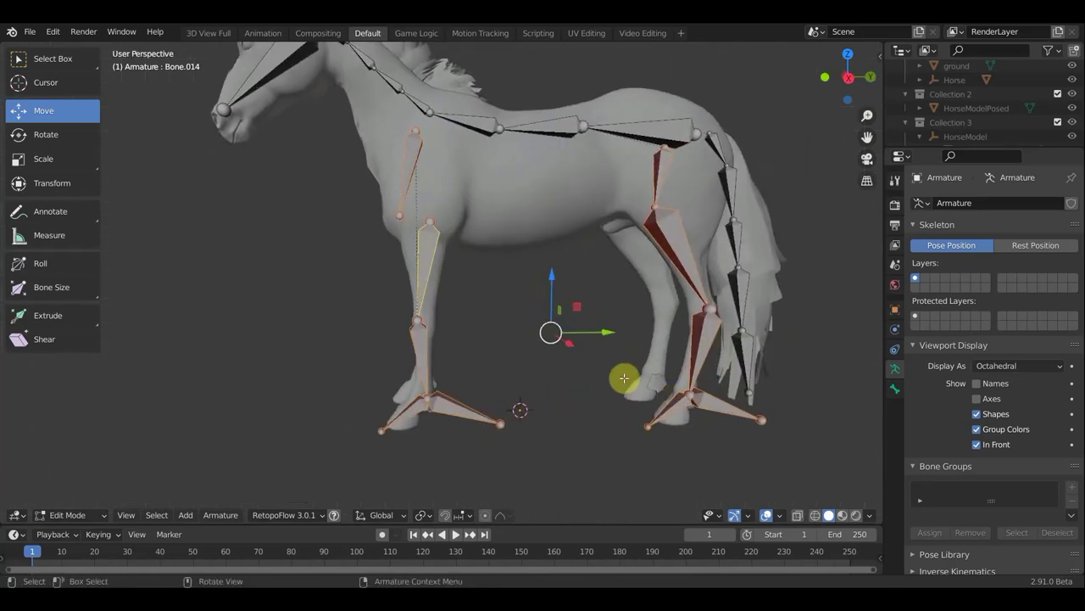
key("KP_1")
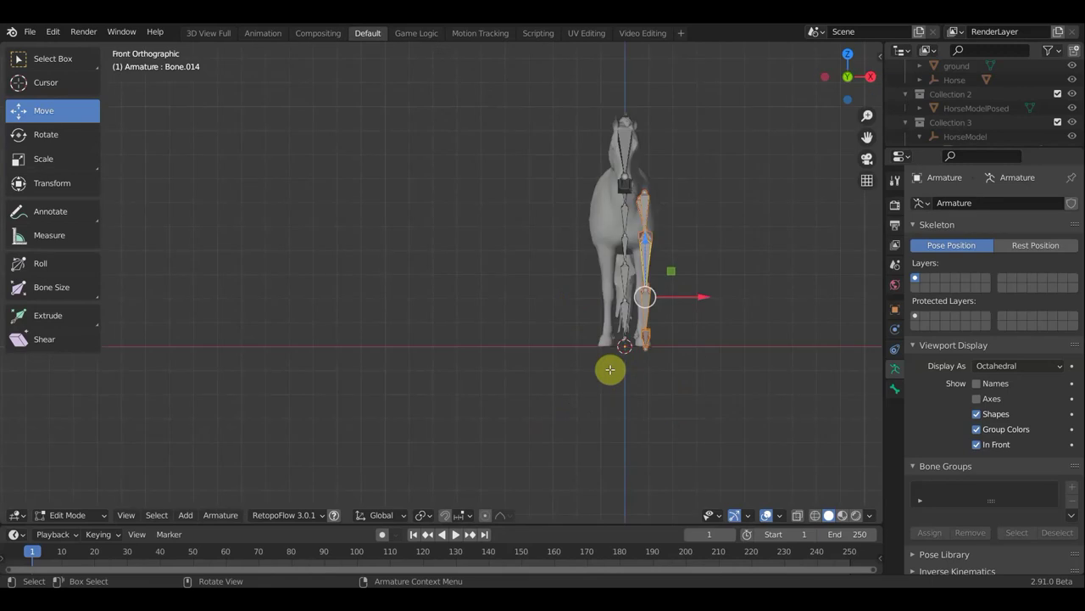
key("shift+d")
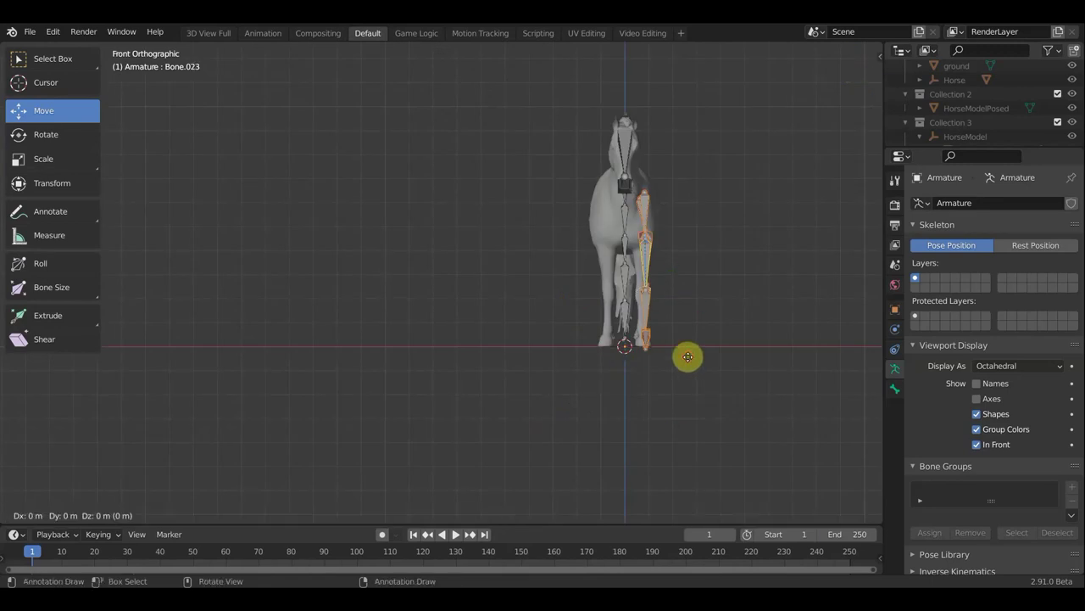
key("Escape")
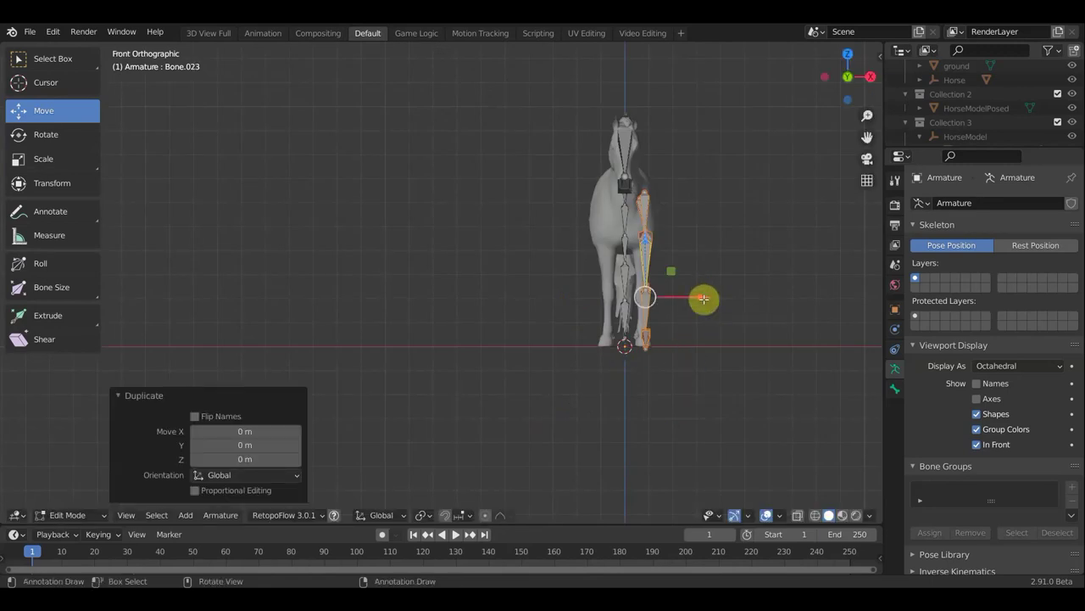
Mirror the duplicated leg bones across X Global and move them -0.16034 m to the horse's other side
left_click_drag(703, 296, 695, 297)
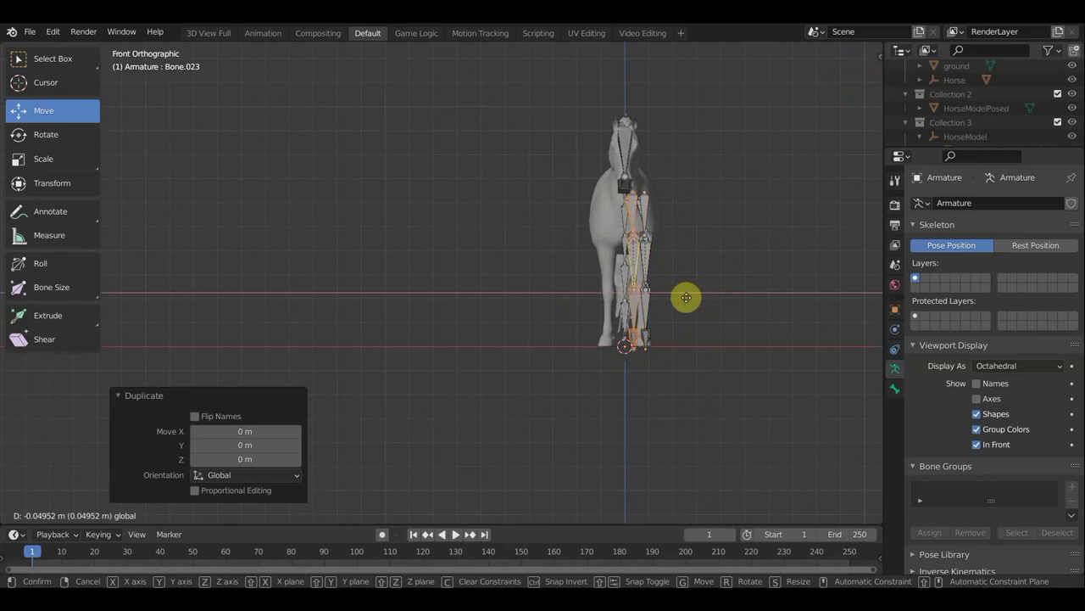
key("ctrl+z")
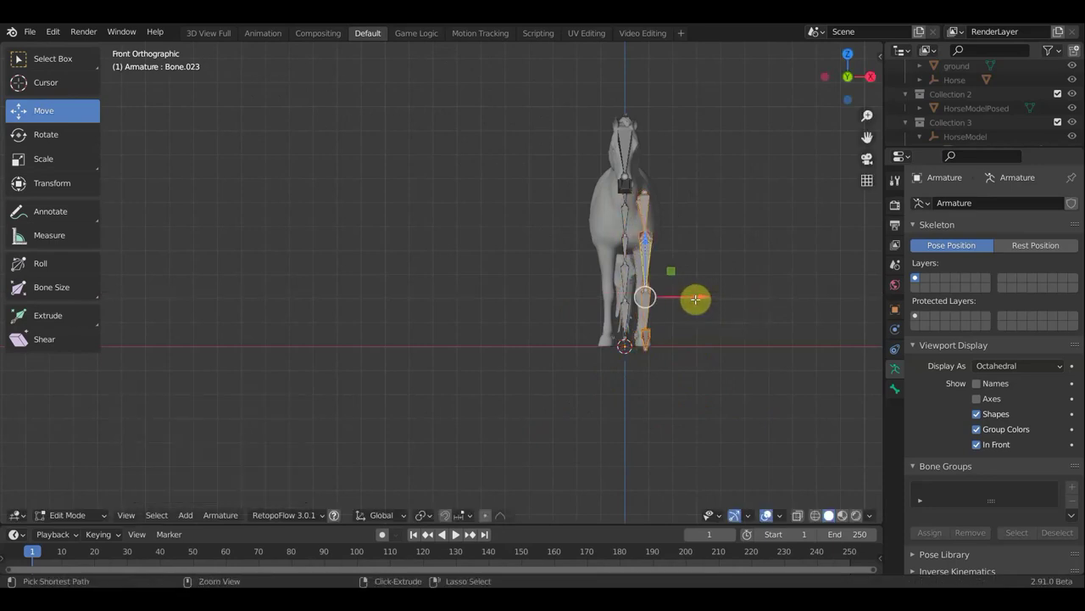
right_click(695, 298)
mouse_move(605, 369)
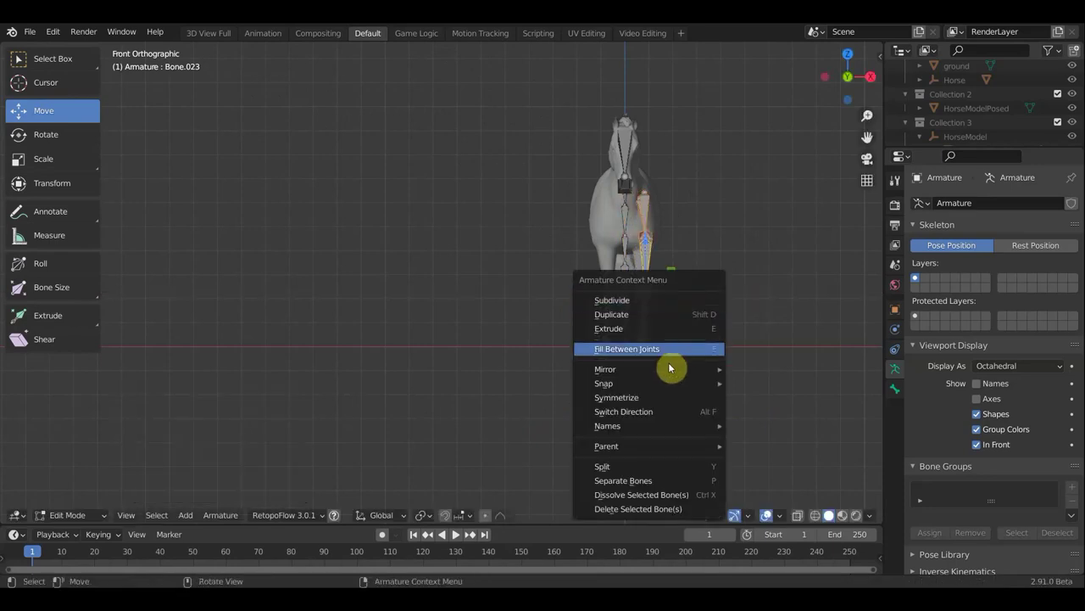
left_click(781, 388)
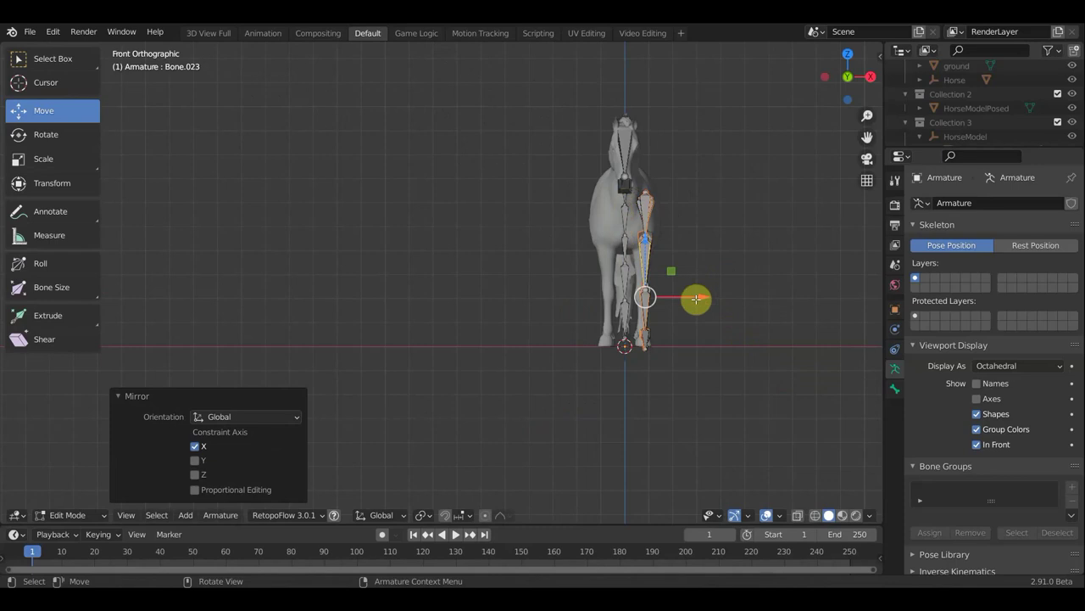
key("g")
key("x")
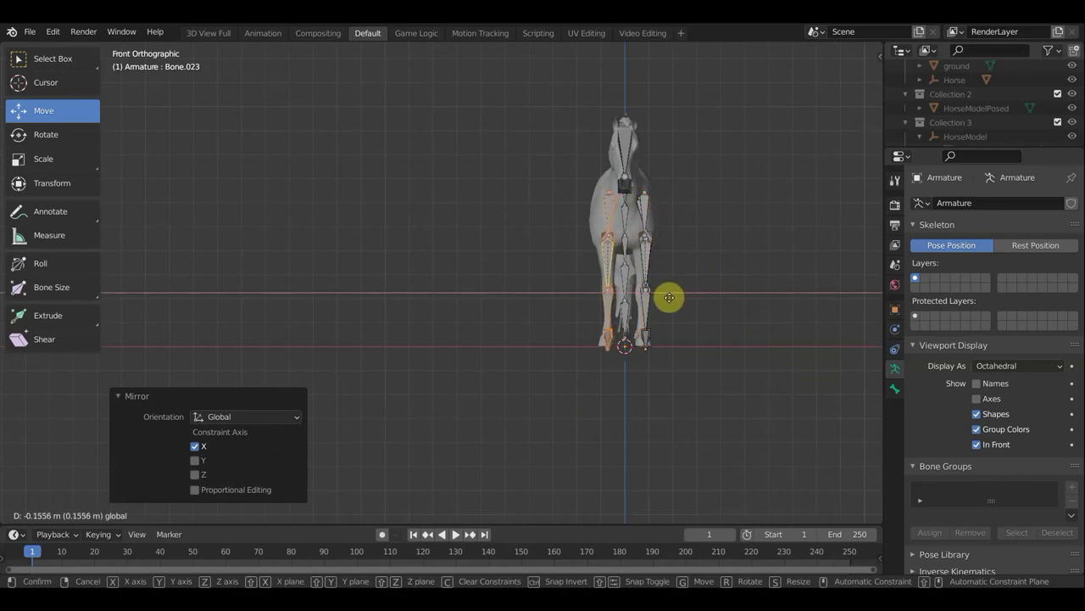
left_click(669, 297)
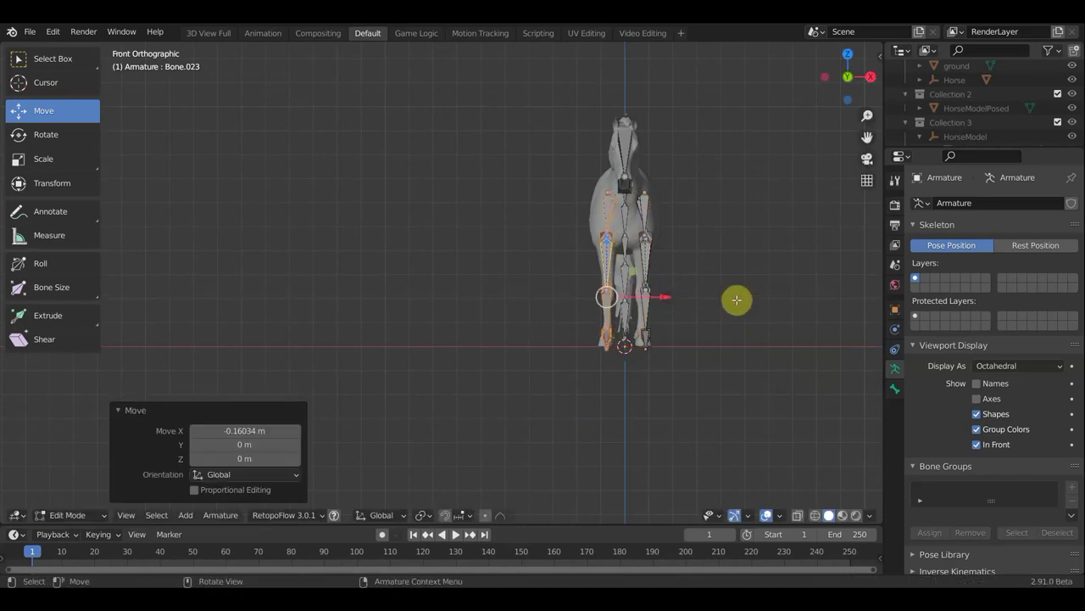
Orbit and zoom to inspect both sets of legs, then bring up the mode list to leave Edit Mode
middle_click_drag(734, 298, 707, 317)
scroll(708, 318, "up", 4)
scroll(616, 319, "down", 1)
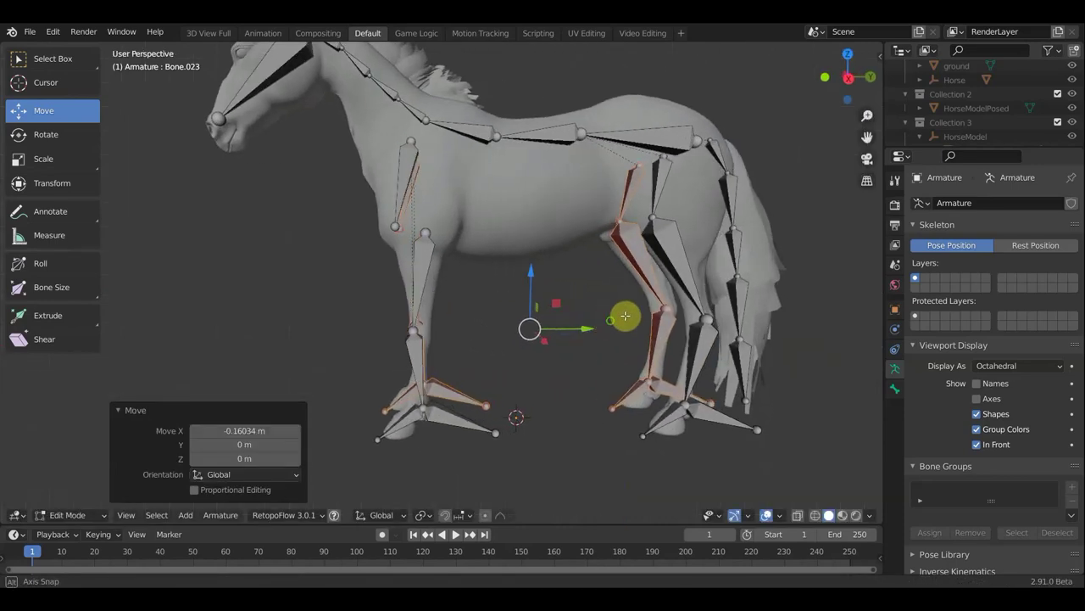
scroll(797, 280, "down", 1)
scroll(804, 273, "down", 1)
scroll(777, 284, "down", 1)
middle_click_drag(776, 284, 511, 175)
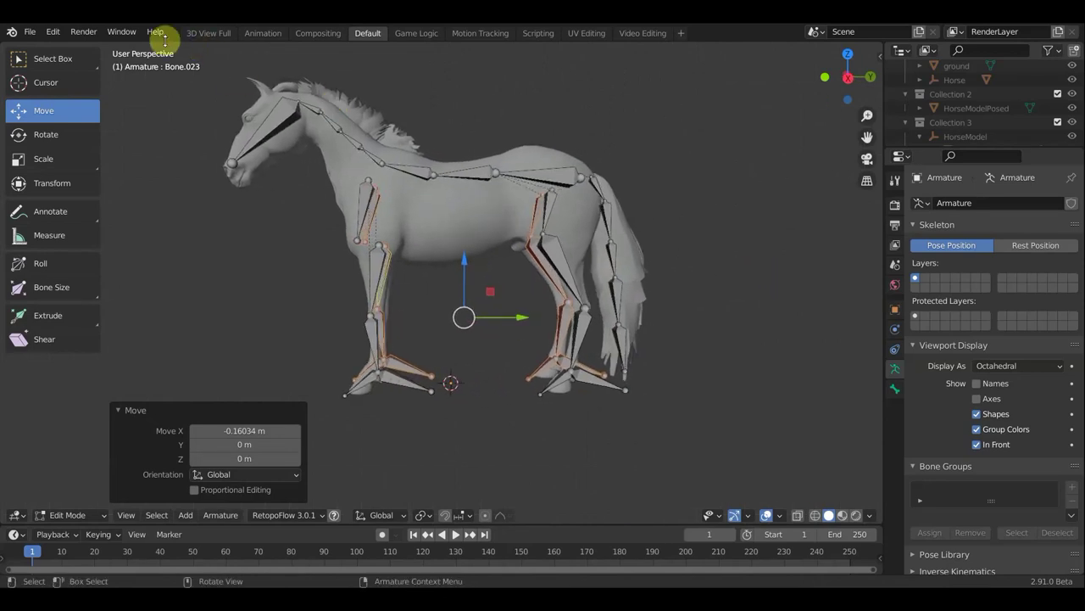
left_click(74, 514)
Return to Object Mode and zoom in on the right side view of the horse
left_click(75, 498)
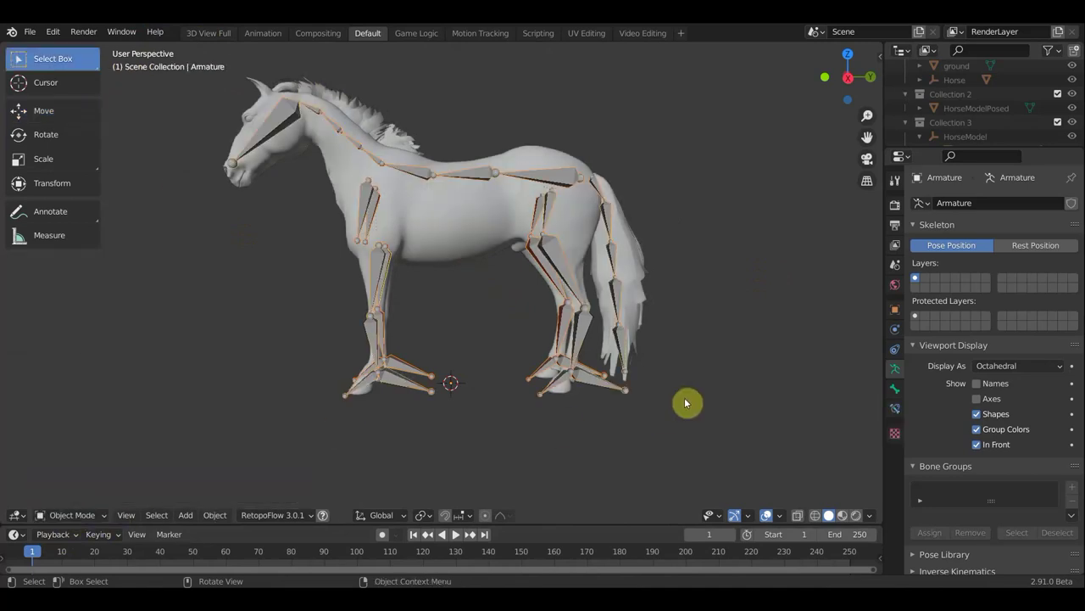
key("KP_3")
scroll(535, 245, "up", 2)
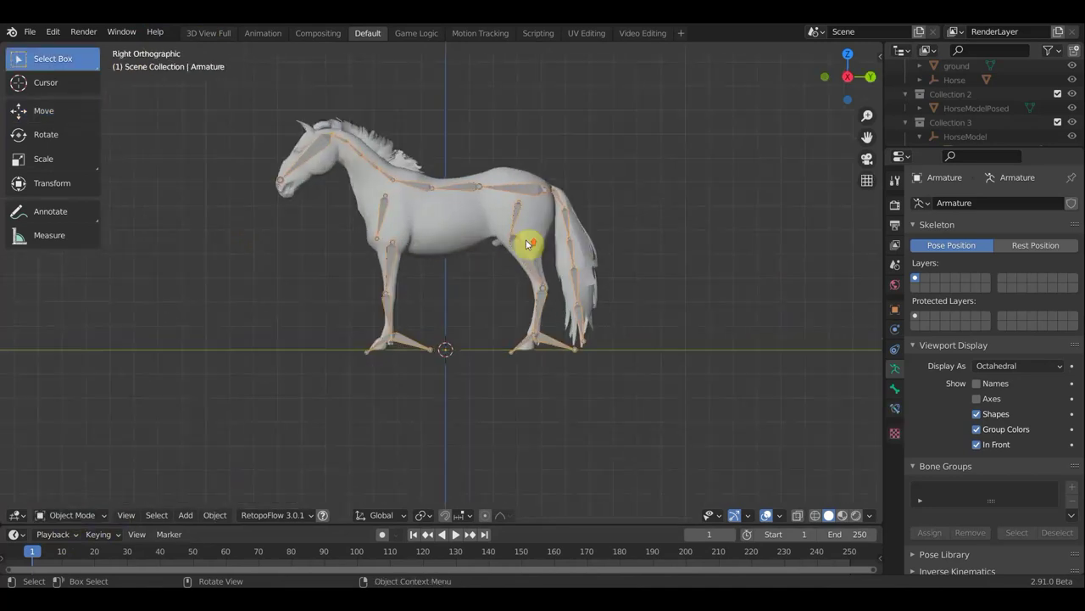
scroll(433, 216, "up", 2)
Parent the horse mesh to the armature With Automatic Weights, then clear the selection
left_click(432, 205)
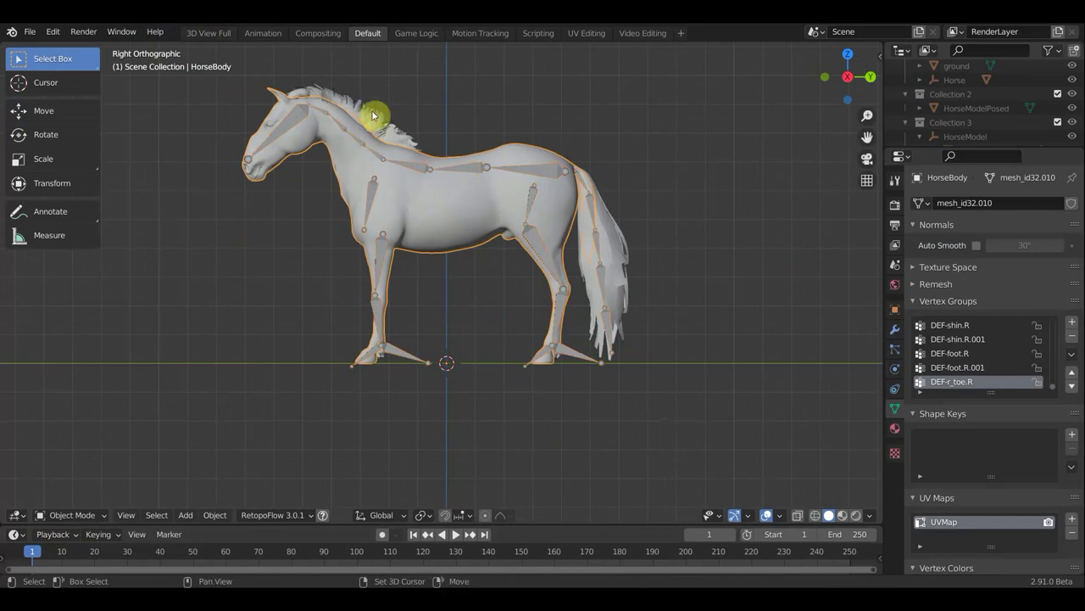
left_click(471, 167, "shift")
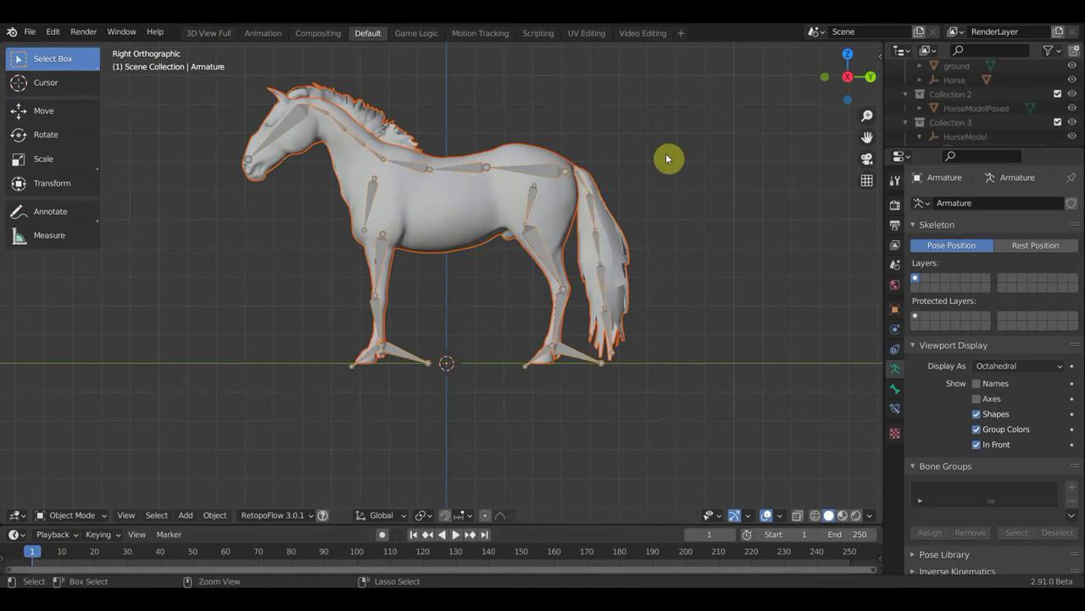
key("ctrl+p")
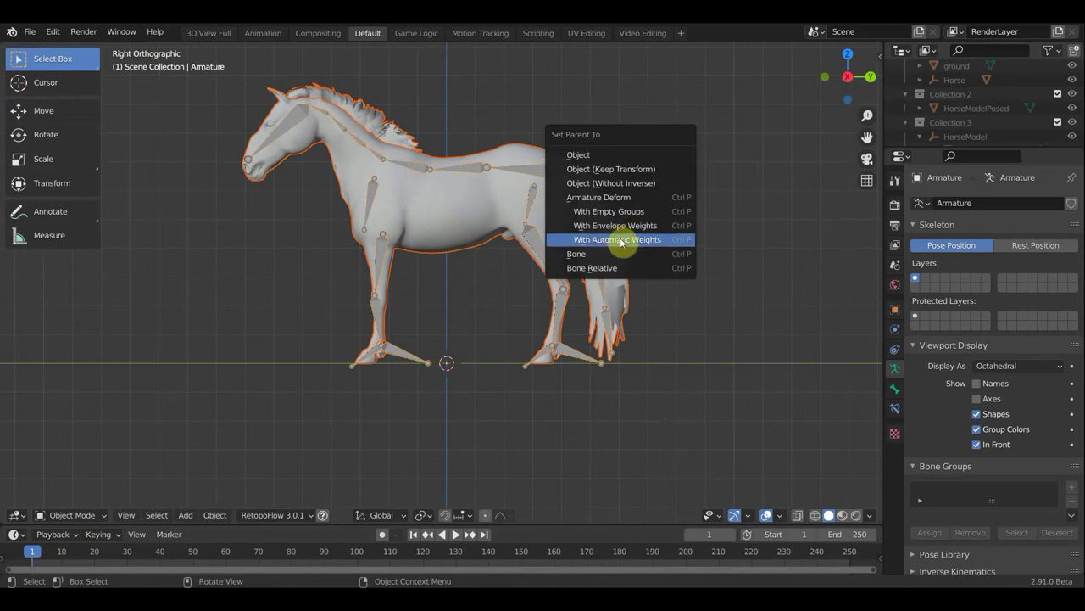
left_click(621, 240)
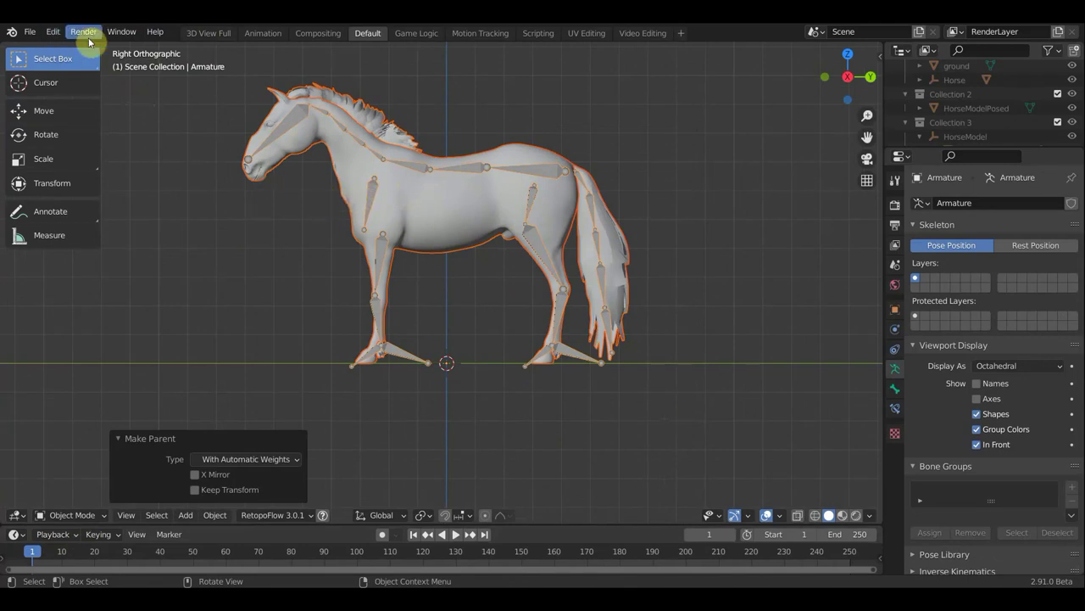
left_click(69, 515)
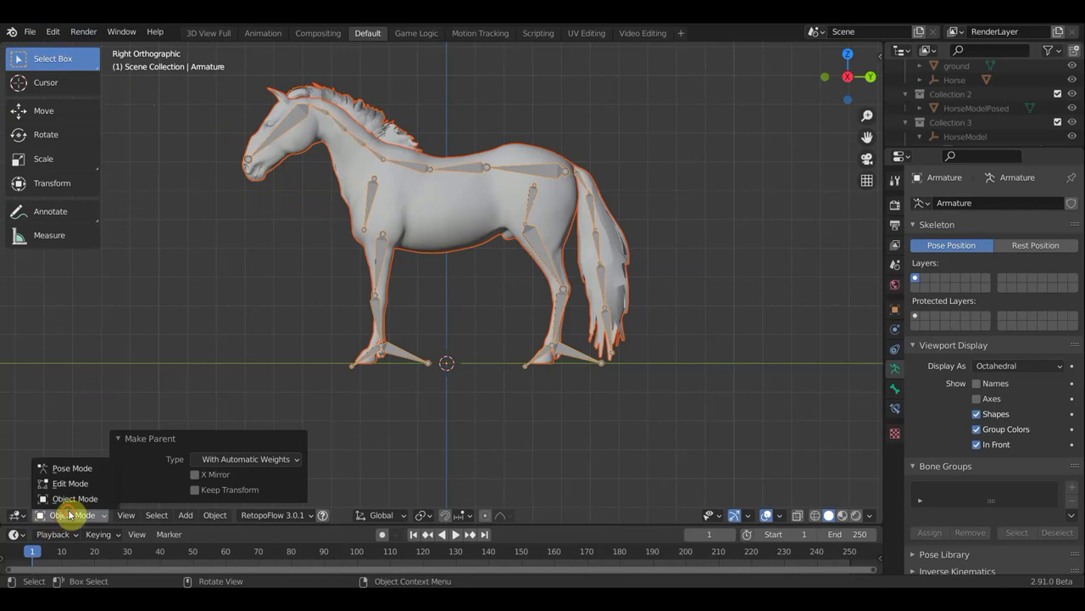
left_click(312, 456)
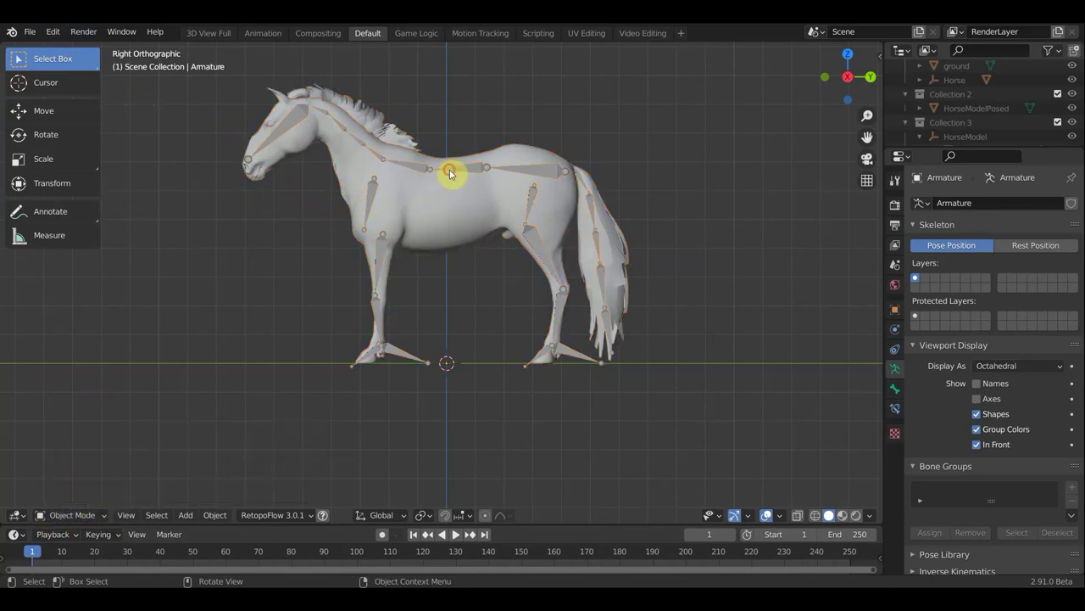
Enter Pose Mode, select the front foot bone and parent the leg bones with Ctrl+P > Object
left_click(77, 514)
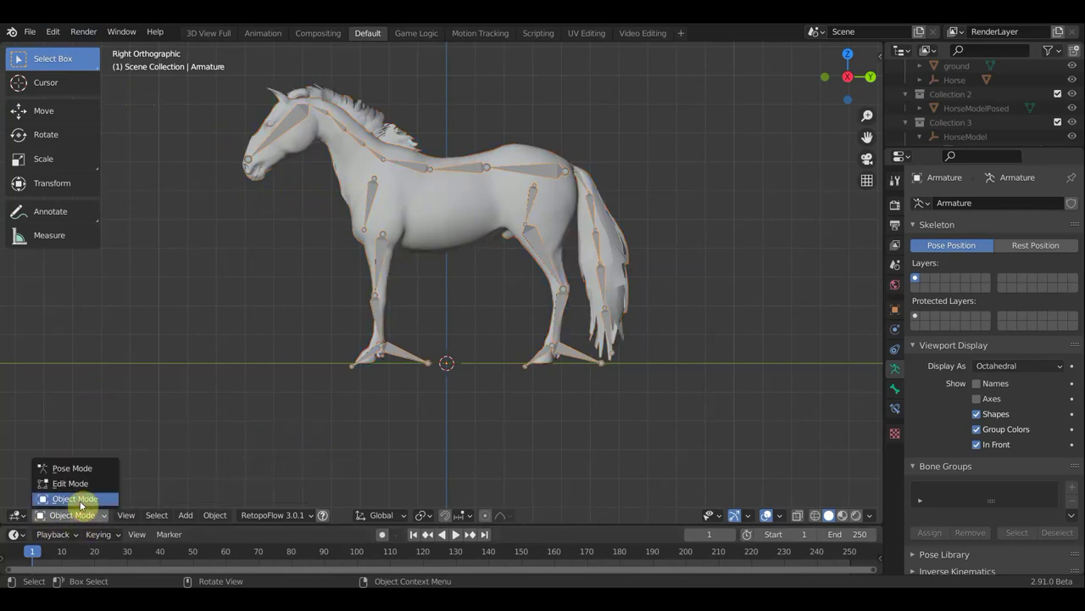
left_click(77, 468)
scroll(403, 353, "up", 1)
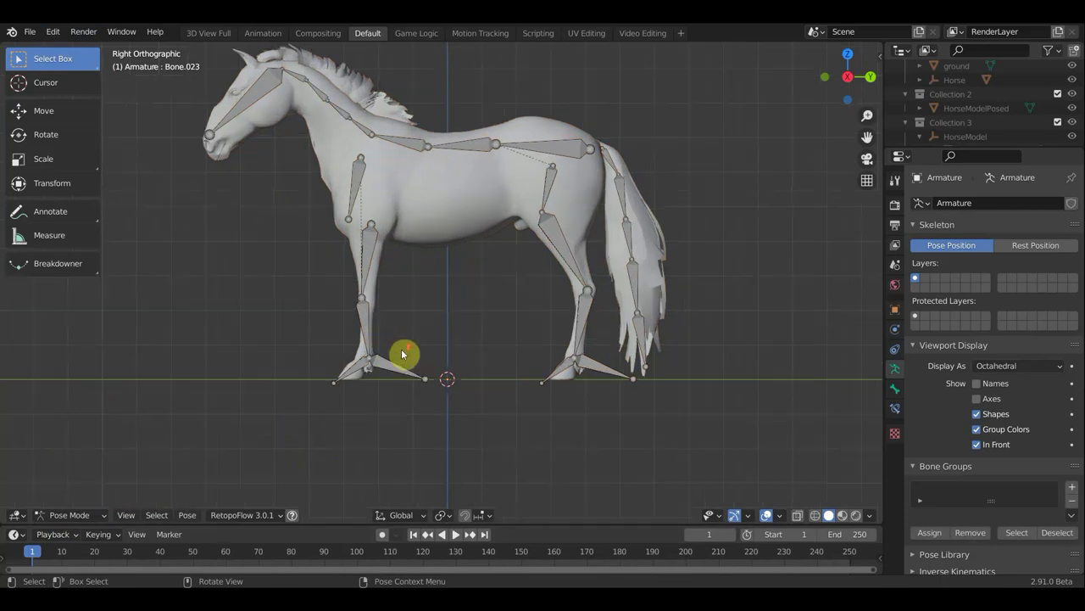
left_click(387, 371)
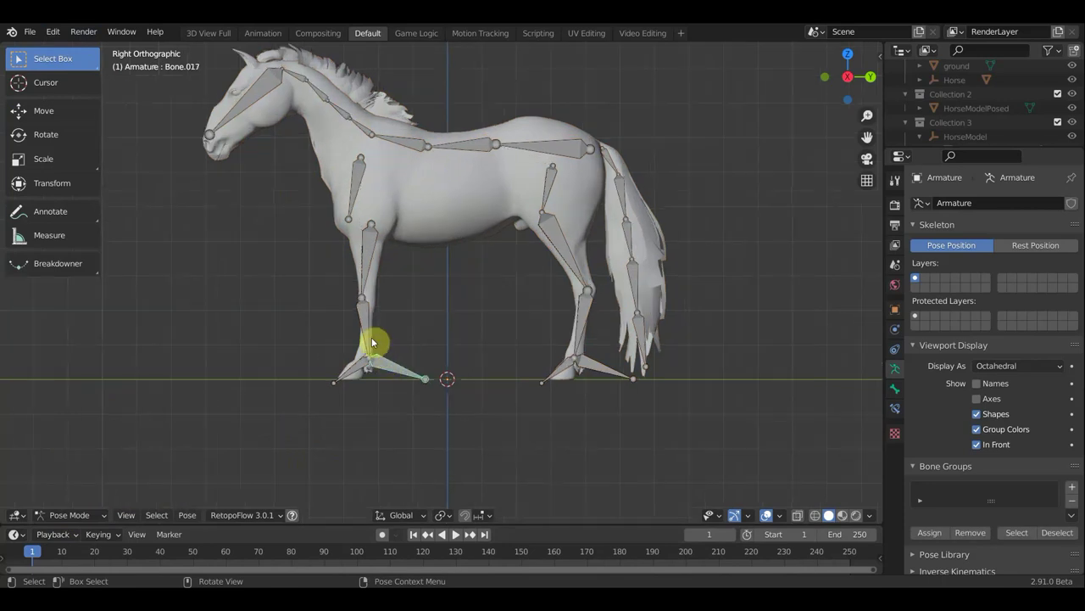
key("ctrl+p")
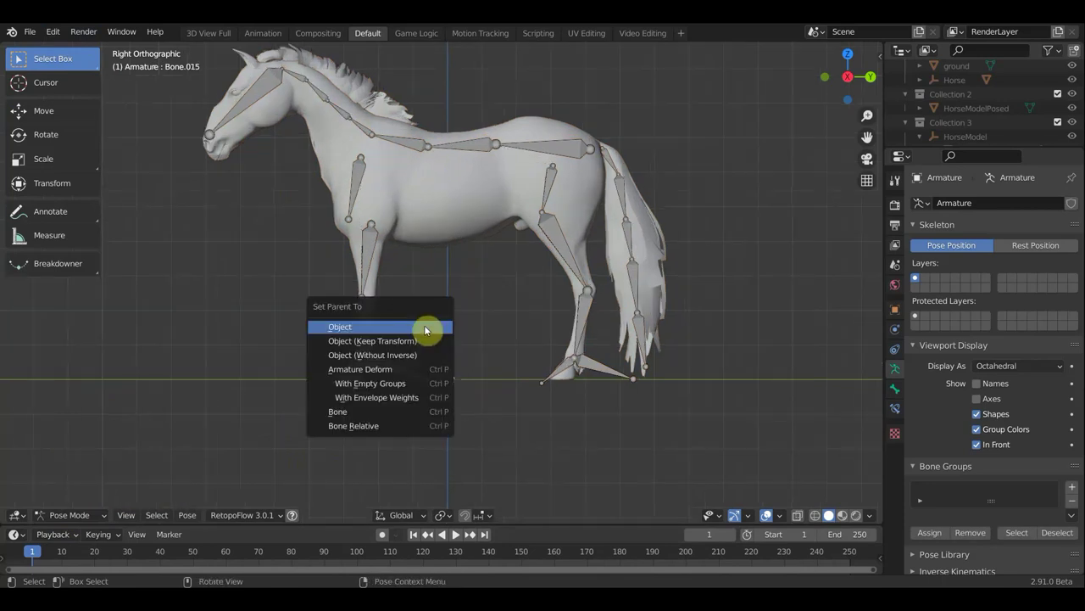
left_click(424, 327)
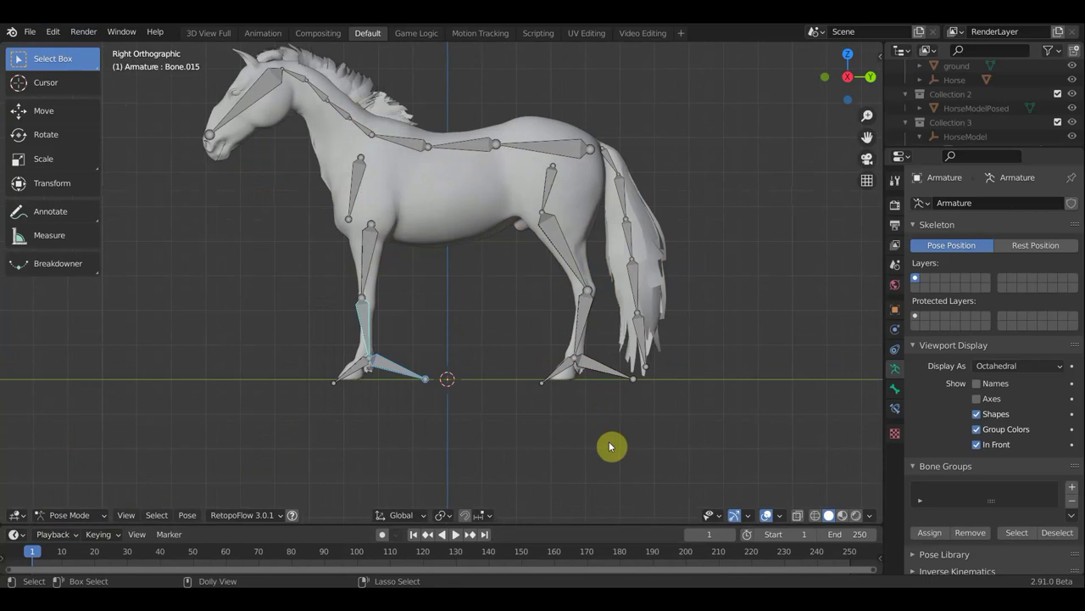
Add an Inverse Kinematics constraint with Chain Length 2 to the front leg bone
key("shift+ctrl+c")
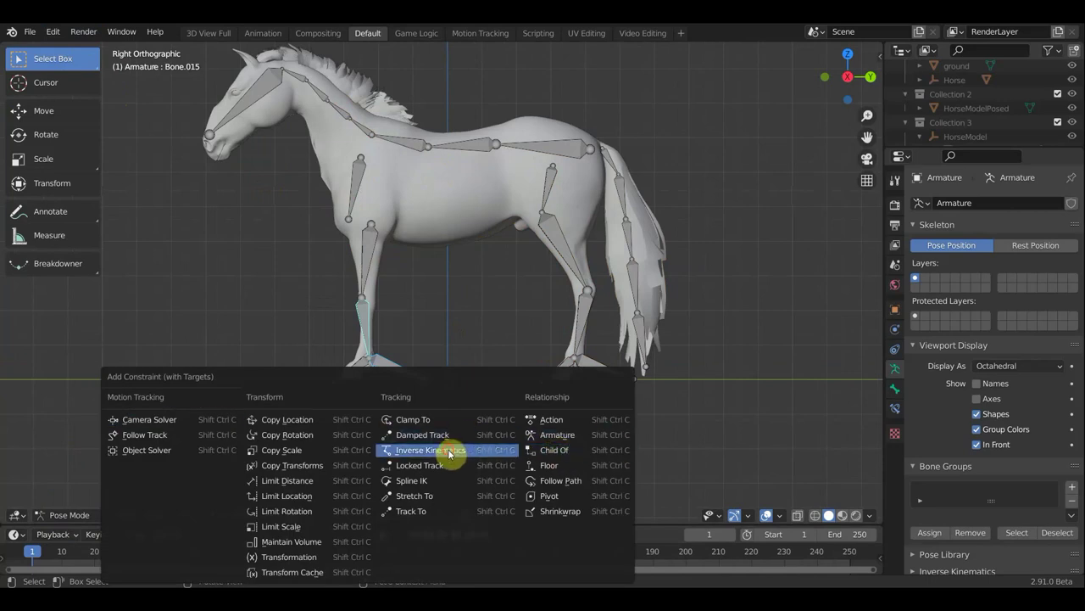
left_click(449, 455)
left_click(895, 408)
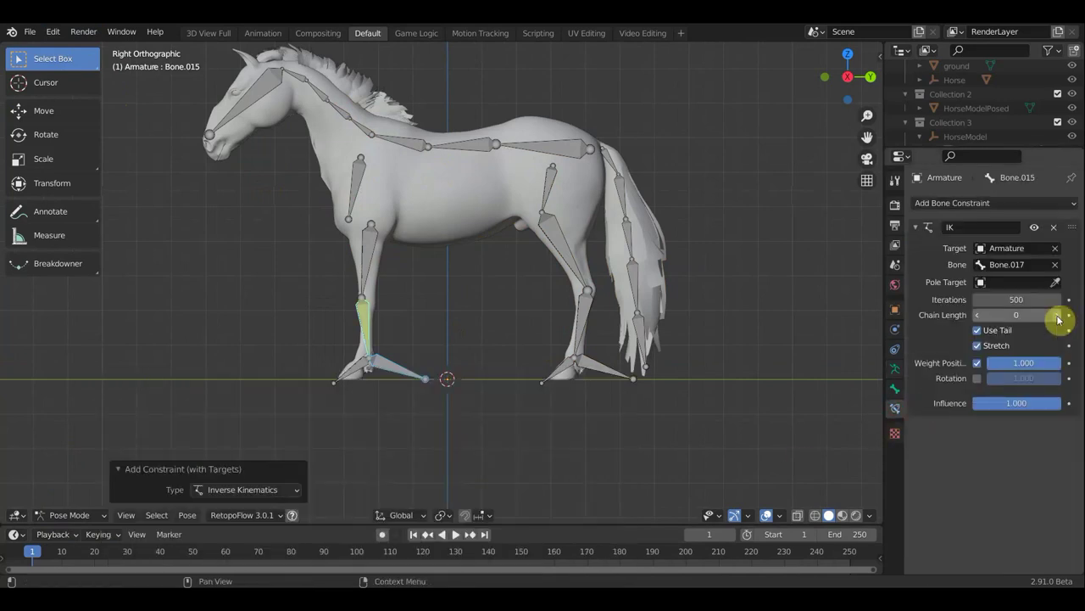
left_click(1057, 315)
Add an Inverse Kinematics constraint with Chain Length 2 to the hind leg, then inspect the leg bones
left_click(599, 363)
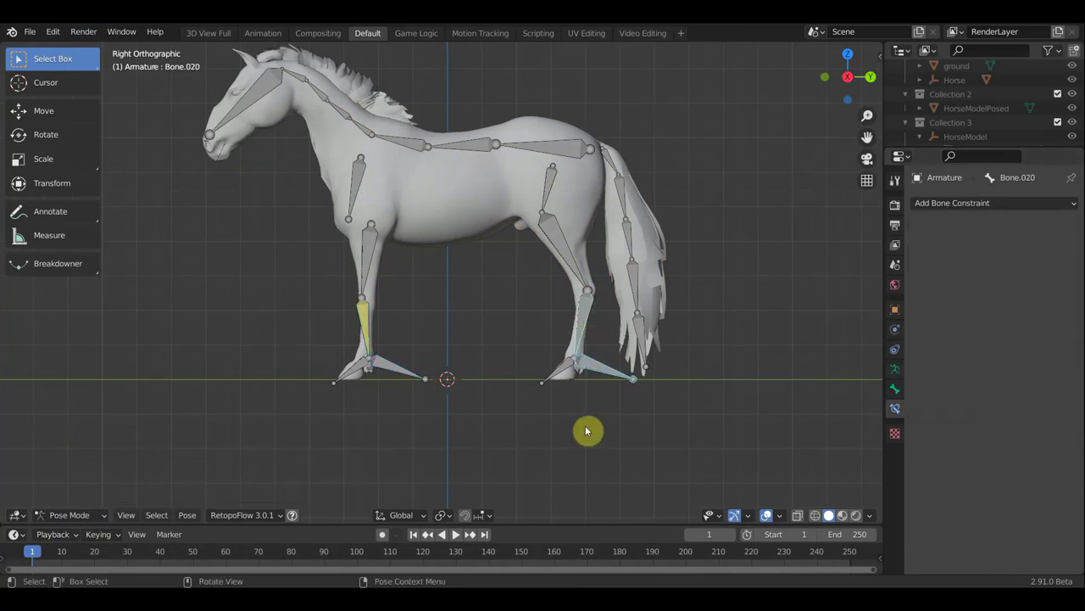
key("shift+ctrl+c")
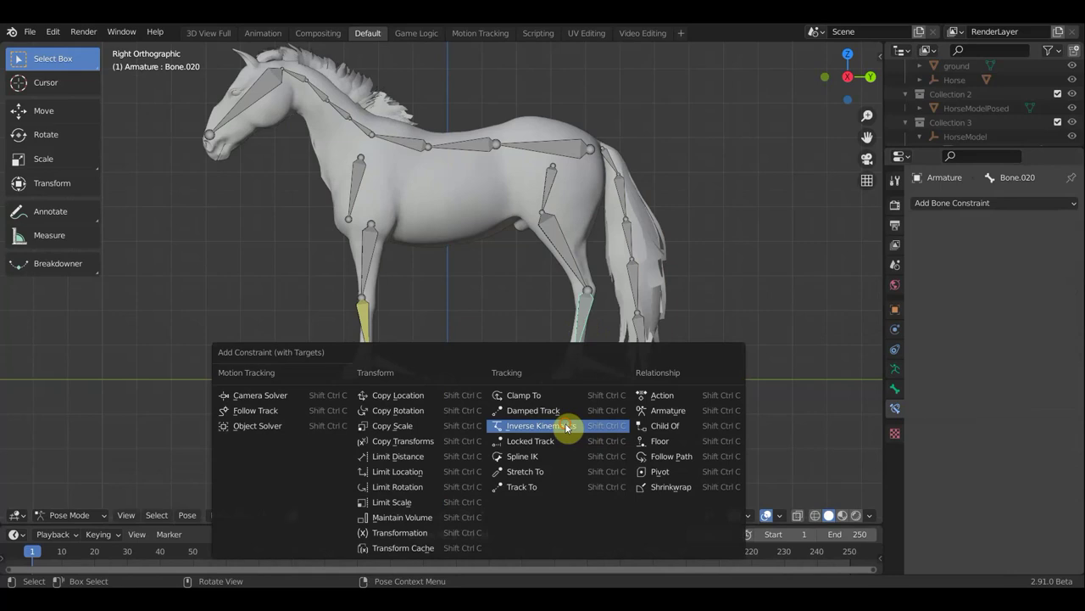
left_click(567, 427)
left_click(1057, 317)
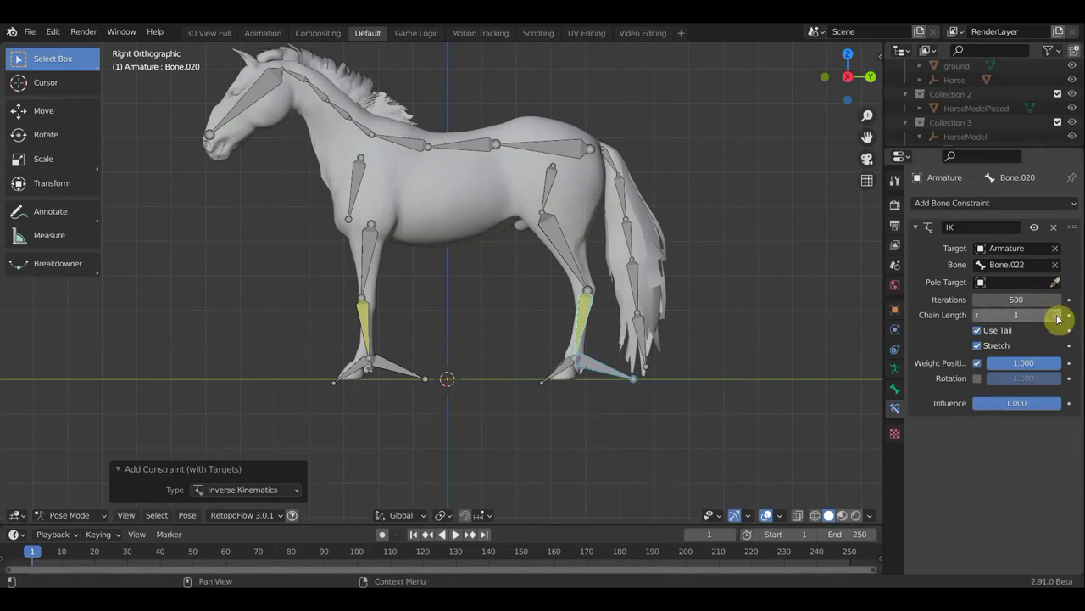
left_click(1057, 317)
scroll(666, 308, "up", 5)
mouse_move(667, 307)
middle_mouse_down()
mouse_move(509, 314)
mouse_move(623, 354)
mouse_move(475, 344)
mouse_move(358, 375)
middle_mouse_up()
scroll(547, 317, "down", 5)
Give the other hind lower leg bone an IK constraint with Chain Length 2
left_click(354, 388)
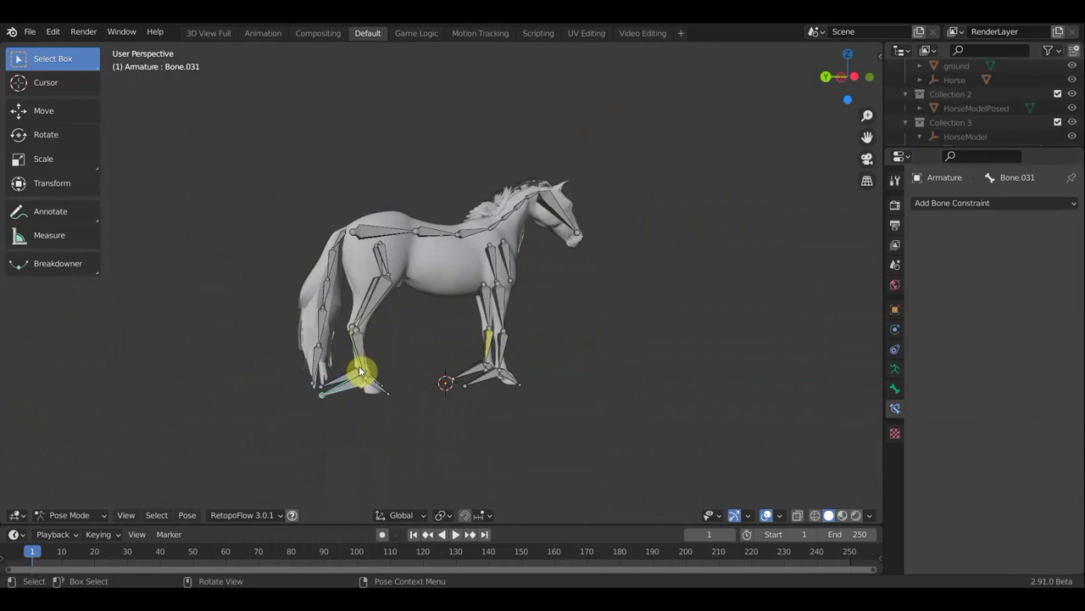
left_click(362, 348)
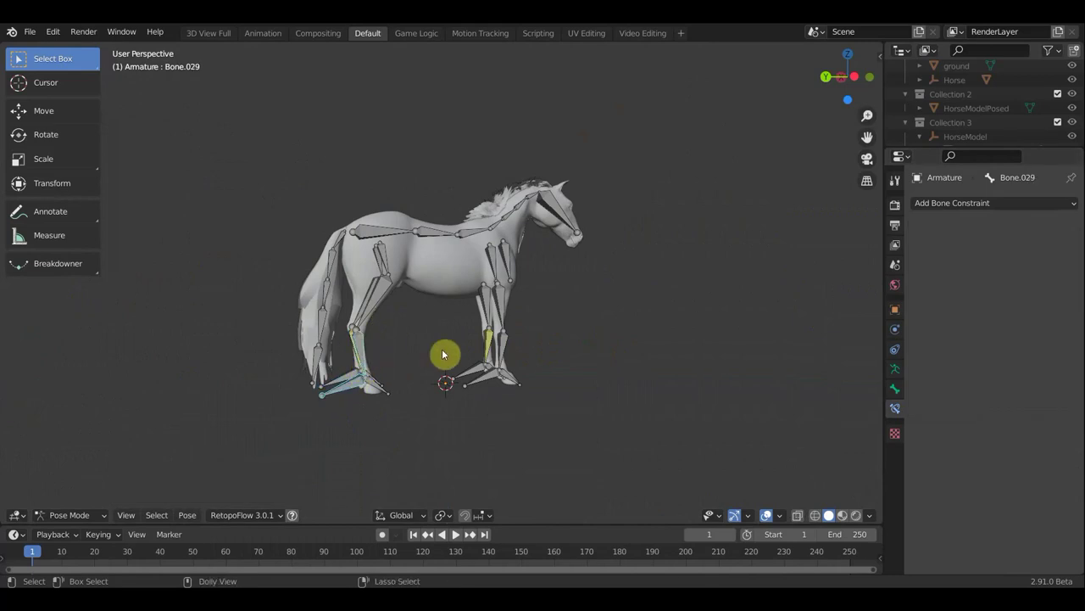
key("shift+ctrl+c")
left_click(443, 355)
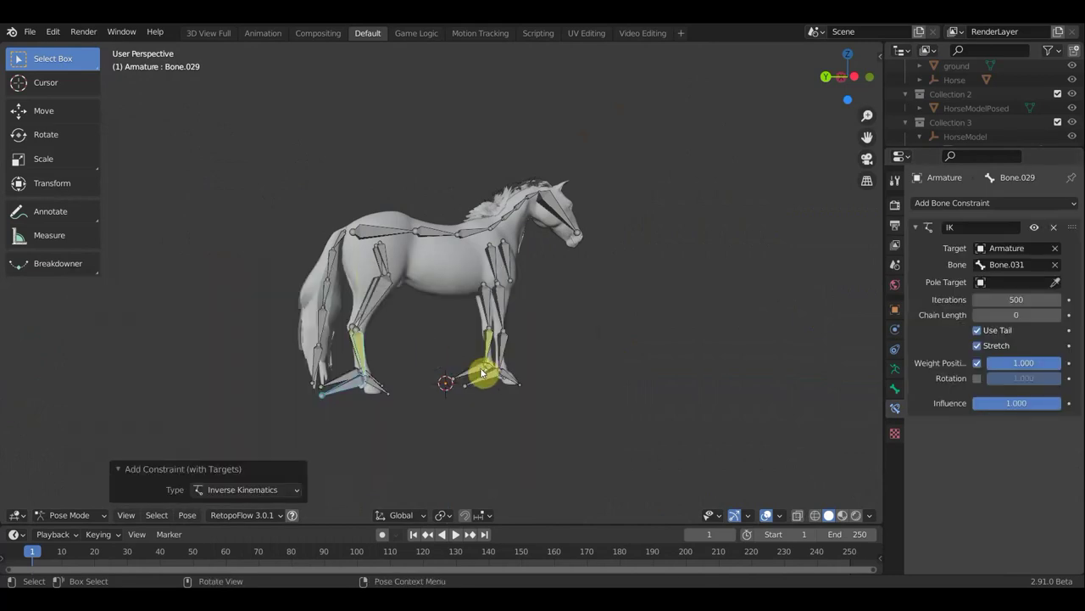
left_click(1056, 314)
left_click(1057, 315)
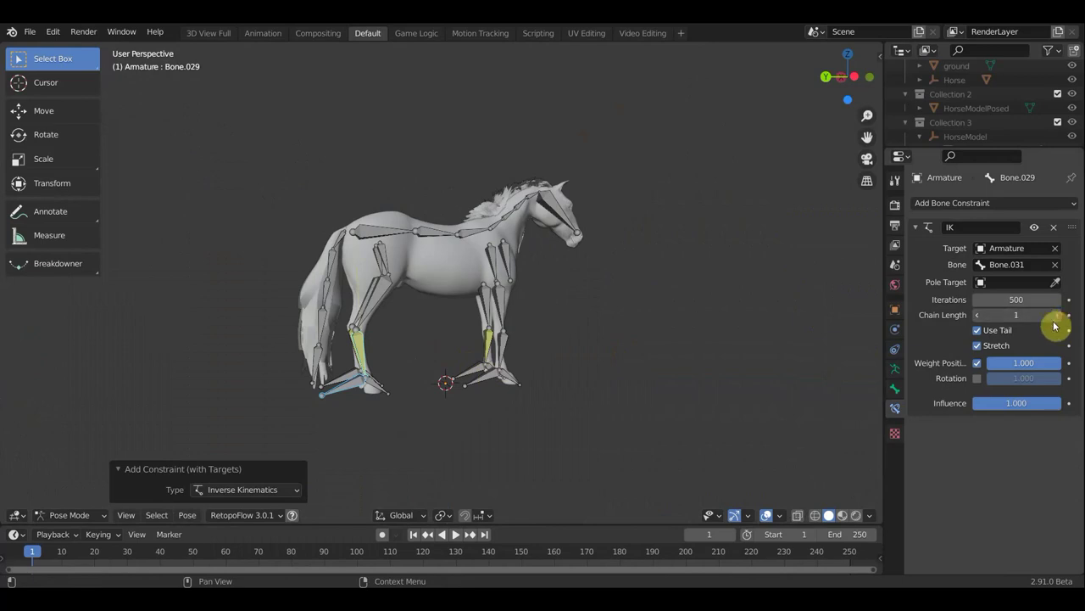
Give the remaining front lower leg bone an IK constraint with Chain Length 2
left_click(502, 365)
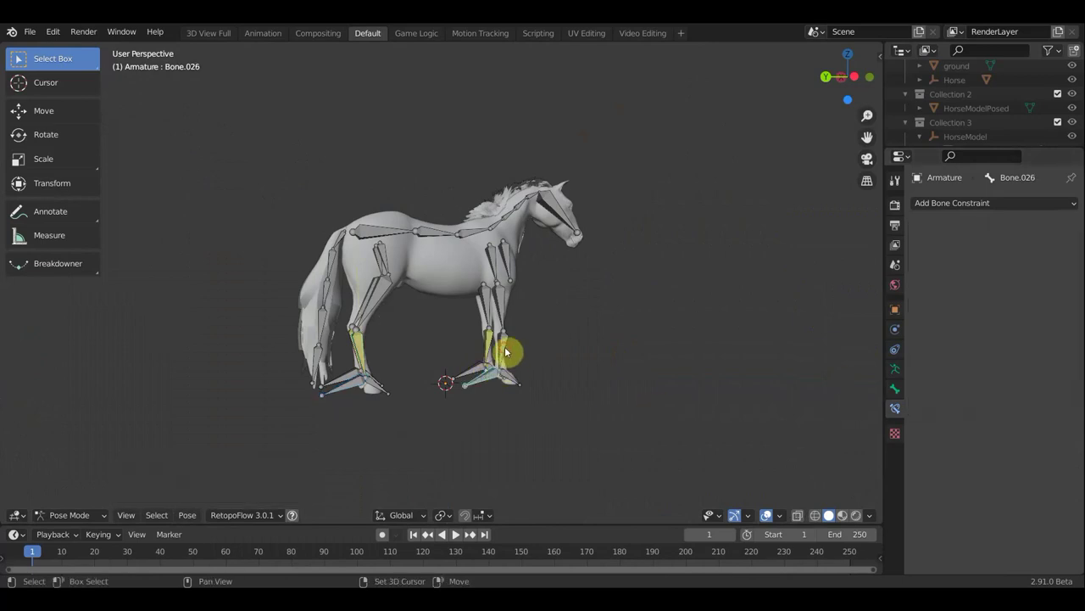
key("shift+ctrl+c")
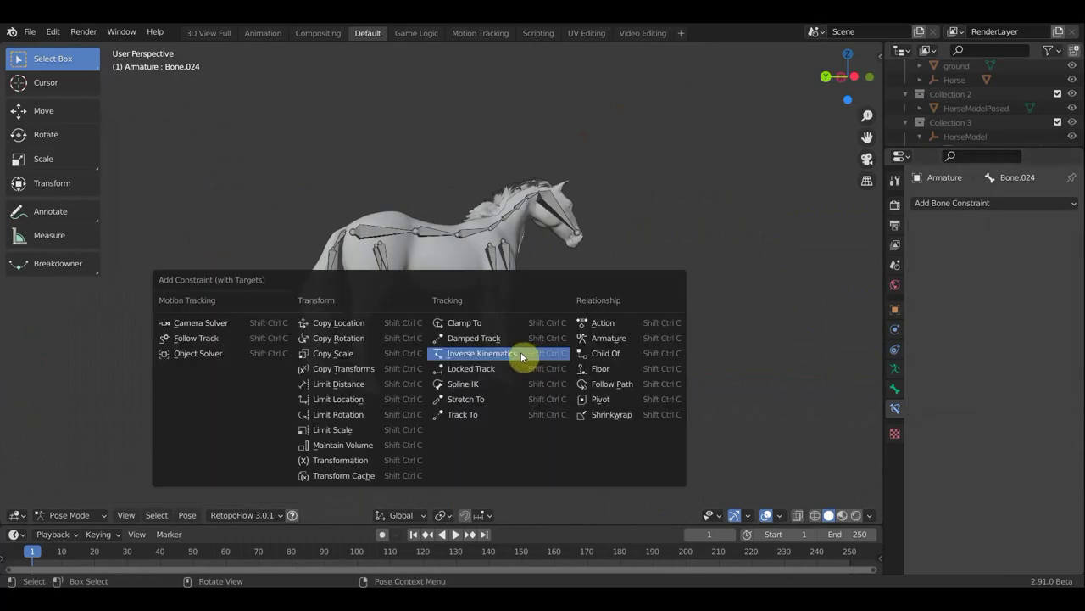
left_click(522, 354)
left_click(1057, 316)
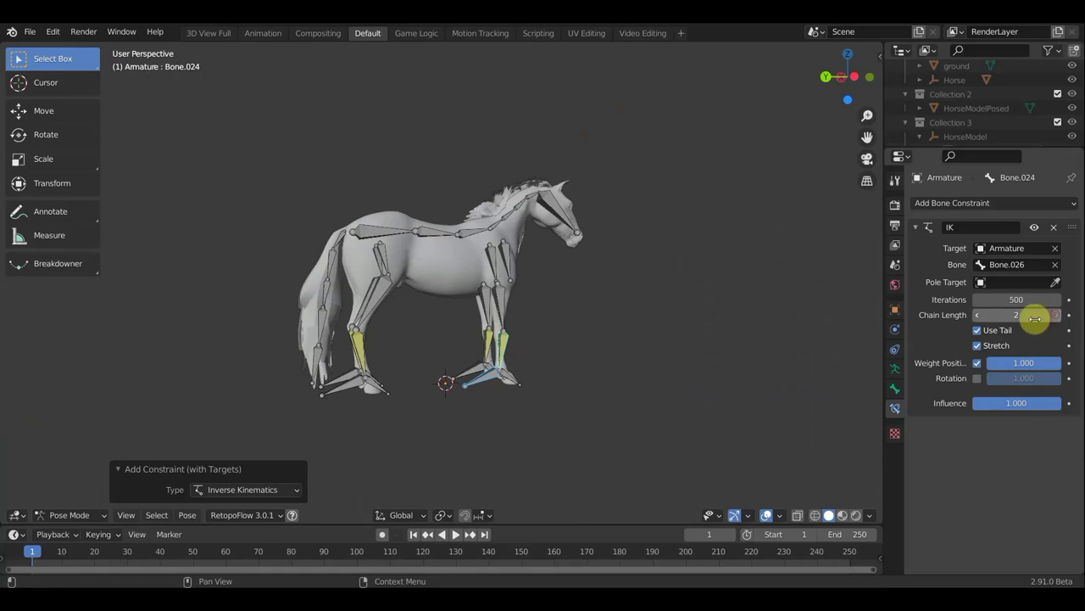
mouse_move(700, 338)
middle_mouse_down()
mouse_move(430, 342)
mouse_move(468, 327)
middle_mouse_up()
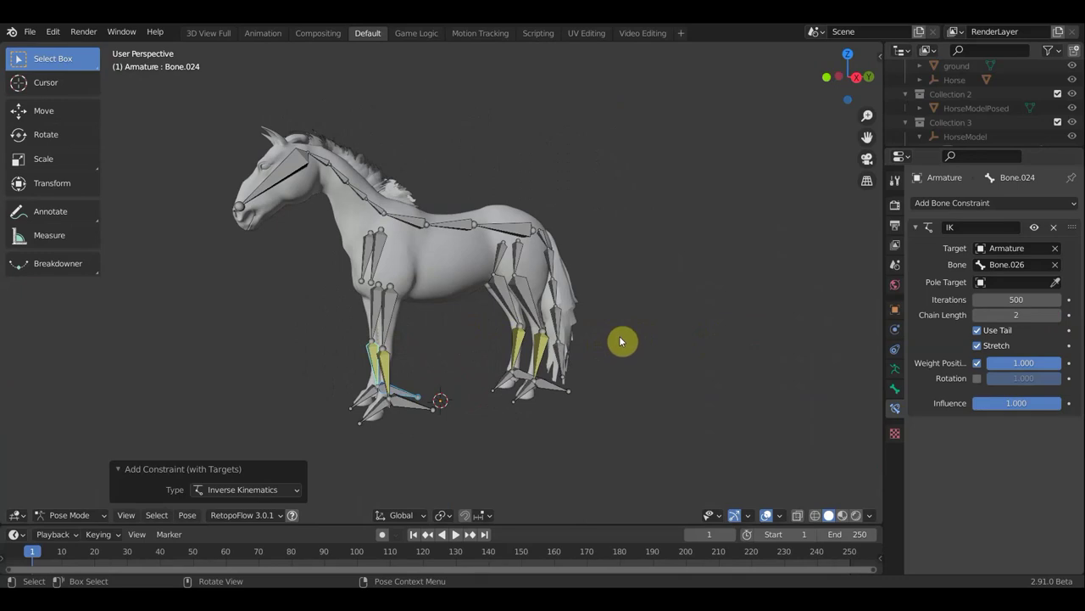
In right side view, rotate the head bone to tilt the head
key("KP_3")
left_click(305, 183)
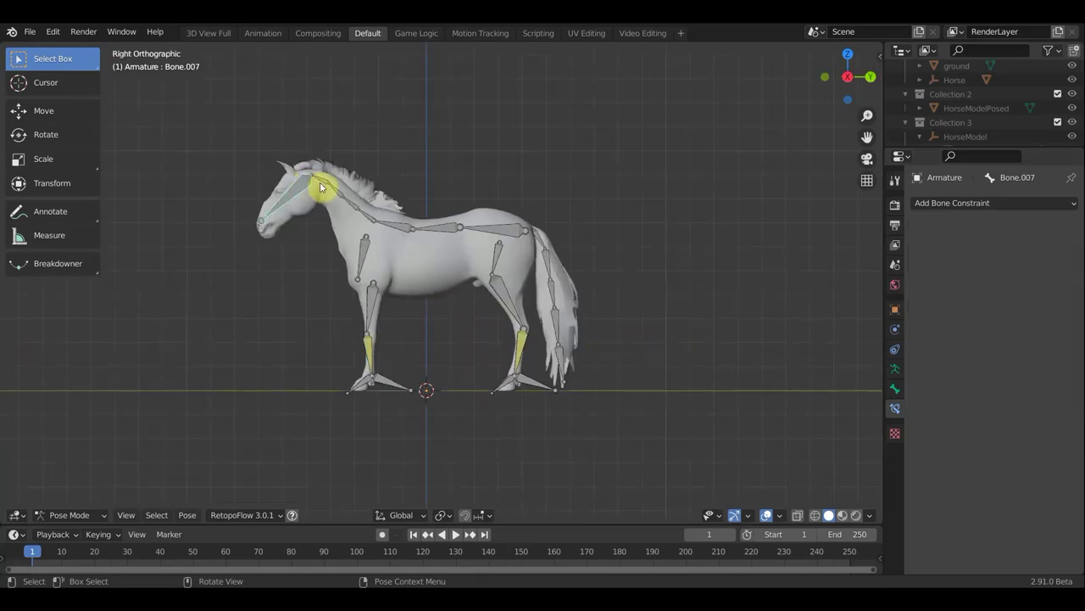
key("r")
right_click(430, 201)
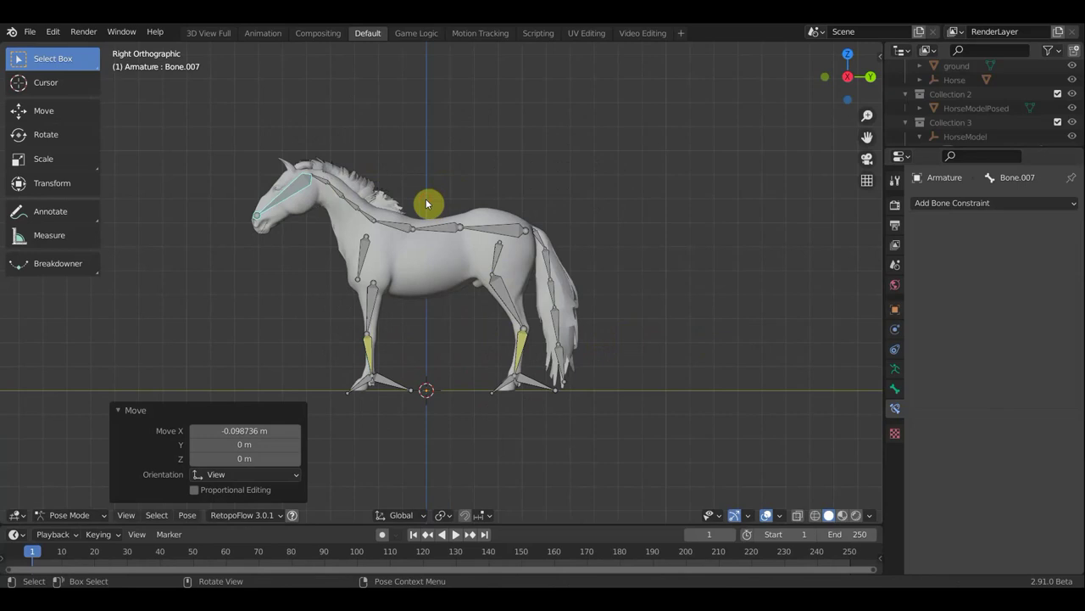
key("r")
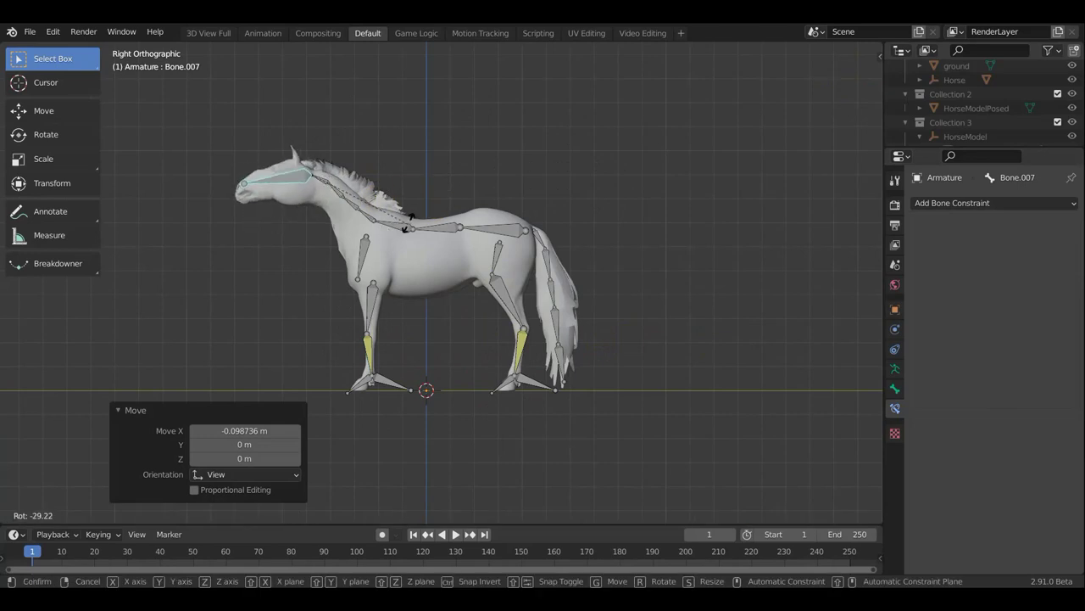
left_click(430, 190)
Rotate the upper two neck bones to curve the neck
left_click(322, 176)
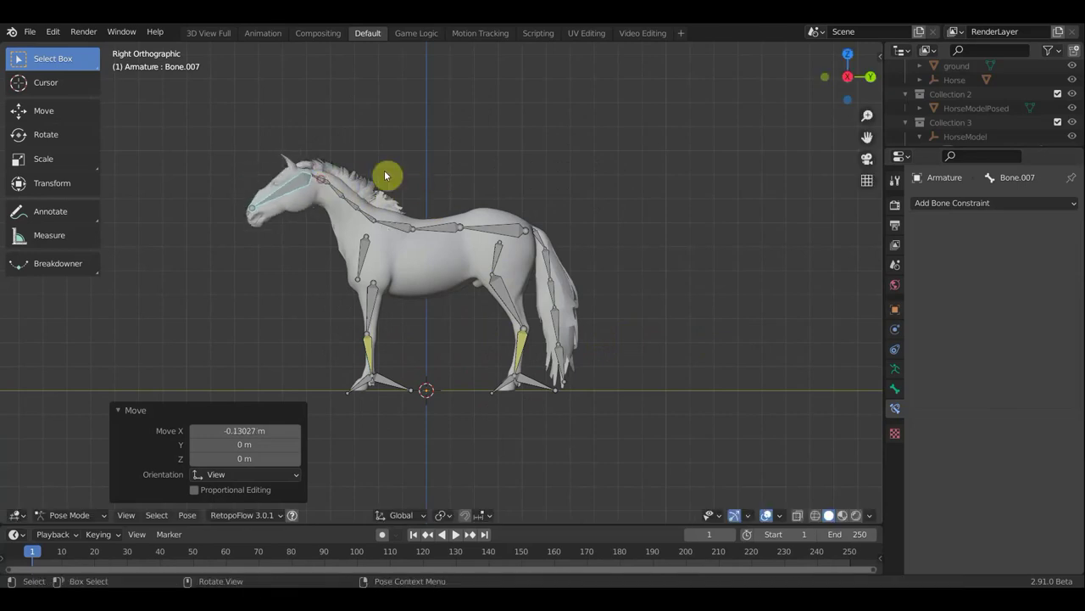
key("r")
key("g")
left_click(369, 190)
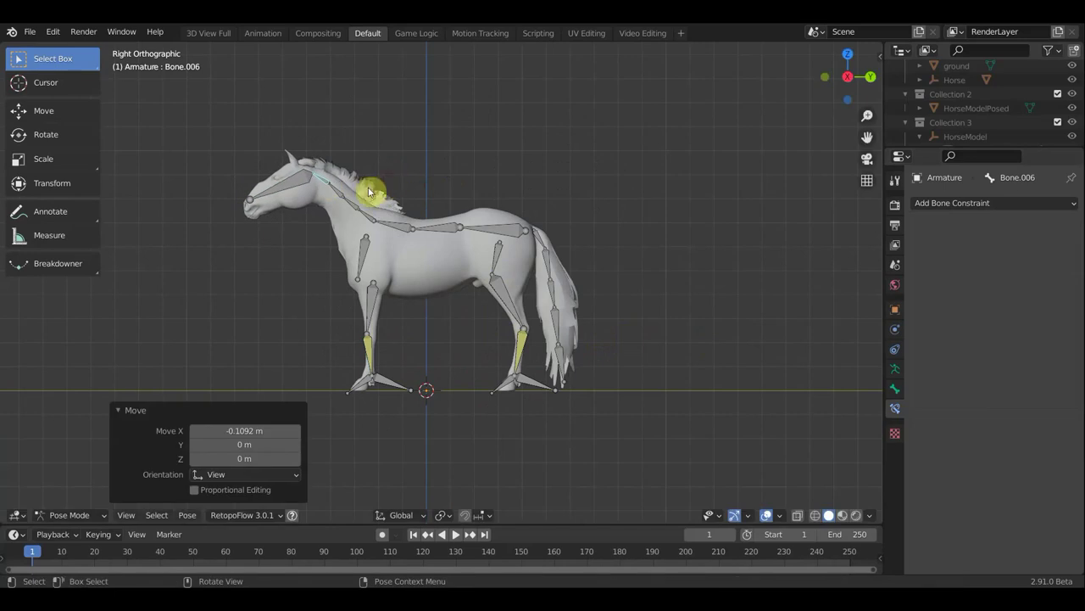
left_click(338, 196)
key("r")
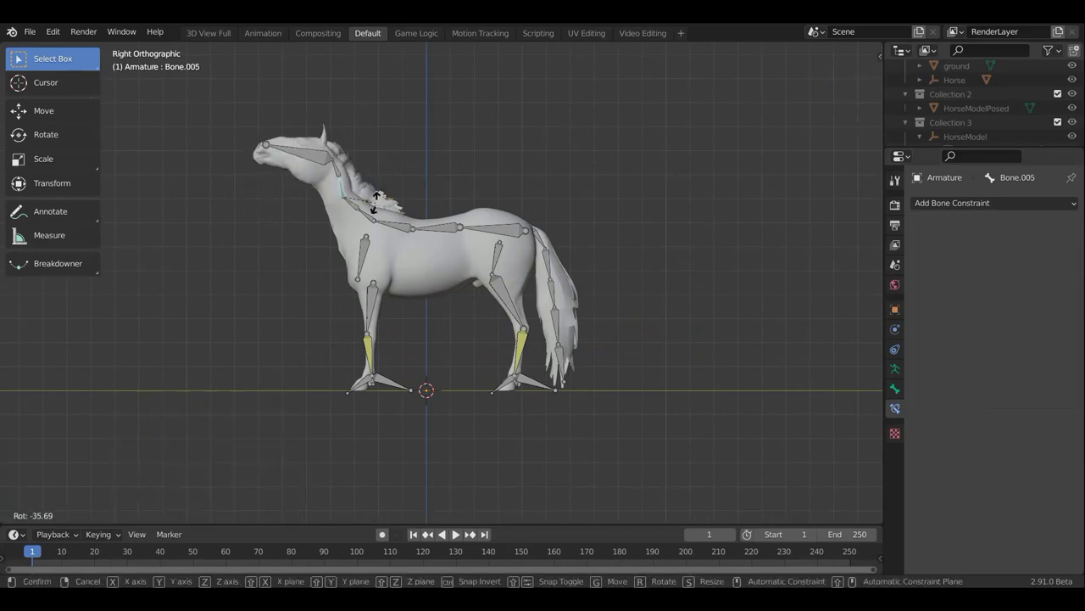
key("g")
left_click(405, 168)
Rotate the lower and base neck bones to swing and tilt the head and neck
left_click(355, 208)
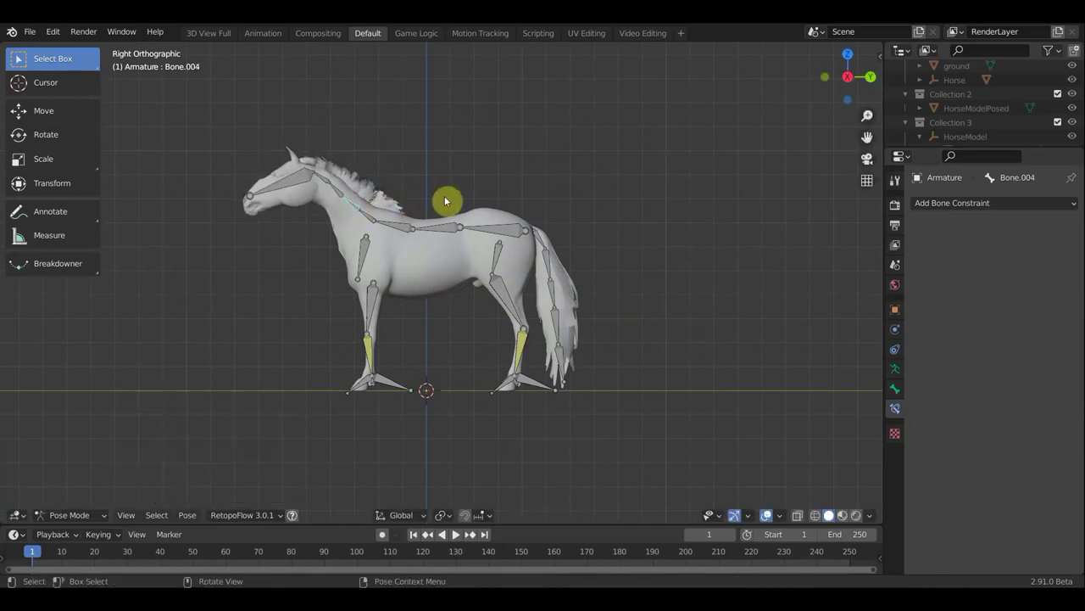
key("r")
key("g")
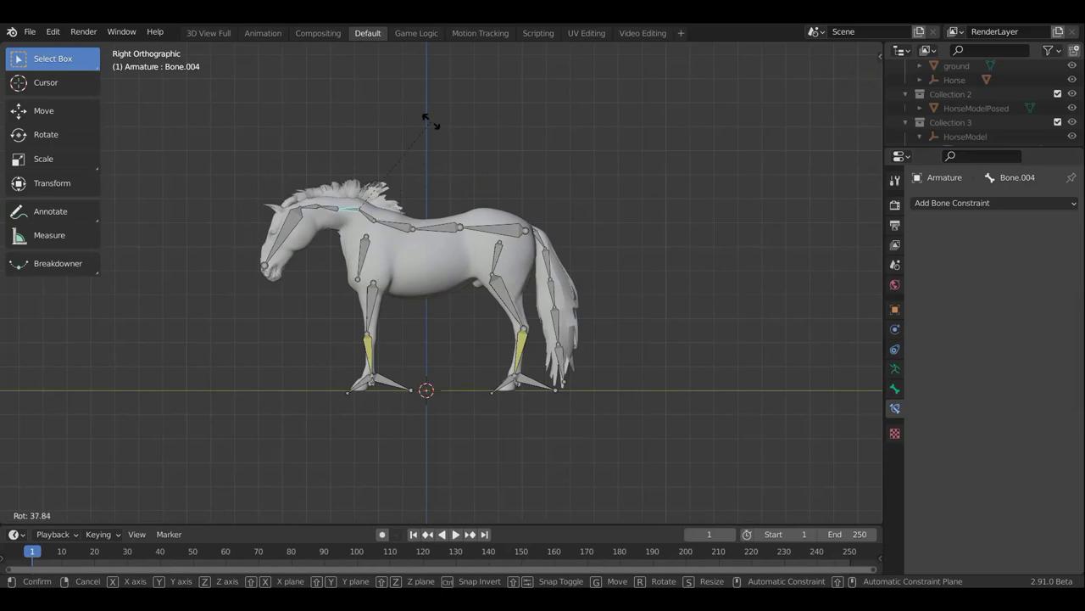
left_click(424, 120)
left_click(382, 219)
left_click(409, 206)
key("r")
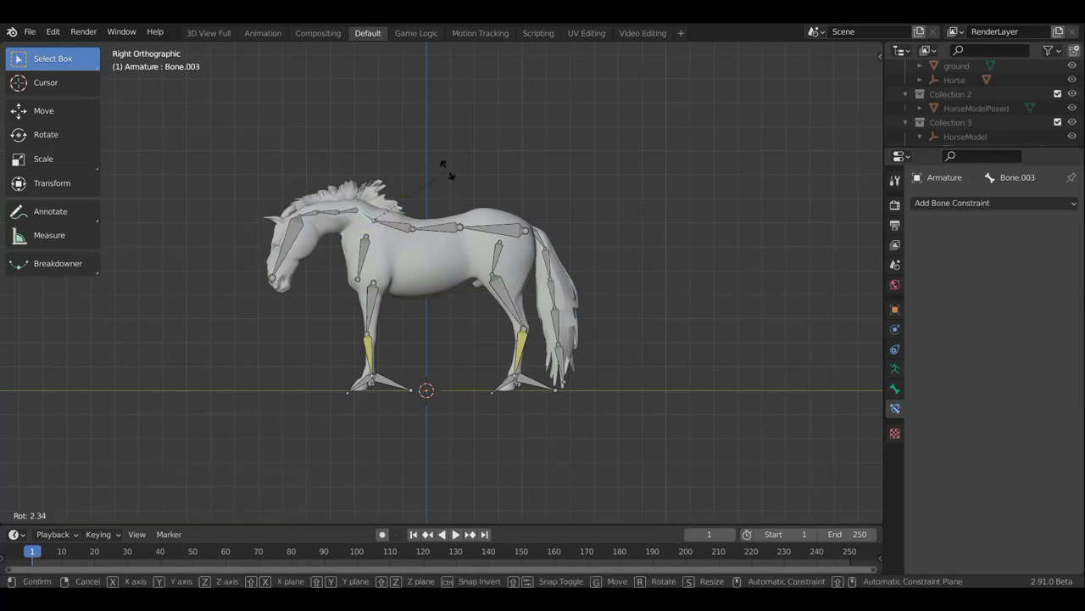
key("g")
left_click(399, 194)
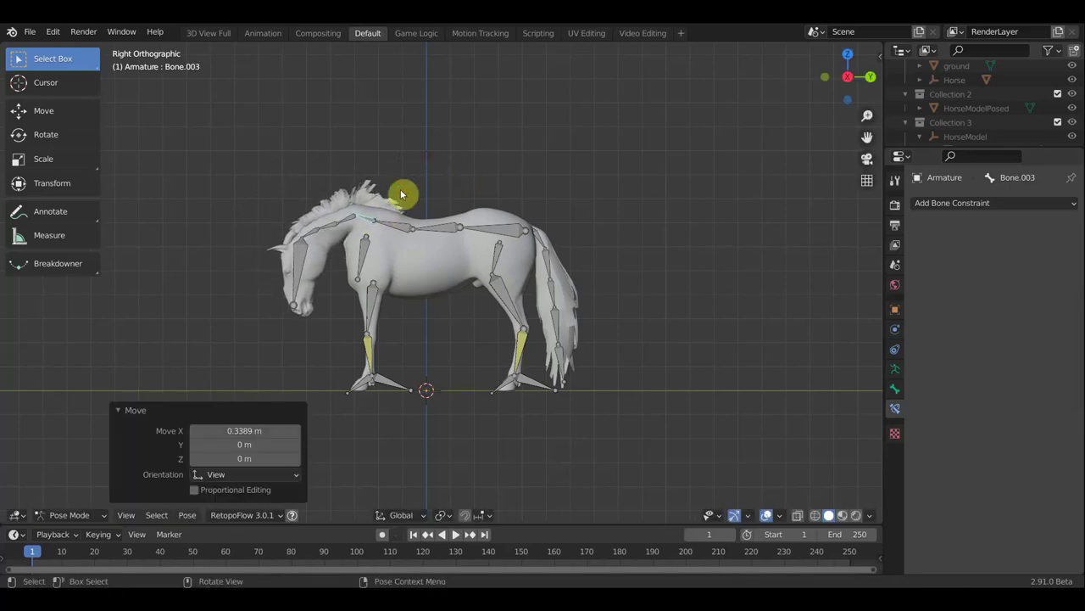
Raise the neck with the lower neck bone and tilt the head with the upper neck bone
left_click(322, 223)
left_click(437, 197)
key("r")
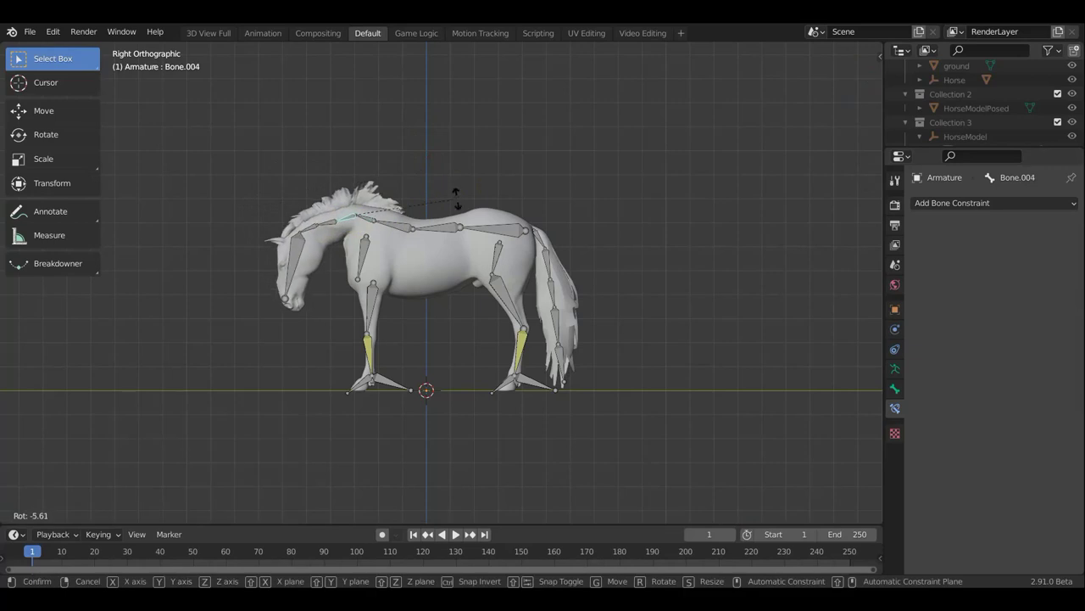
key("g")
left_click(387, 212)
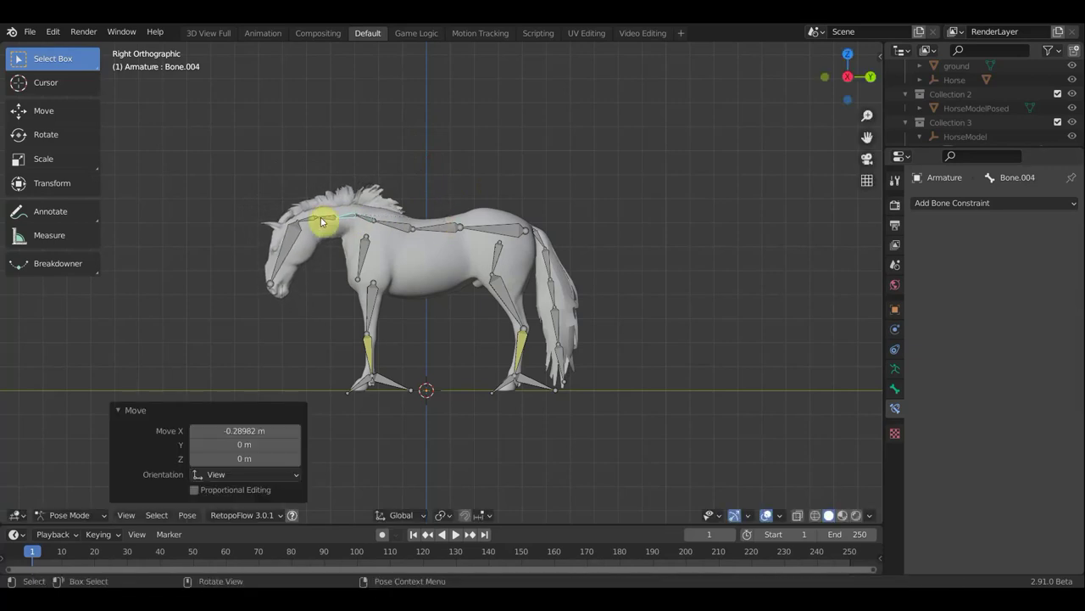
left_click(402, 201)
key("r")
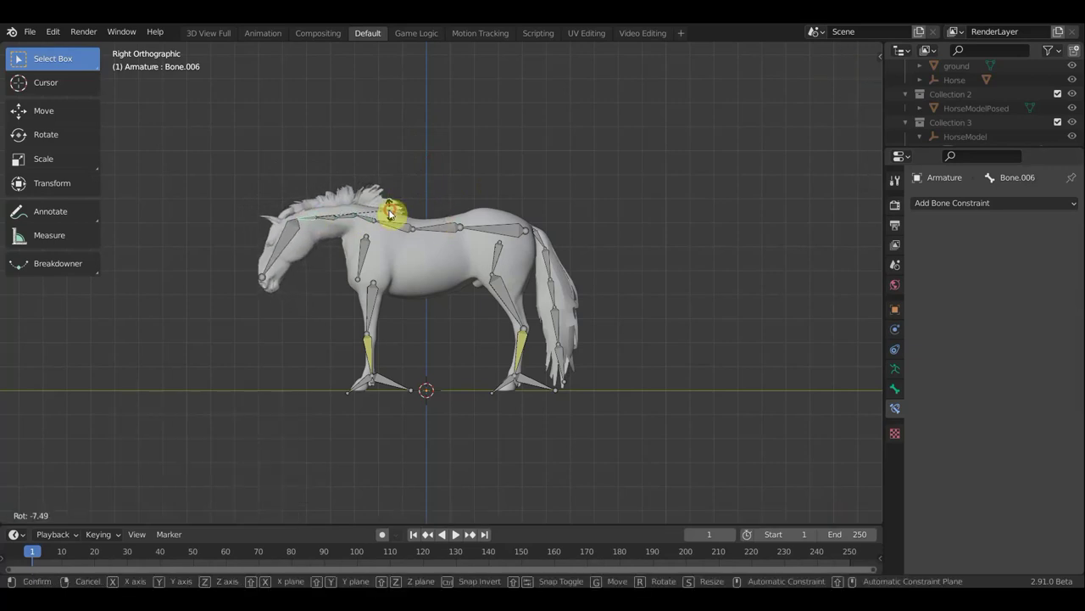
left_click(286, 235)
Rotate the head bone, then start and cancel a base neck bone rotation
left_click(412, 213)
key("r")
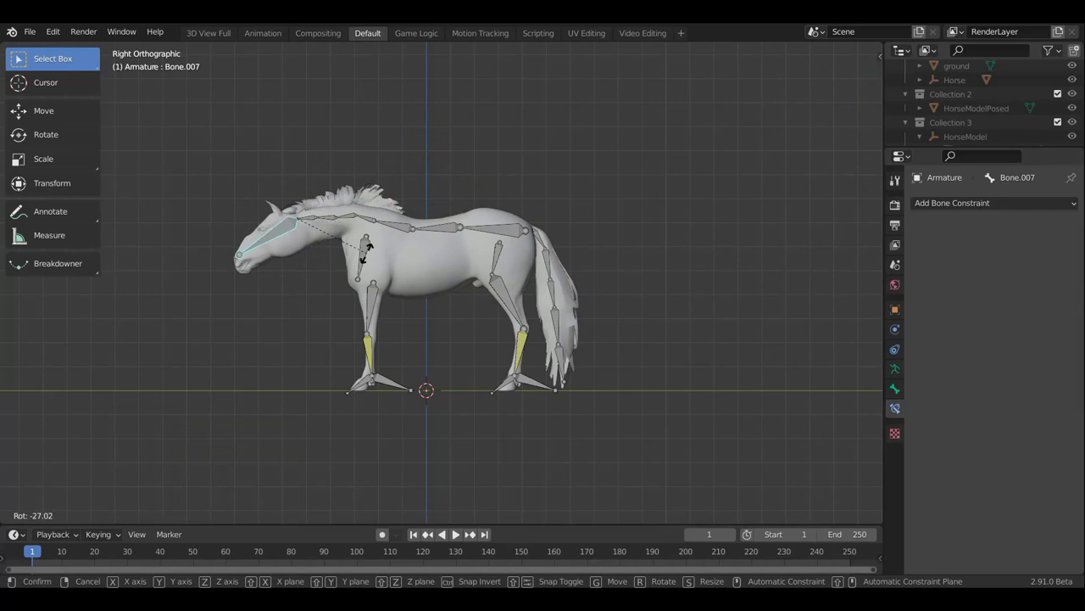
key("g")
left_click(364, 256)
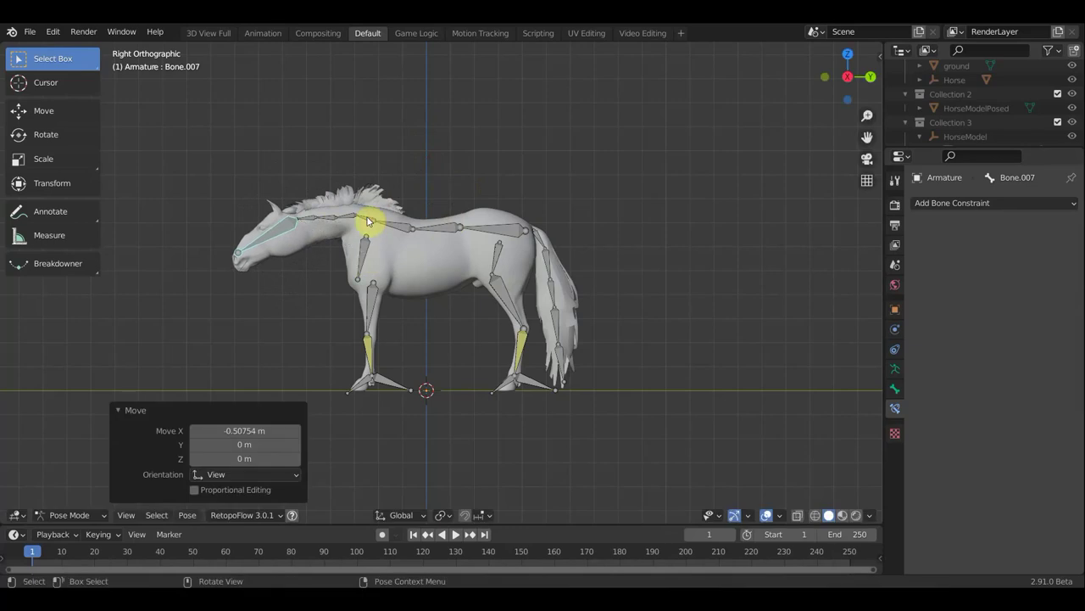
left_click(439, 192)
key("r")
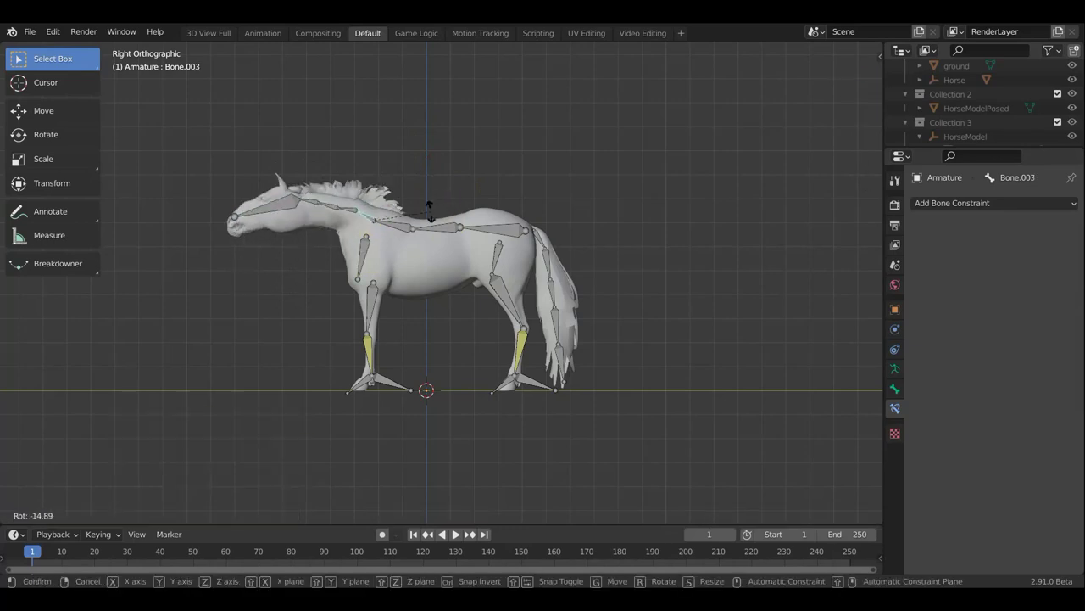
right_click(428, 201)
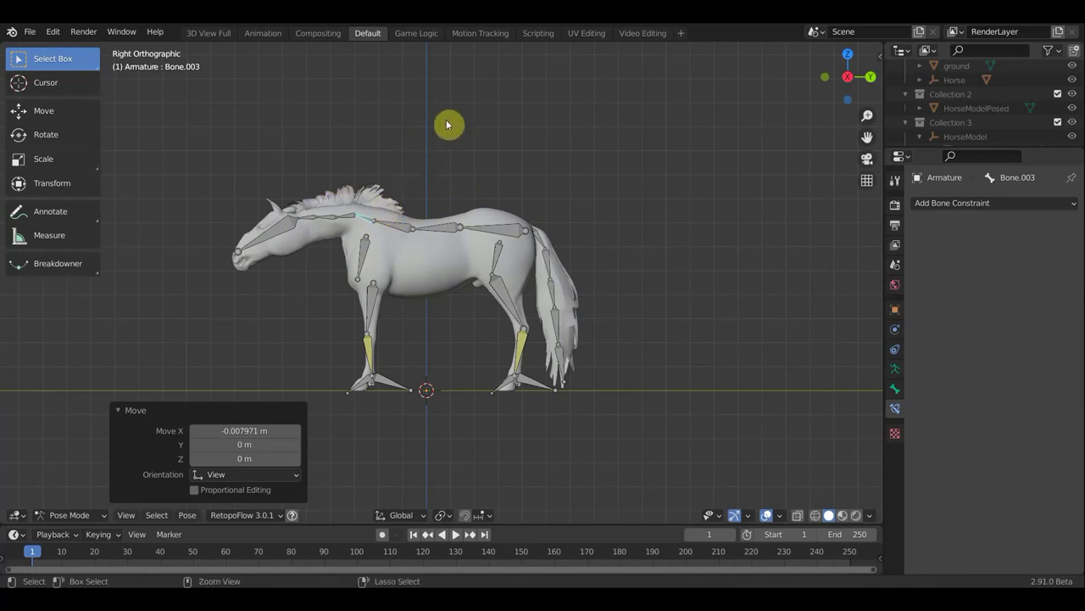
Undo three pose changes to bring the head and neck back upright
key("ctrl+z")
key("ctrl+z")
key("ctrl+z")
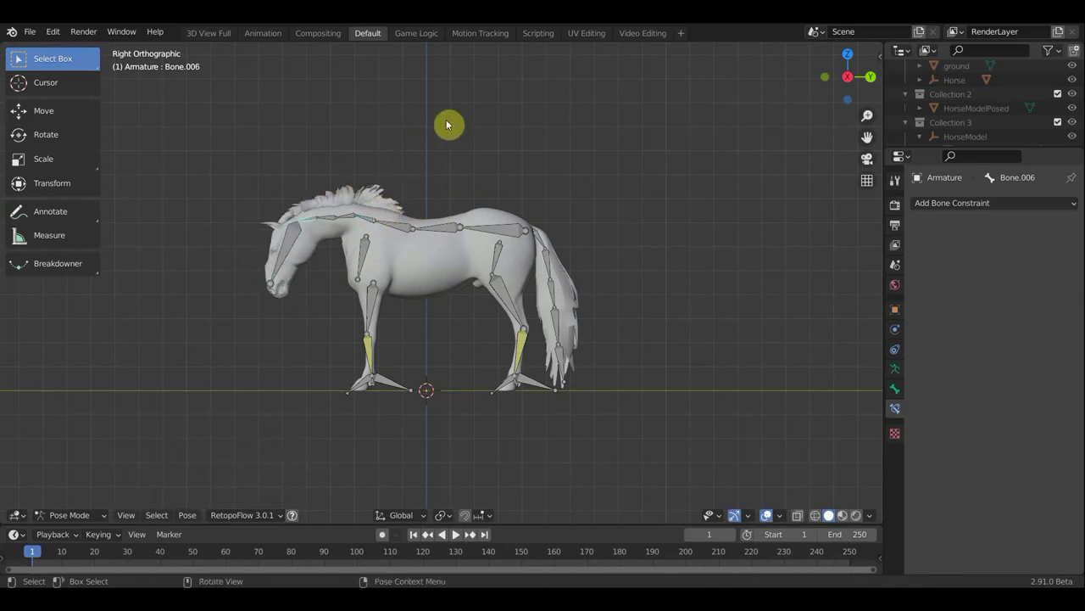
key("ctrl+z")
key("ctrl+z")
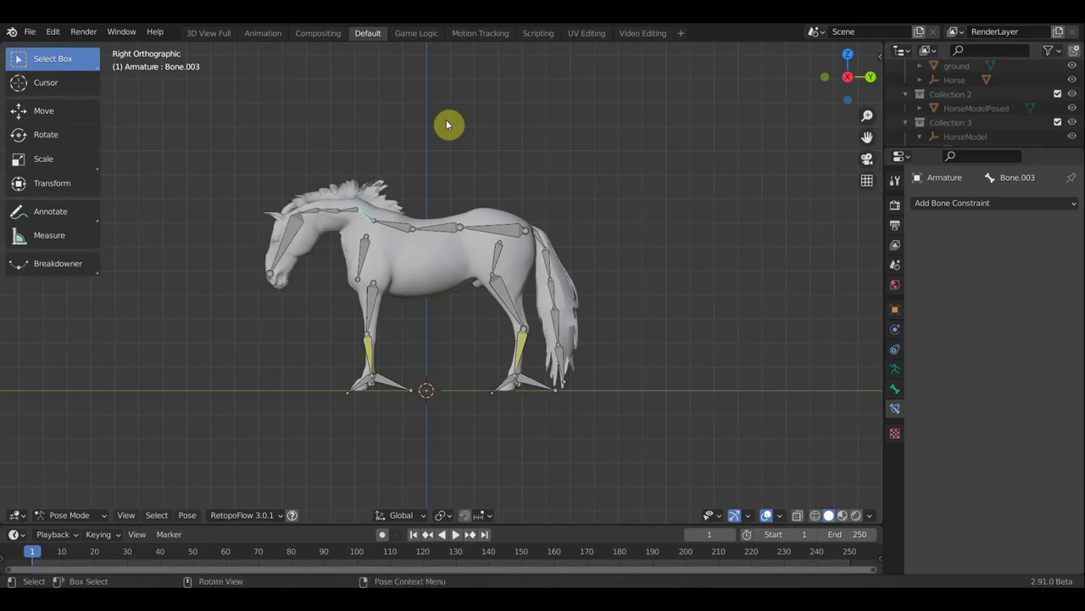
key("ctrl+z")
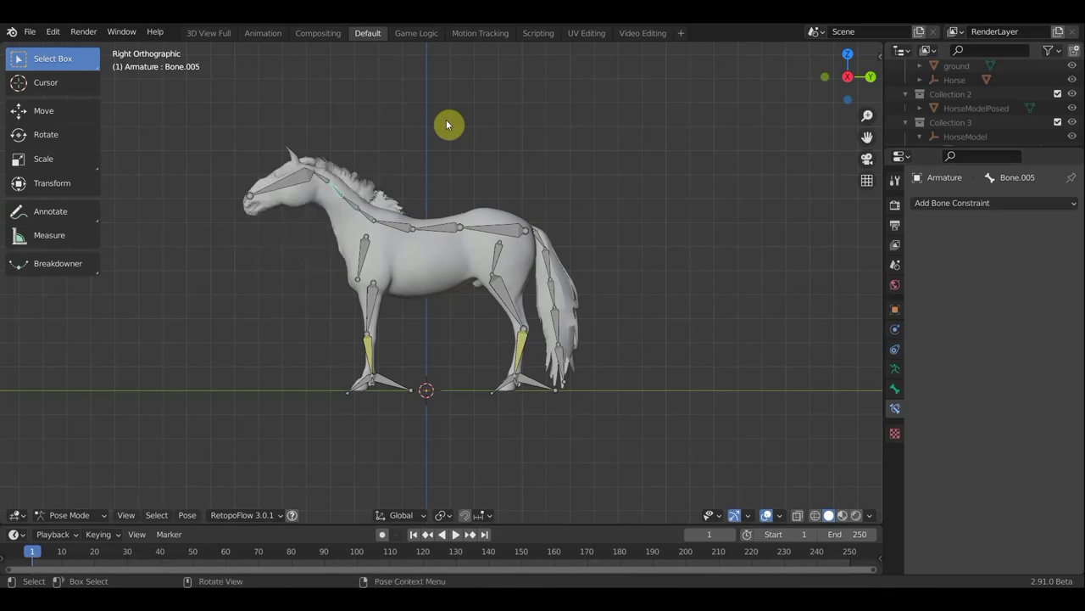
left_click(80, 515)
In Edit Mode, duplicate a neck bone onto the front of the neck and tilt it -18.5°
left_click(70, 484)
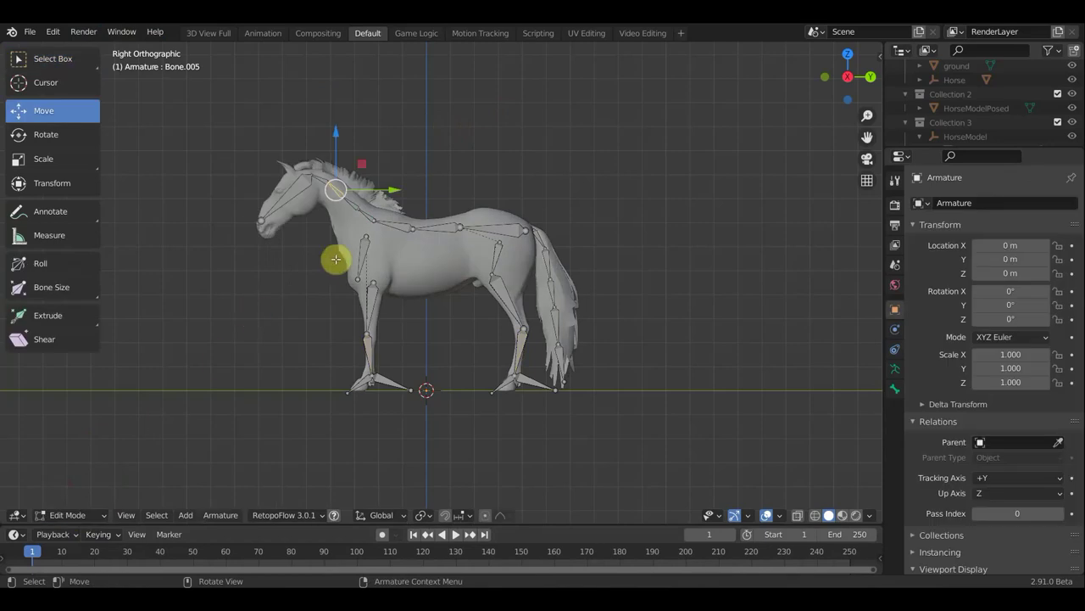
scroll(350, 235, "up", 2)
key("g")
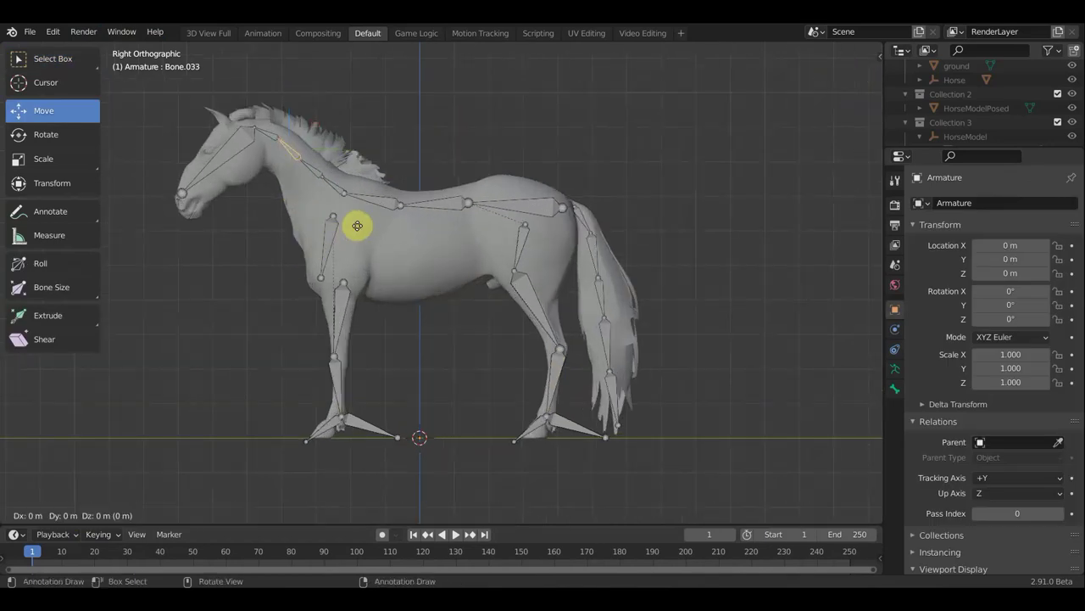
left_click(367, 285)
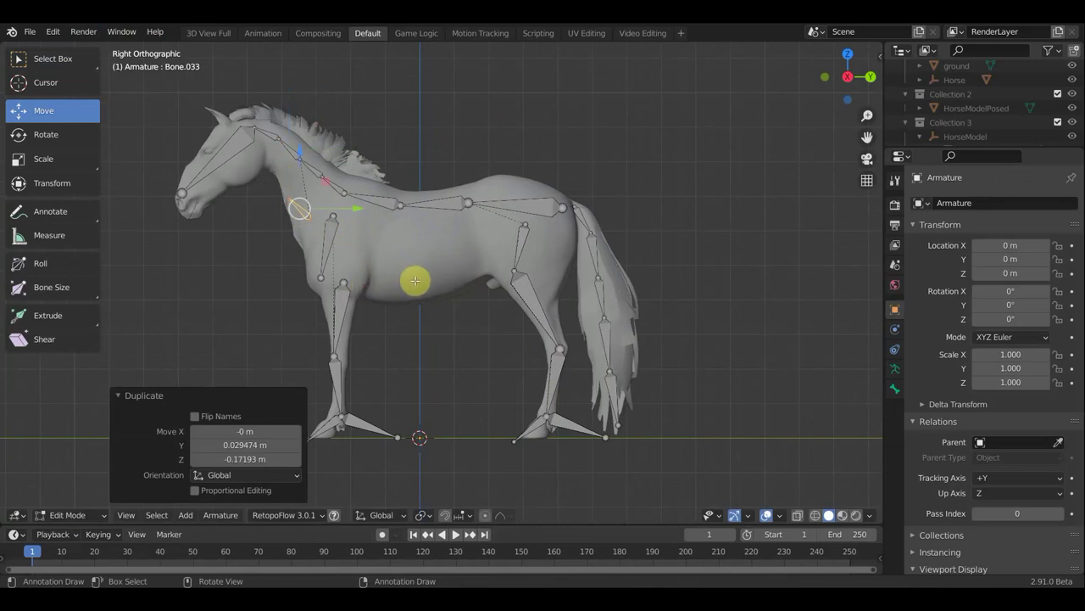
key("r")
left_click(380, 307)
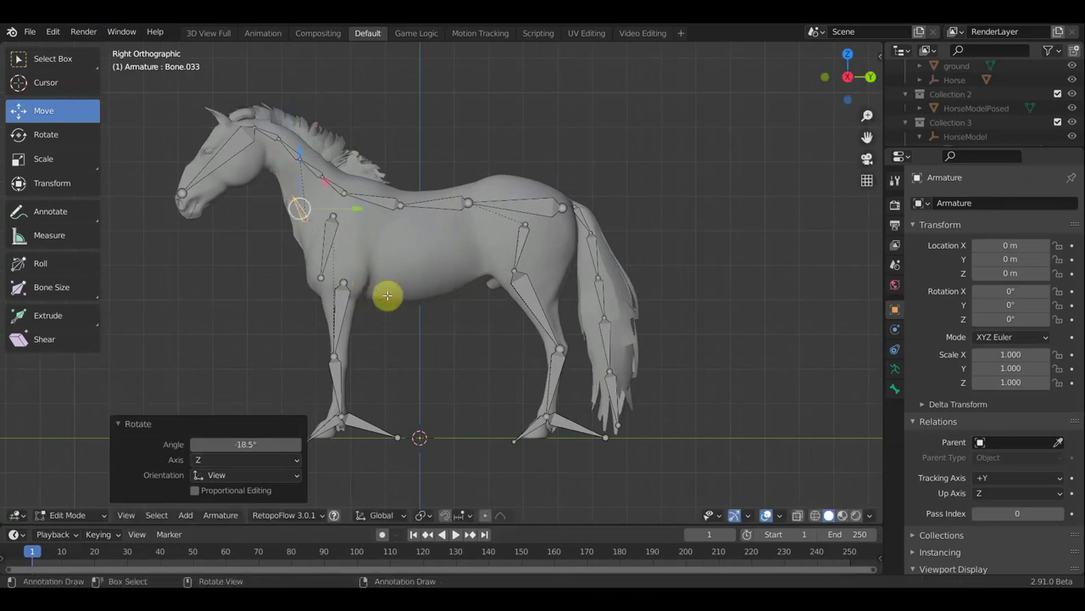
mouse_move(387, 296)
middle_mouse_down()
mouse_move(545, 303)
mouse_move(451, 297)
middle_mouse_up()
key("KP_3")
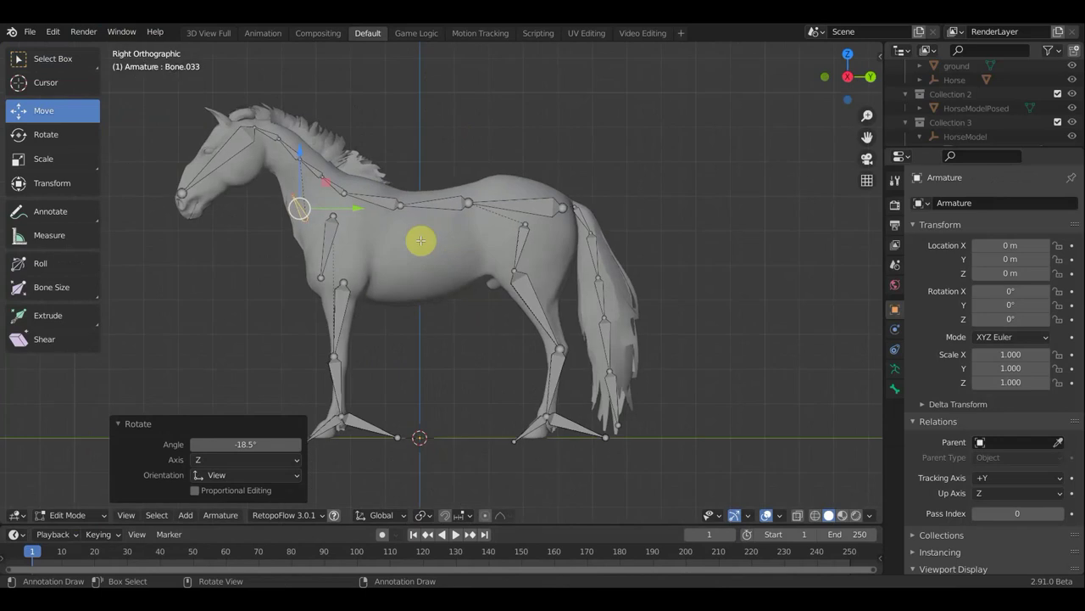
Duplicate another neck bone and place the copy 0.108 m higher on the neck
left_click(370, 221)
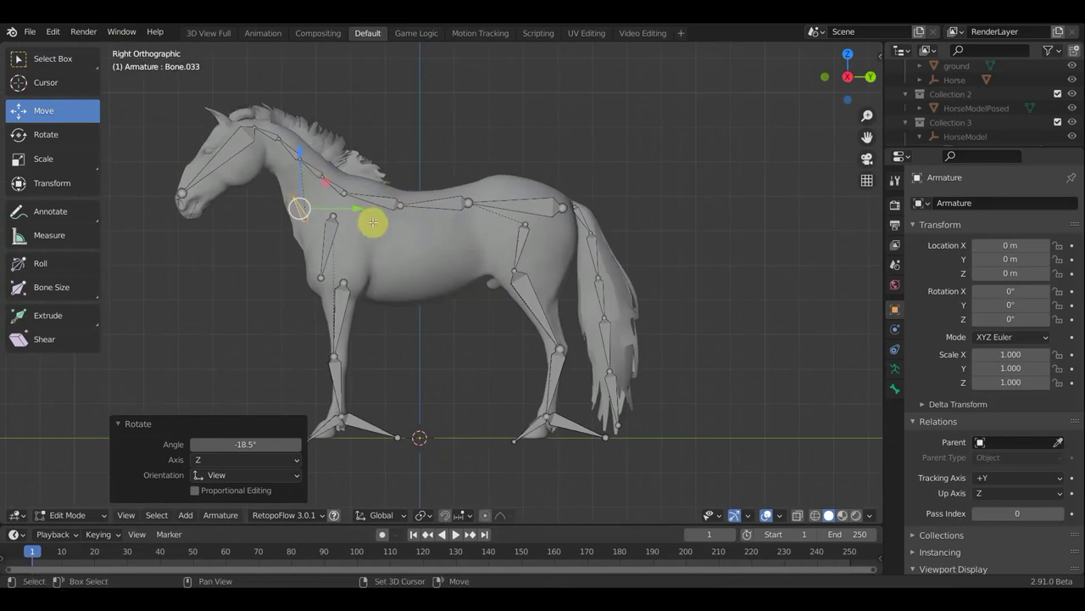
key("g")
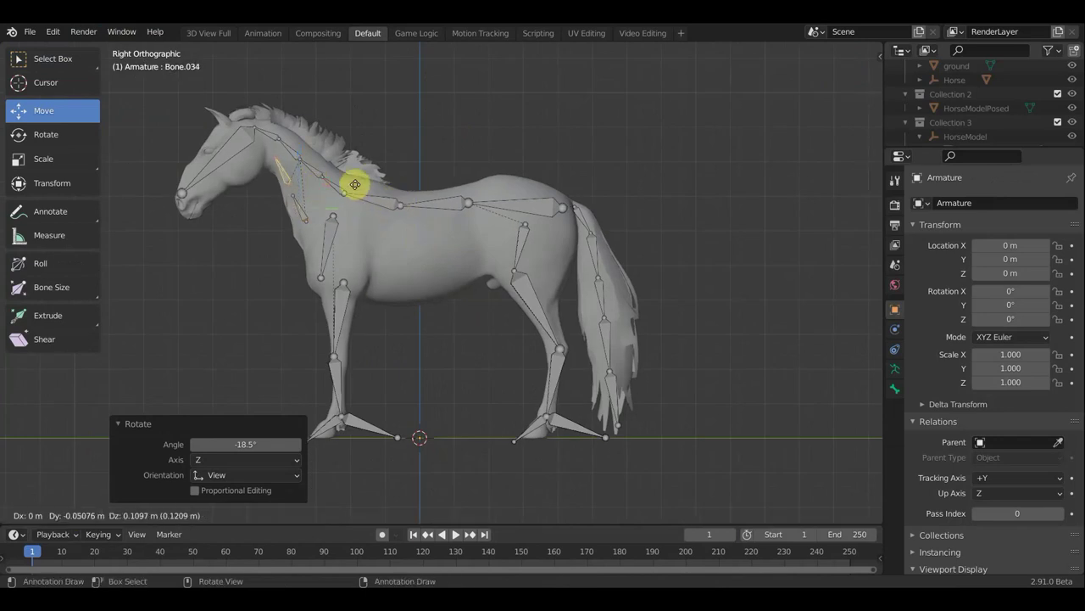
left_click(356, 184)
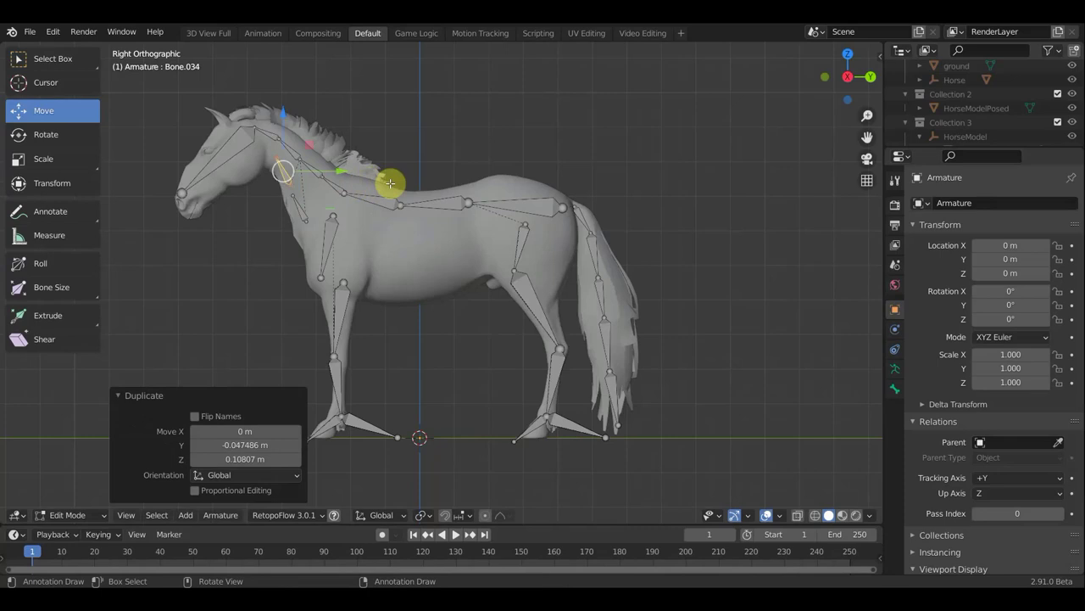
left_click(74, 514)
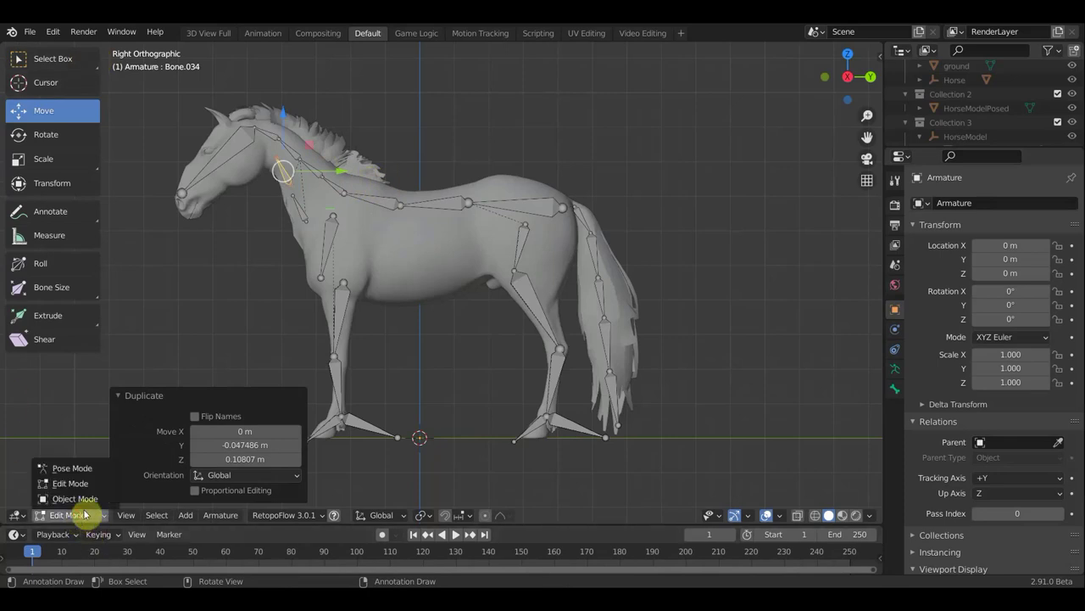
In Object Mode, parent HorseBody and HorseHair to the Armature With Automatic Weights
left_click(80, 499)
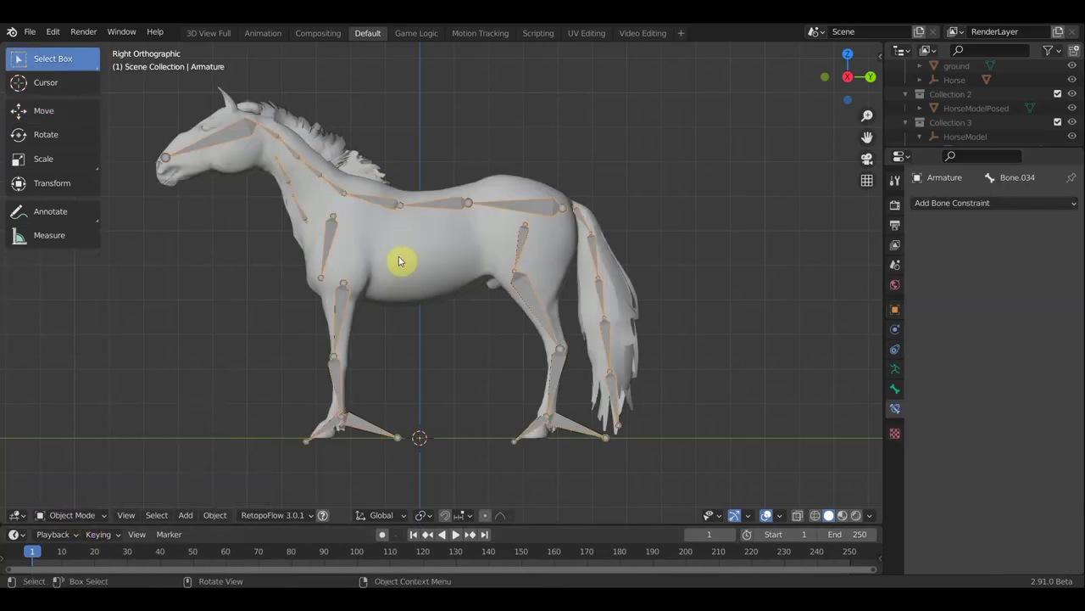
left_click(396, 262)
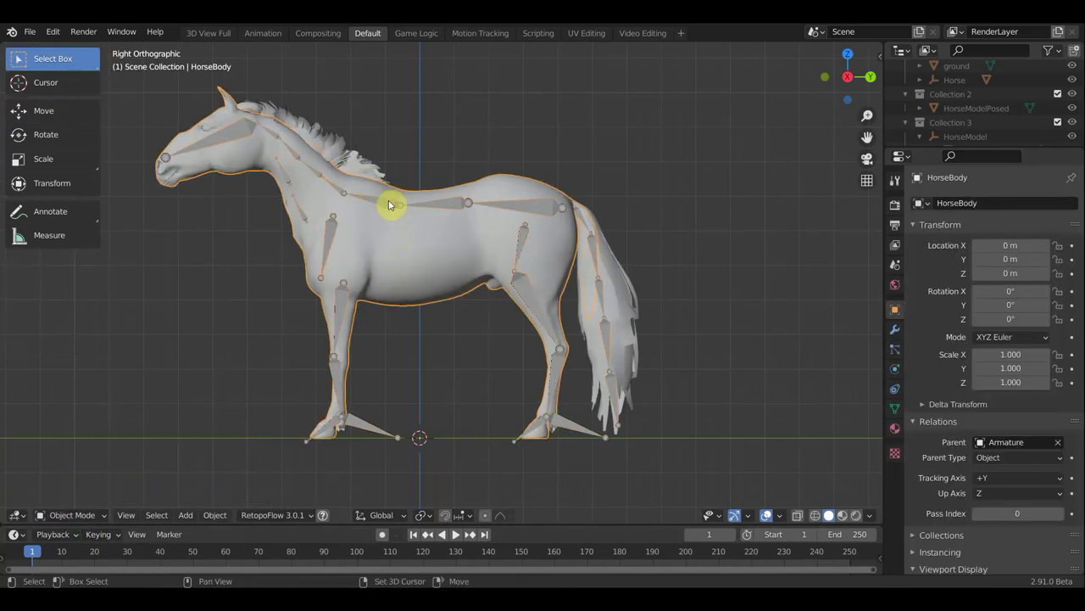
left_click(391, 204)
left_click(395, 235)
left_click(367, 167)
left_click(388, 206)
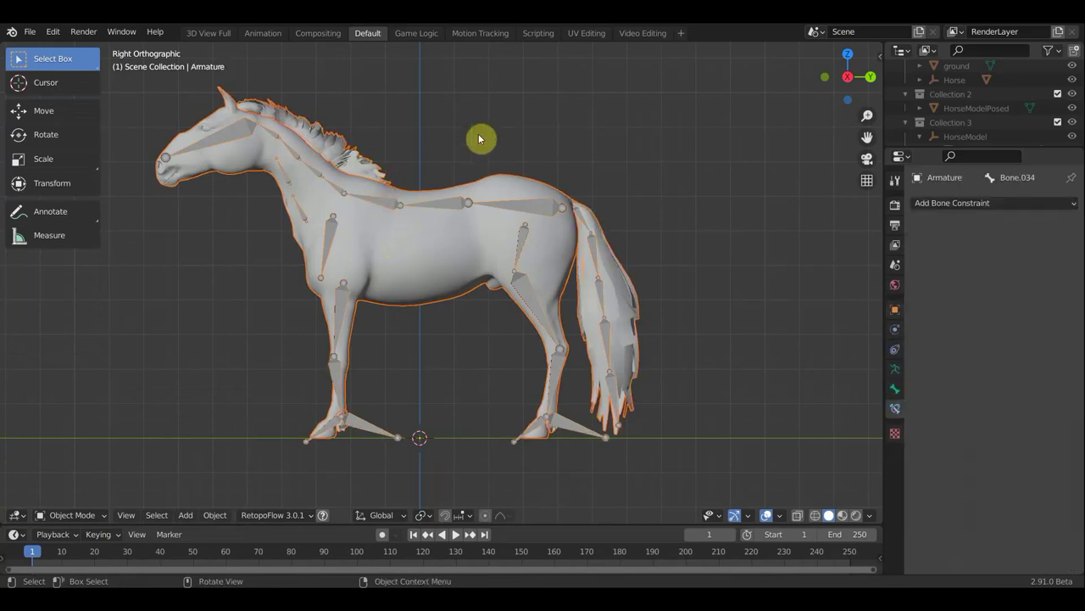
key("ctrl+p")
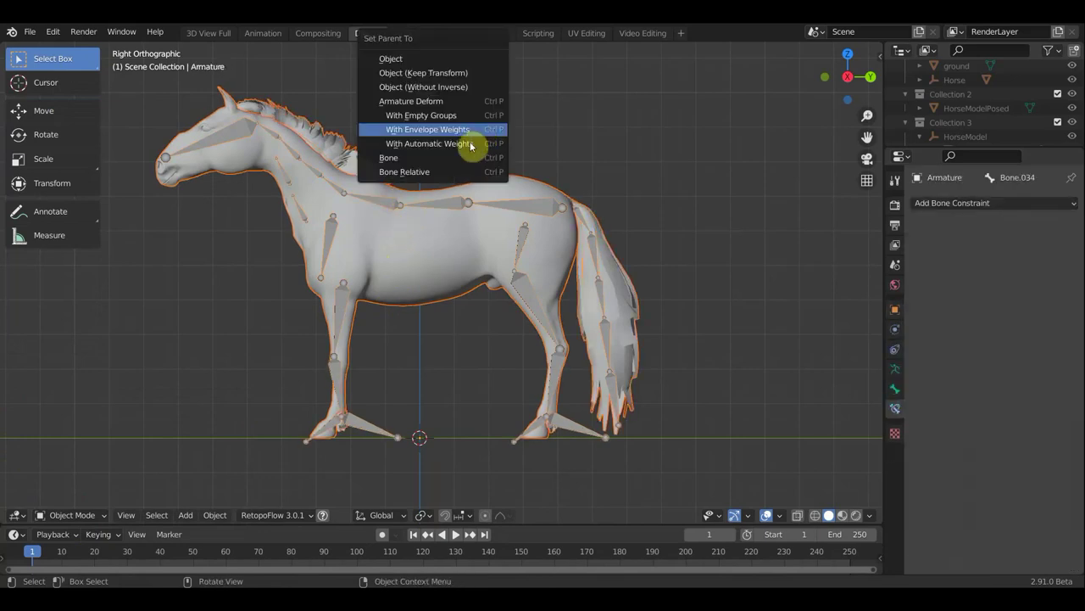
left_click(463, 143)
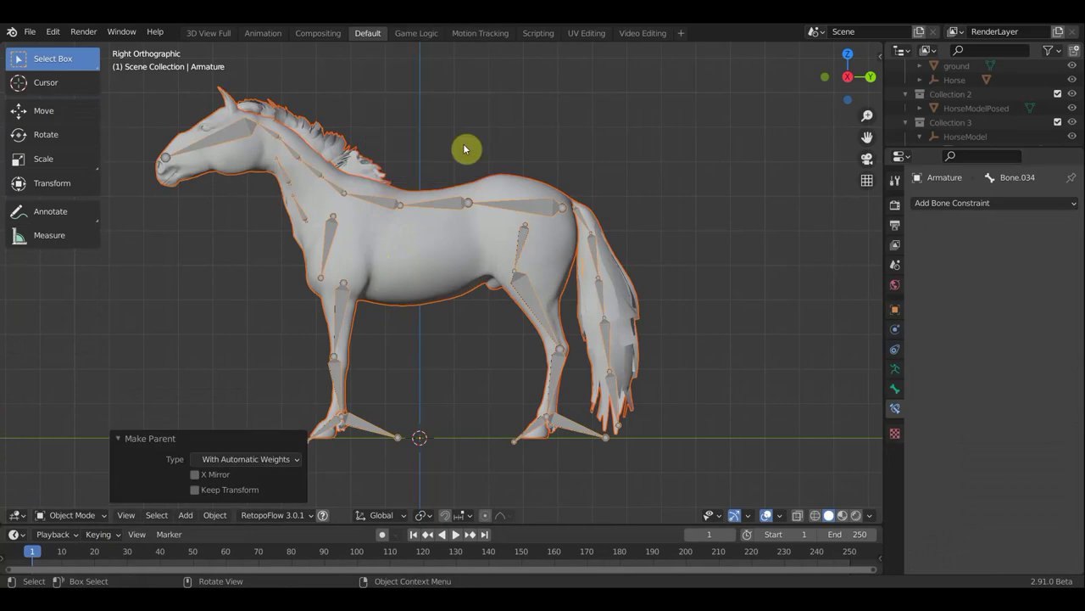
left_click(387, 203)
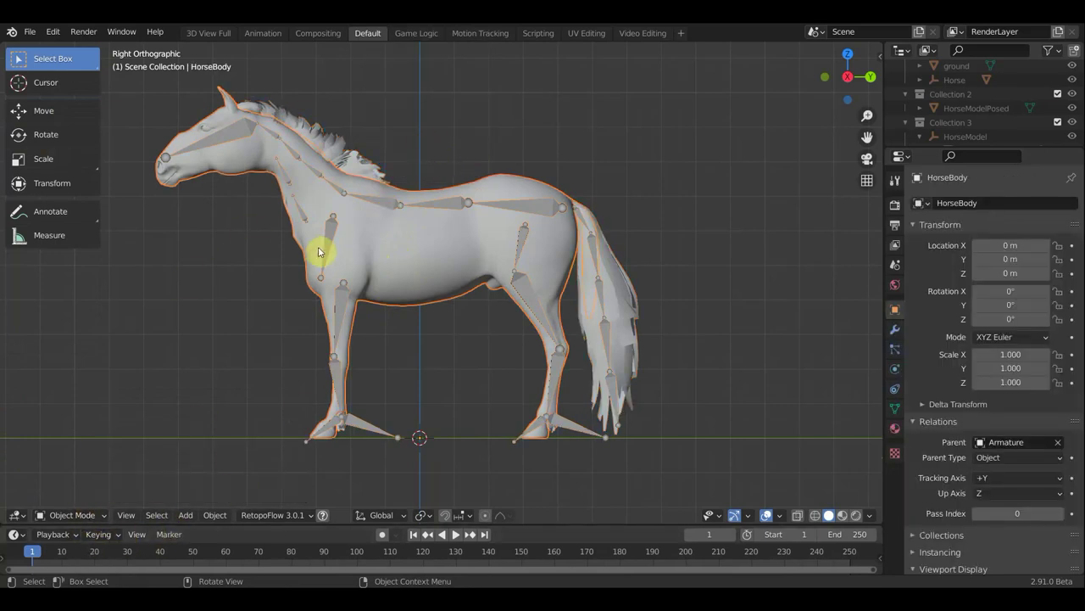
scroll(321, 251, "down", 2)
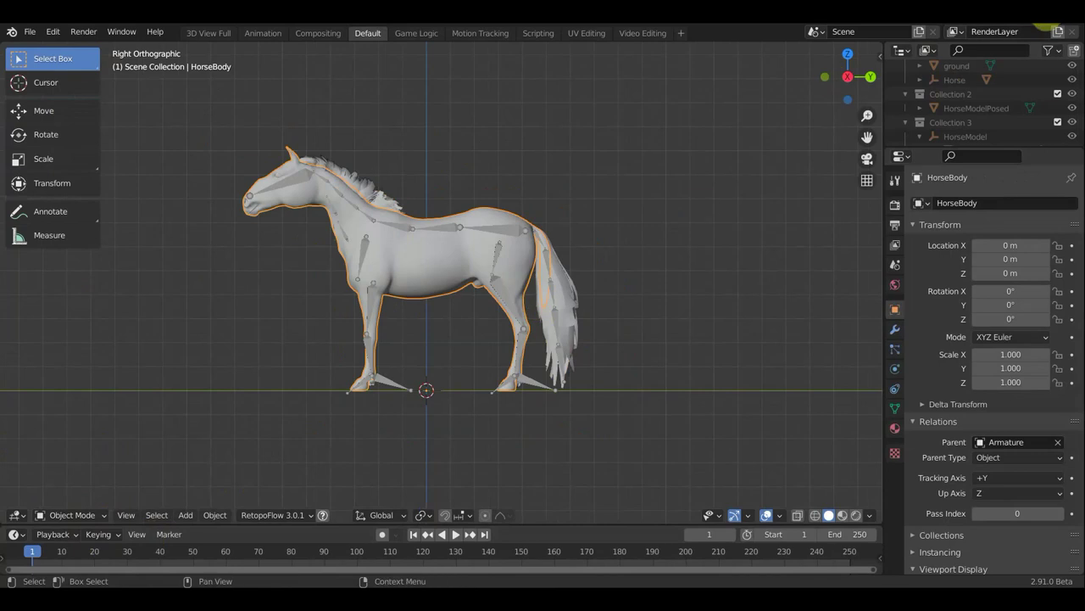
Shrink the skeleton reference image to 0.454, reposition it around the horse, then scale it 0.529
scroll(448, 328, "down", 2)
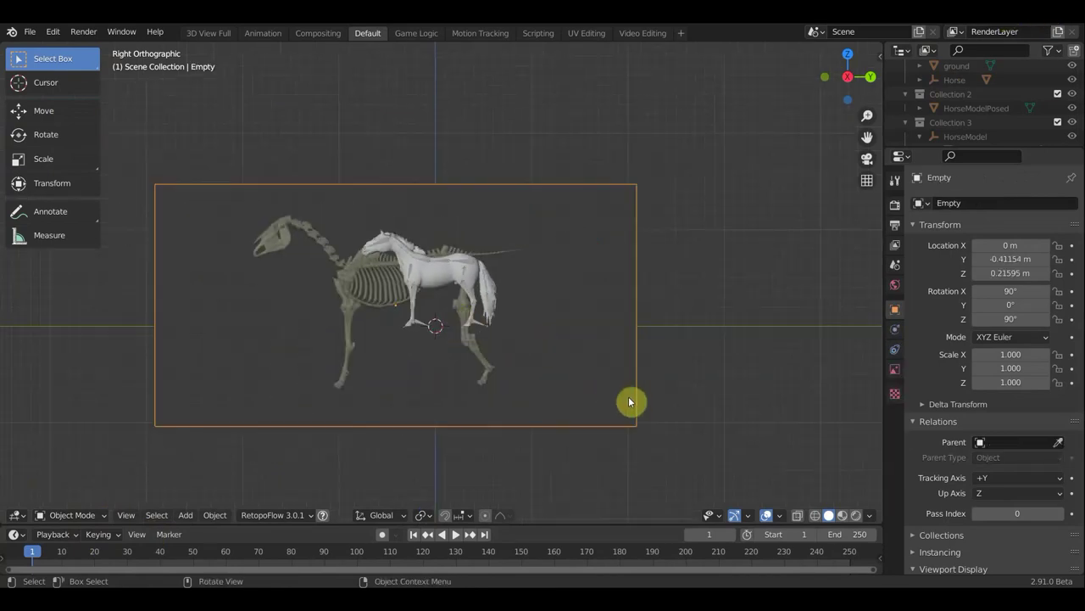
key("s")
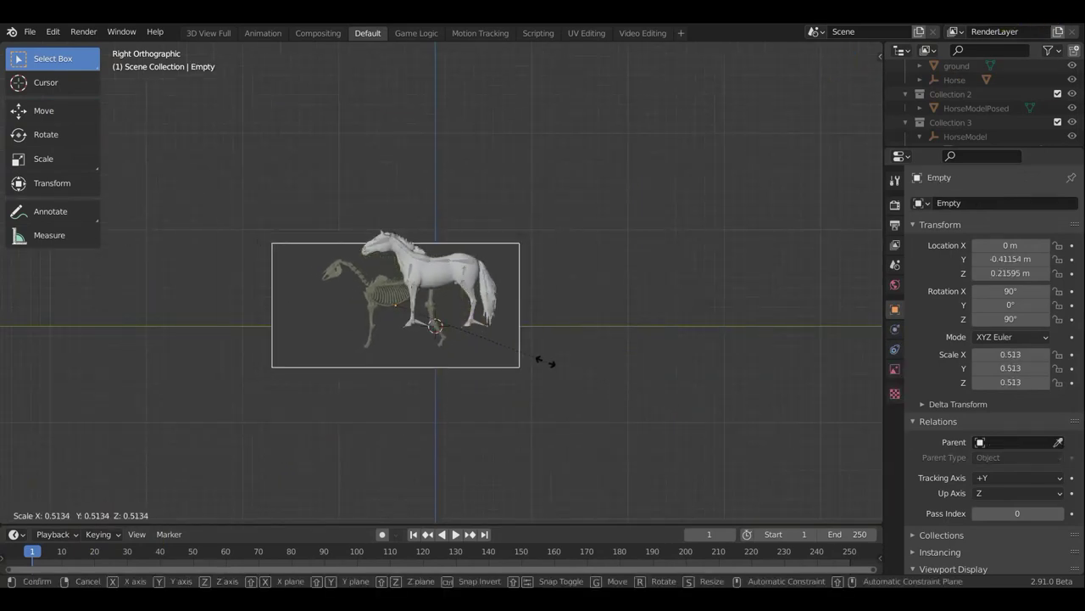
left_click(526, 362)
key("g")
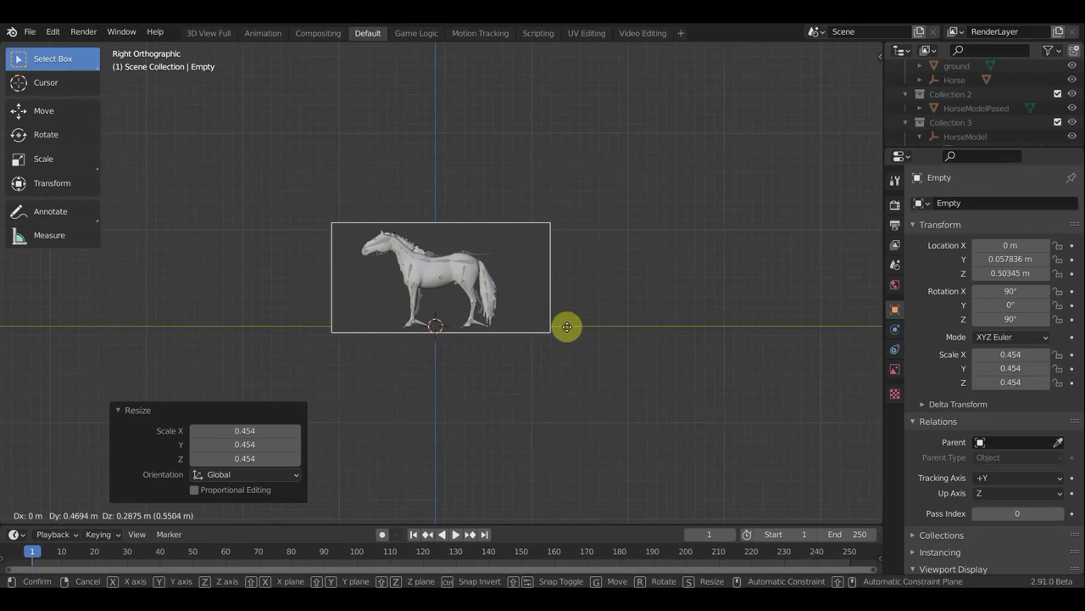
left_click(565, 330)
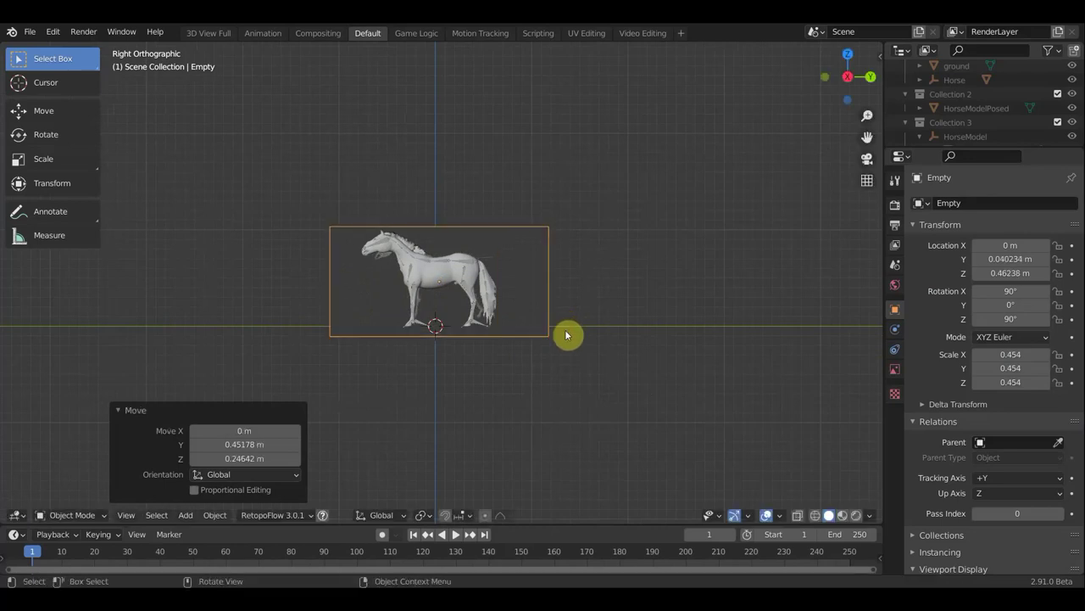
key("s")
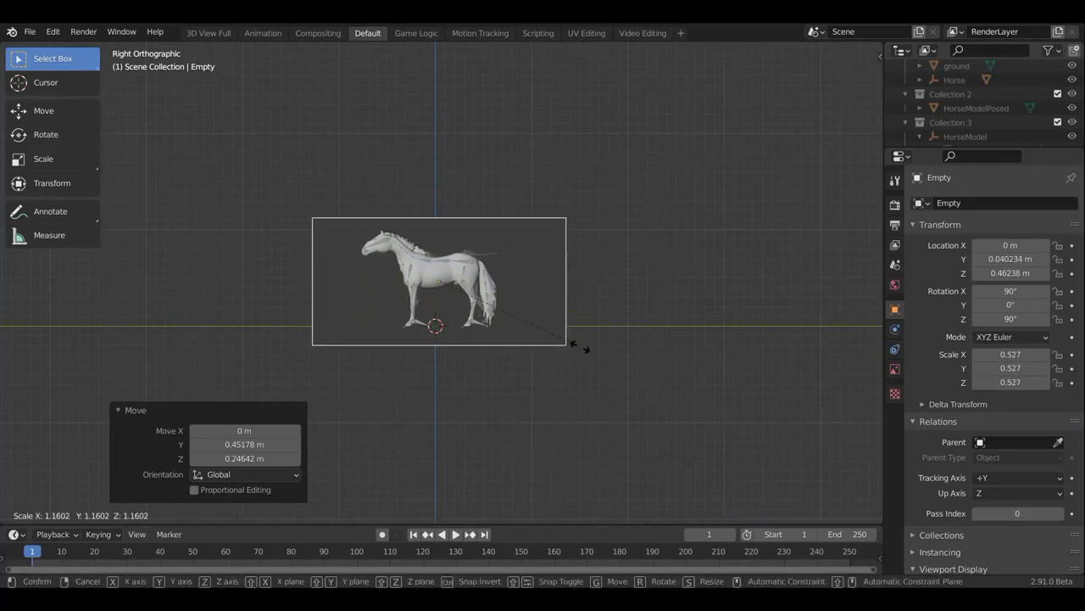
left_click(581, 350)
Check the reference image from front and side, then raise it above the horse
scroll(581, 350, "up", 2)
scroll(581, 350, "up", 1)
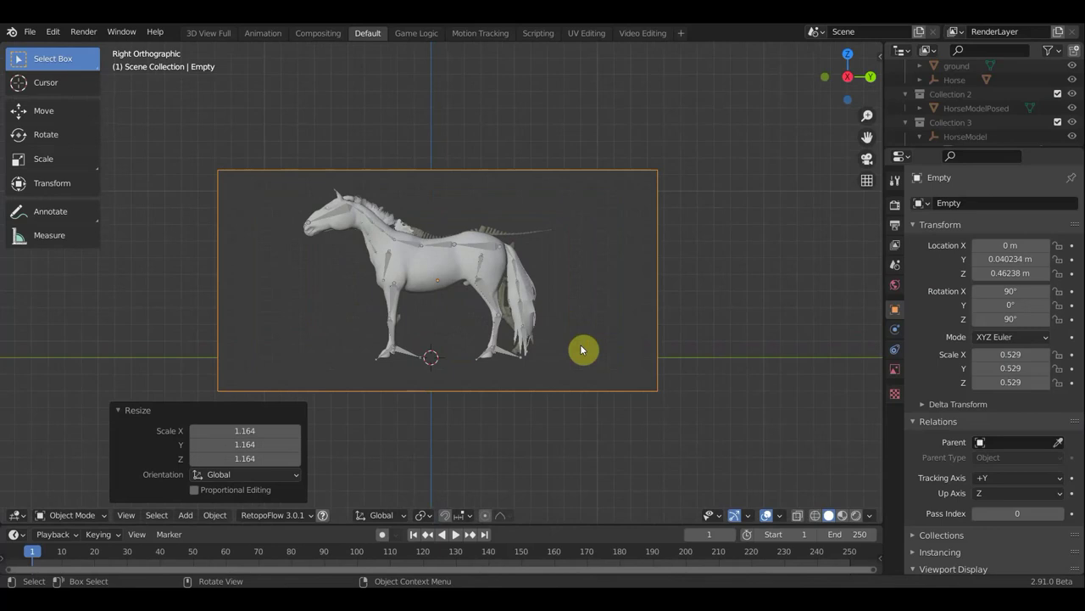
mouse_move(581, 350)
middle_mouse_down()
mouse_move(283, 376)
mouse_move(560, 356)
middle_mouse_up()
key("KP_1")
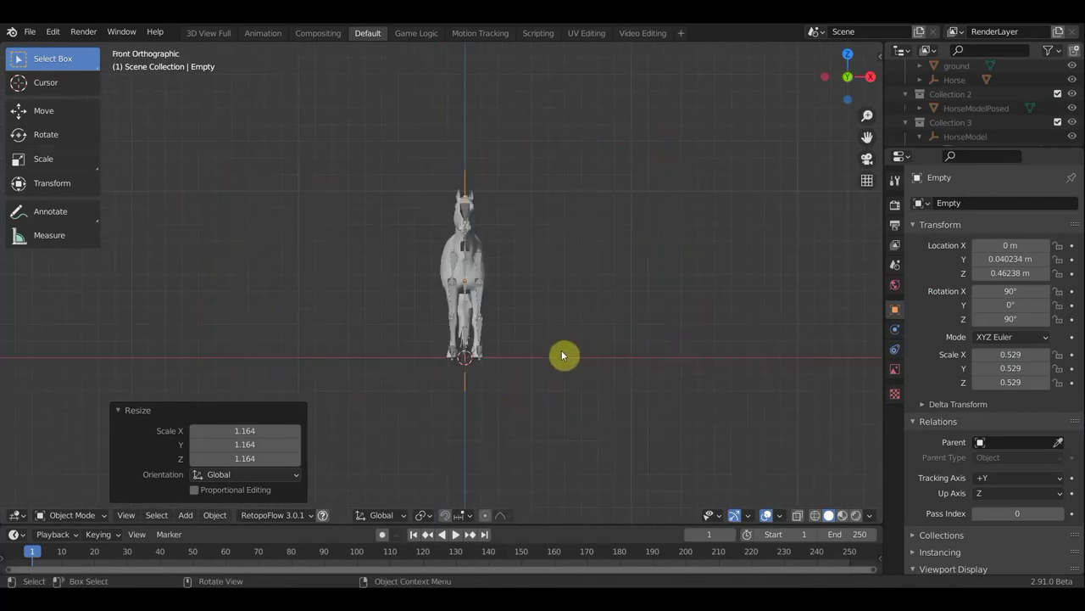
mouse_move(531, 357)
middle_mouse_down()
mouse_move(310, 353)
mouse_move(387, 308)
middle_mouse_up()
scroll(468, 316, "down", 2)
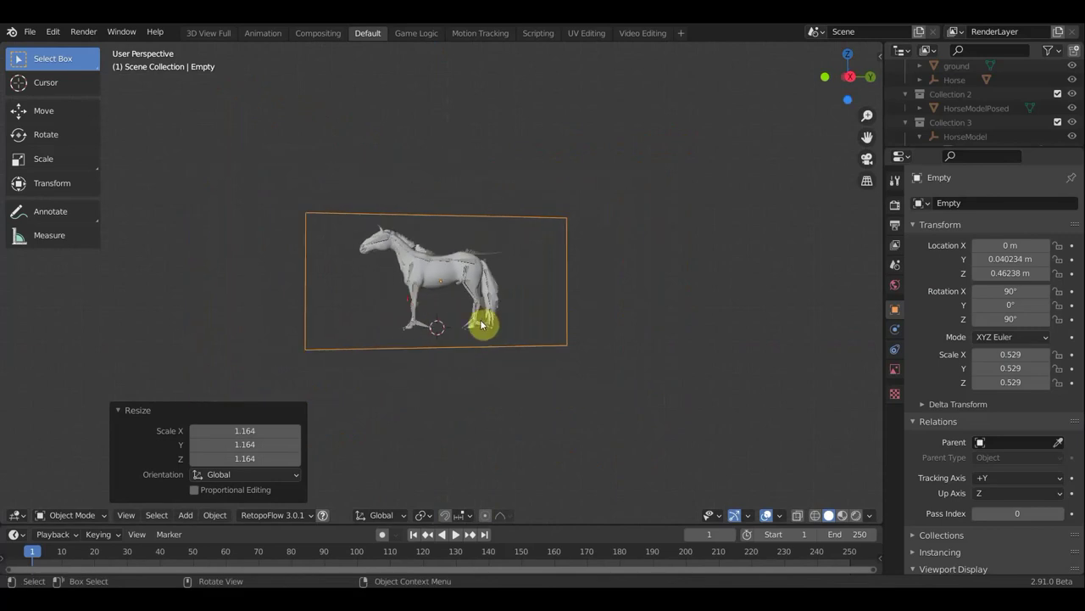
key("g")
left_click(481, 241)
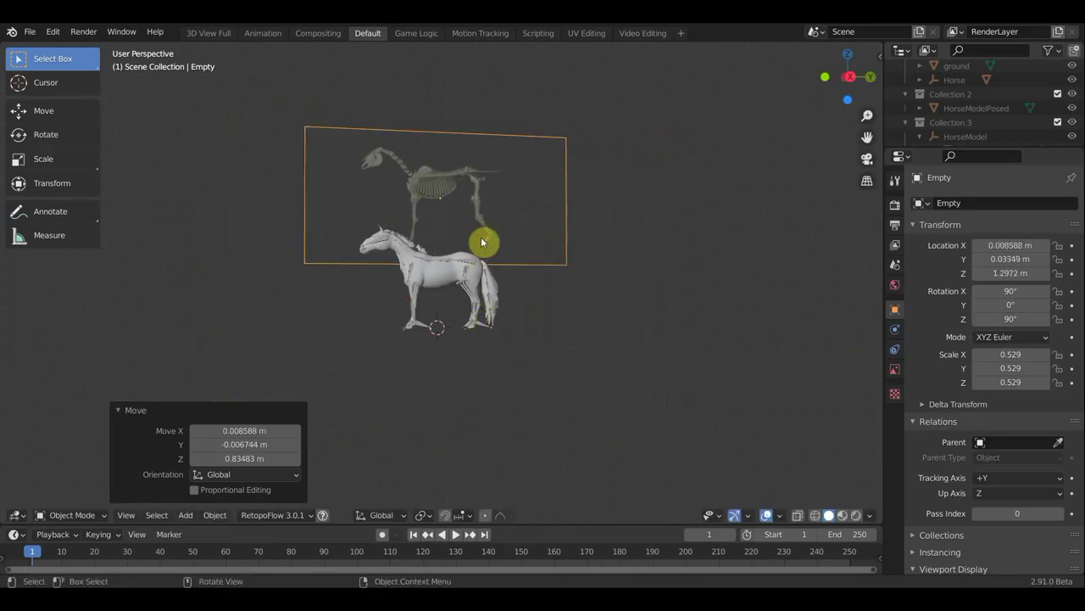
Review the scene from front, top and side views, then delete the reference image
key("KP_1")
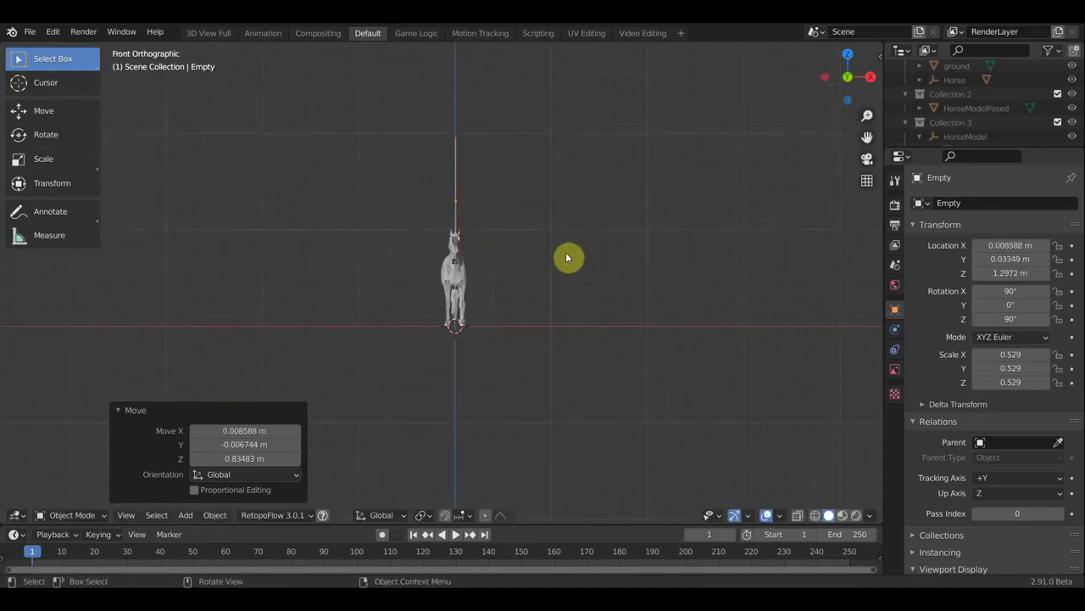
key("KP_7")
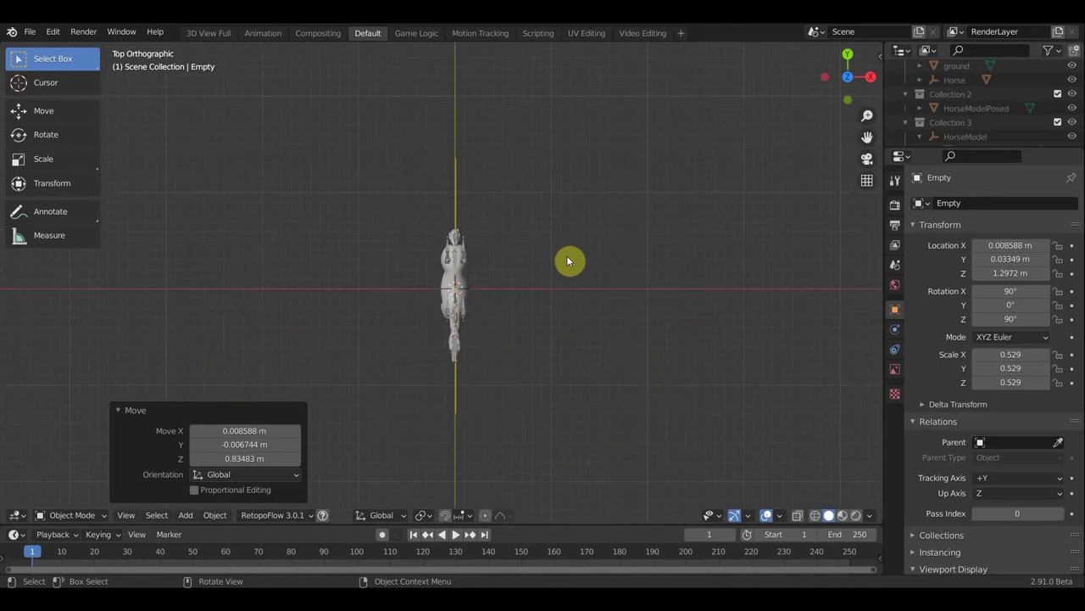
middle_click_drag(504, 259, 346, 271)
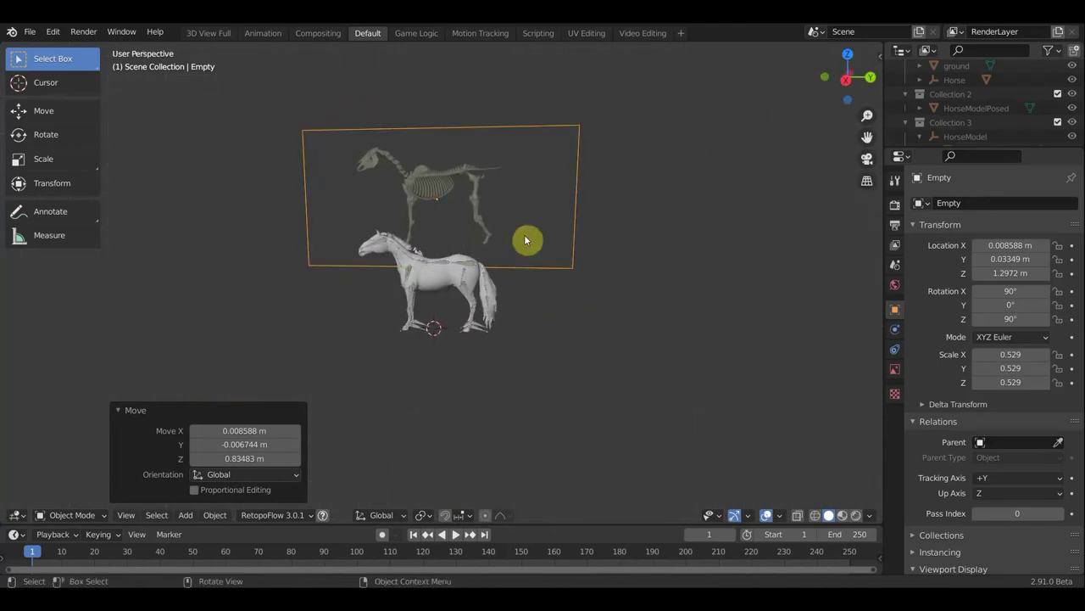
key("KP_3")
key("Delete")
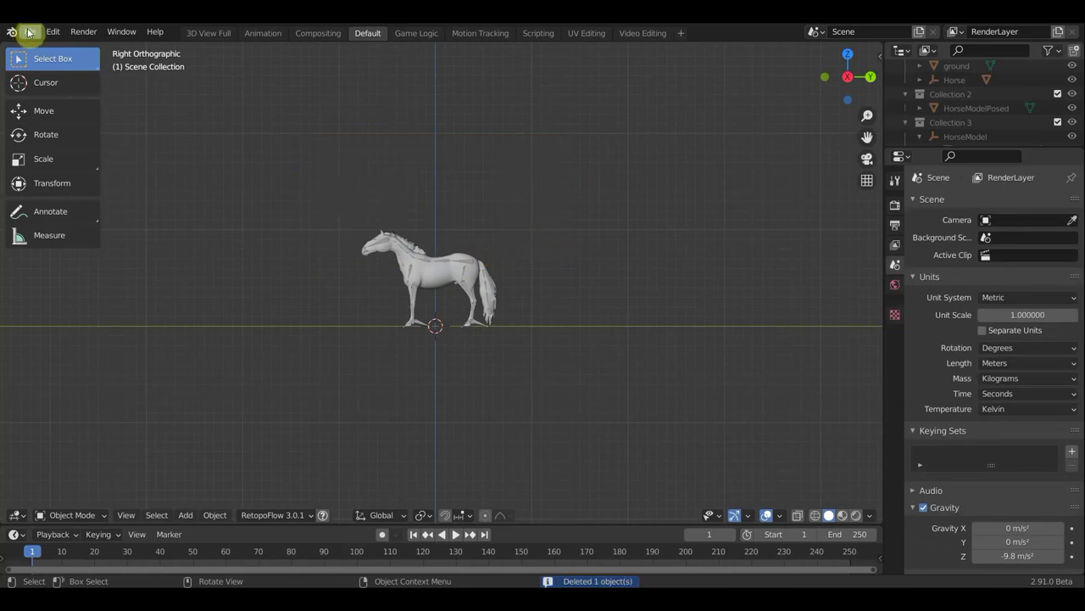
Restore the deleted reference image, scale it 0.658, move it up-right, then scale it 0.438
key("ctrl+z")
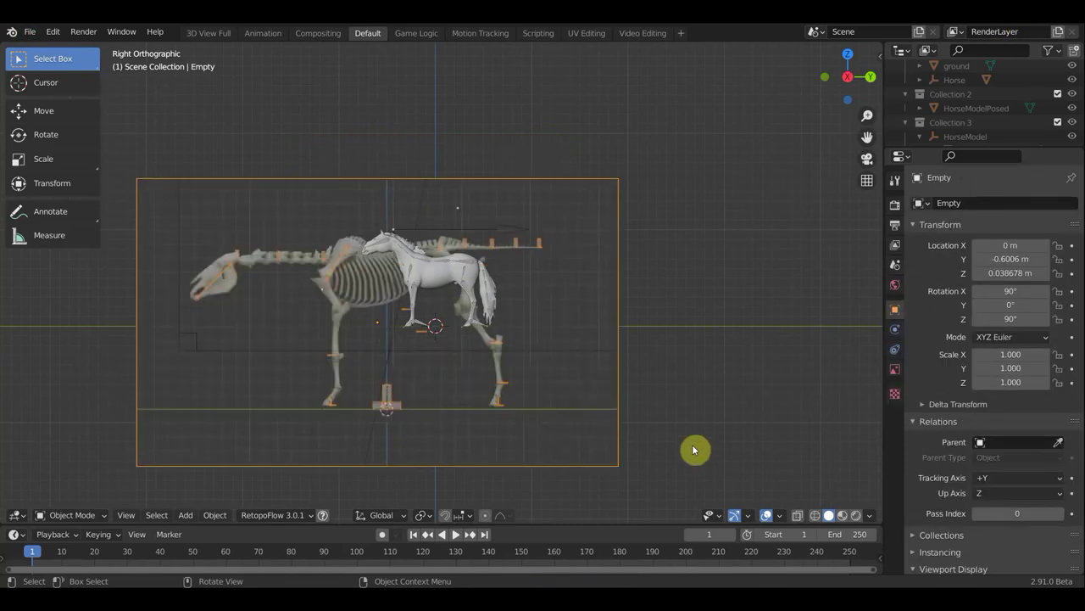
key("s")
left_click(589, 400)
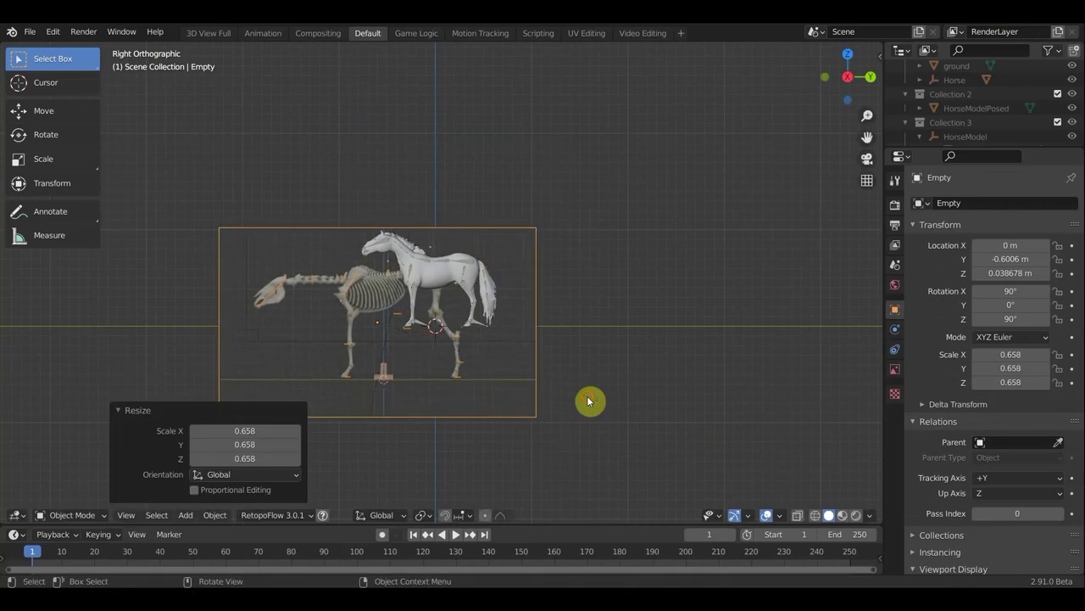
key("g")
left_click(599, 342)
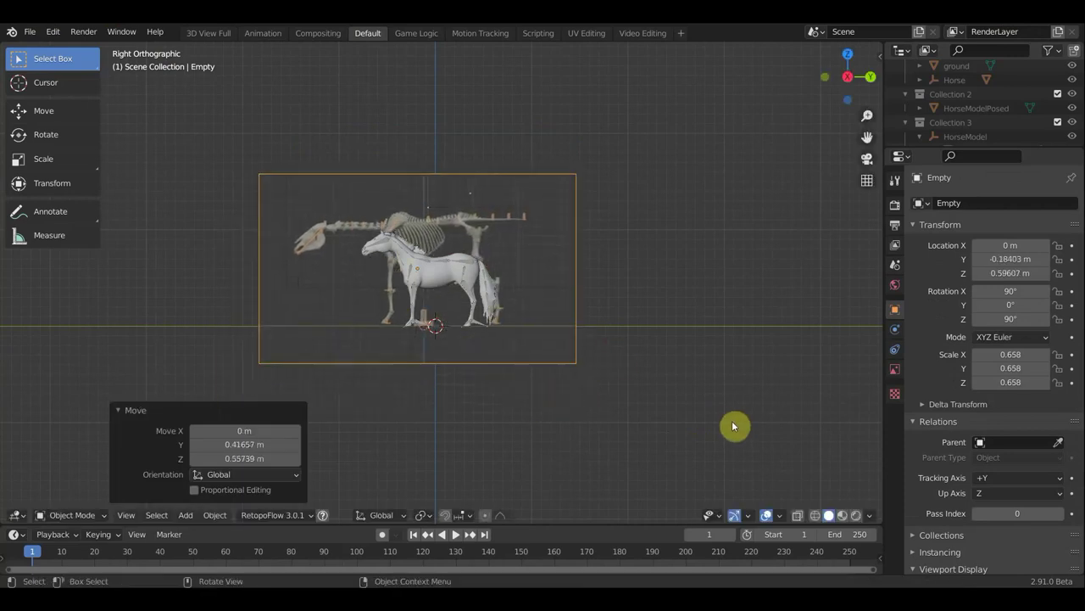
key("s")
left_click(632, 366)
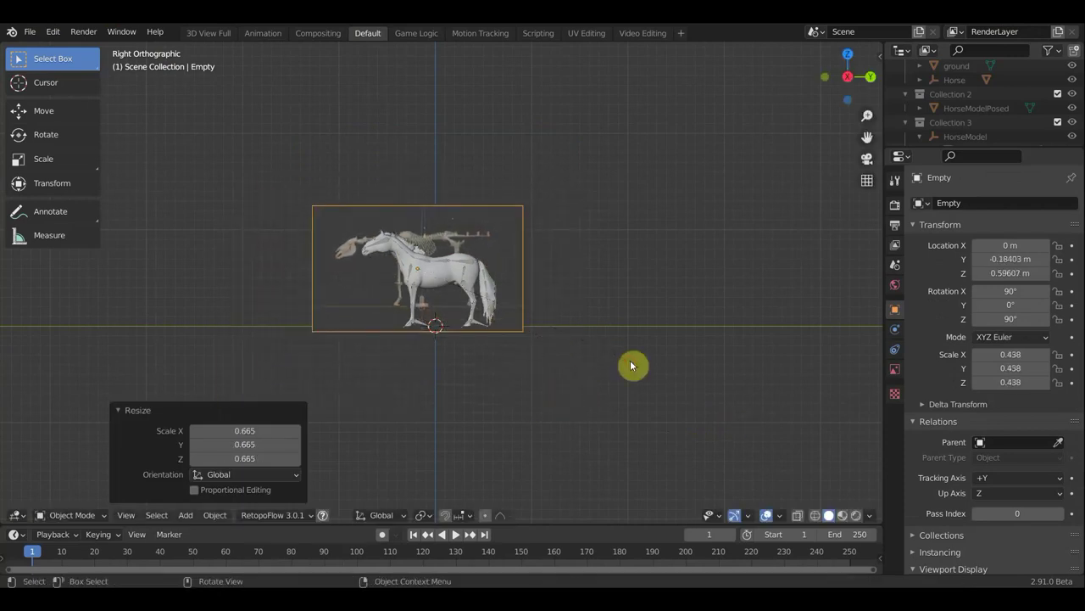
Fine-tune the image position so the skeleton lines up behind the horse, then select the armature
key("g")
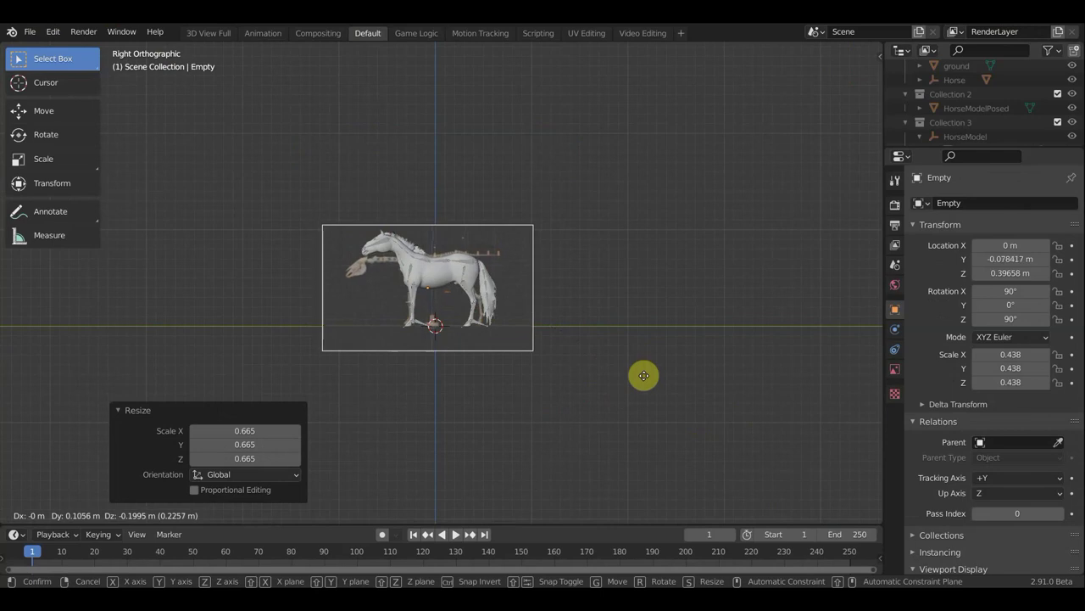
left_click(643, 375)
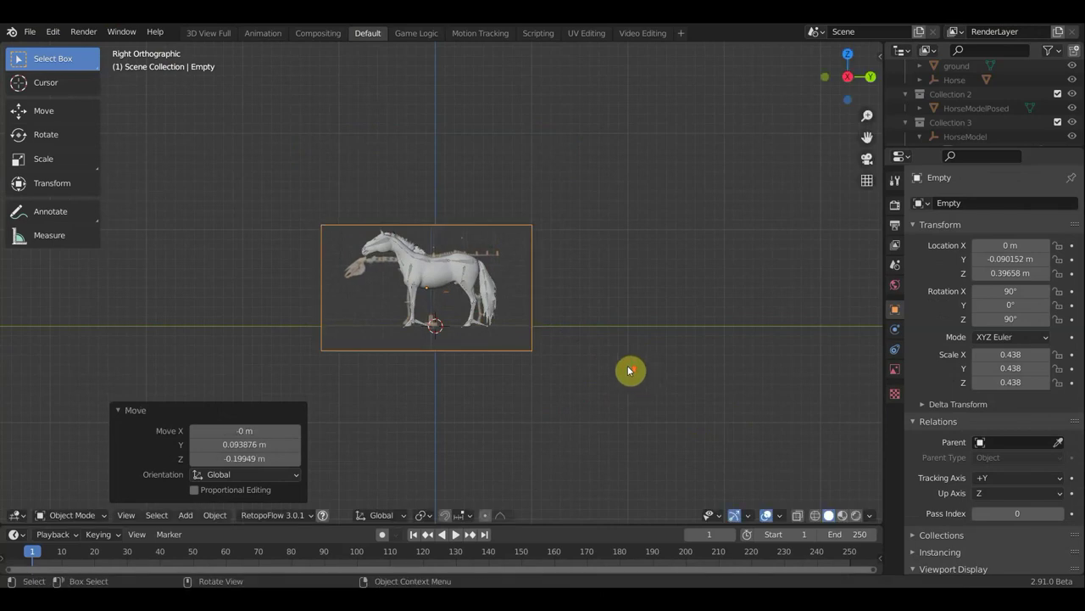
scroll(636, 370, "up", 5)
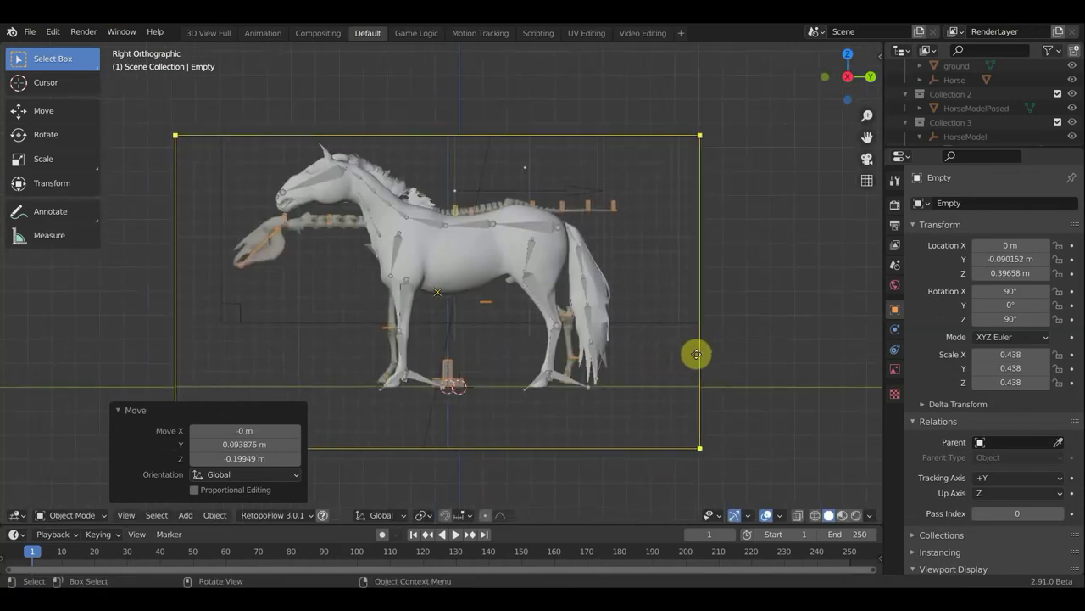
key("g")
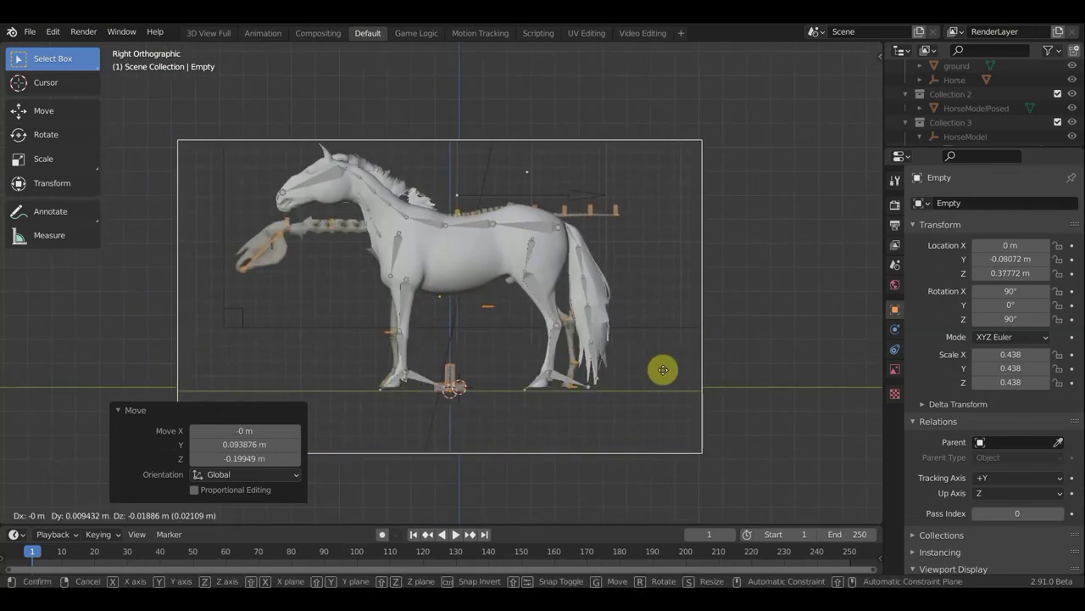
left_click(663, 370)
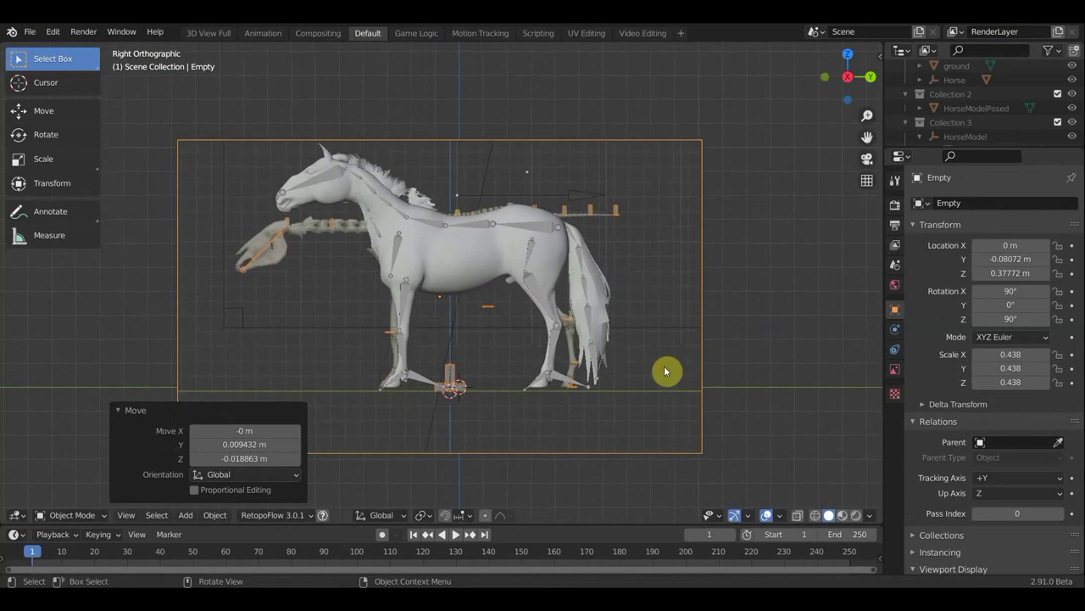
left_click(398, 249)
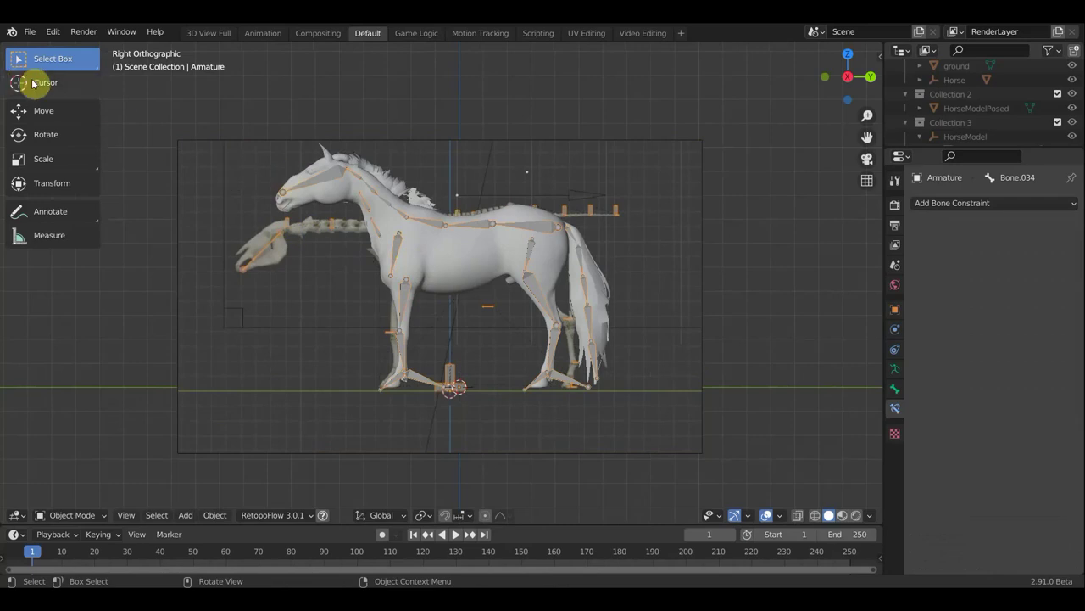
Switch the horse armature to Edit Mode and then to Pose Mode
left_click(73, 515)
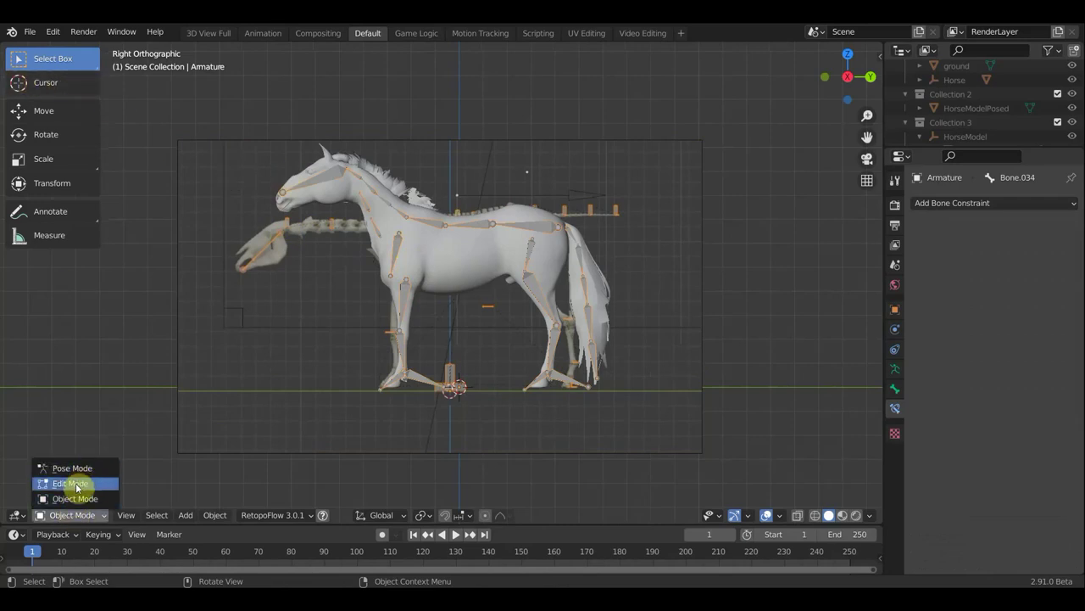
left_click(70, 484)
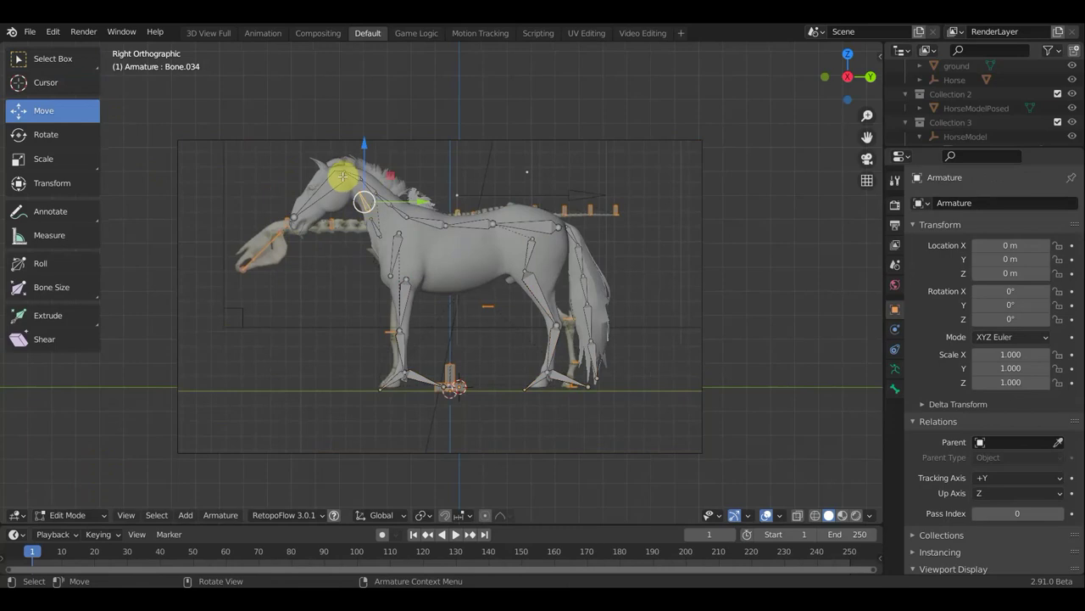
left_click(70, 517)
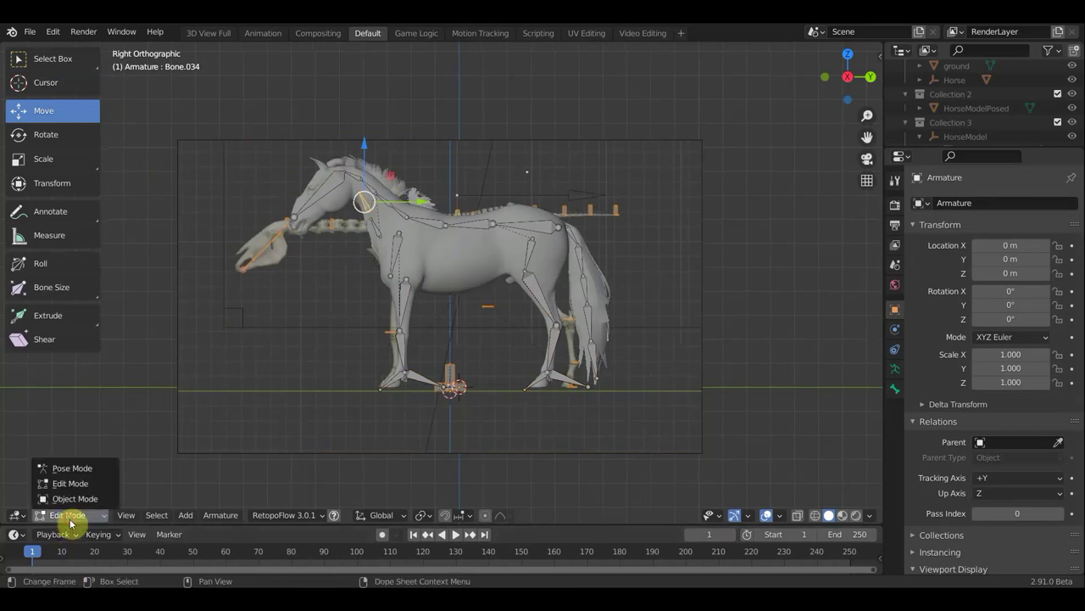
left_click(73, 468)
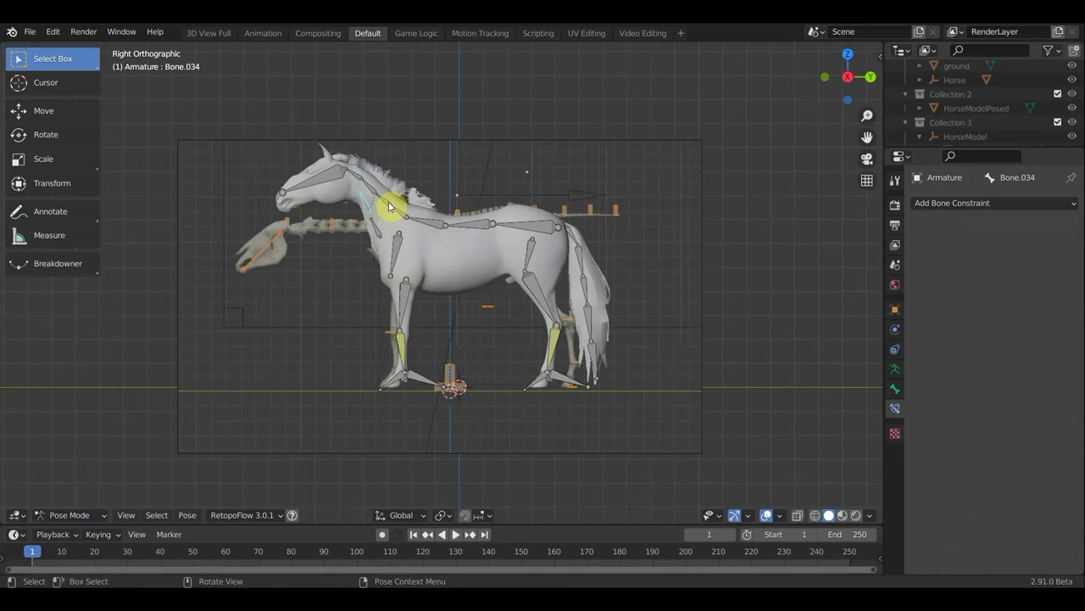
Rotate the first neck bones, bending the neck downward by 34.6°
left_click(374, 240)
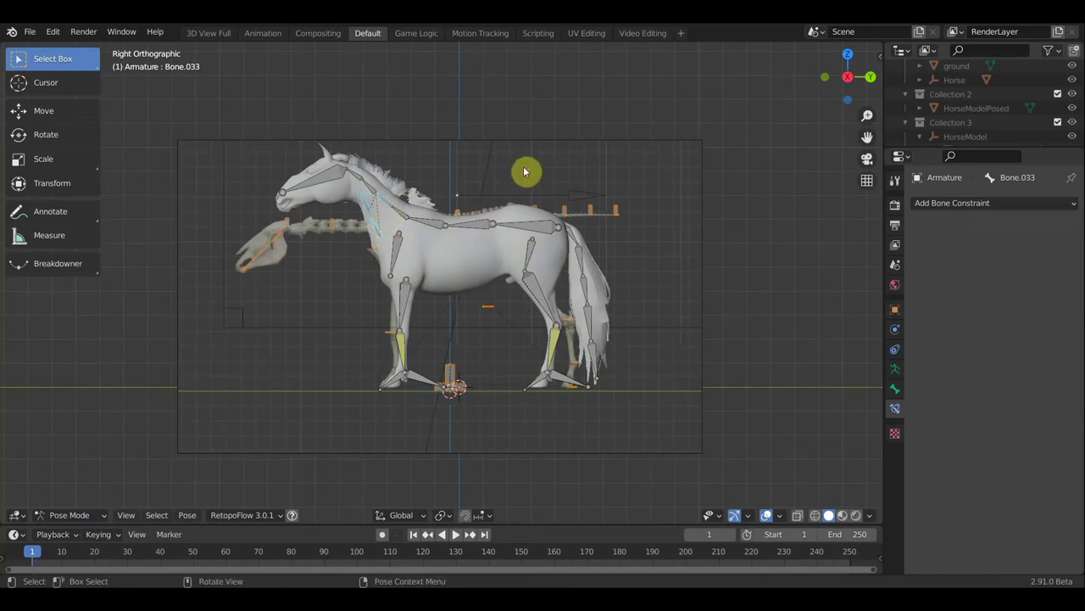
key("r")
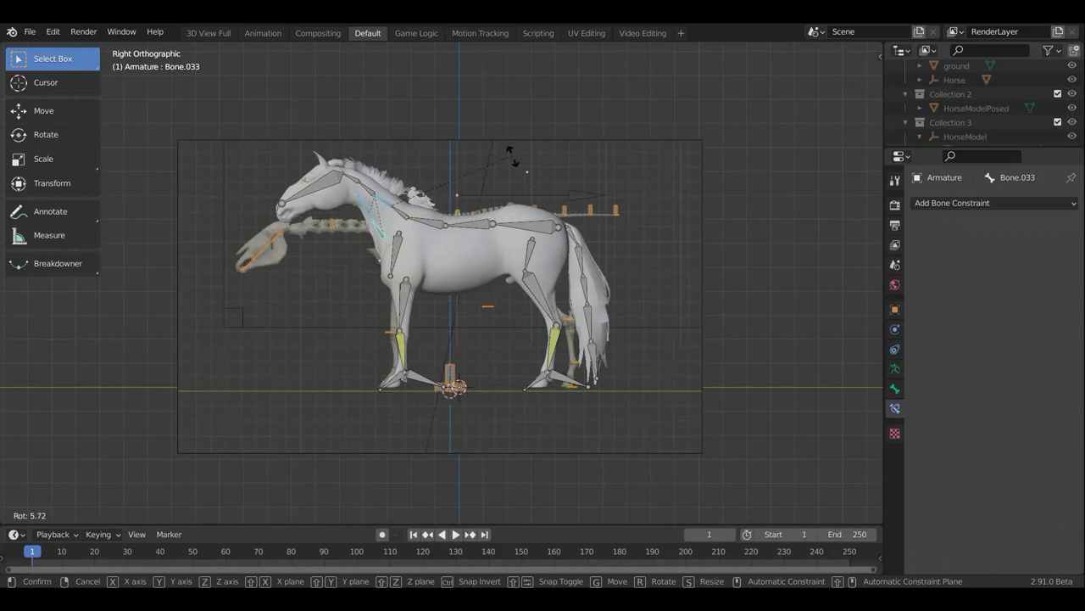
left_click(511, 153)
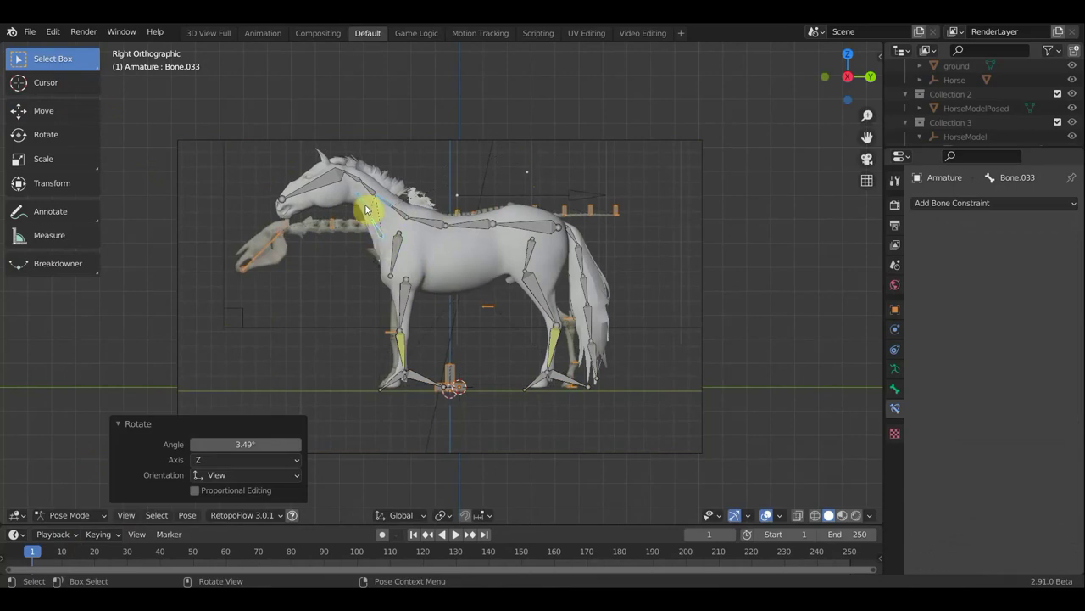
left_click(381, 204)
left_click(437, 196)
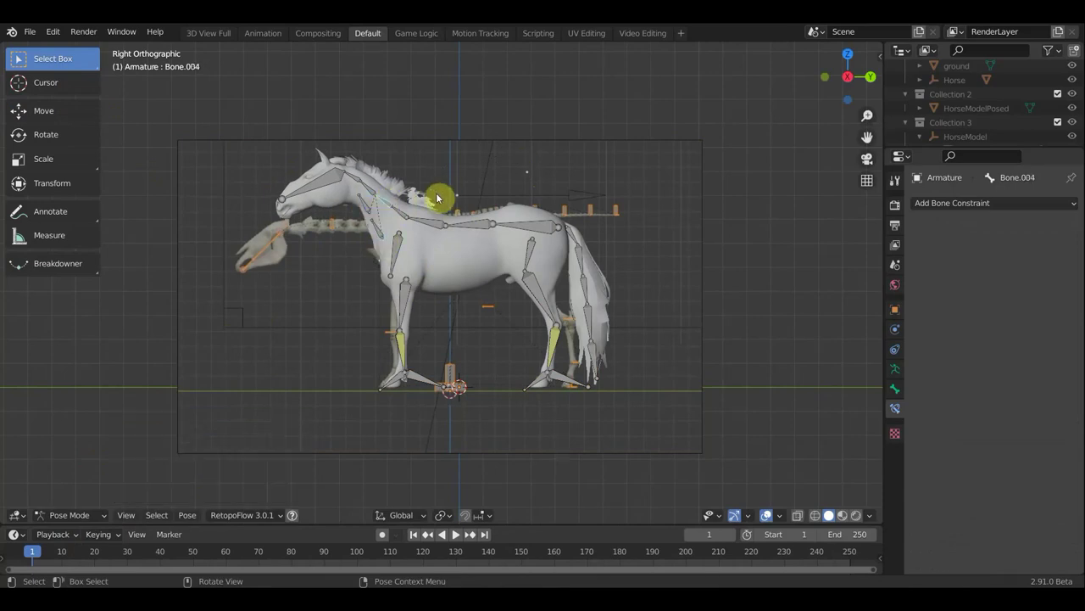
key("r")
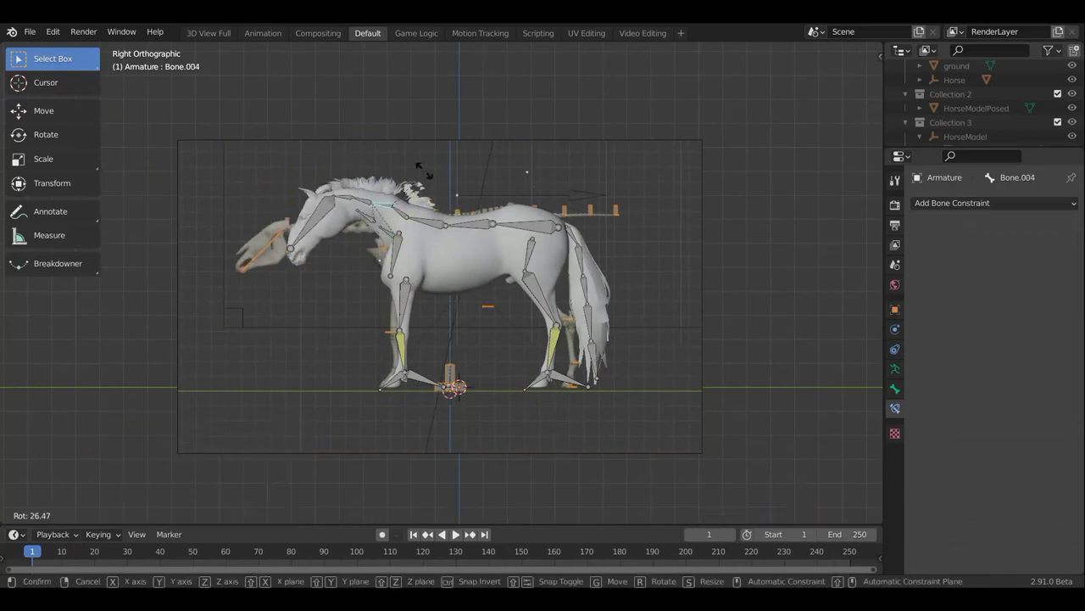
left_click(409, 209)
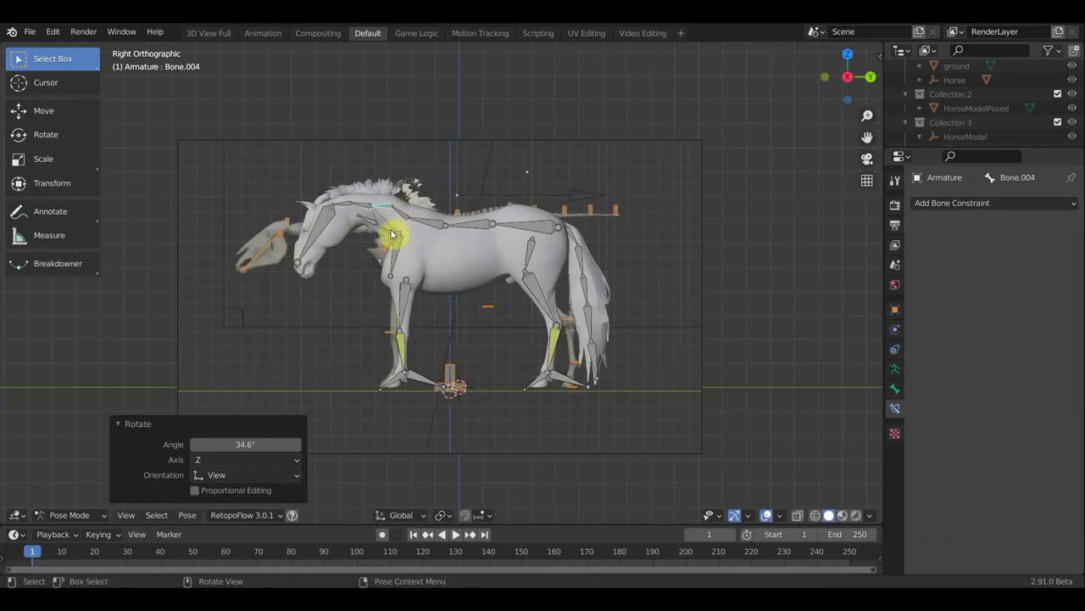
Shift the neck-base bone backward and reposition the neighbouring neck bone
left_click(441, 234)
key("g")
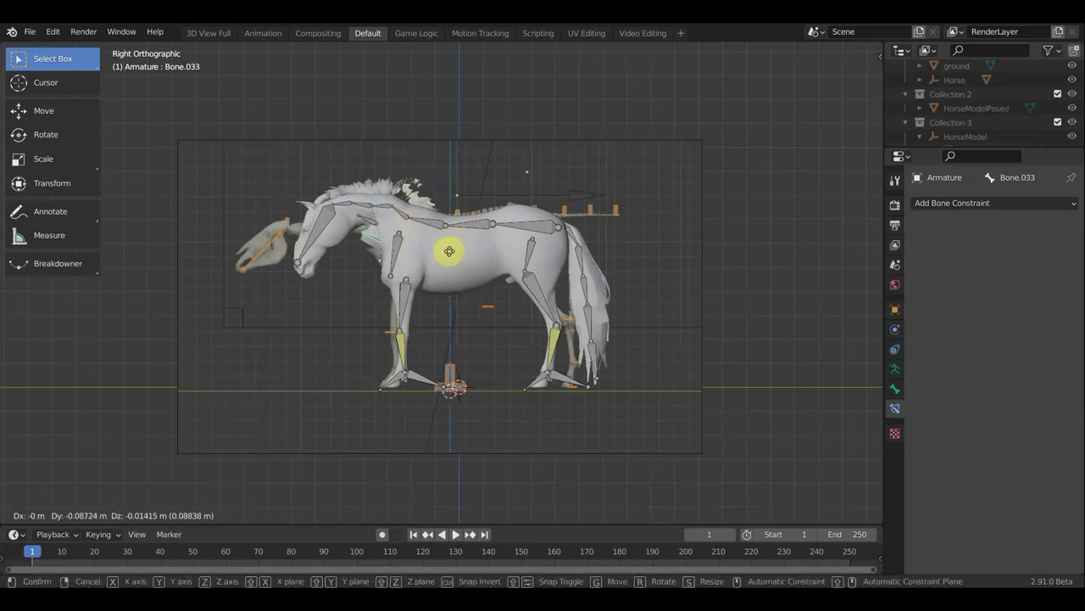
left_click(457, 248)
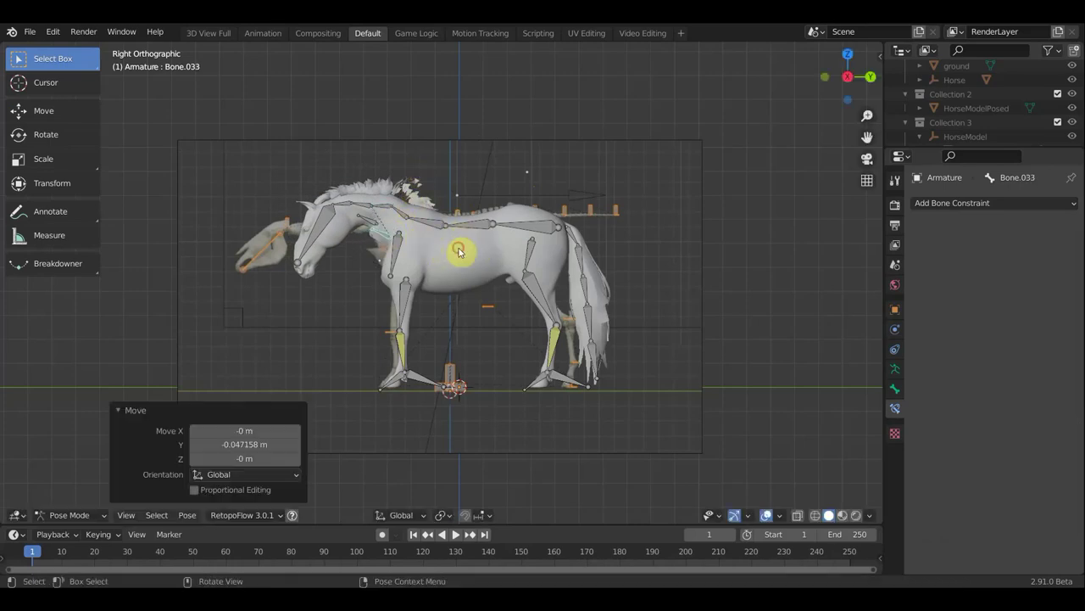
left_click(369, 223)
key("g")
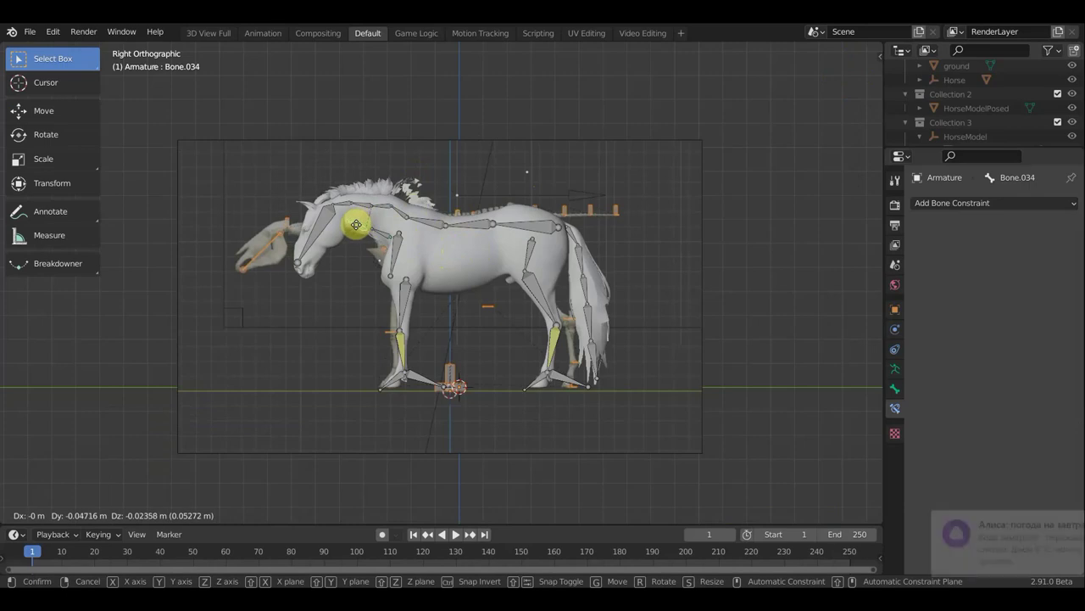
left_click(356, 225)
left_click(1065, 520)
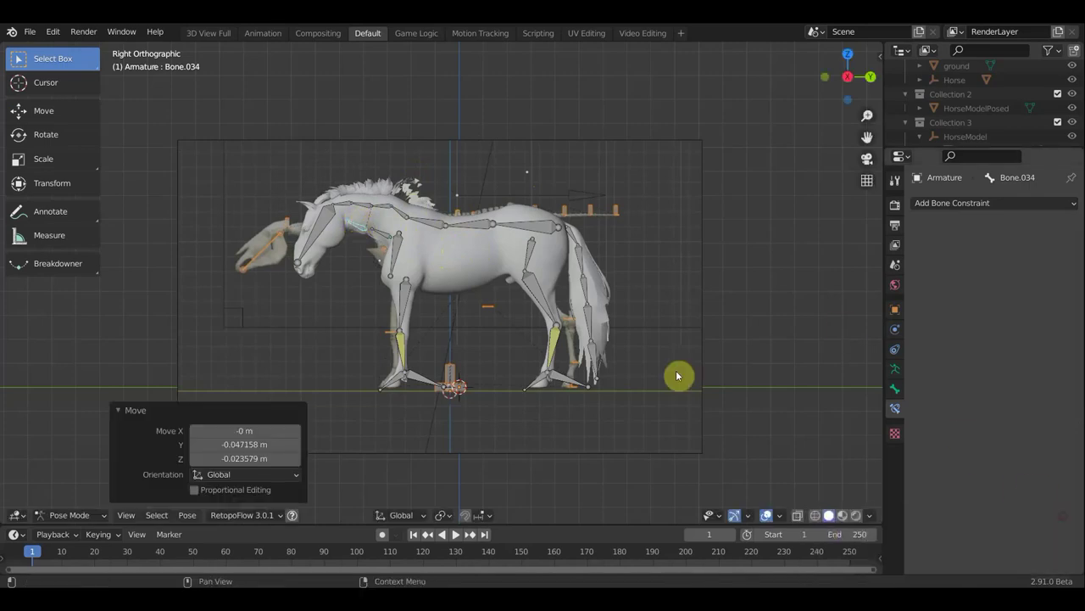
Tilt the head and upper neck by -31.9° and bend the mid-neck 13.5°
left_click(321, 219)
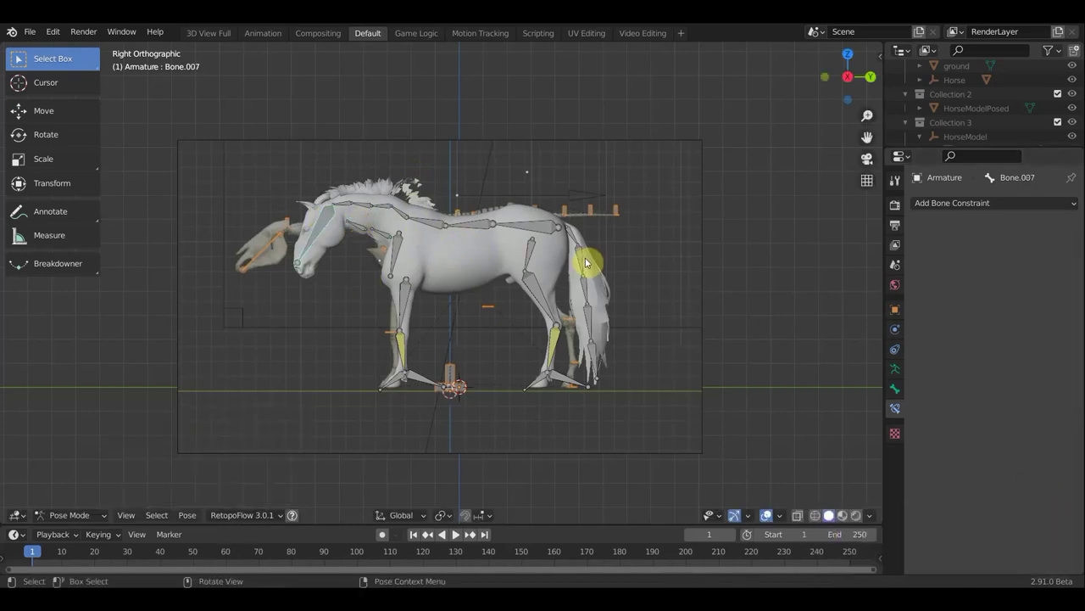
key("r")
left_click(475, 349)
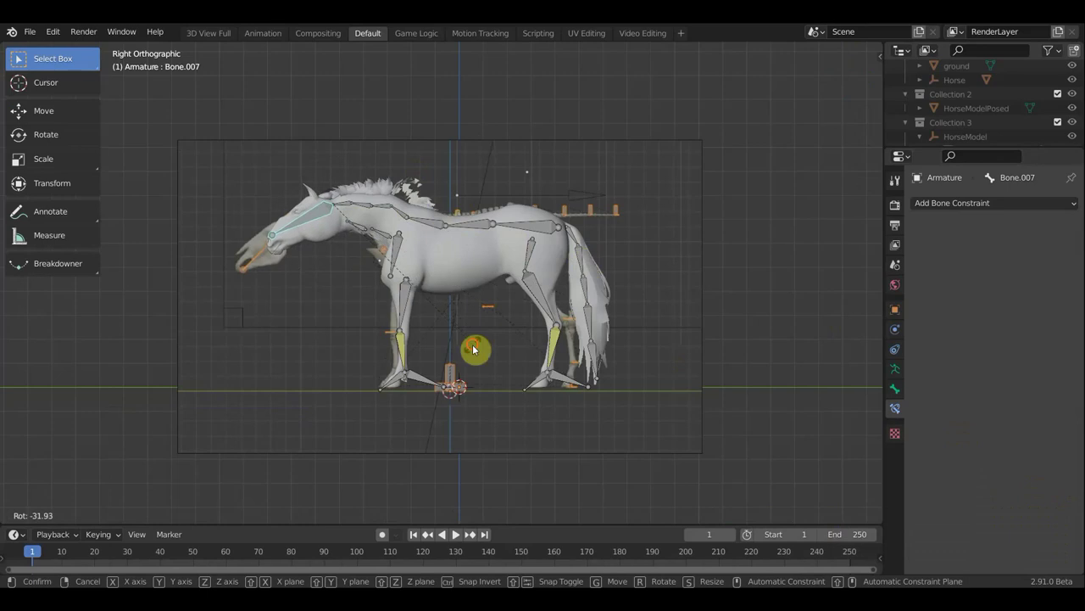
left_click(396, 214)
key("r")
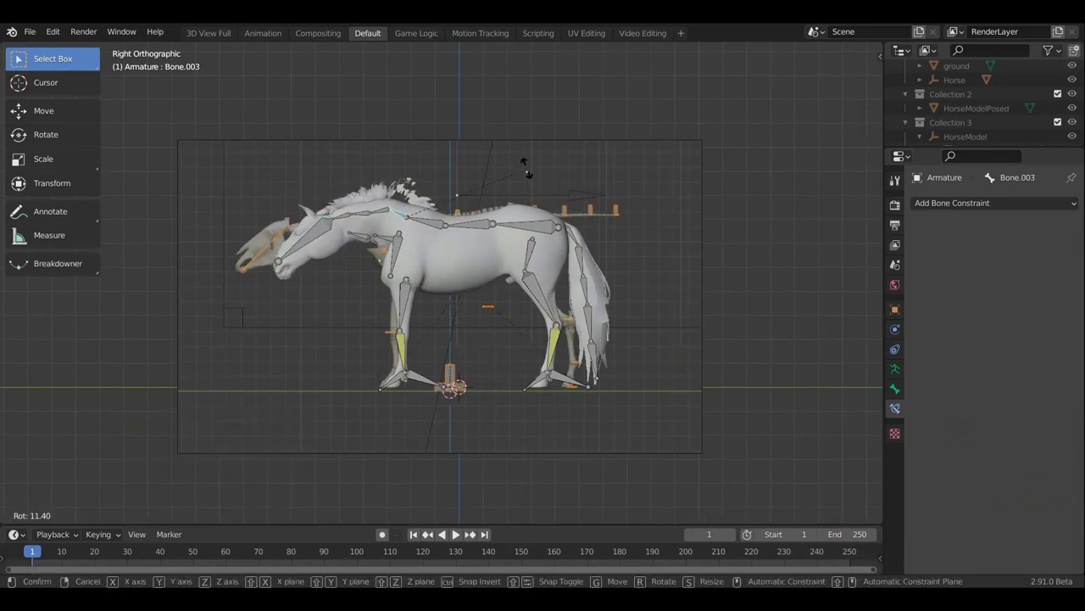
left_click(526, 172)
Lower the bottom neck bone and turn the next neck bone 3.12° about Z
left_click(382, 214)
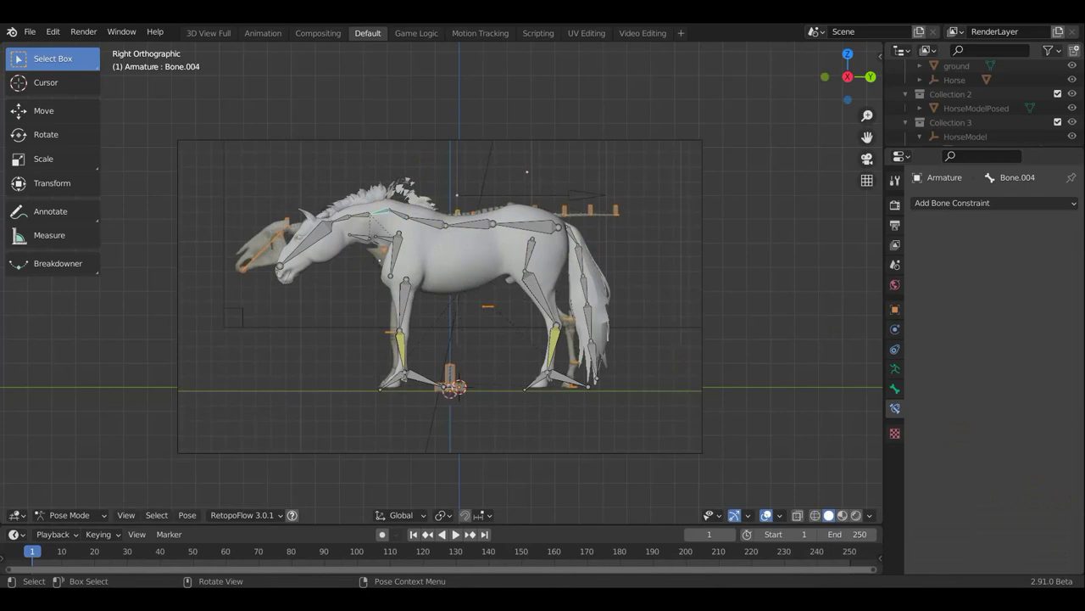
key("r")
left_click(374, 219)
left_click(373, 212)
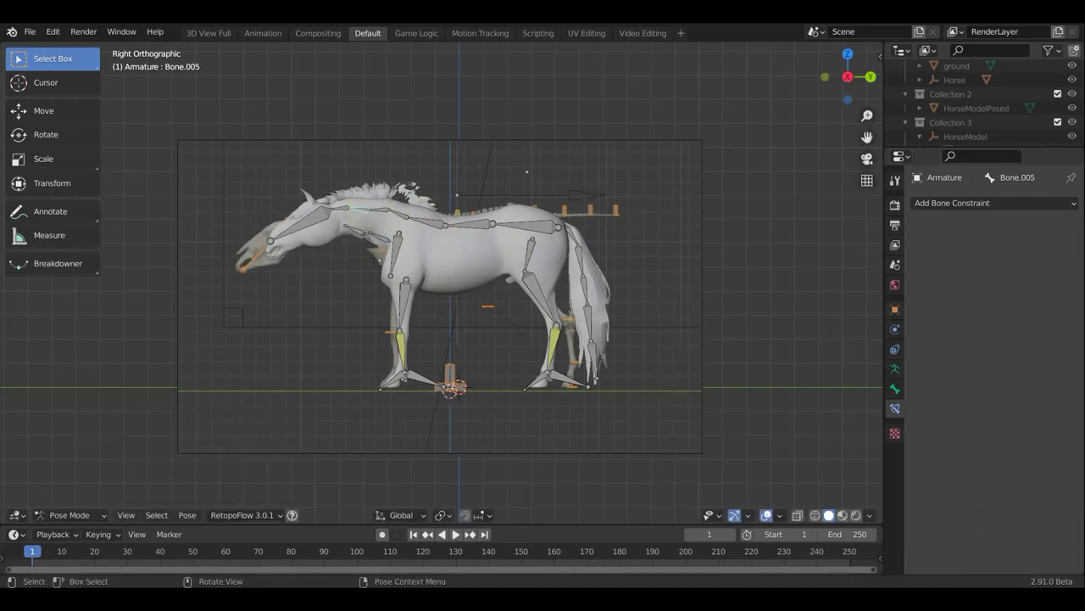
key("r")
left_click(408, 198)
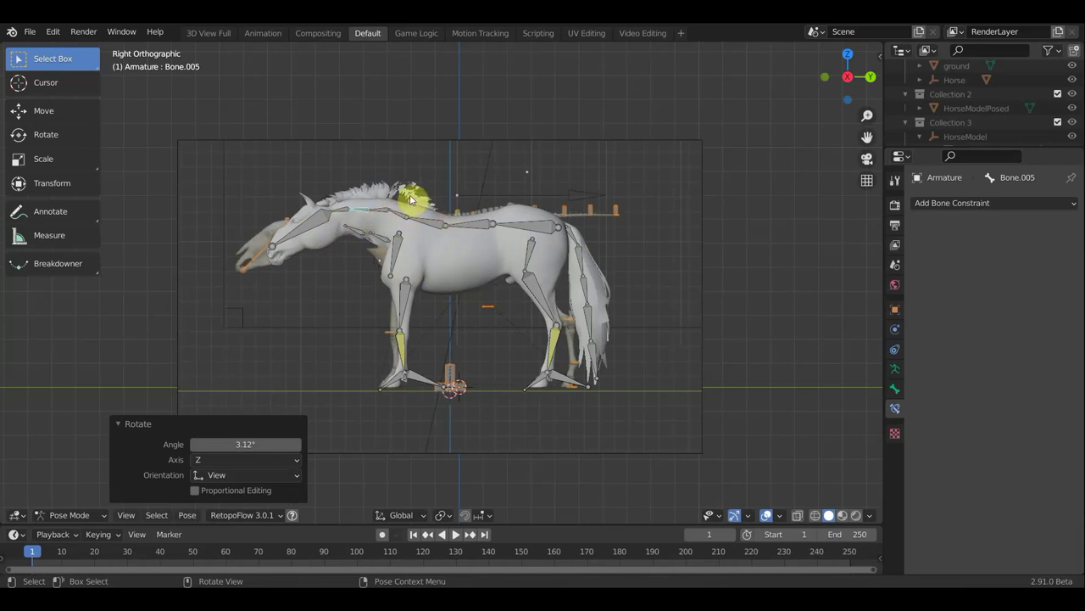
Nudge the back bone behind the neck into a new position
left_click(450, 226)
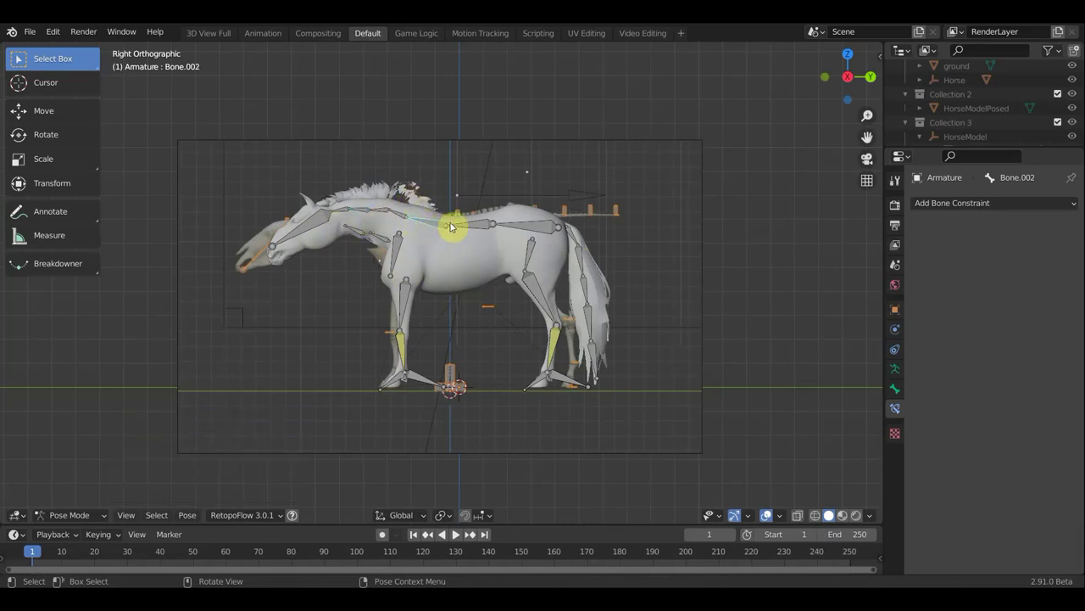
key("r")
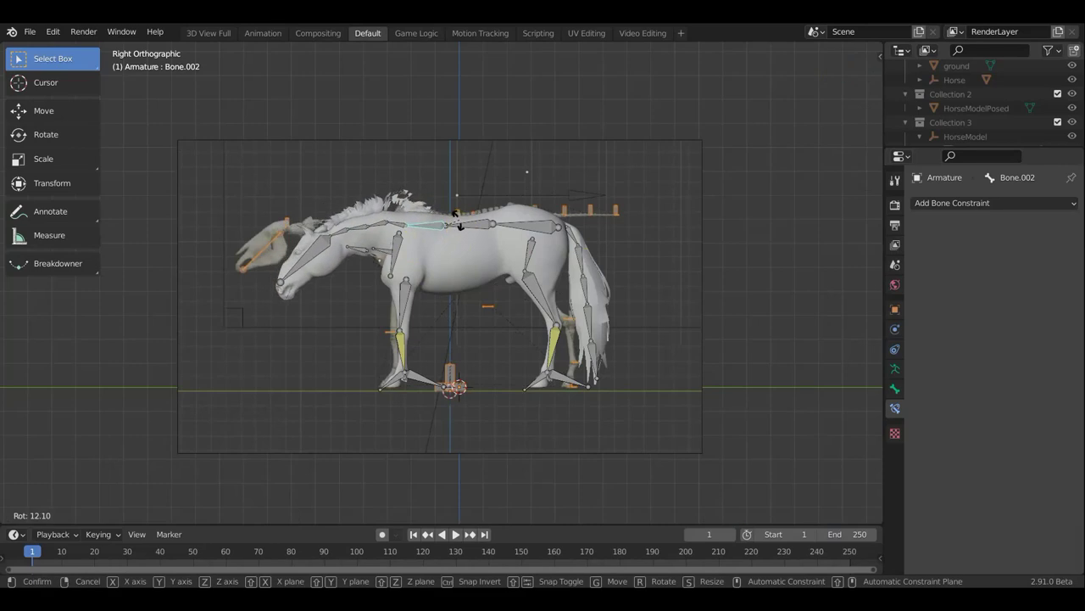
key("g")
left_click(458, 220)
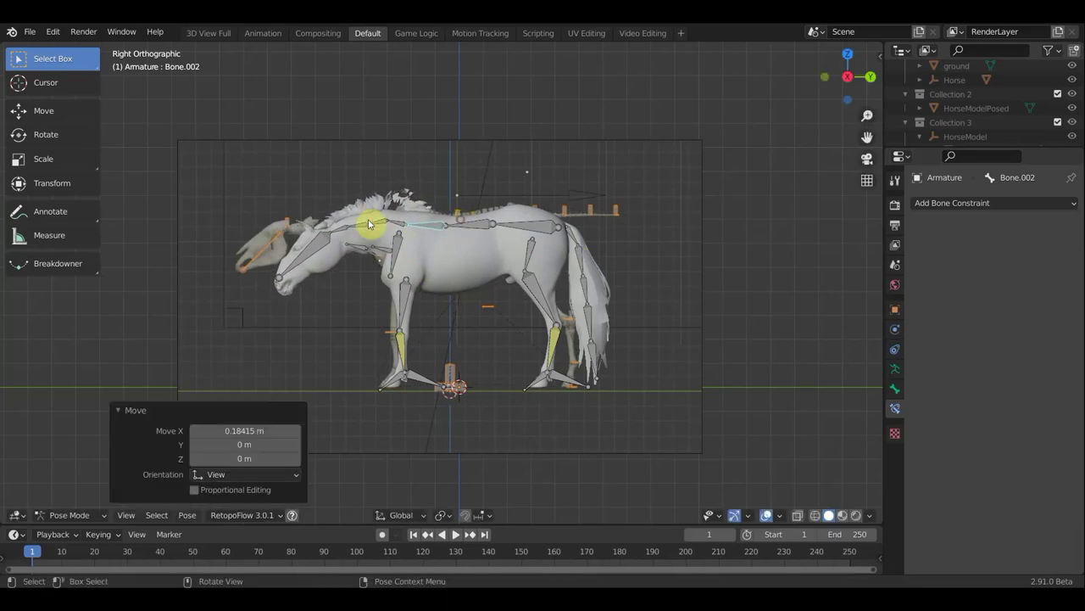
Turn the next neck bone 7.41° and drag Bone.033 to -0.033 m Y, 0.0047 m Z
left_click(527, 201)
key("r")
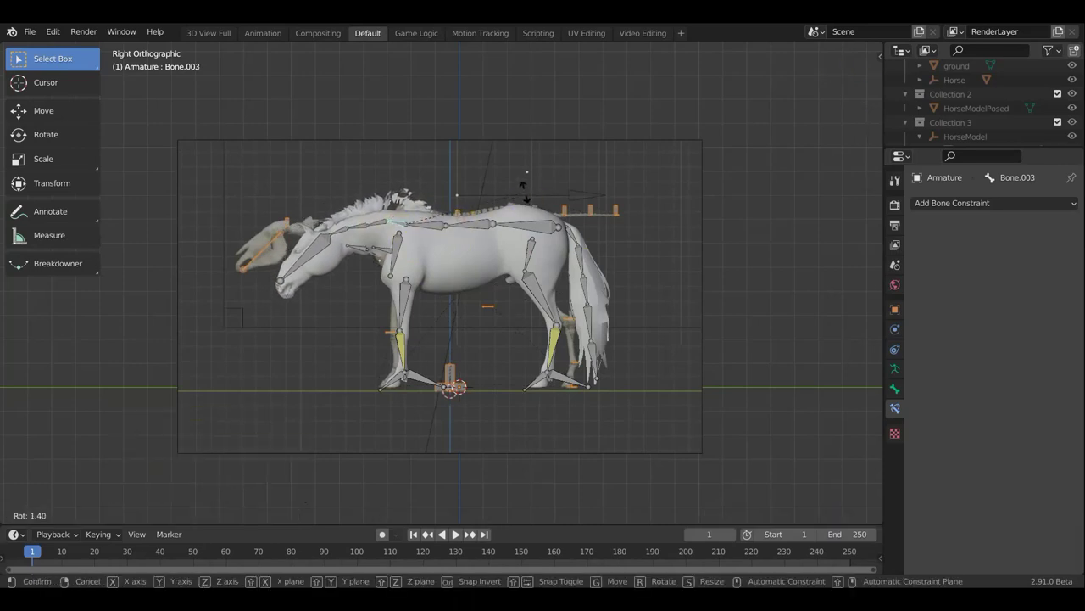
left_click(516, 185)
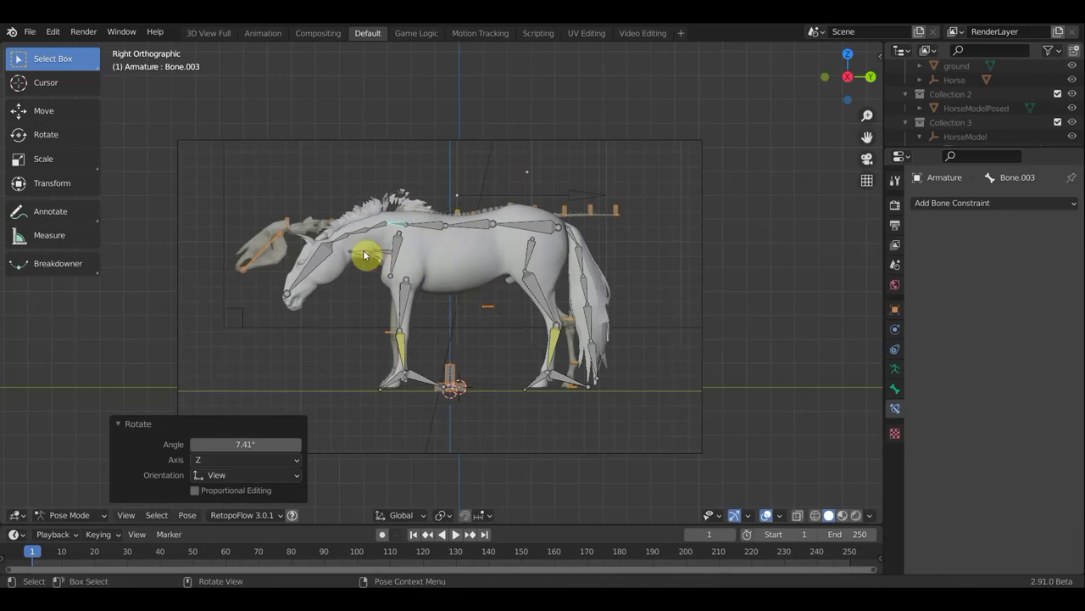
left_click_drag(365, 254, 374, 250)
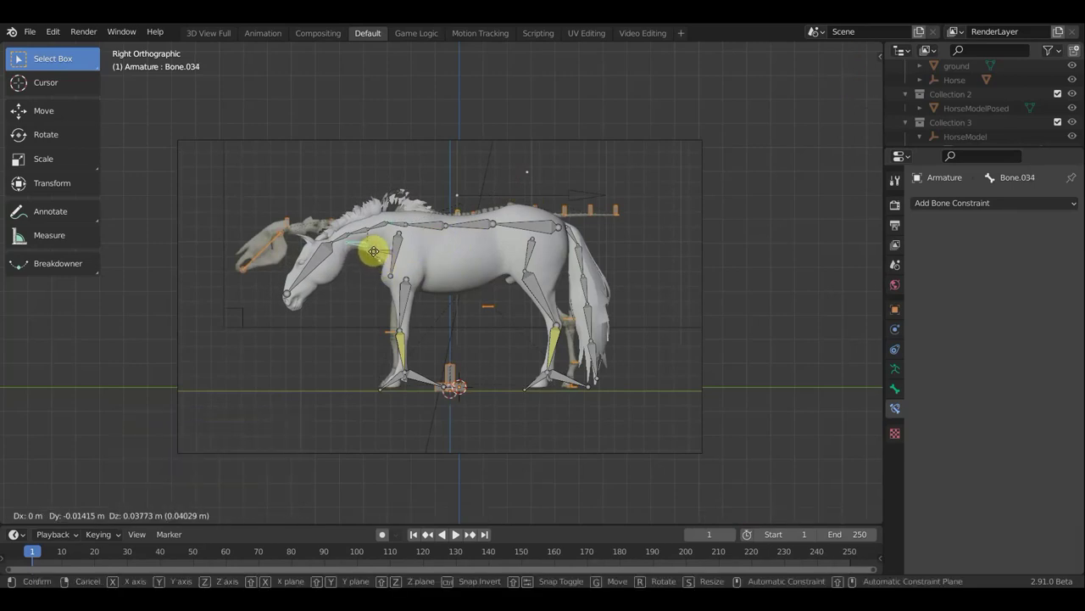
left_click_drag(372, 255, 379, 245)
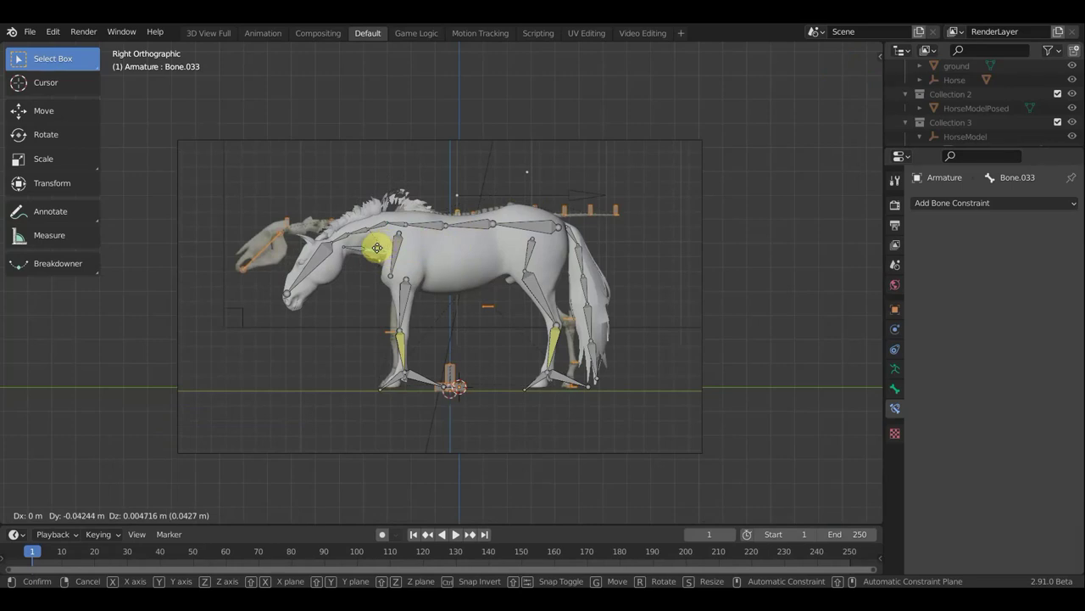
left_click_drag(374, 247, 378, 246)
In right side view, tilt the upper neck bones down by -13.3° and -17.3°
scroll(390, 251, "up", 4)
scroll(416, 250, "up", 3)
mouse_move(435, 250)
middle_mouse_down()
mouse_move(494, 258)
mouse_move(584, 226)
mouse_move(625, 155)
mouse_move(603, 133)
mouse_move(562, 218)
mouse_move(459, 225)
mouse_move(456, 205)
middle_mouse_up()
scroll(494, 259, "down", 3)
scroll(566, 207, "down", 3)
key("KP_3")
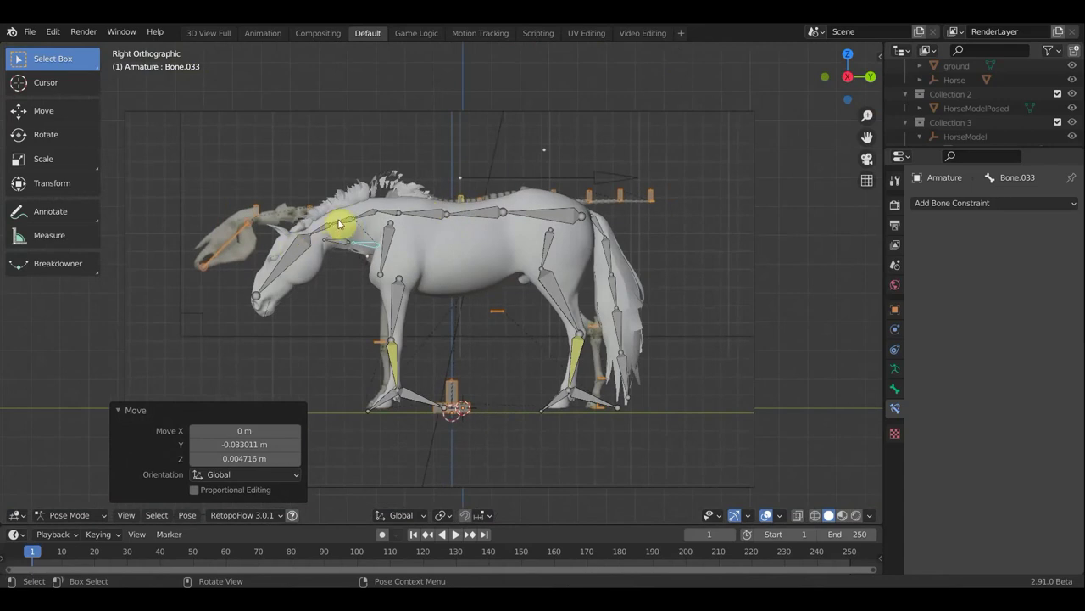
left_click(365, 216)
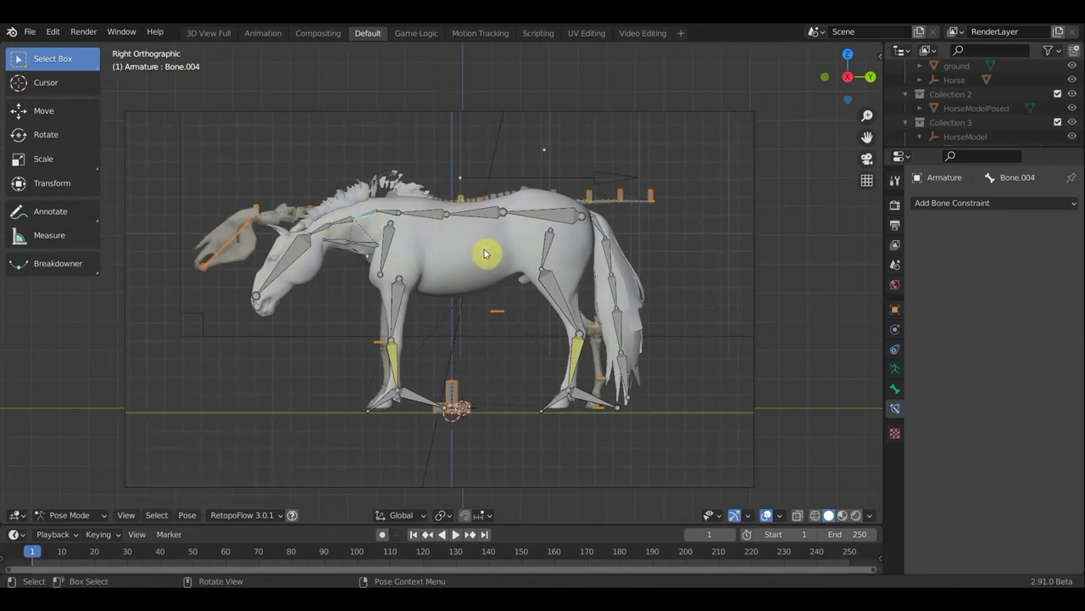
key("r")
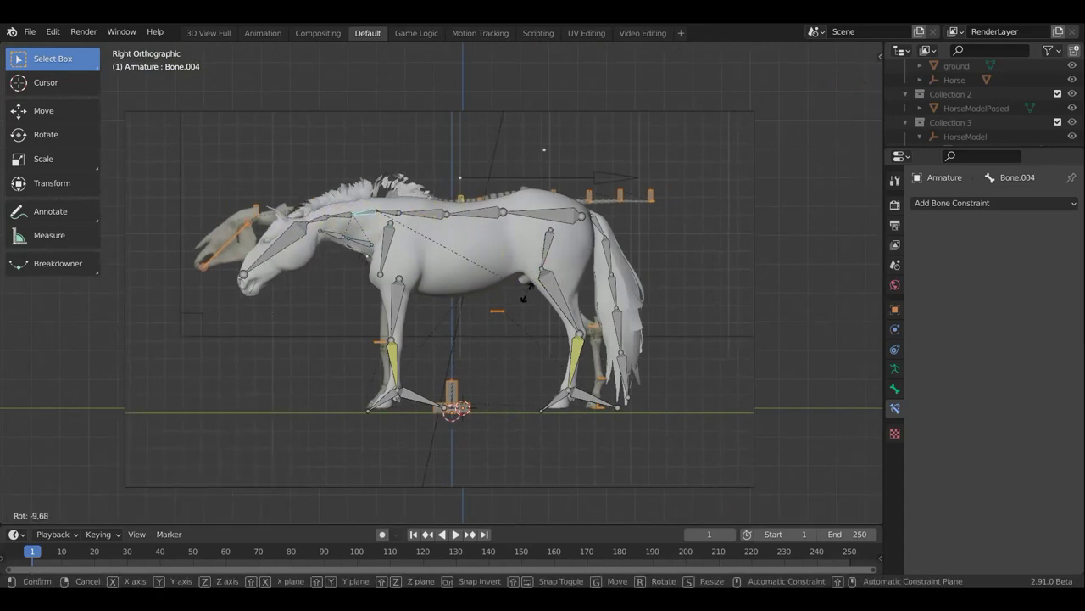
left_click(457, 269)
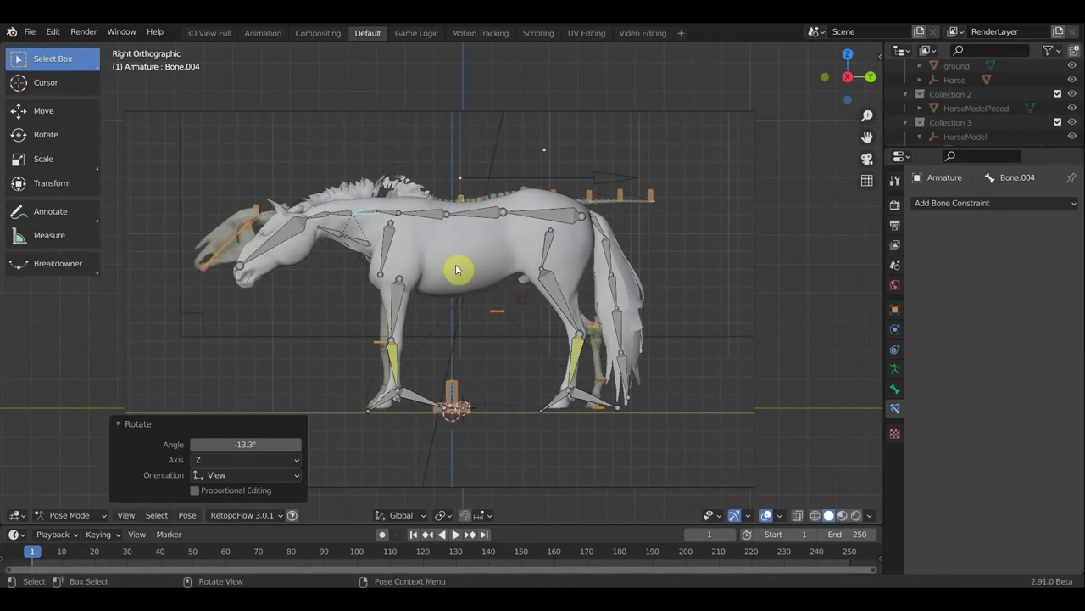
left_click(361, 217)
key("r")
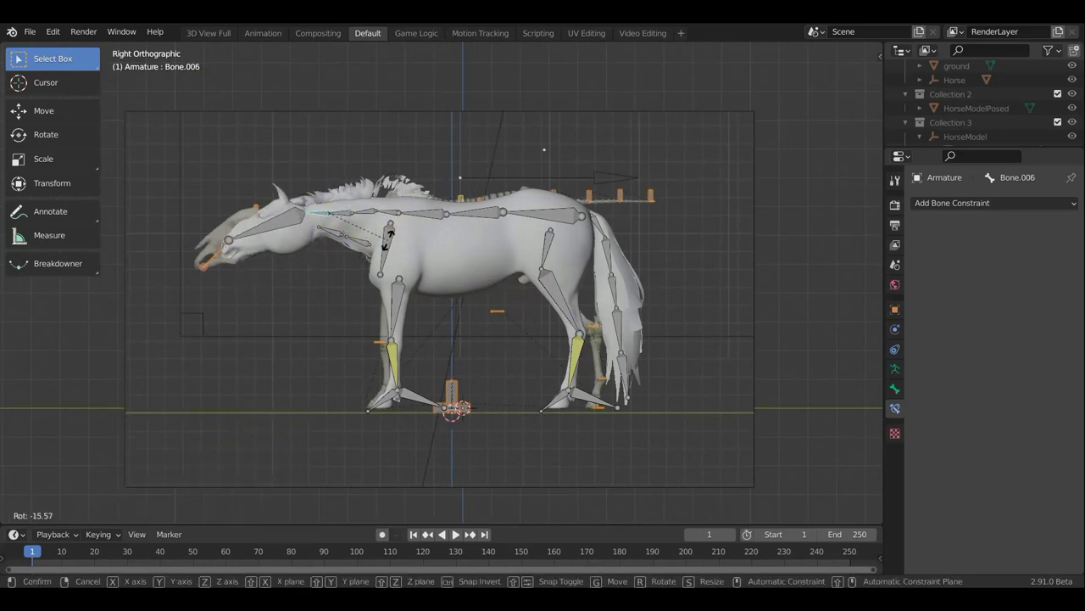
left_click(388, 246)
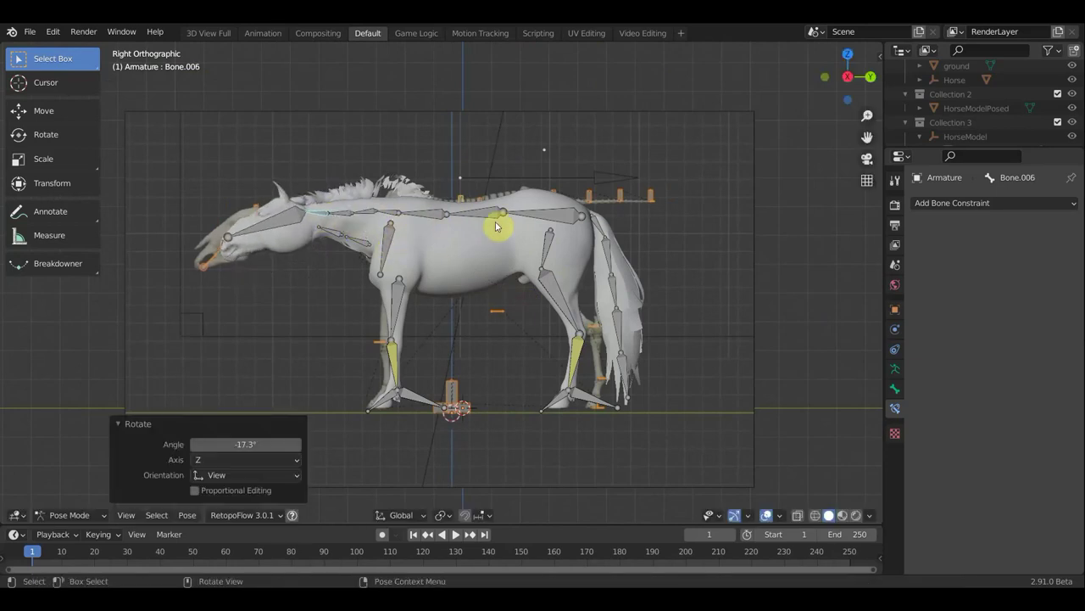
Try moving the back bone behind the withers, then undo the change
left_click(499, 218)
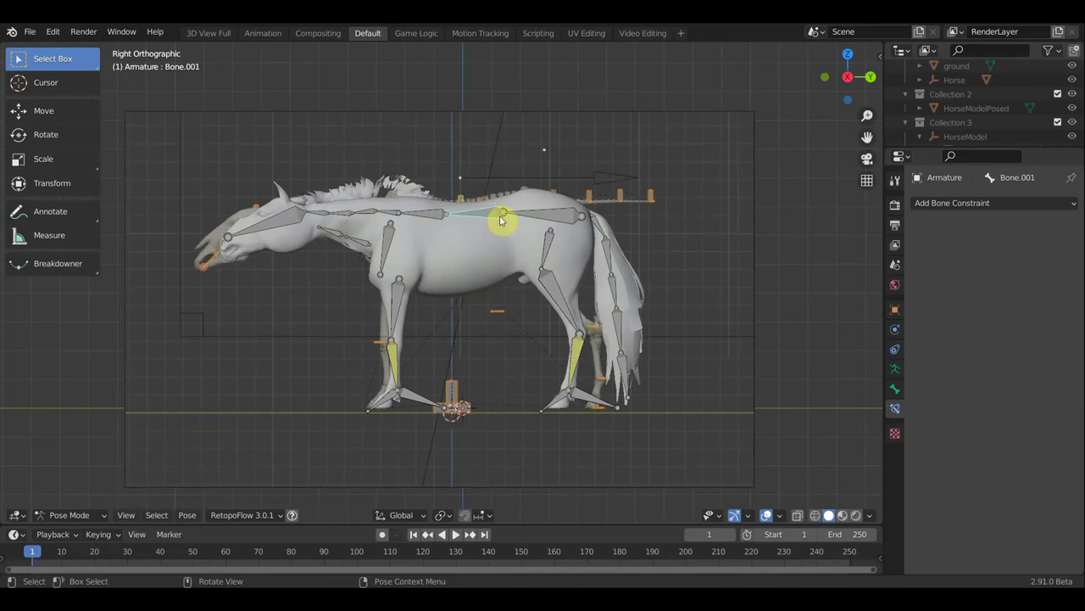
key("r")
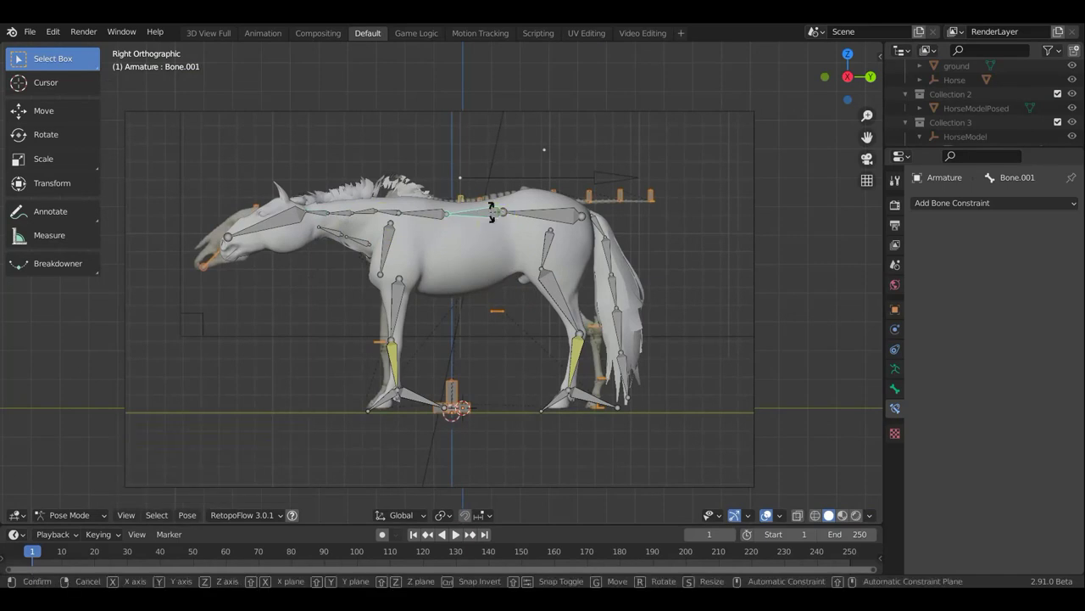
key("g")
left_click(490, 216)
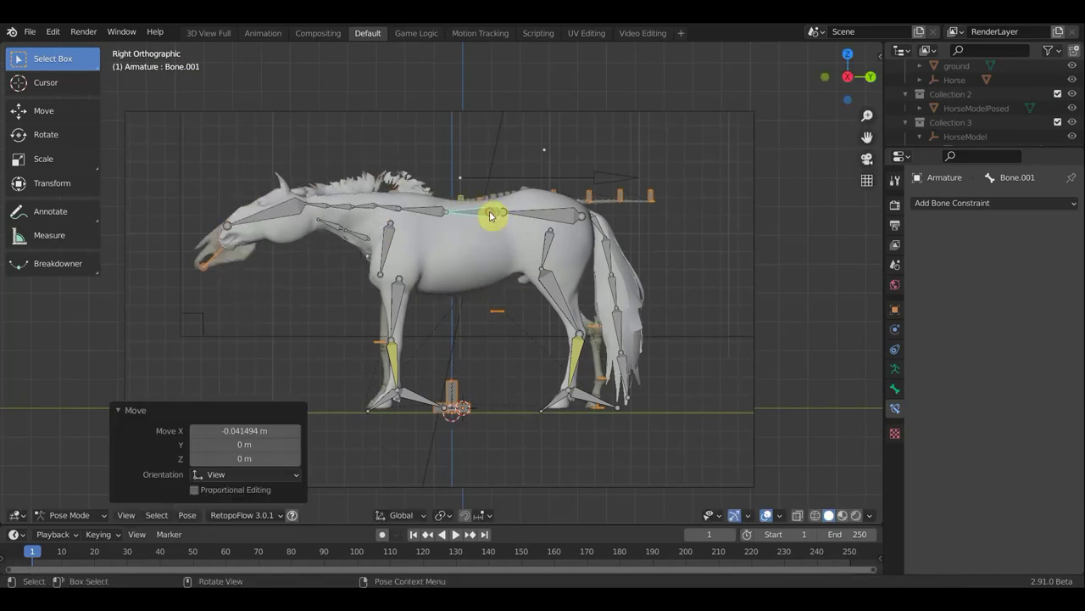
key("ctrl+z")
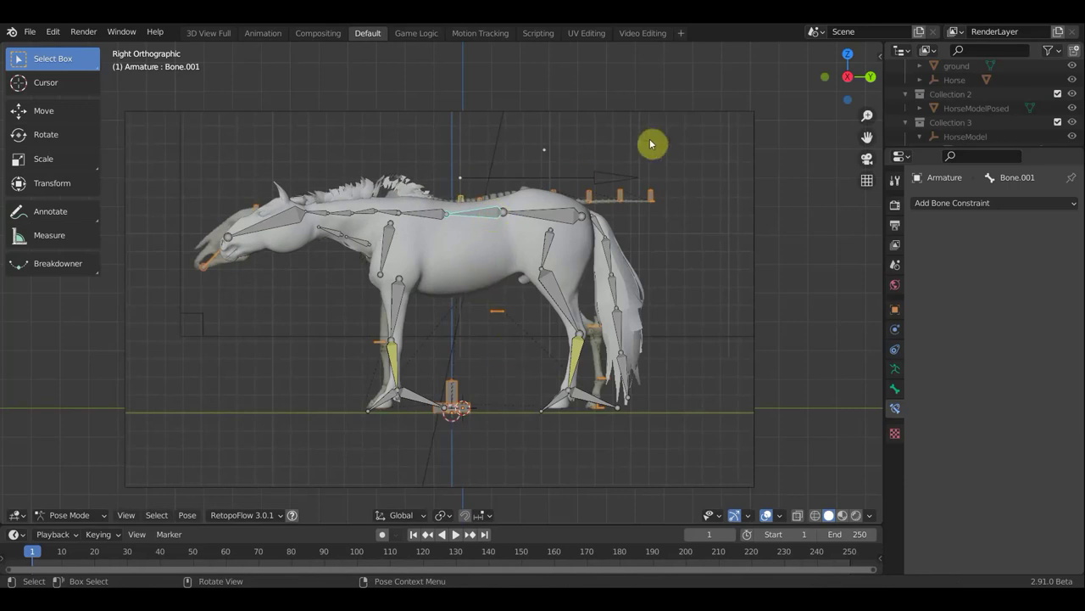
Scale the skeleton reference image to 0.404 and move it slightly upward
left_click(608, 125)
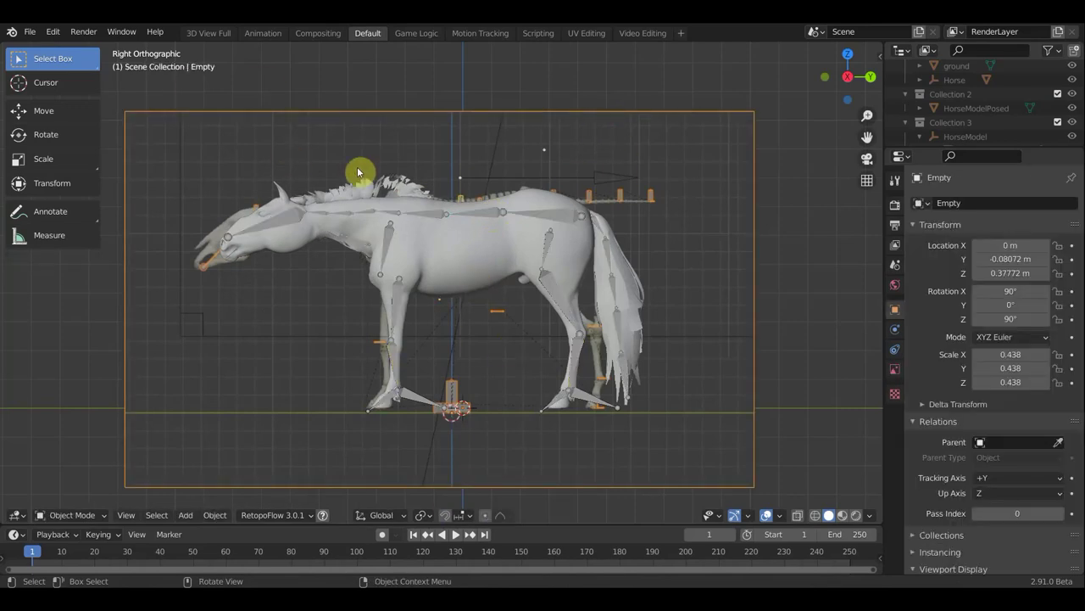
key("s")
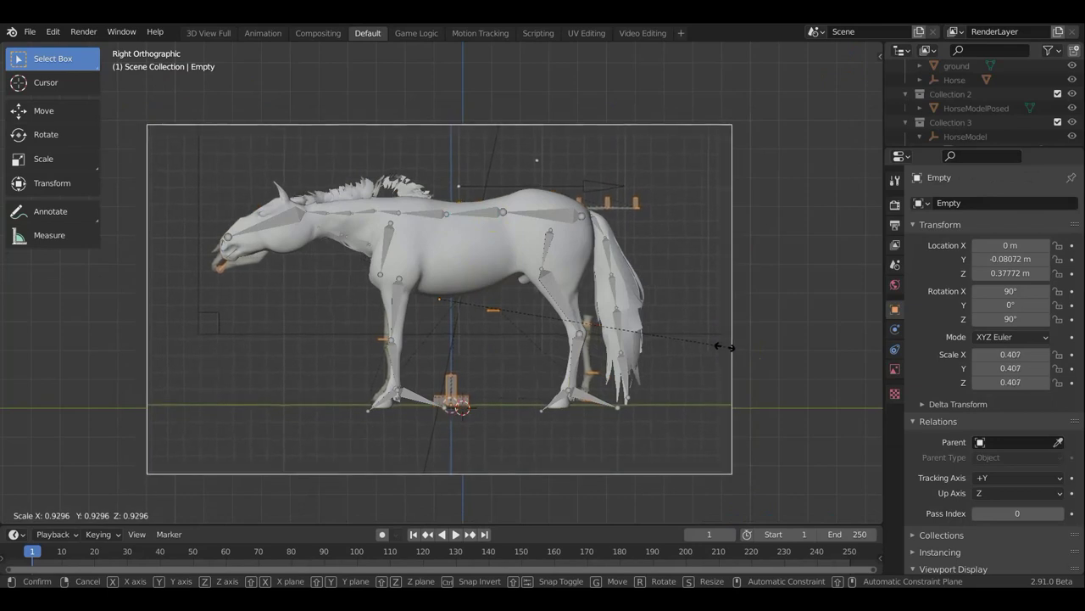
left_click(725, 351)
left_click(724, 350)
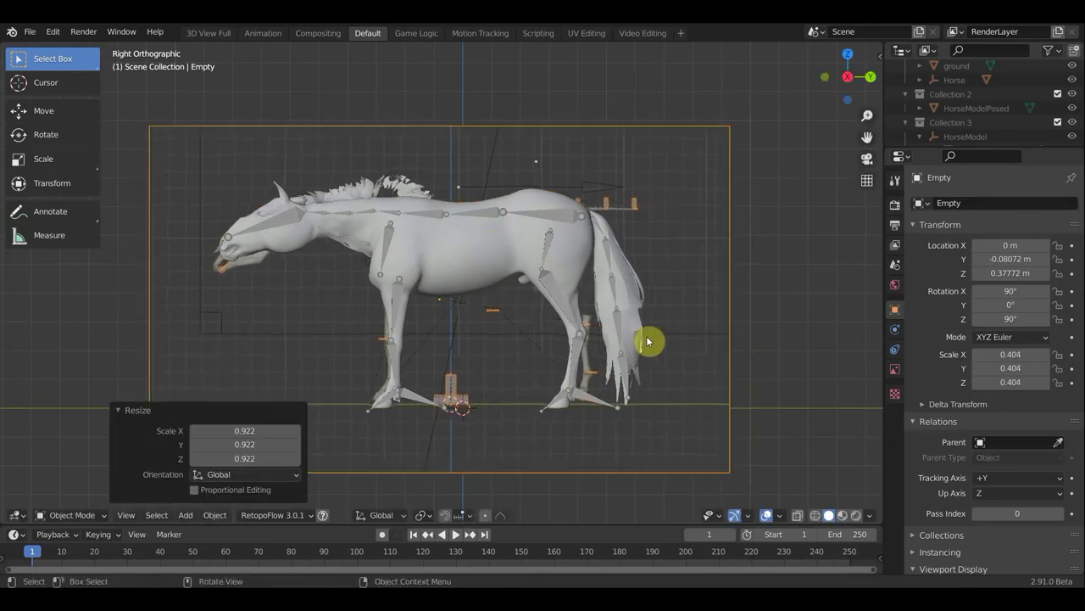
key("g")
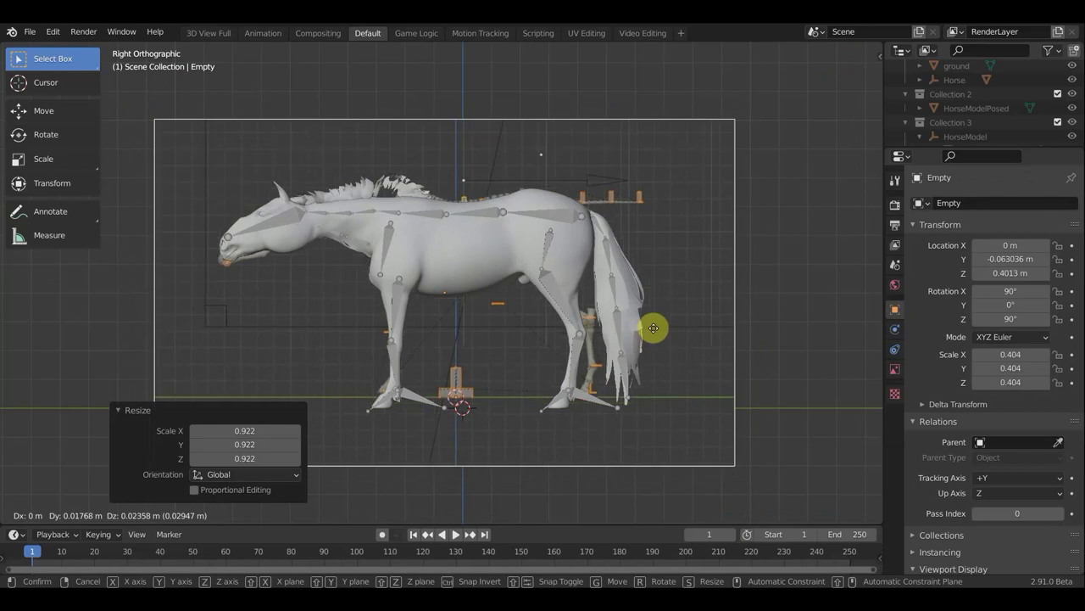
left_click(654, 332)
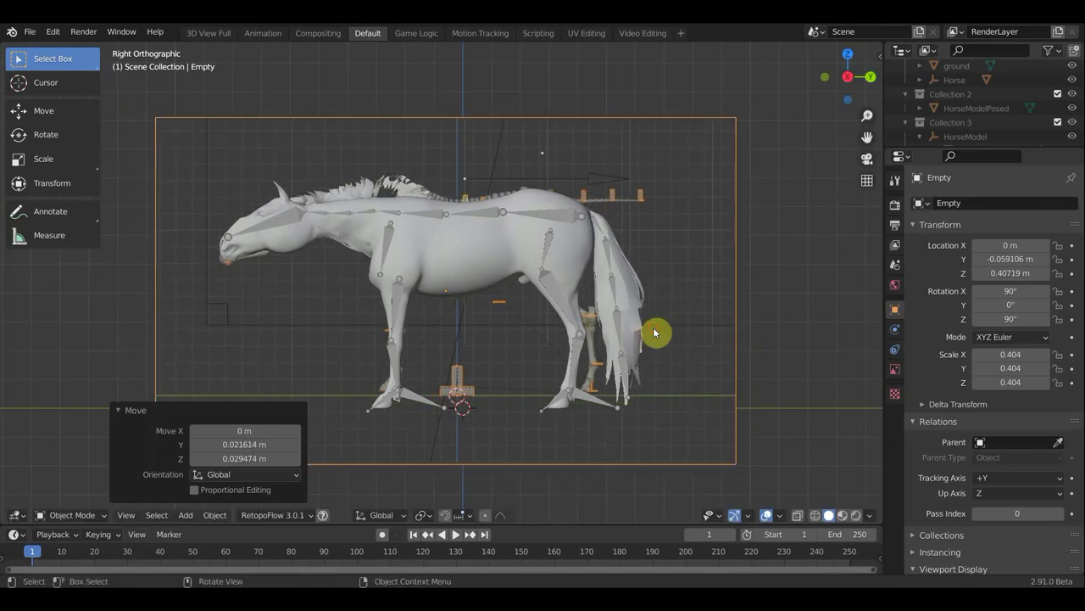
In Pose Mode, swing the tail bone up 76.9° and nudge it into place
key("ctrl+Tab")
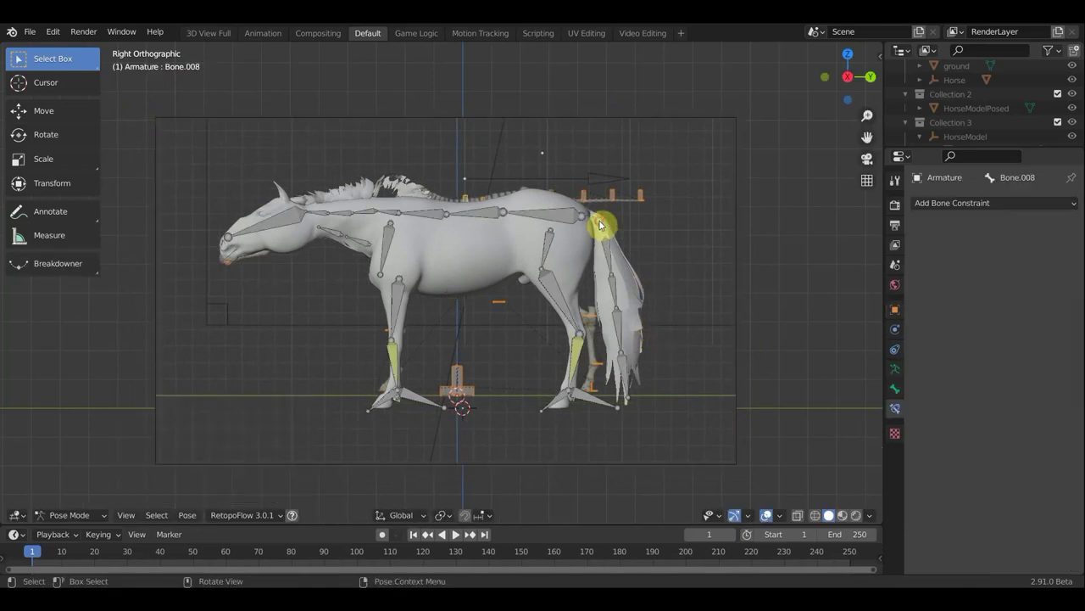
key("r")
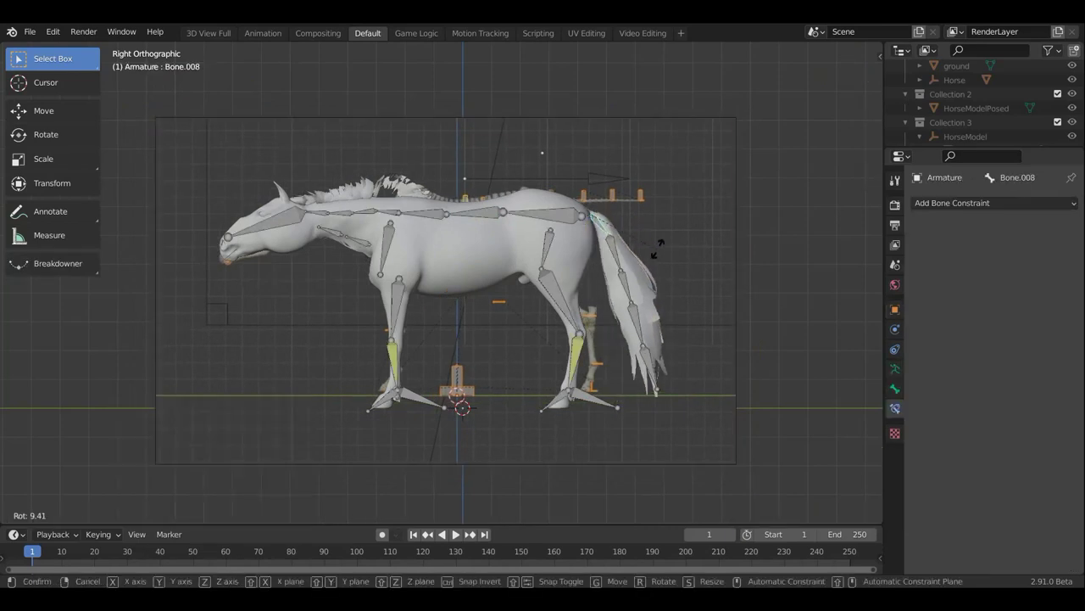
left_click(700, 140)
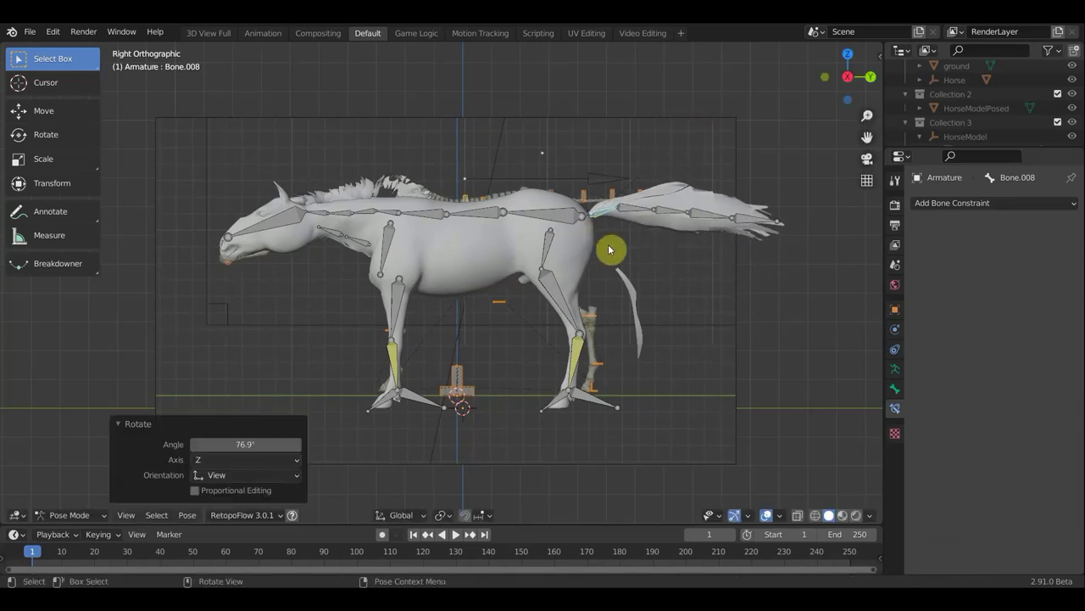
key("g")
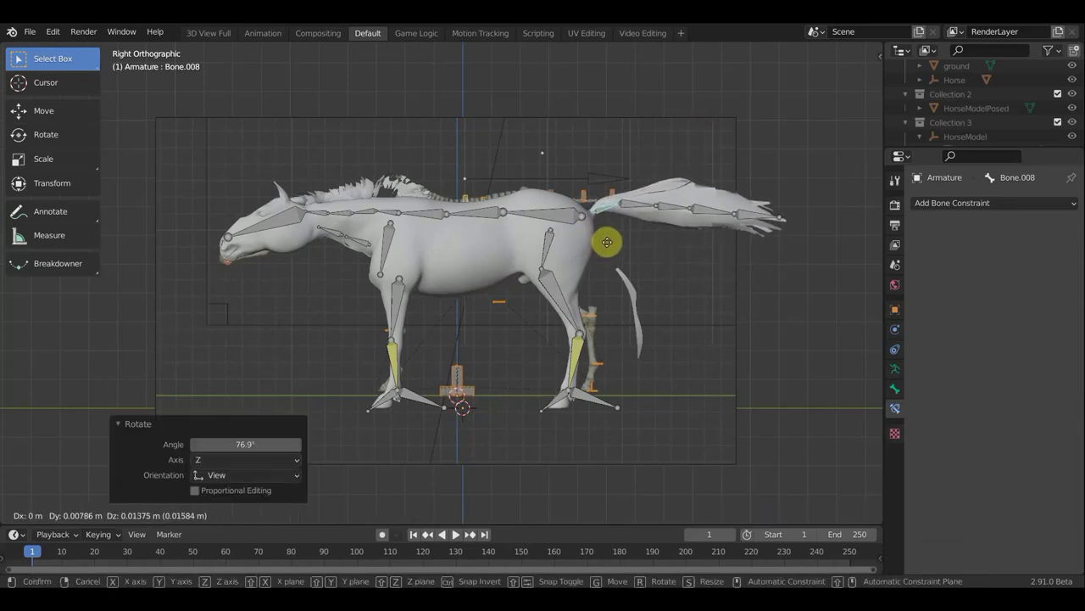
left_click(586, 226)
Shift the rear back bone slightly (-0.0039 m Y, 0.002 m Z)
left_click(591, 218)
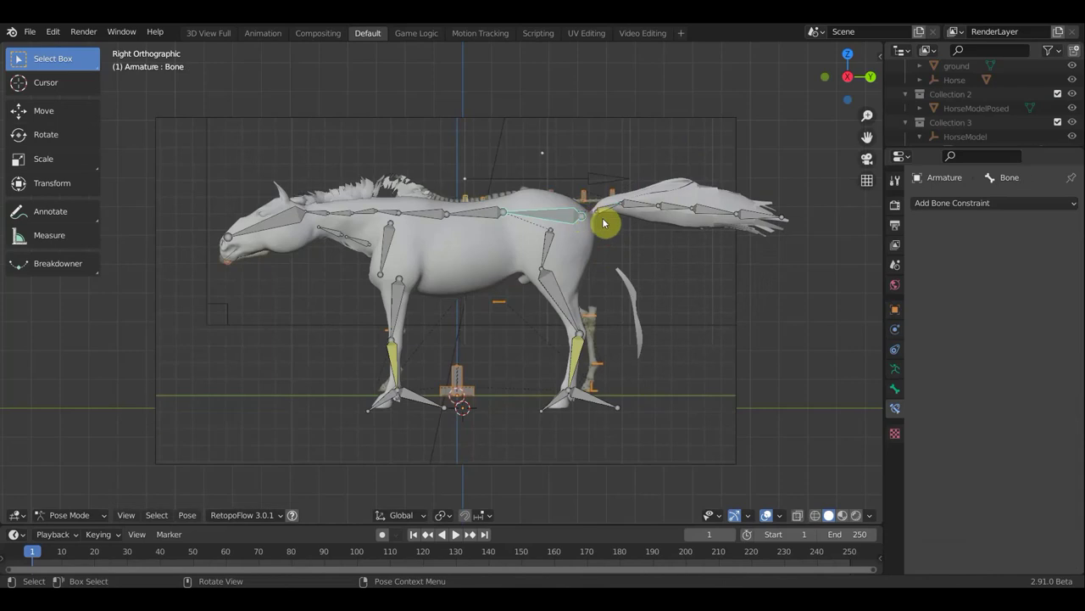
key("g")
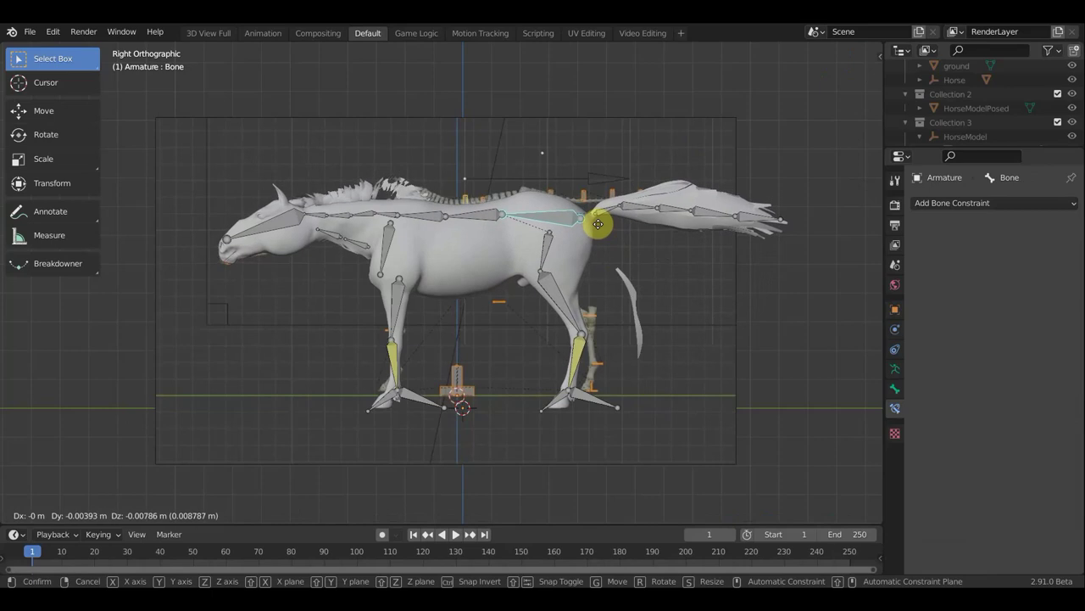
left_click(599, 224)
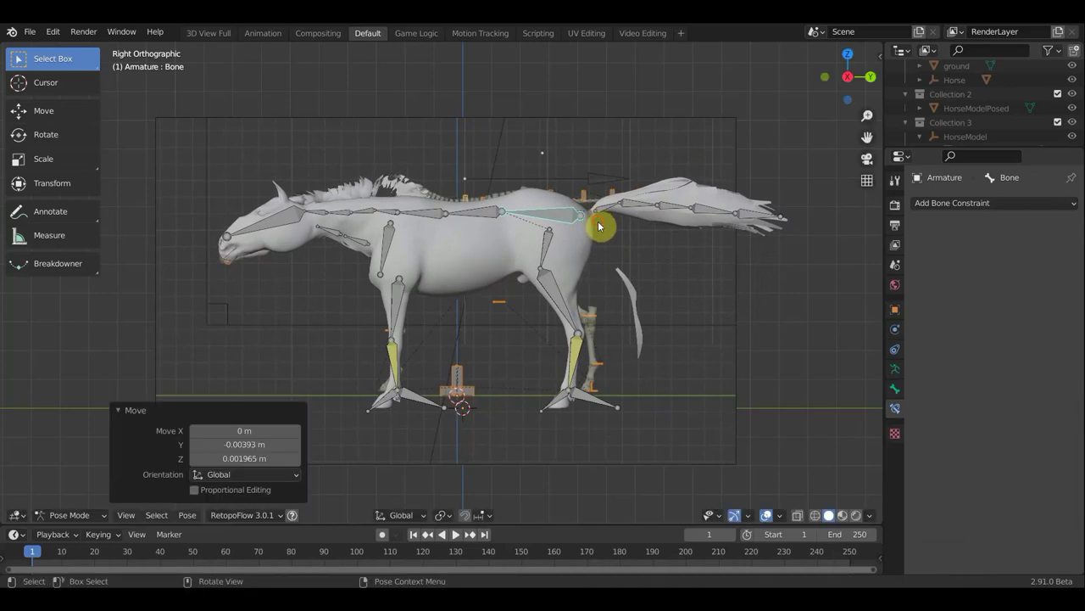
Move both hind foot bones into position, Bone.017 to -0.0216 m Y
left_click(595, 402)
key("g")
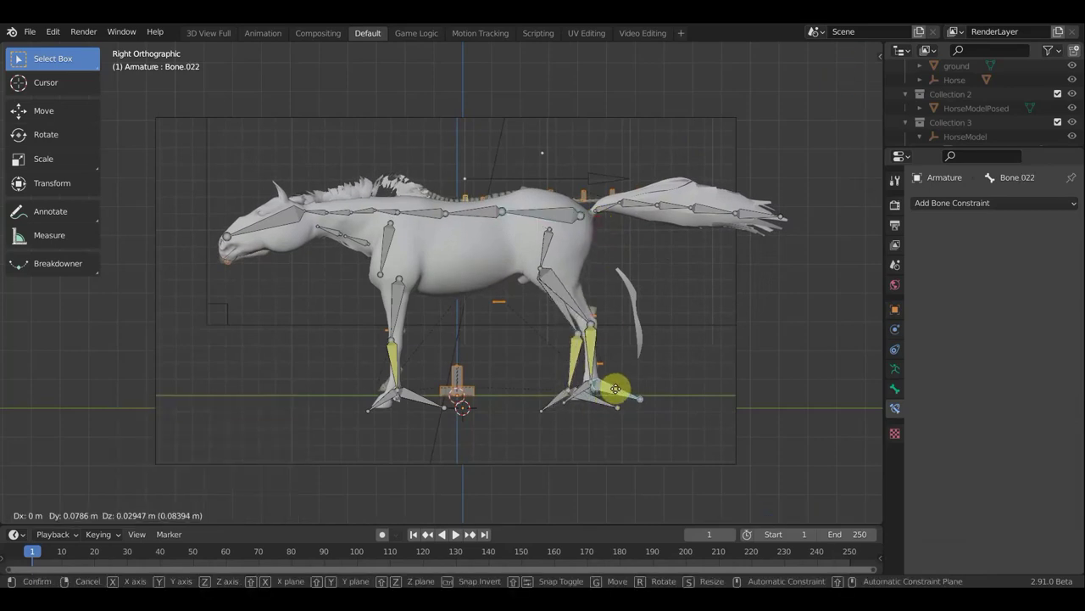
left_click(600, 402)
left_click(592, 404)
key("g")
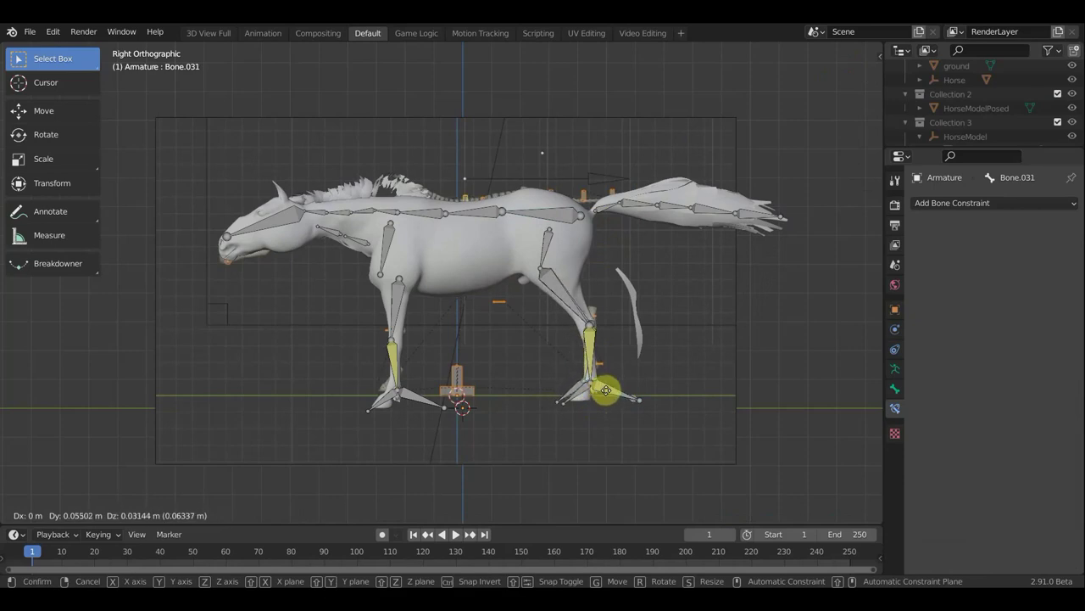
left_click(605, 390)
Move both front foot bones slightly back, Bone.026 to -0.00786 m Y
left_click(422, 406)
key("g")
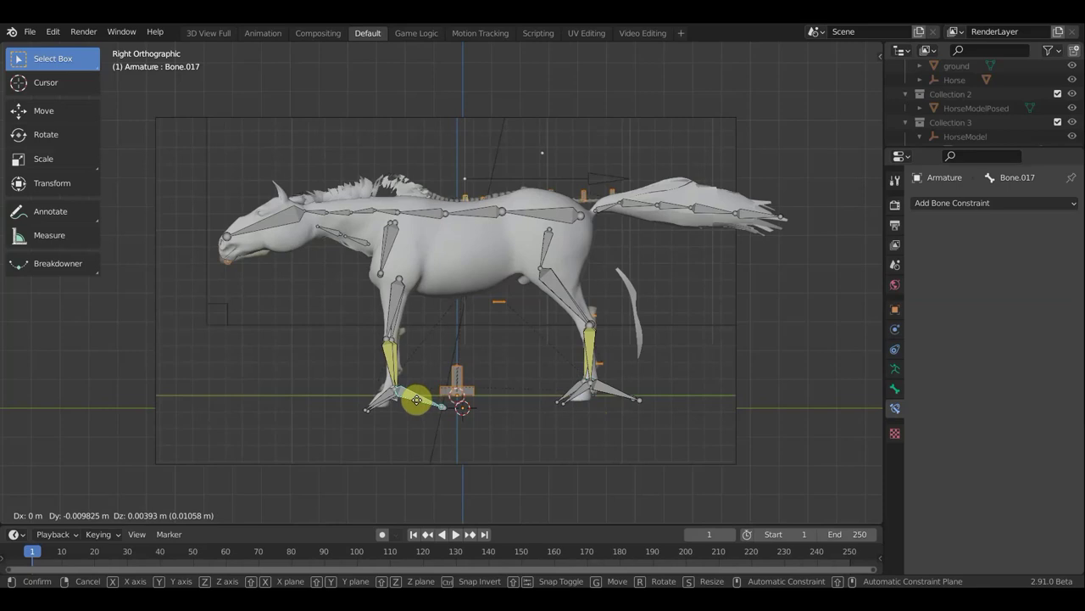
left_click(416, 404)
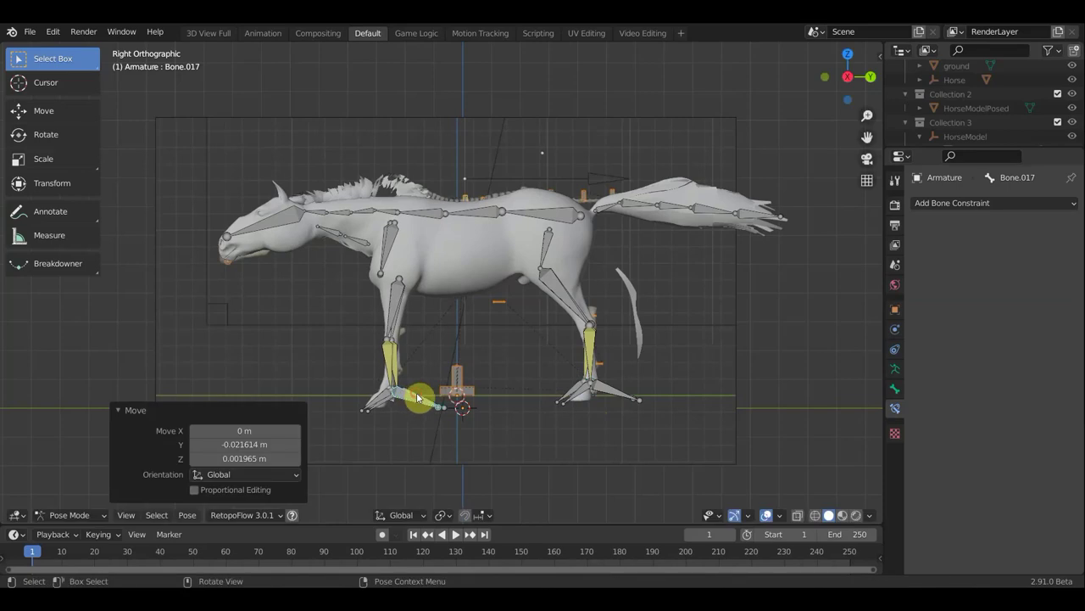
left_click(417, 397)
key("g")
left_click(415, 392)
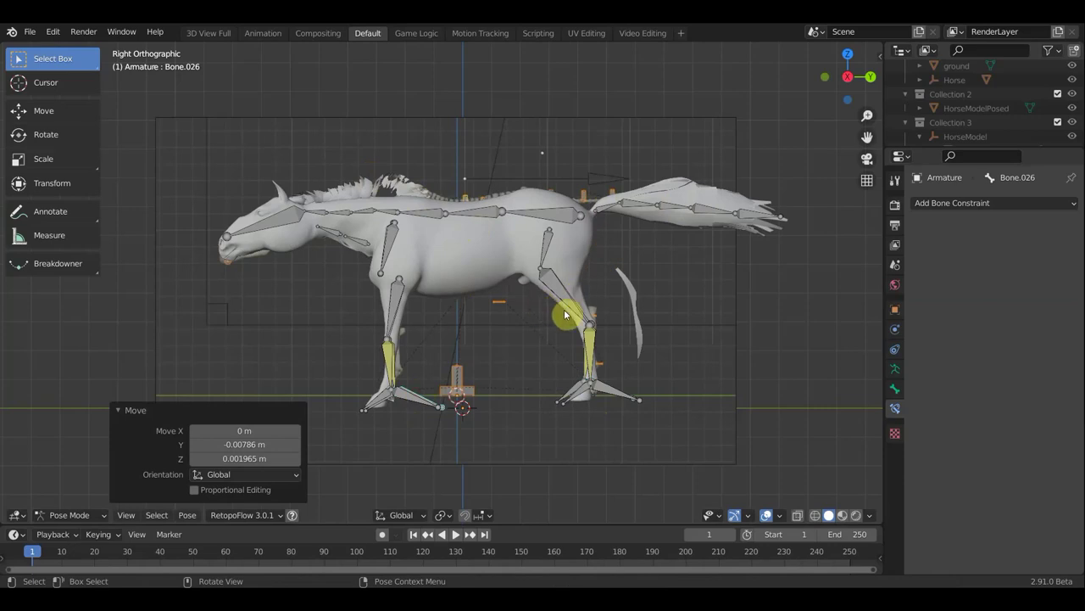
left_click(734, 333)
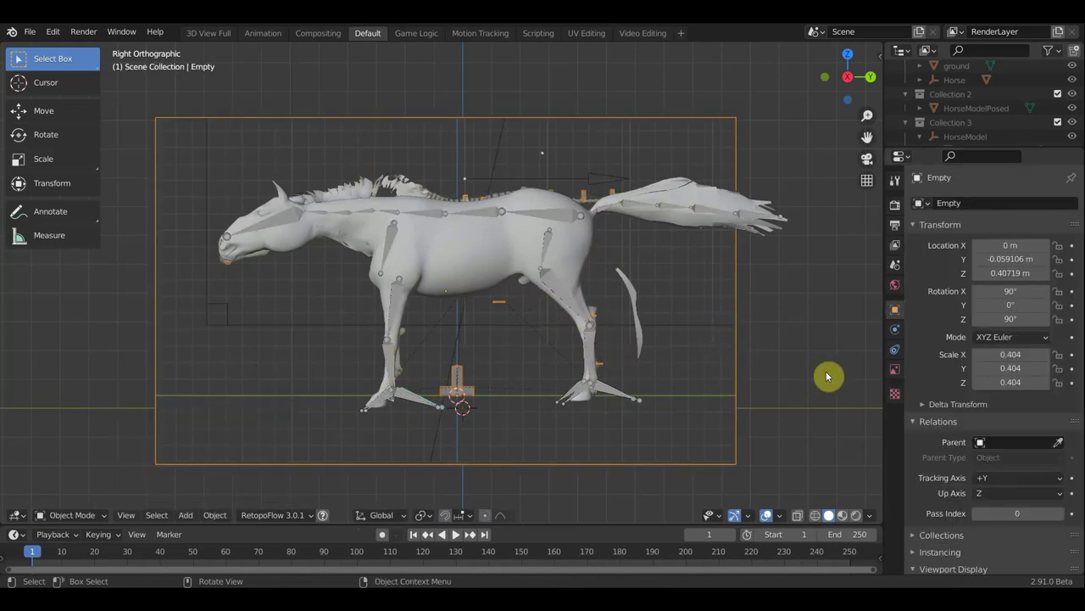
Scale the reference image down to 0.386 and lower it slightly
key("s")
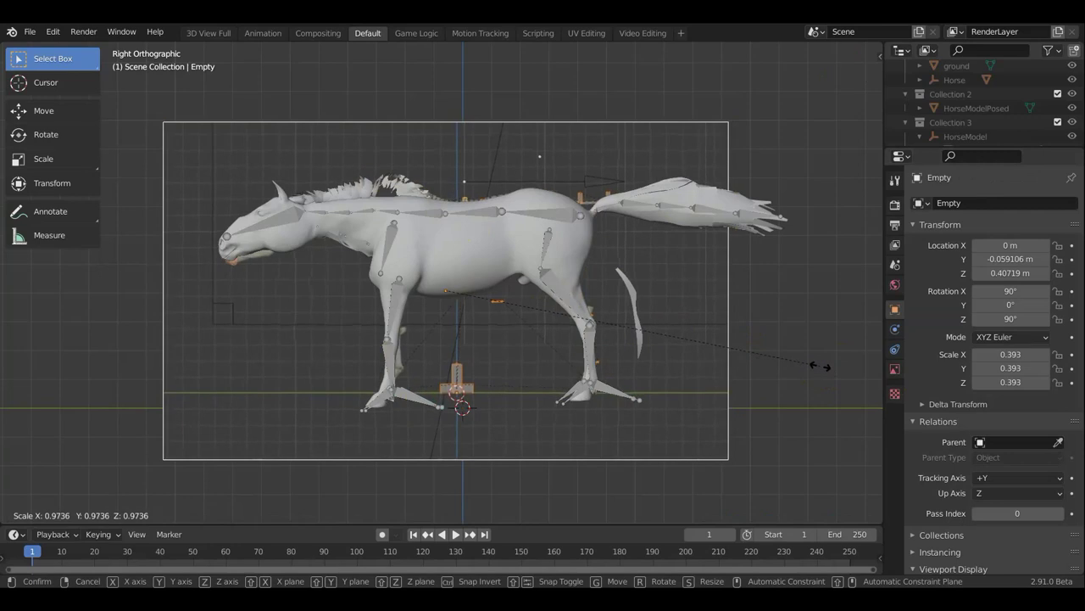
left_click(812, 364)
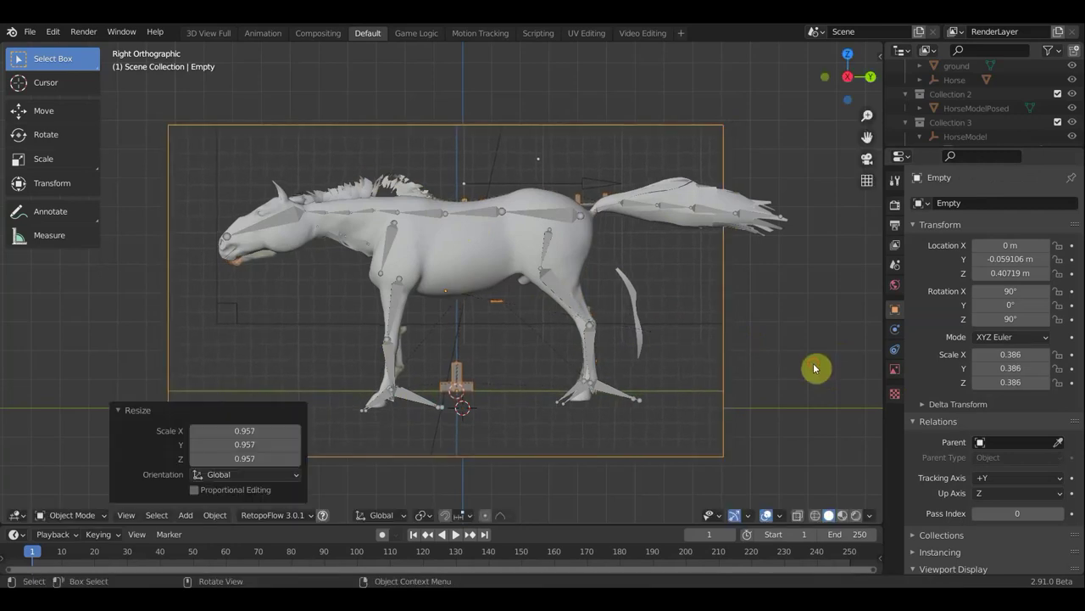
key("g")
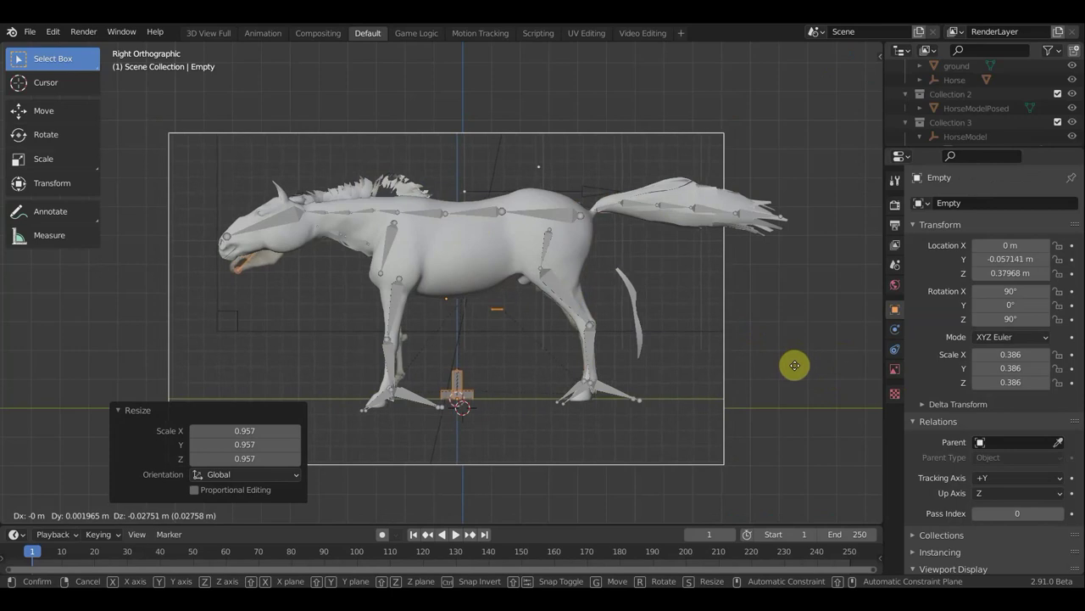
left_click(797, 370)
Nudge the front foot bones, leaving Bone.026 at 0.0098 m Y and -0.0079 m Z
left_click(415, 395)
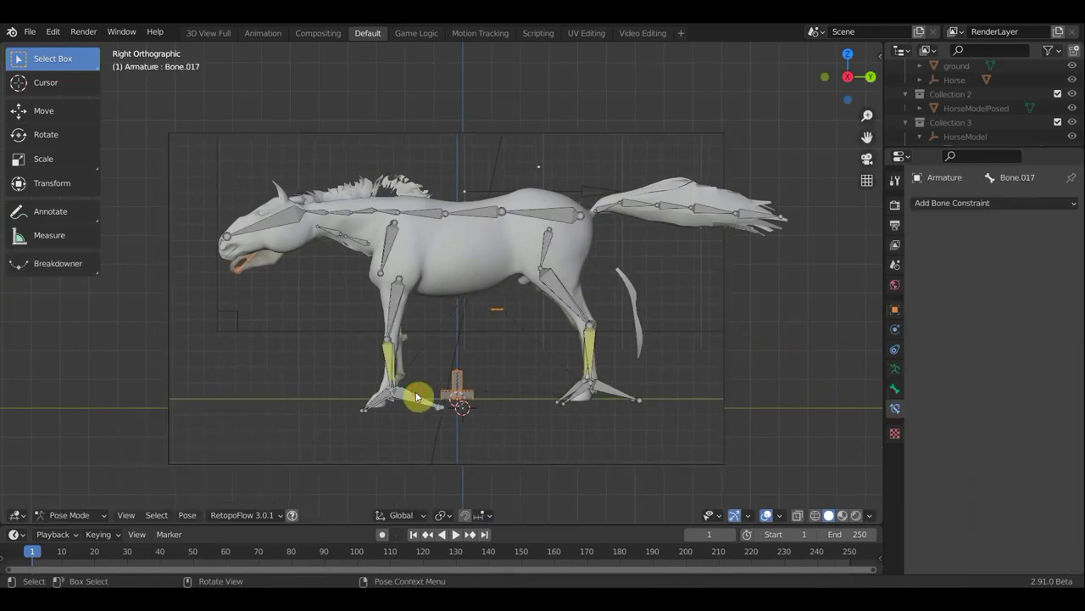
left_click_drag(416, 395, 420, 400)
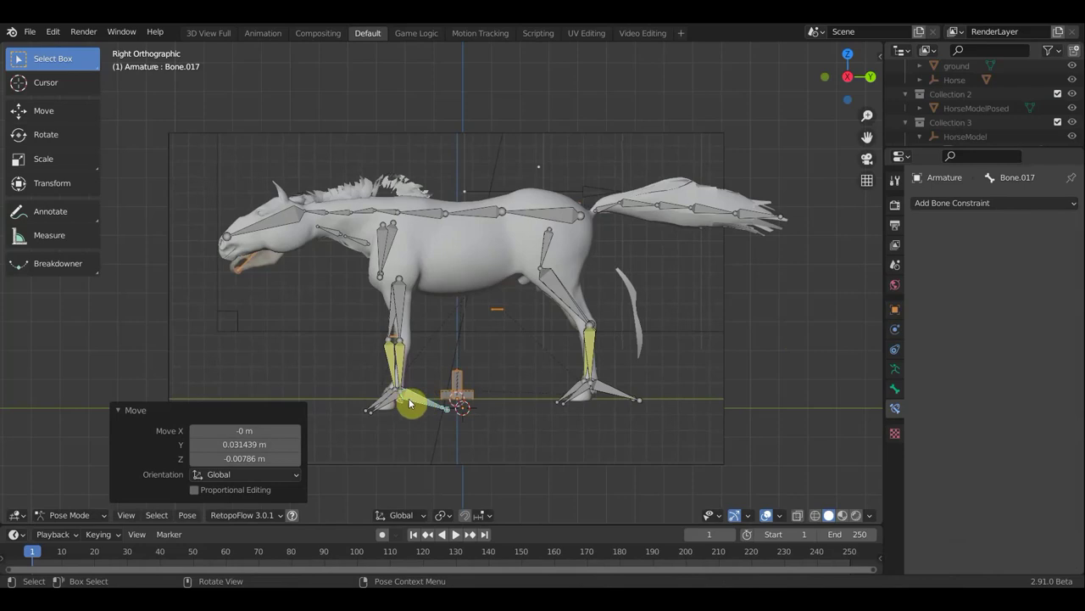
middle_click_drag(427, 397, 408, 404)
left_click(420, 397)
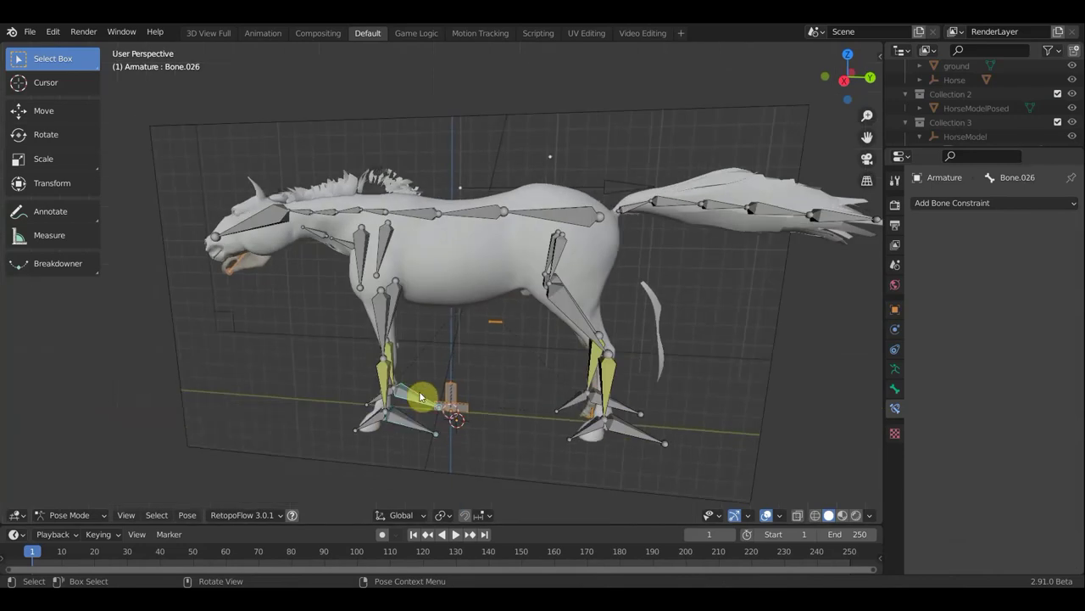
key("KP_3")
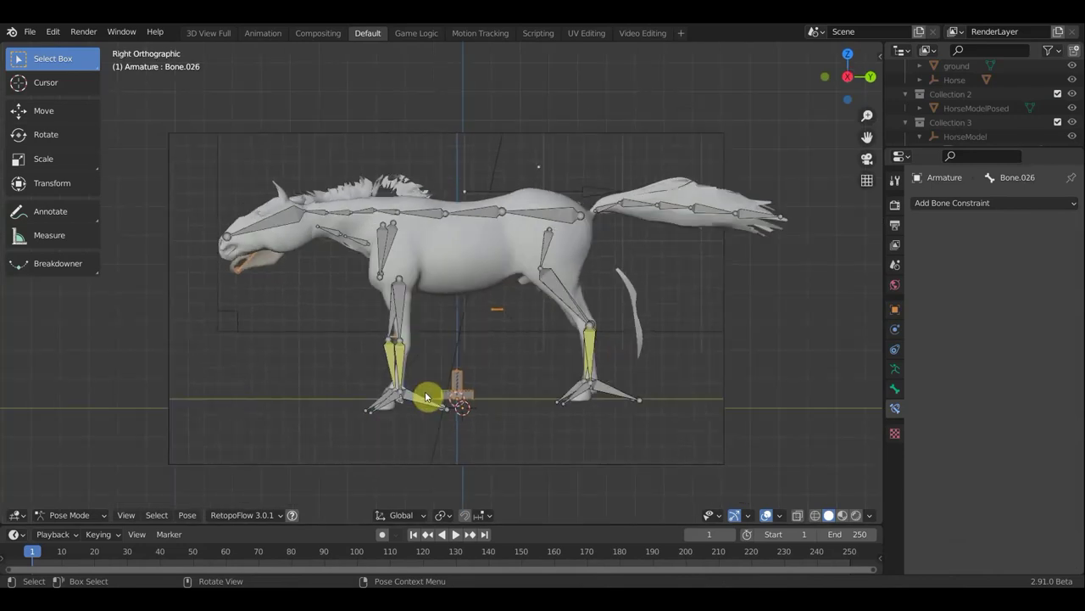
left_click_drag(426, 397, 424, 399)
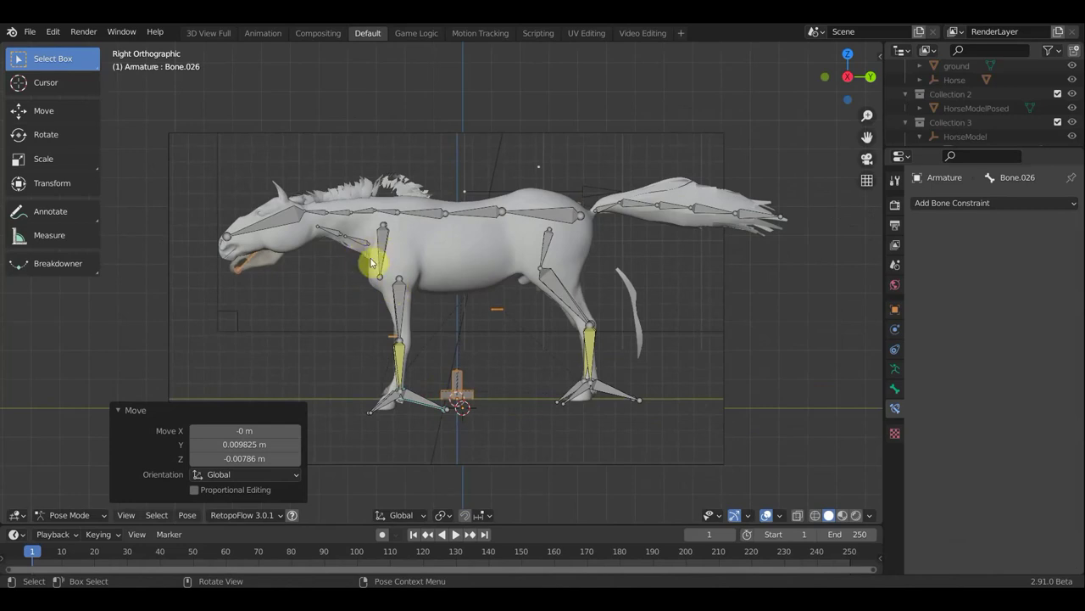
mouse_move(370, 263)
middle_mouse_down()
mouse_move(504, 291)
mouse_move(411, 277)
middle_mouse_up()
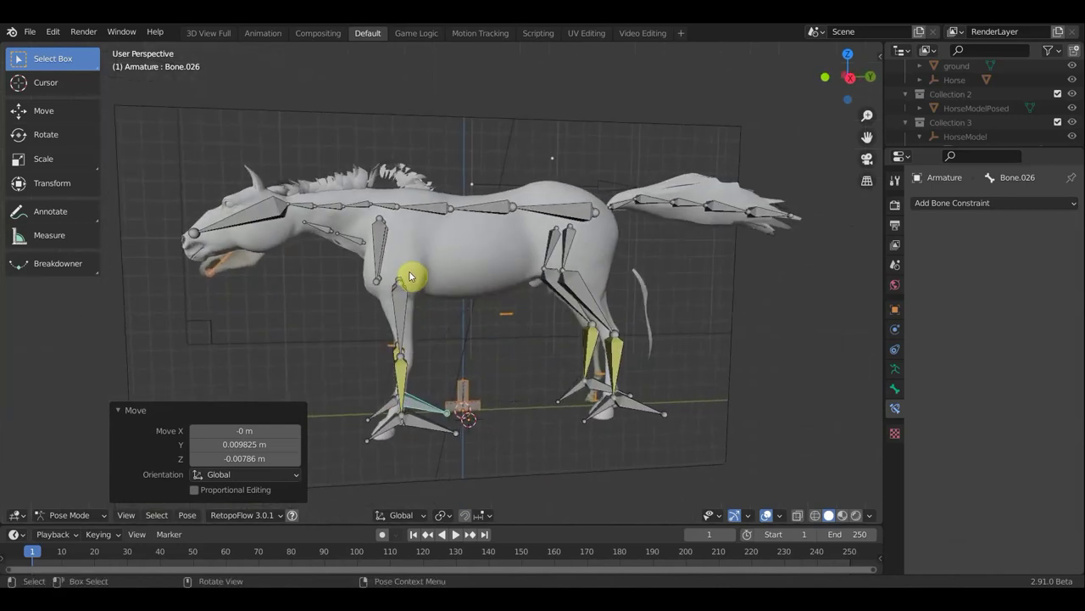
key("KP_3")
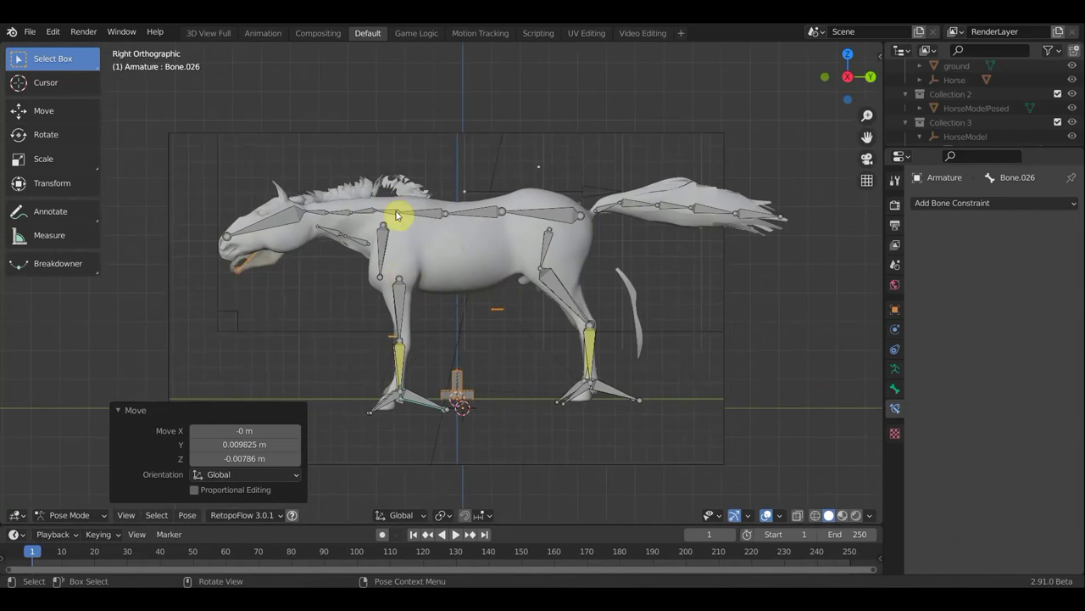
left_click(421, 213)
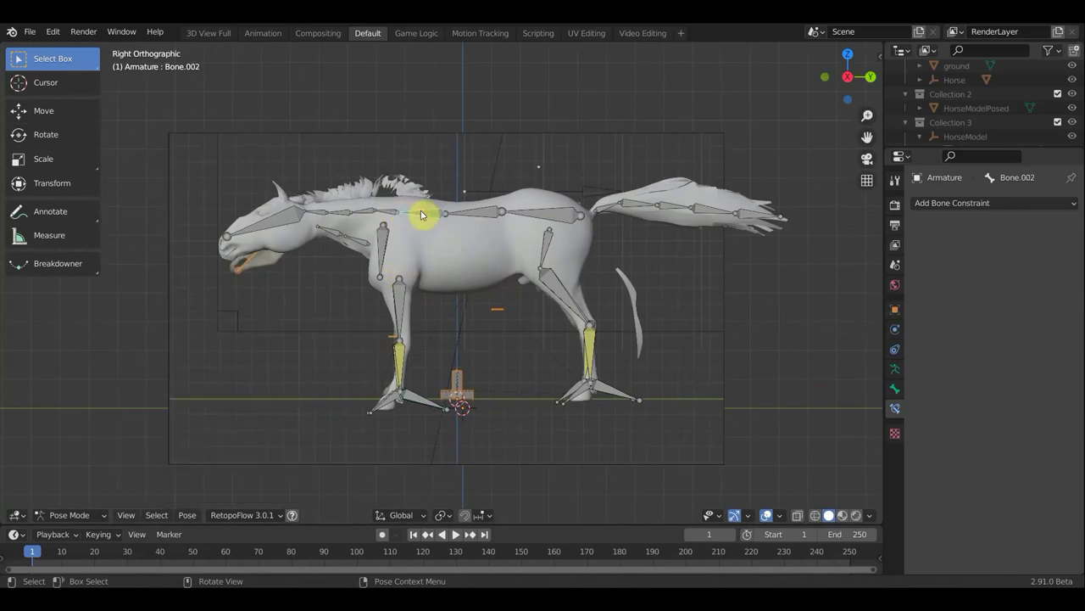
Tilt the neck down 4.79°, then rotate tail bones Bone.009 7.52°, Bone.010 4.4° and Bone.011
key("r")
left_click(480, 173)
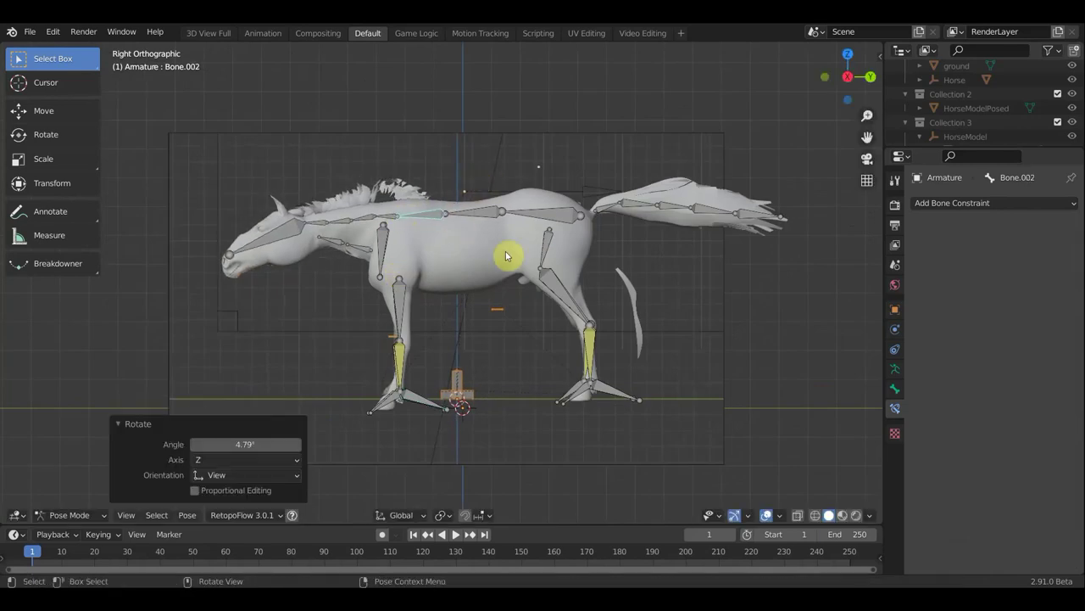
left_click(665, 207)
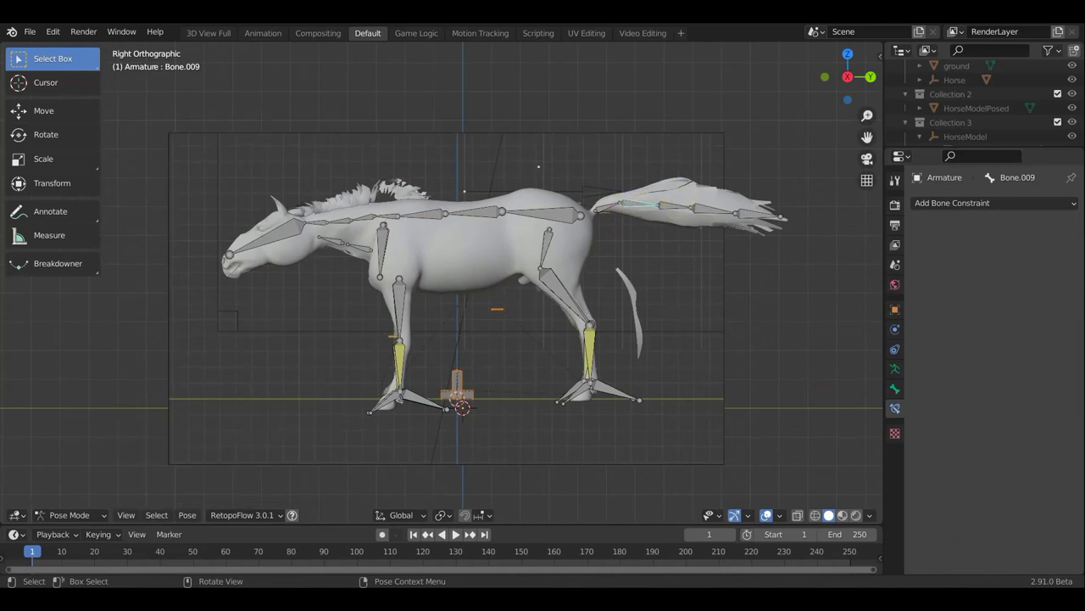
key("r")
left_click(683, 202)
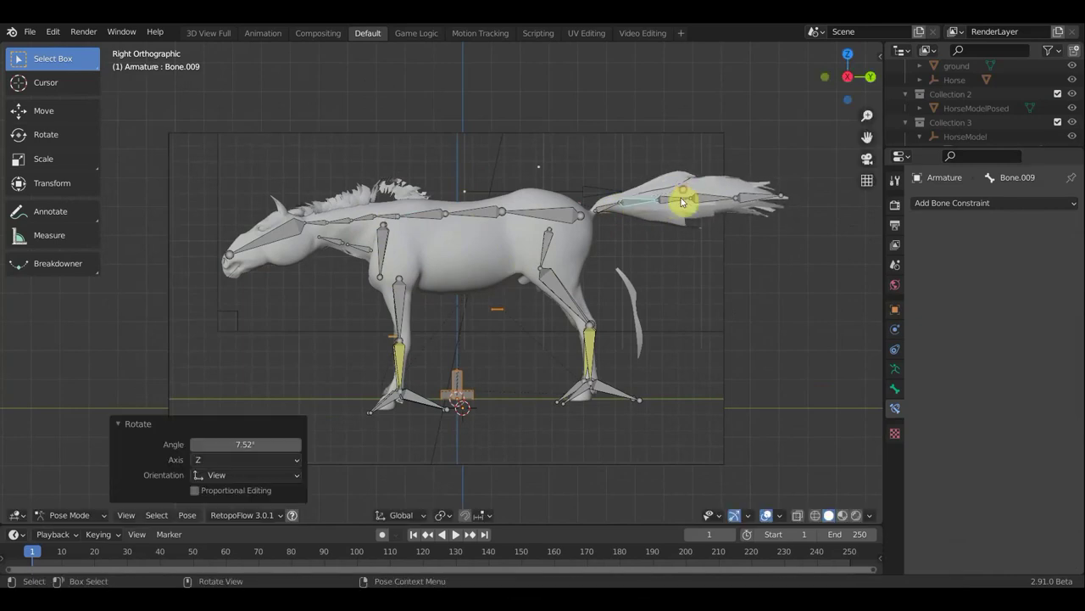
left_click(682, 201)
key("r")
left_click(707, 196)
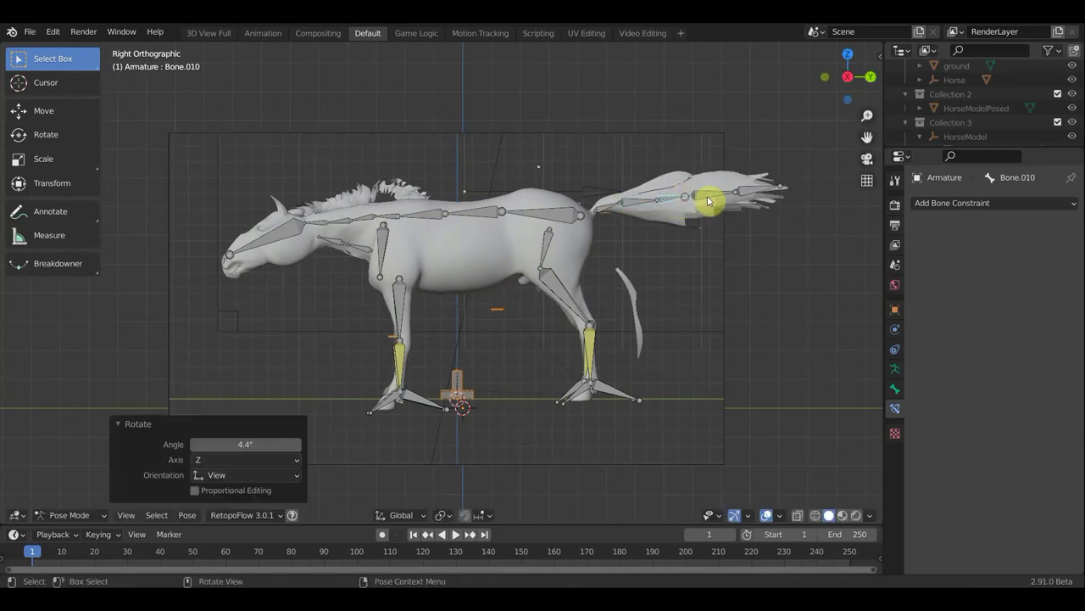
left_click(710, 197)
key("r")
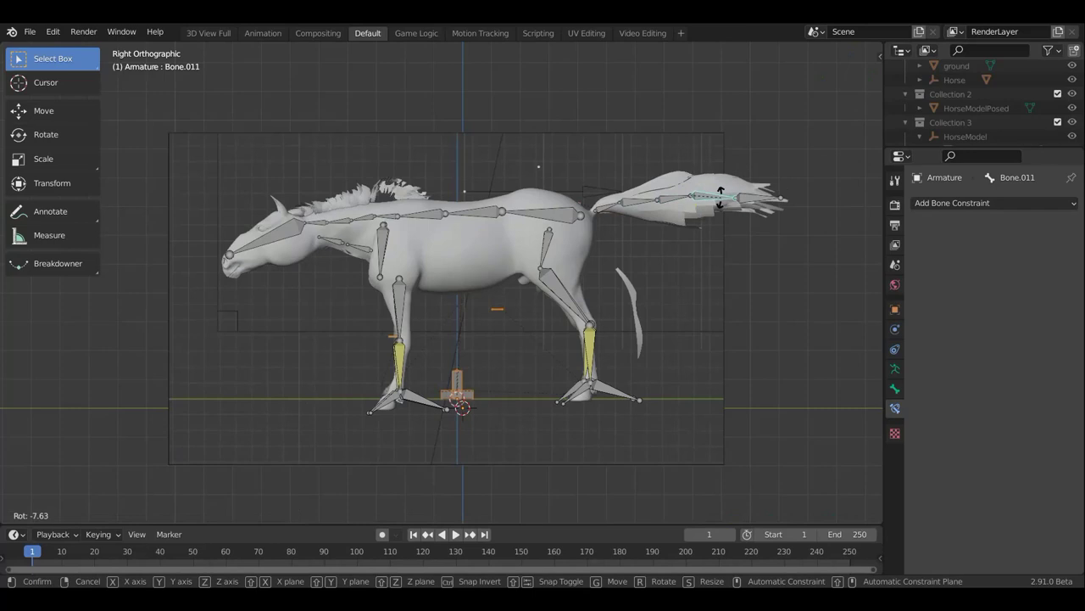
left_click(664, 206)
Swing tail base Bone.008 -20.6°, then lift Bone.010 3.94° and Bone.011 3.93°
left_click(612, 208)
key("r")
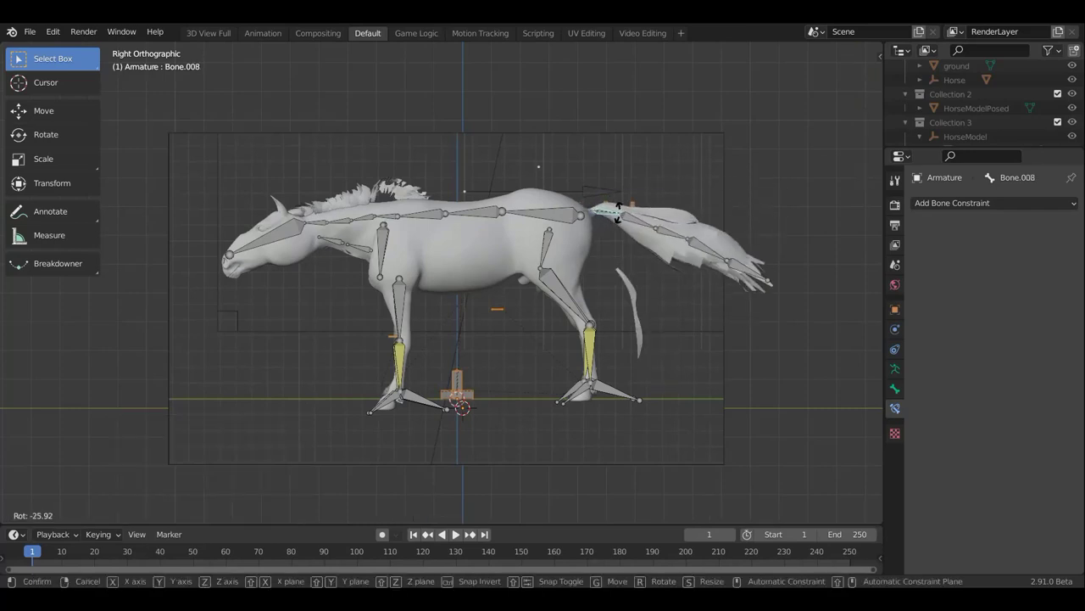
left_click(637, 217)
key("r")
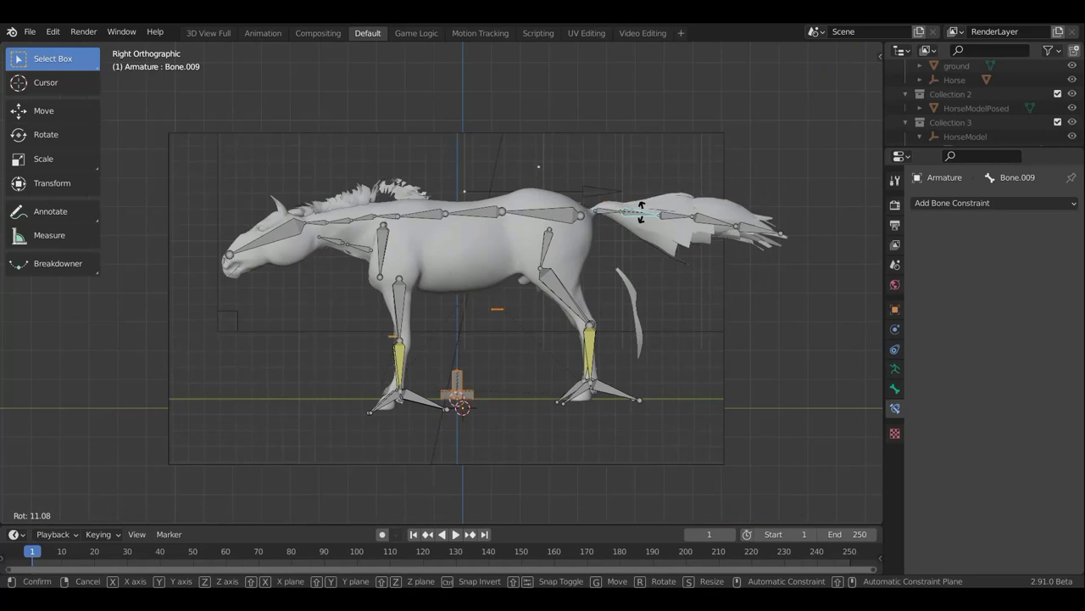
left_click(648, 213)
left_click(670, 212)
key("r")
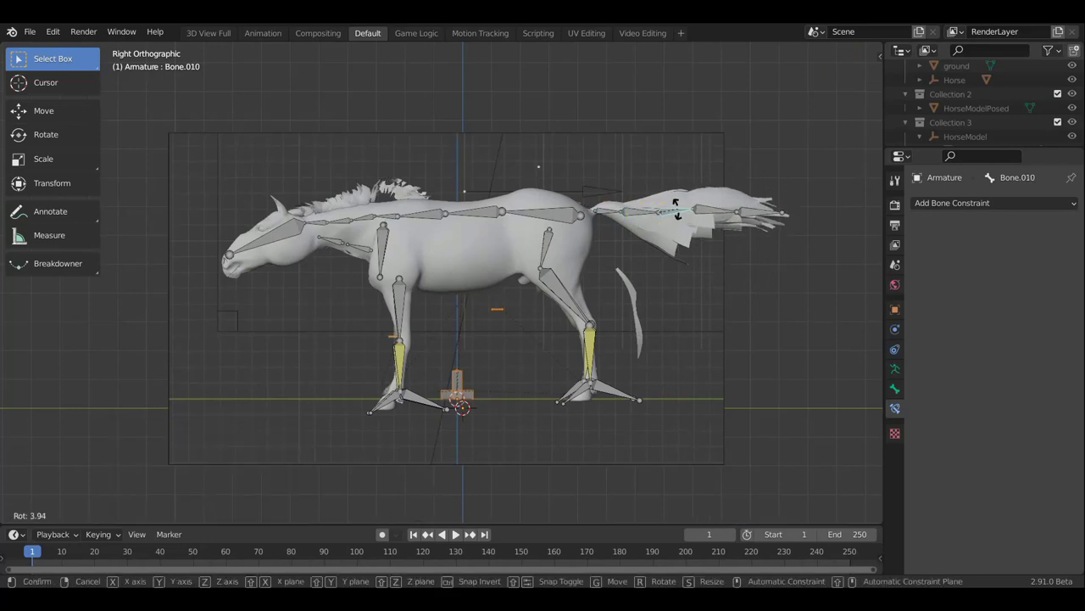
left_click(743, 211)
left_click(723, 210)
key("r")
left_click(719, 213)
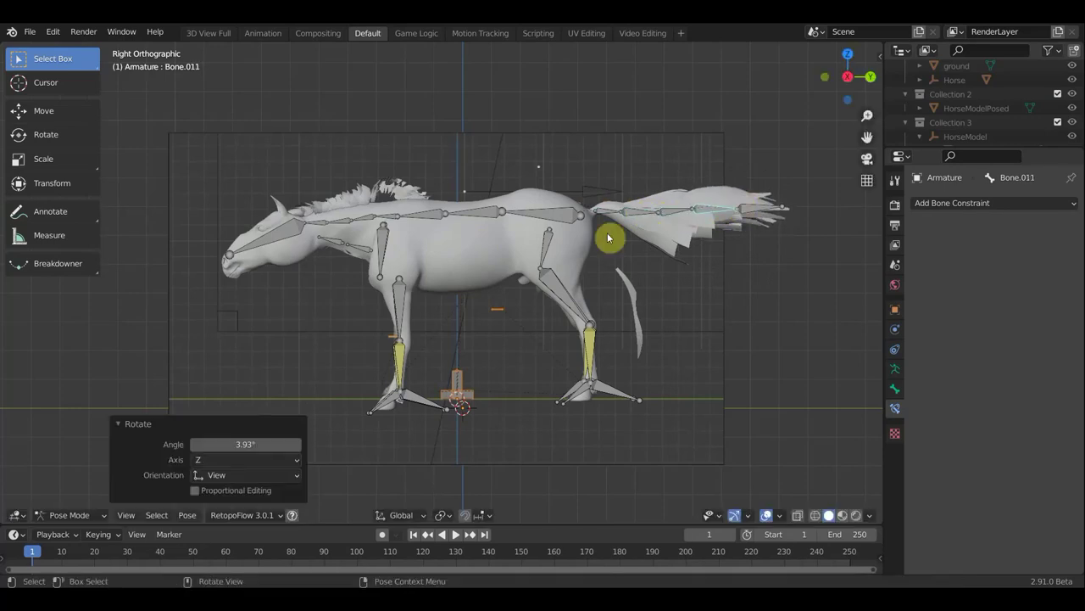
left_click(388, 190)
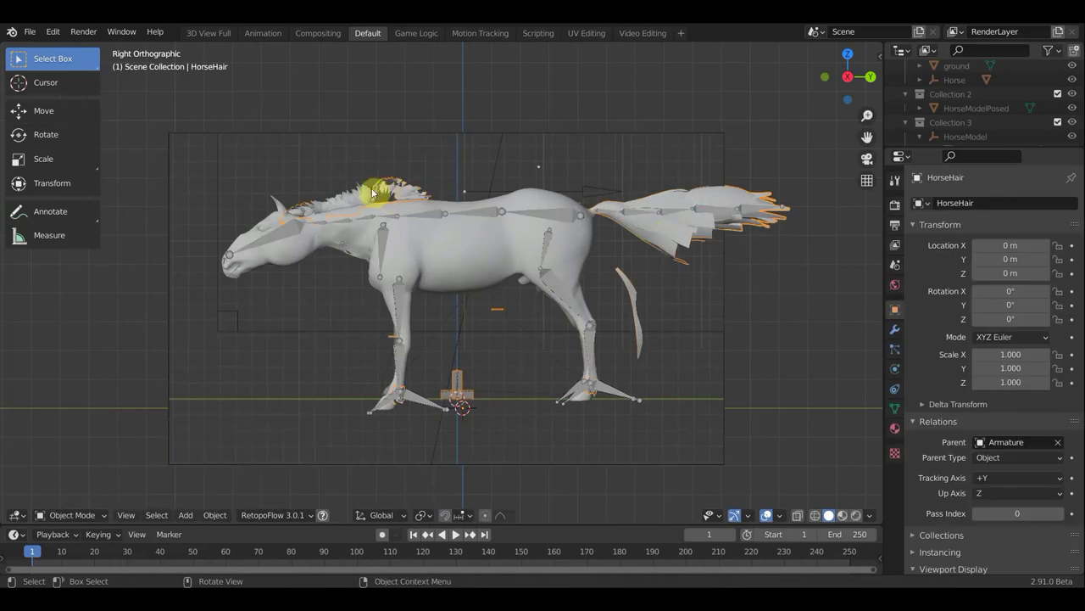
Zoom and orbit around the posed horse, checking it from front and right side views
scroll(372, 193, "up", 1)
scroll(368, 194, "up", 1)
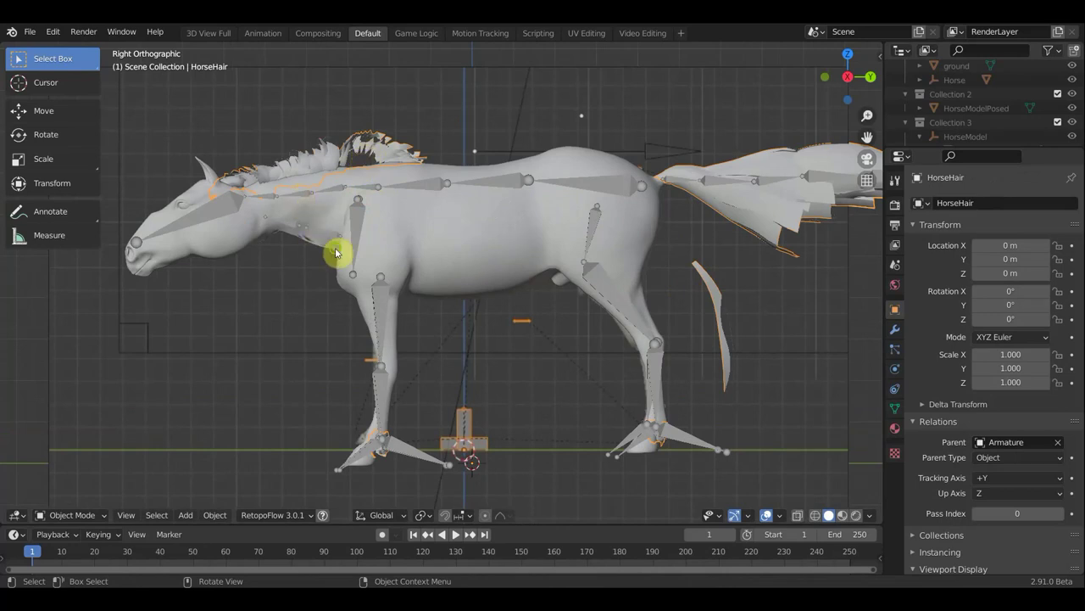
mouse_move(346, 245)
middle_mouse_down()
mouse_move(357, 256)
mouse_move(330, 249)
middle_mouse_up()
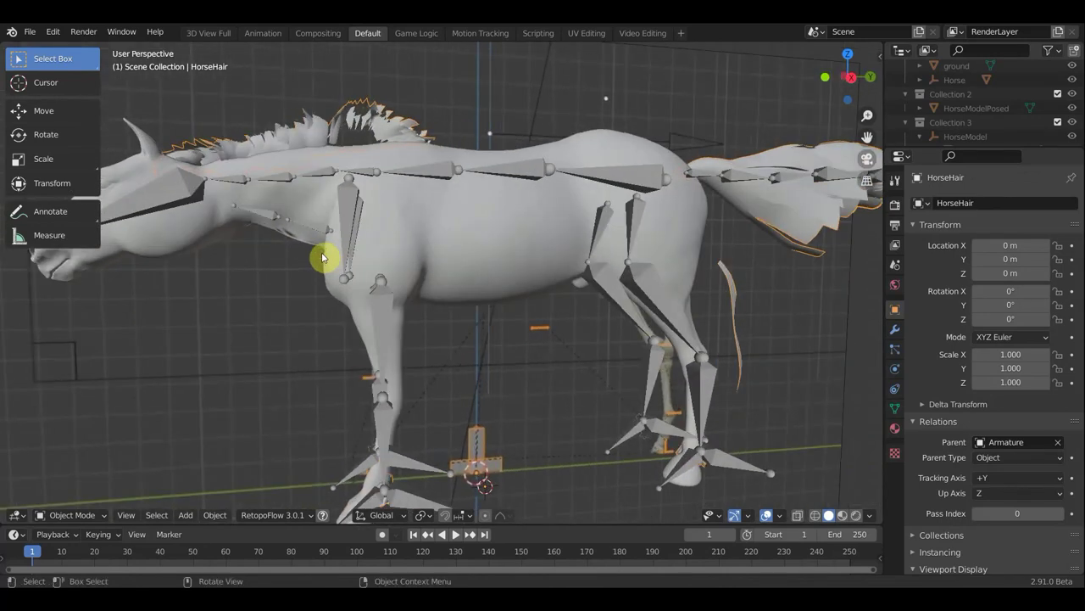
key("KP_1")
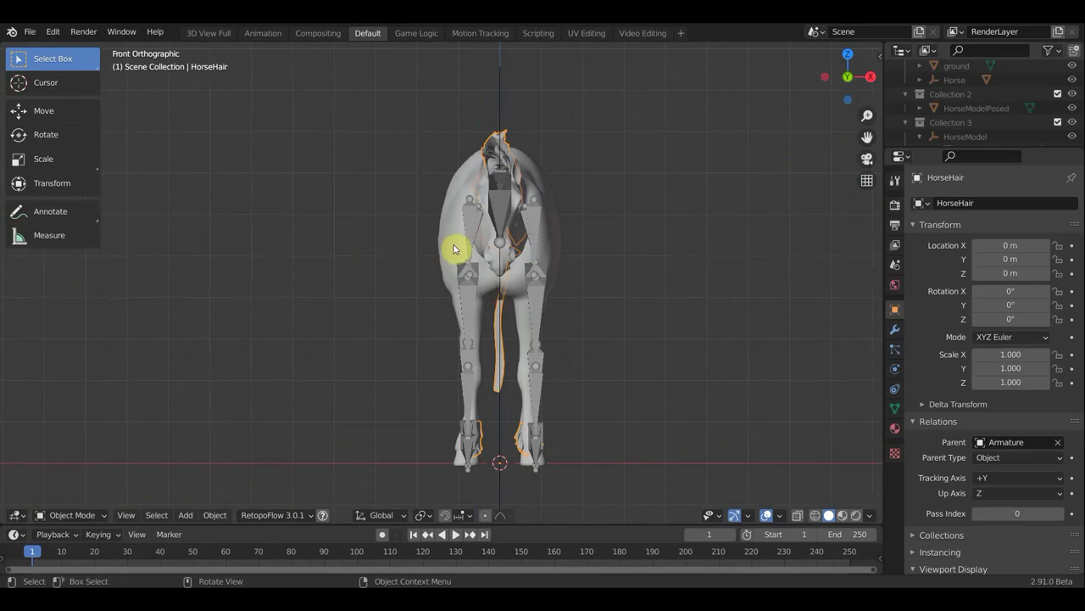
key("KP_3")
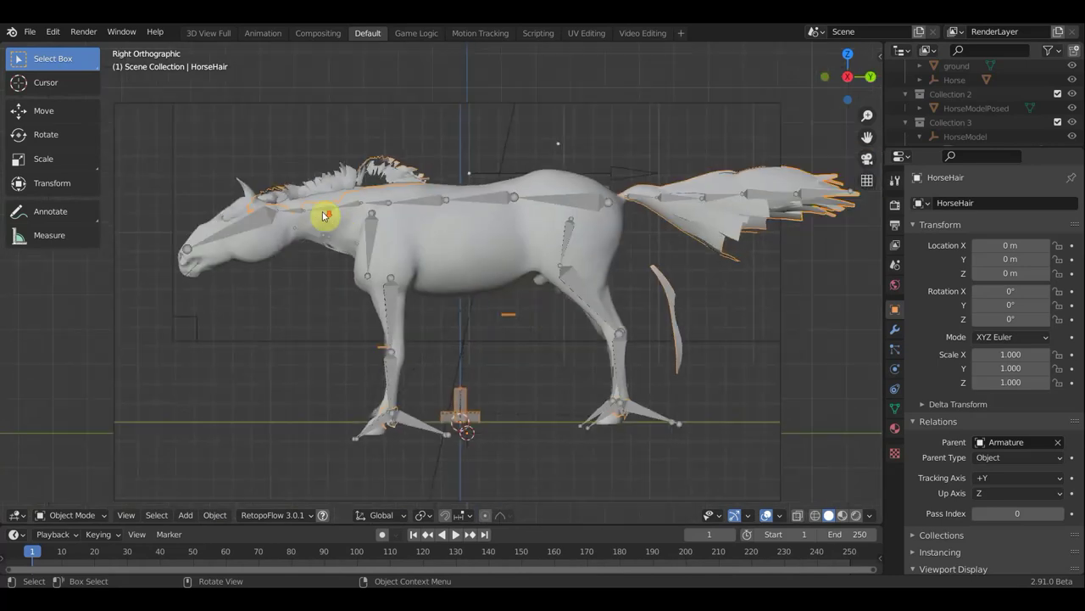
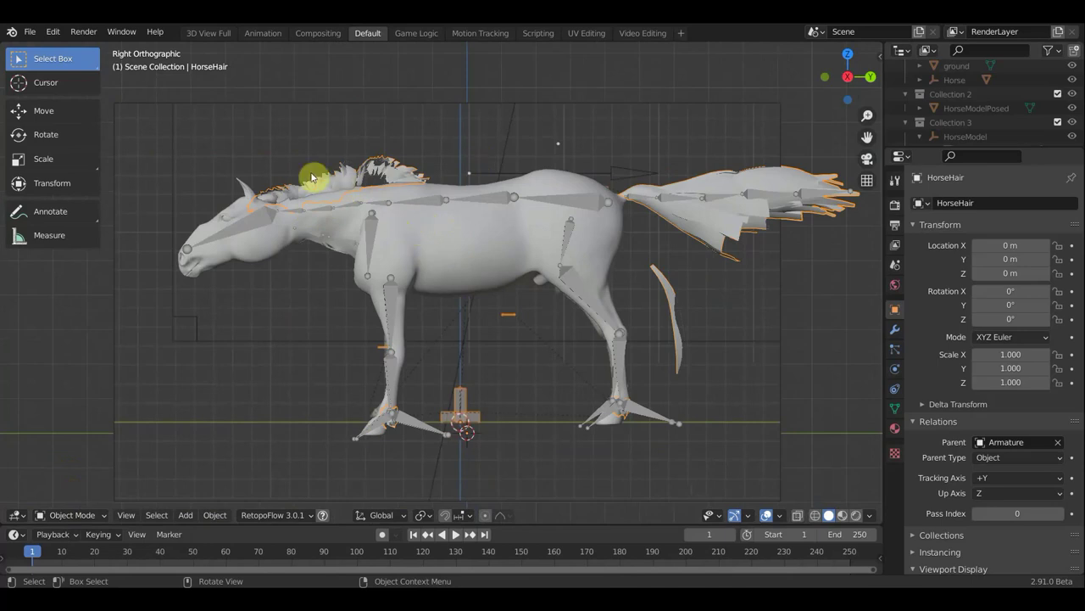
Take the armature from Pose to Object Mode and parent HorseHair to it with Empty Groups
left_click(419, 204)
key("ctrl+Tab")
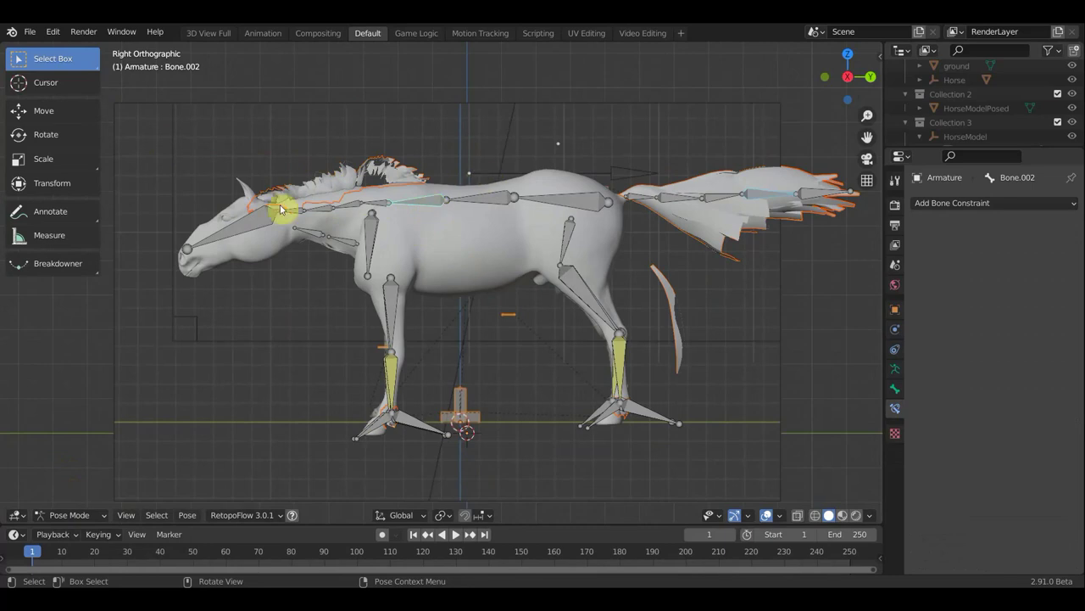
left_click(75, 519)
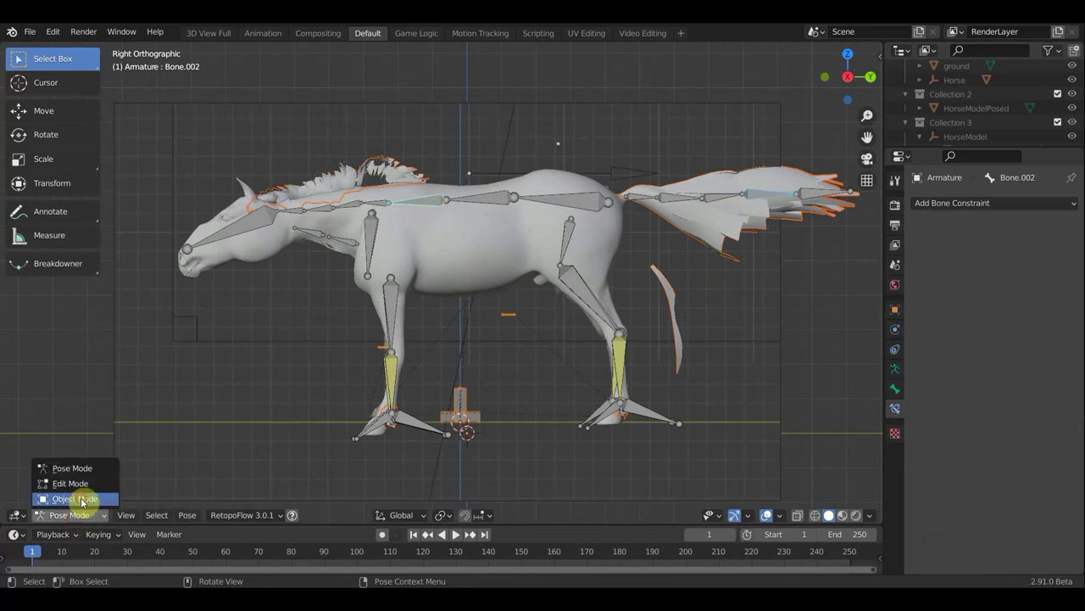
left_click(82, 502)
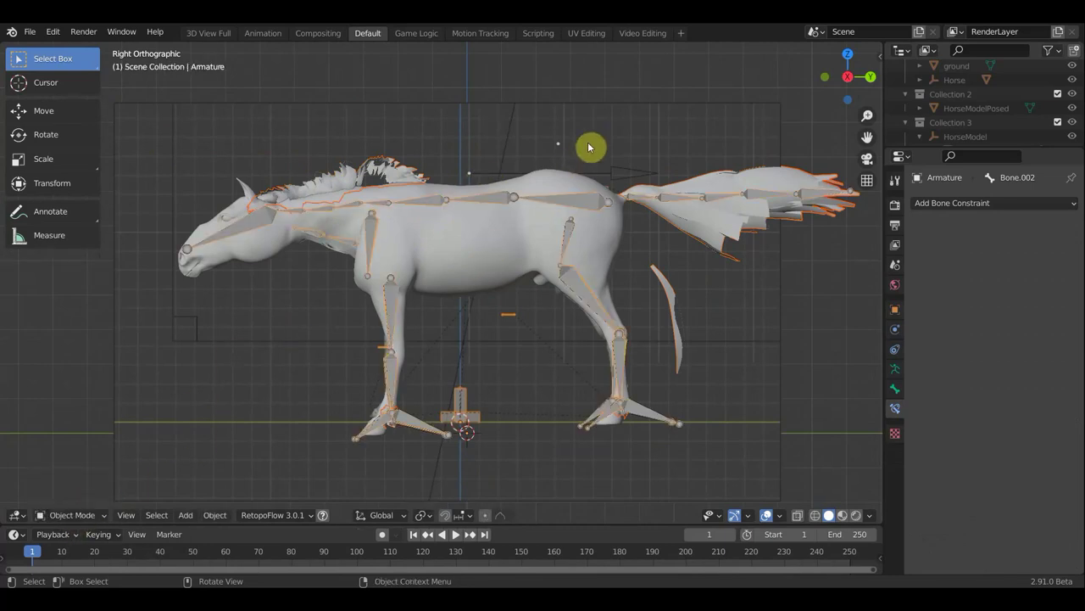
key("ctrl+p")
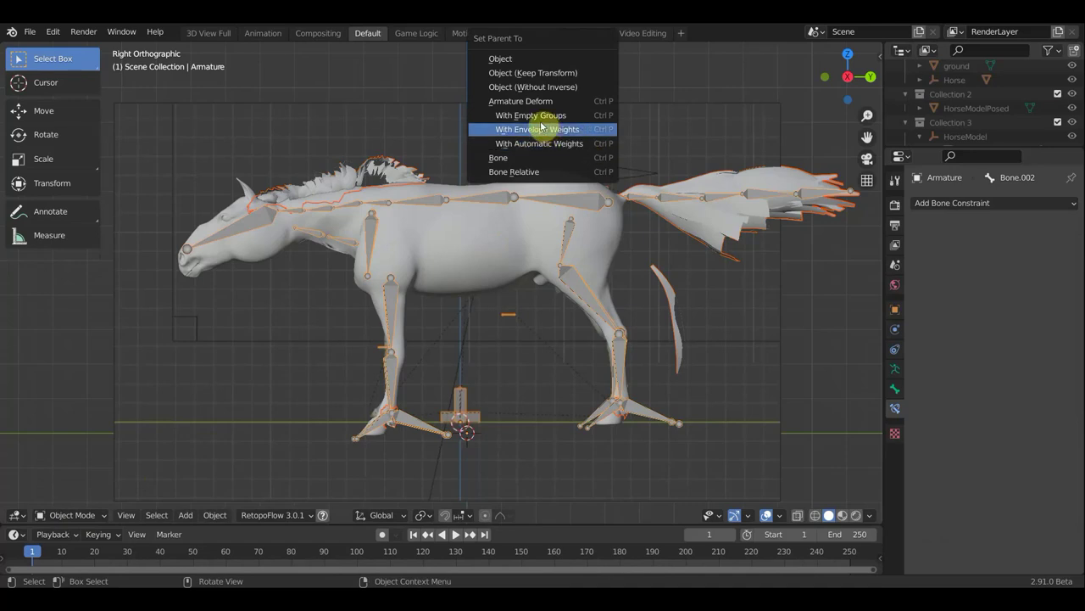
left_click(541, 119)
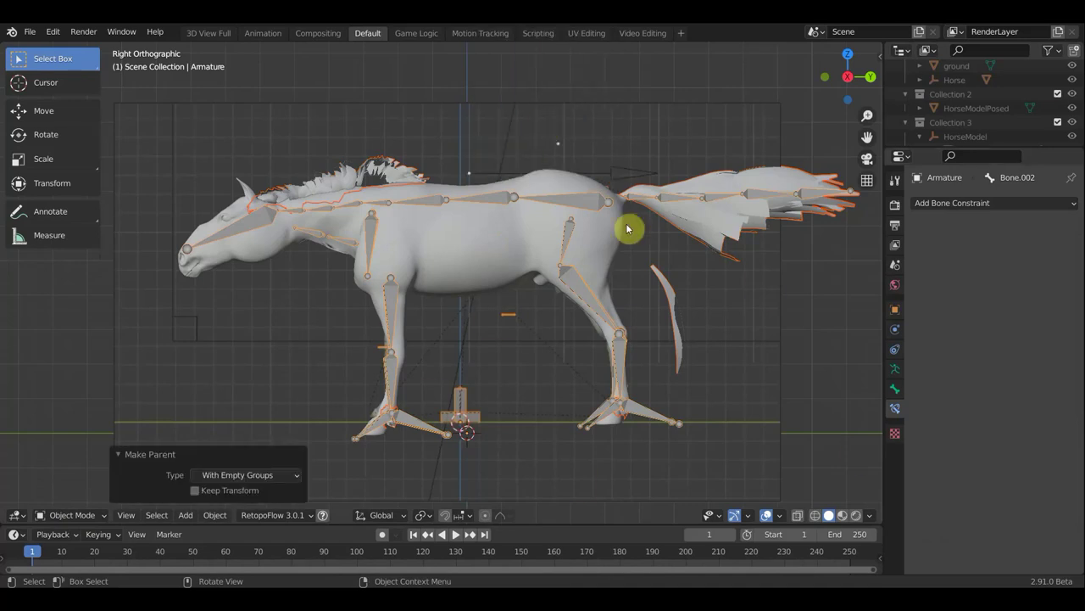
left_click(340, 177)
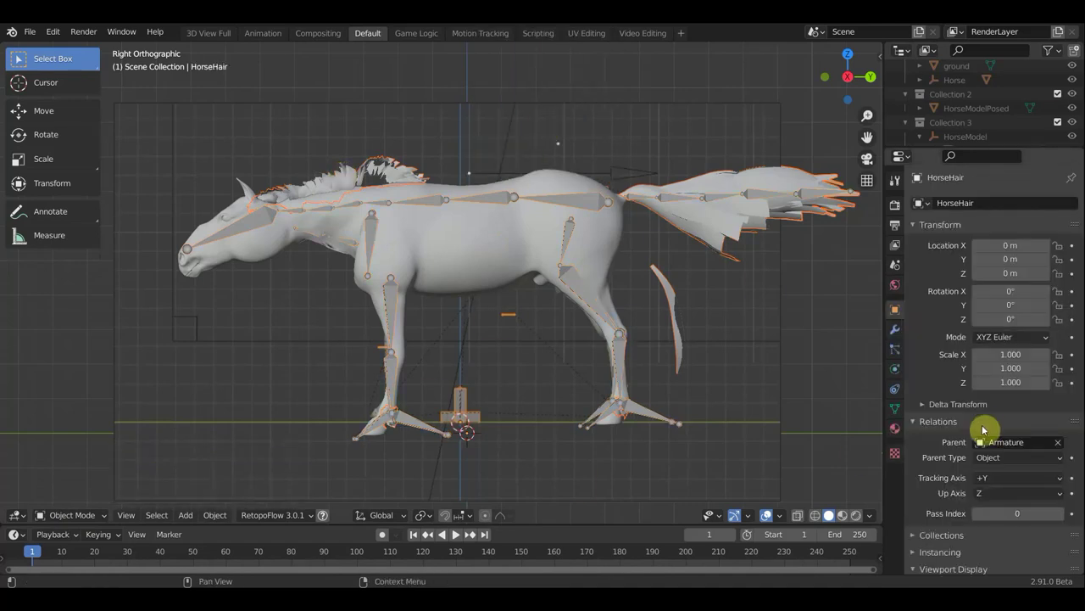
Add a Data Transfer modifier to HorseHair sourcing HorseBody, full mix factor, with vertex groups enabled
left_click(895, 328)
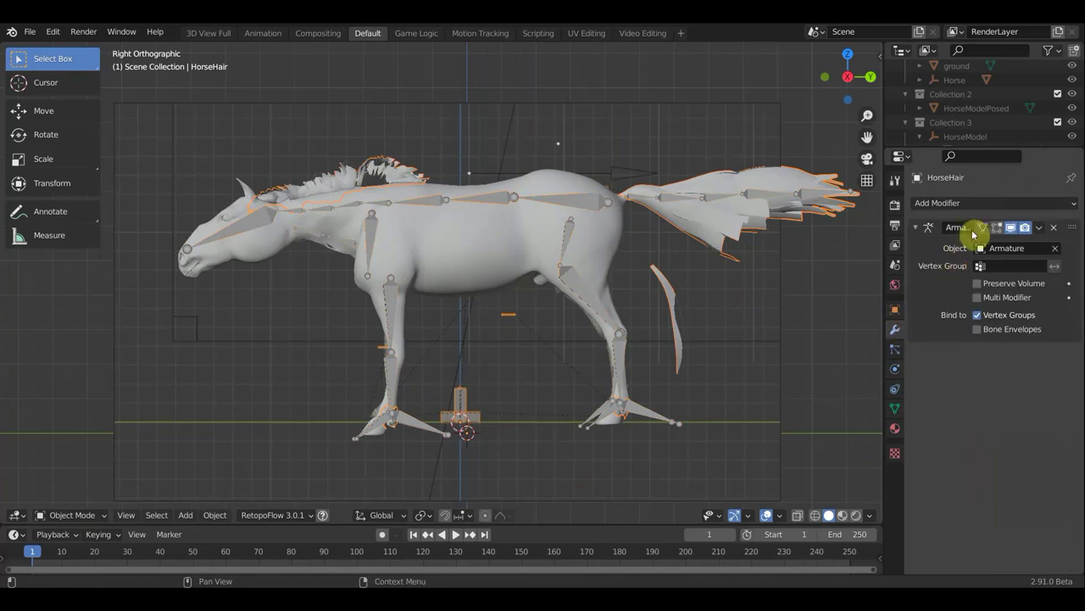
left_click(986, 205)
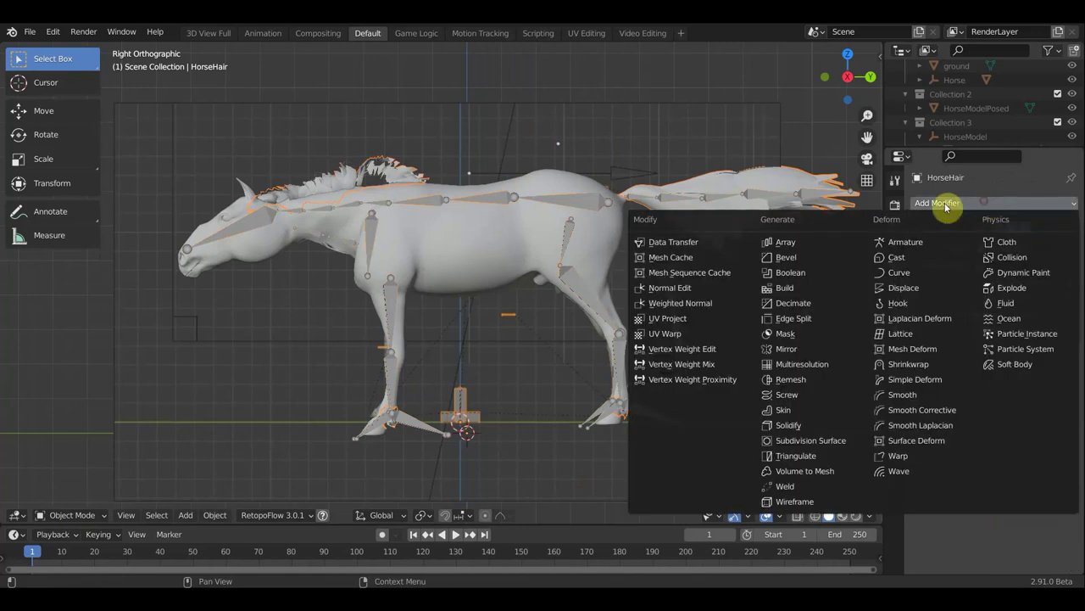
left_click(687, 245)
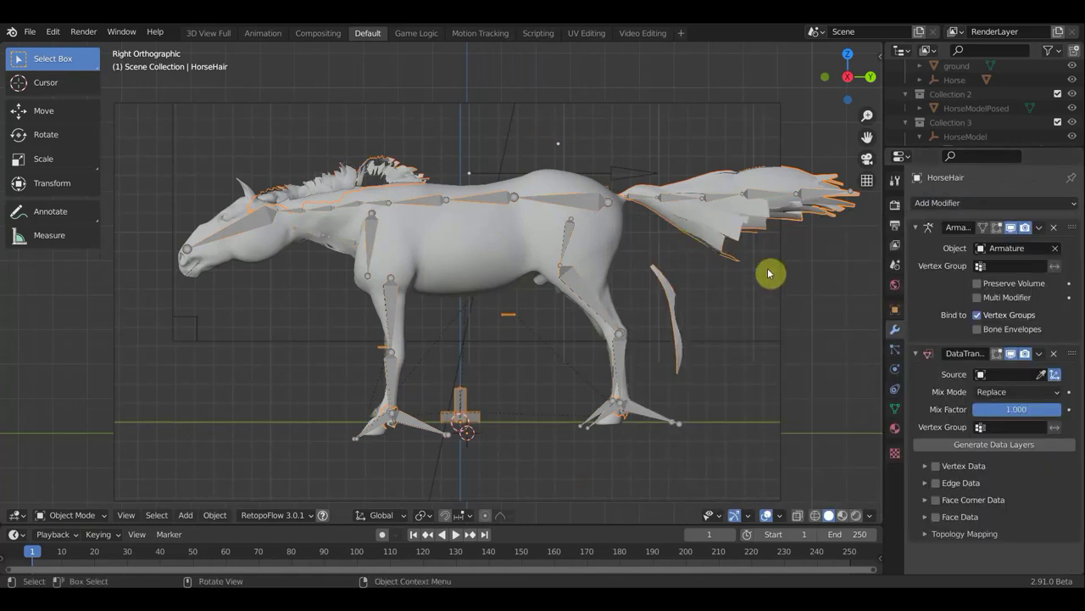
left_click(1041, 375)
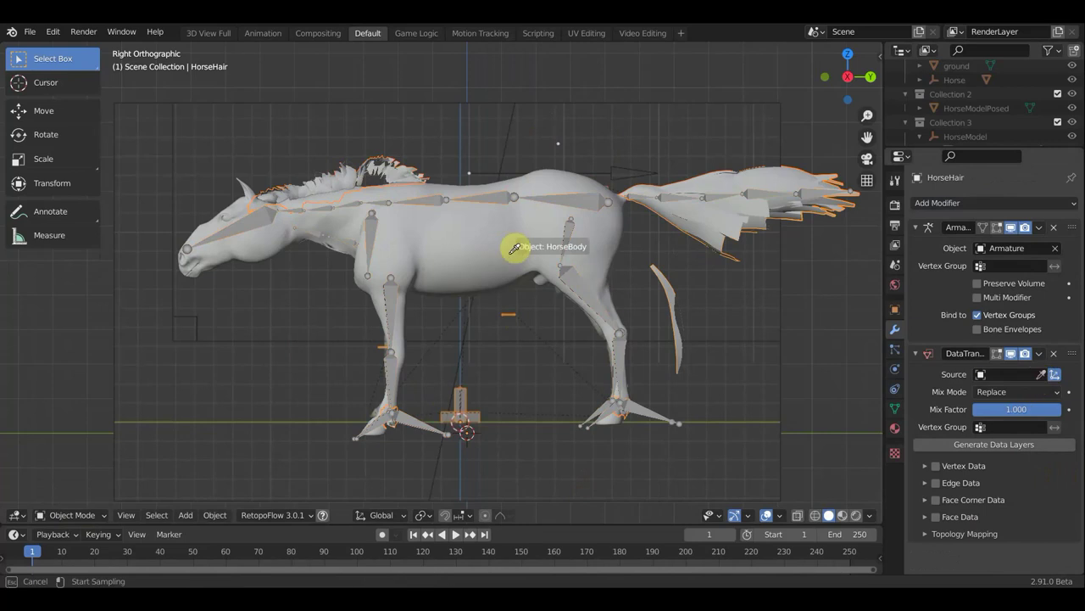
left_click(492, 245)
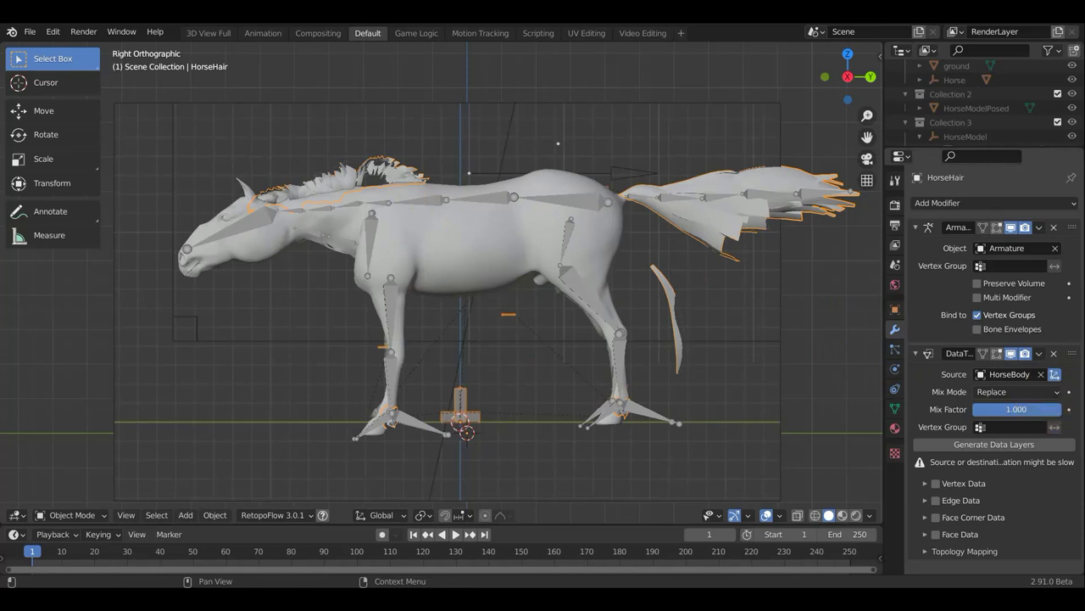
left_click_drag(1017, 409, 1051, 409)
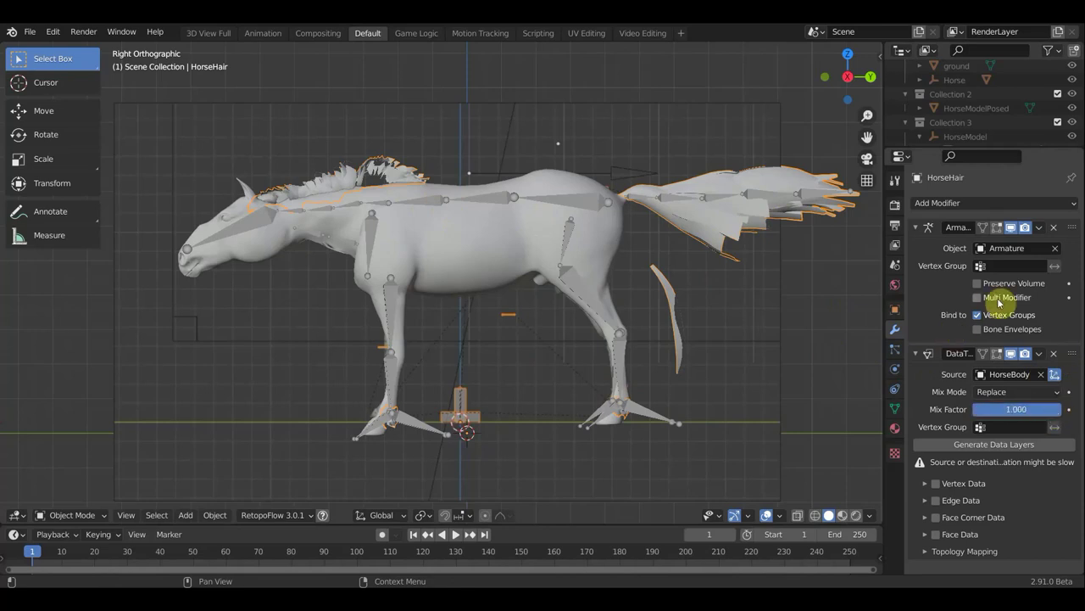
left_click(925, 486)
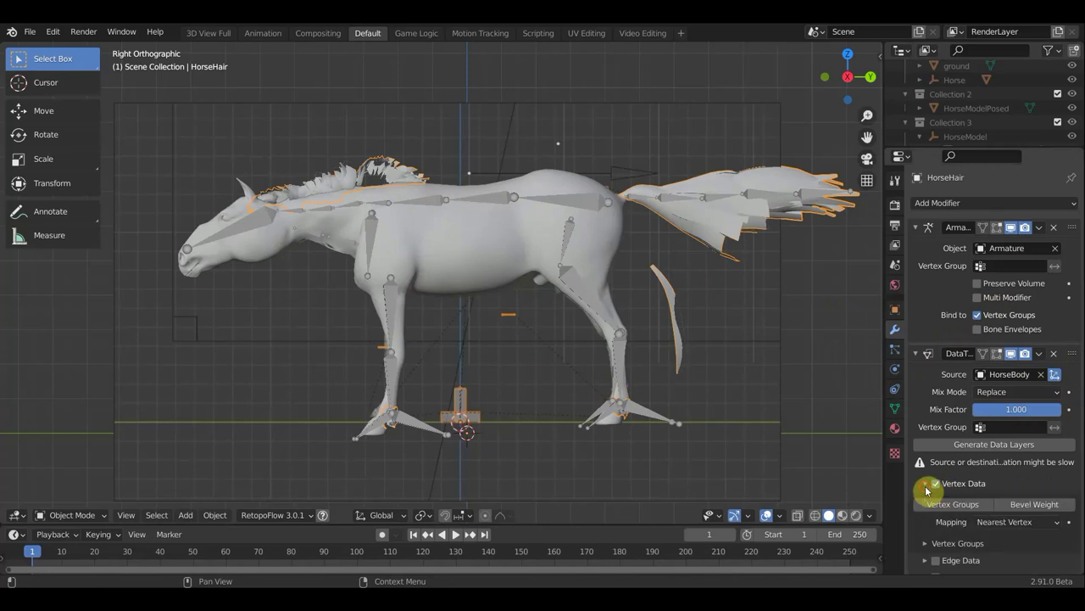
left_click(940, 508)
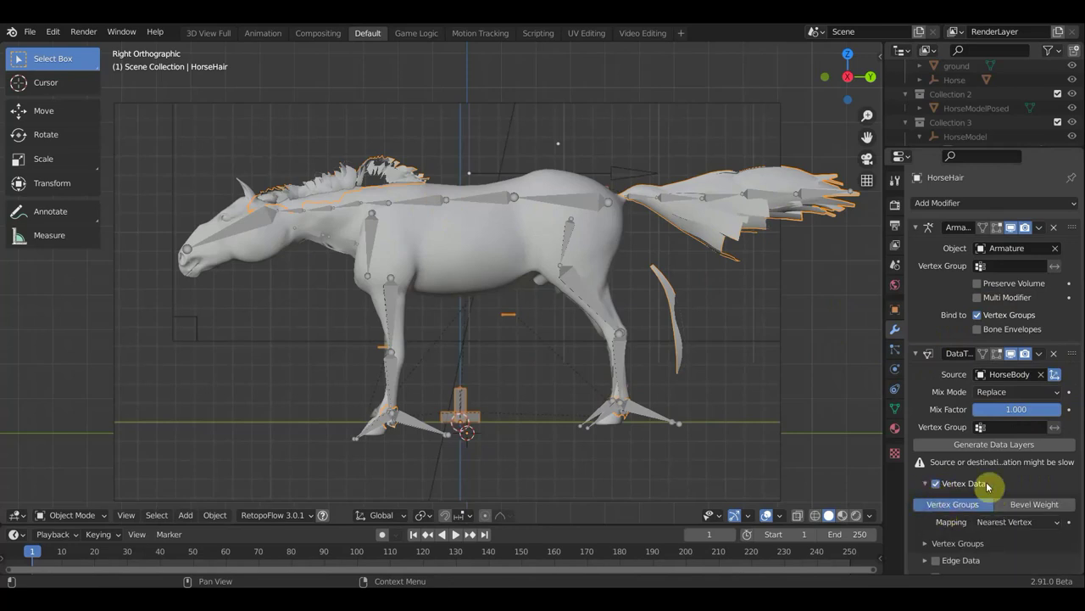
Apply the Data Transfer modifier, undo it, and remove the modifier
left_click(1040, 354)
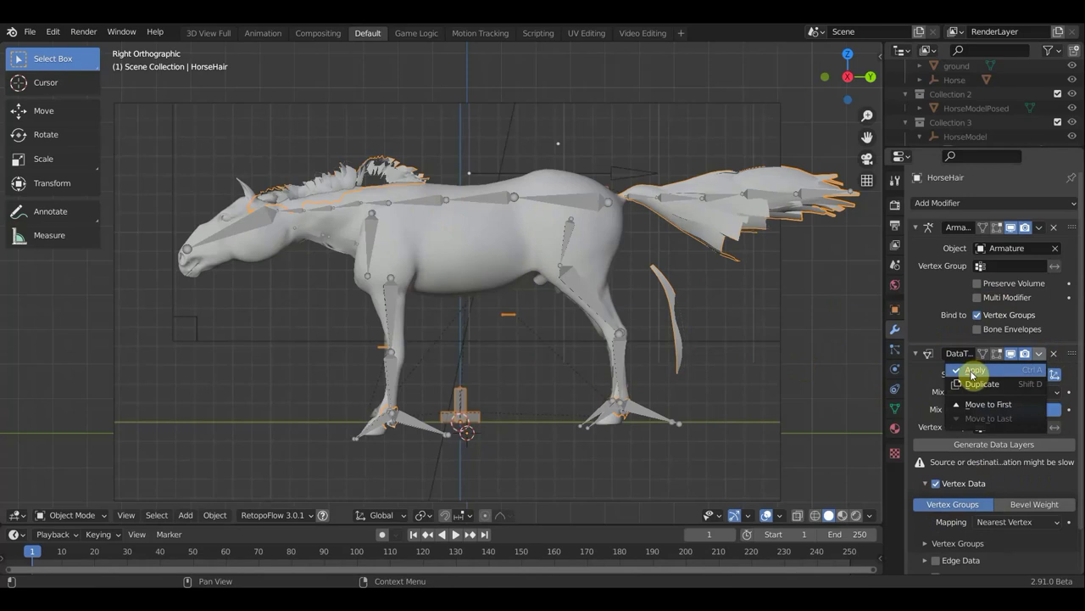
left_click(973, 373)
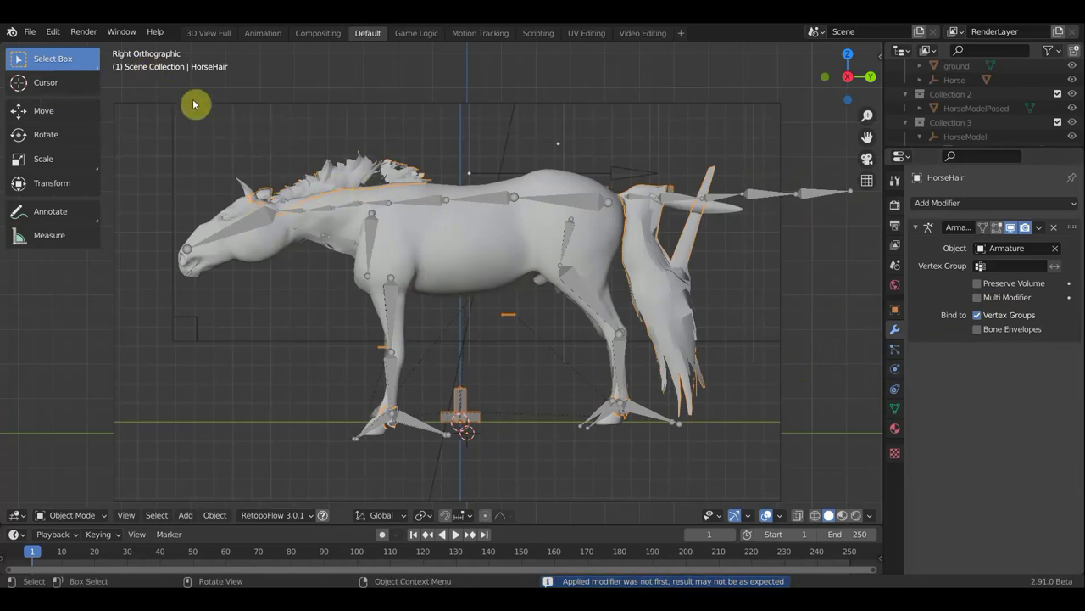
key("ctrl+z")
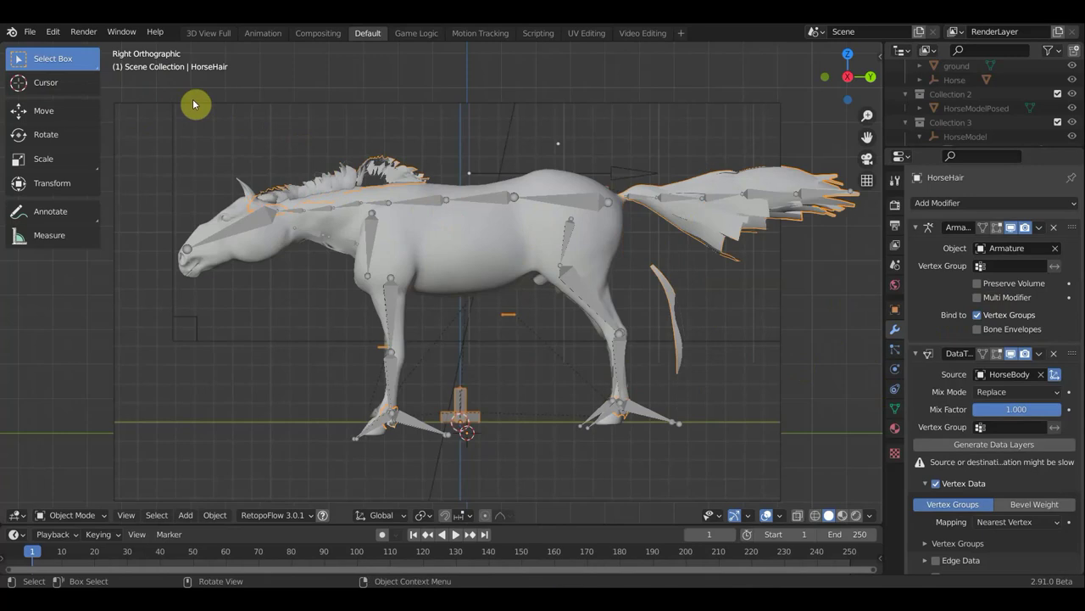
left_click(1054, 353)
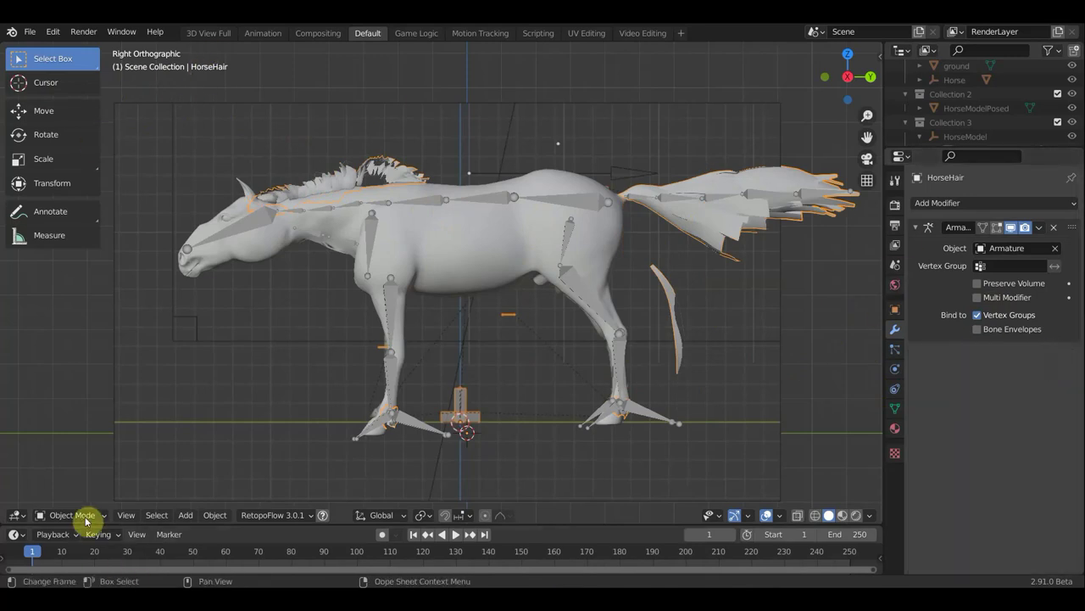
Put HorseHair in Edit Mode, select the mane, and try a rotation, then undo it
left_click(83, 517)
left_click(73, 496)
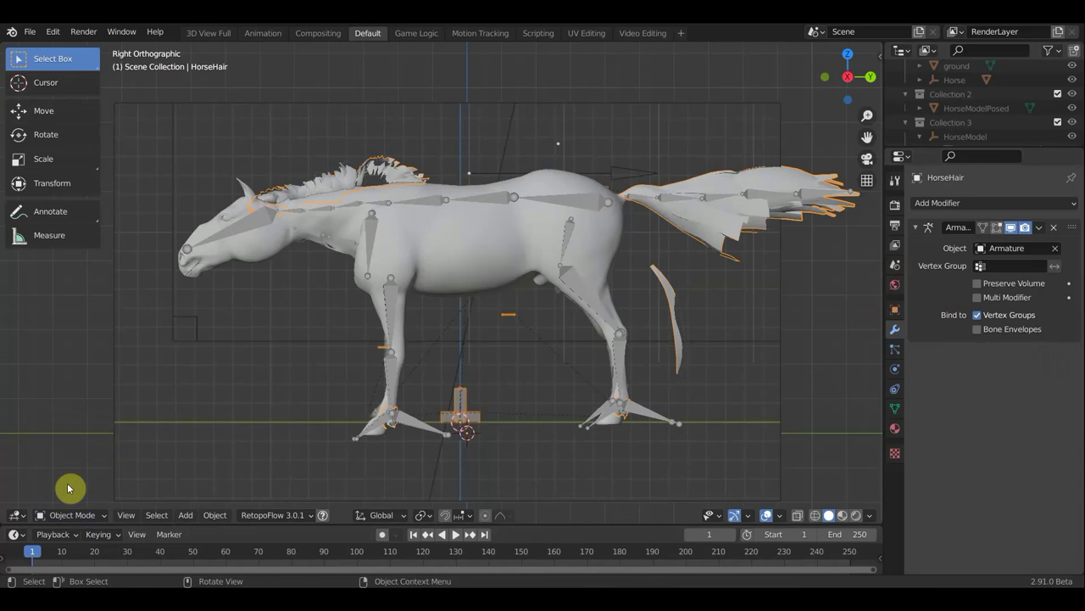
left_click(77, 517)
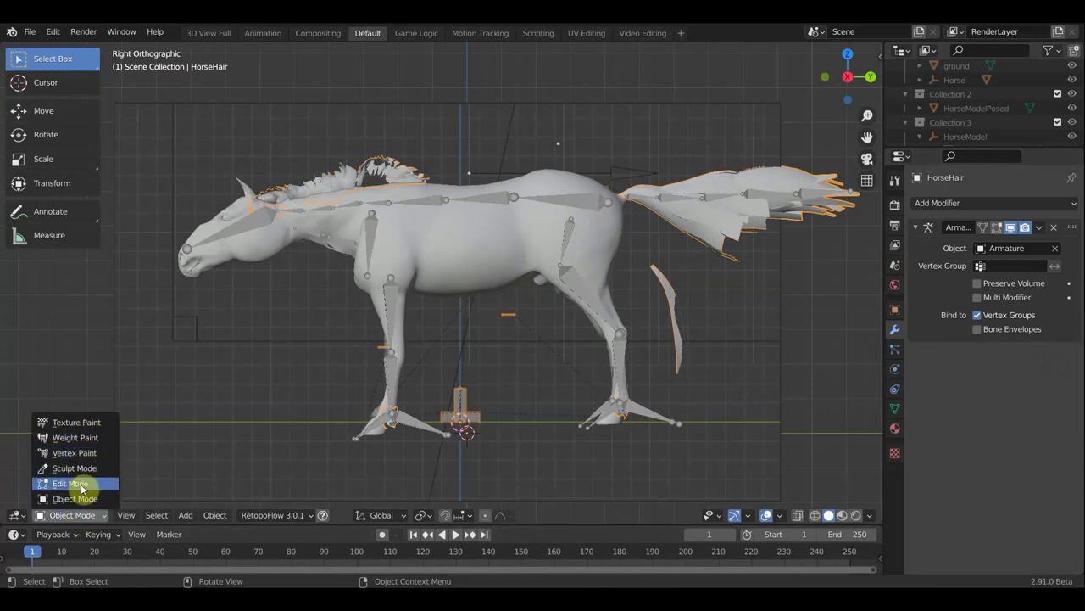
left_click(86, 483)
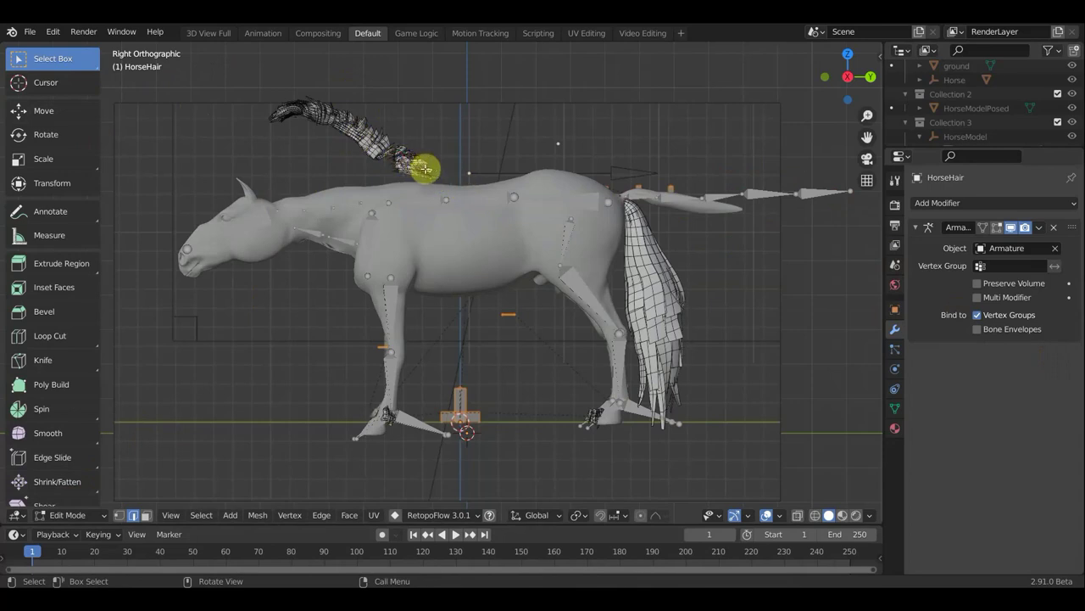
left_click_drag(462, 178, 254, 72)
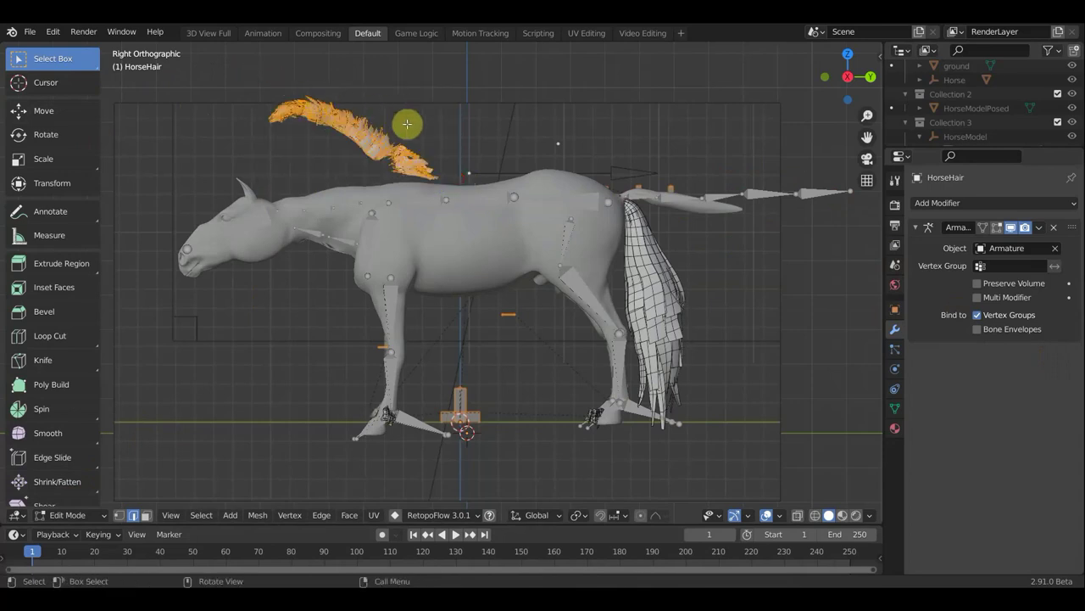
key("r")
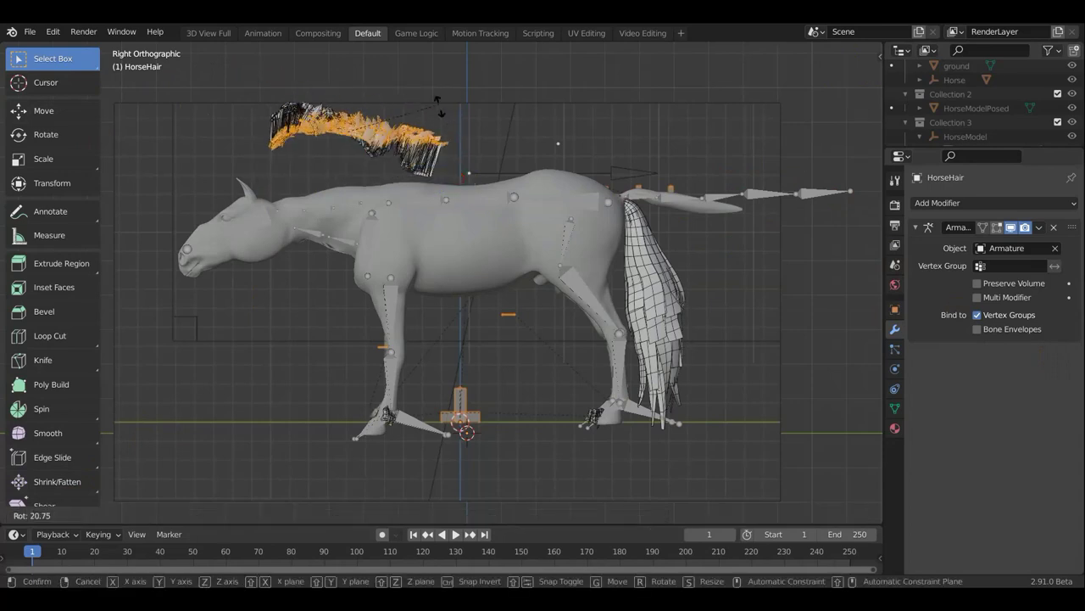
left_click(439, 120)
key("ctrl+z")
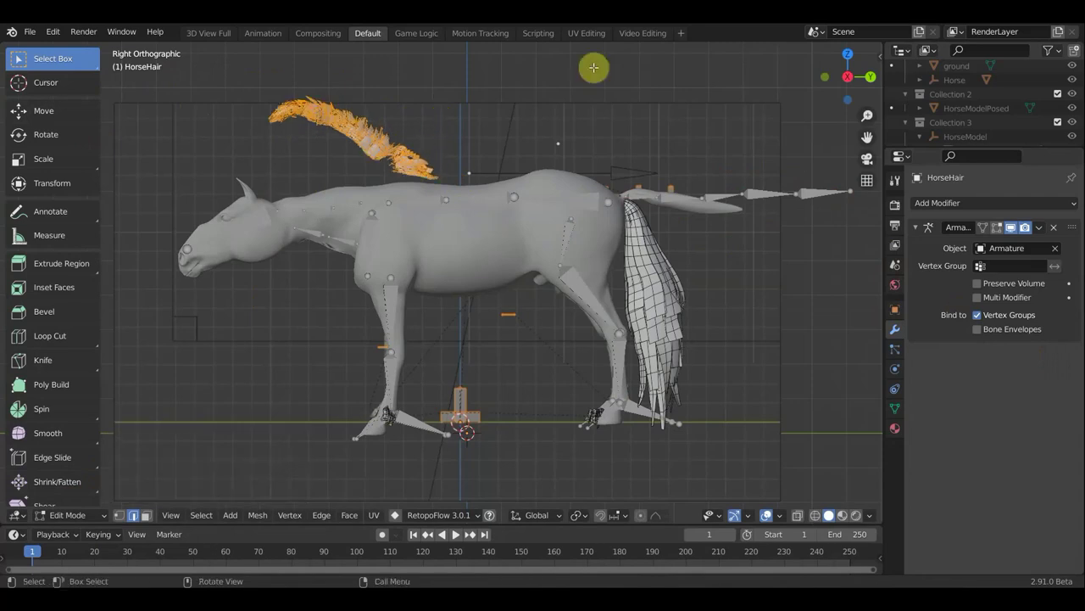
With X-ray on, rotate the mane about 21°, lower it onto the neck, and tilt it about 9°
left_click(797, 515)
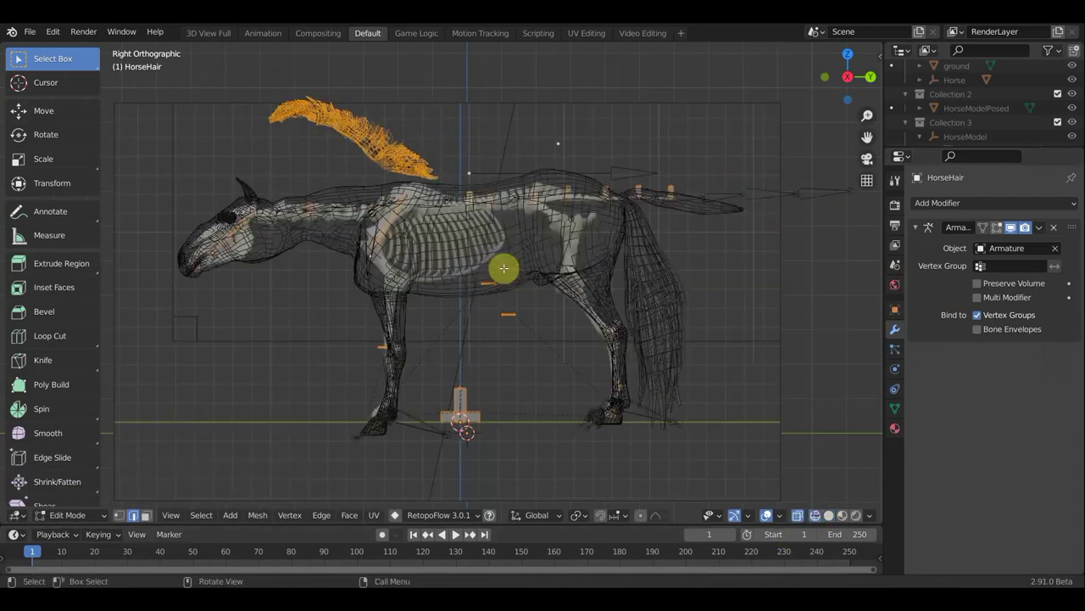
mouse_move(469, 200)
left_mouse_down()
mouse_move(271, 100)
mouse_move(246, 51)
left_mouse_up()
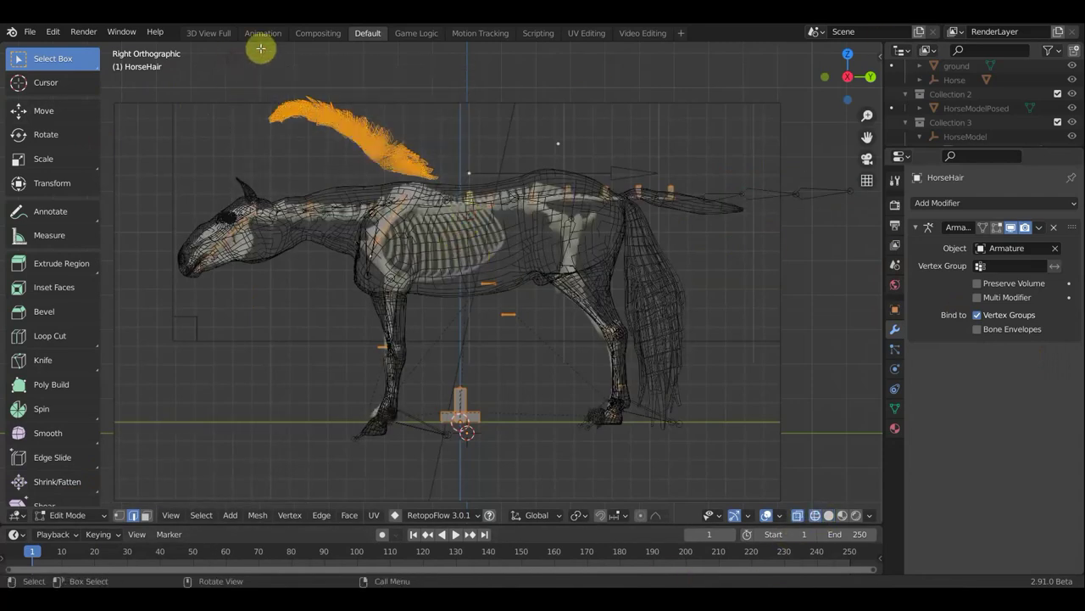
key("r")
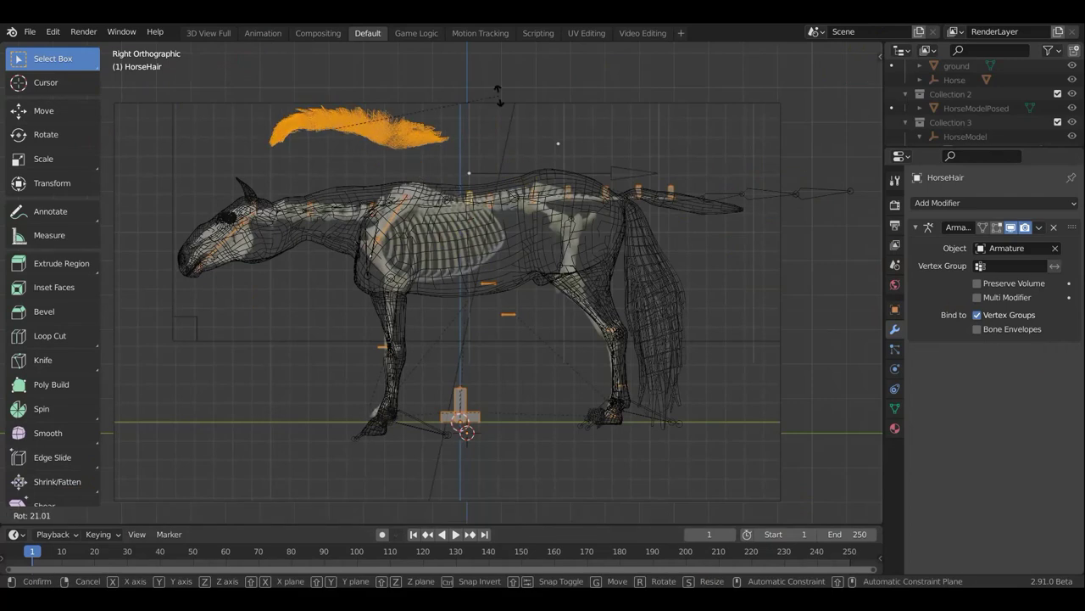
left_click(499, 96)
key("g")
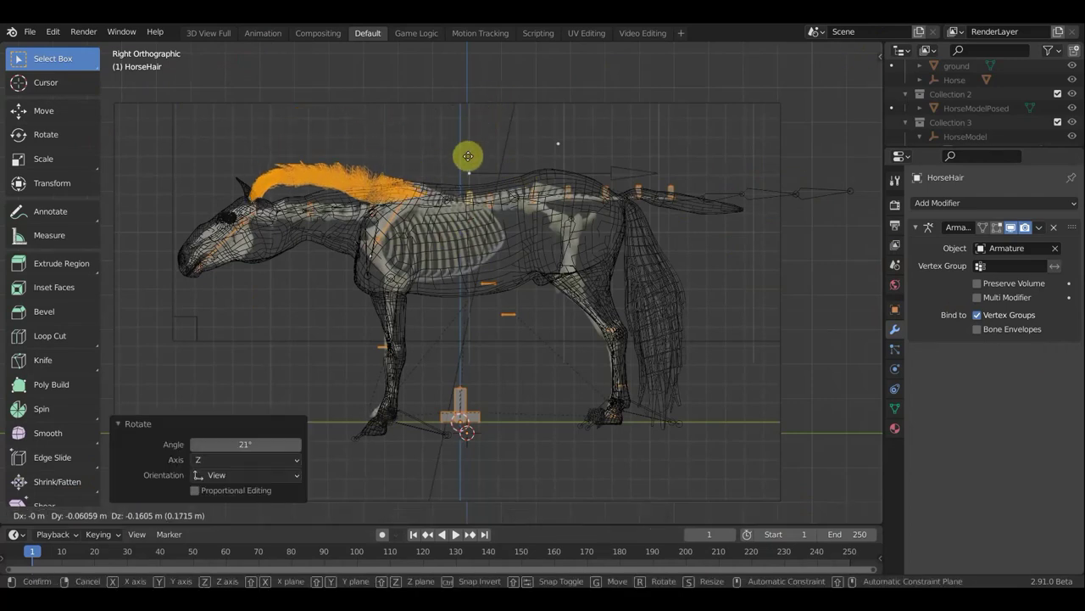
left_click(473, 158)
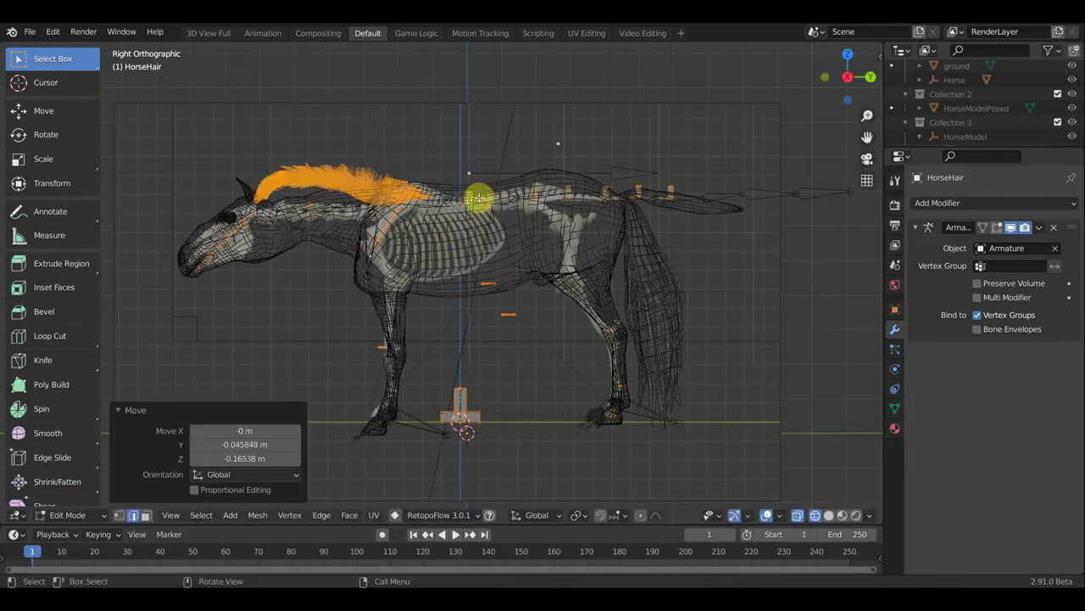
key("r")
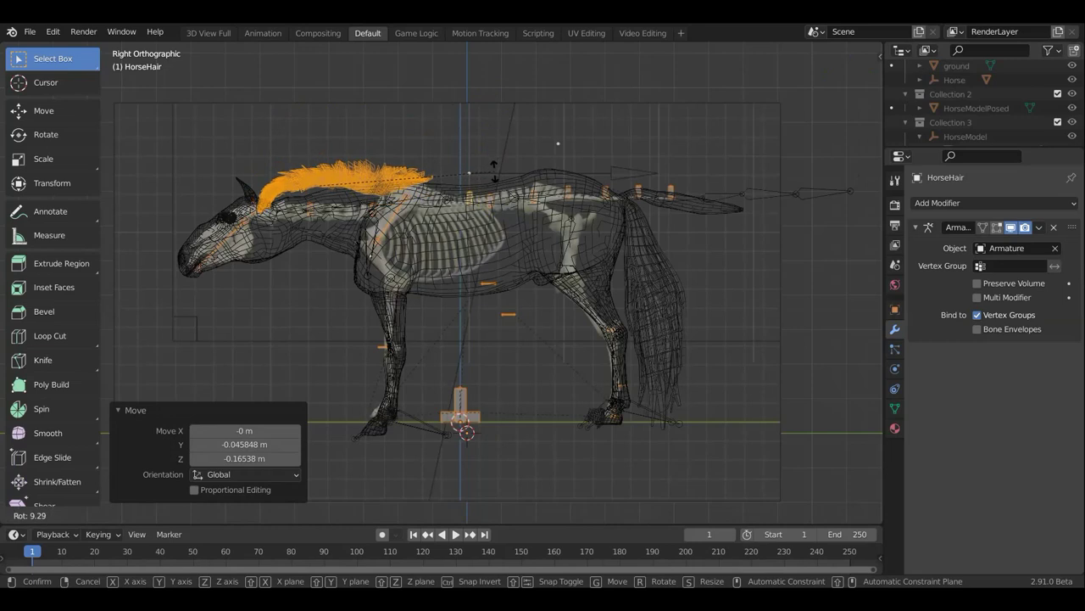
left_click(494, 169)
Tilt the mane slightly more and move and rotate the strand near the ears into place
scroll(388, 178, "up", 2)
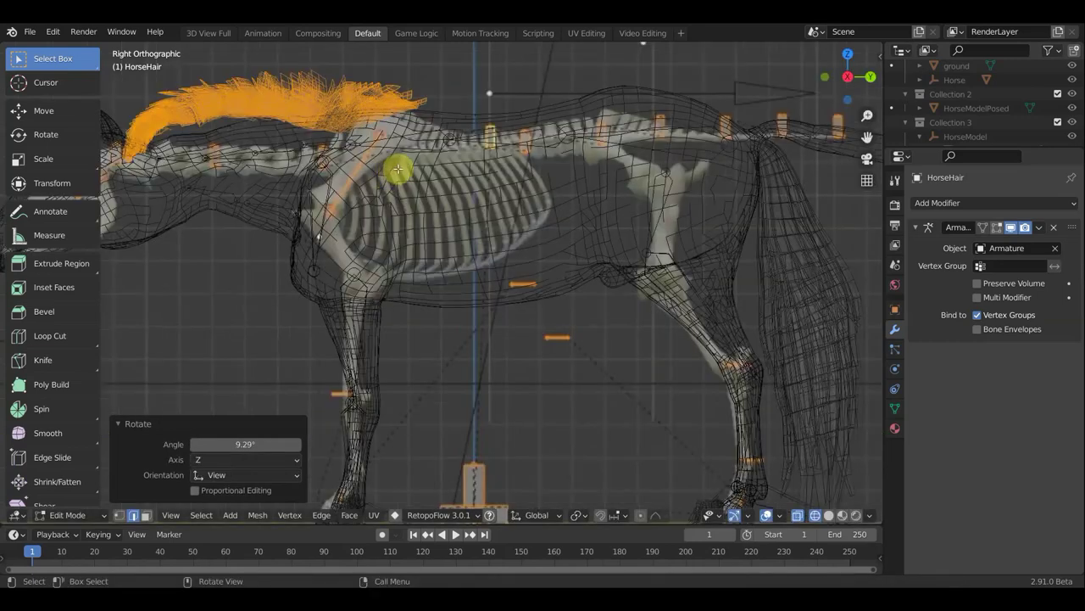
scroll(396, 170, "down", 2)
middle_click_drag(472, 180, 545, 199, "shift")
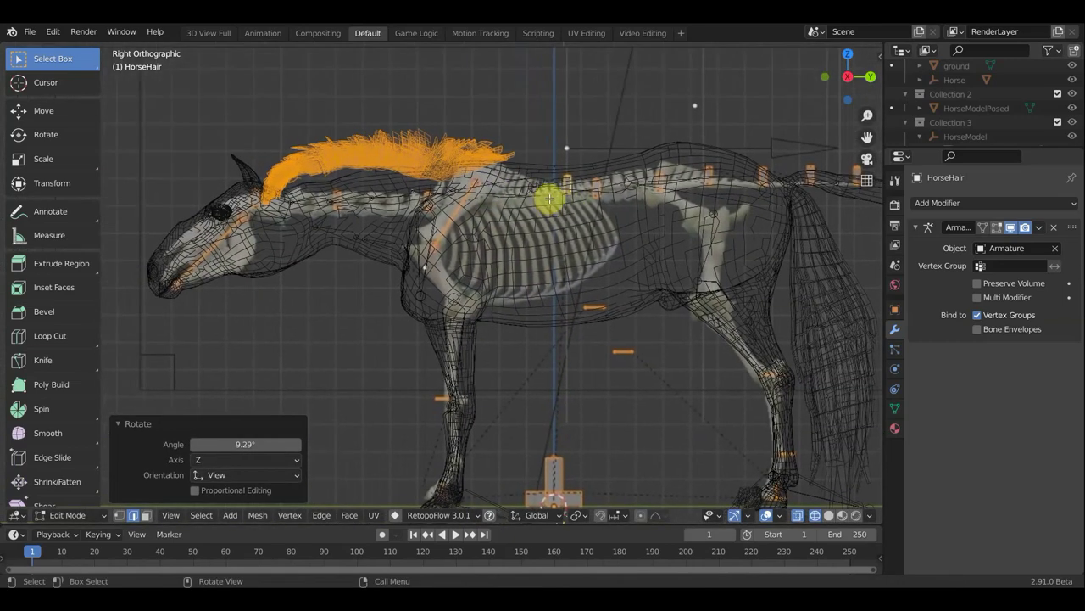
key("r")
left_click(560, 171)
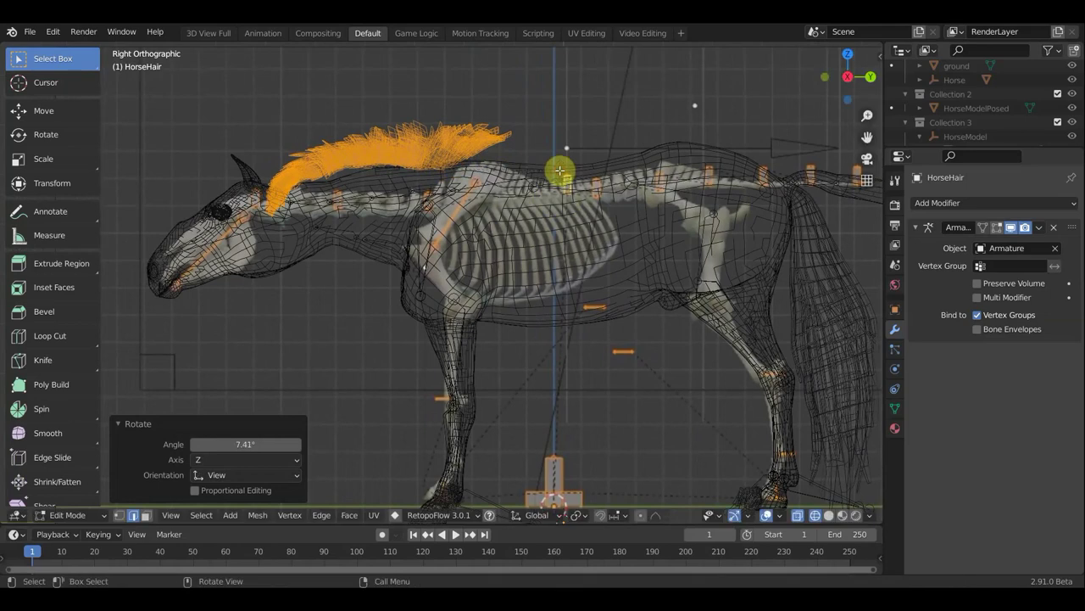
left_click(234, 169)
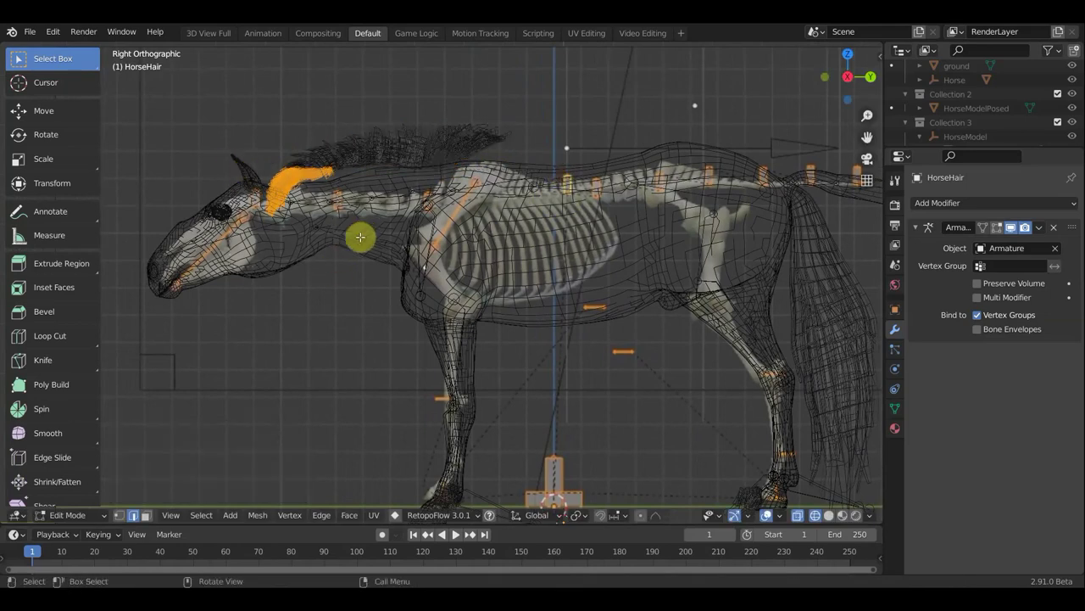
key("g")
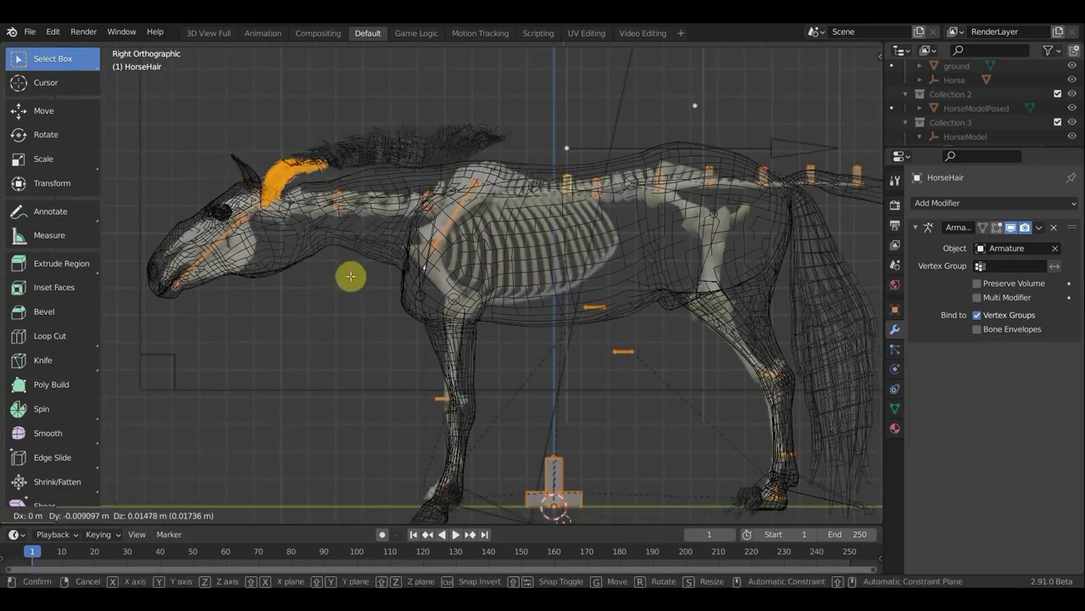
left_click(351, 274)
key("r")
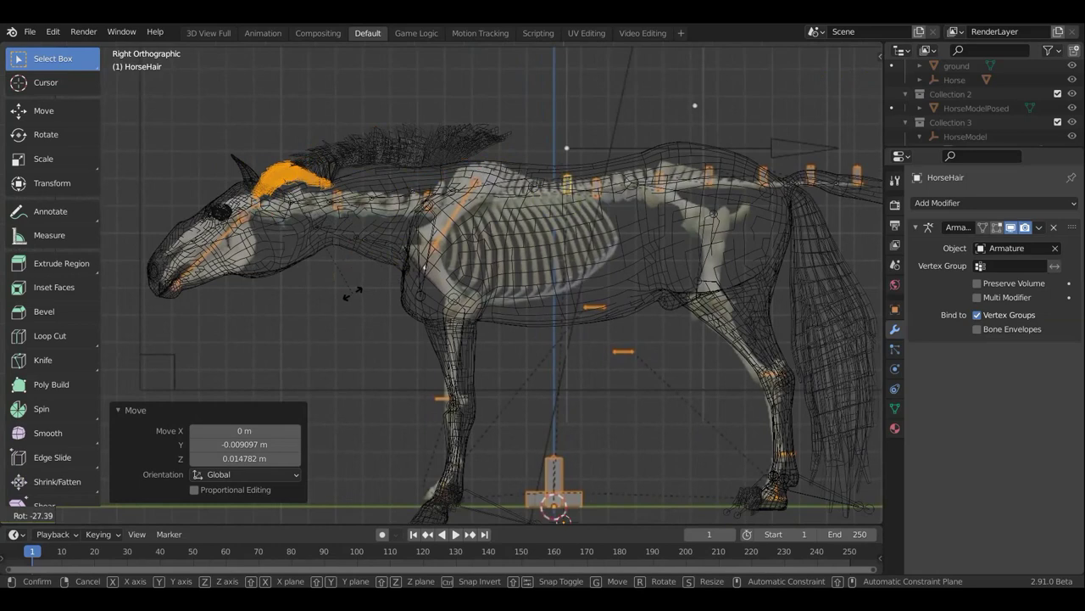
left_click(350, 292)
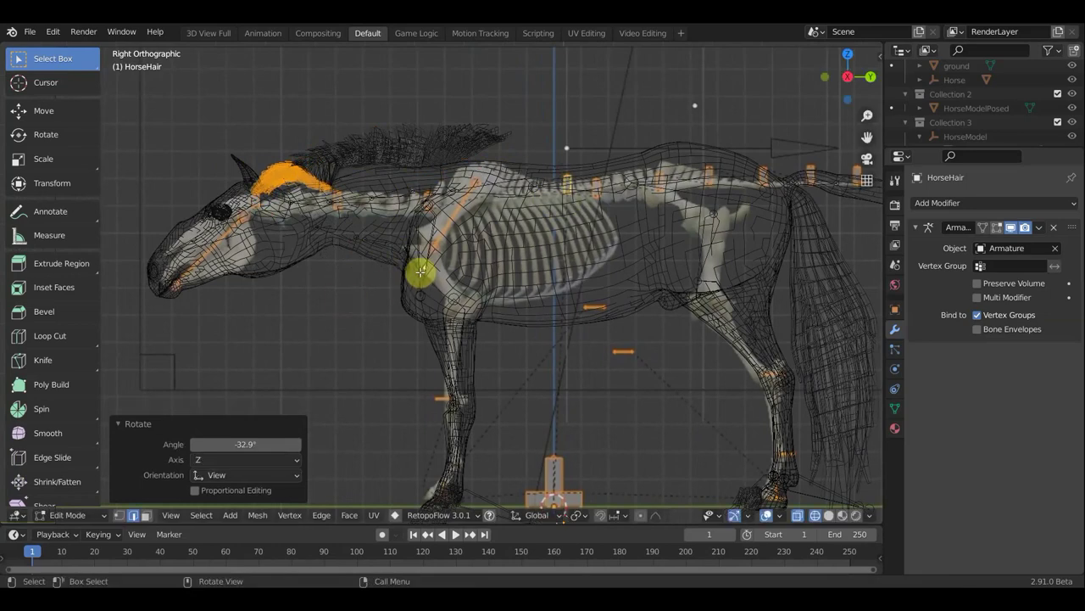
key("g")
left_click(390, 272)
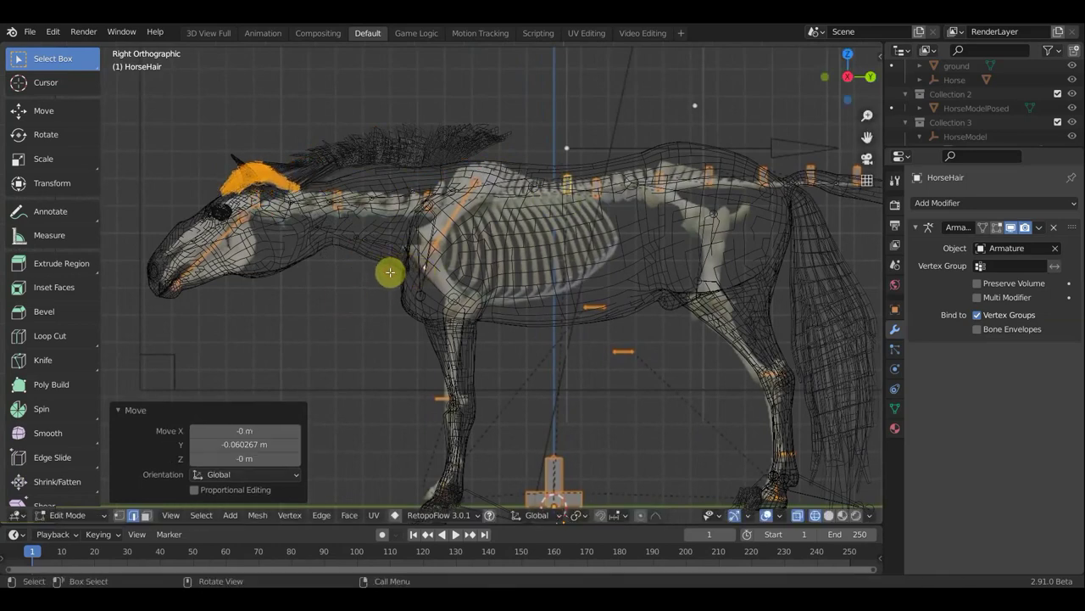
Reposition the strands behind the ears, then lower and rotate the strand onto the withers
left_click(356, 169)
key("g")
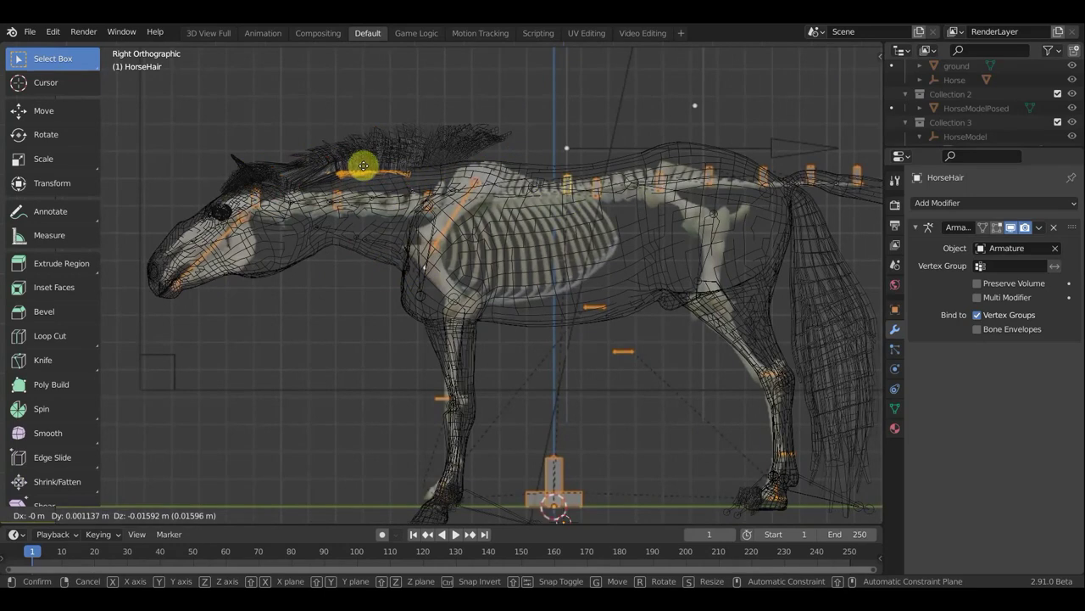
left_click(363, 168)
left_click(434, 165)
key("g")
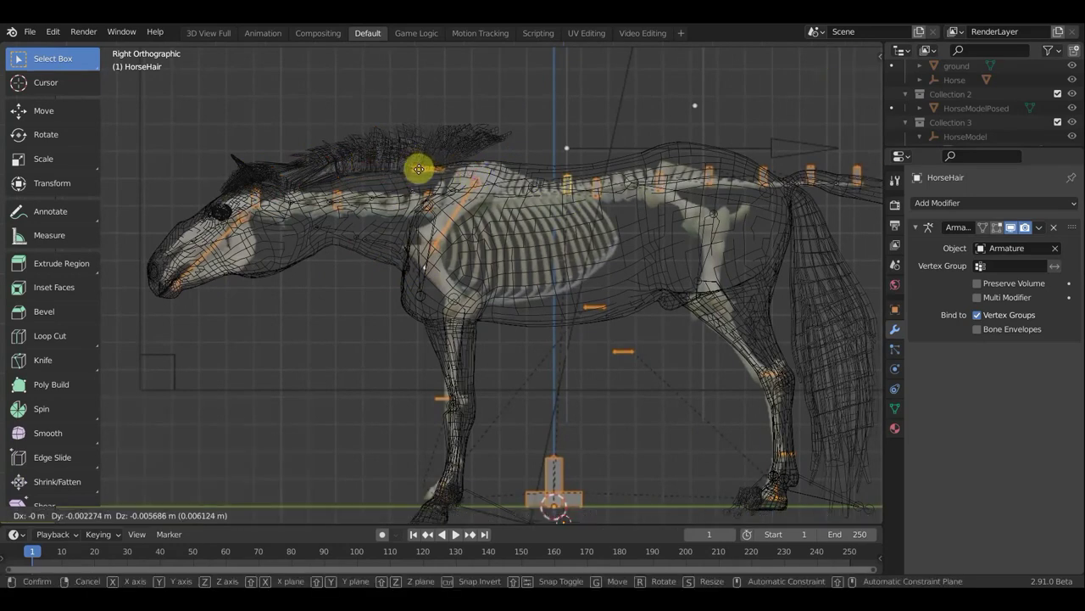
left_click(425, 167)
scroll(593, 217, "down", 4)
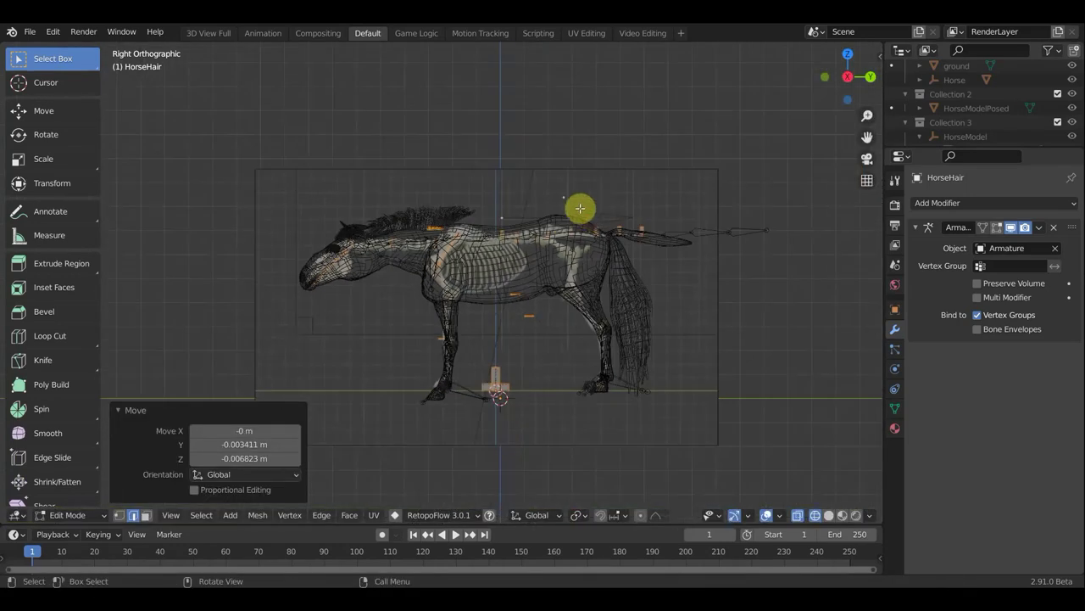
left_click(478, 202)
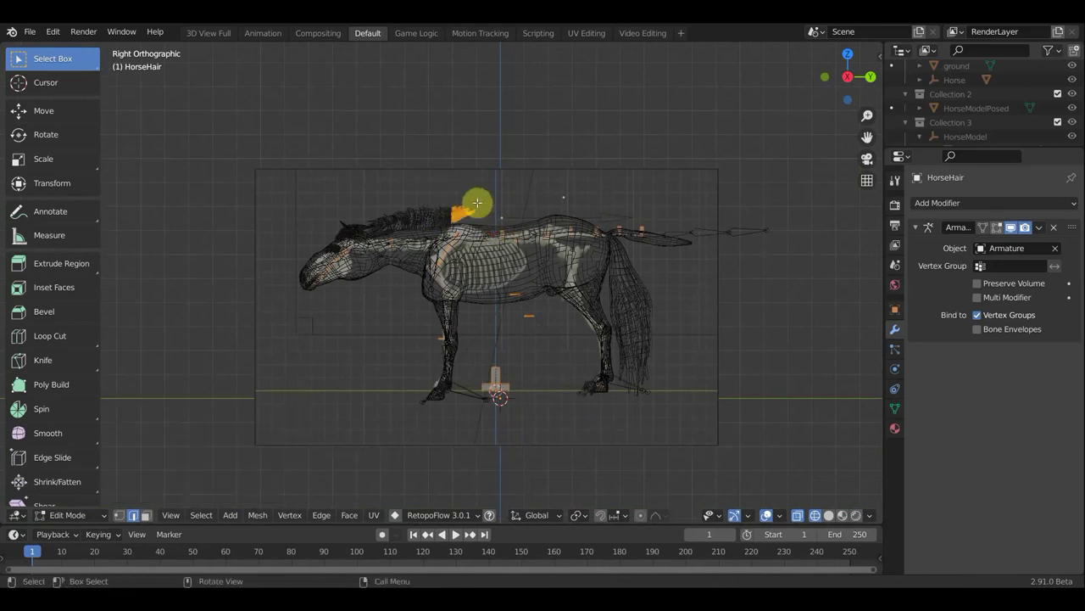
key("g")
left_click(507, 216)
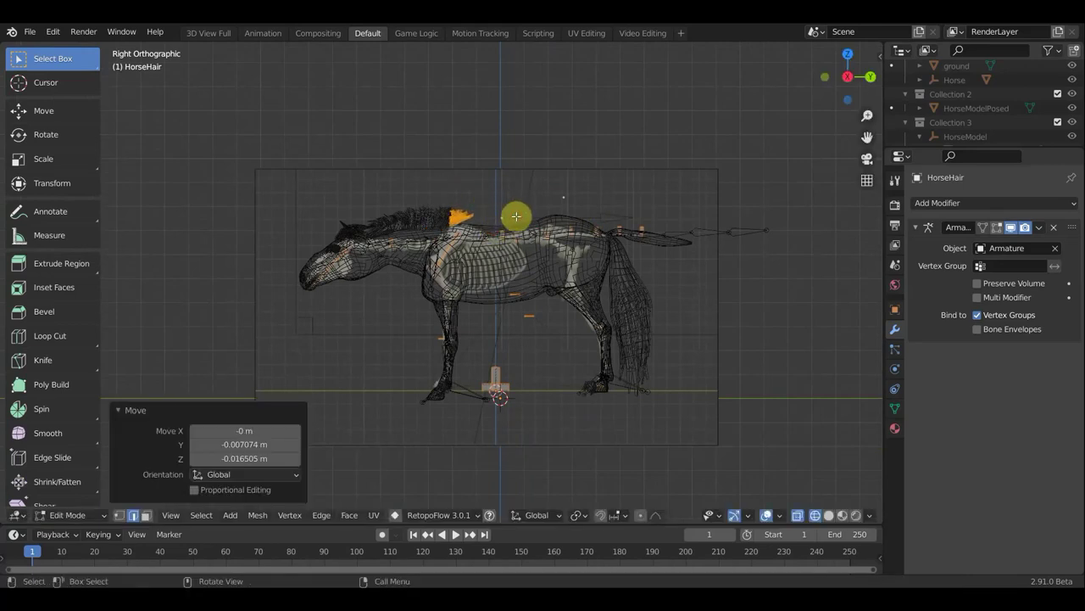
key("r")
left_click(514, 251)
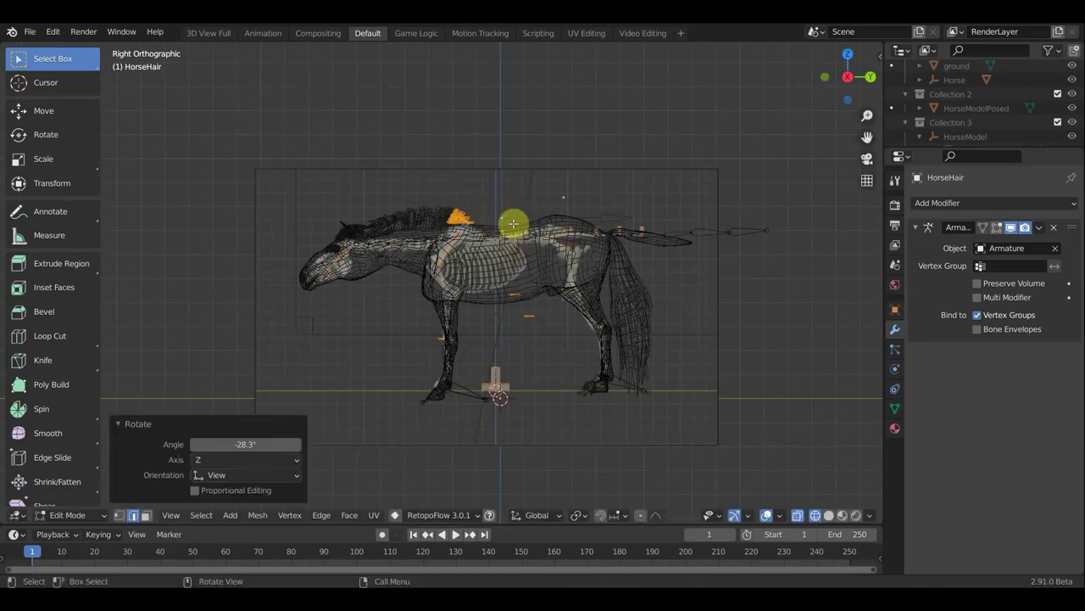
Orbit to inspect the mane, then nudge the strands behind the ears and atop the neck
scroll(461, 218, "up", 4)
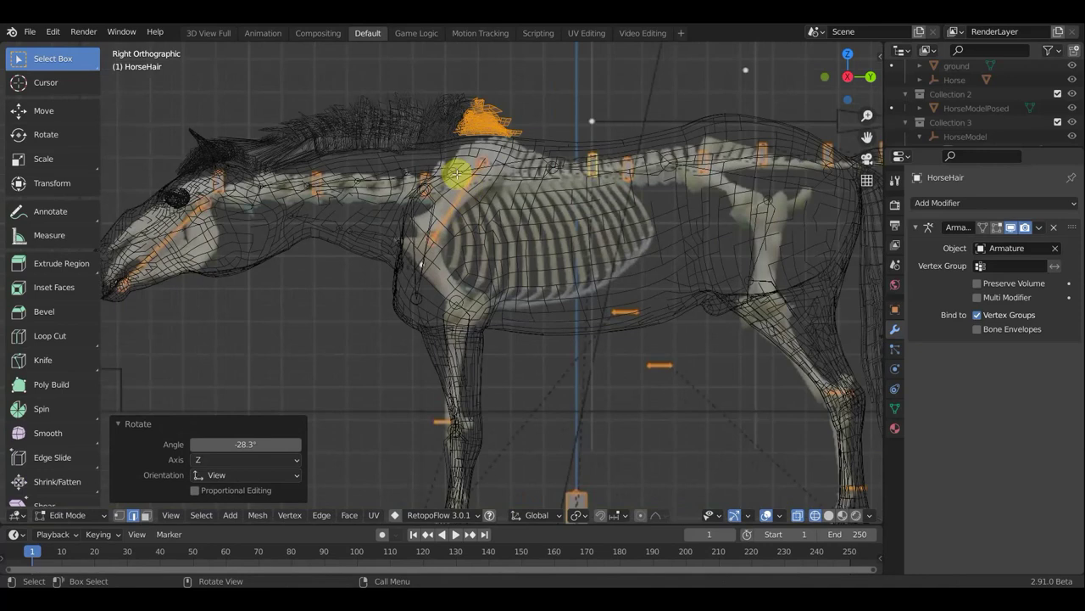
mouse_move(456, 174)
middle_mouse_down()
mouse_move(713, 255)
mouse_move(744, 240)
mouse_move(497, 225)
middle_mouse_up()
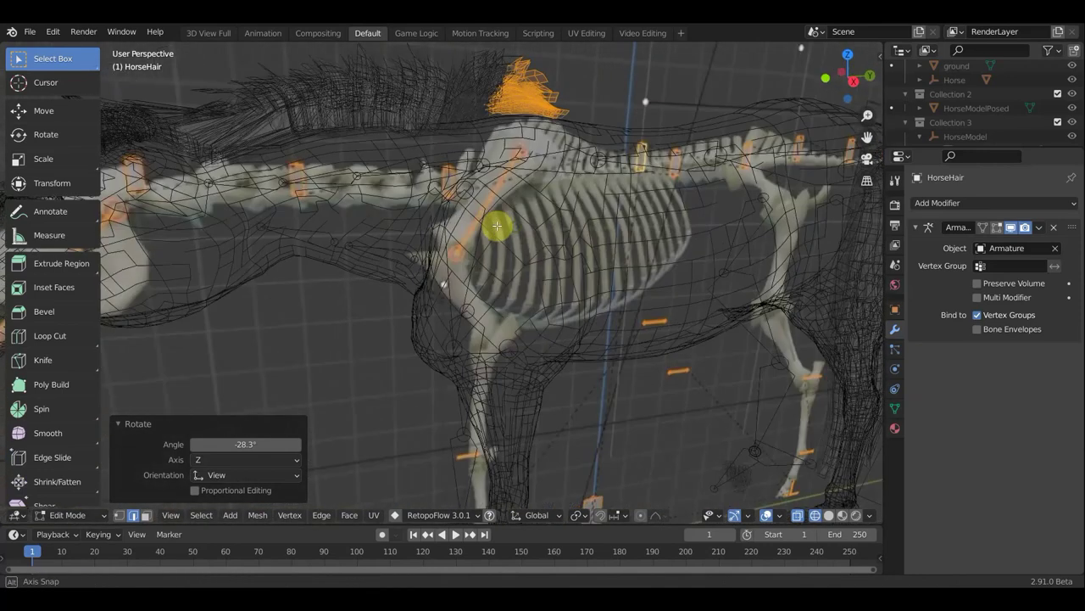
scroll(497, 225, "down", 2)
scroll(450, 211, "down", 1)
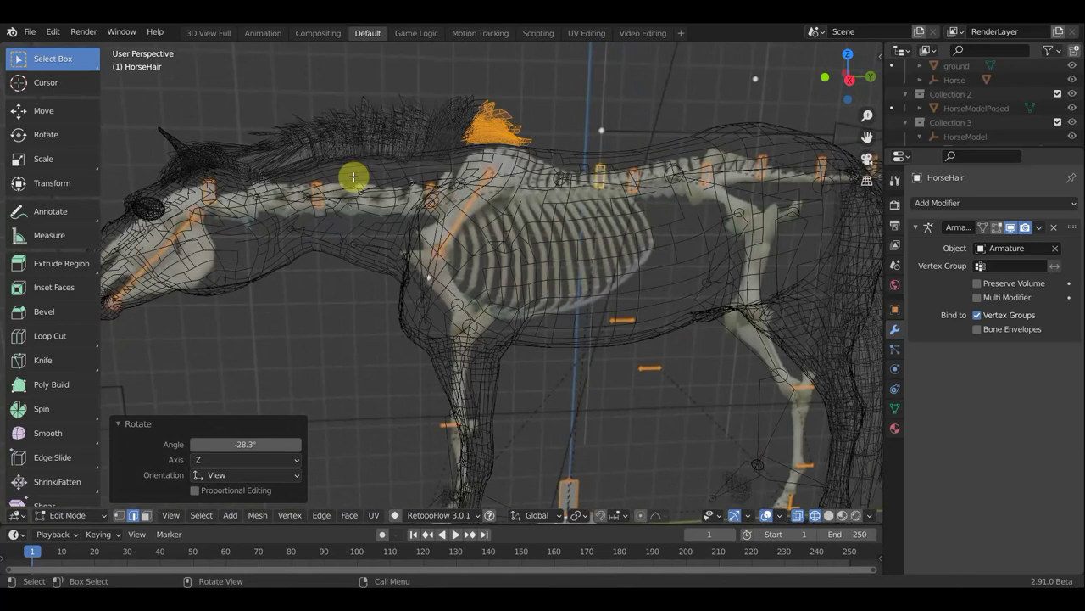
left_click(294, 152)
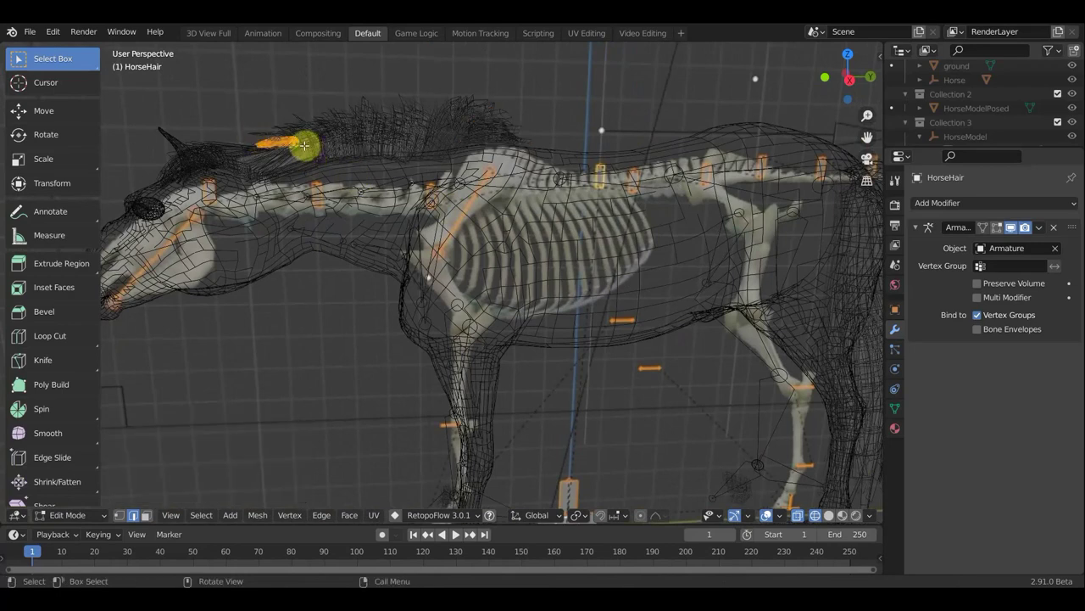
key("g")
left_click(292, 141)
left_click_drag(327, 145, 303, 133)
key("g")
left_click(291, 133)
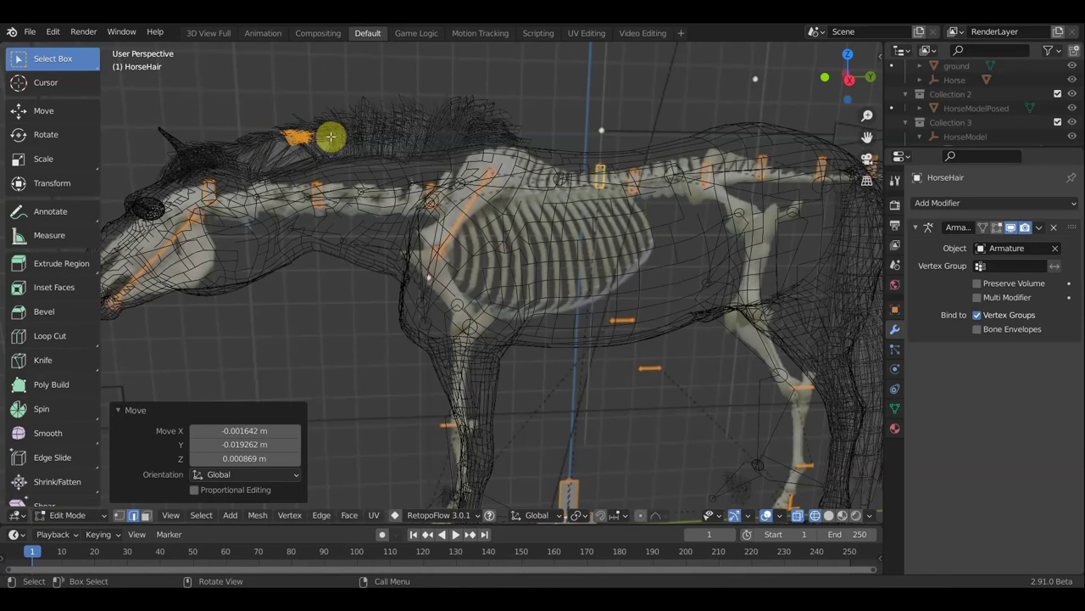
Nudge the last strand near the ears and frame the whole horse
left_click(243, 139)
key("g")
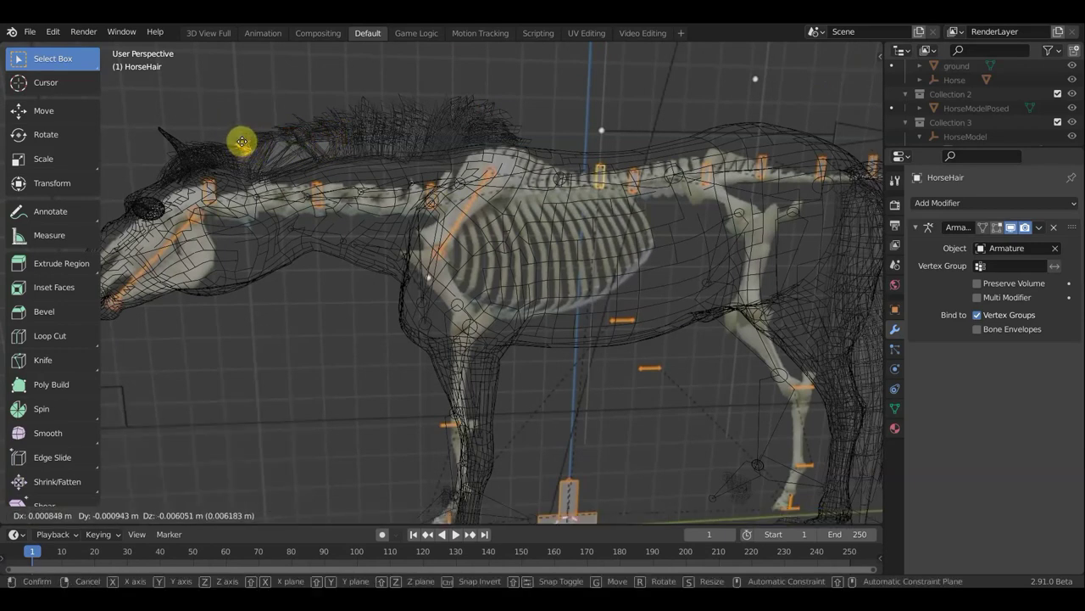
left_click(243, 142)
key("Home")
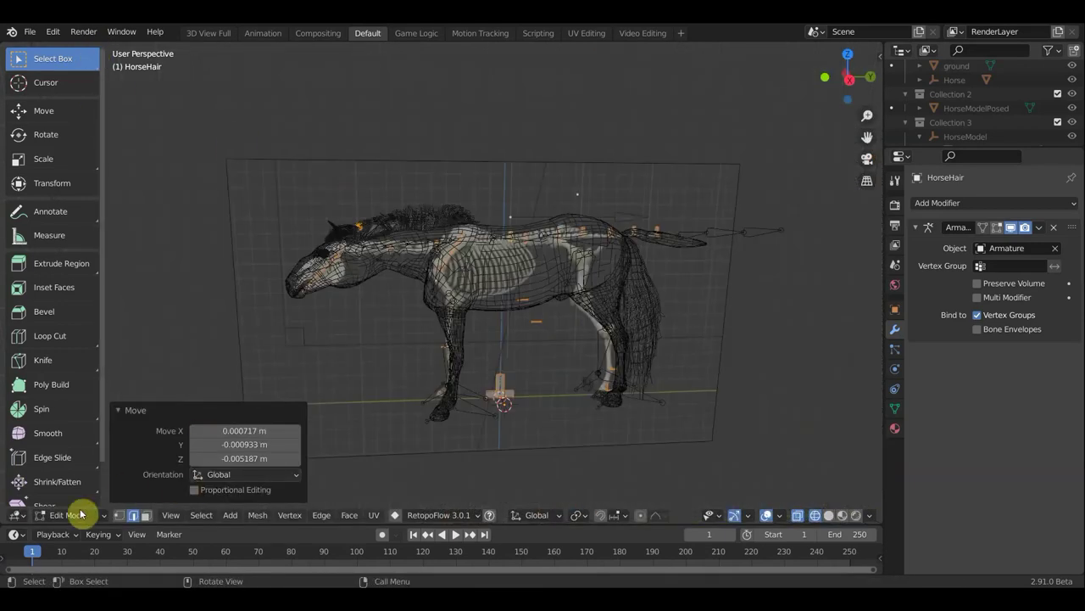
left_click(80, 515)
Return to Object Mode and check the horse from the front and side views
left_click(69, 500)
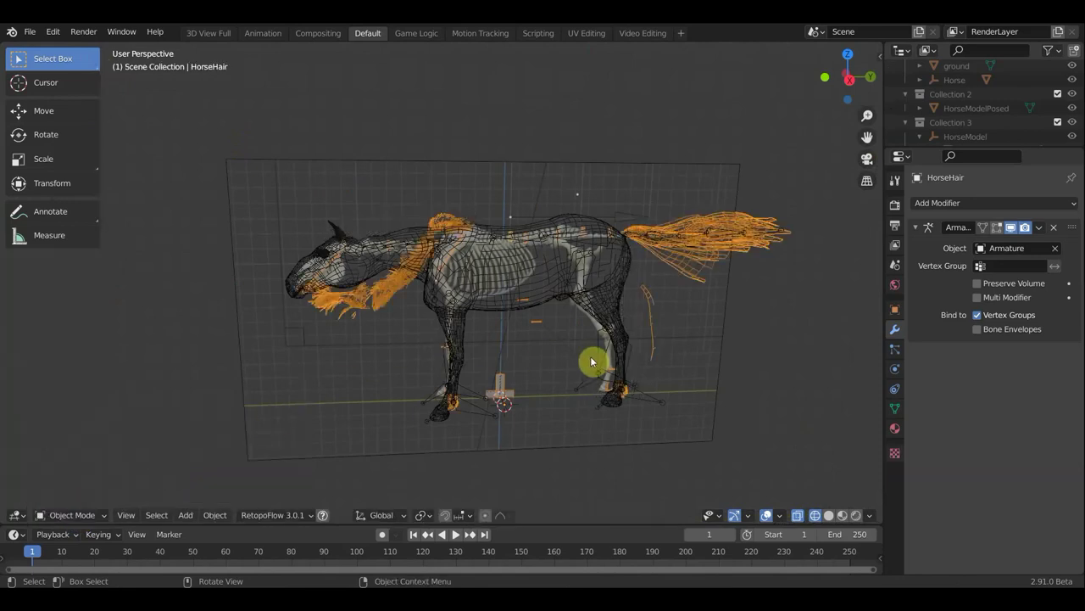
key("KP_1")
key("KP_3")
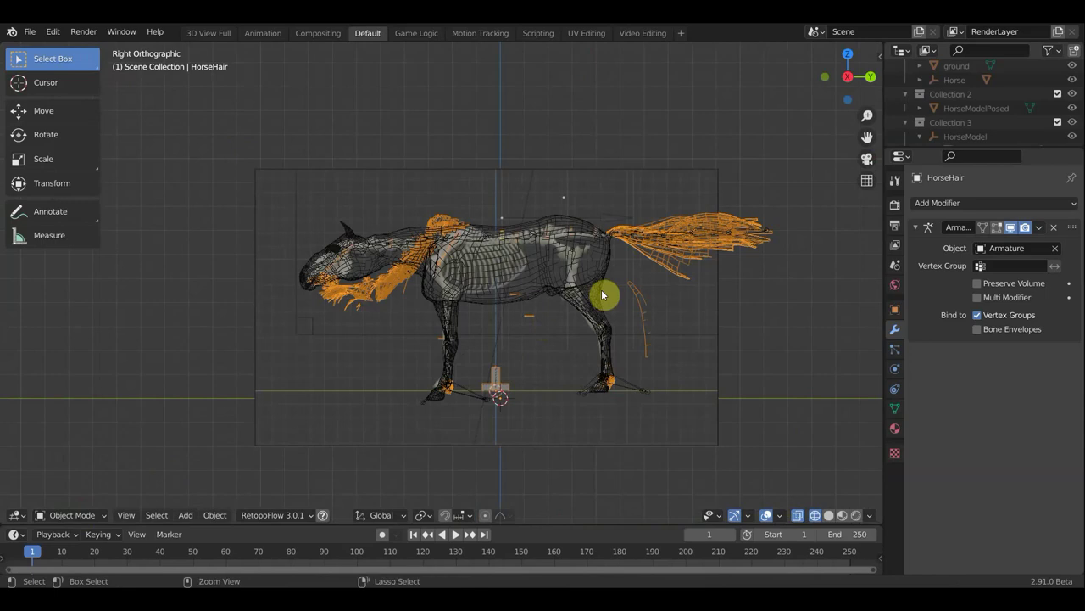
Back in Edit Mode on HorseHair, select a mane strand and undo the recent mane edits
key("Tab")
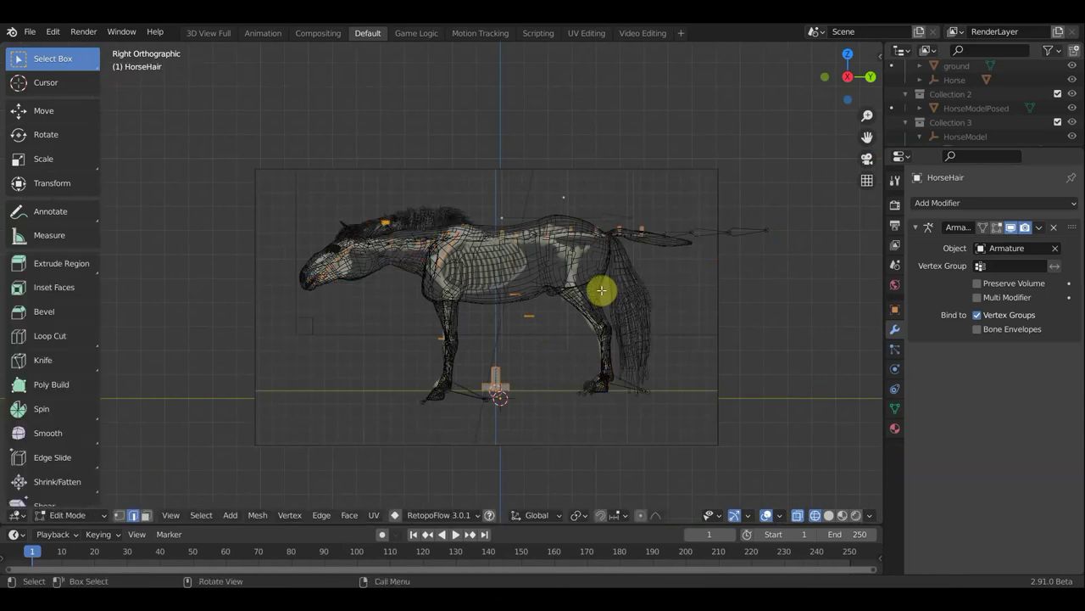
left_click(601, 291, "ctrl")
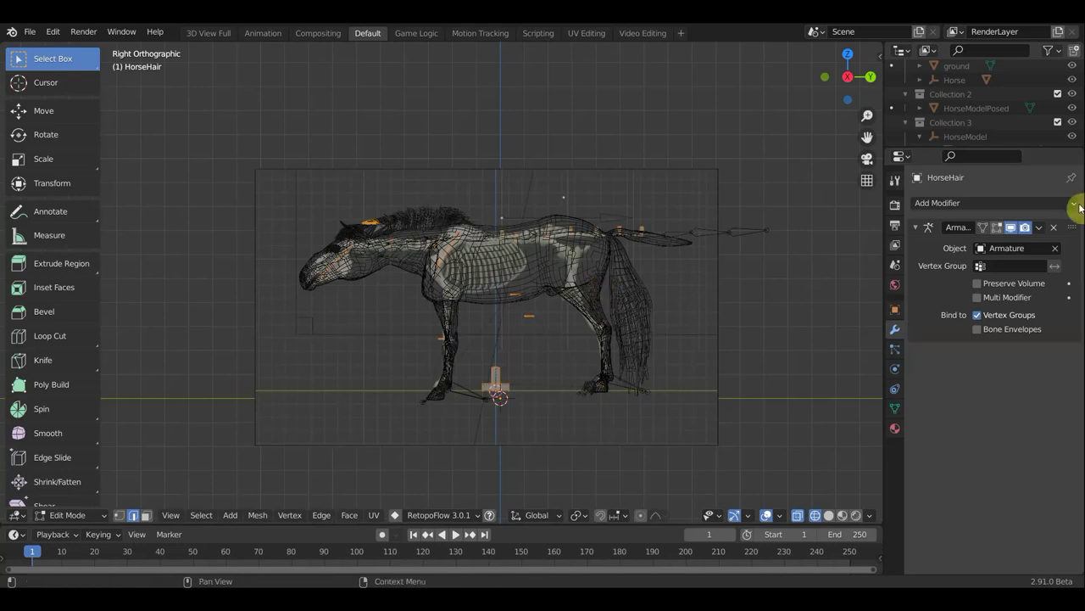
left_click(1042, 229)
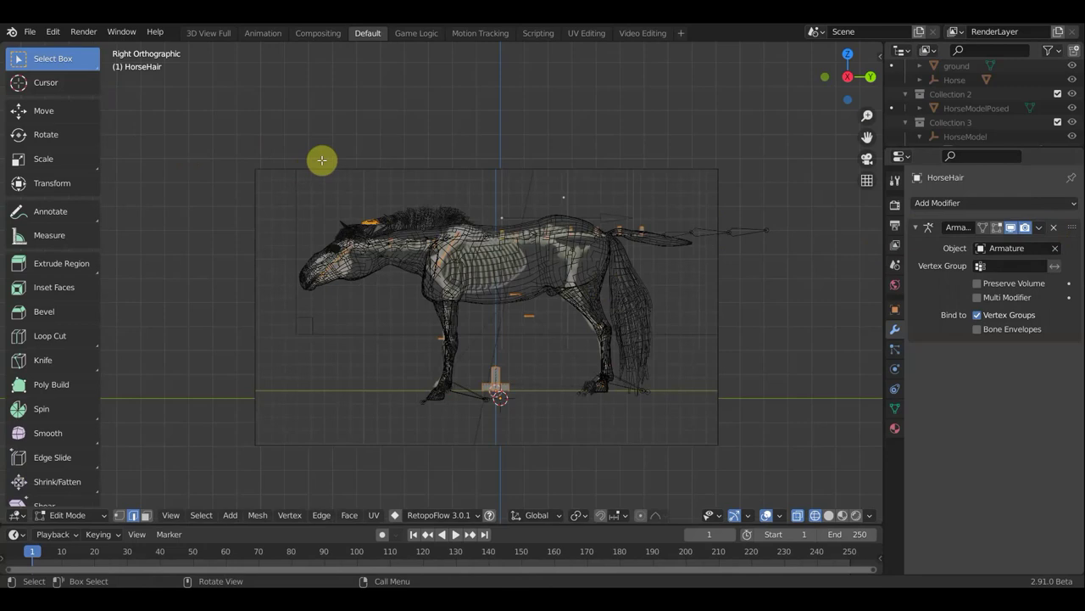
key("ctrl+z")
key("ctrl+z")
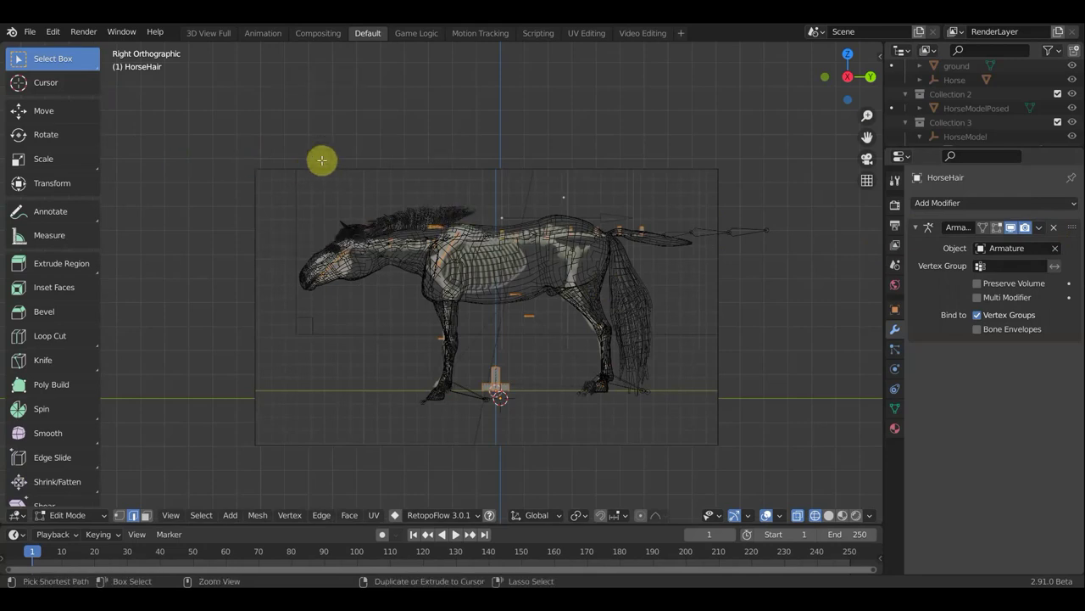
key("ctrl+z")
key("ctrl+z")
key("ctrl+z")
key("ctrl+z")
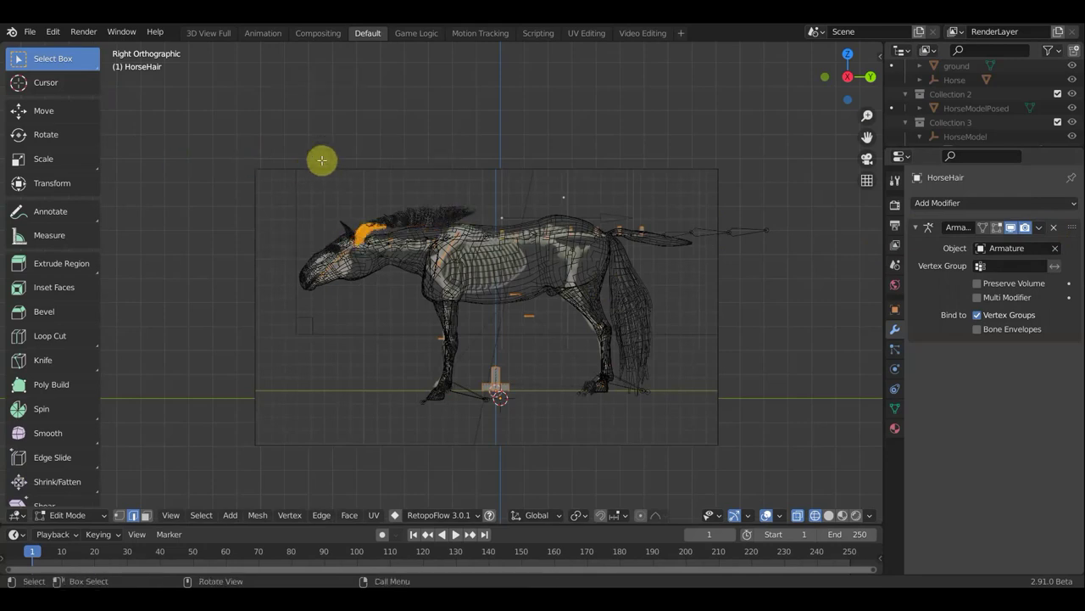
key("ctrl+z")
key("ctrl+z")
key("ctrl+z")
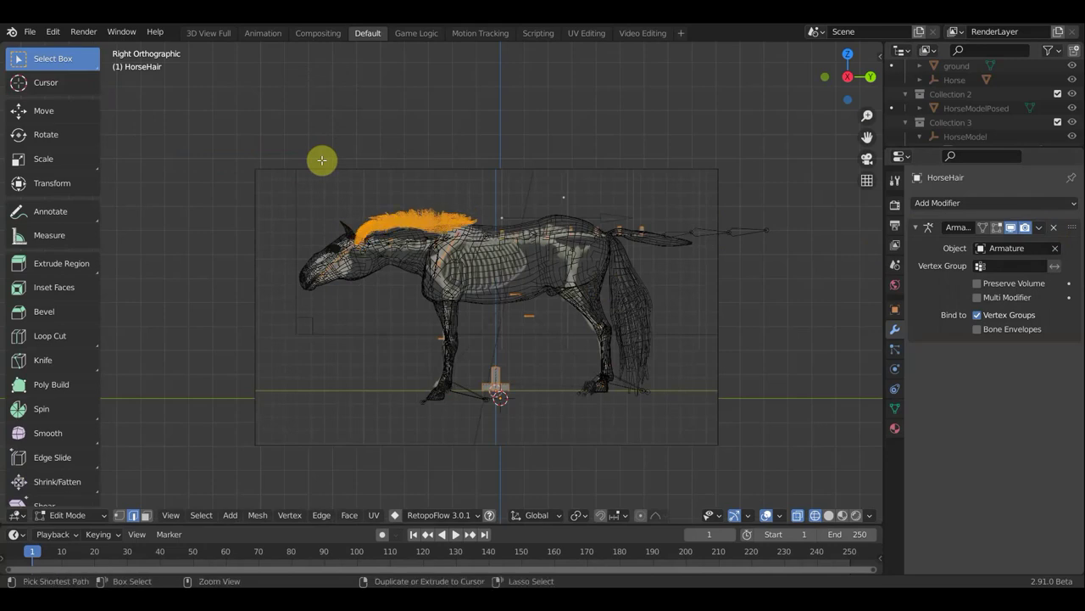
key("ctrl+z")
key("ctrl+z")
key("ctrl+z")
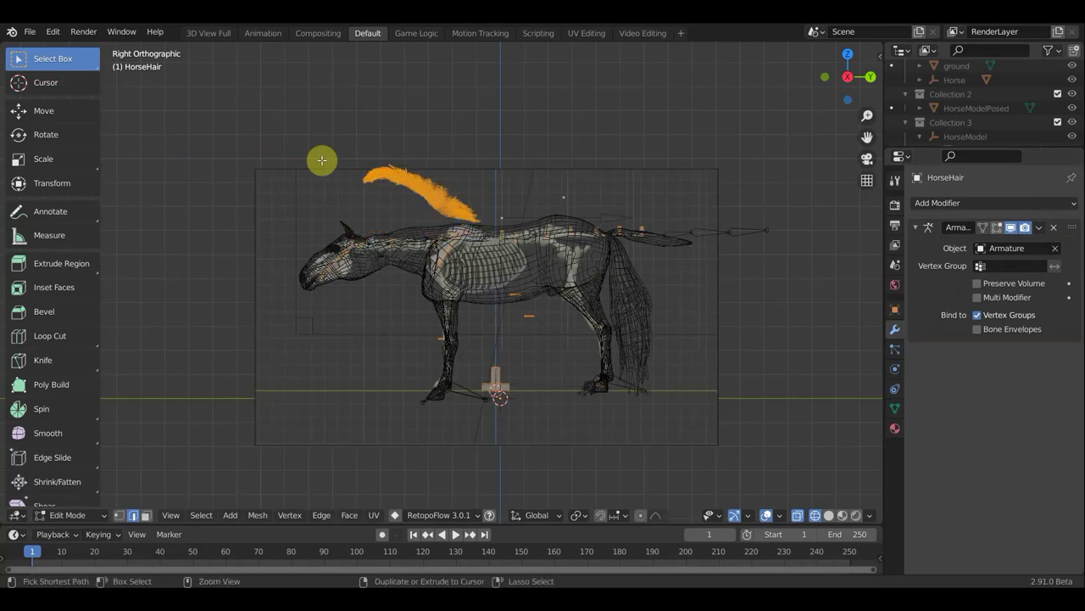
key("ctrl+z")
key("ctrl+z")
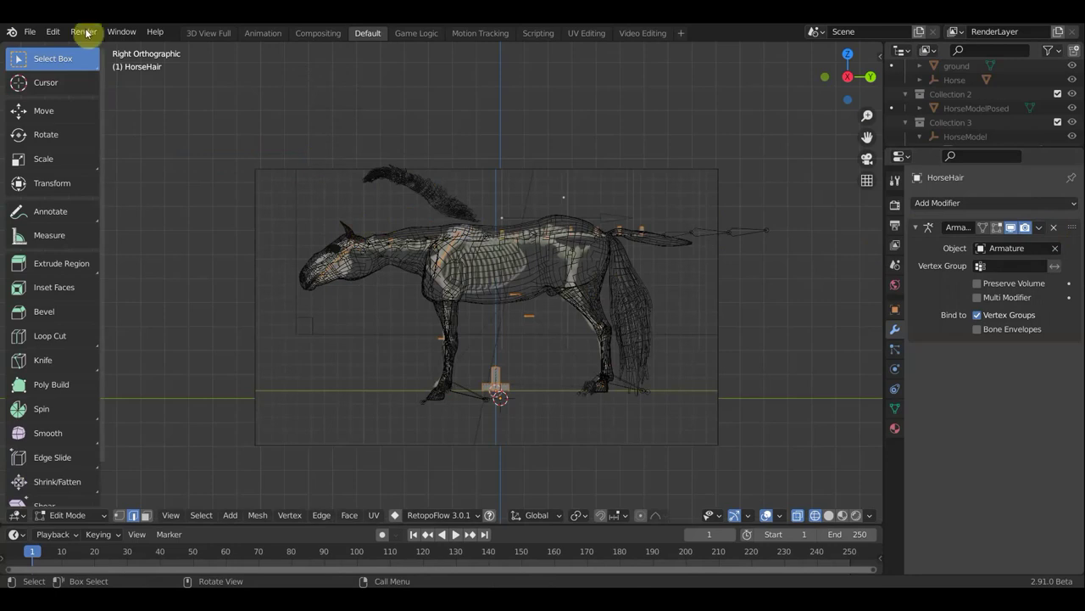
left_click(83, 516)
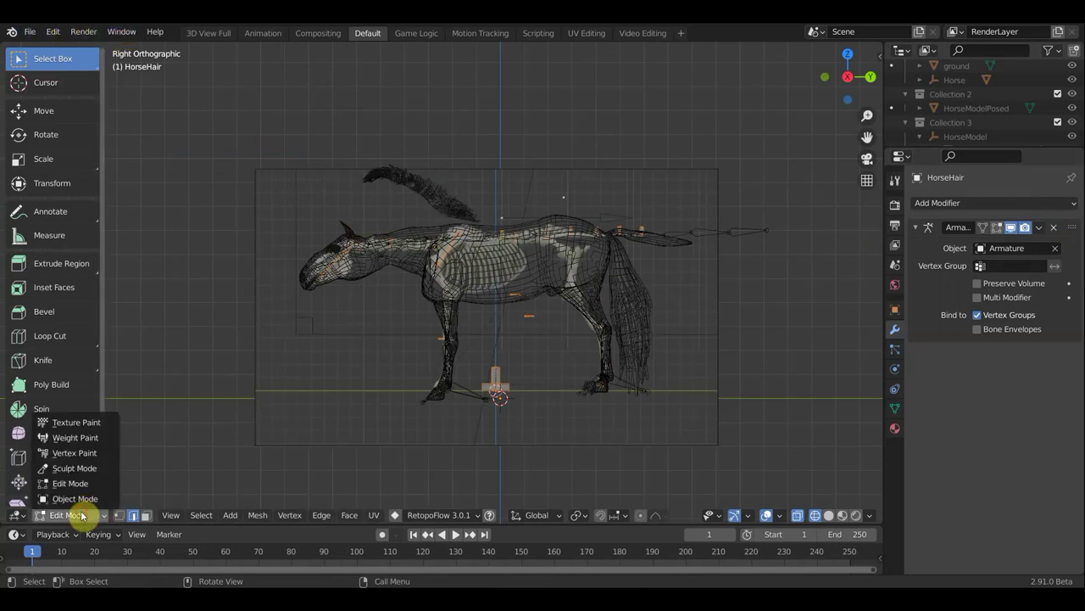
Return HorseHair to Object Mode and zoom the viewport in and out
left_click(80, 499)
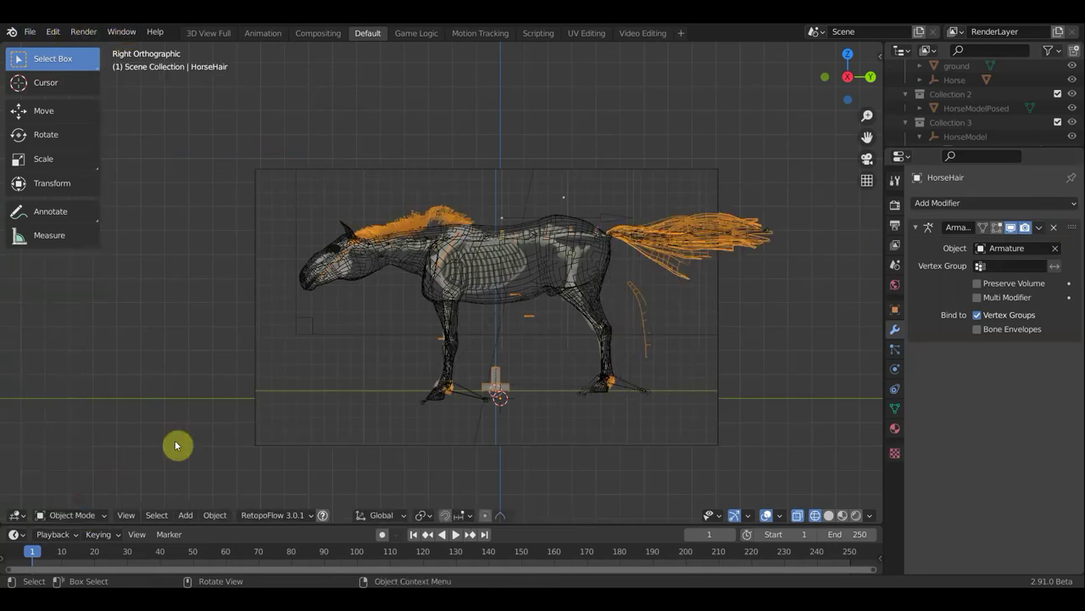
scroll(462, 237, "up", 4)
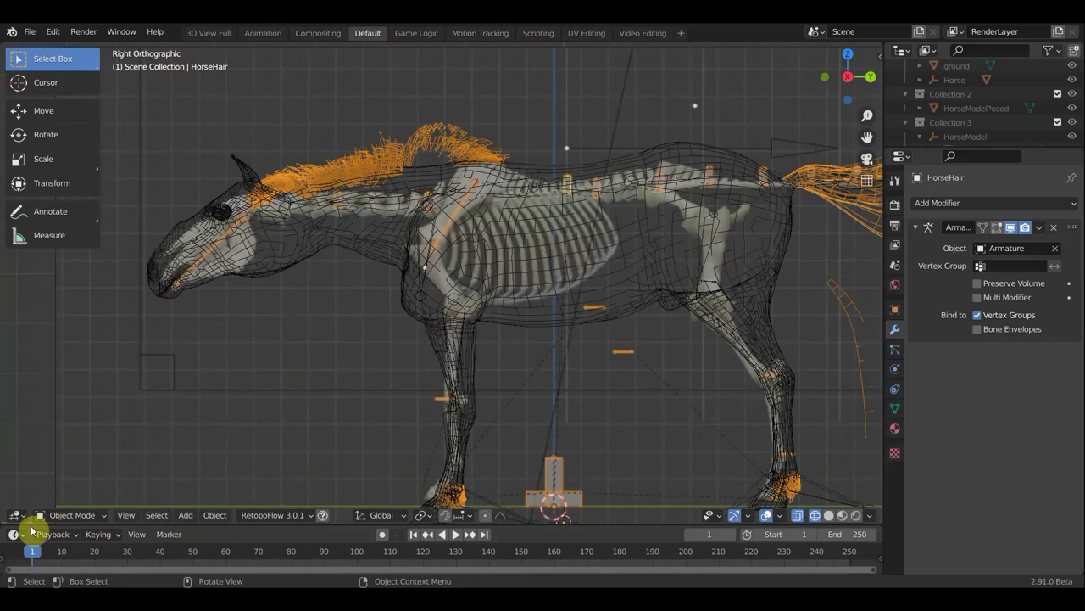
scroll(113, 452, "down", 1)
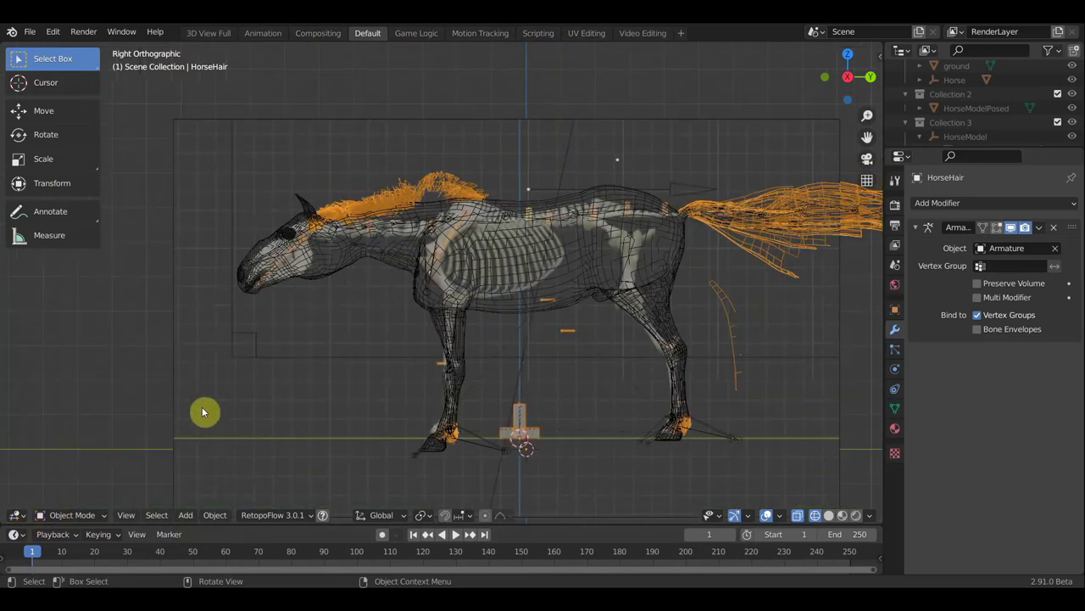
scroll(285, 392, "down", 1)
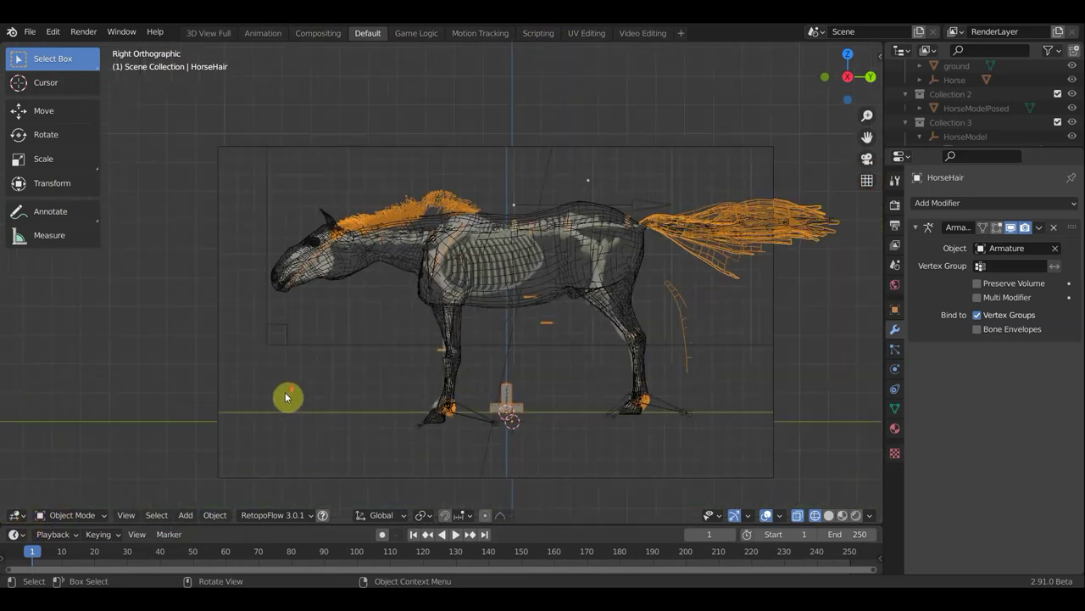
Select HorseHair and box-select the reference image frame alongside it, then view the editor types list
left_click(692, 355)
left_click(689, 351)
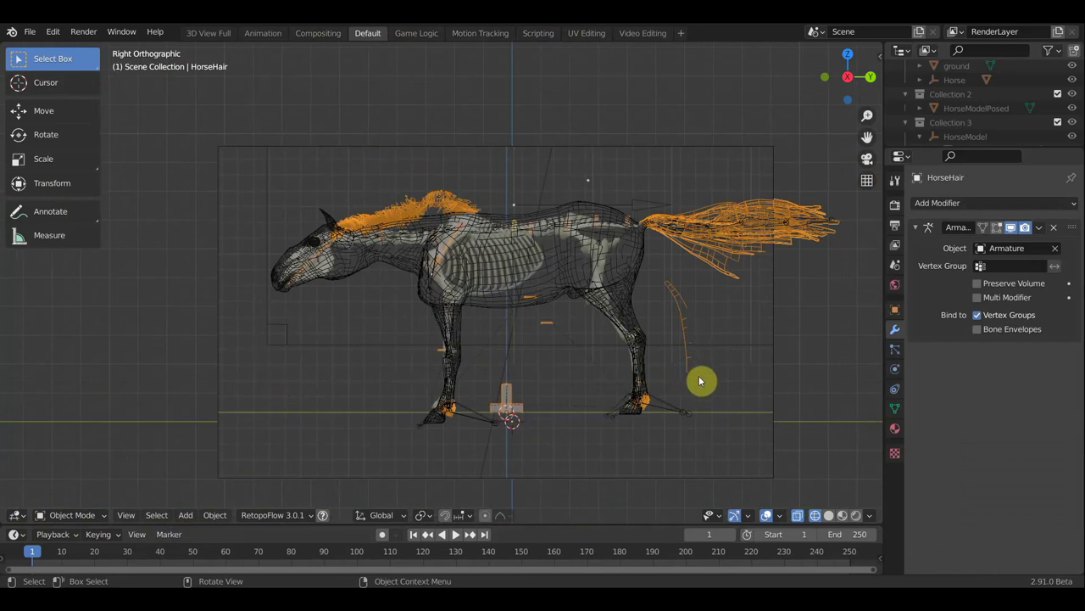
left_click_drag(706, 385, 672, 295, "shift")
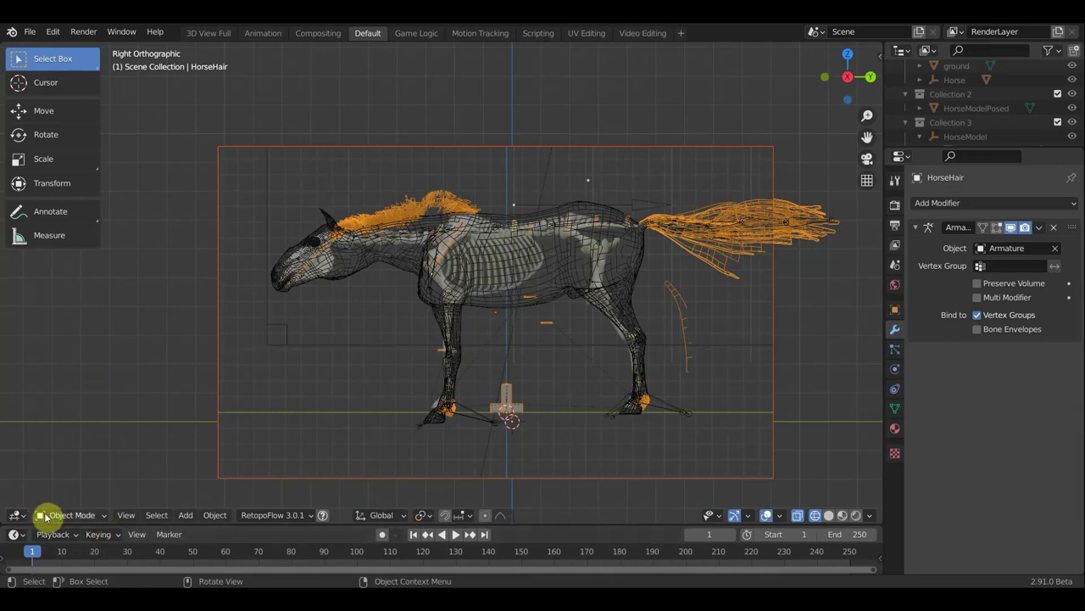
left_click(26, 517)
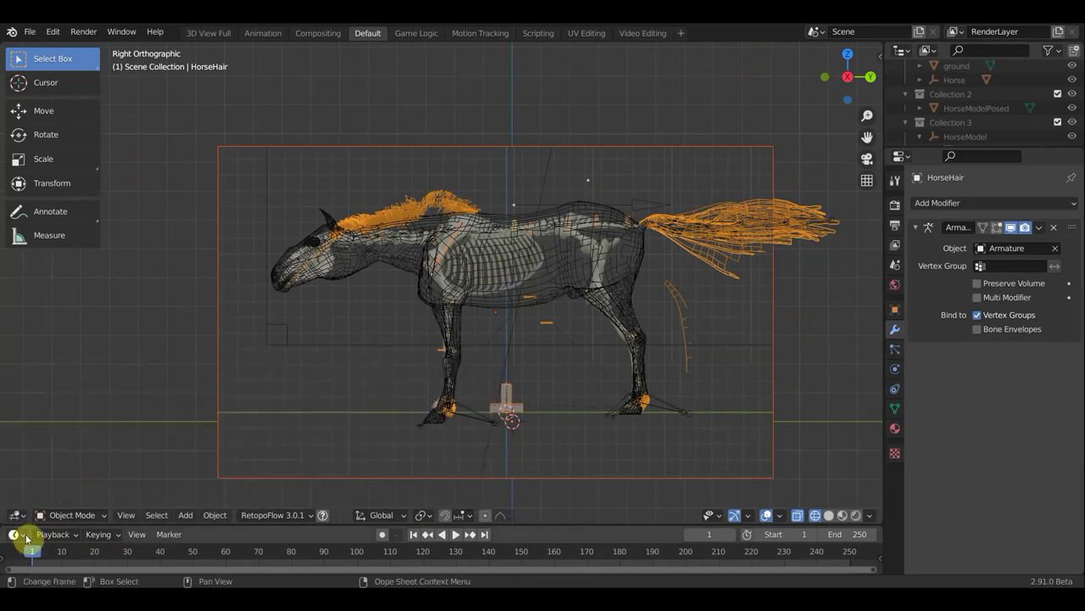
left_click(15, 535)
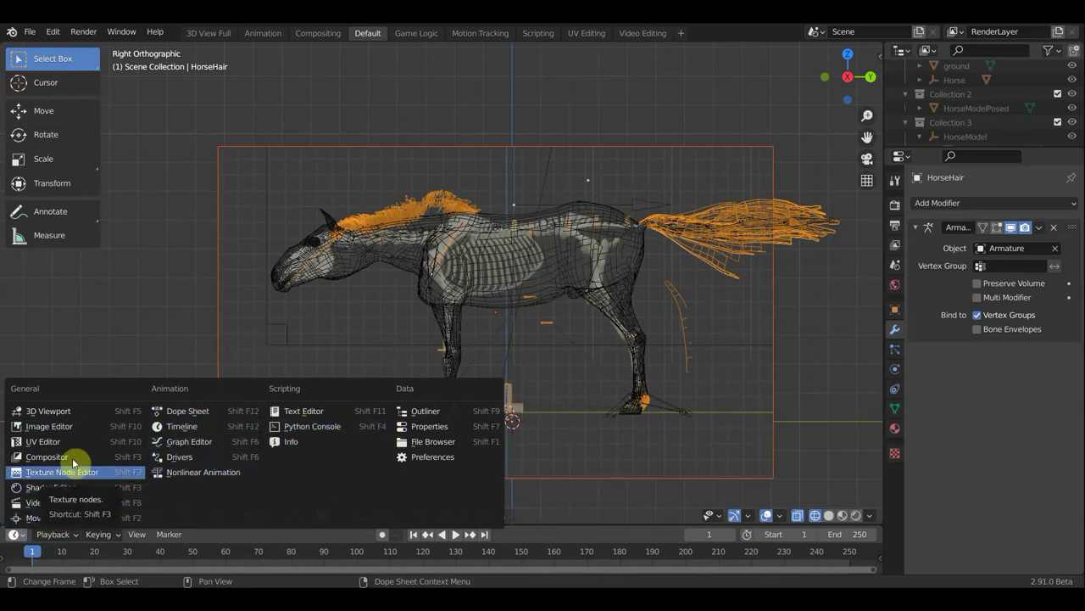
Switch to Solid shading, delete the reference image frame, and select HorseHair
left_click(408, 255)
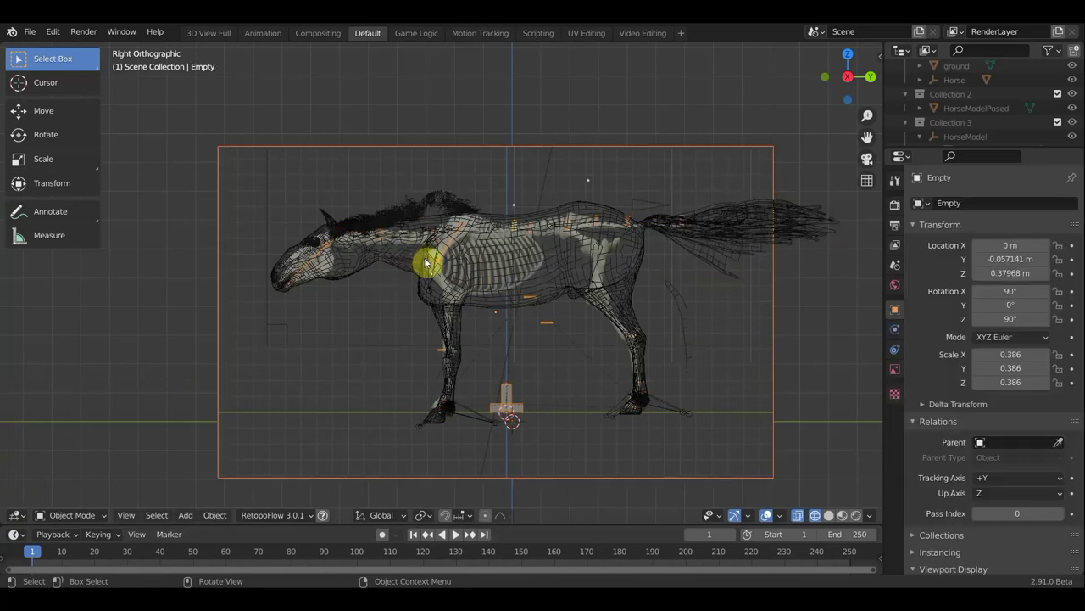
left_click(574, 275)
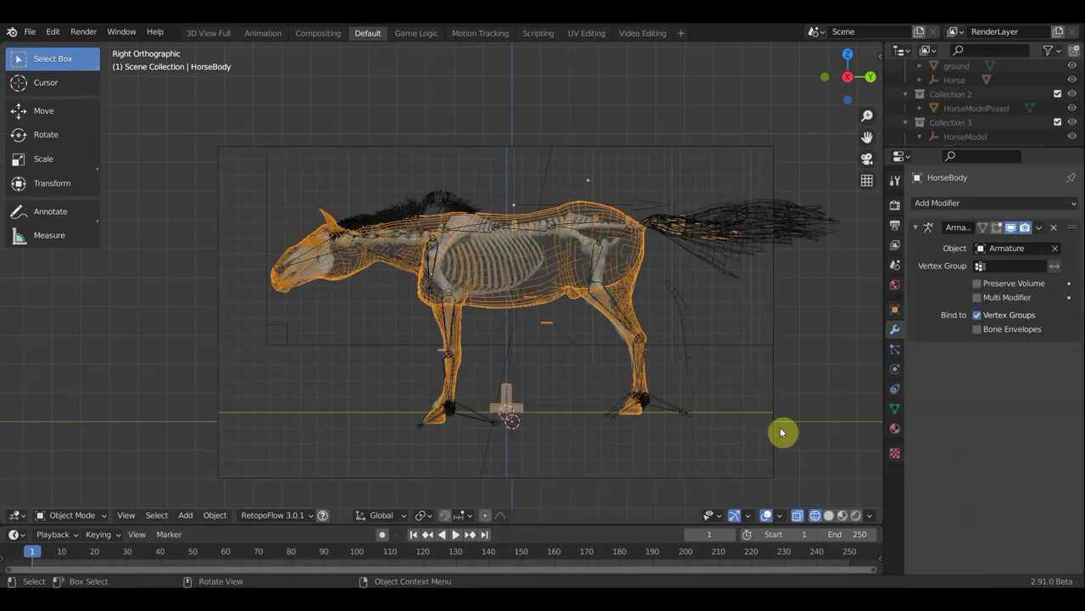
left_click(829, 517)
left_click(494, 265)
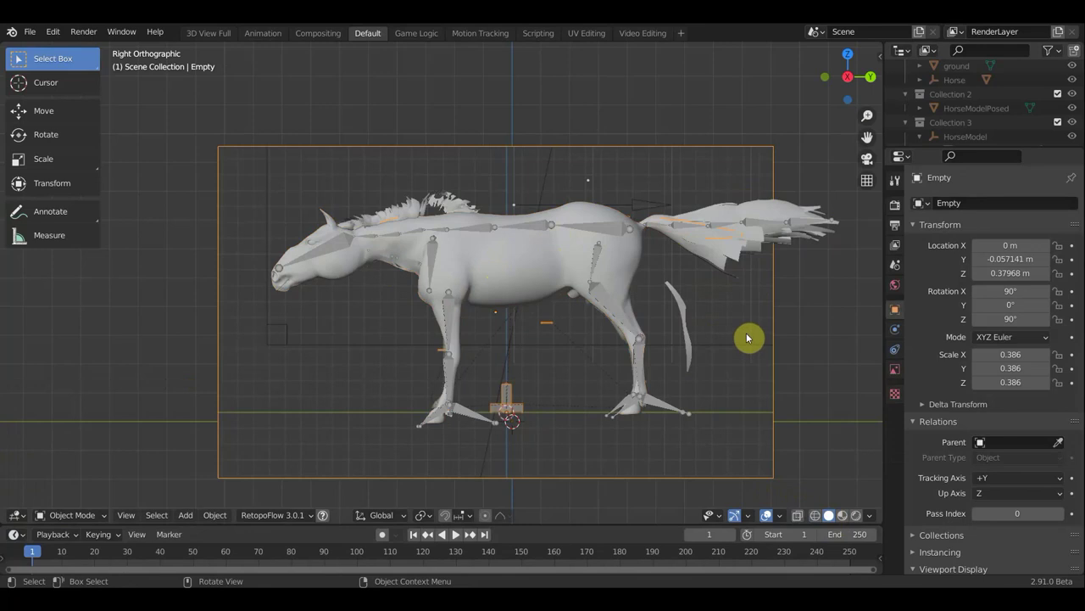
key("Delete")
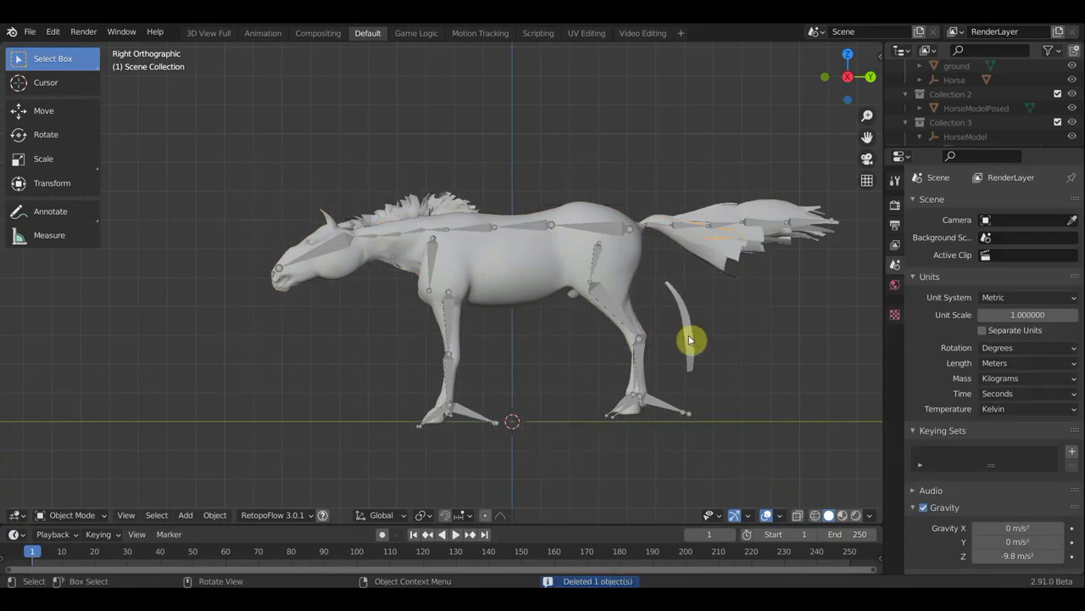
left_click(687, 341)
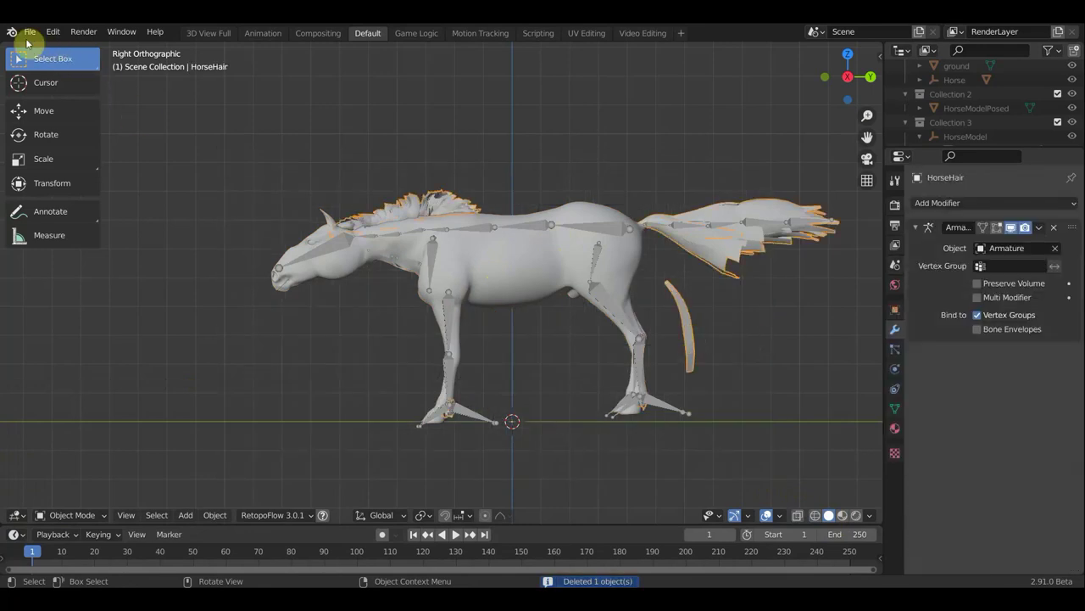
Browse the File menu and the editor type list without changing anything
left_click(29, 34)
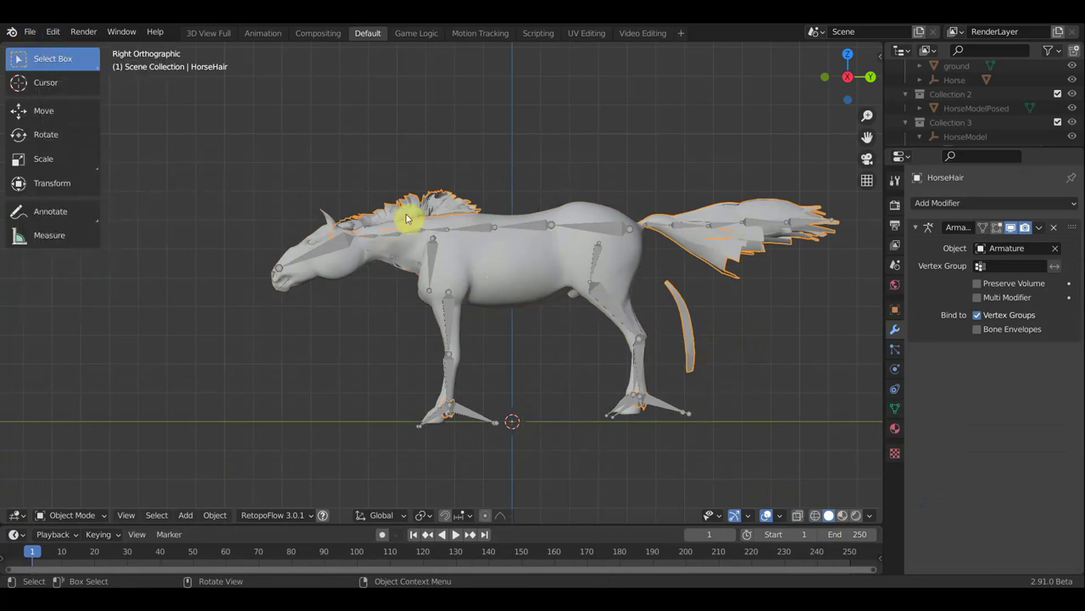
scroll(440, 218, "up", 4)
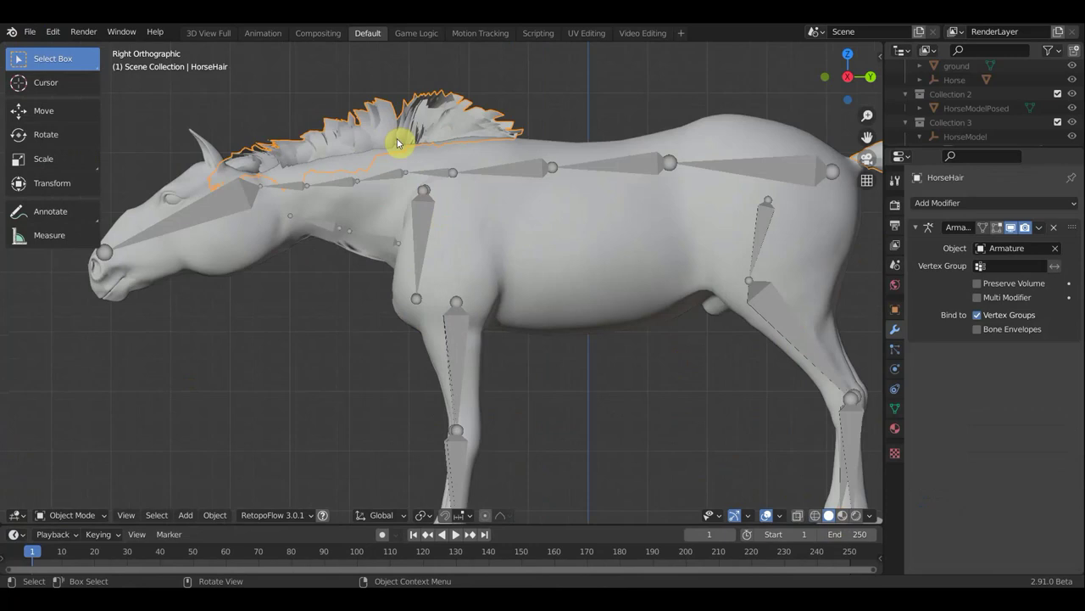
scroll(471, 187, "down", 3)
scroll(715, 326, "down", 1)
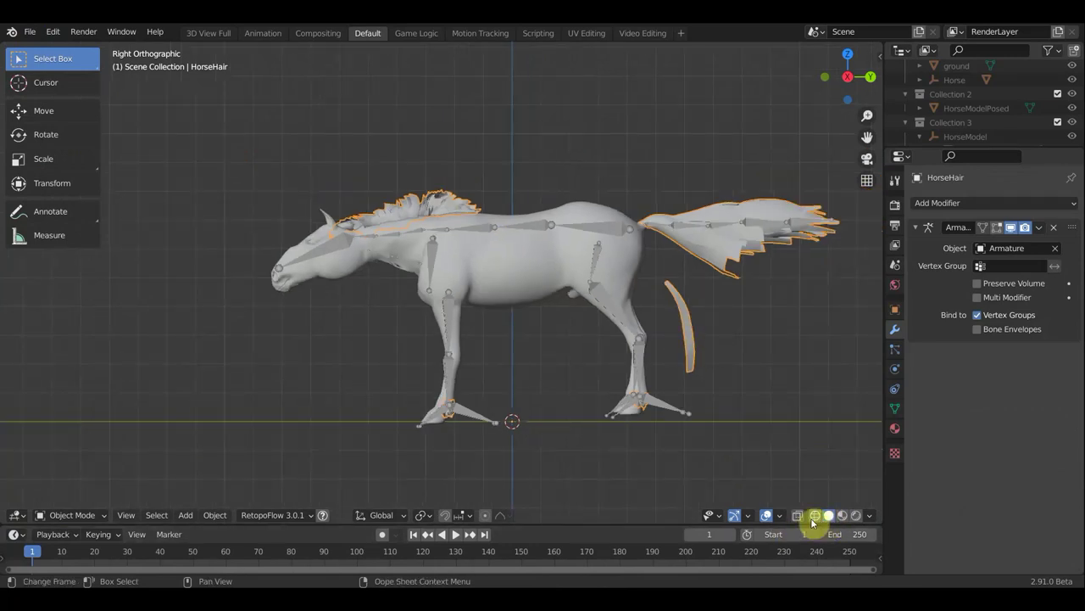
left_click(17, 515)
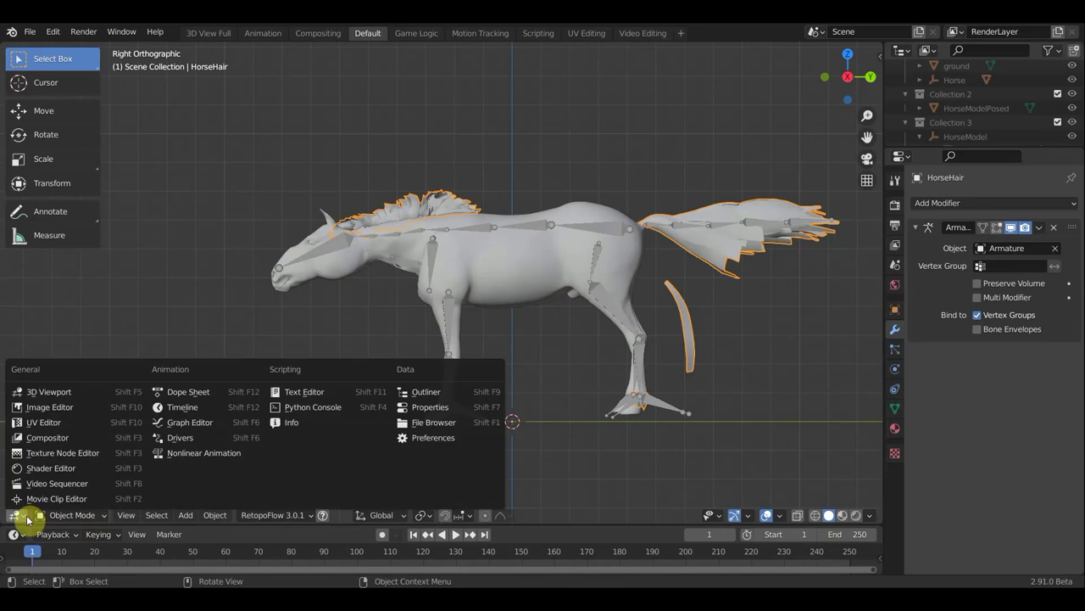
left_click(27, 519)
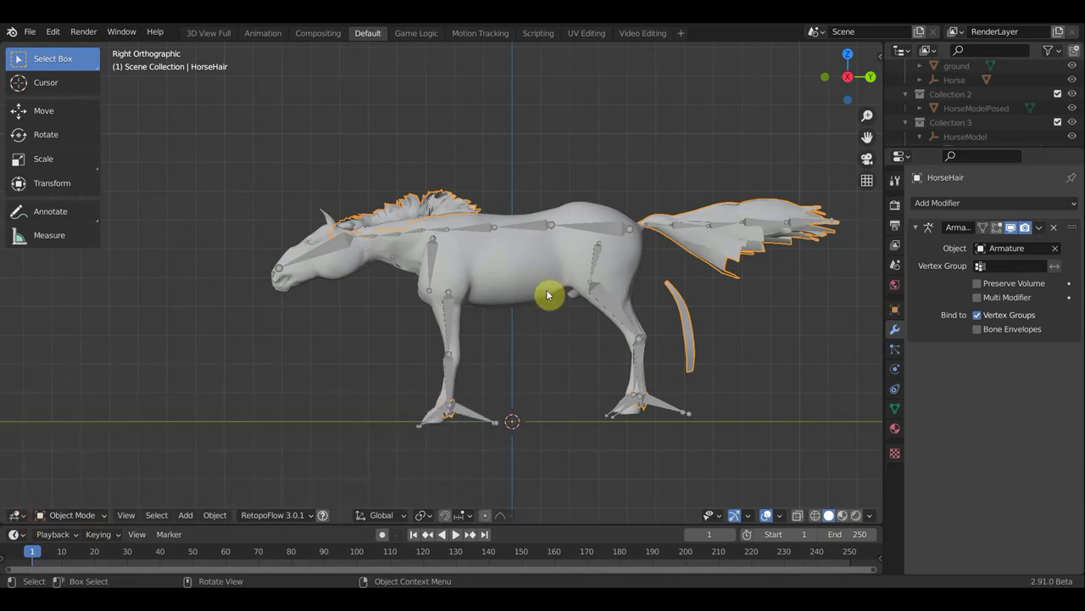
Toggle HorseHair into Edit Mode and back to Object Mode
left_click(104, 519)
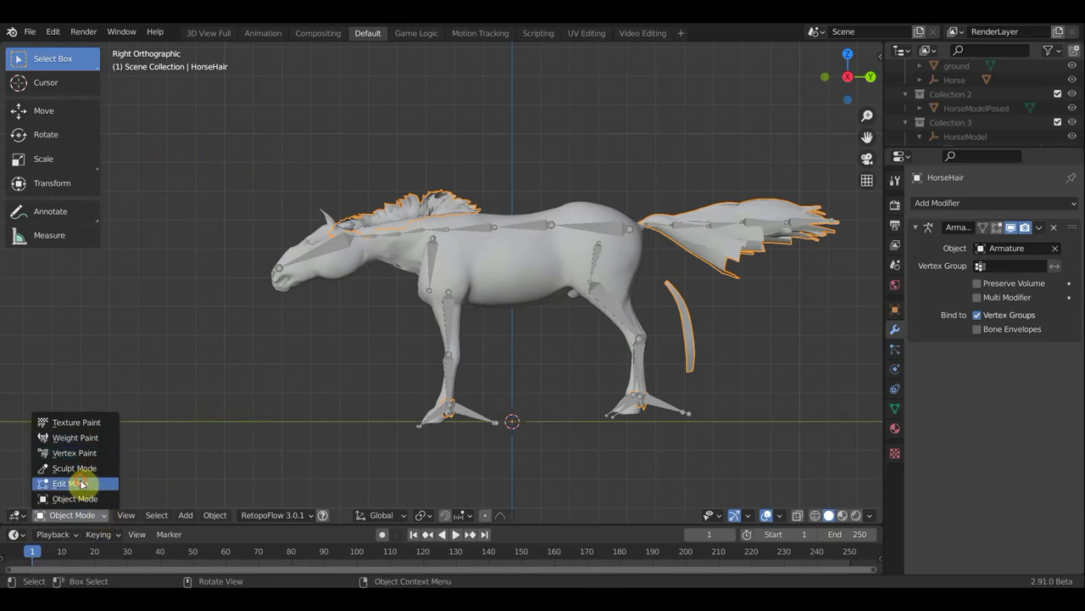
left_click(78, 484)
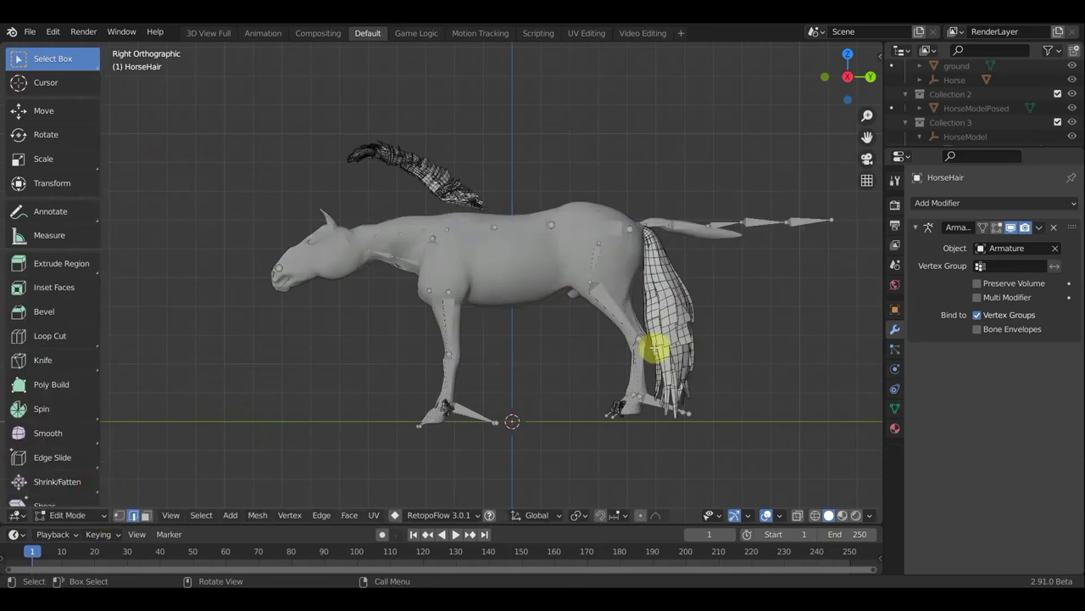
left_click(91, 516)
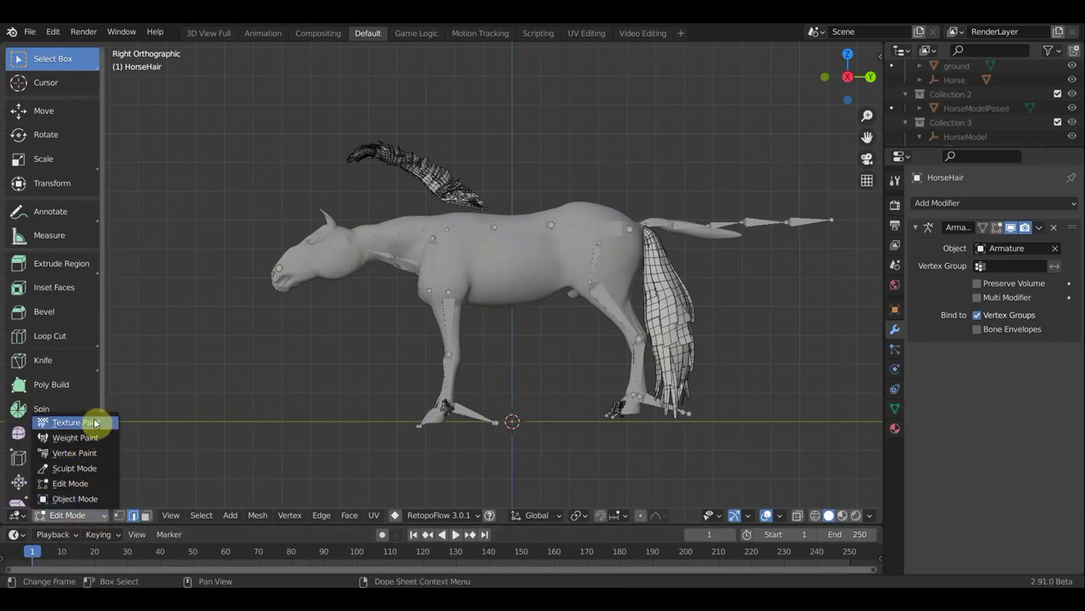
left_click(82, 500)
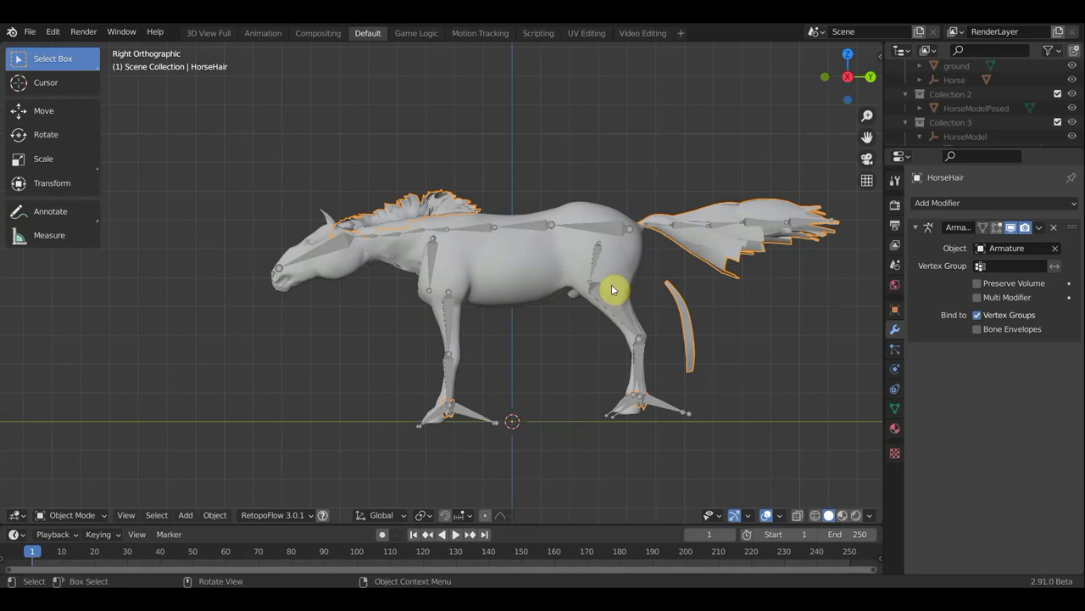
Apply the Armature modifiers on HorseHair and HorseBody, then delete the armature
left_click(1039, 228)
left_click(983, 246)
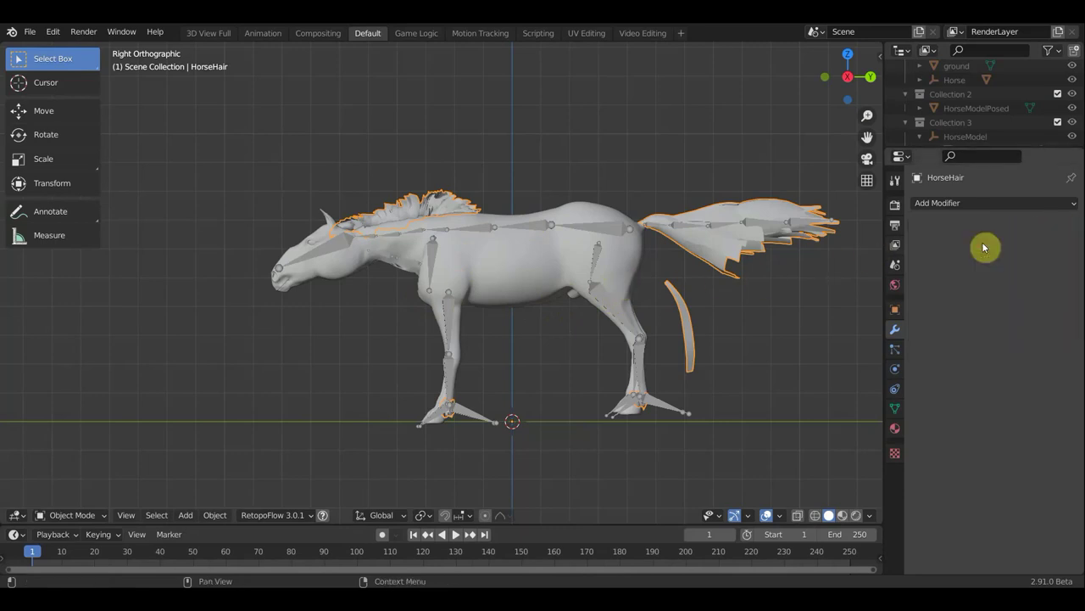
left_click(531, 276)
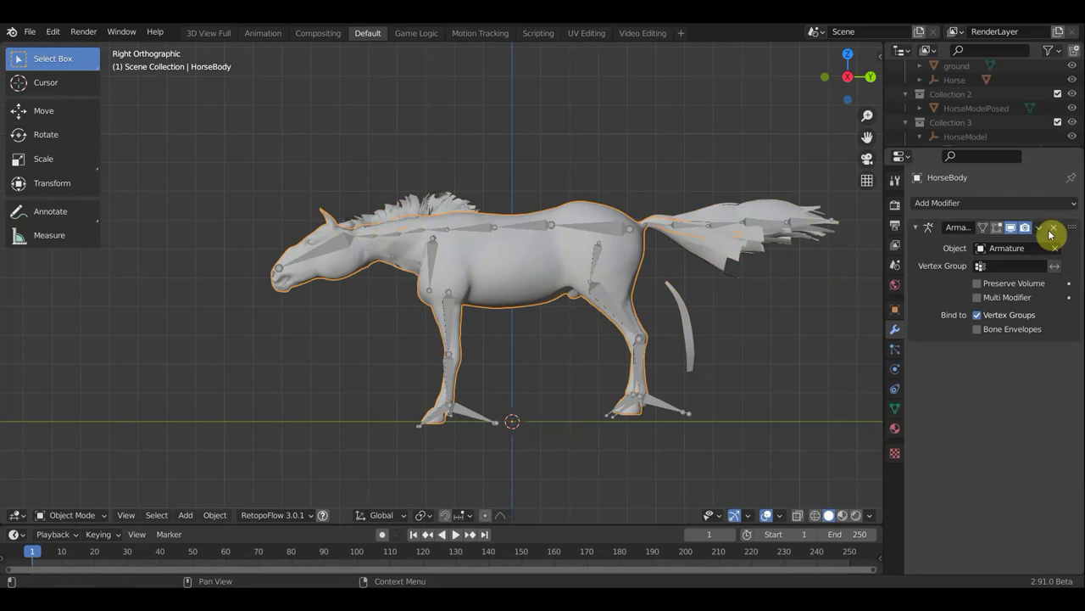
left_click(1040, 228)
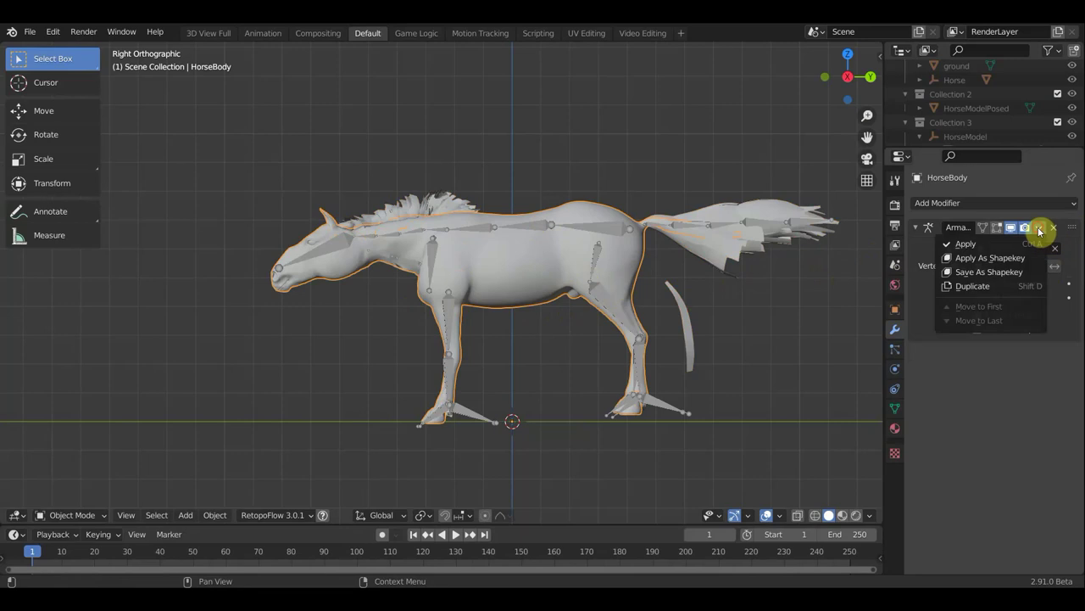
left_click(970, 247)
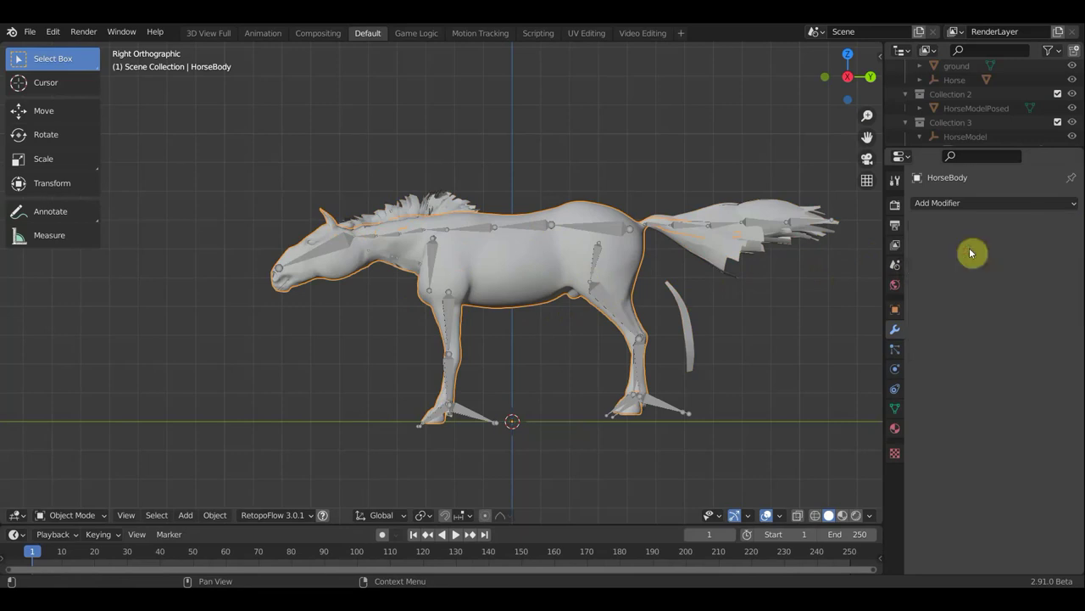
left_click(574, 232)
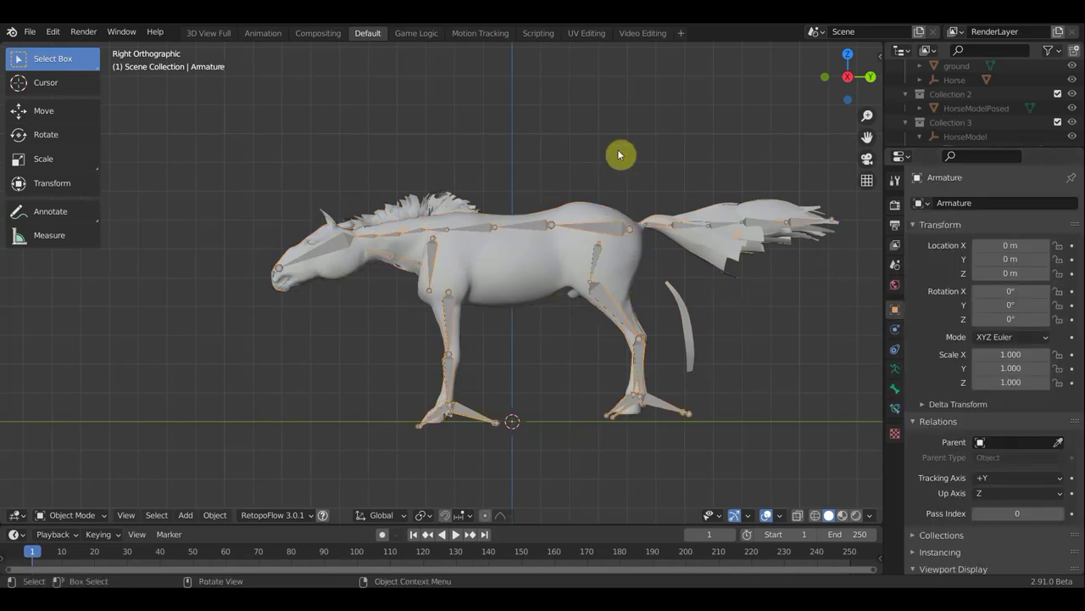
key("Delete")
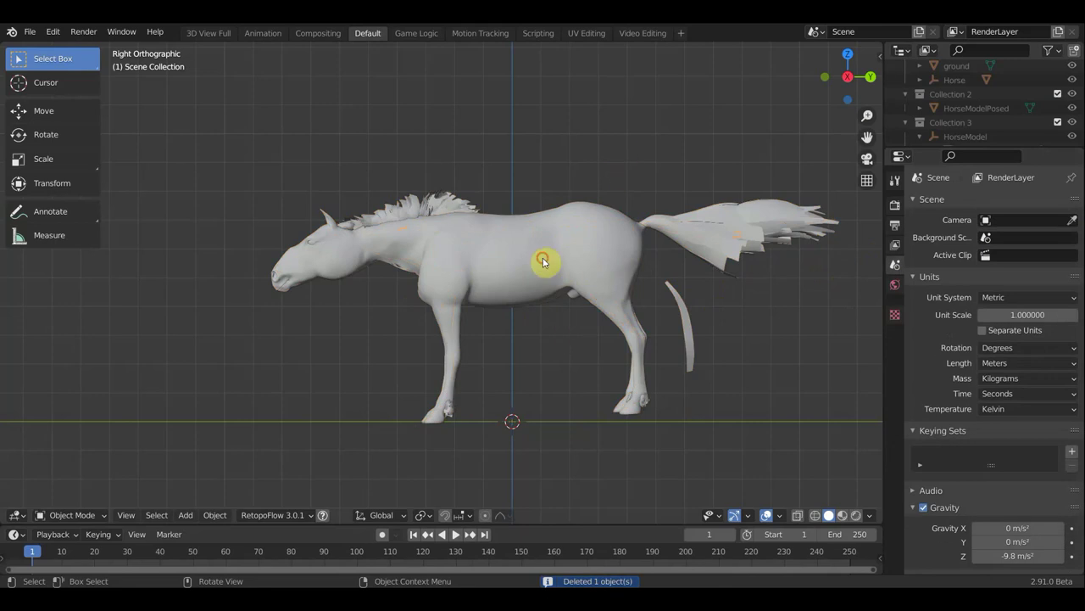
Select HorseHair and switch it into Edit Mode
left_click(545, 261)
left_click(703, 261)
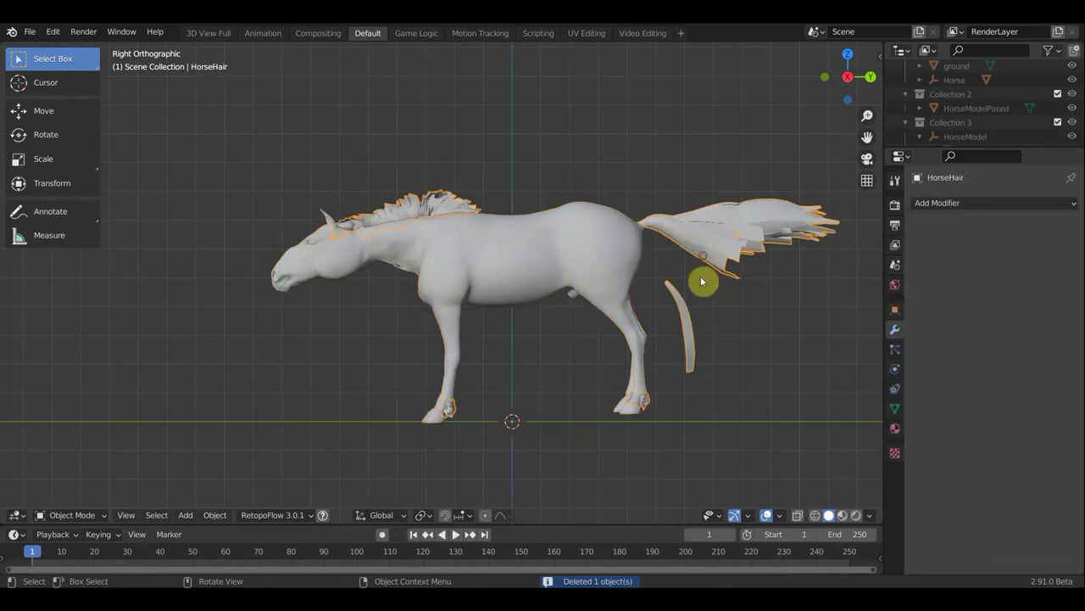
left_click(74, 515)
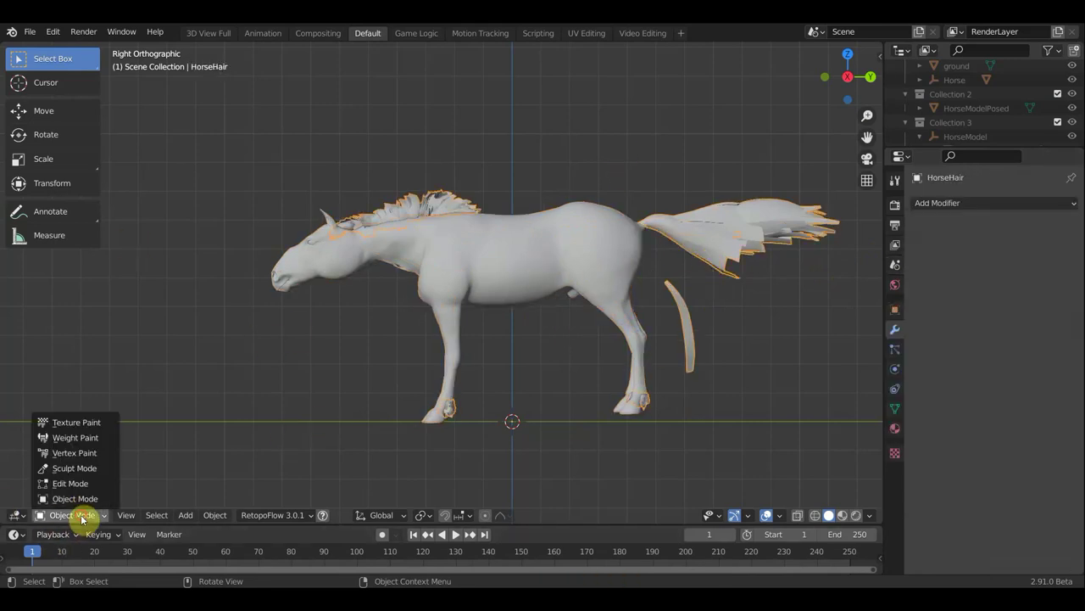
left_click(107, 482)
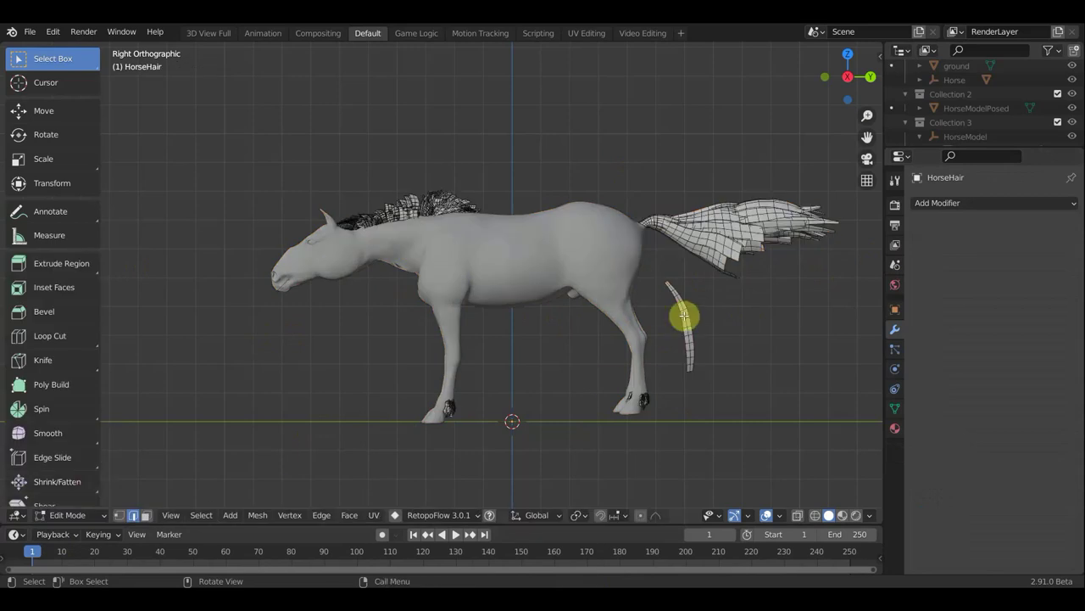
In wireframe, circle-select the stray strand below the tail, delete its vertices, and return to Object Mode
left_click(815, 514)
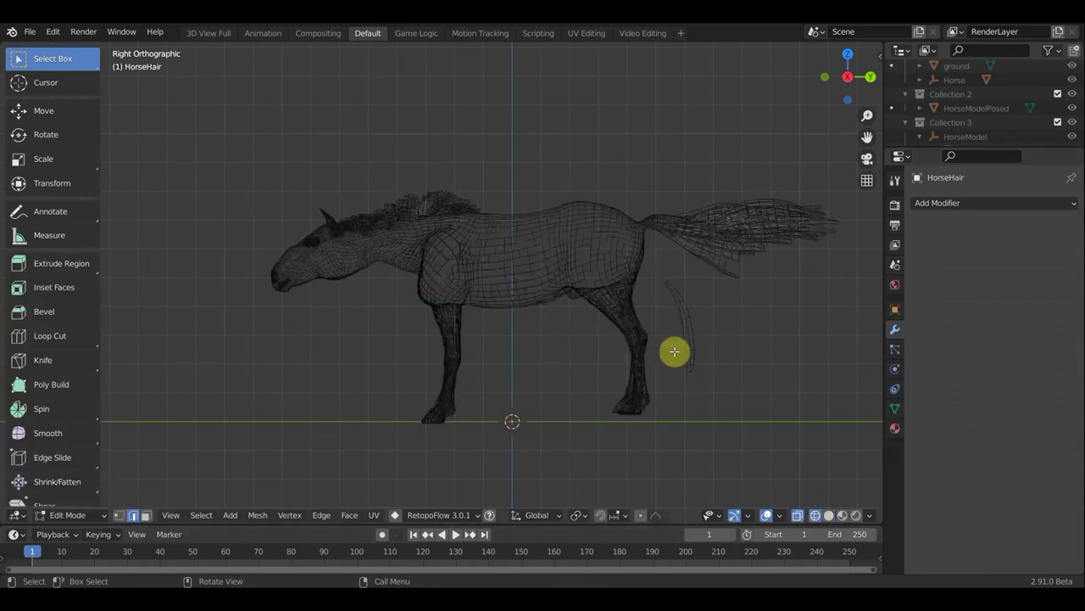
key("c")
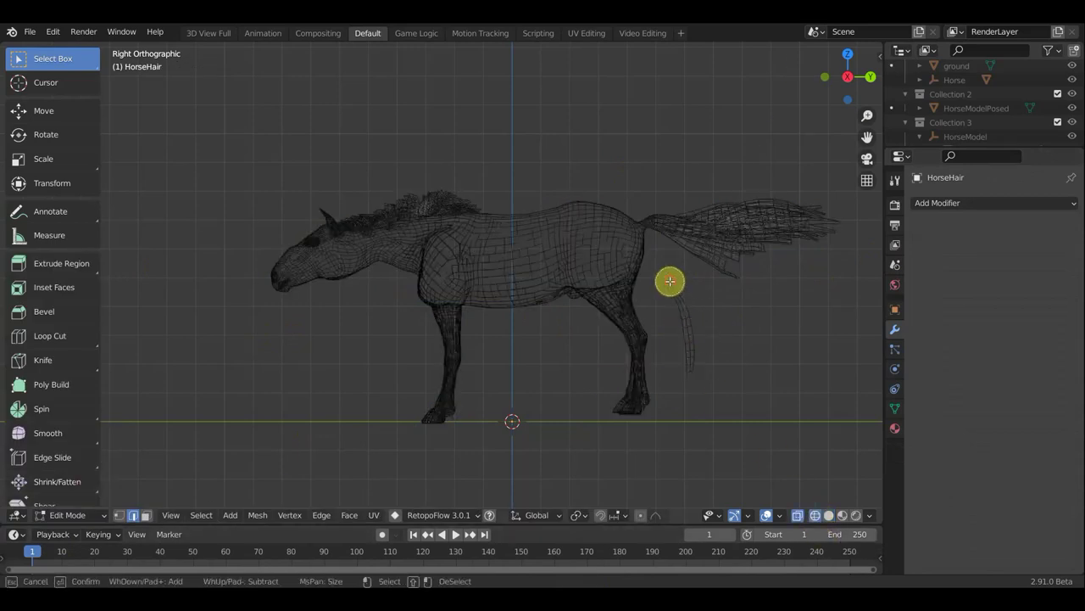
left_click_drag(670, 281, 696, 385)
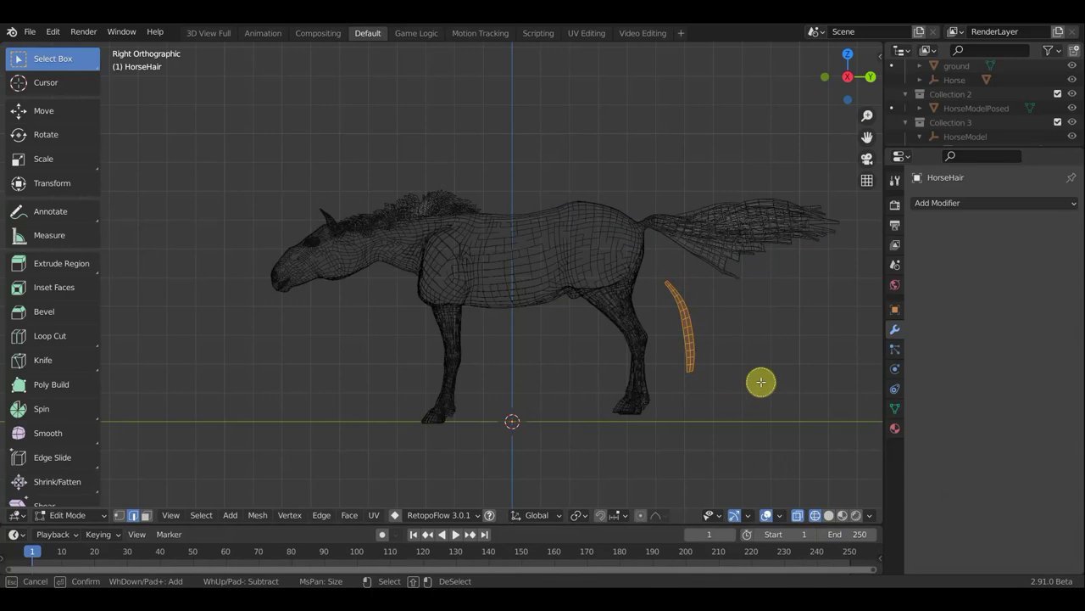
key("Escape")
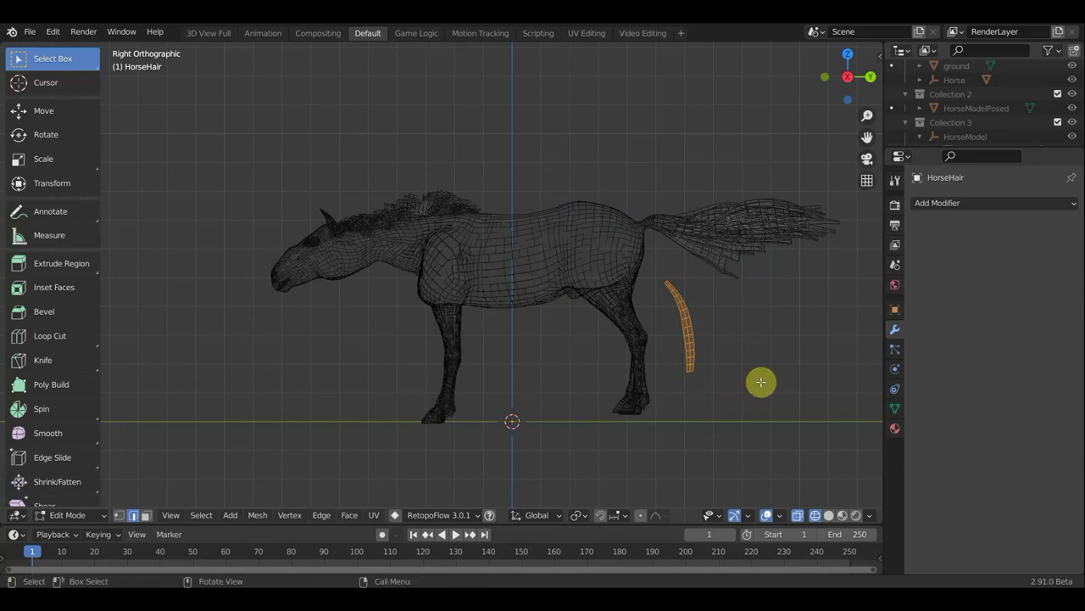
key("x")
left_click(761, 383)
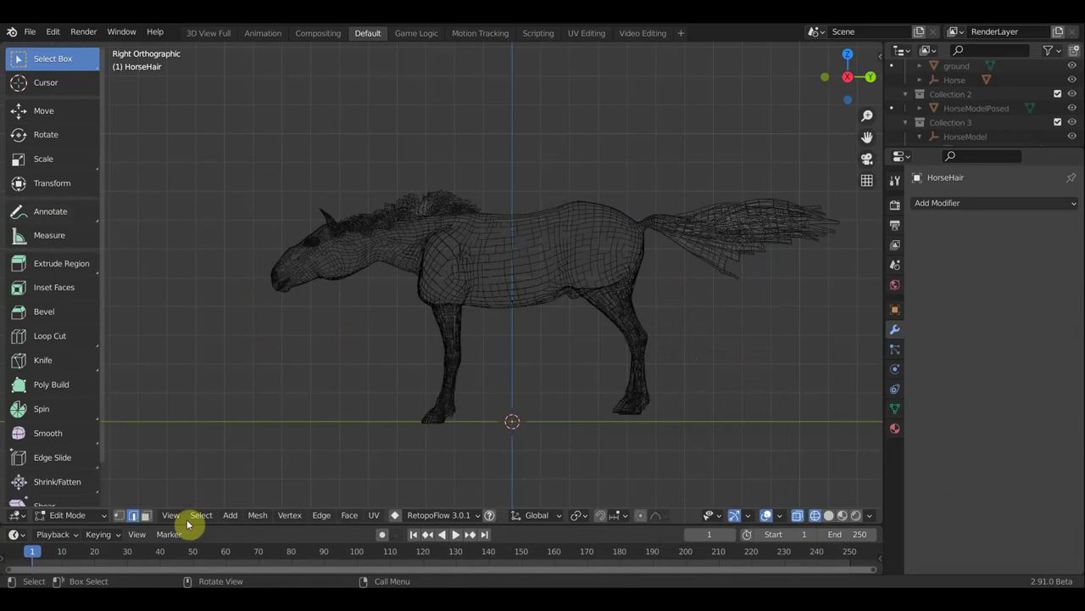
left_click(80, 516)
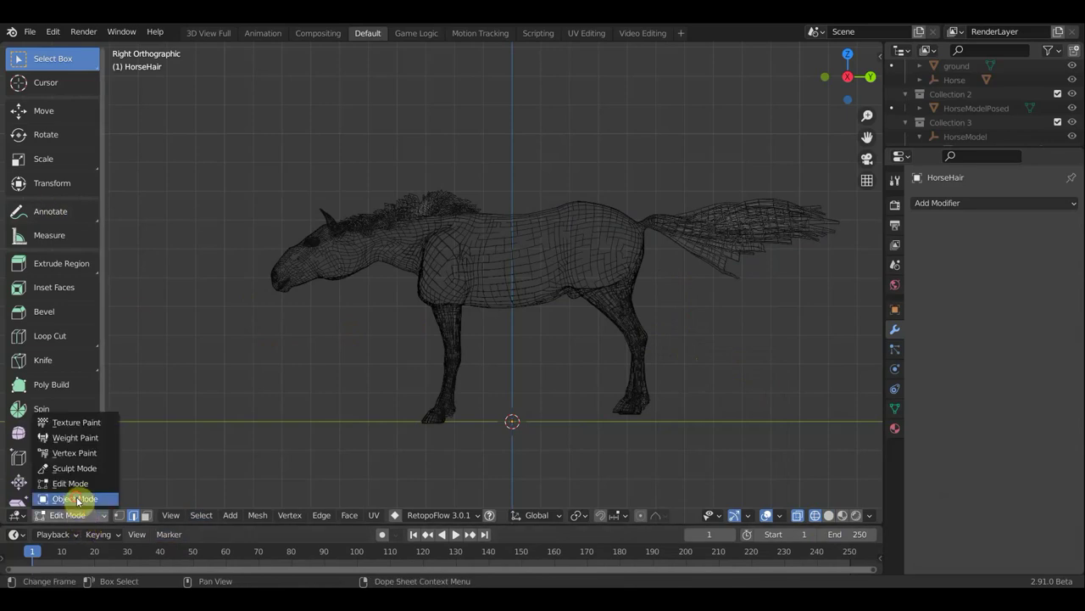
left_click(77, 499)
Switch the viewport back to Solid shading to view the horse
left_click(830, 515)
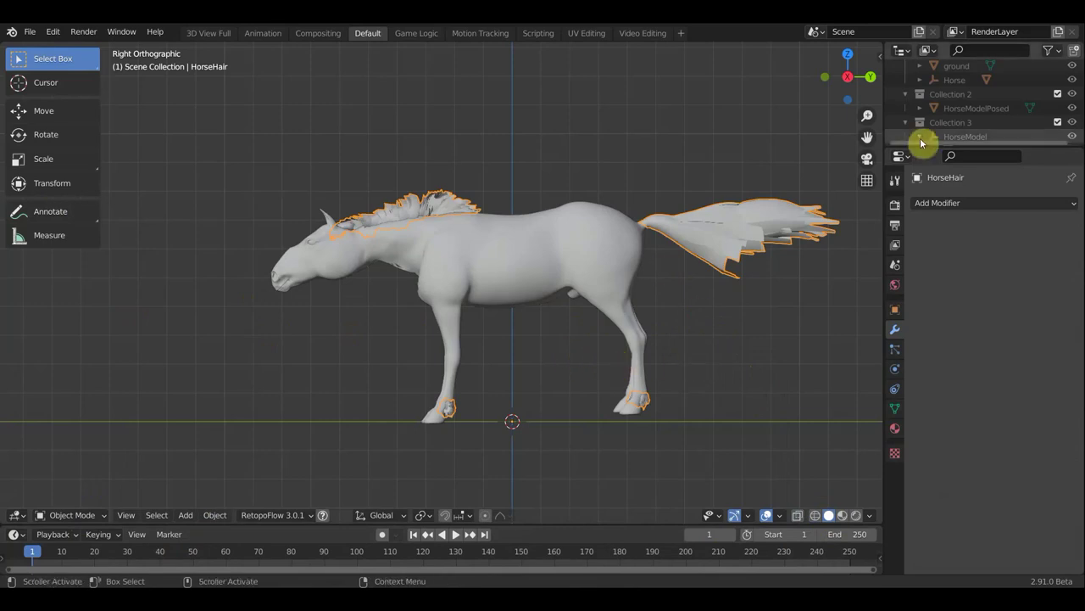
scroll(1060, 92, "down", 1)
scroll(1038, 97, "down", 4)
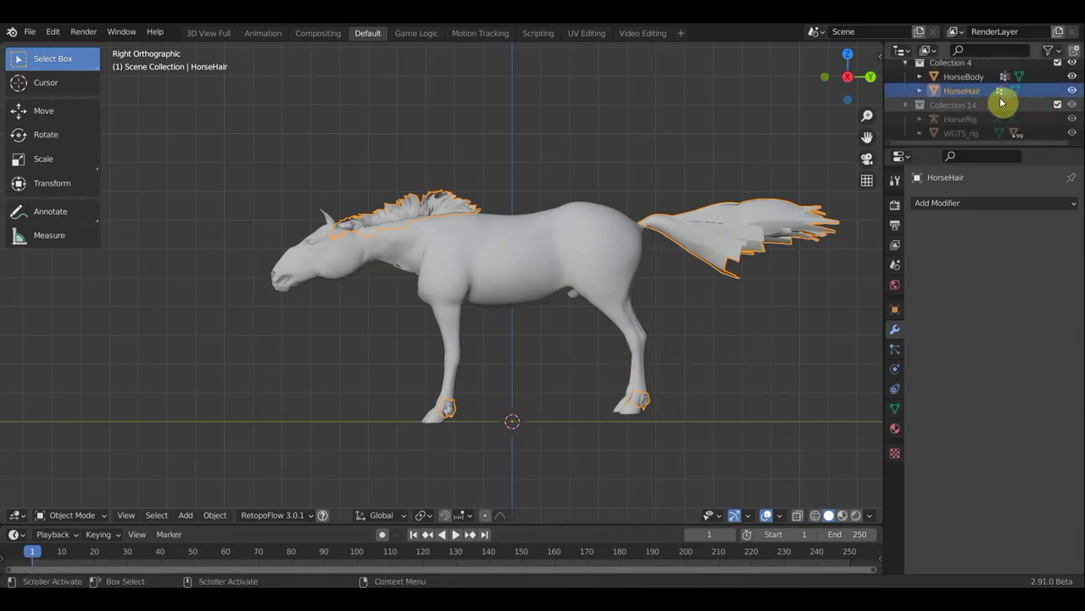
scroll(1001, 102, "up", 3)
scroll(1001, 101, "up", 3)
scroll(1002, 102, "up", 3)
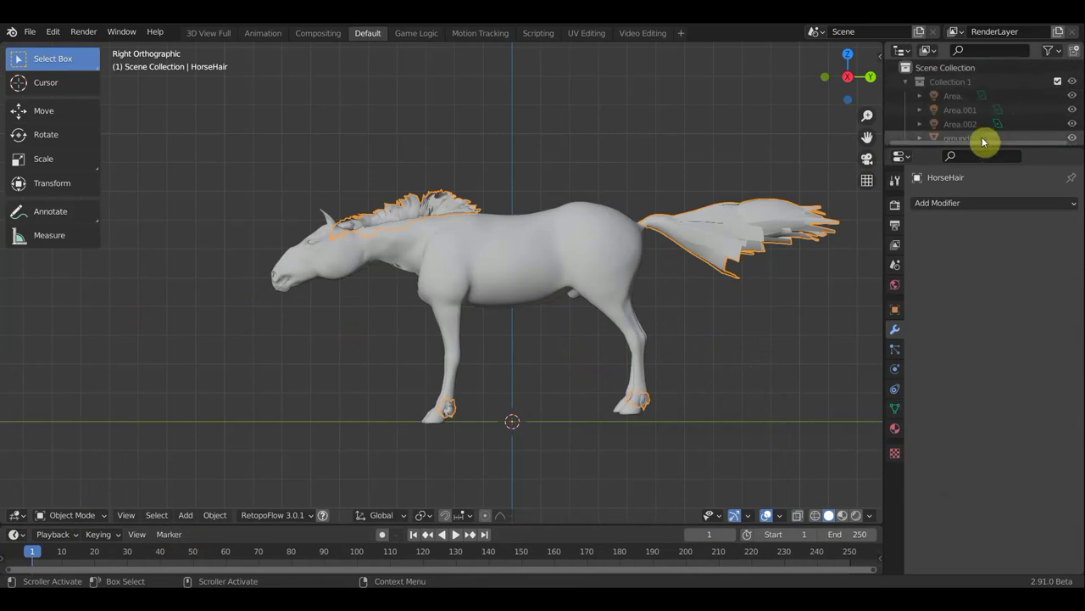
scroll(958, 106, "down", 1)
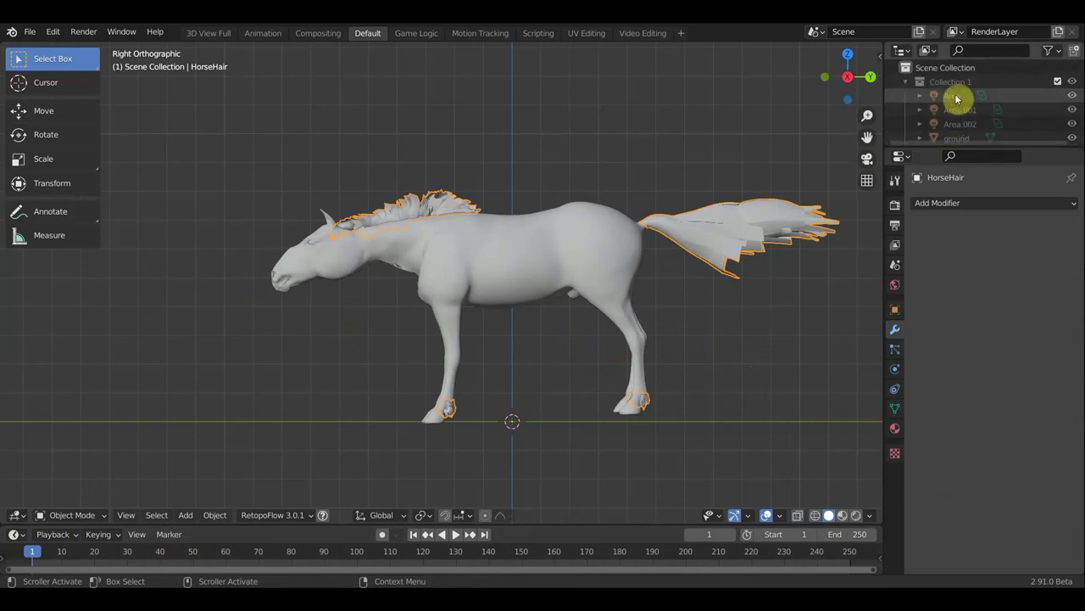
scroll(960, 102, "up", 1)
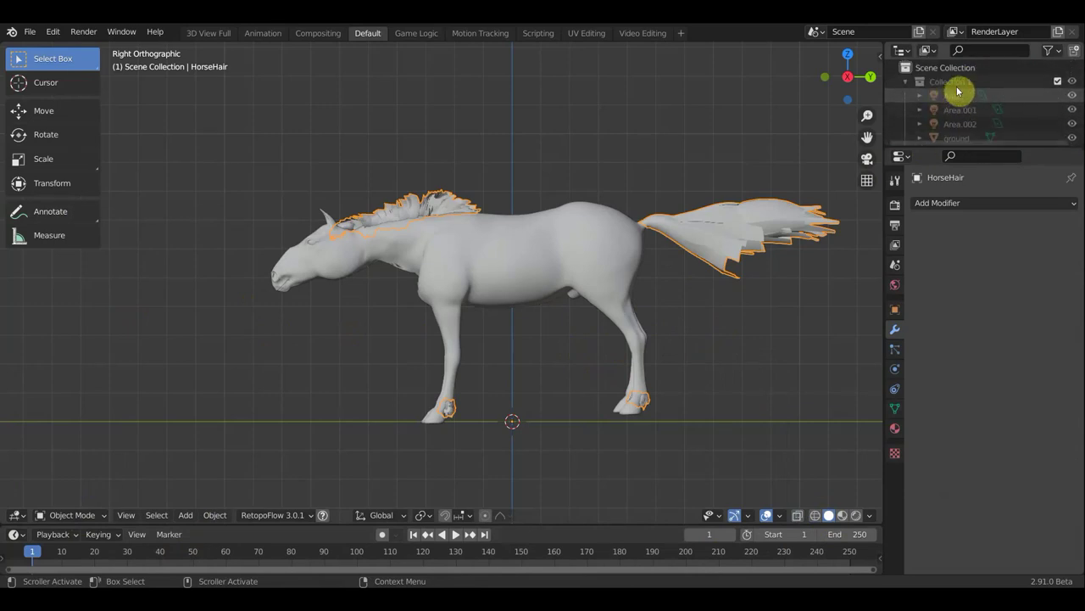
Delete Collection 1 and Collection 2 in the Outliner, then bring up Collection 3's menu
right_click(943, 82)
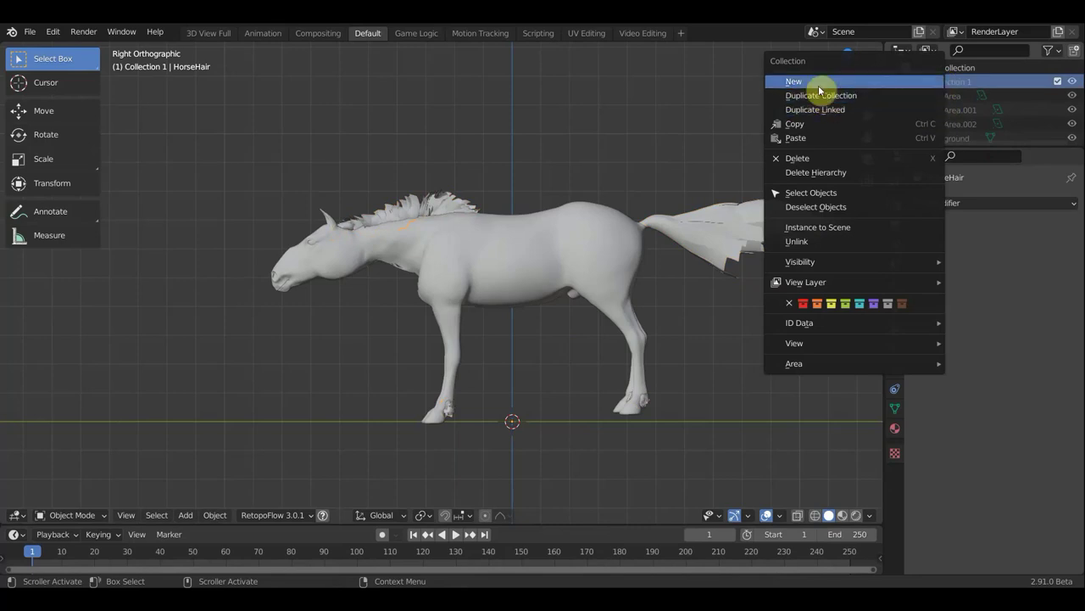
left_click(812, 159)
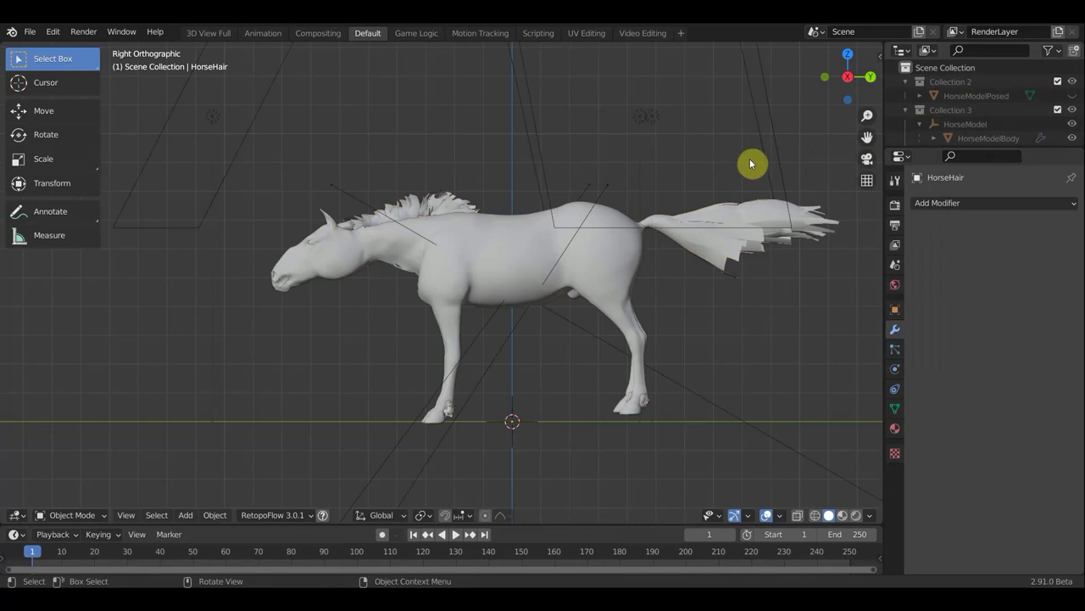
left_click(946, 83)
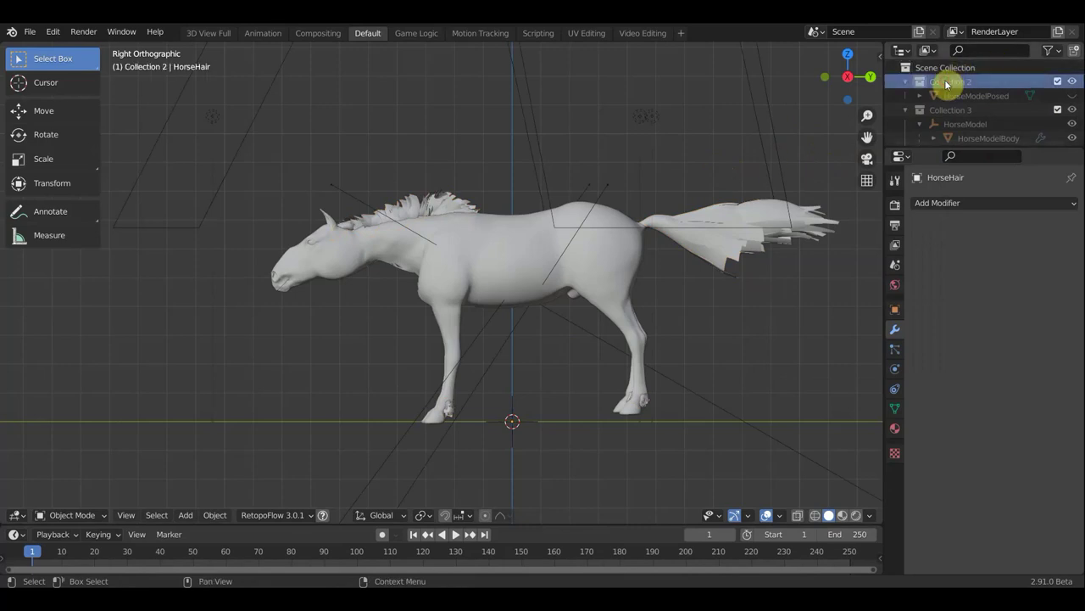
right_click(946, 85)
left_click(852, 137)
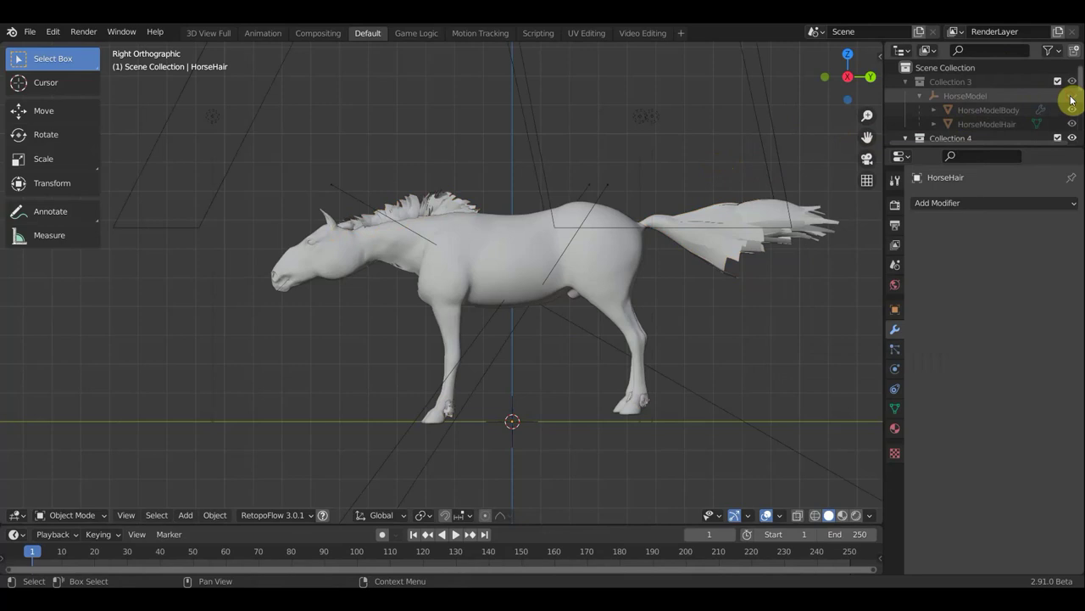
right_click(953, 84)
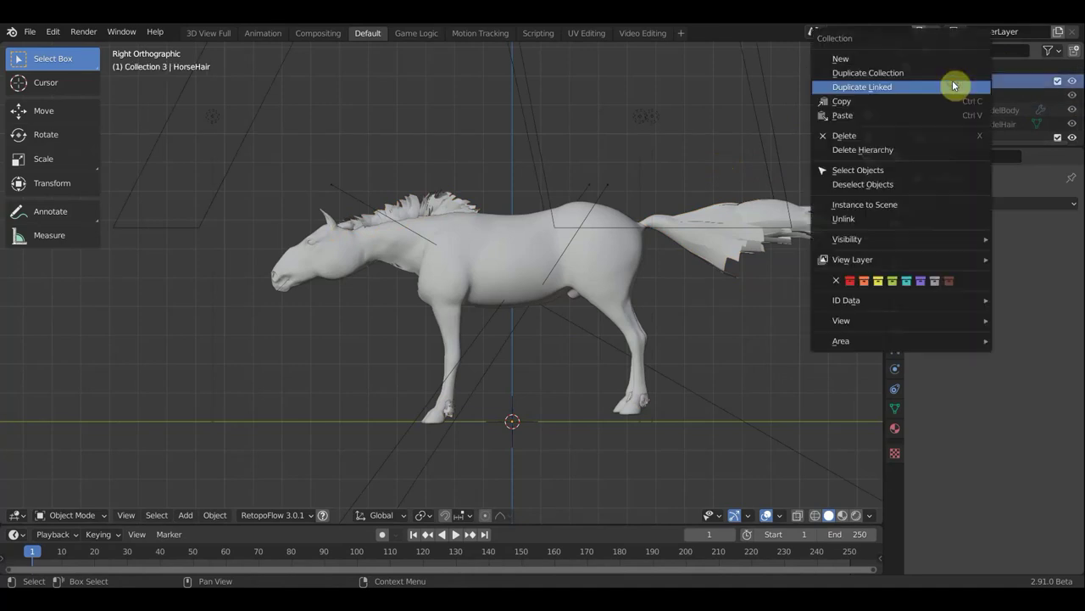
Delete Collection 3, then delete the old HorseModelBody and HorseModelHair meshes
left_click(860, 138)
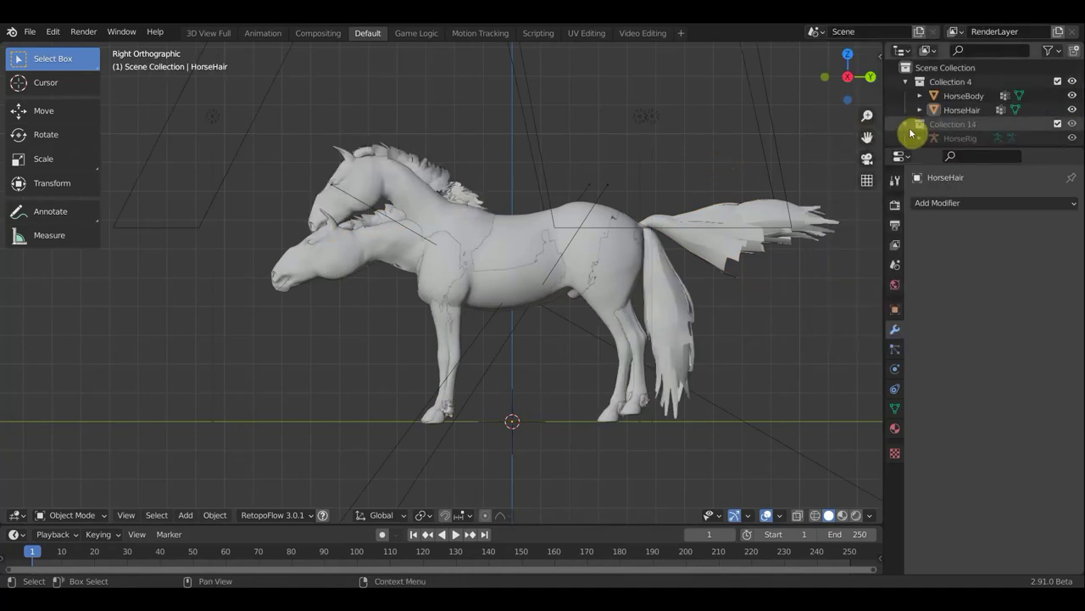
mouse_move(669, 170)
middle_mouse_down()
mouse_move(719, 177)
mouse_move(631, 198)
mouse_move(449, 181)
middle_mouse_up()
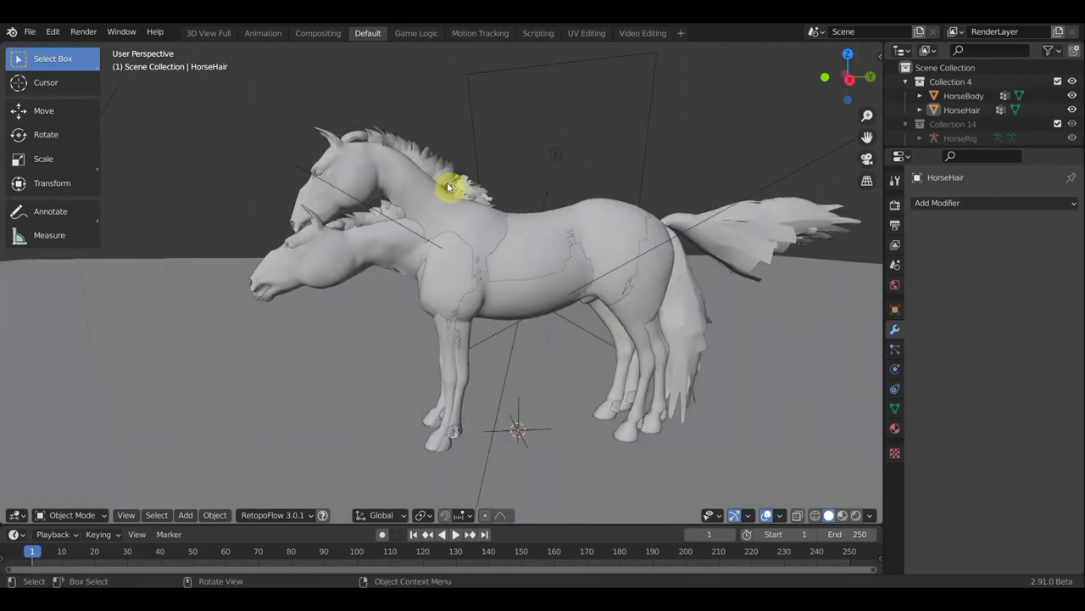
left_click(408, 188)
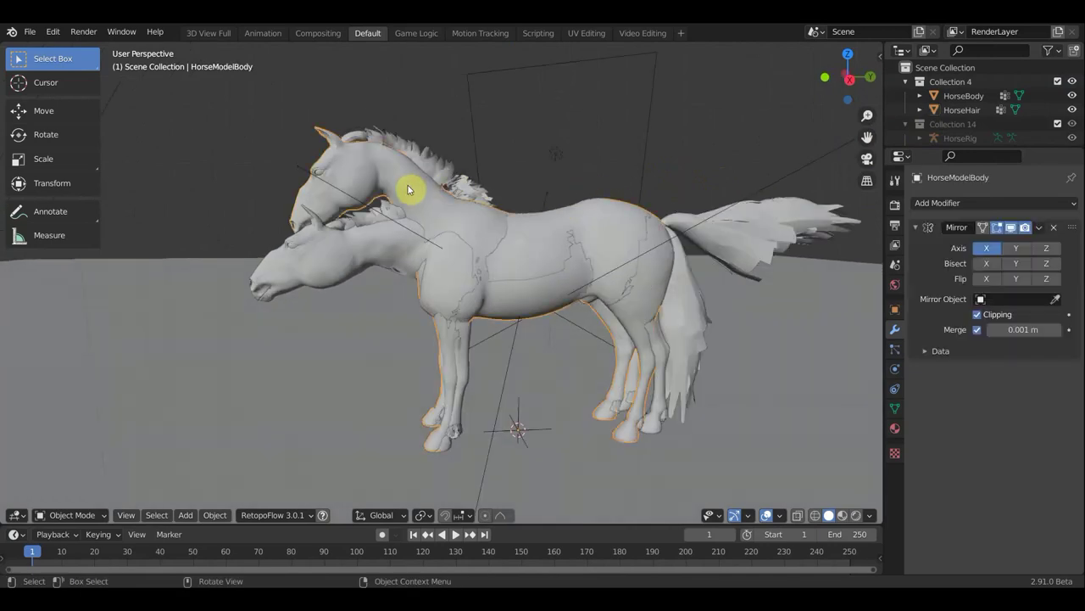
left_click(433, 174, "shift")
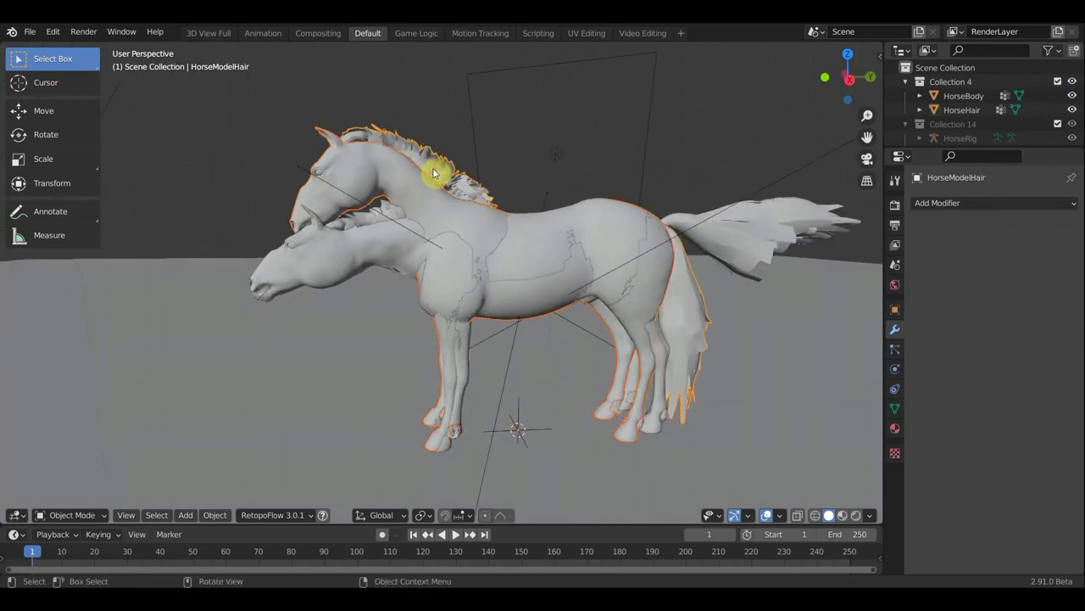
key("Delete")
Select everything except HorseBody and HorseHair with Ctrl+I and delete the cameras, lights and floor
scroll(625, 170, "down", 2)
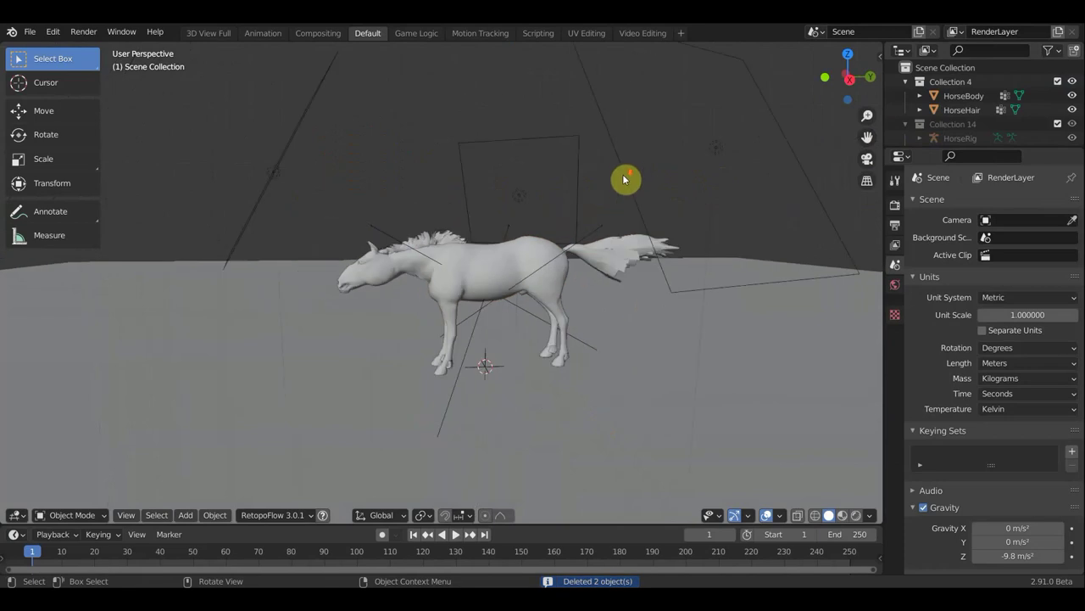
scroll(625, 178, "down", 1)
middle_click_drag(610, 178, 534, 231)
left_click(480, 257)
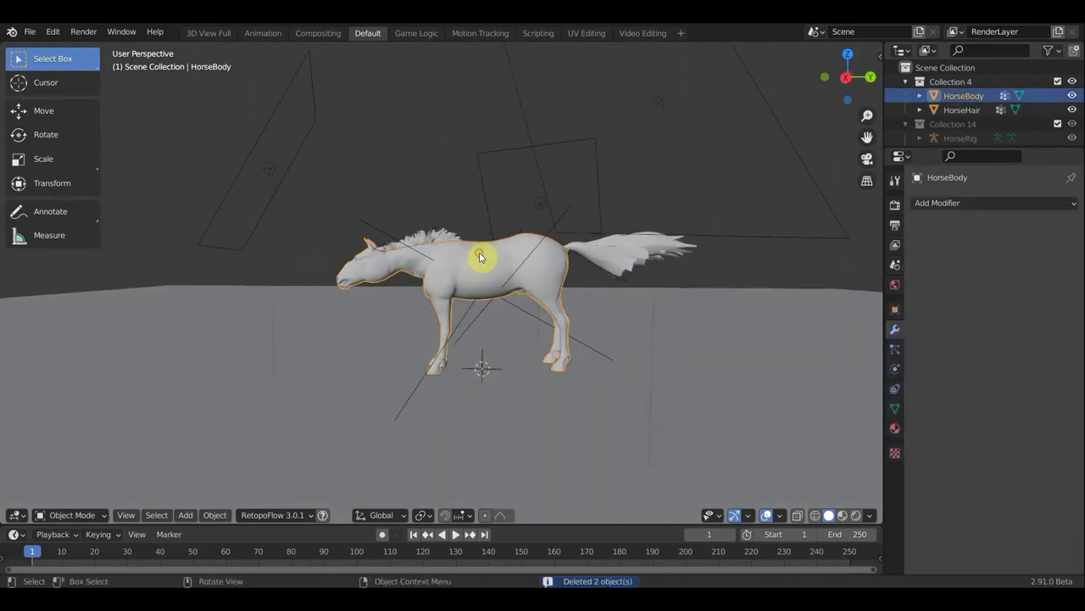
left_click(438, 237, "shift")
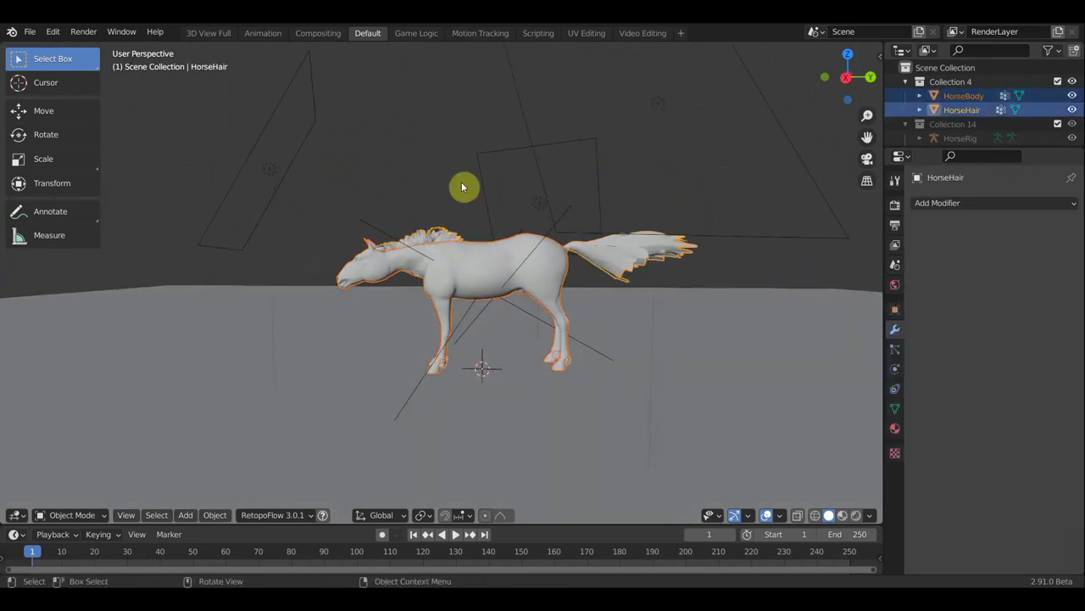
key("ctrl+i")
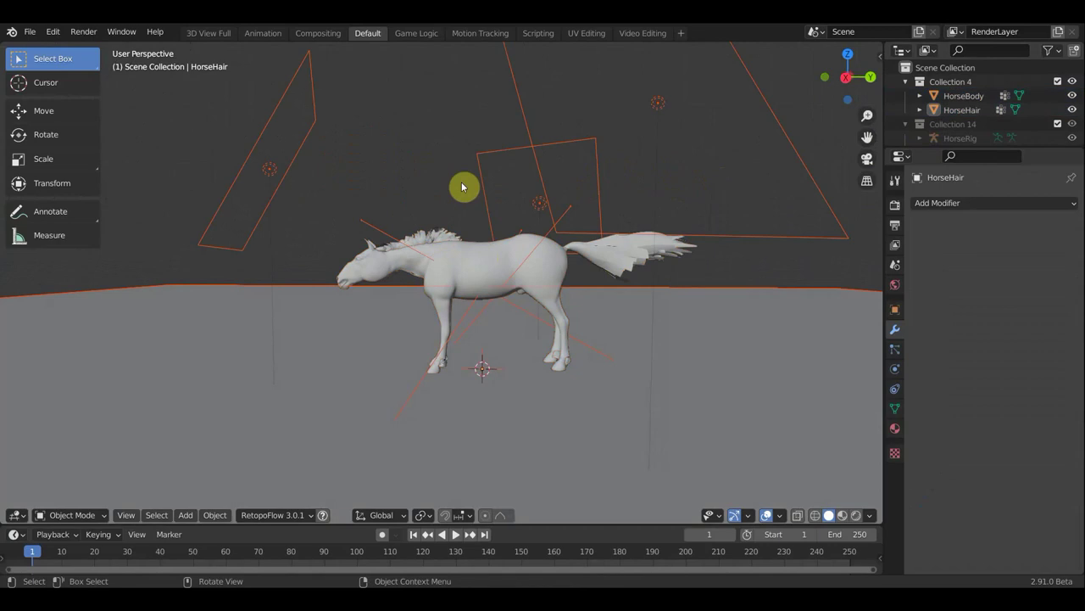
key("Delete")
In right view, unhide the old HorseModelPosed and select it for deletion
scroll(1017, 115, "down", 2)
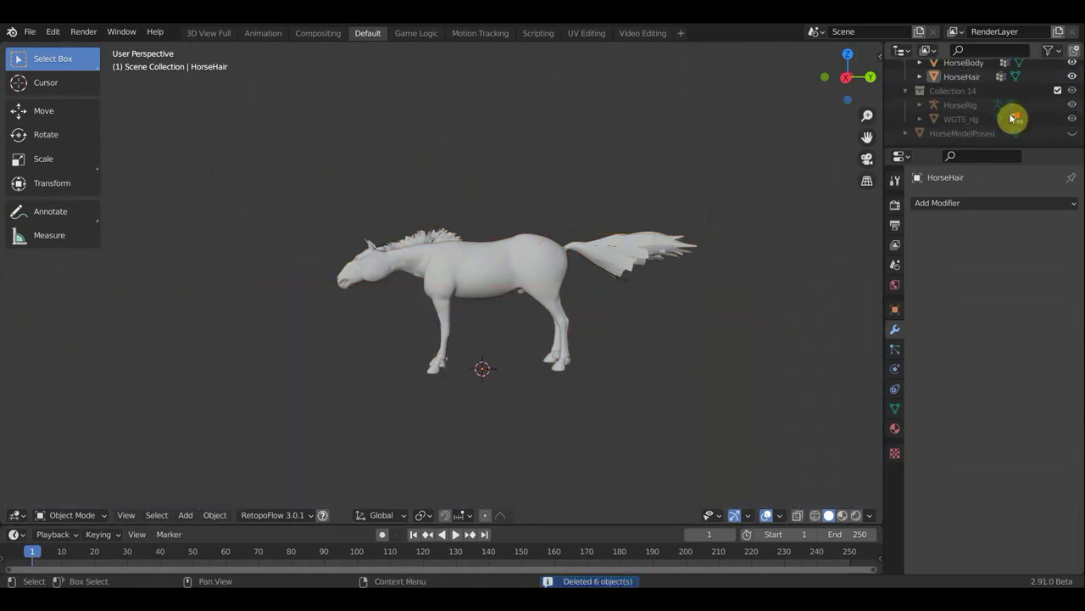
left_click(953, 122)
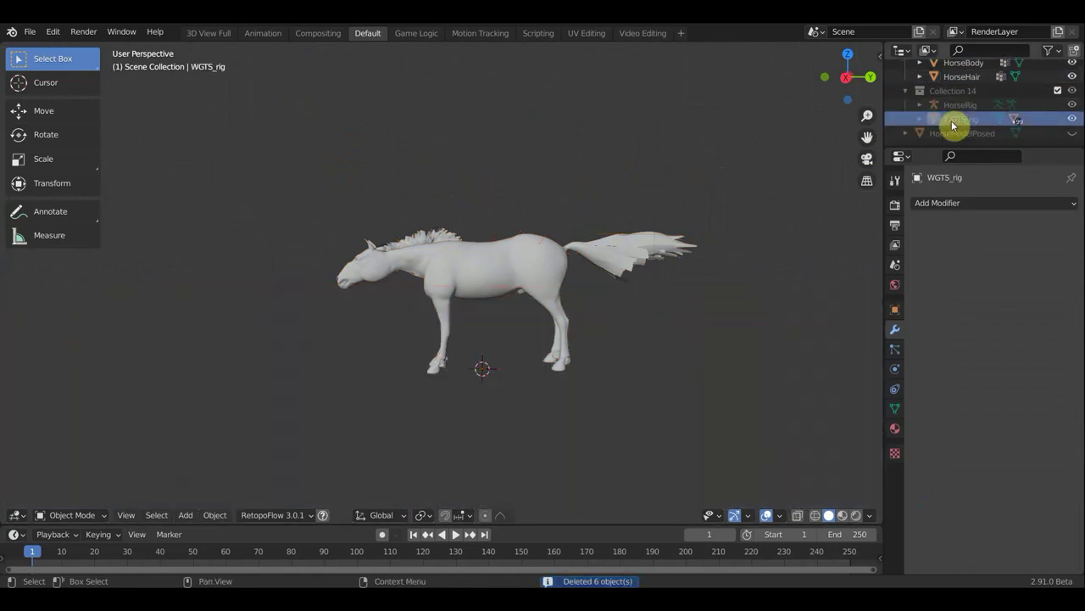
key("KP_3")
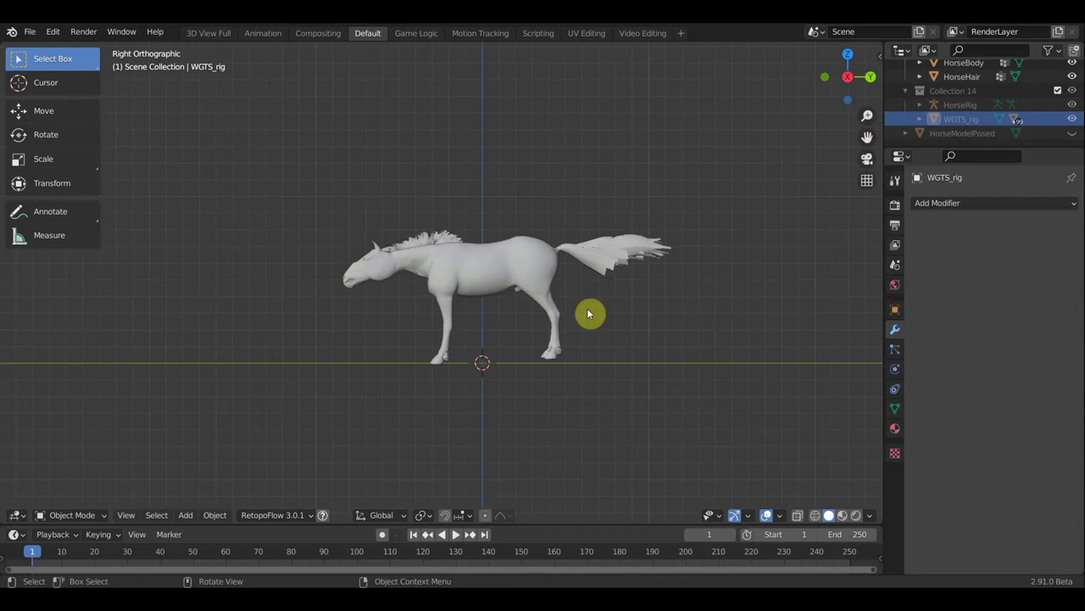
scroll(588, 313, "up", 3)
scroll(599, 307, "down", 1)
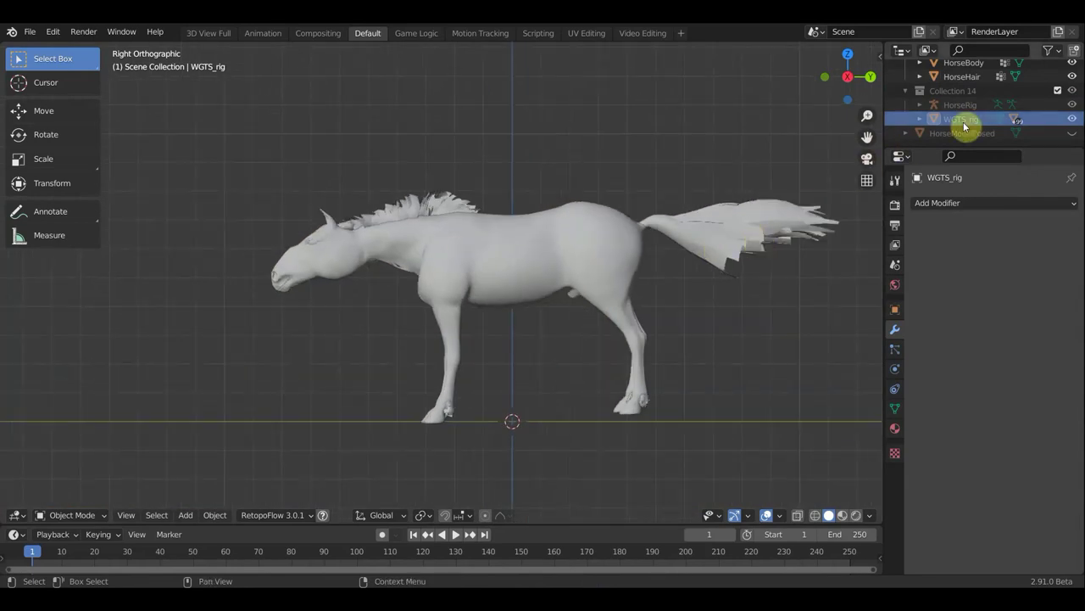
left_click(1072, 133)
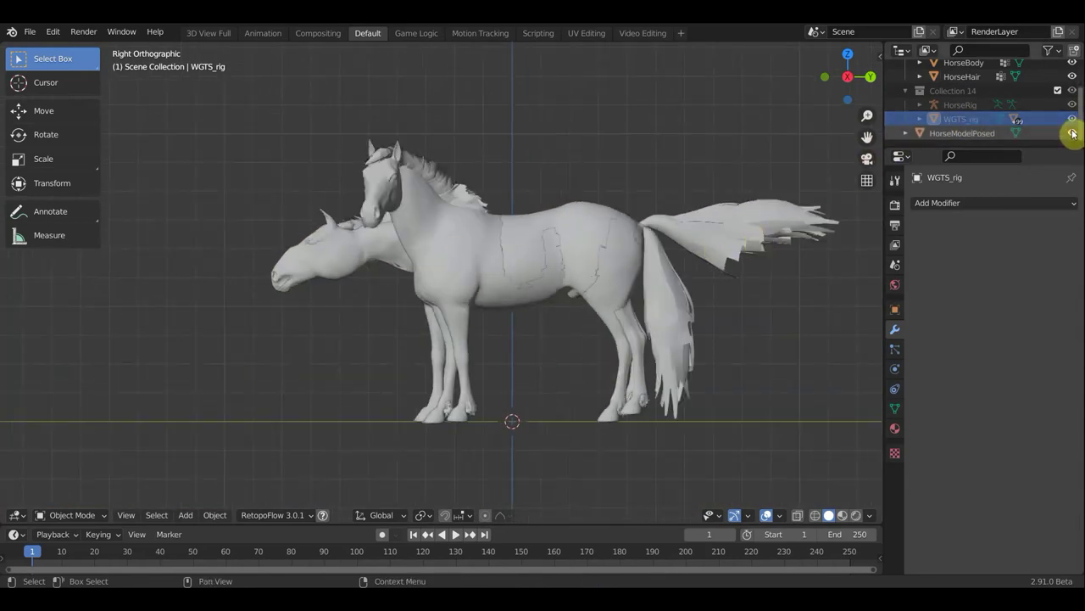
left_click(954, 133)
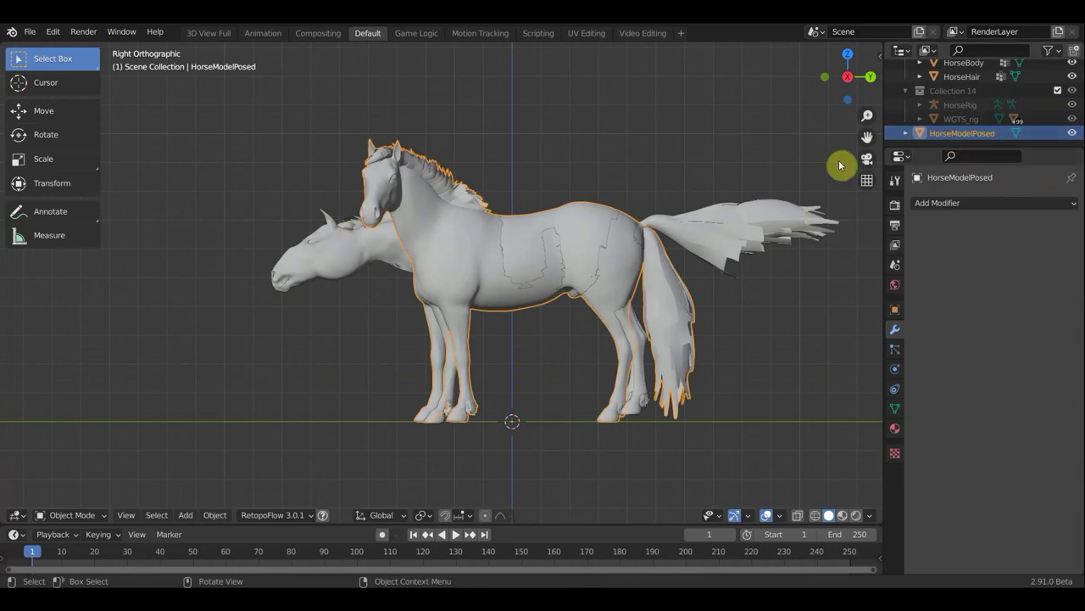
right_click(933, 133)
Delete HorseModelPosed and the greyed-out HorseRig object
left_click(916, 174)
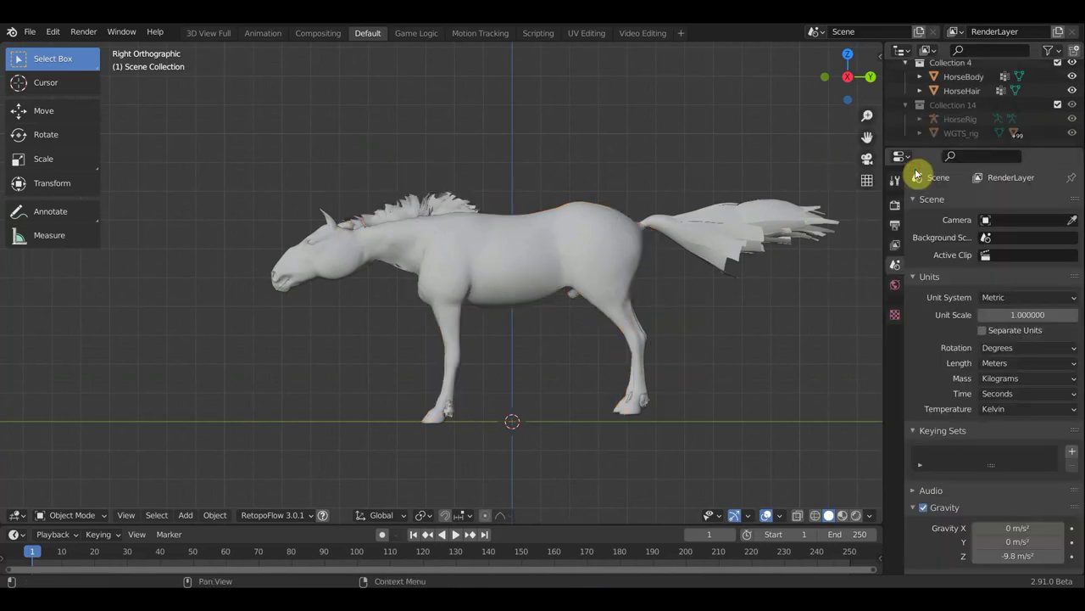
left_click(965, 127)
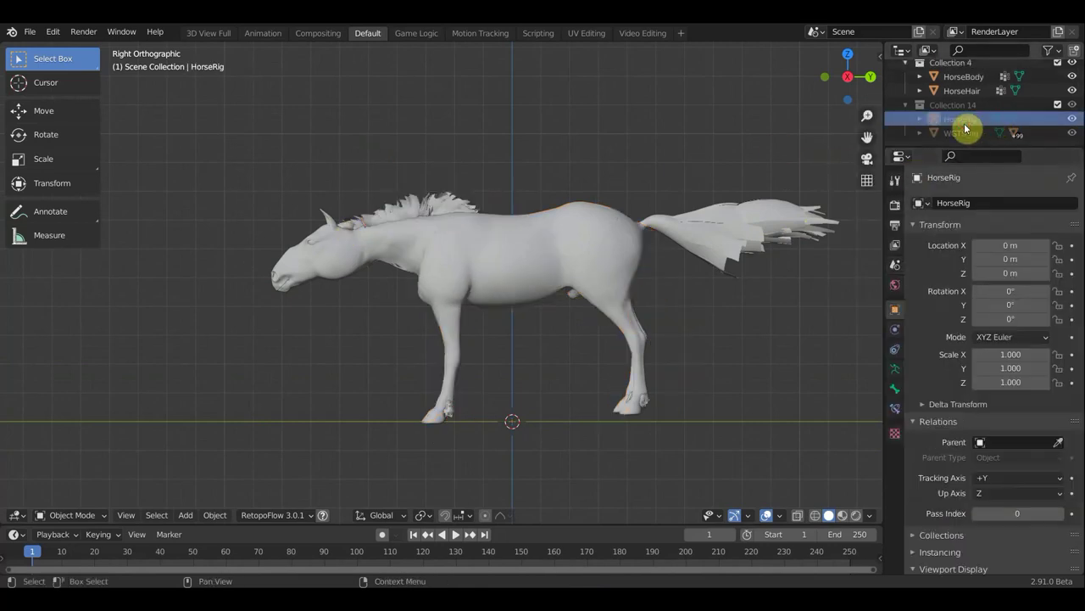
right_click(965, 127)
left_click(966, 124)
Delete Collection 14 and the WGTS_rig collection while keeping their contents
left_click(967, 134)
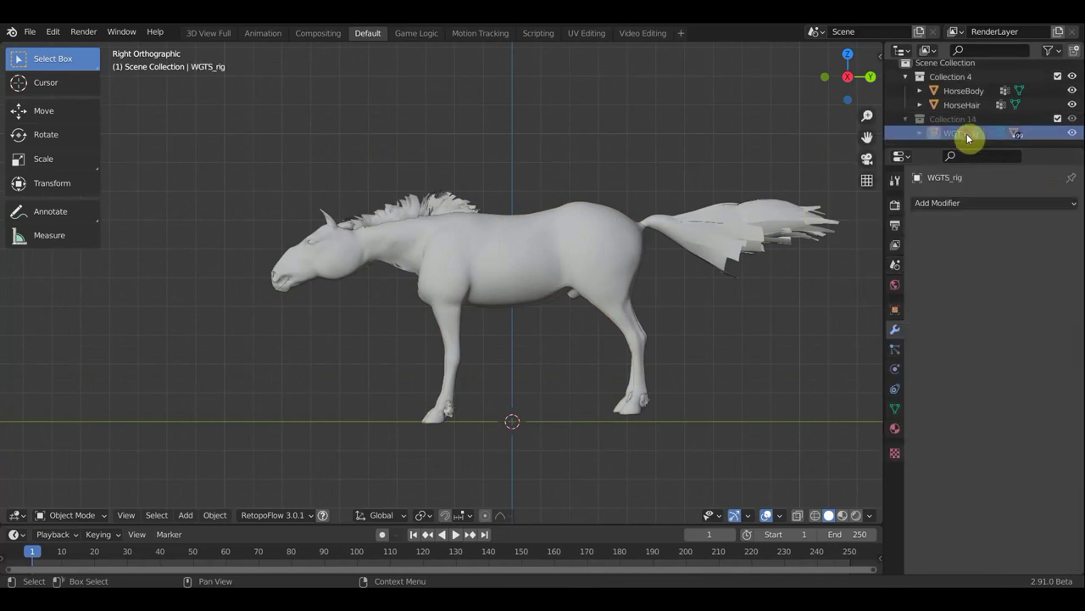
left_click(955, 120)
right_click(955, 121)
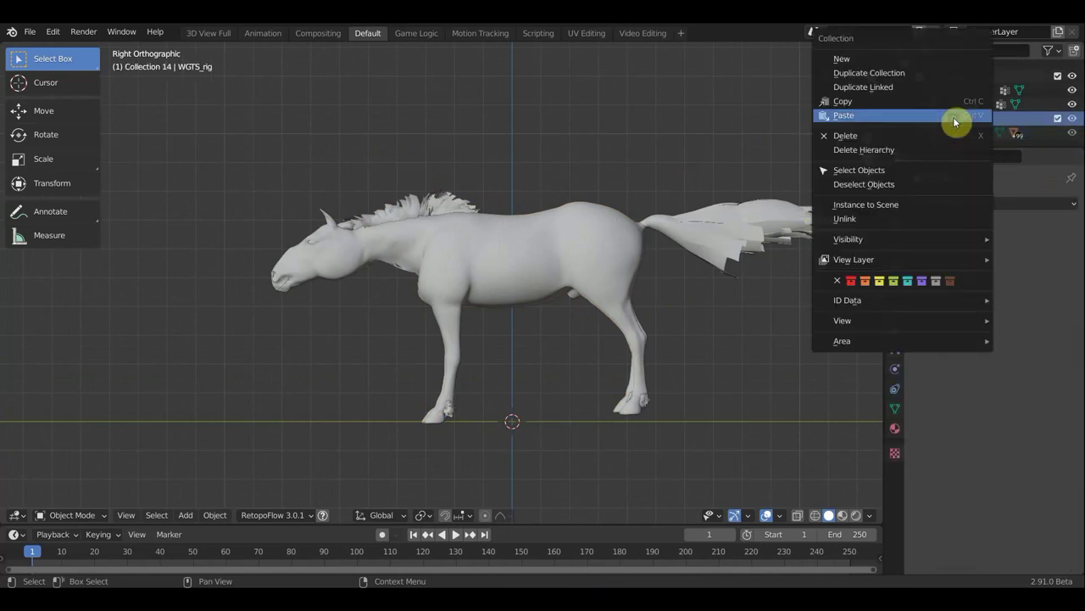
left_click(877, 114)
right_click(965, 123)
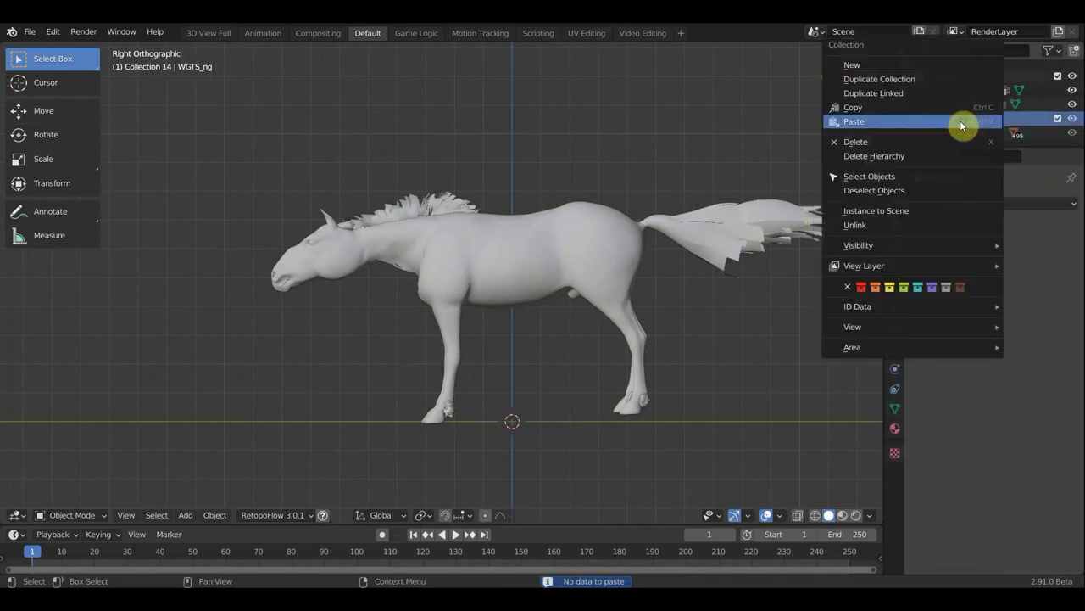
left_click(861, 146)
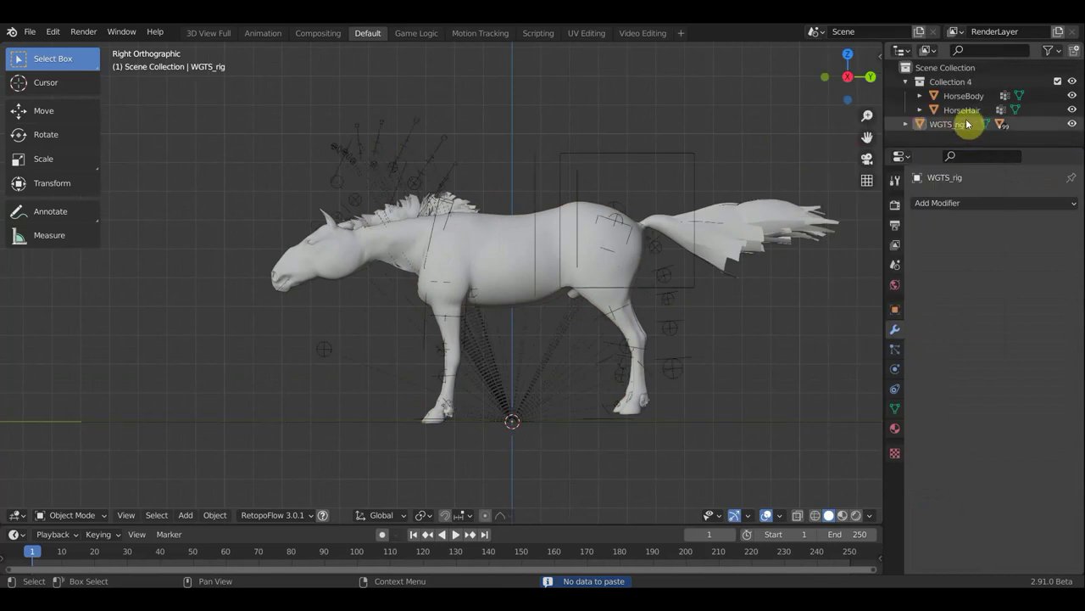
right_click(949, 128)
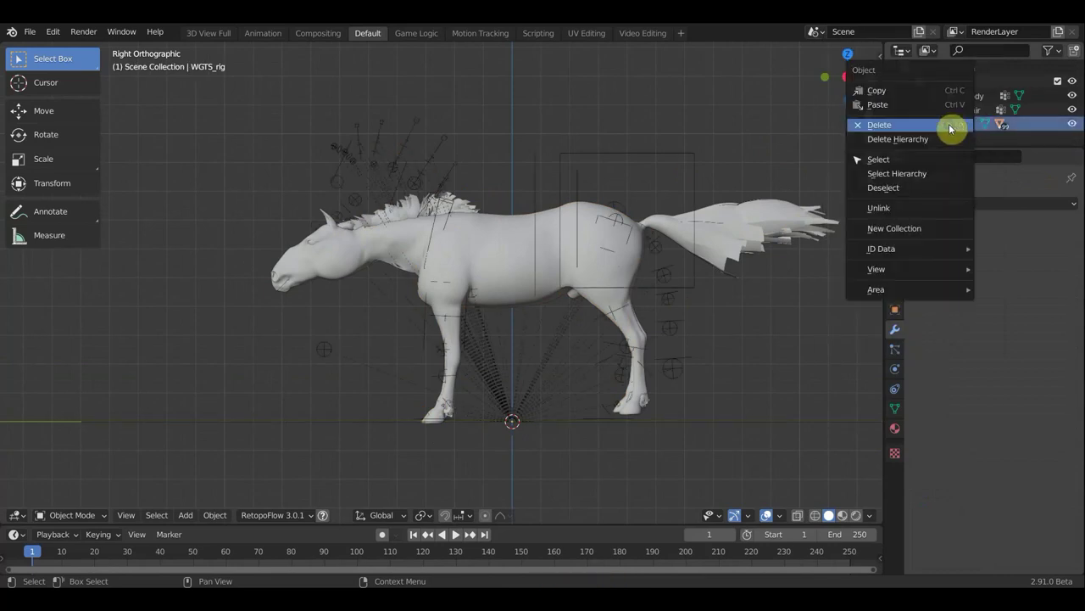
left_click(904, 127)
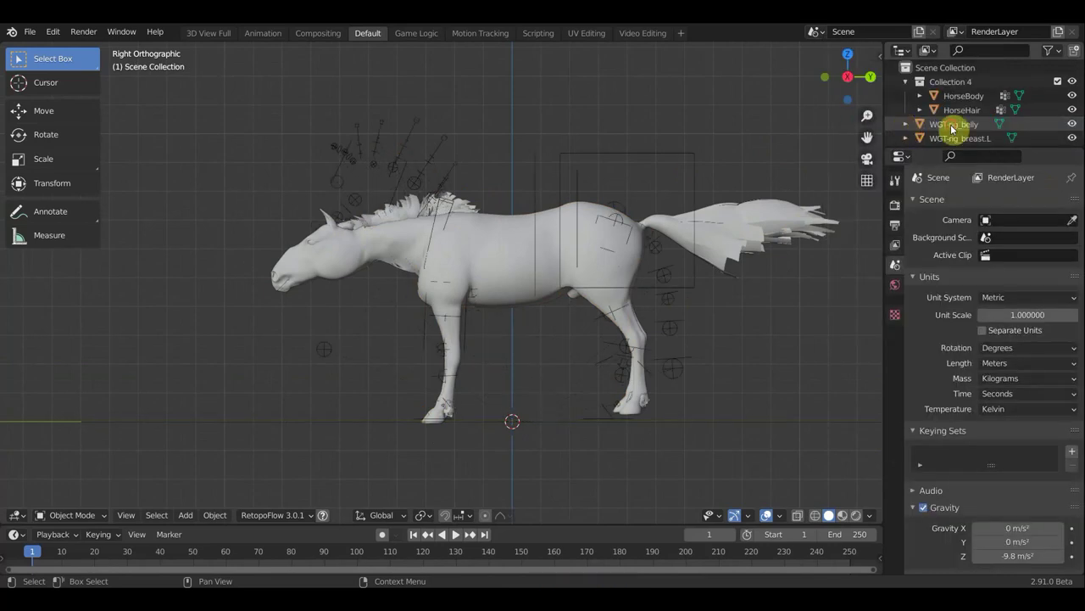
Delete the WGT-rig_belly widget, then delete everything except HorseBody and HorseHair
left_click(953, 129)
right_click(953, 129)
left_click(905, 131)
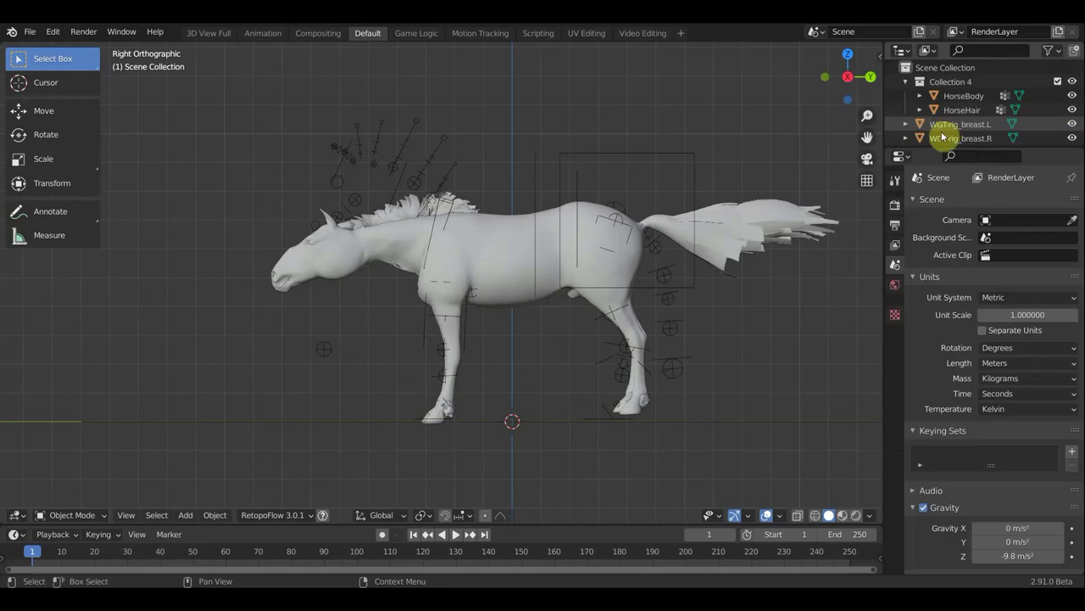
left_click(518, 290)
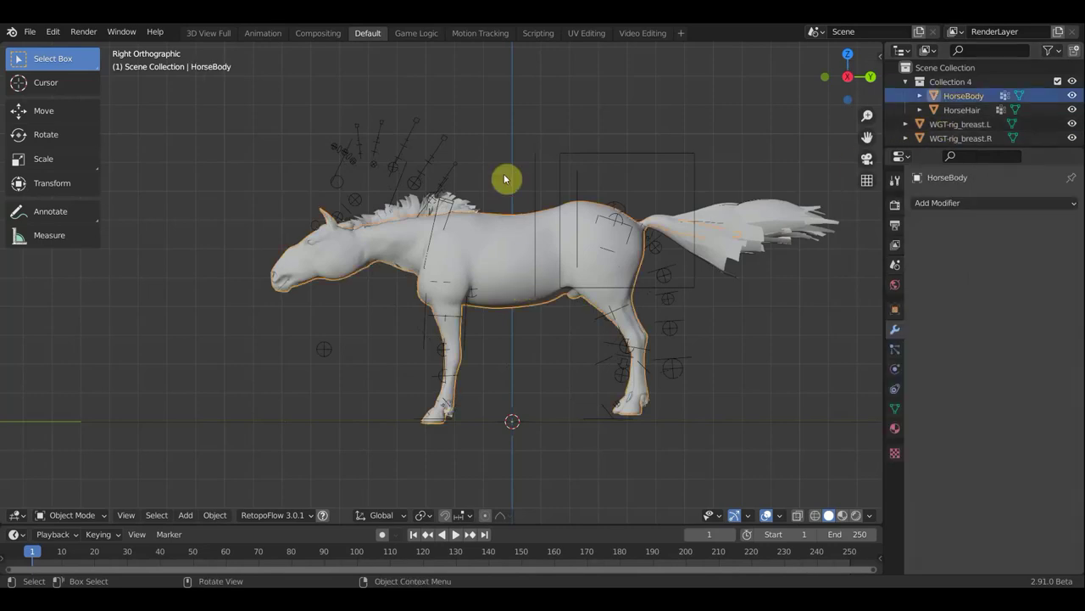
left_click(466, 208, "shift")
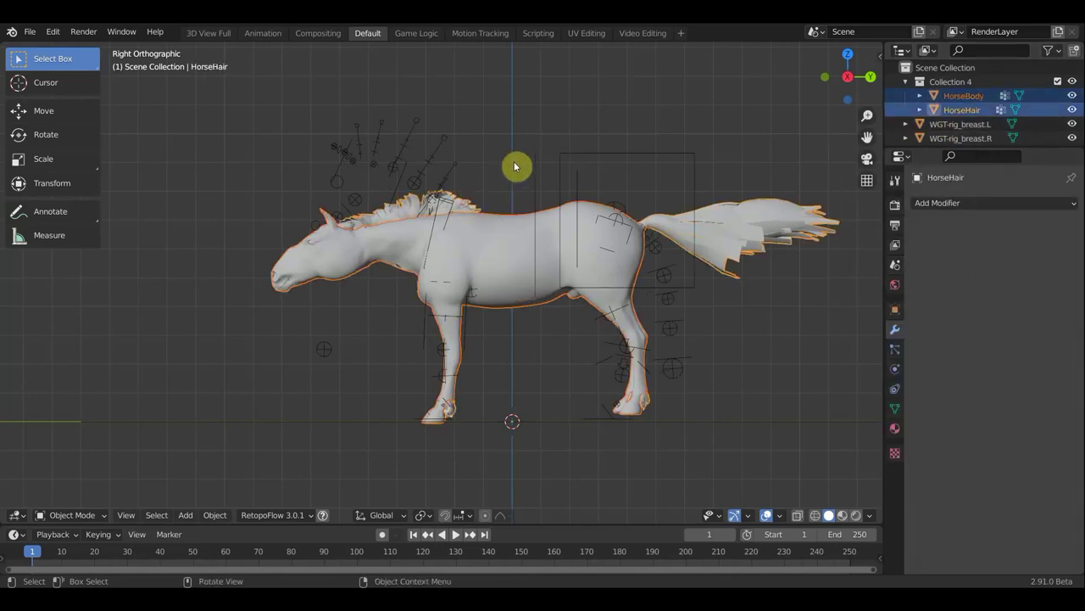
key("ctrl+i")
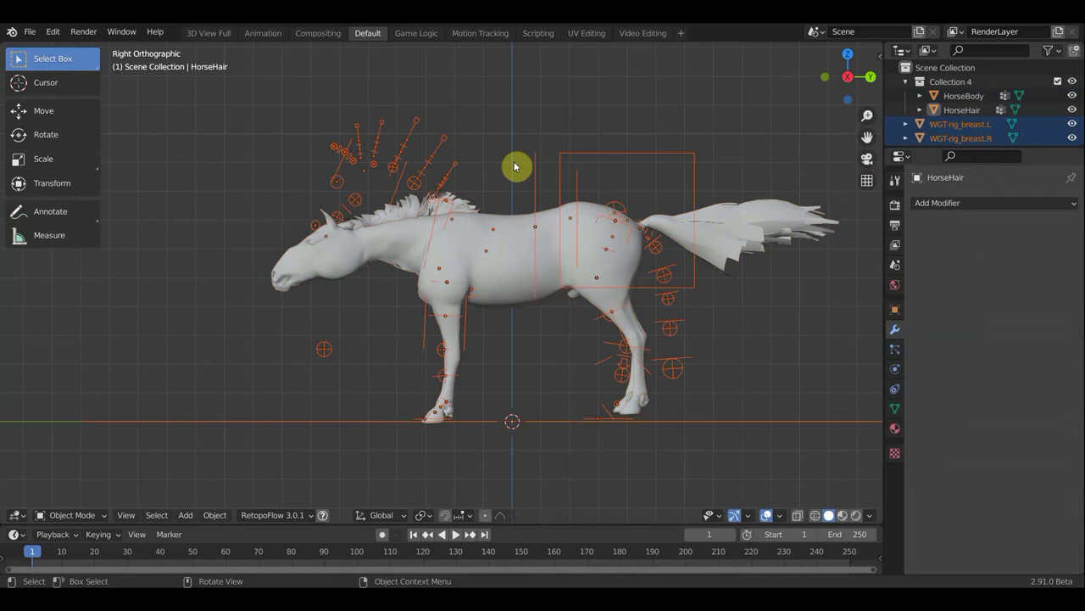
key("Delete")
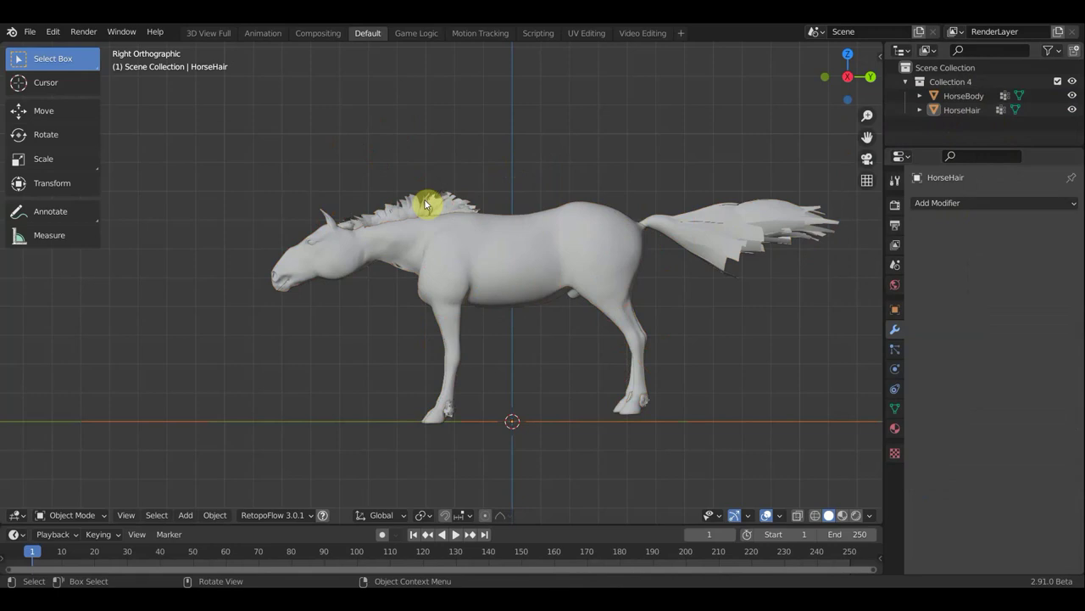
scroll(399, 250, "down", 2)
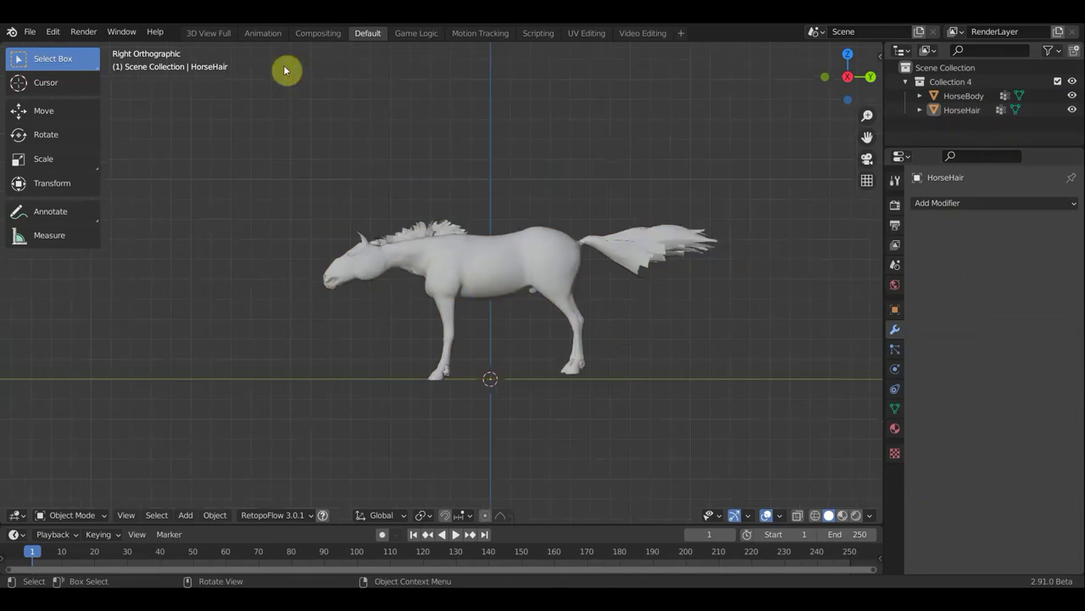
scroll(409, 234, "up", 2)
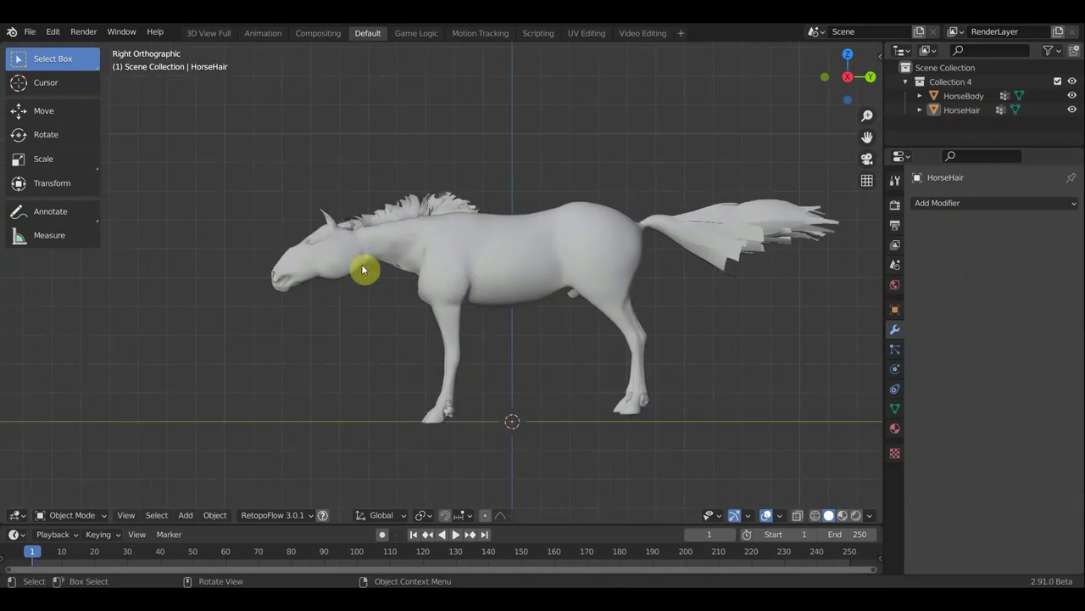
scroll(509, 269, "up", 1)
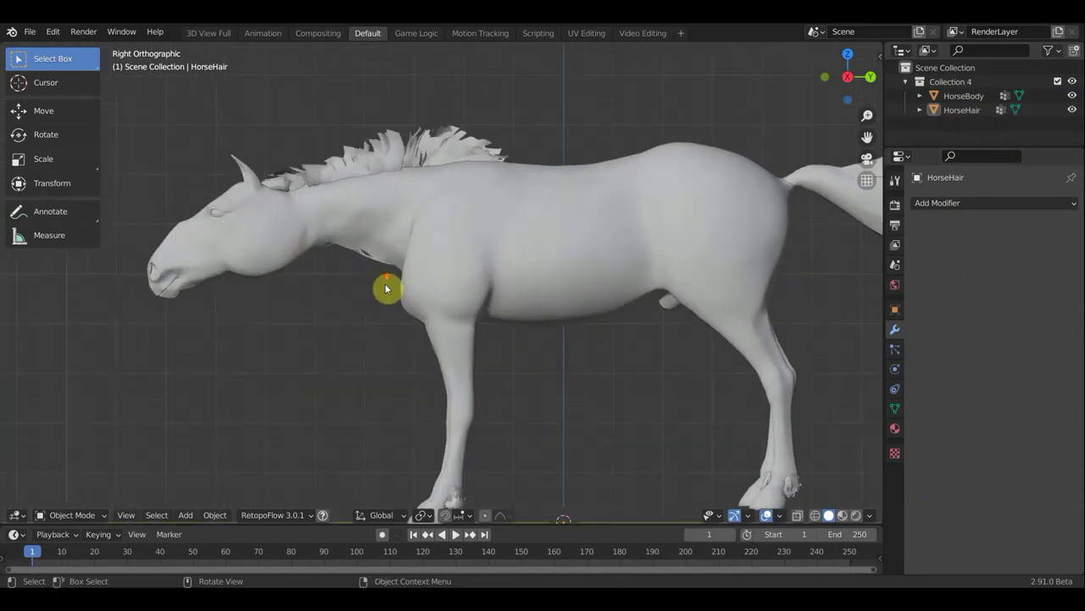
scroll(382, 288, "up", 3)
mouse_move(460, 298)
middle_mouse_down()
mouse_move(369, 243)
mouse_move(453, 211)
mouse_move(475, 199)
mouse_move(475, 181)
mouse_move(440, 179)
mouse_move(383, 216)
middle_mouse_up()
scroll(331, 244, "down", 2)
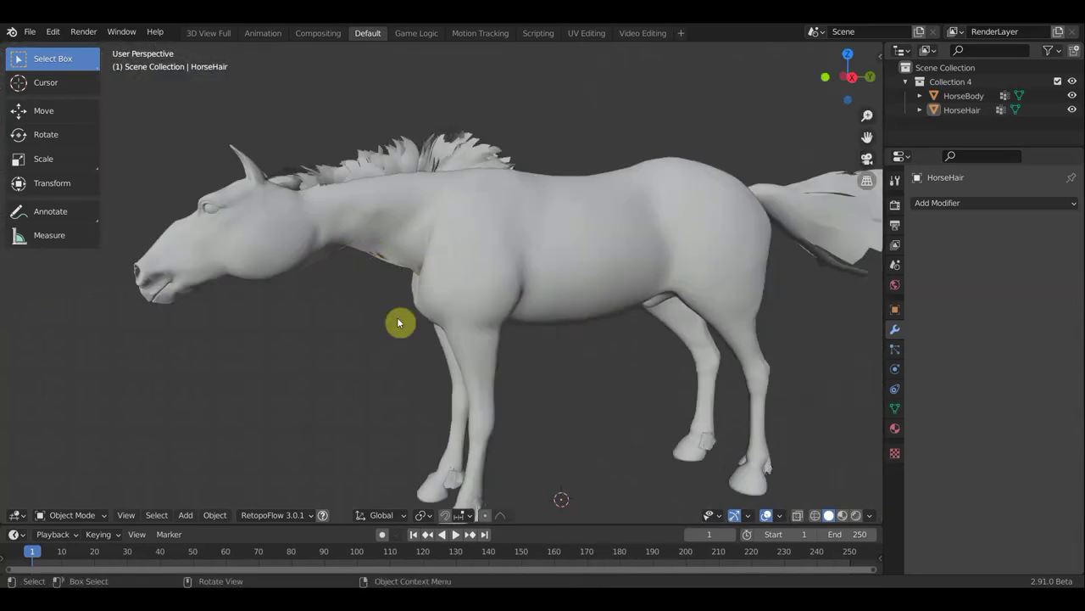
left_click(500, 308)
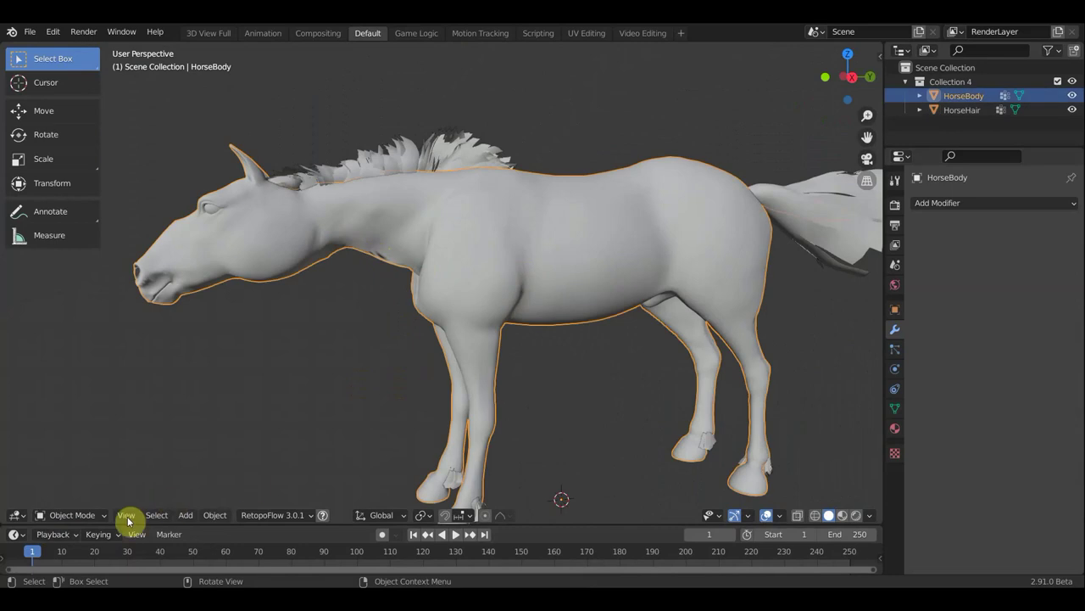
Enter Sculpt Mode with the Grab brush and reshape the horse's head and neck
left_click(72, 515)
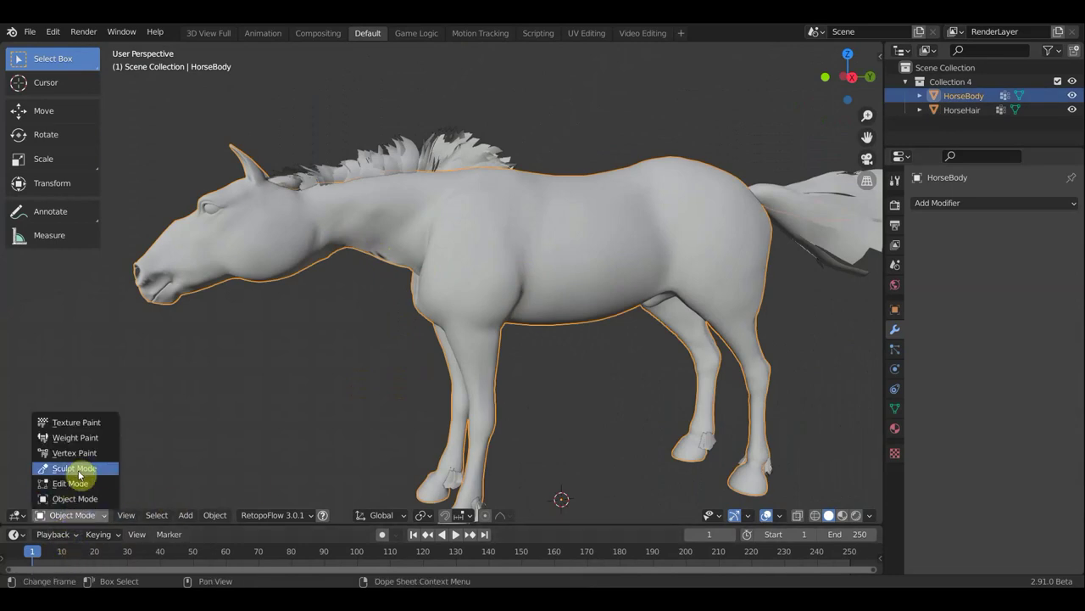
left_click(76, 468)
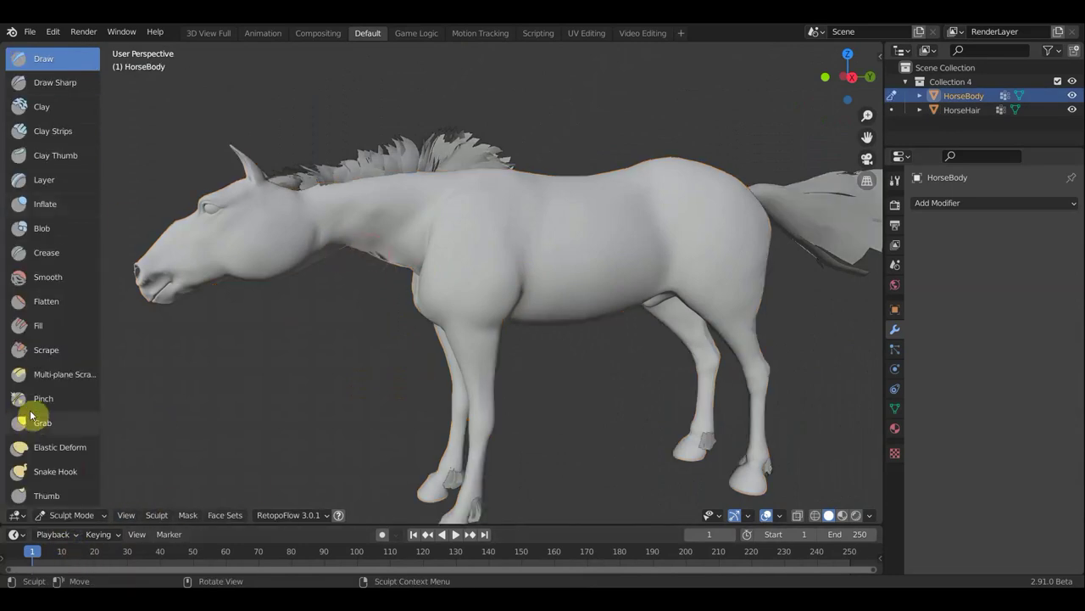
left_click(26, 424)
left_click_drag(281, 305, 301, 337)
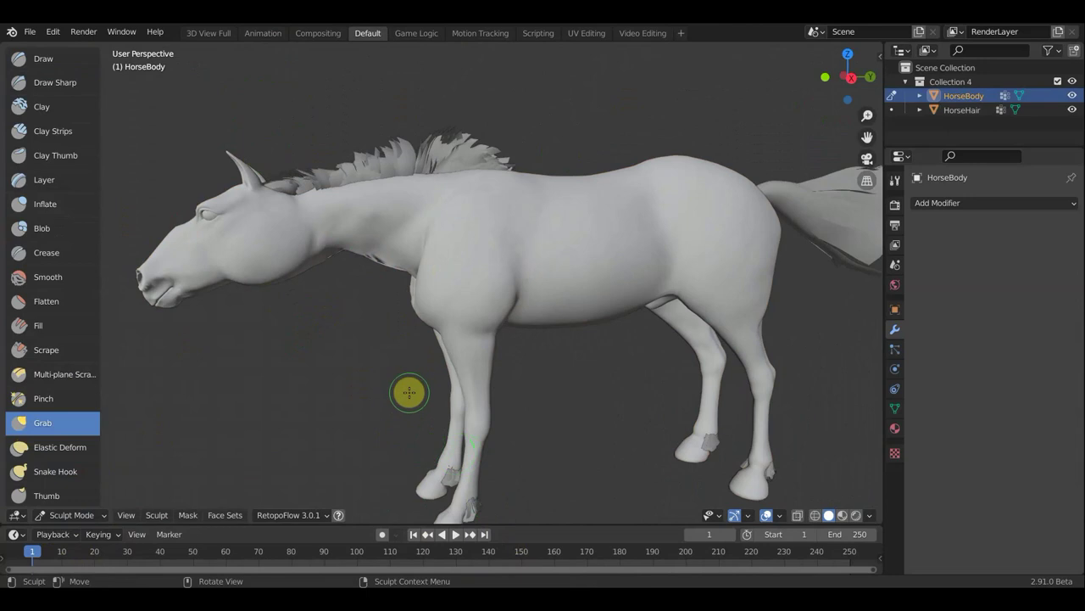
scroll(409, 391, "up", 3)
scroll(409, 392, "down", 3)
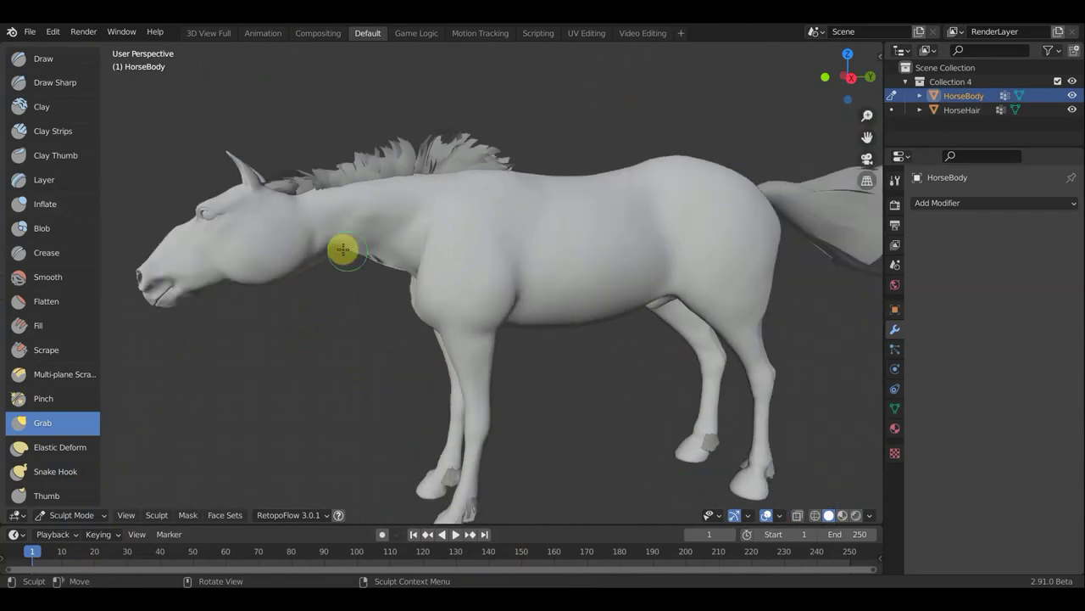
scroll(337, 255, "down", 3)
left_click_drag(370, 256, 378, 261)
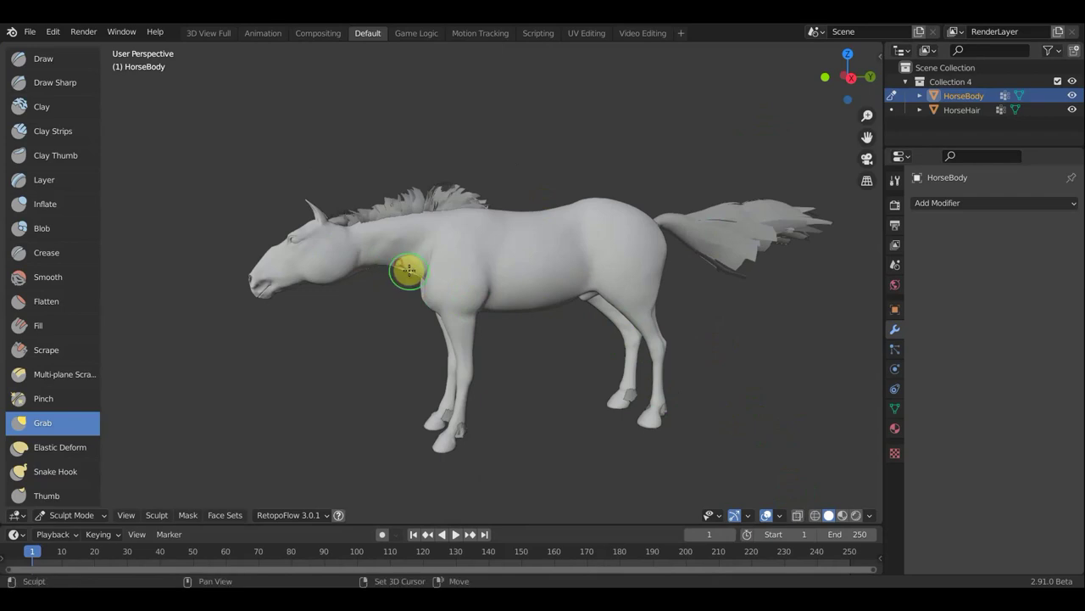
mouse_move(407, 269)
left_mouse_down()
mouse_move(361, 261)
mouse_move(436, 228)
mouse_move(436, 208)
left_mouse_up()
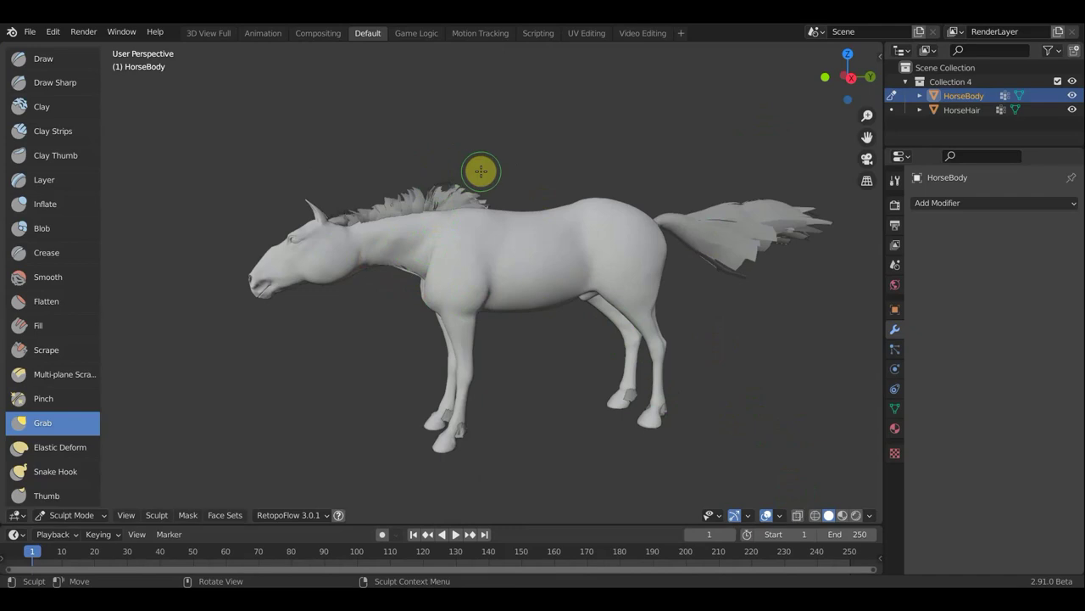
Recentre above the mane, grab-adjust the body, then check front and side views
key("alt")
middle_click(488, 165, "alt")
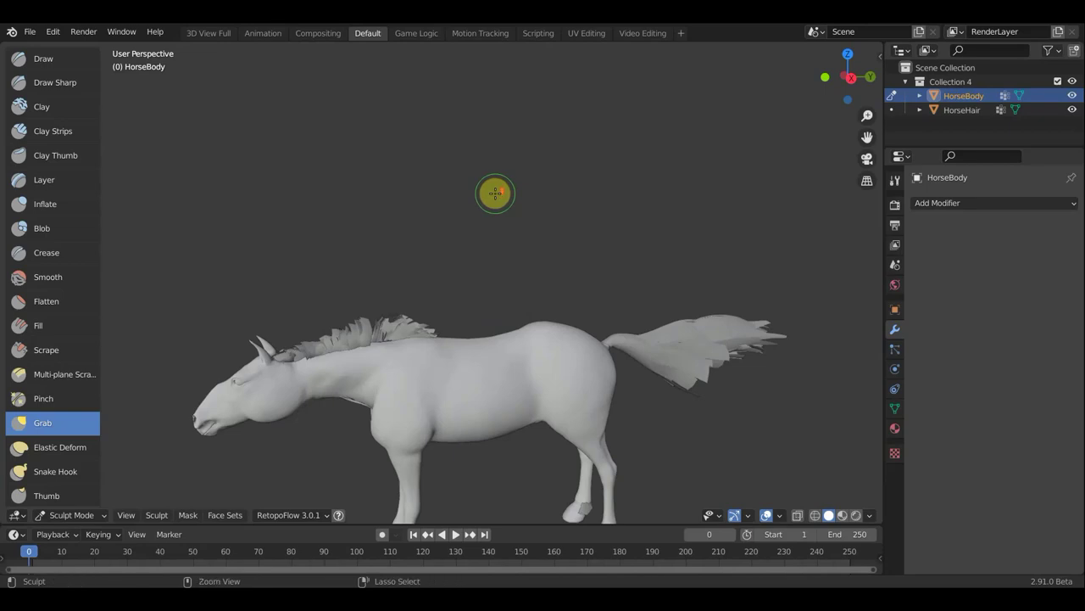
mouse_move(497, 192)
middle_mouse_down("ctrl")
mouse_move(508, 242)
mouse_move(502, 229)
middle_mouse_up("ctrl")
mouse_move(503, 222)
left_mouse_down()
mouse_move(512, 243)
mouse_move(528, 235)
left_mouse_up()
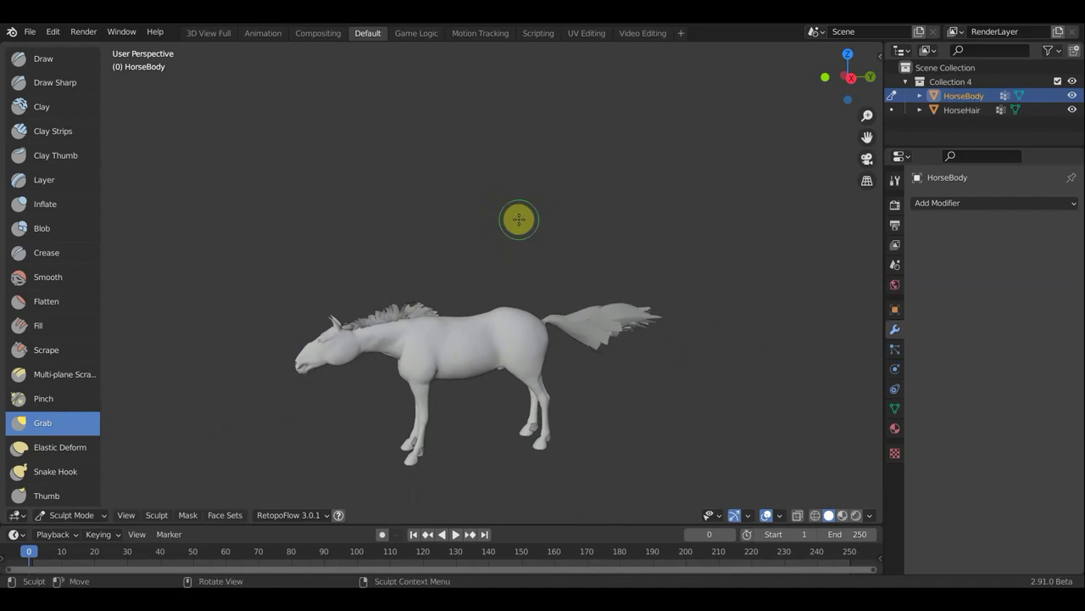
scroll(517, 218, "up", 2)
scroll(516, 219, "up", 3)
scroll(588, 128, "down", 2)
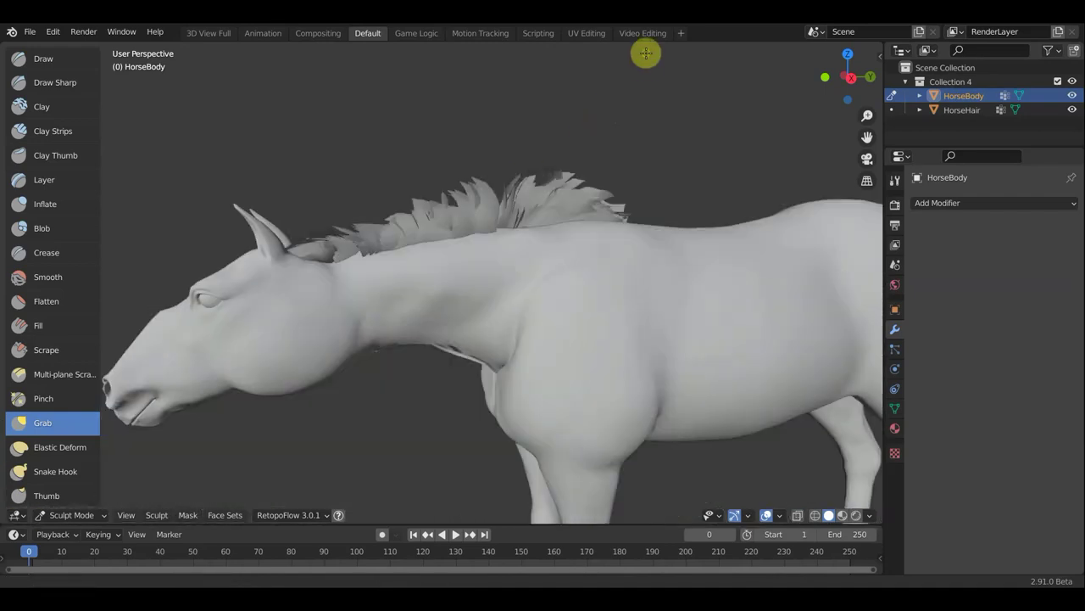
scroll(591, 136, "down", 3)
scroll(582, 121, "up", 1)
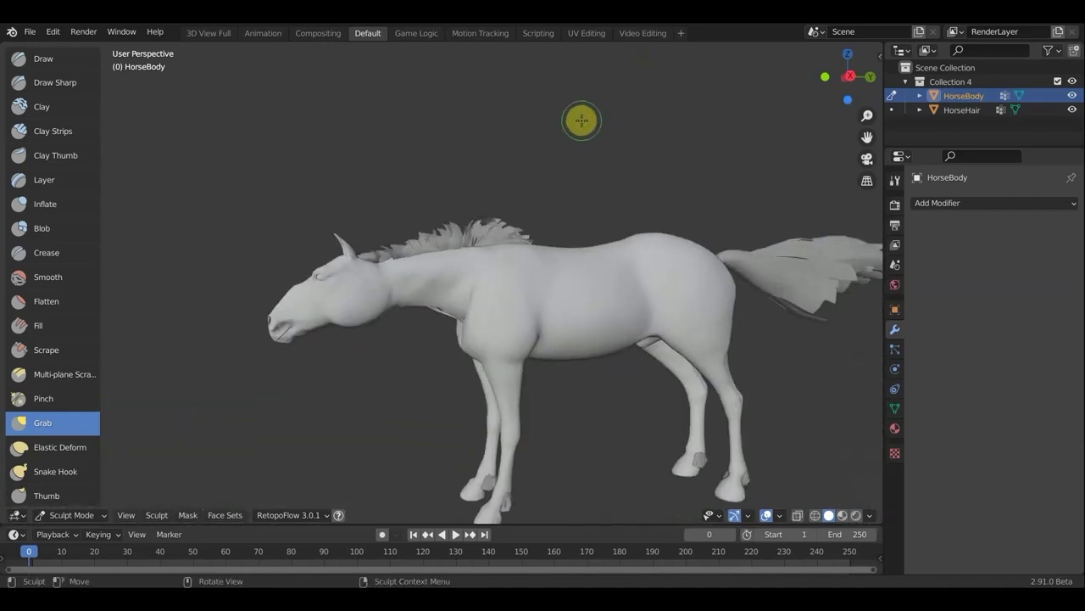
key("KP_5")
key("KP_1")
key("KP_8")
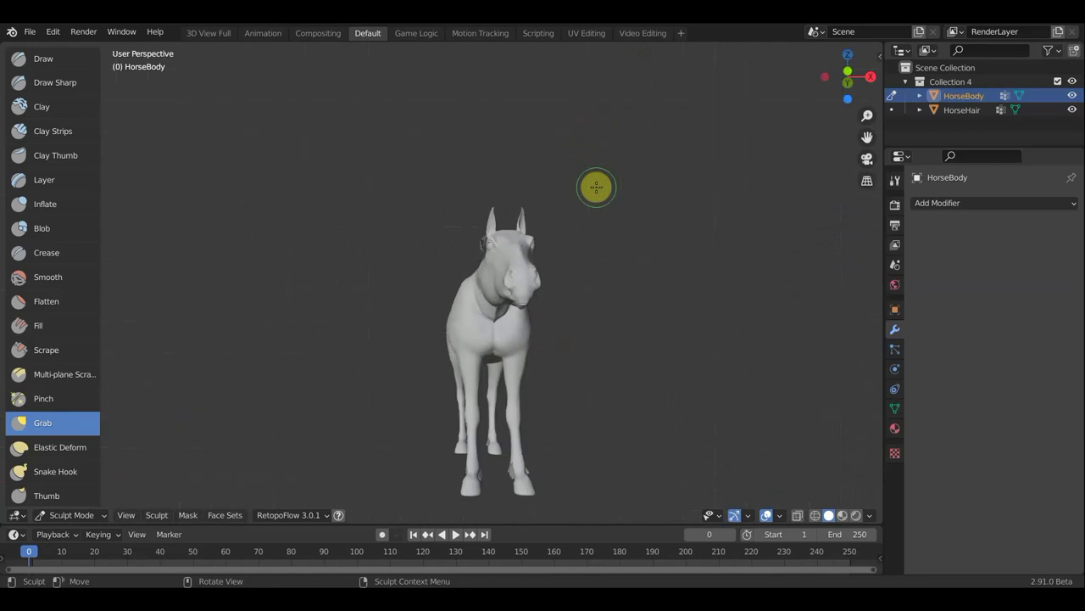
key("KP_3")
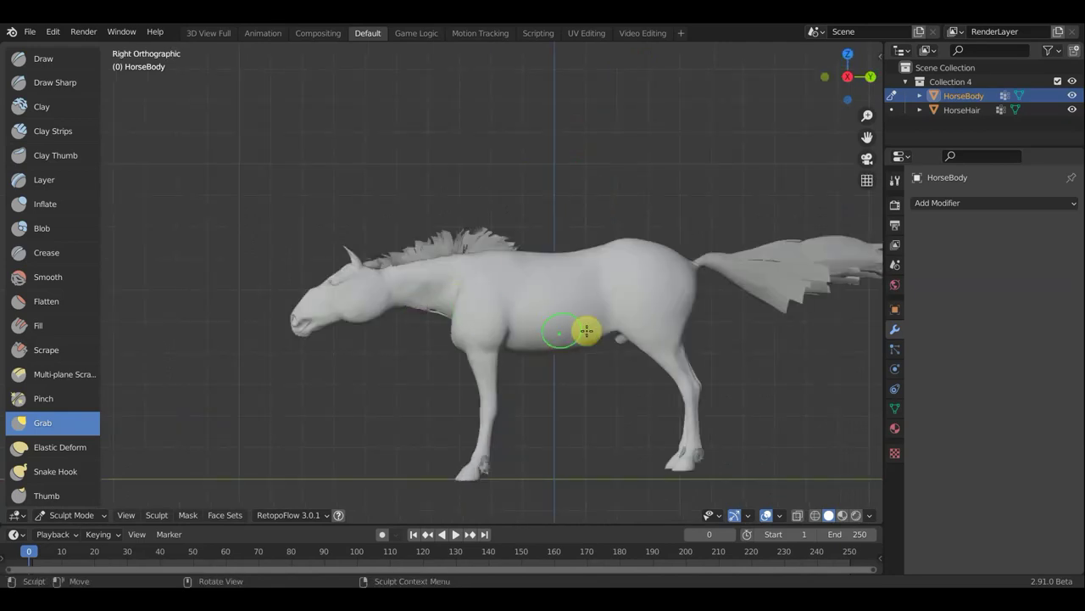
Pull the rump and withers upward, then undo an accidental enlargement of the horse
left_click_drag(707, 270, 735, 248)
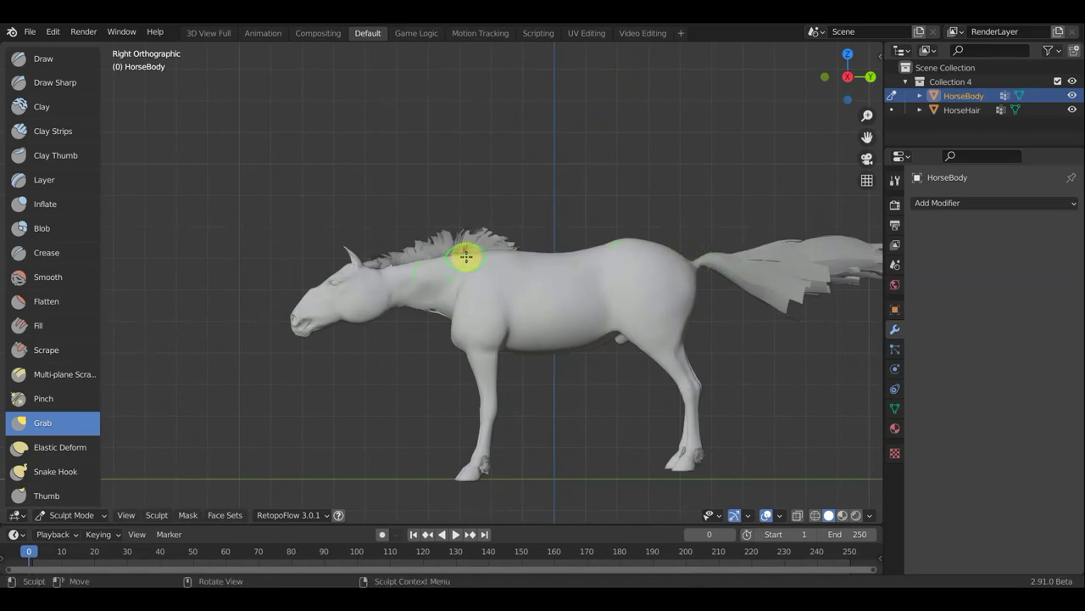
left_click_drag(466, 256, 504, 246)
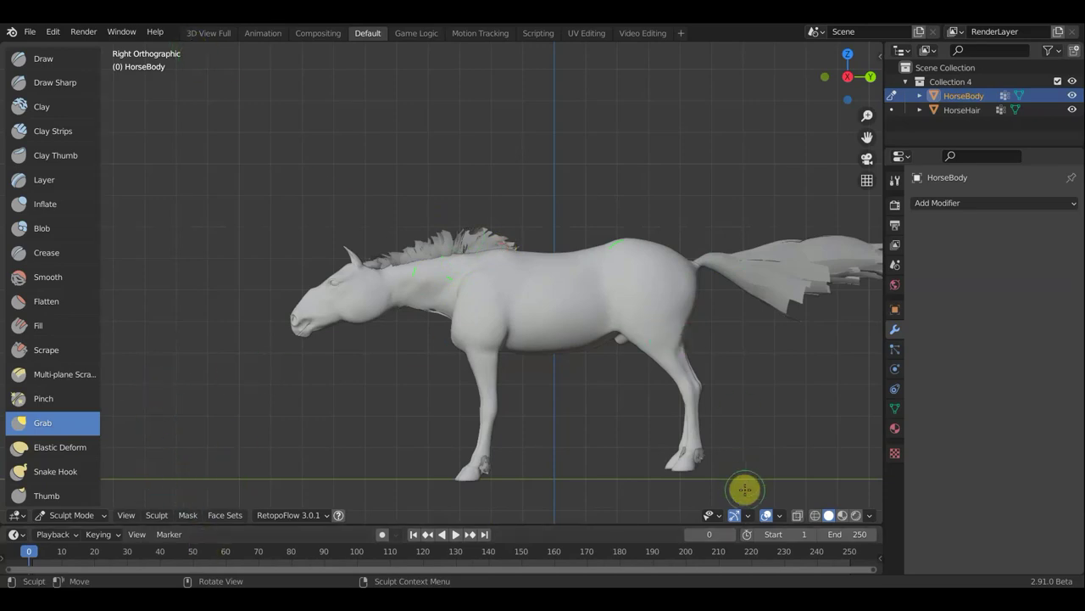
mouse_move(621, 524)
left_mouse_down()
mouse_move(624, 488)
mouse_move(622, 509)
left_mouse_up()
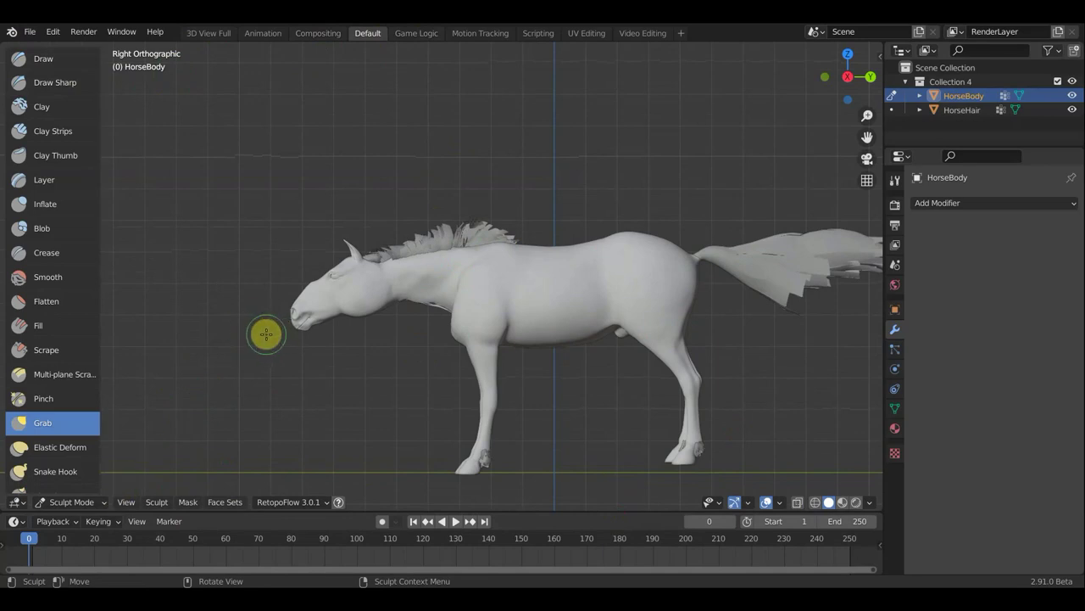
key("s")
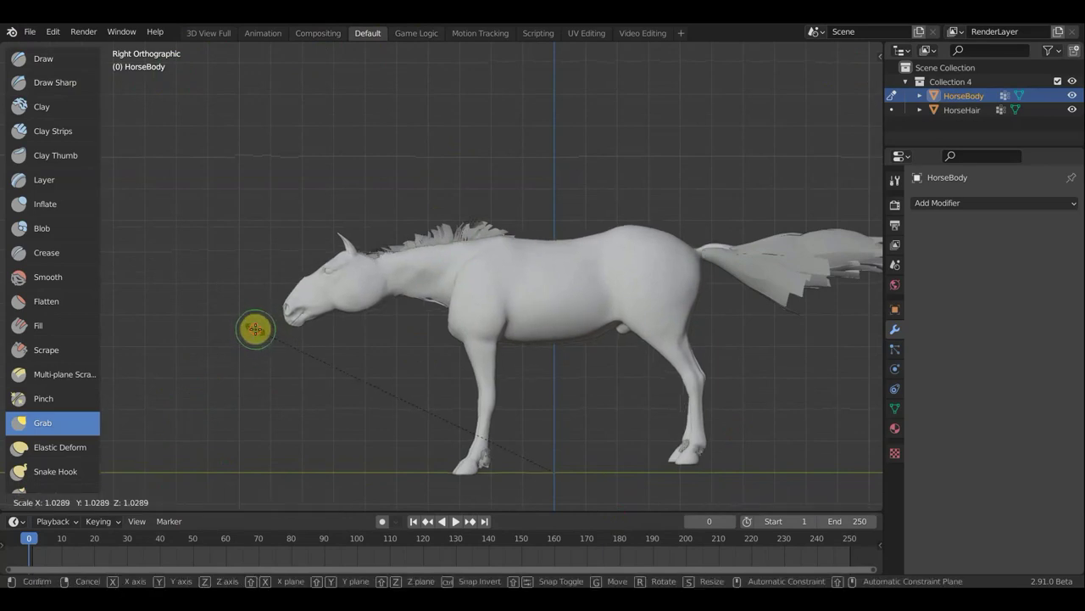
left_click(255, 330)
left_click(256, 330)
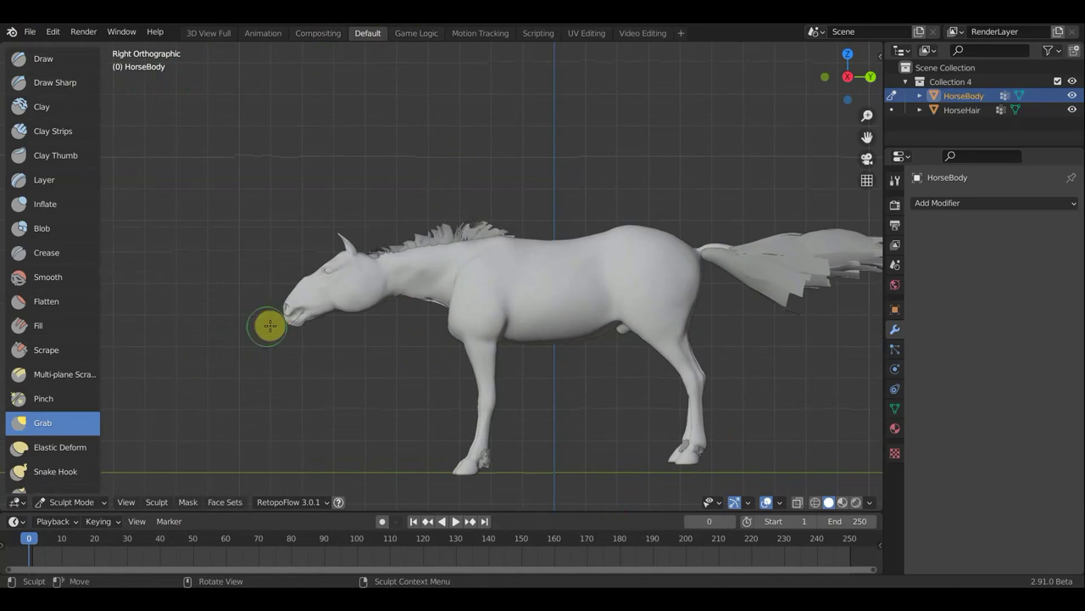
key("ctrl+z")
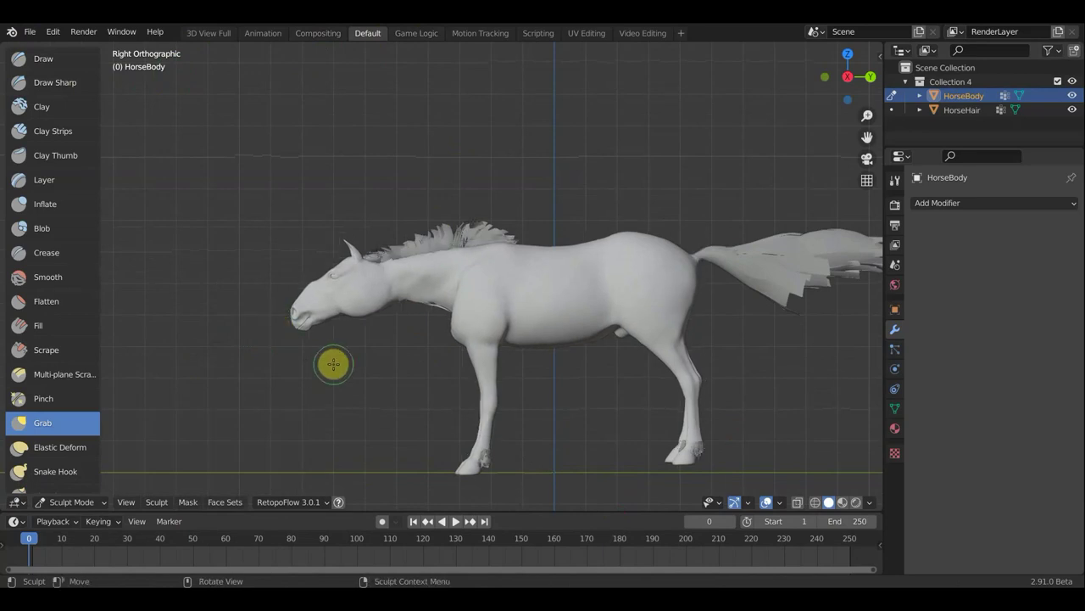
Try the Draw and Clay brushes, then return to Grab and reshape the neck
key("x")
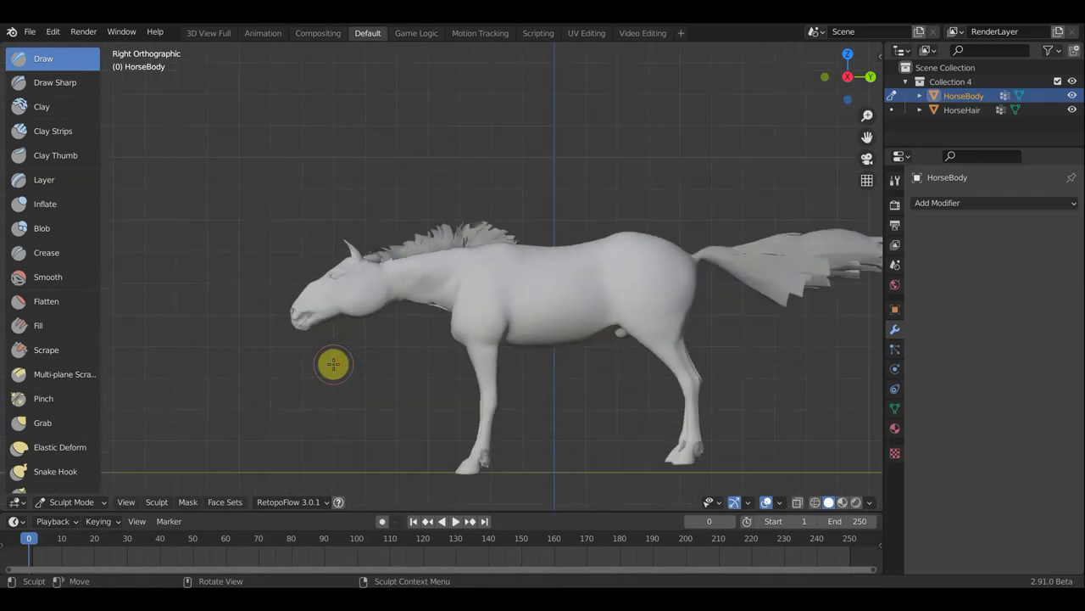
scroll(339, 367, "up", 2)
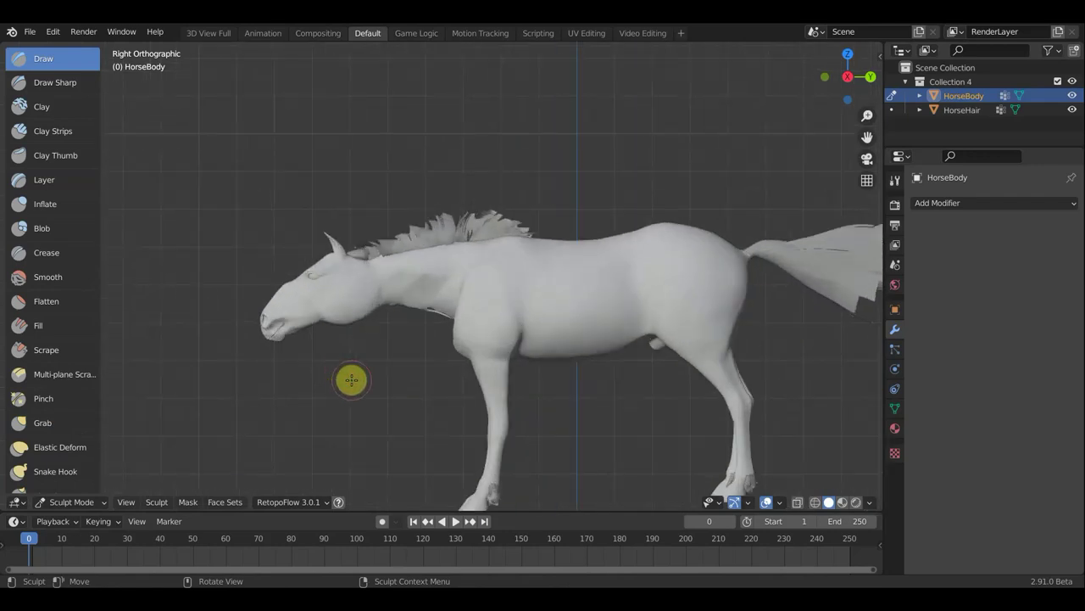
key("c")
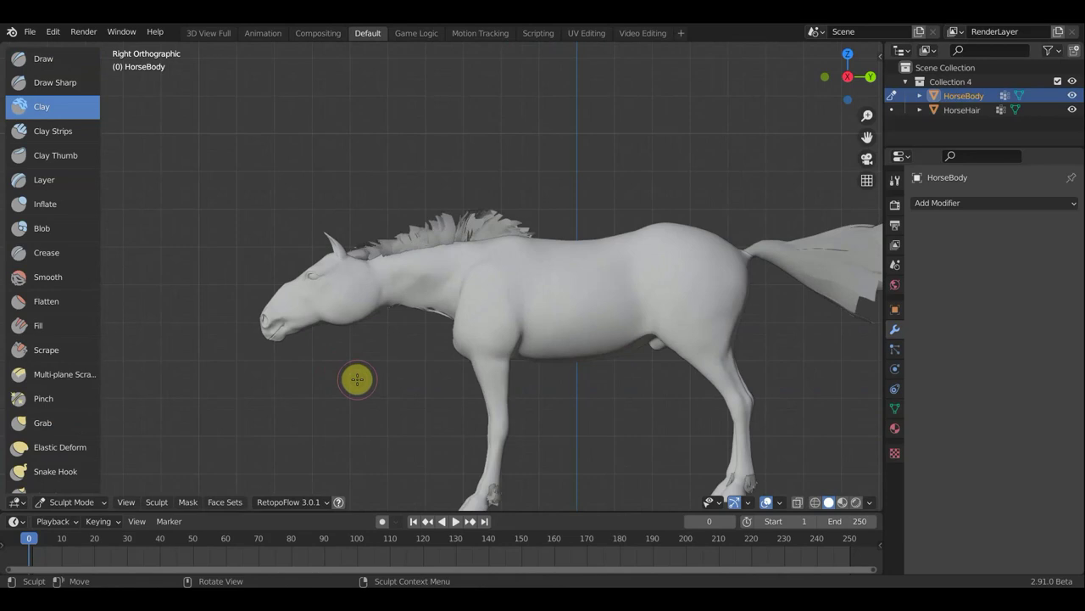
left_click(43, 426)
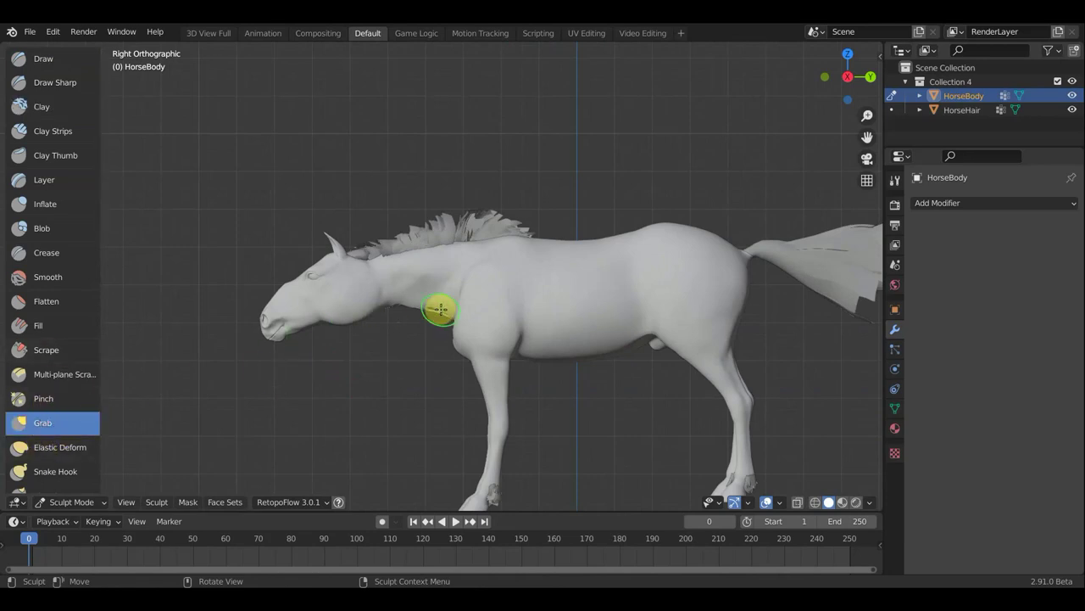
left_click_drag(447, 244, 365, 257)
scroll(365, 256, "down", 4)
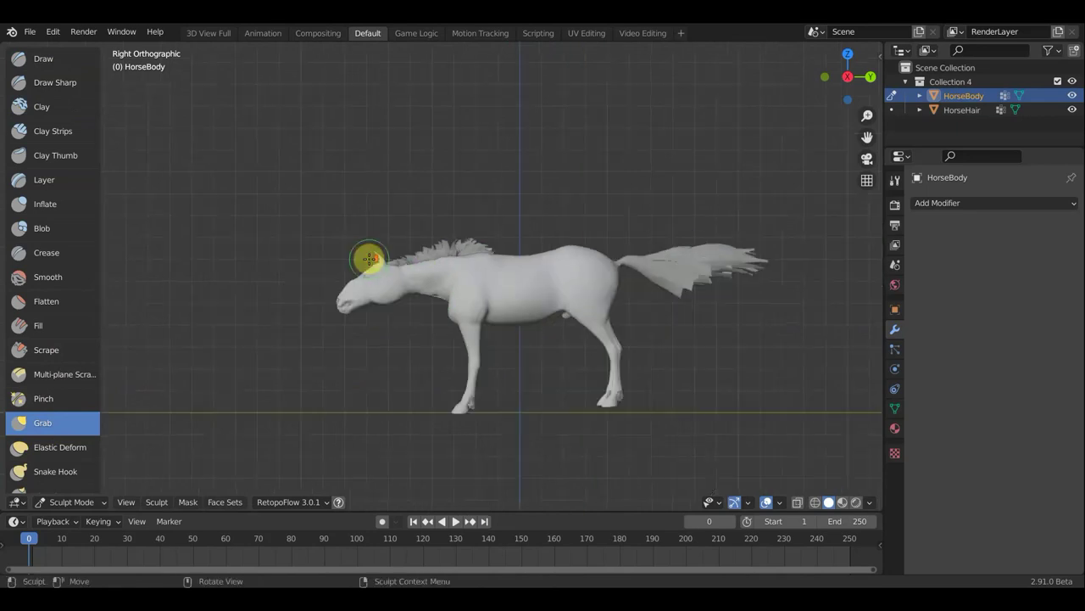
scroll(508, 280, "down", 1)
Check front and side views and cancel an unwanted tail-tip grab stroke
key("KP_1")
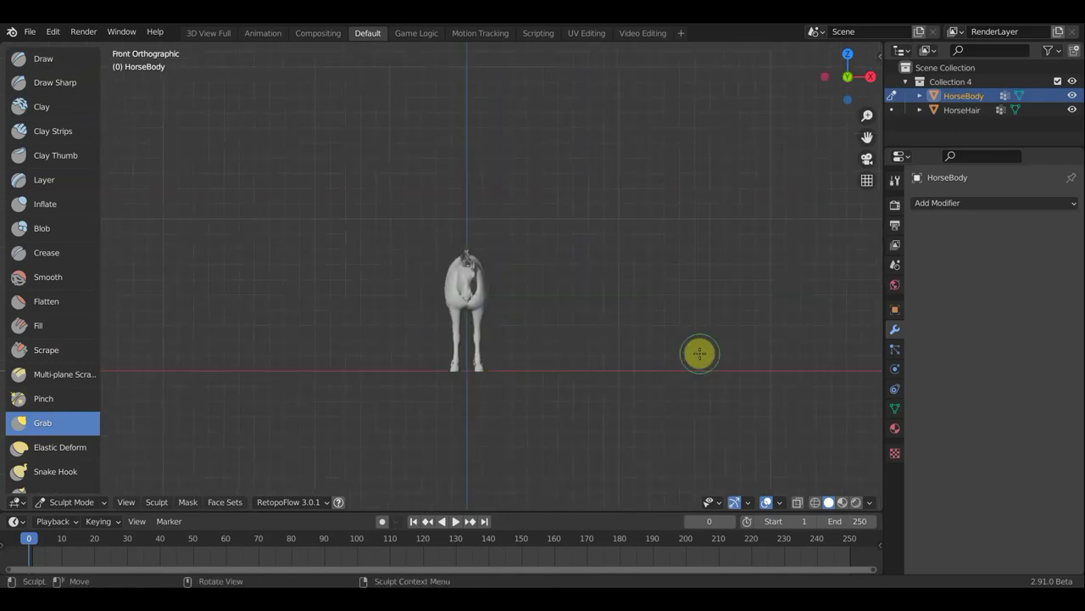
key("KP_3")
scroll(696, 355, "up", 1)
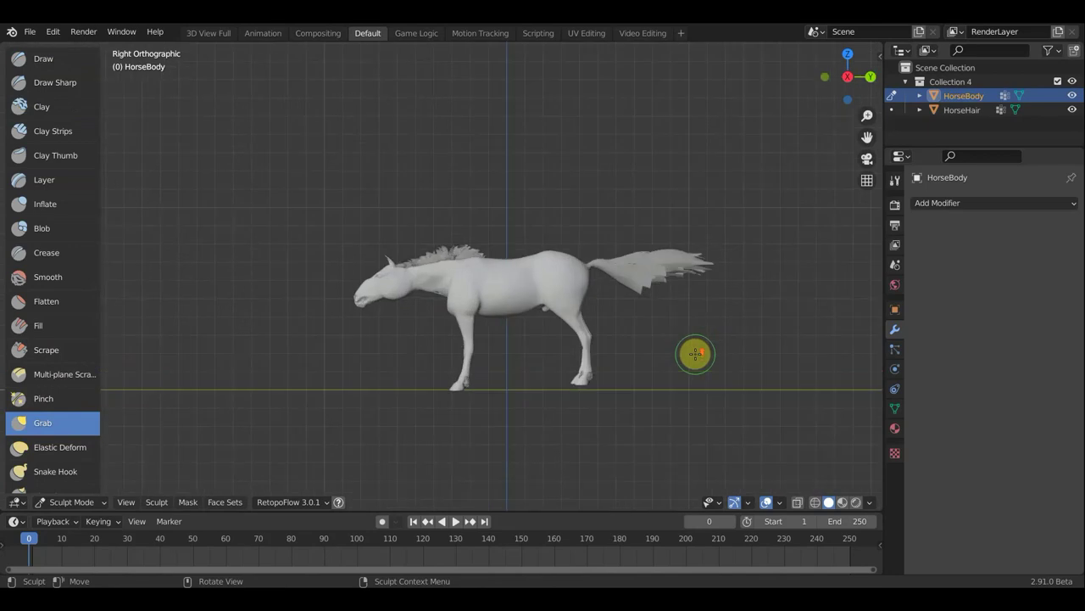
scroll(695, 354, "up", 2)
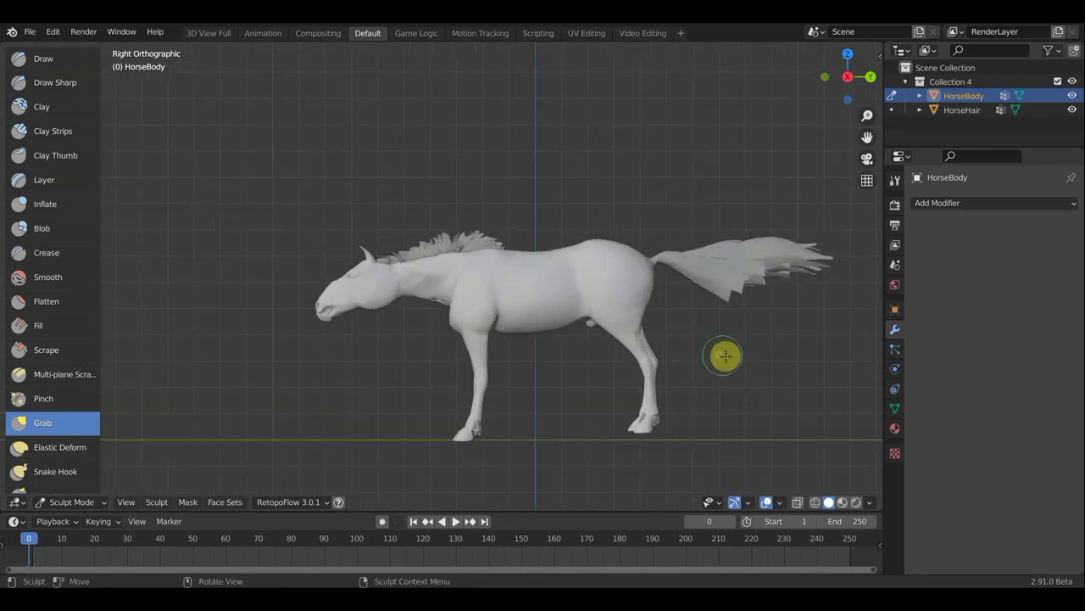
middle_click_drag(746, 359, 681, 310, "shift")
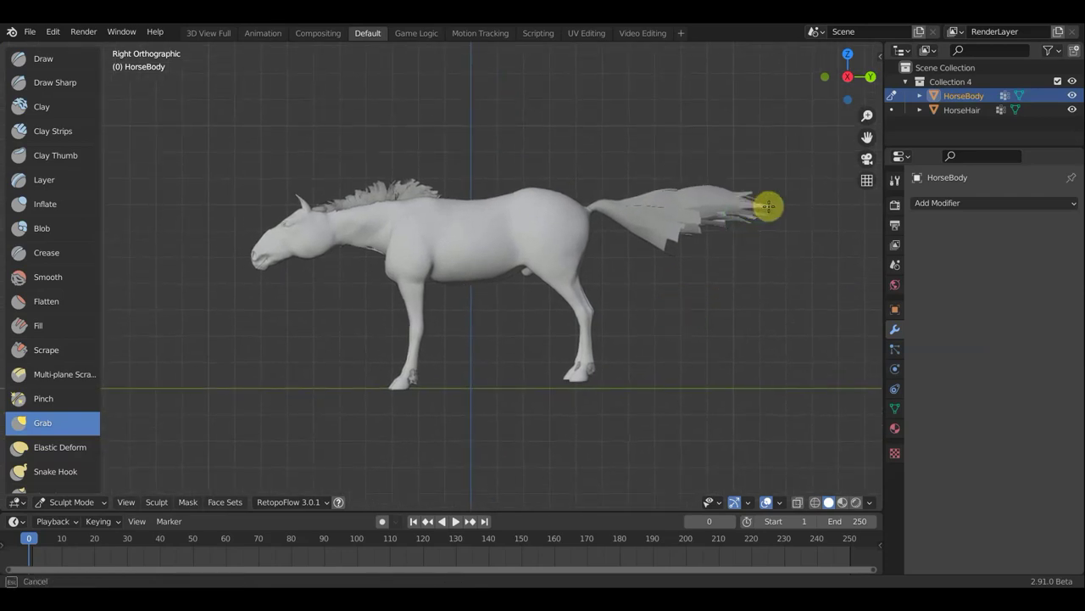
left_click_drag(768, 206, 727, 243)
key("Escape")
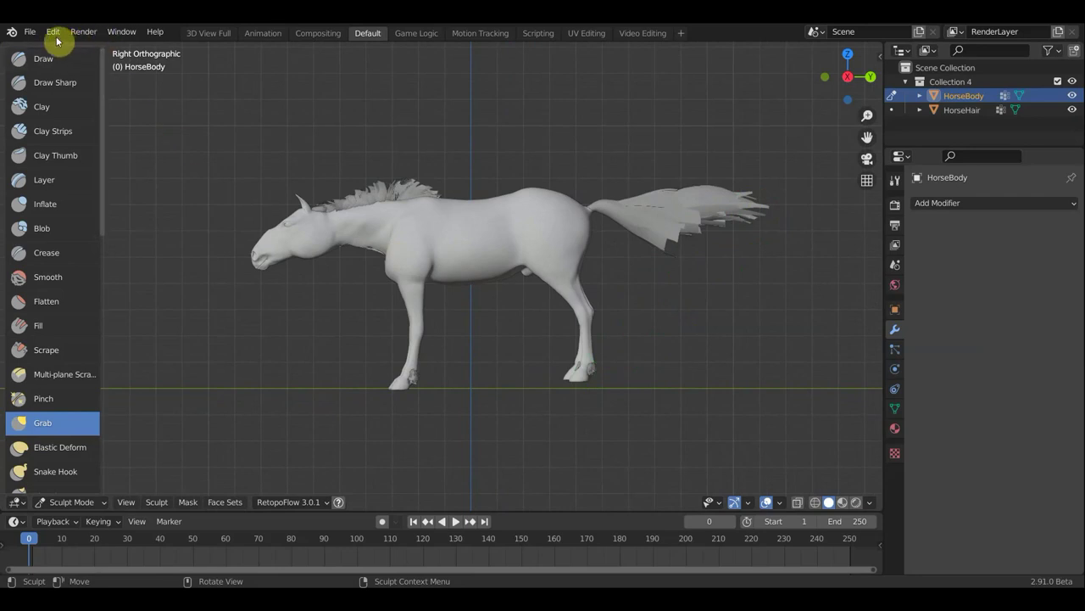
left_click(32, 34)
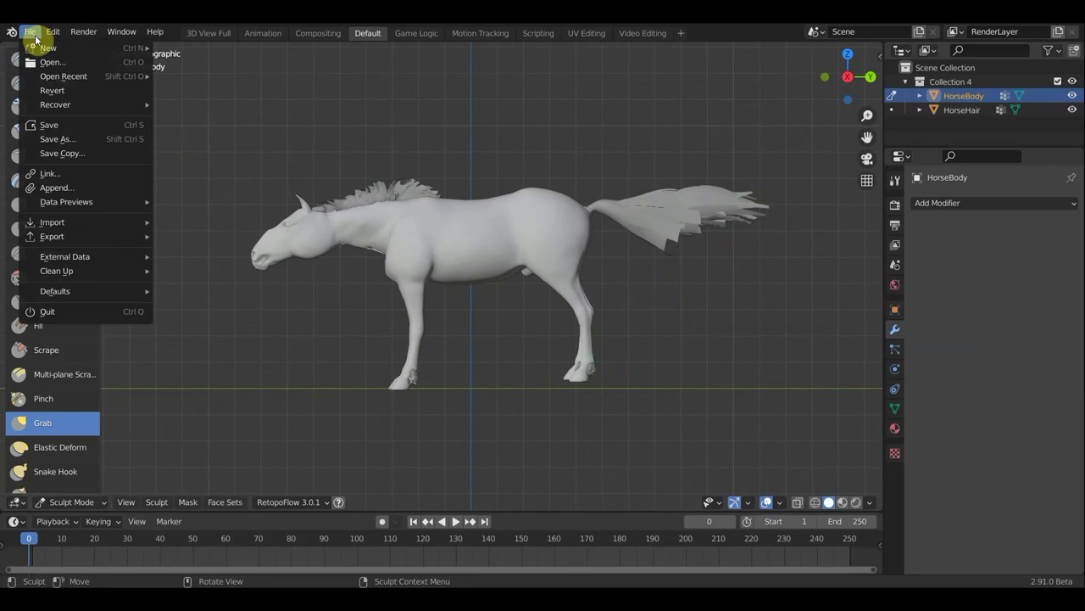
In Object Mode, rotate HorseBody and HorseHair about -1.7° then -0.375°, and reselect both
left_click(65, 504)
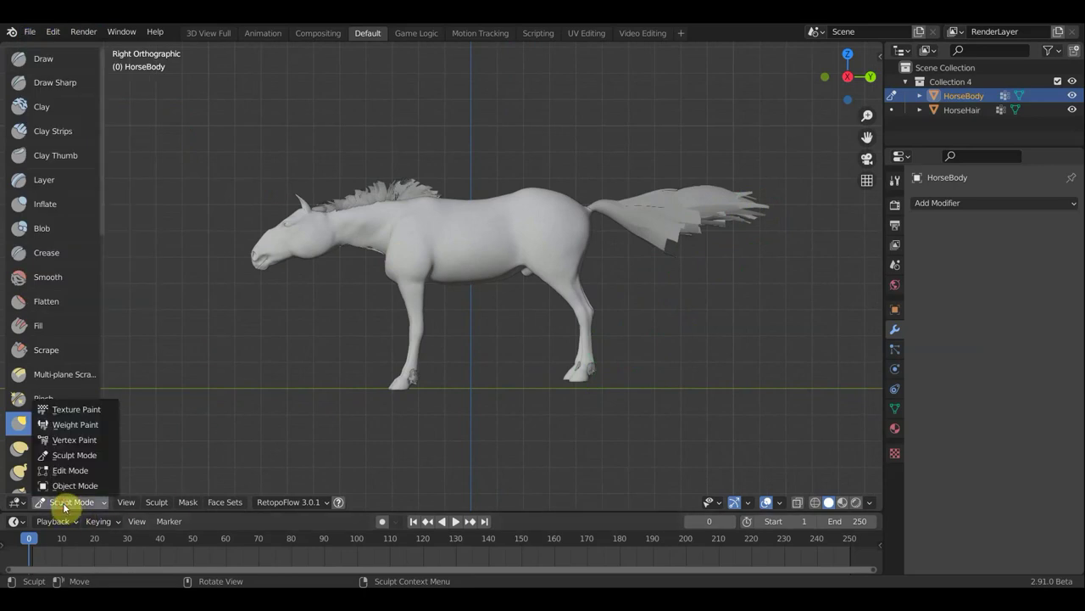
left_click(76, 485)
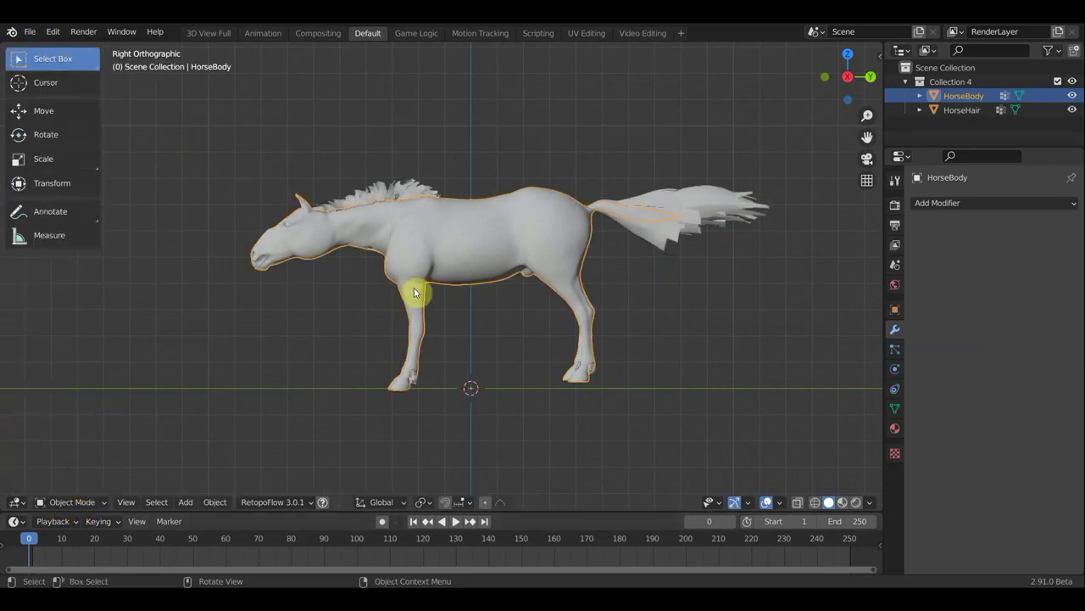
left_click(402, 194, "shift")
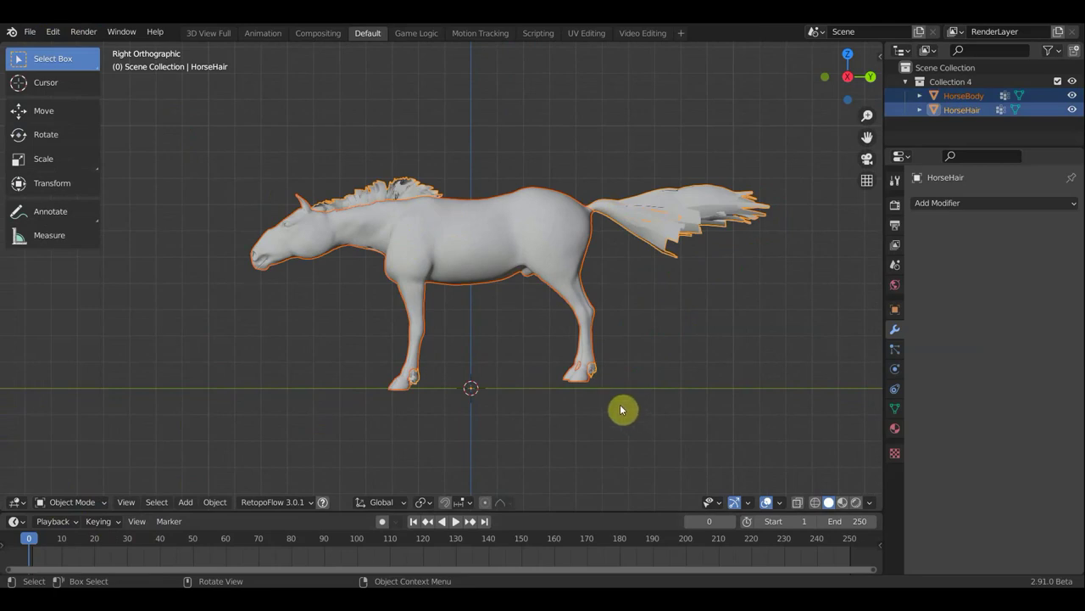
key("r")
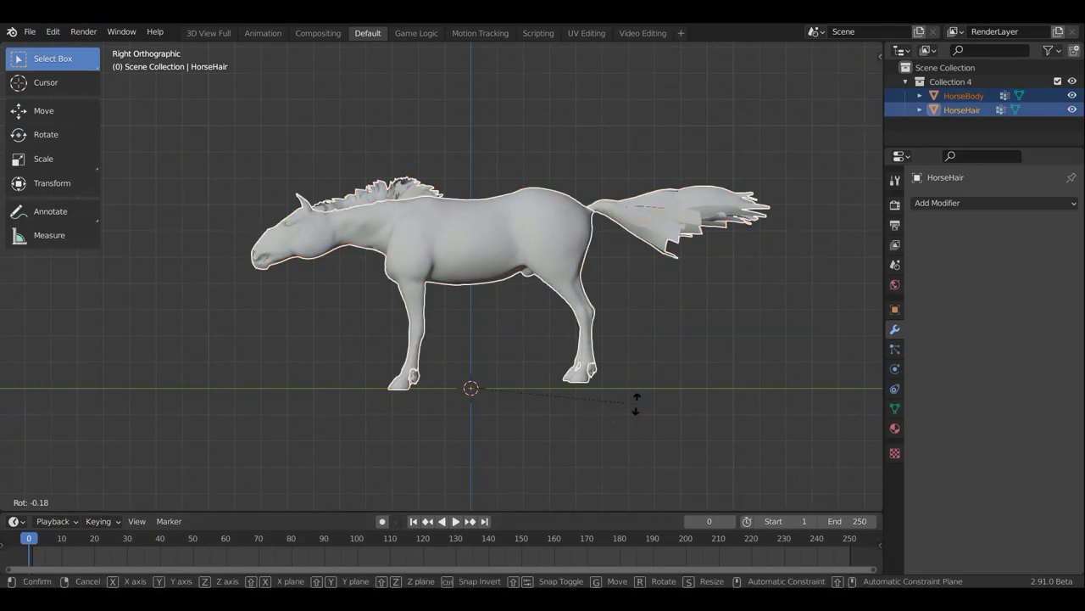
left_click(636, 407)
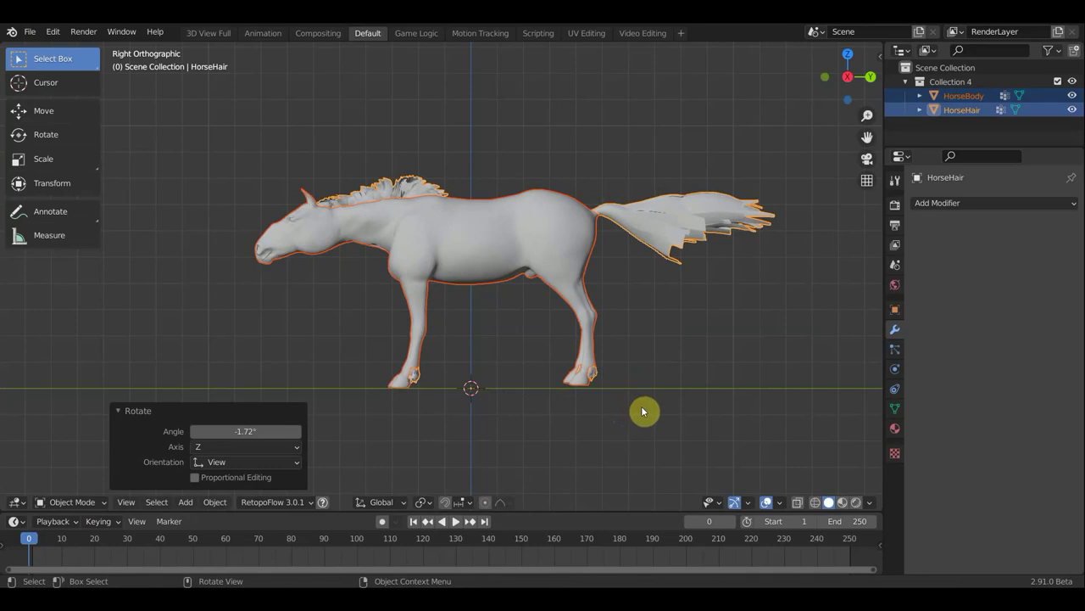
key("r")
left_click(643, 410)
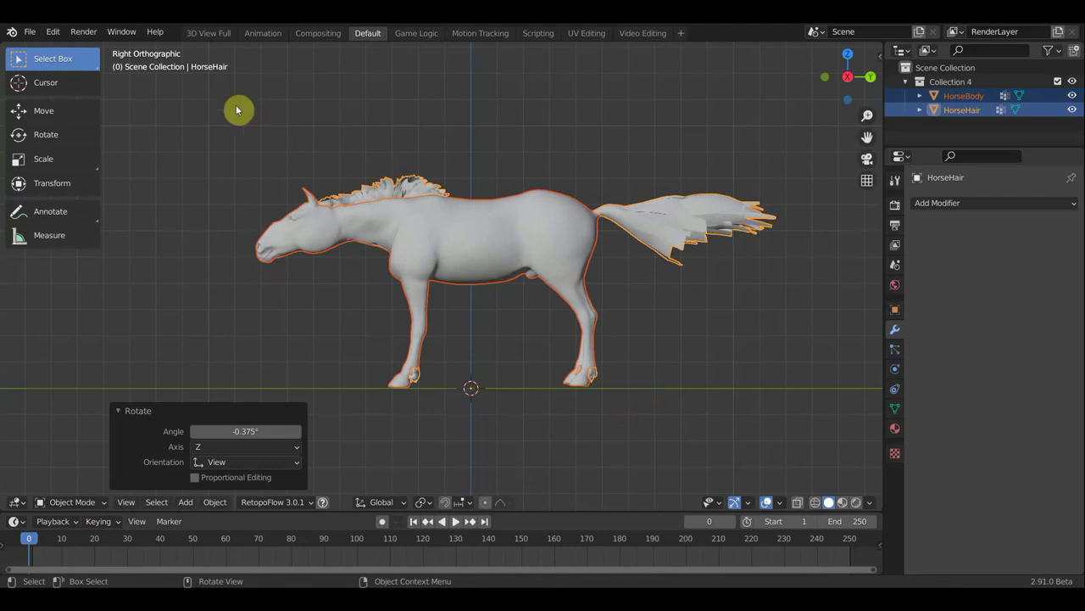
left_click(227, 166)
left_click_drag(774, 424, 185, 126)
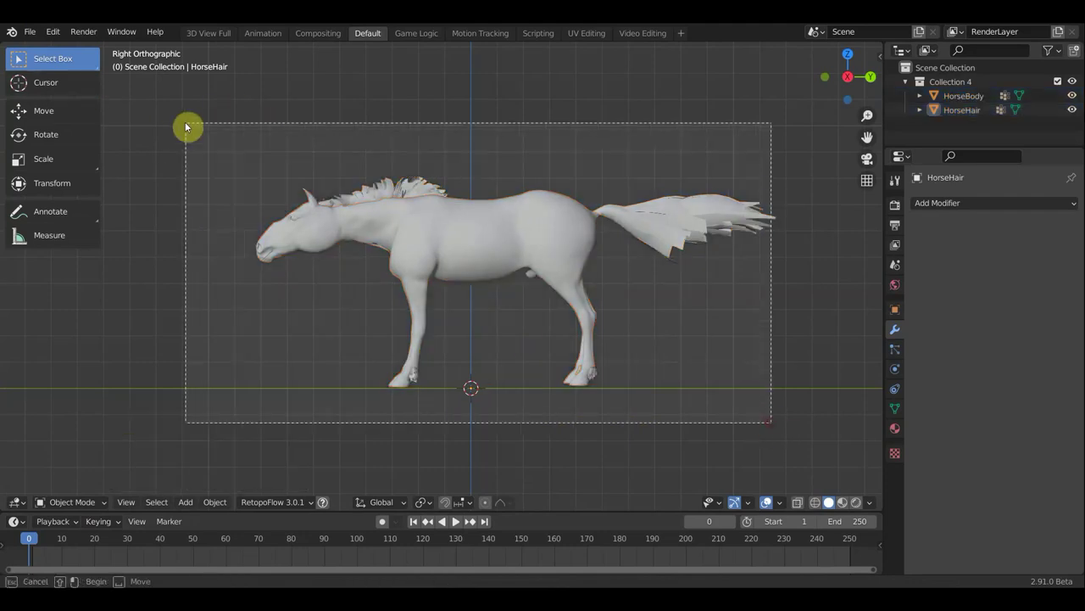
Export the horse body and hair as FBX to the Desktop with an incremented file name
left_click(27, 34)
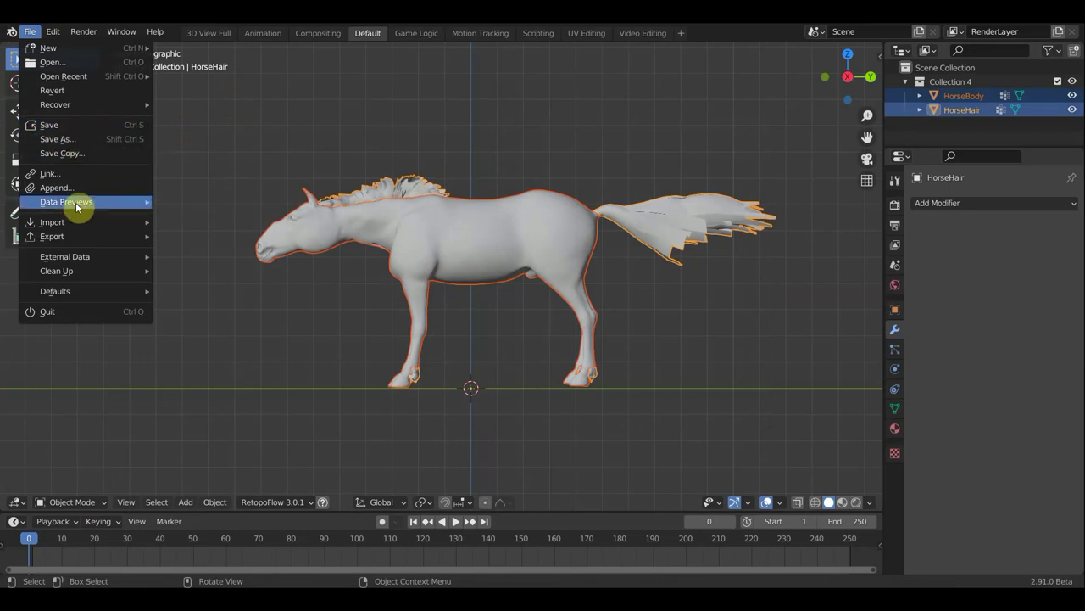
mouse_move(51, 235)
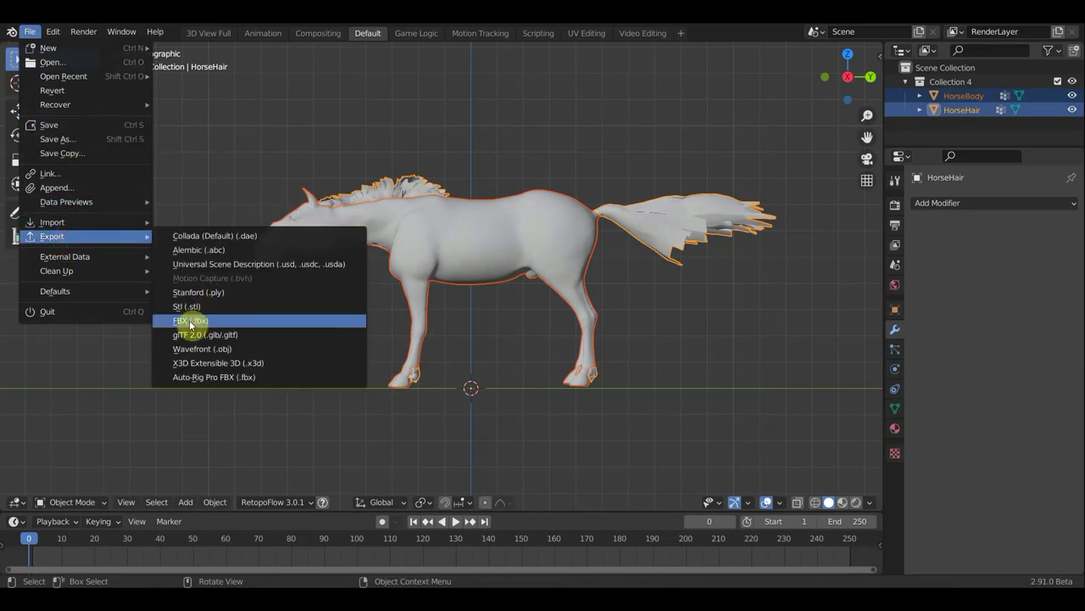
left_click(185, 323)
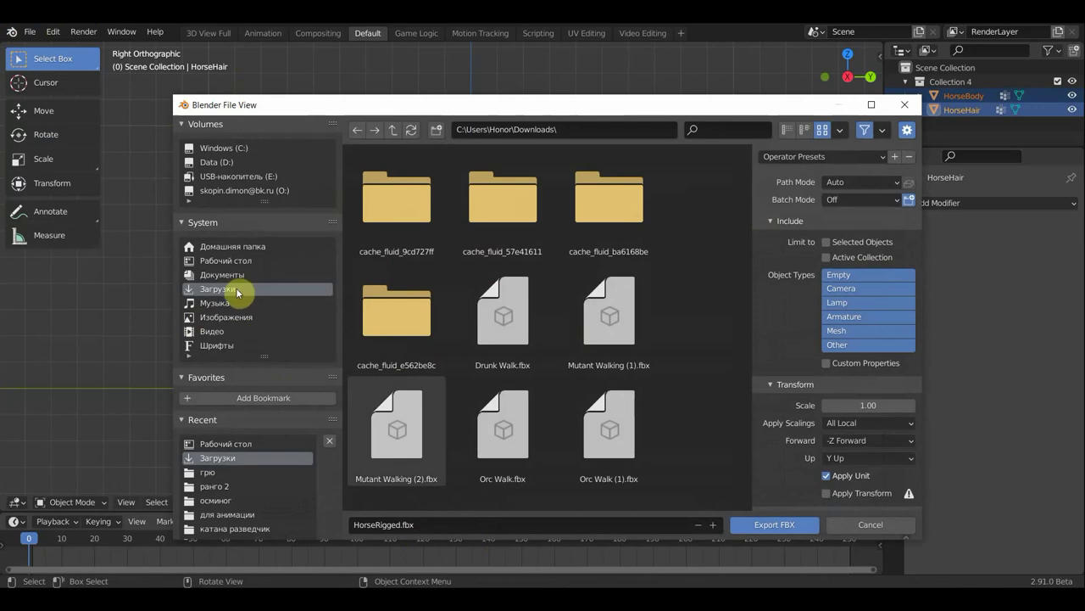
left_click(245, 263)
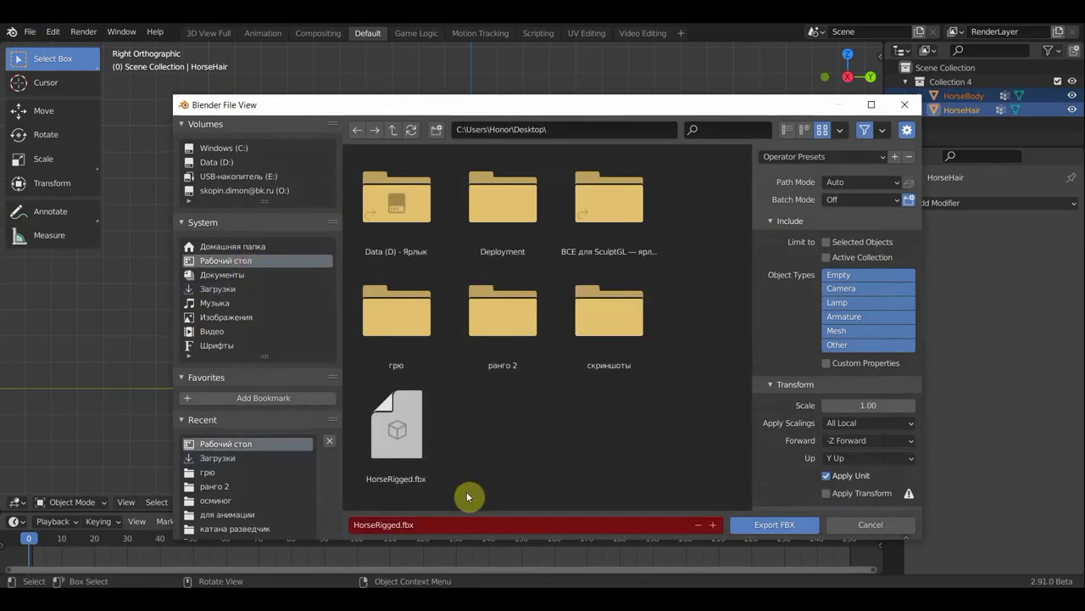
left_click(435, 523)
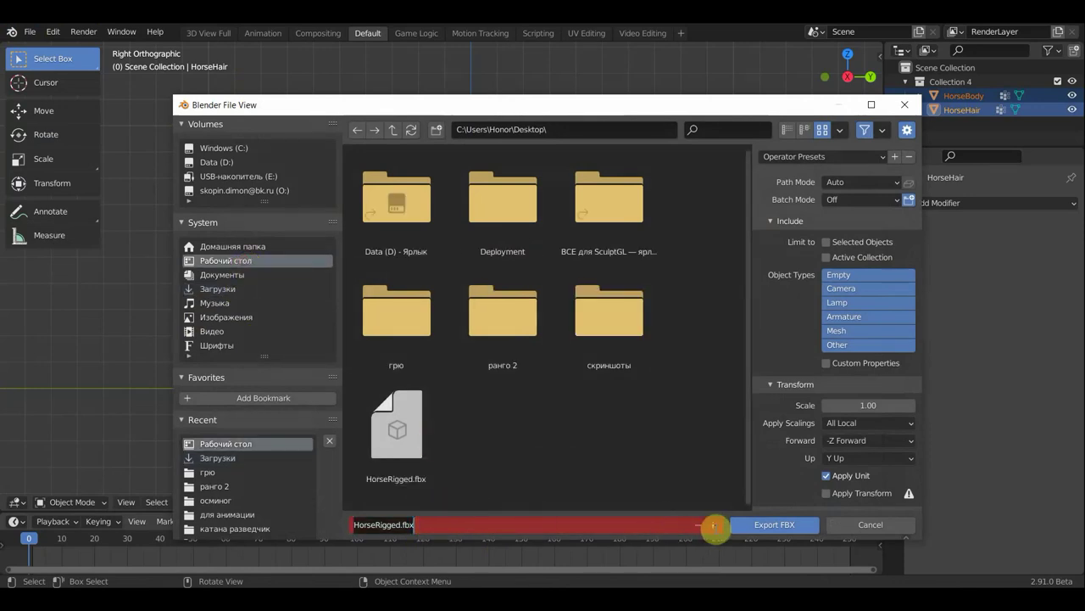
left_click(713, 525)
left_click(783, 525)
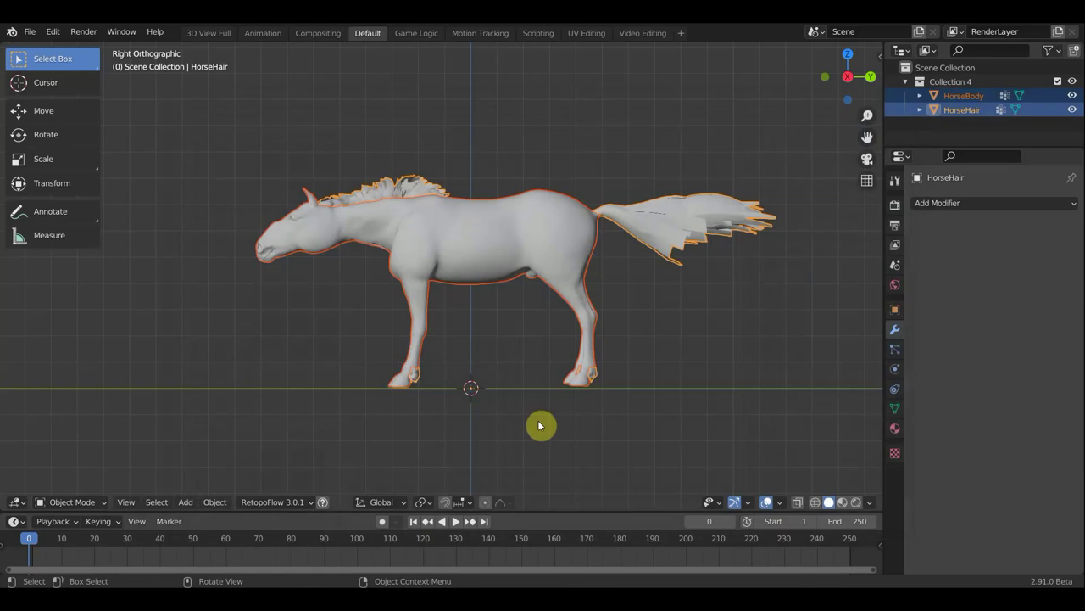
Open Realistic_Horse_Skeleton_Fire.blend without saving and enlarge the 3D view above the Action Editor
left_click(31, 33)
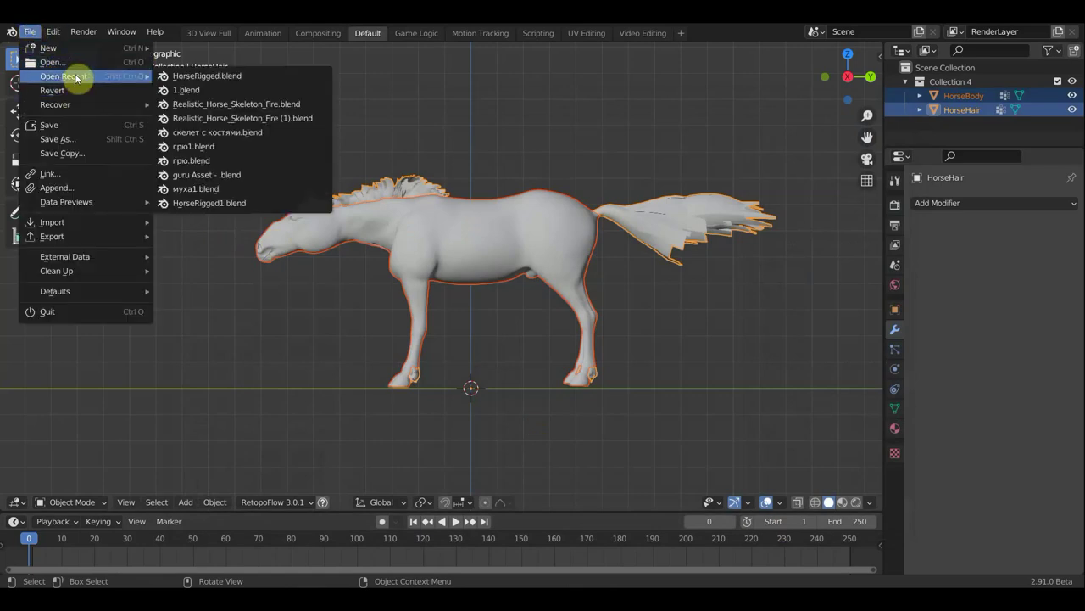
mouse_move(64, 76)
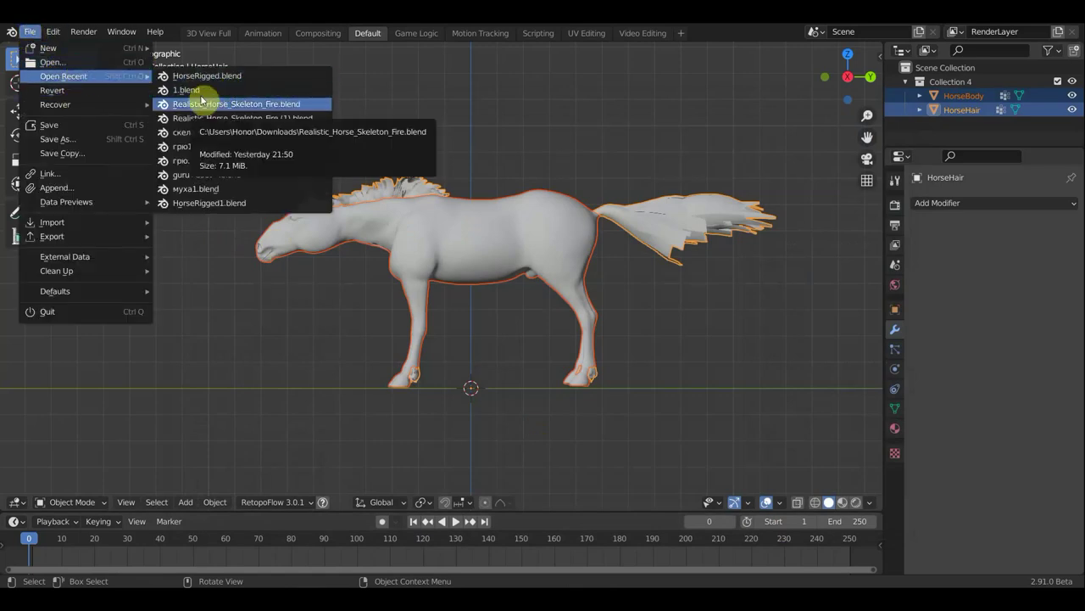
left_click(194, 93)
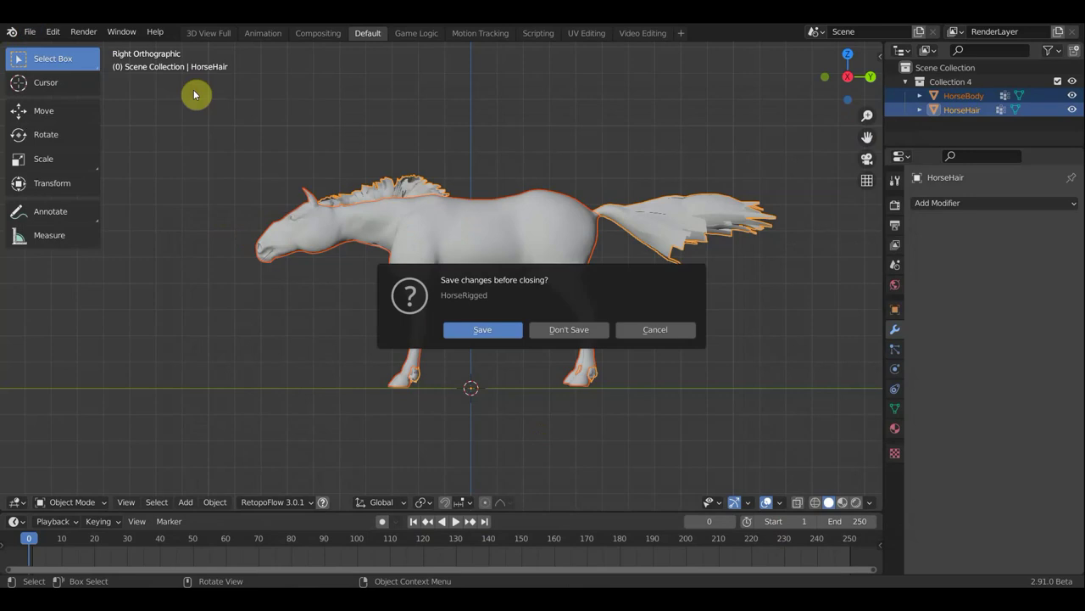
left_click(565, 329)
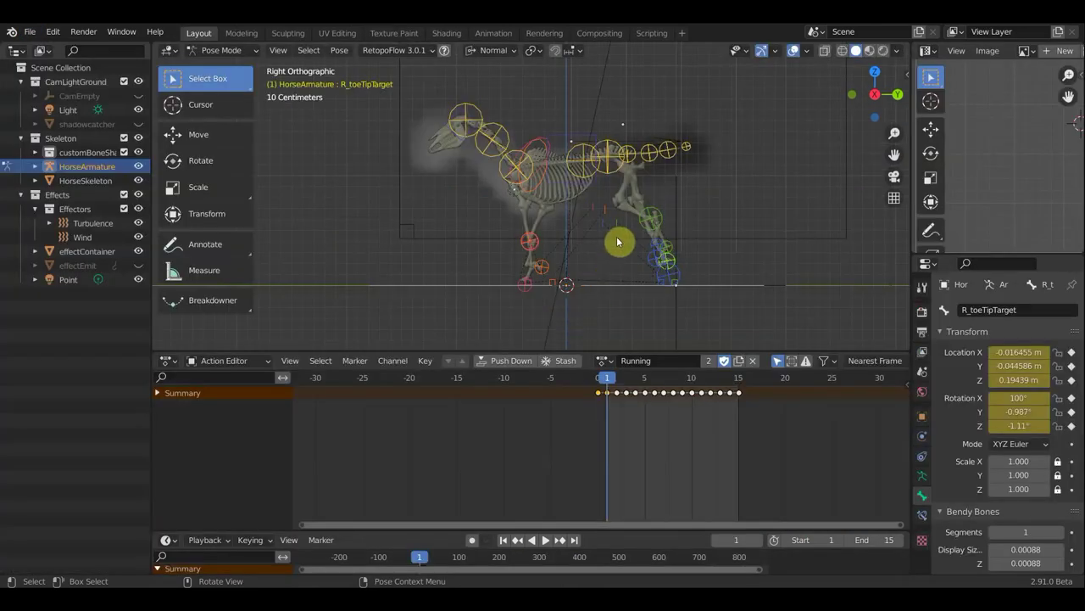
scroll(617, 241, "up", 2)
middle_click_drag(686, 252, 683, 304, "shift")
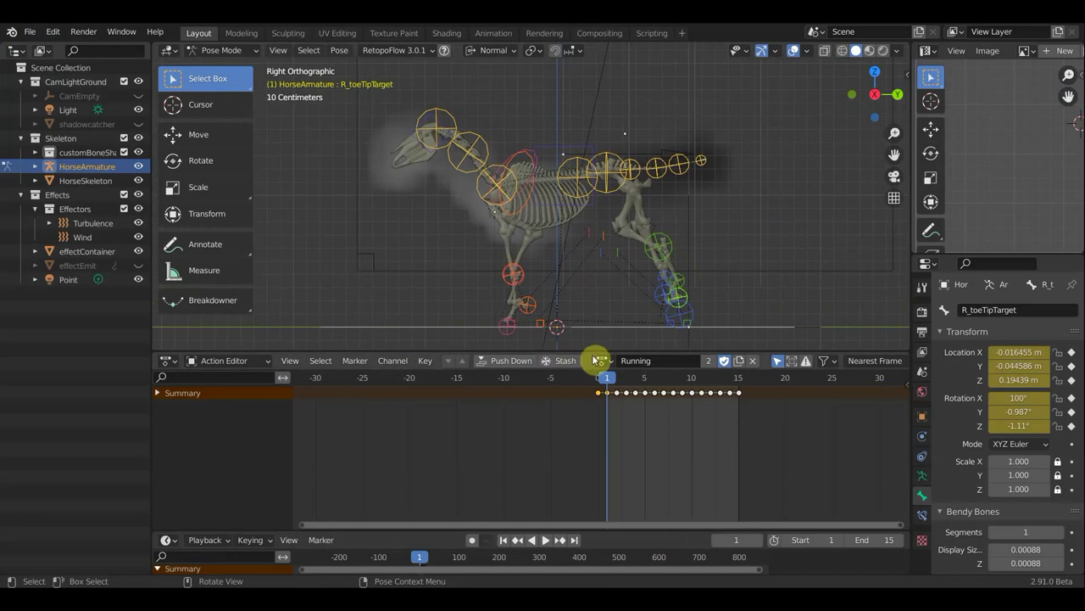
left_click_drag(590, 352, 567, 371)
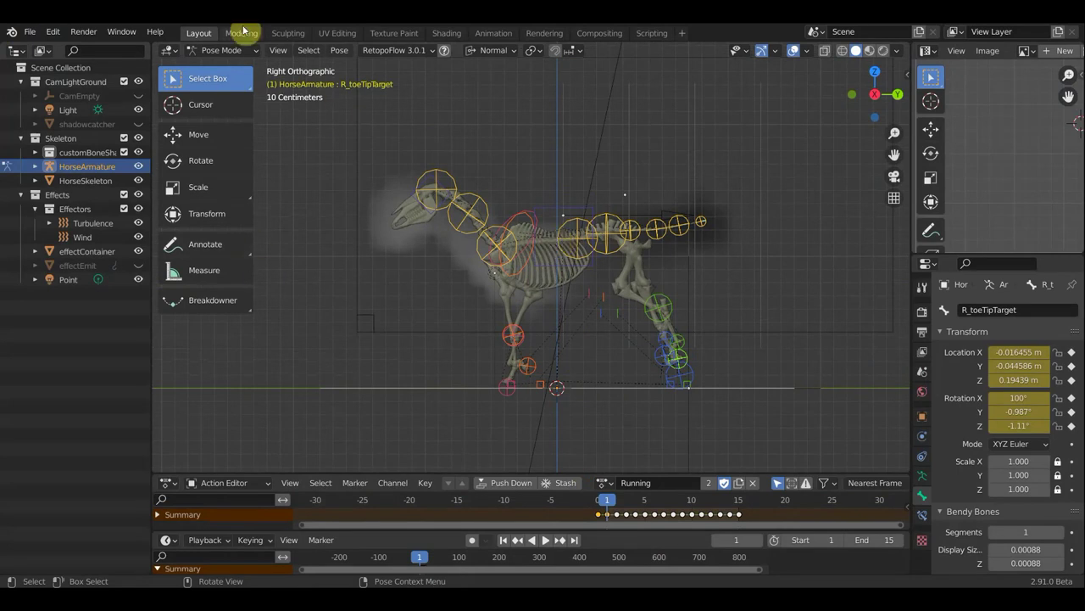
Switch HorseArmature from Pose Mode to Edit Mode to inspect bones, then to Object Mode
left_click(233, 54)
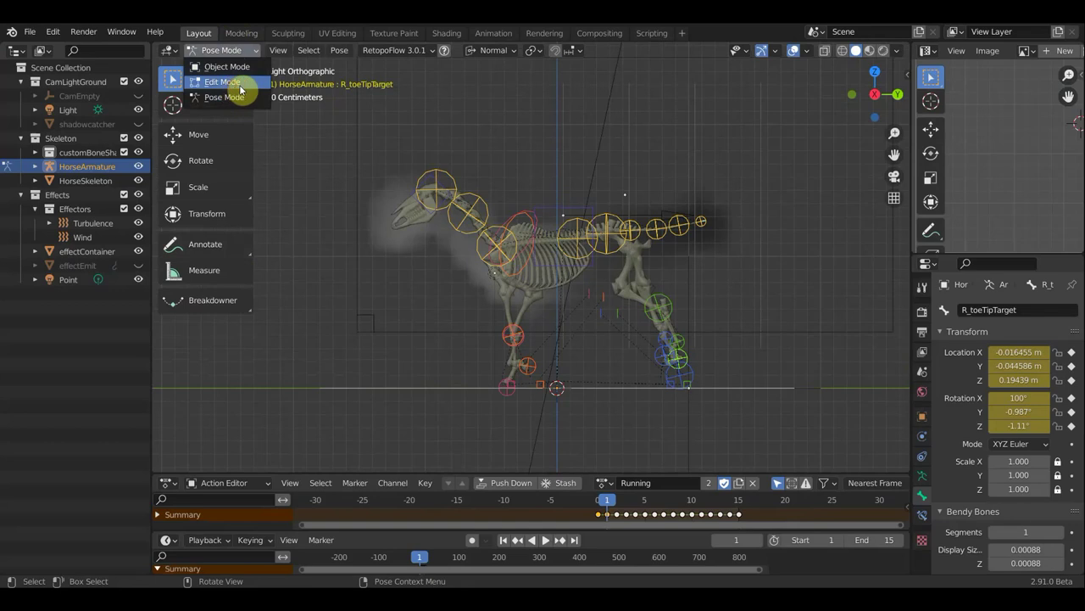
left_click(241, 82)
scroll(724, 307, "up", 2)
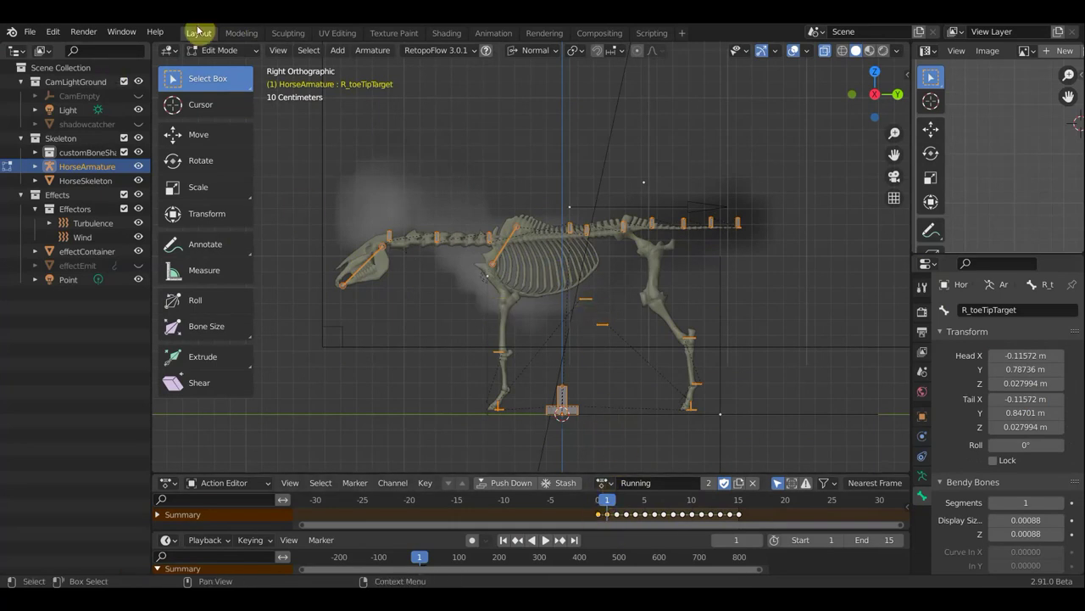
left_click(215, 51)
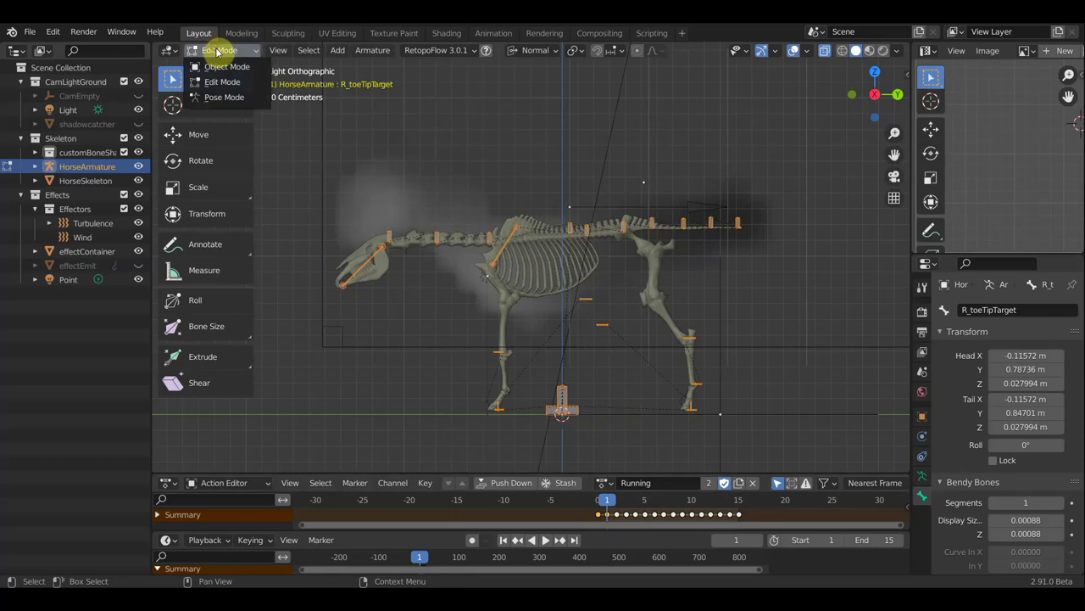
left_click(230, 65)
scroll(434, 182, "down", 2)
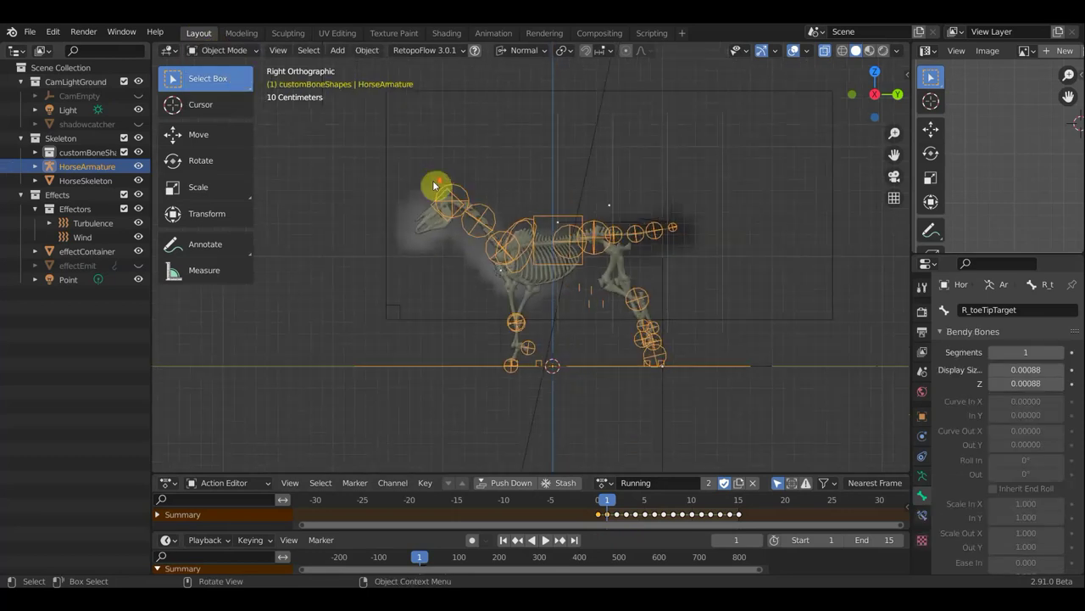
Import HorseRigged2.fbx from the Desktop through File > Import > FBX
left_click(34, 32)
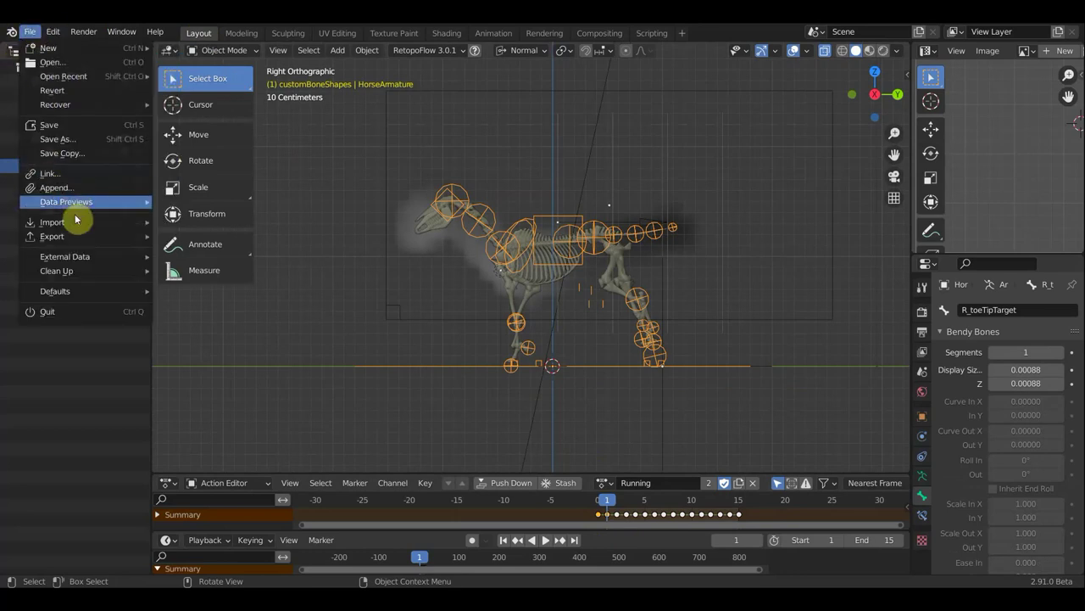
mouse_move(52, 223)
left_click(200, 307)
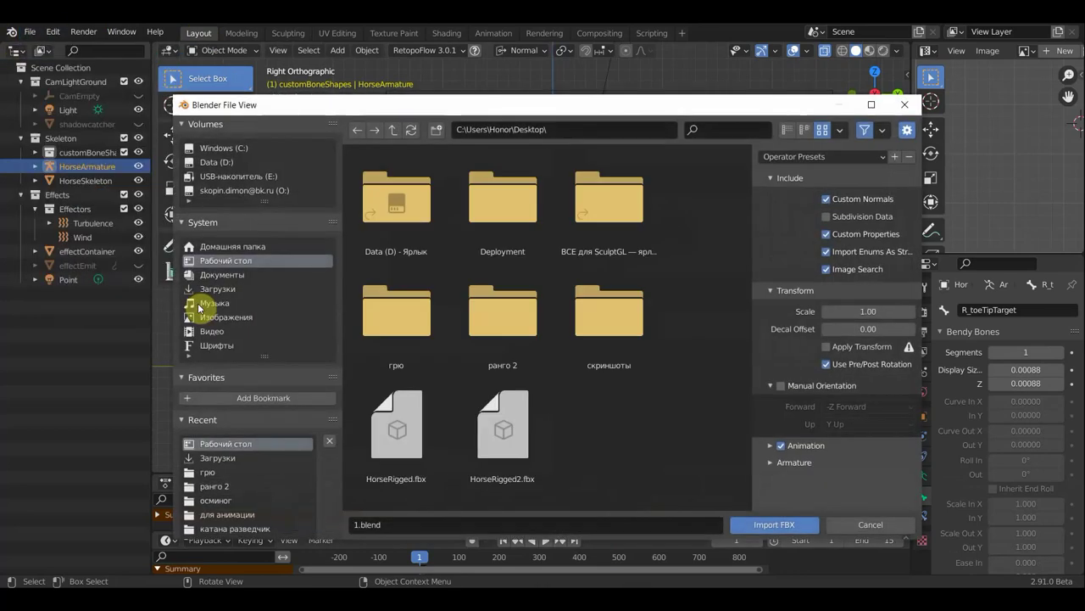
left_click(497, 428)
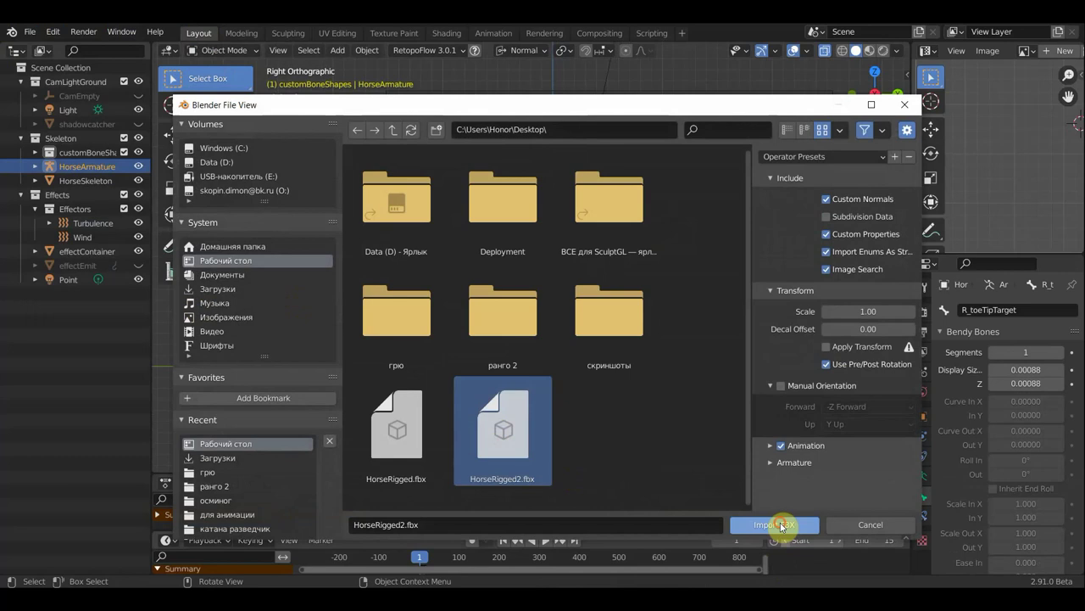
left_click(772, 523)
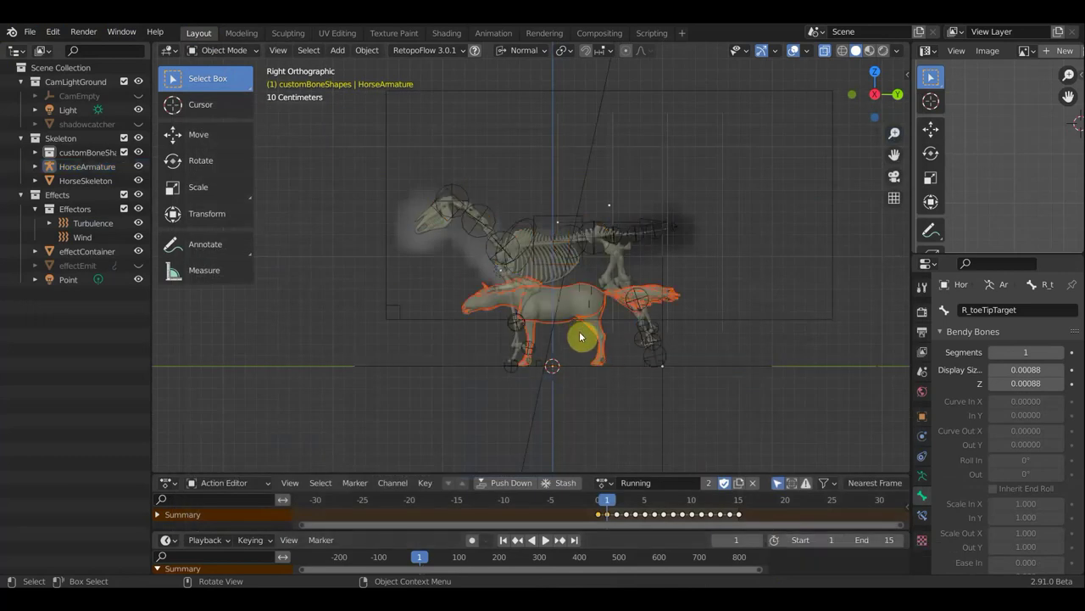
Scale the imported horse up to 1.777 to match the skeleton and go to frame 0
key("s")
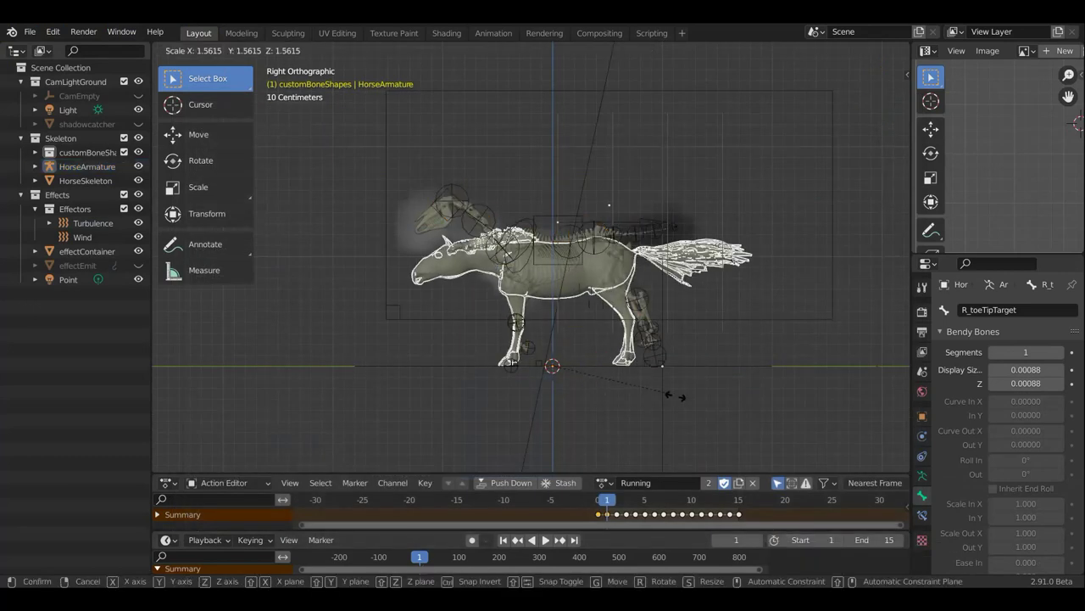
left_click(685, 404)
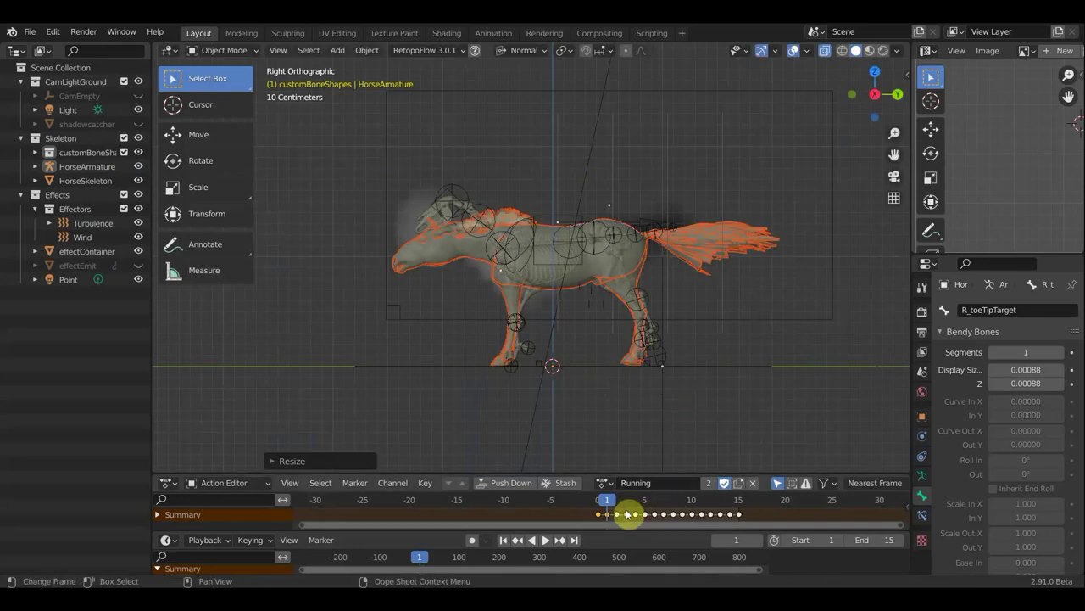
left_click(600, 502)
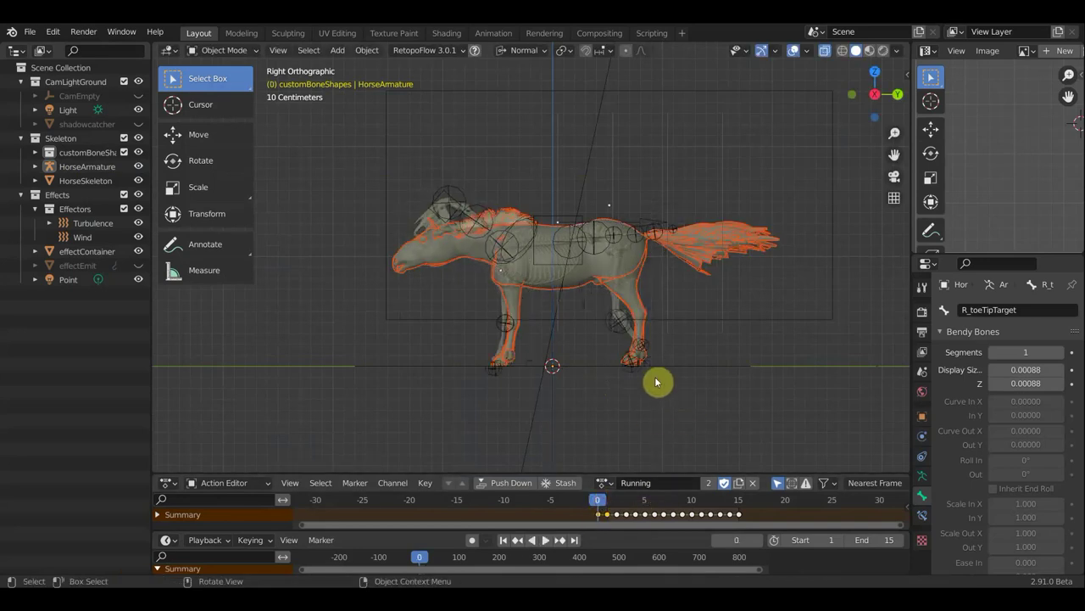
Orbit around the horse, return to the right orthographic view and select the HorseBody mesh
scroll(657, 383, "up", 2)
scroll(657, 382, "up", 1)
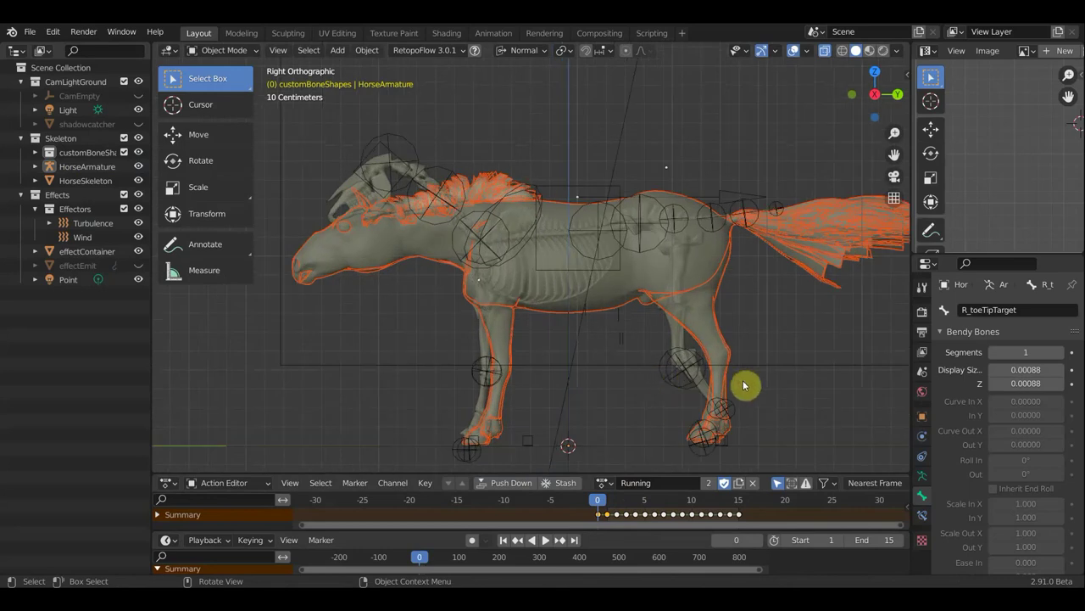
mouse_move(757, 386)
middle_mouse_down()
mouse_move(745, 380)
mouse_move(754, 384)
middle_mouse_up()
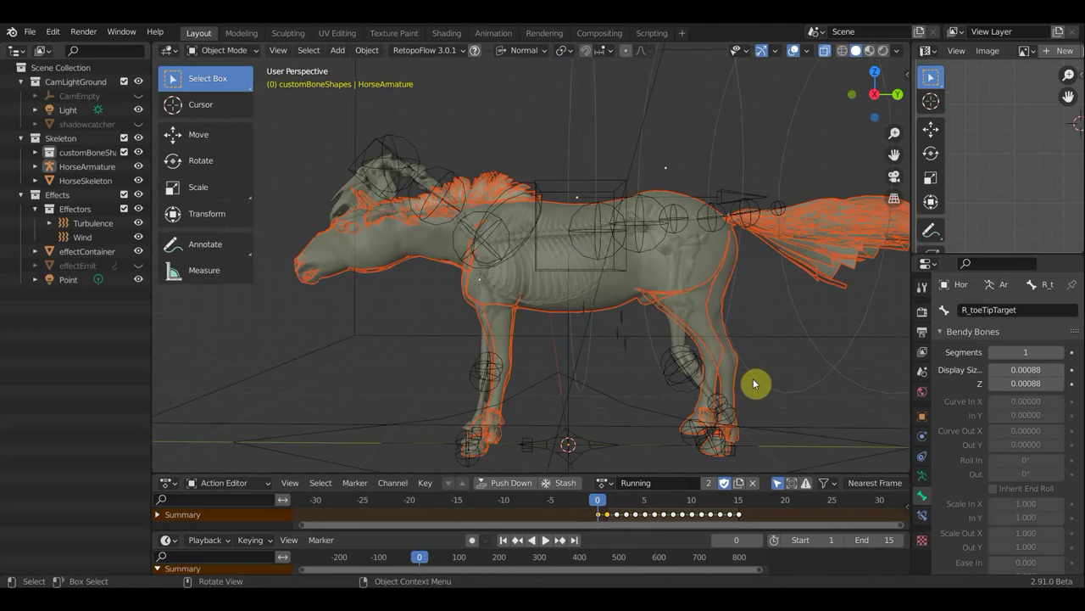
key("a")
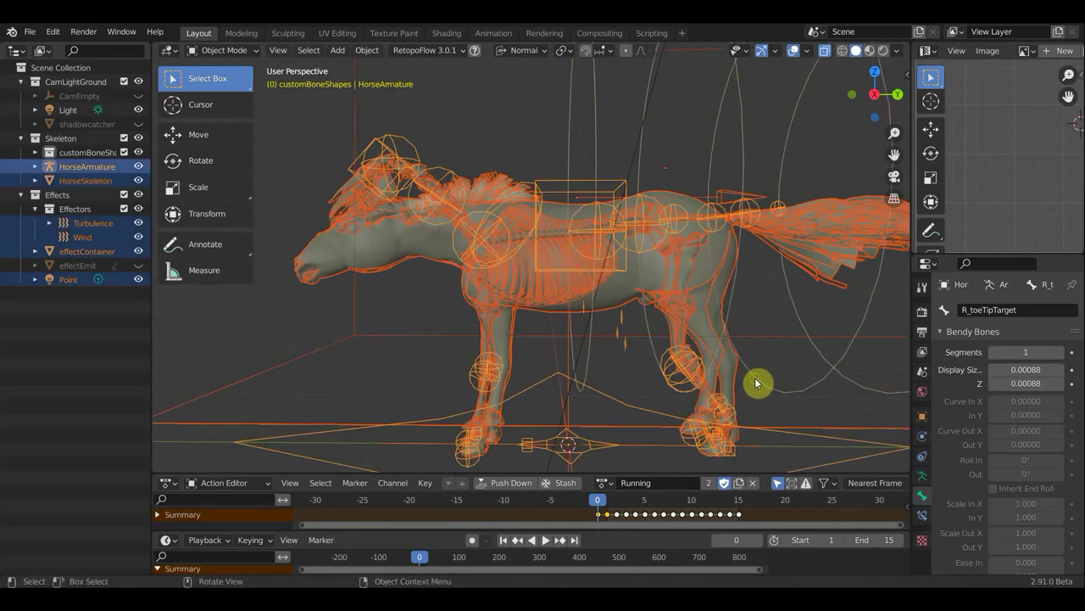
left_click(759, 396)
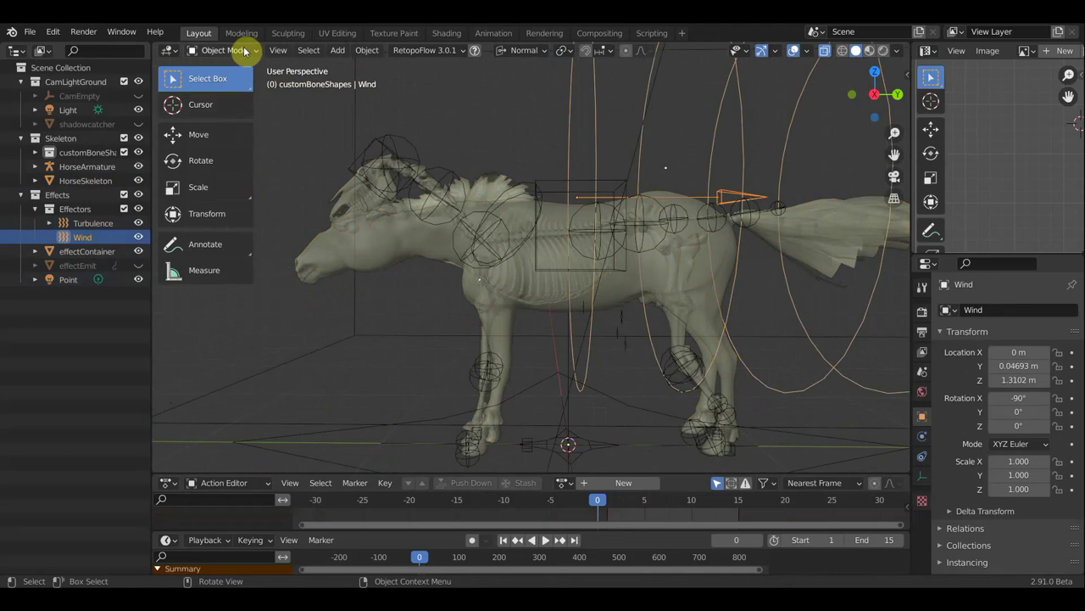
key("KP_3")
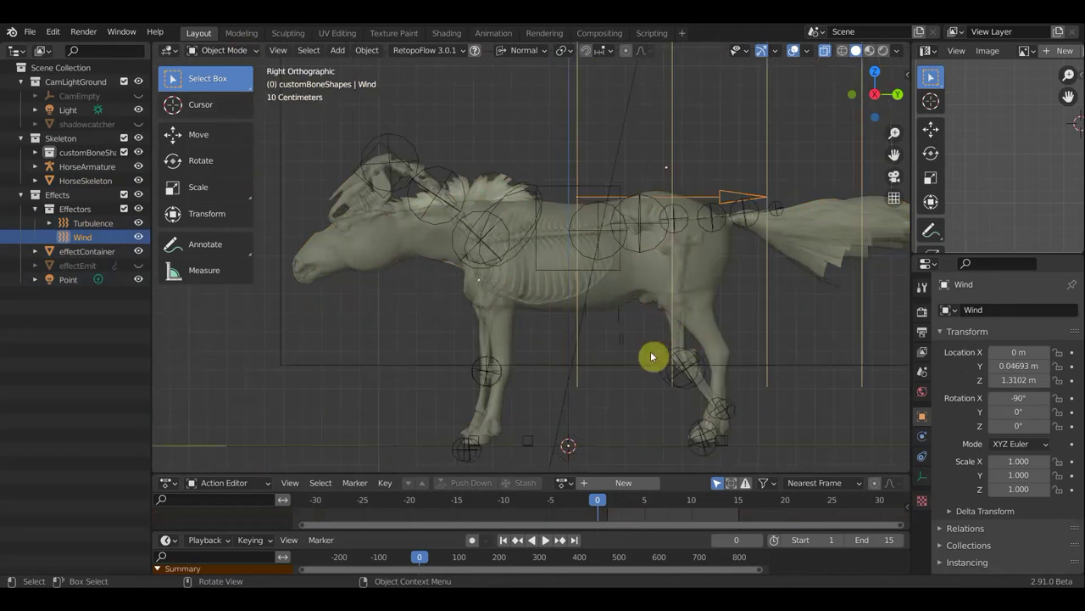
left_click(395, 254)
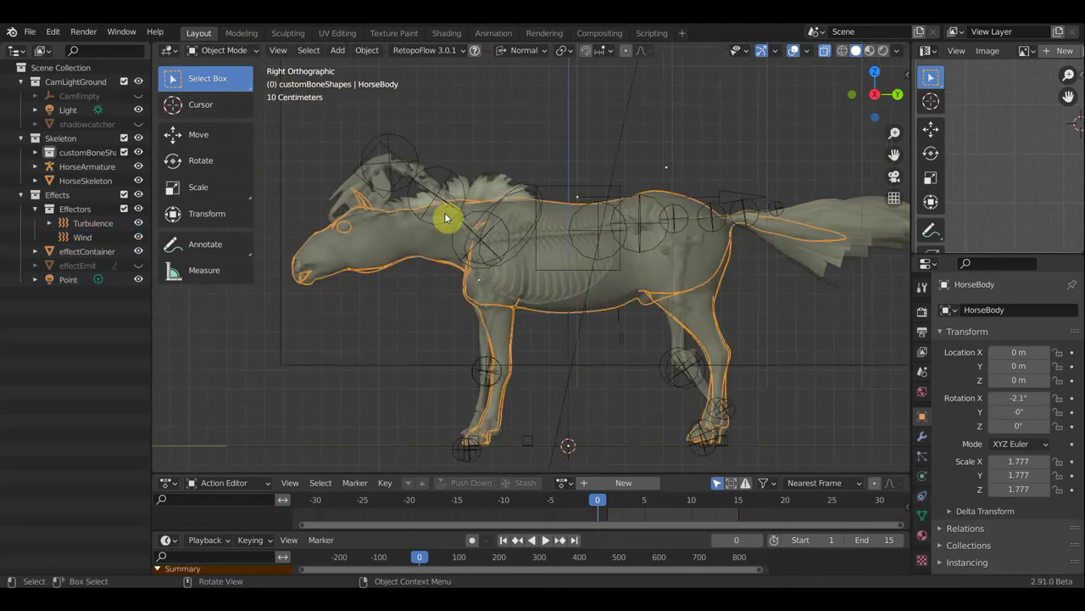
Add HorseHair to the selection and nudge body and hair slightly along Y
left_click(487, 181, "shift")
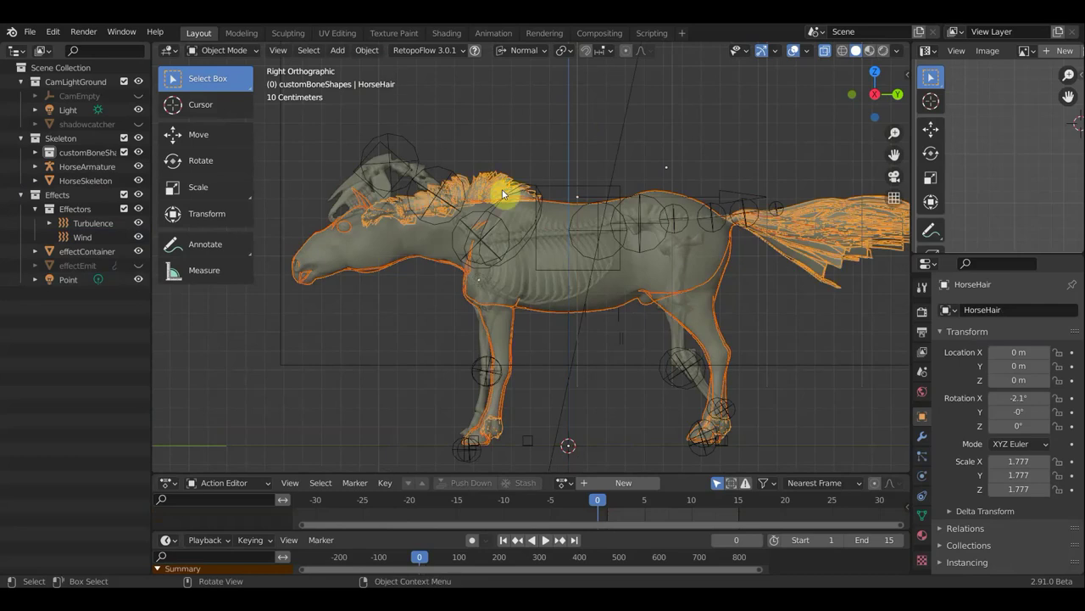
left_click(203, 138)
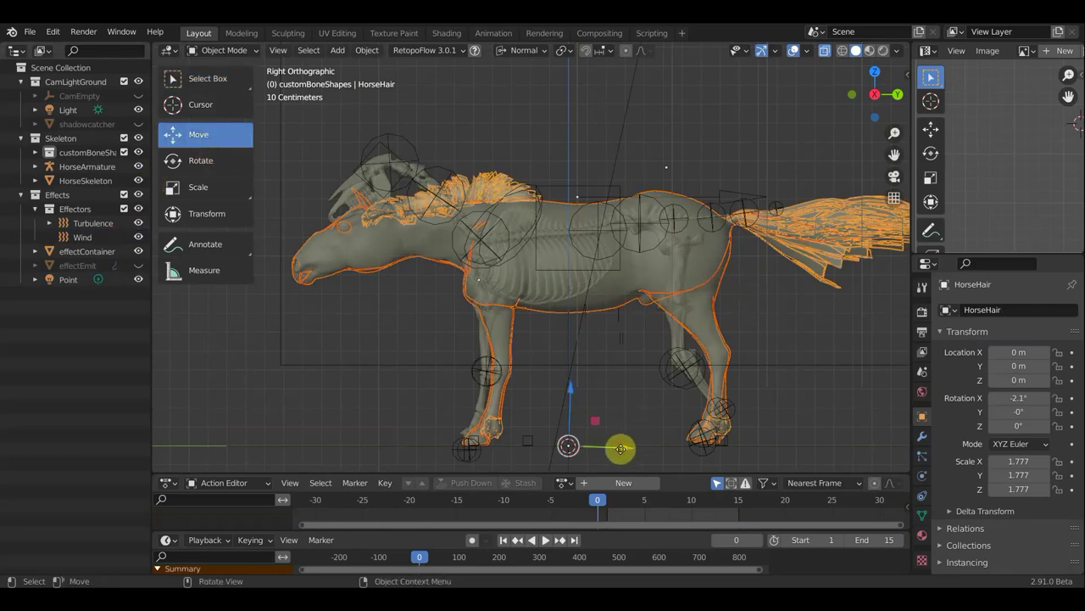
left_click_drag(620, 448, 614, 451)
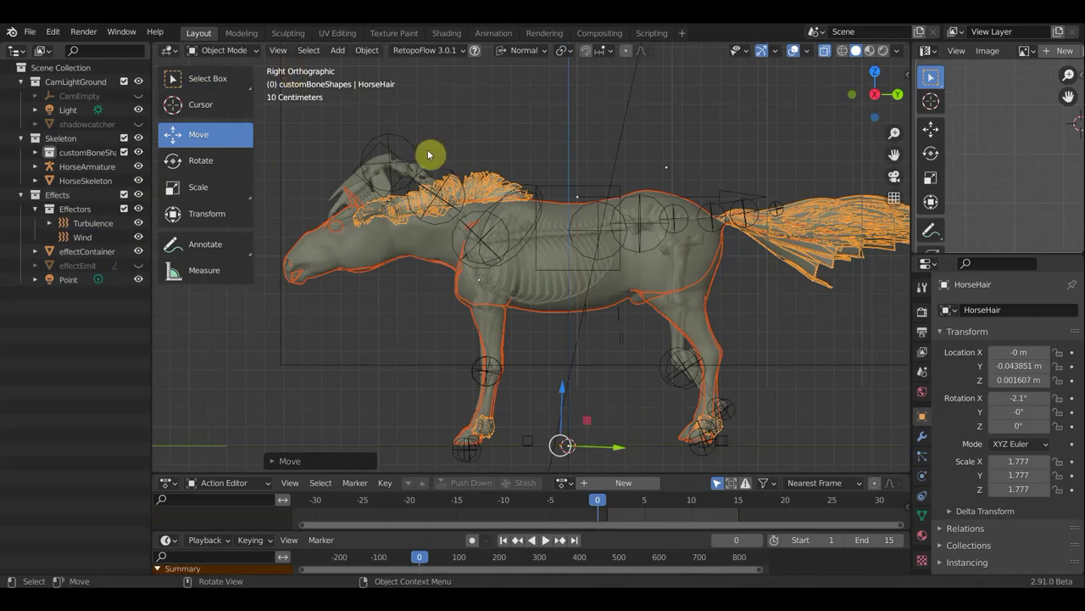
Switch the horse armature into Edit Mode and back to Object Mode
left_click(405, 157)
left_click(232, 51)
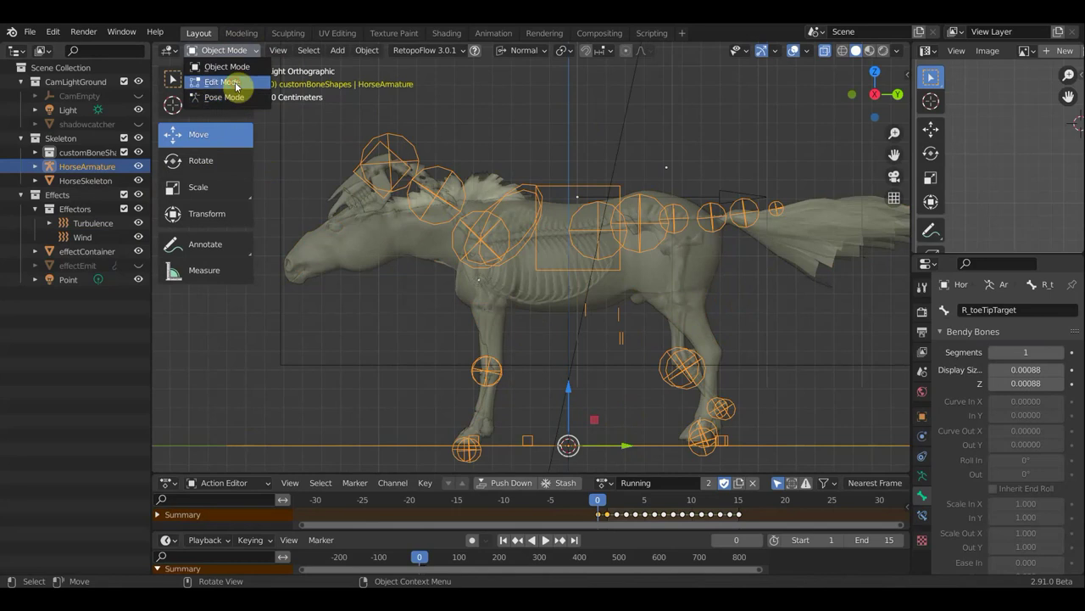
left_click(235, 83)
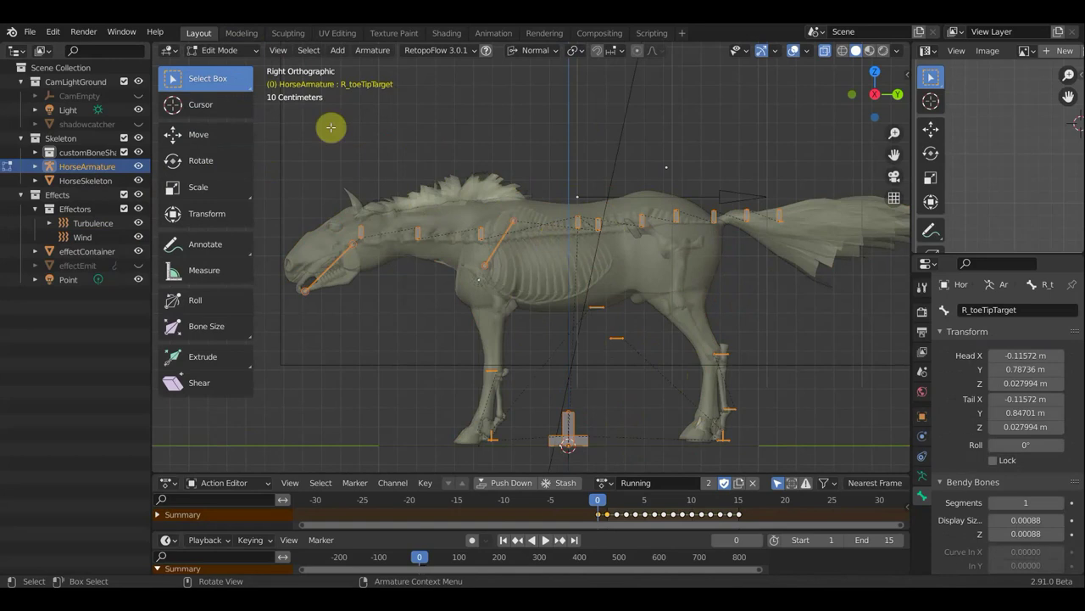
left_click(225, 50)
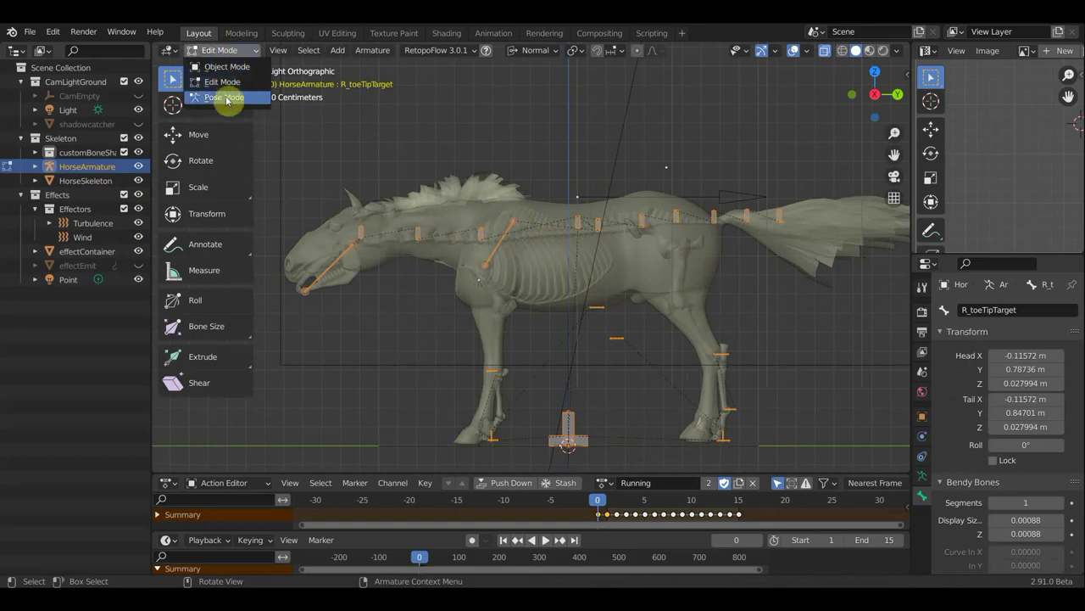
left_click(241, 66)
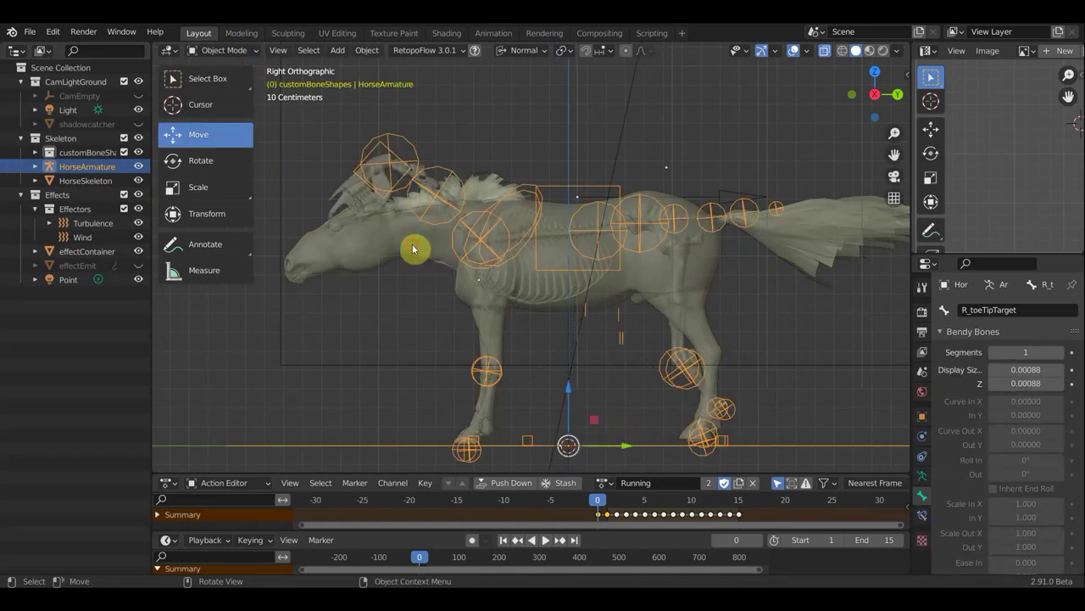
Shift HorseHair along Y to about -0.007288 m, then select HorseSkeleton
left_click(498, 189)
left_click(489, 185)
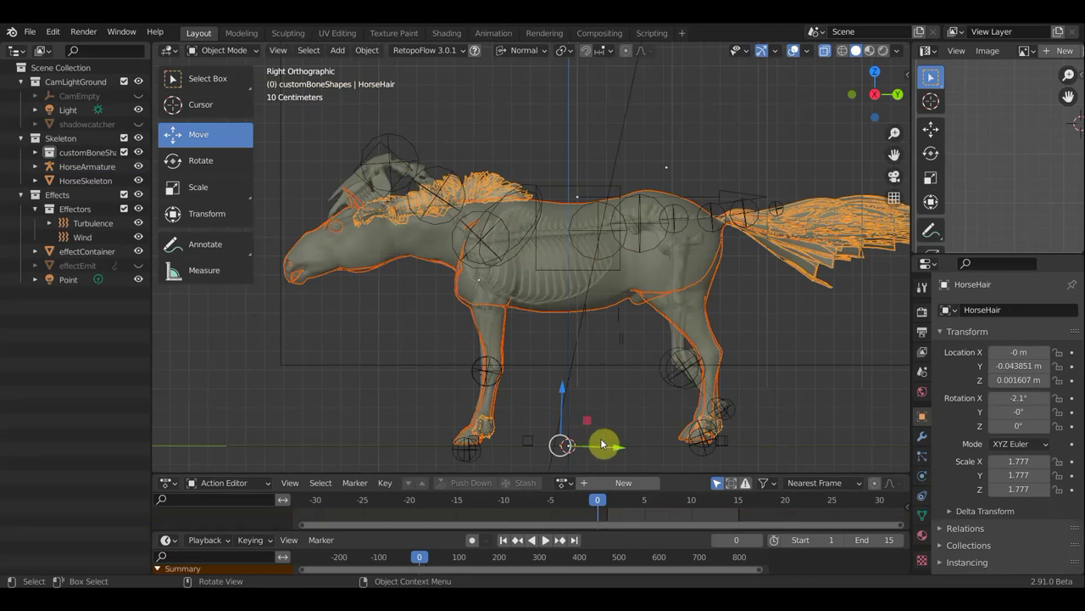
left_click_drag(617, 449, 618, 436)
scroll(617, 434, "down", 2)
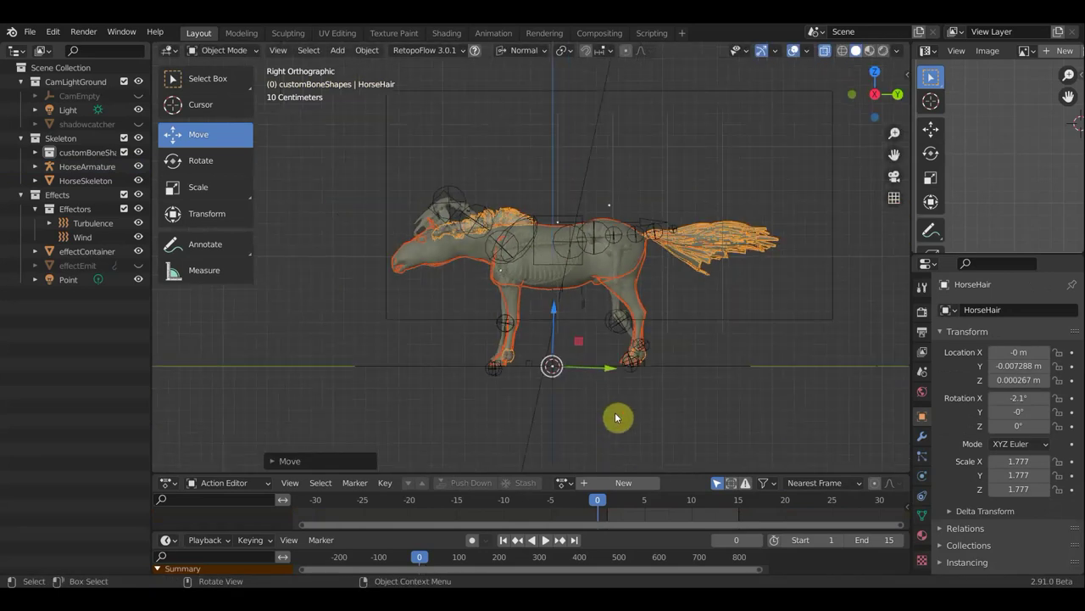
scroll(462, 247, "up", 2)
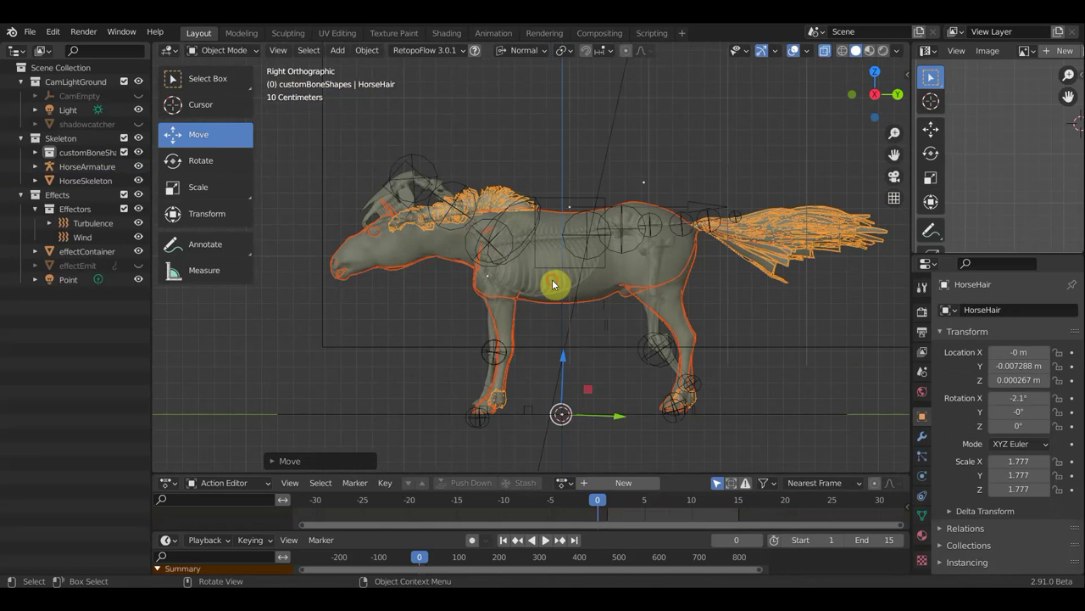
left_click(553, 284)
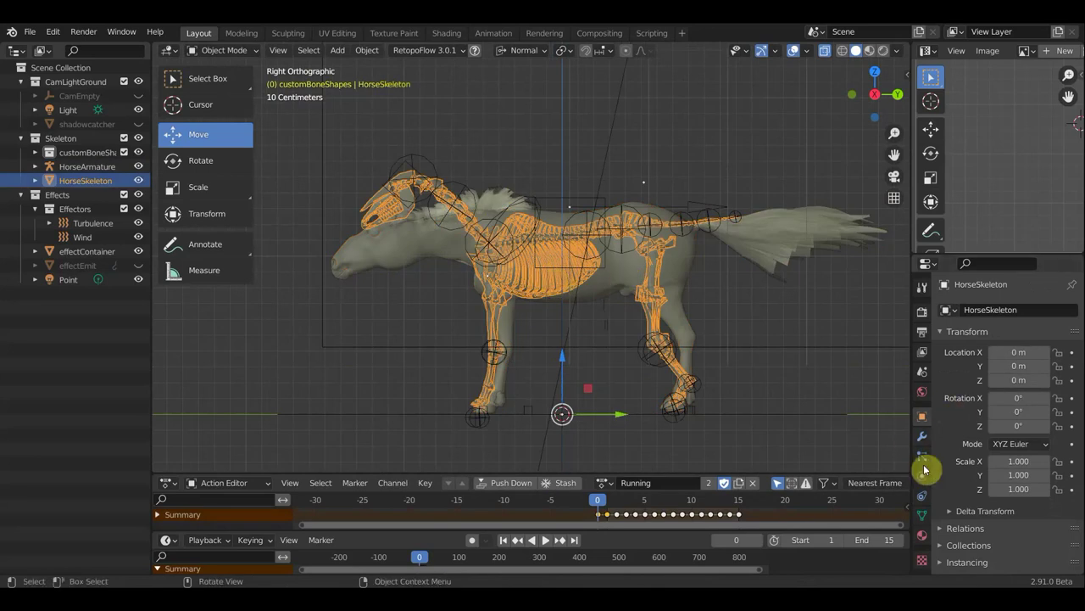
Apply HorseSkeleton's Armature, Subdivision and fluid modifiers until its modifier stack is empty
left_click(922, 436)
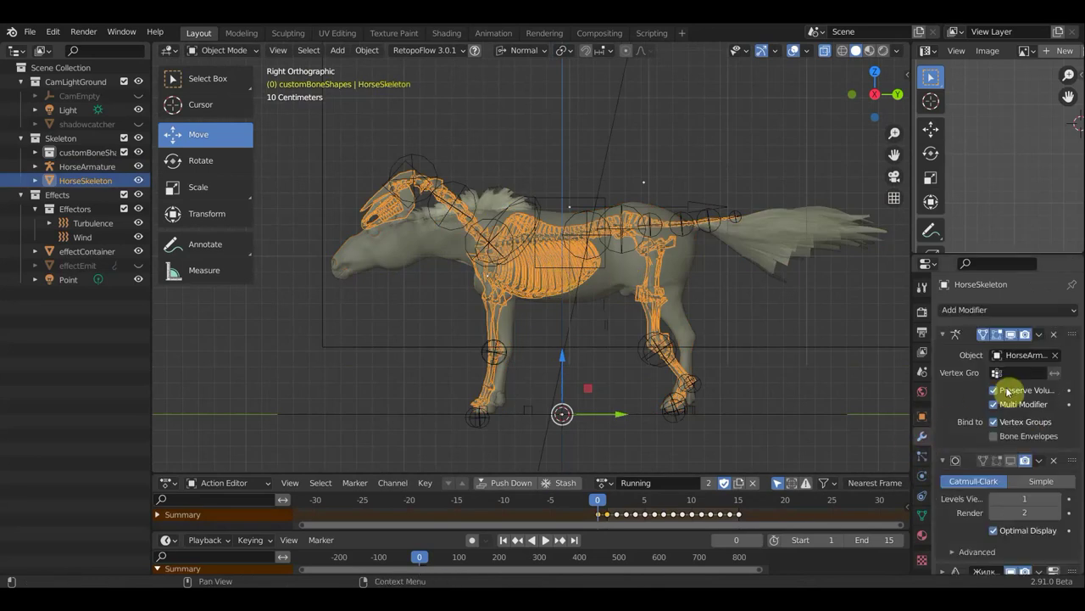
left_click(1041, 336)
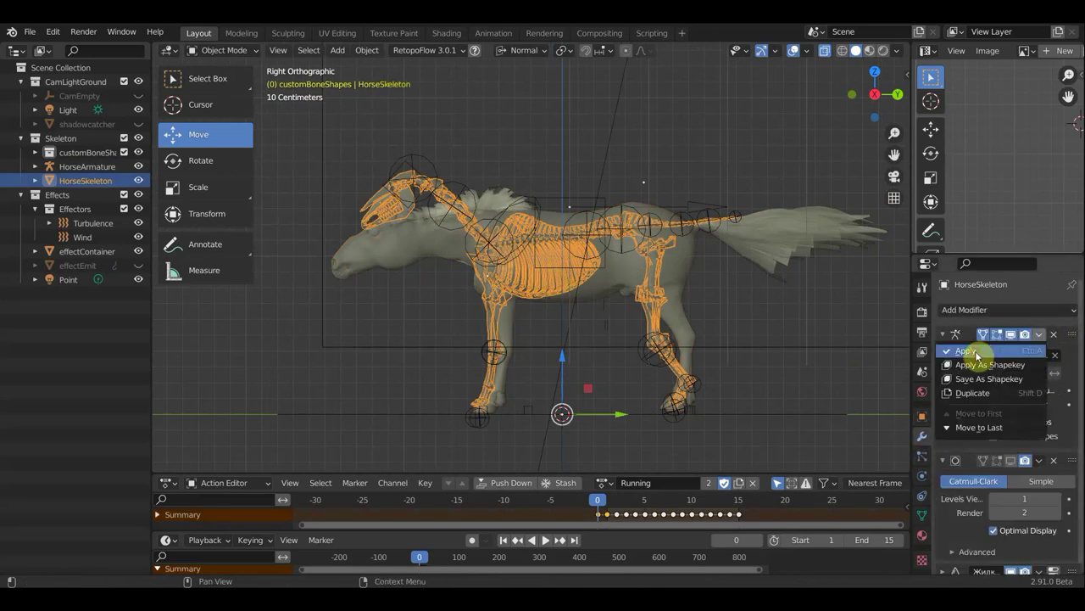
left_click(975, 353)
left_click(1040, 334)
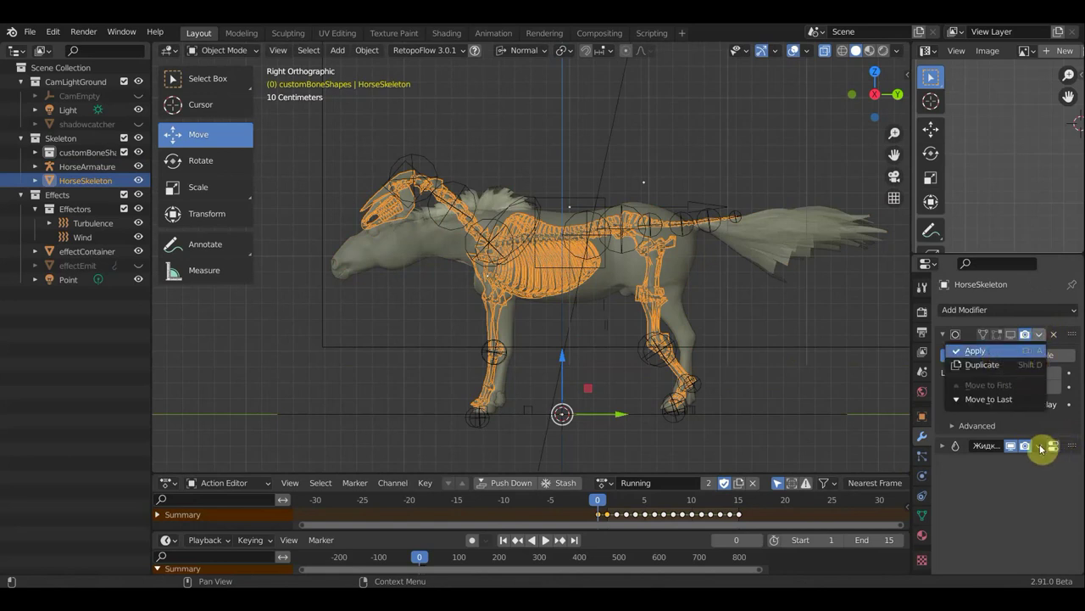
key("Return")
left_click(1040, 334)
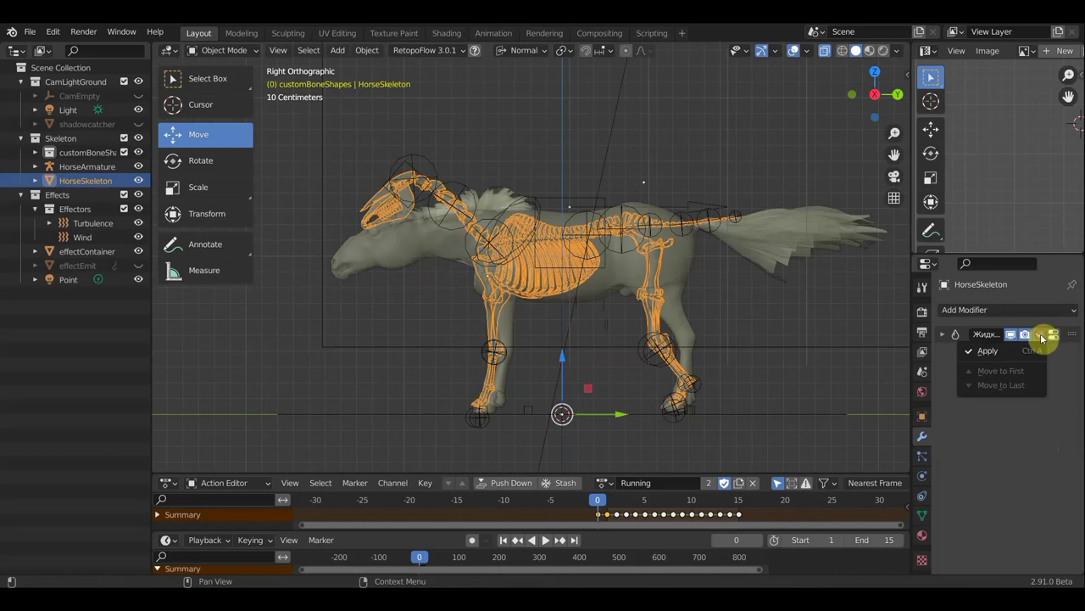
left_click(992, 353)
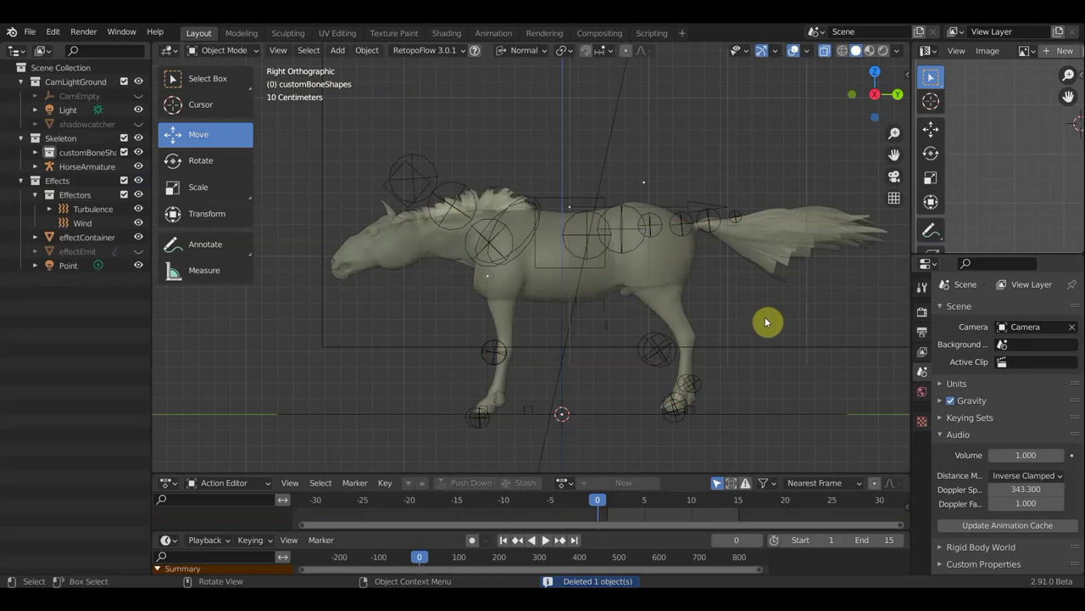
scroll(766, 321, "down", 1)
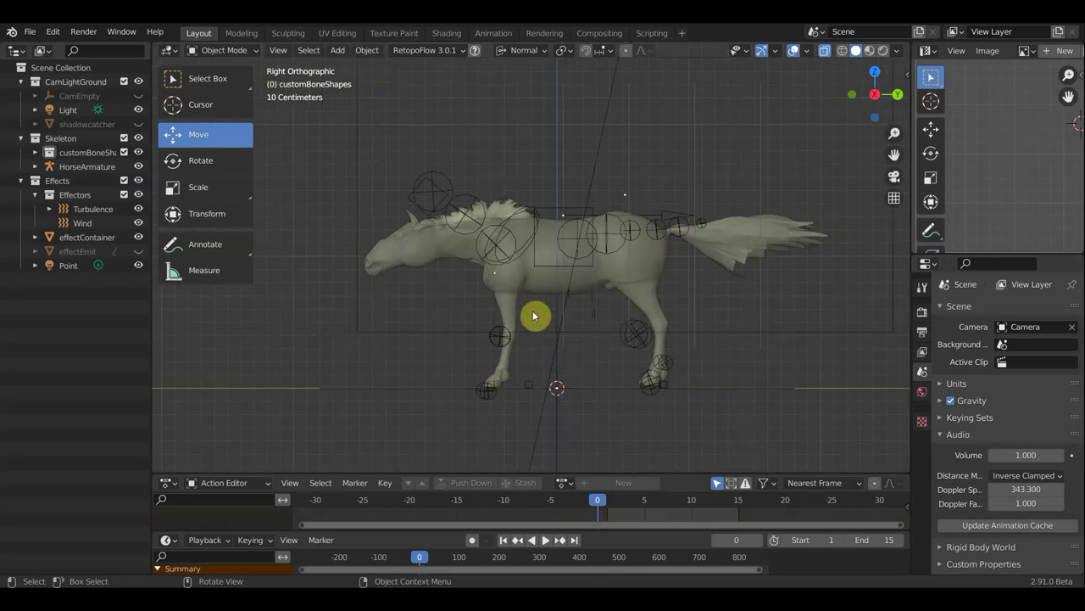
Parent the horse mesh to HorseArmature with automatic weights, then play the Running action
left_click(546, 284)
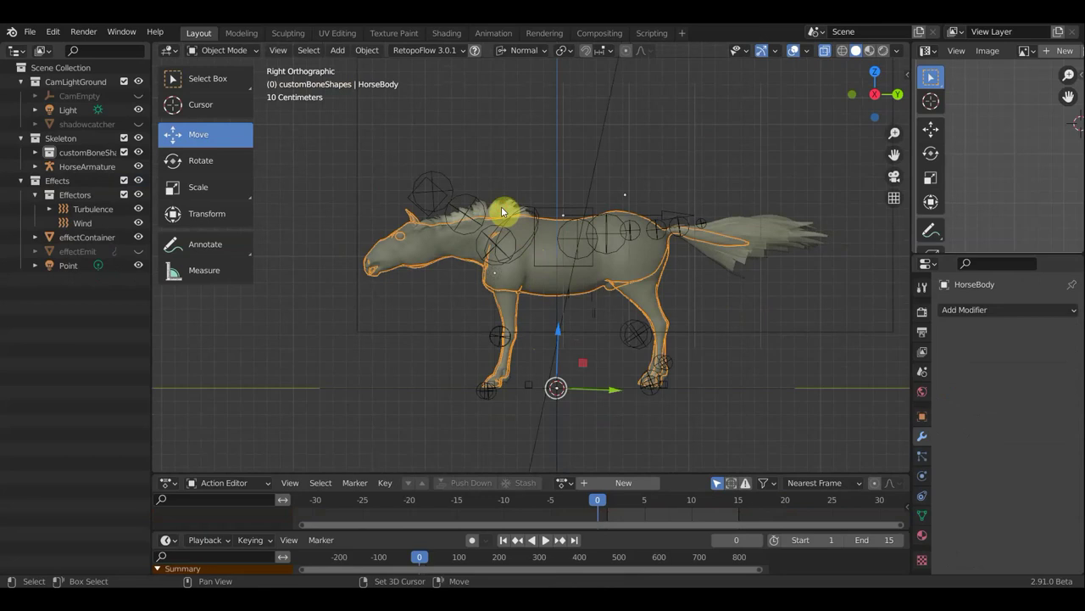
left_click(534, 246, "shift")
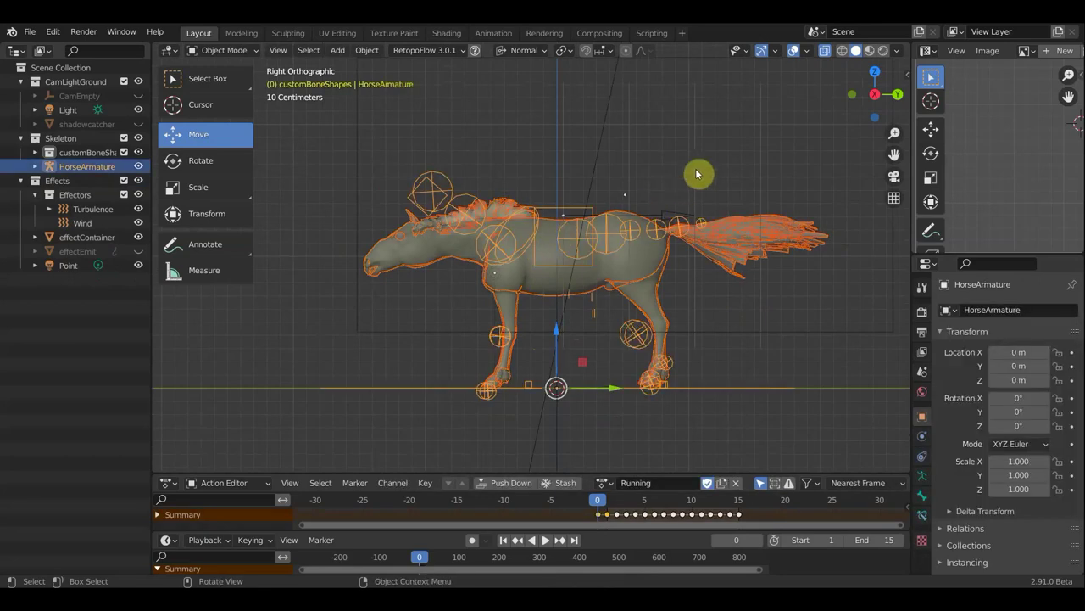
key("ctrl+p")
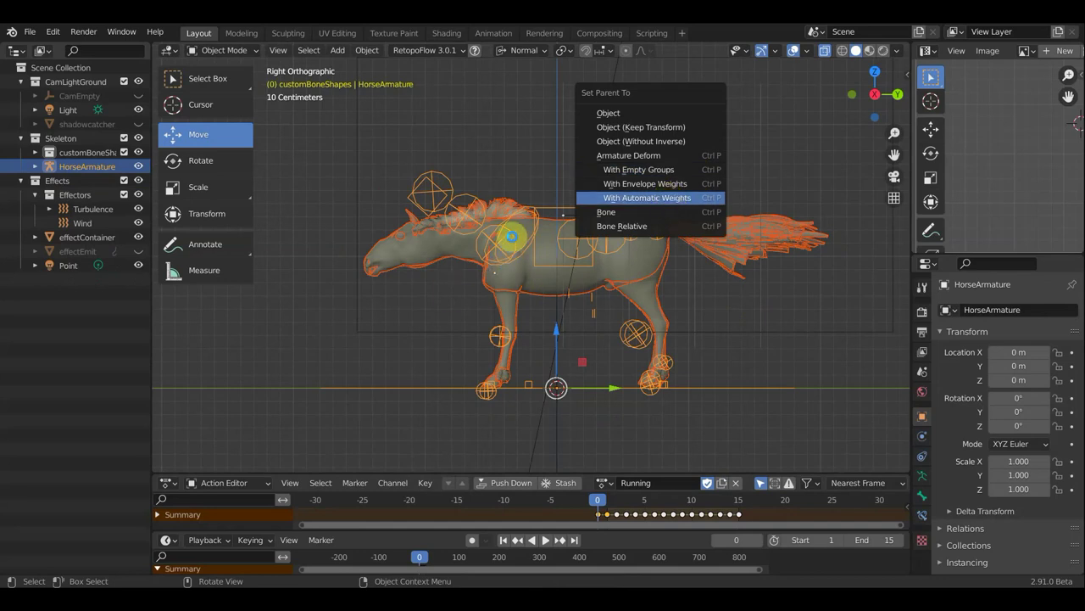
key("Return")
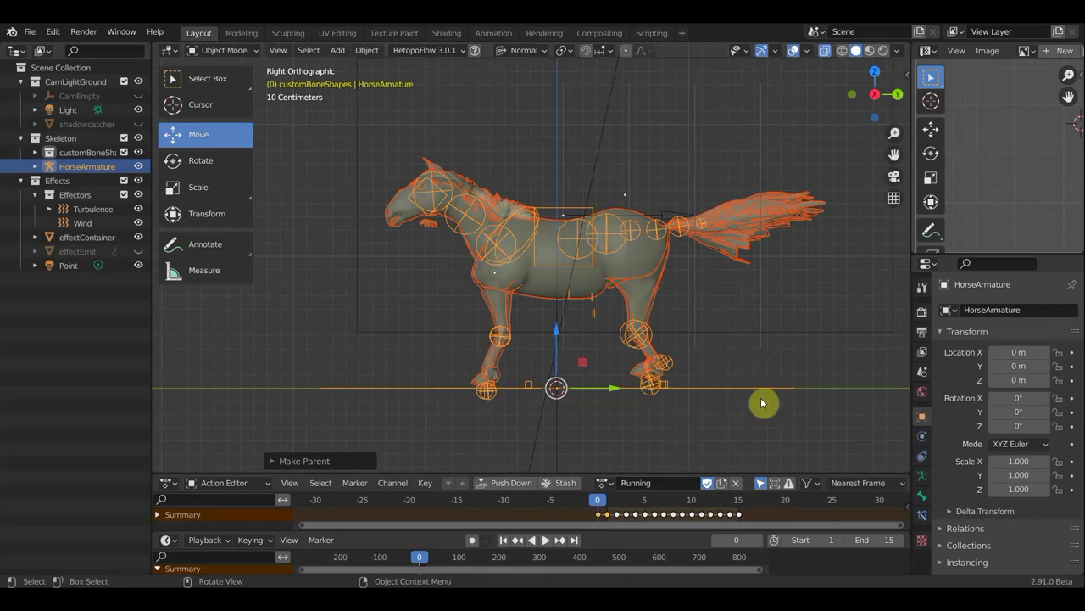
key("space")
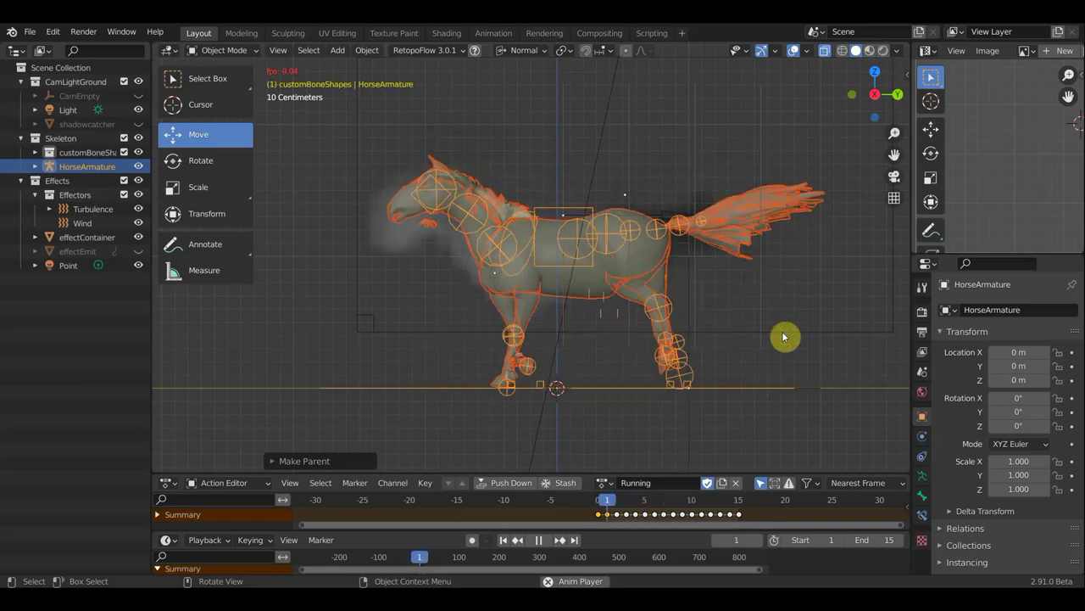
Stop playback at frame 0 and turn off the viewport overlays
key("space")
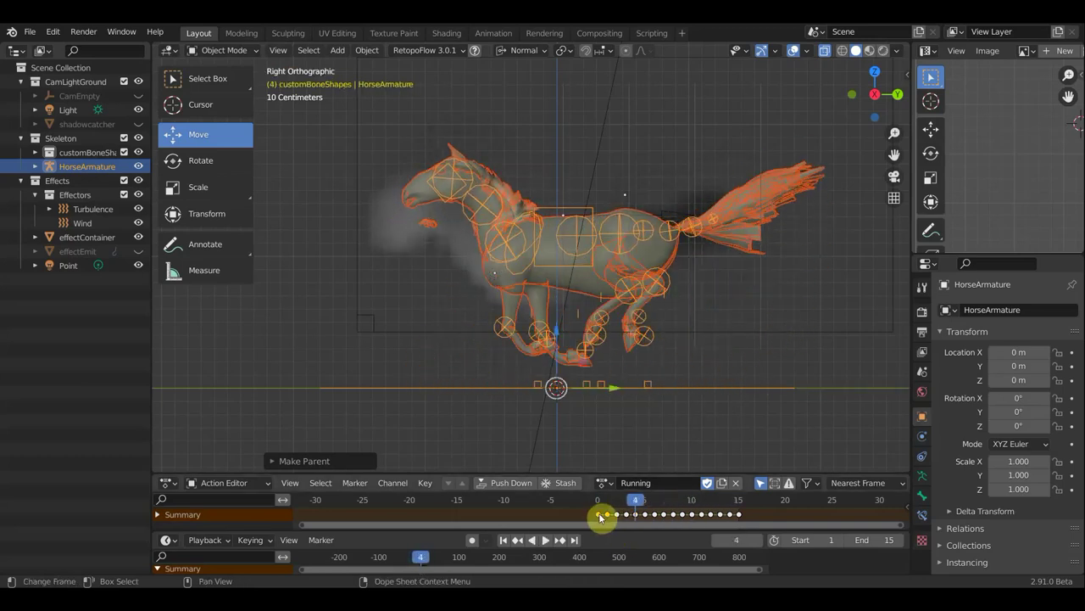
left_click(598, 513)
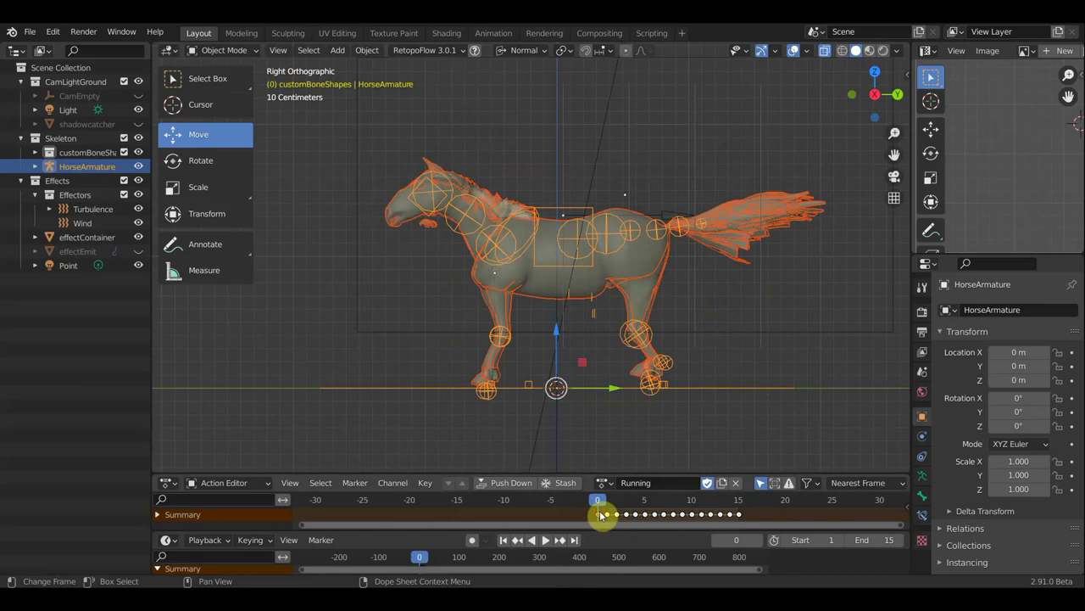
scroll(650, 278, "up", 2)
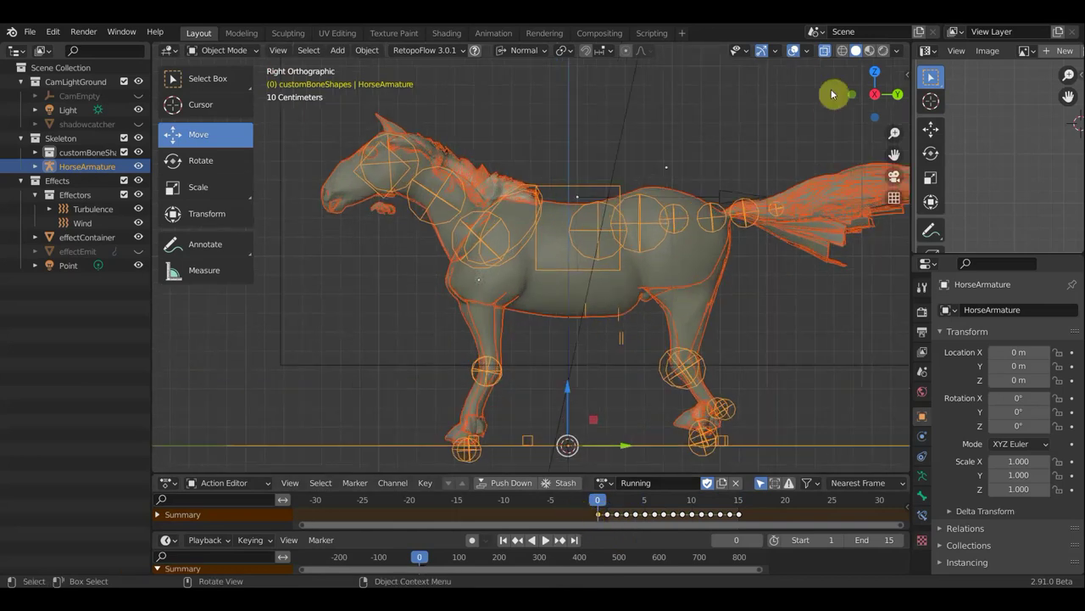
left_click(795, 50)
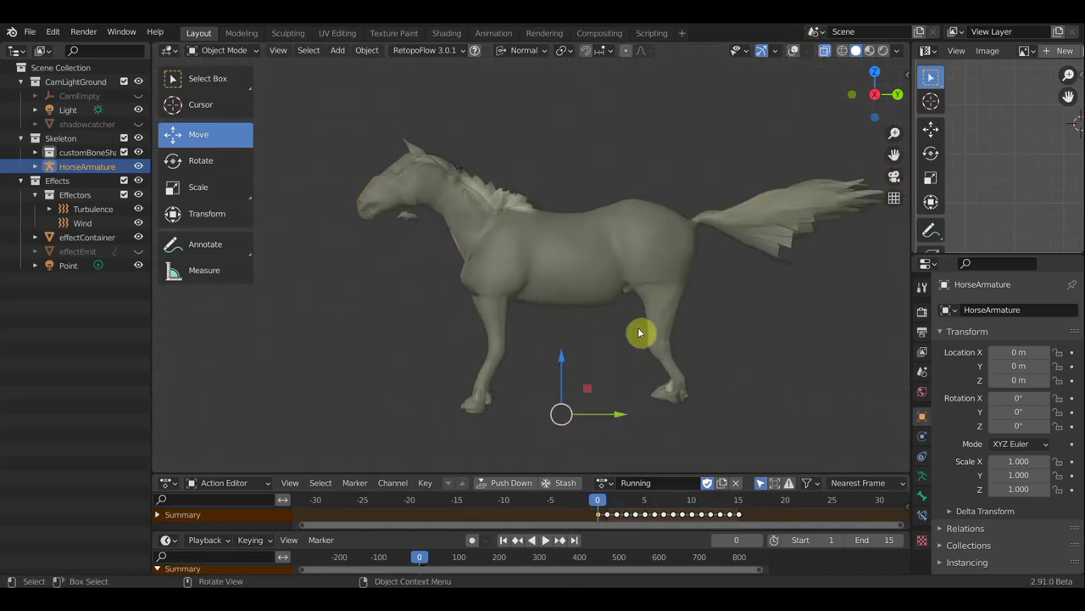
Orbit to angled views to inspect the deformed horse mesh and its hooves
mouse_move(586, 323)
middle_mouse_down()
mouse_move(477, 326)
mouse_move(669, 323)
middle_mouse_up()
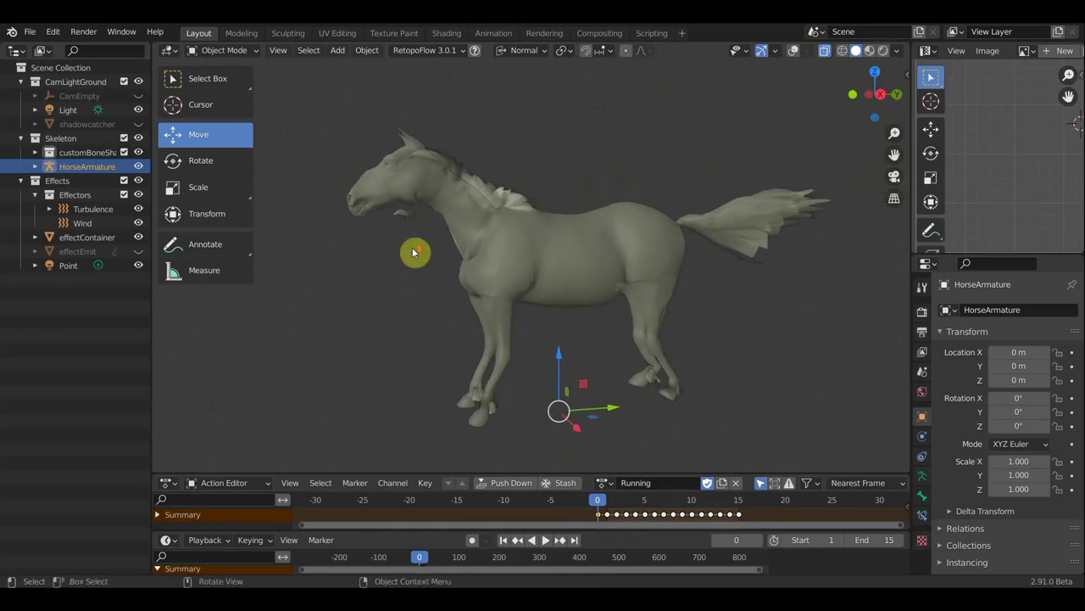
scroll(410, 252, "up", 3)
mouse_move(380, 276)
middle_mouse_down()
mouse_move(354, 292)
mouse_move(341, 274)
mouse_move(373, 271)
middle_mouse_up()
scroll(373, 272, "down", 3)
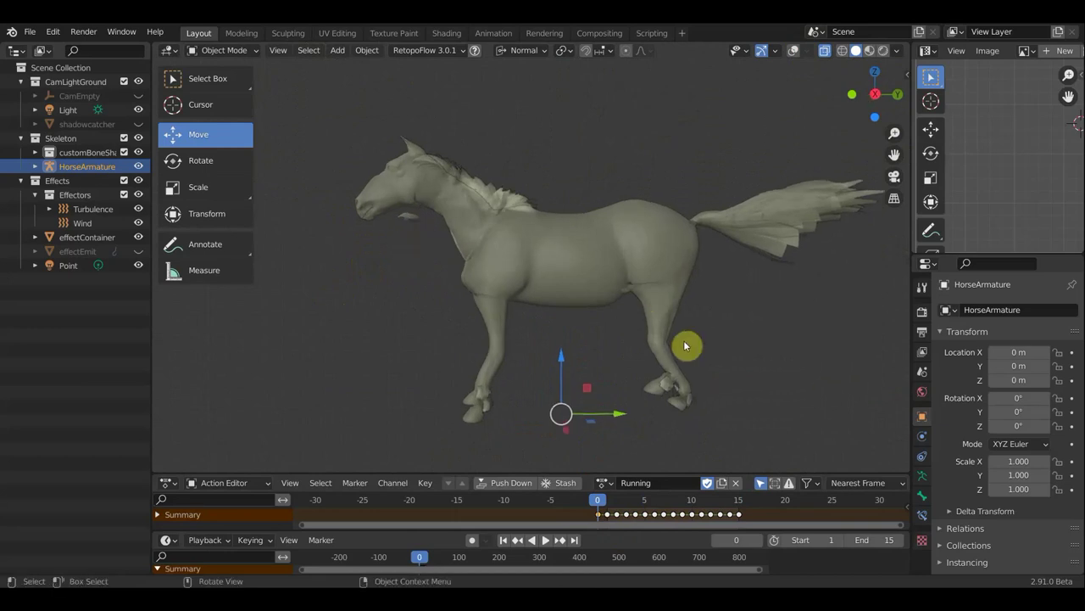
mouse_move(639, 331)
middle_mouse_down()
mouse_move(664, 350)
mouse_move(692, 416)
middle_mouse_up()
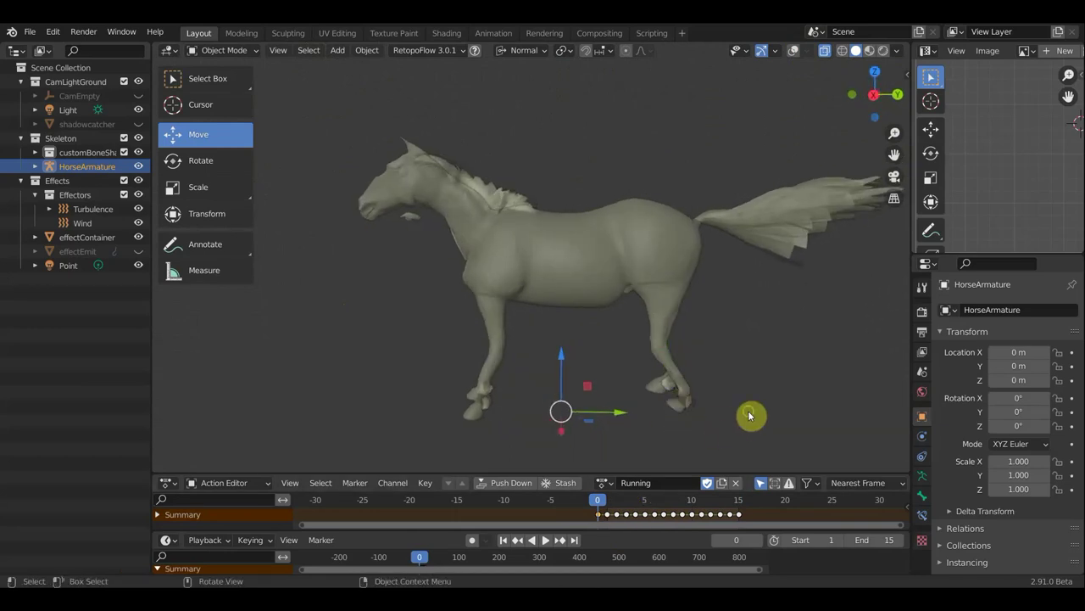
middle_click_drag(750, 412, 746, 395)
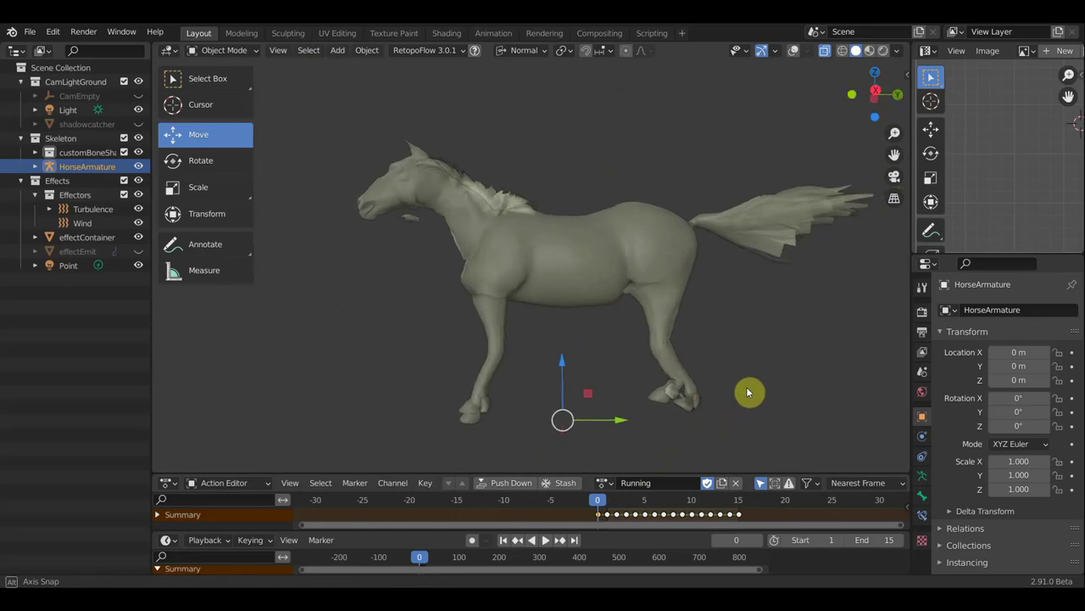
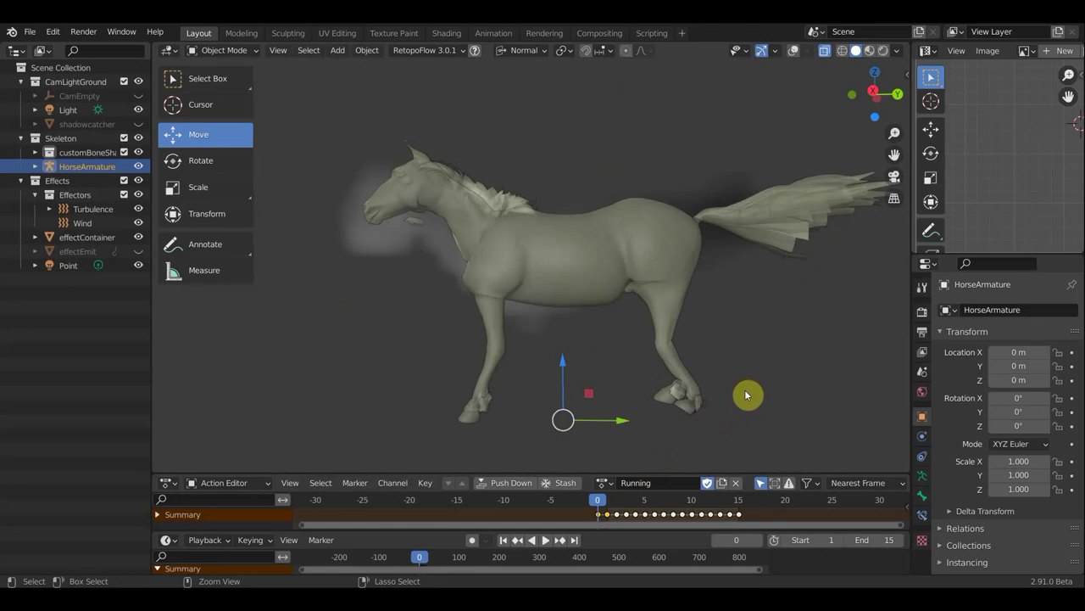
Turn on rig overlays and nudge HorseHair twice, checking it from right-side and front views
left_click(795, 53)
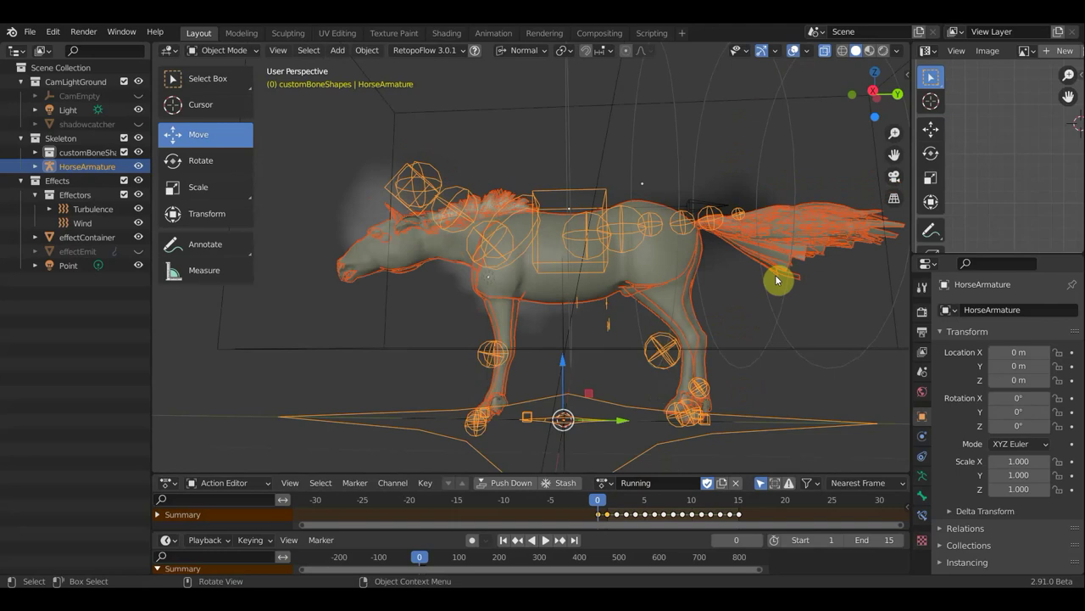
left_click(776, 280)
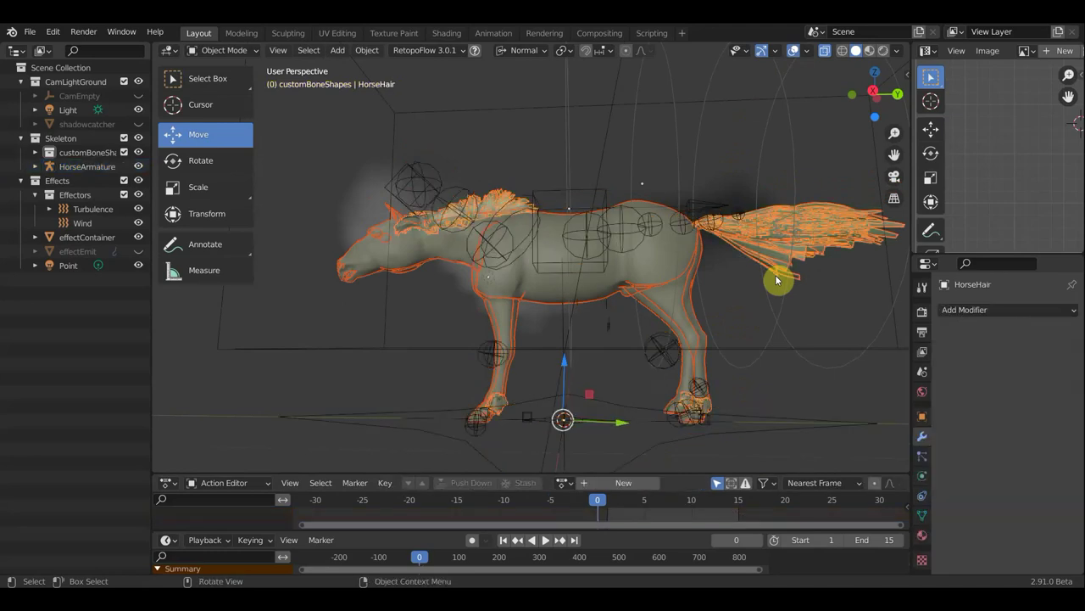
key("KP_3")
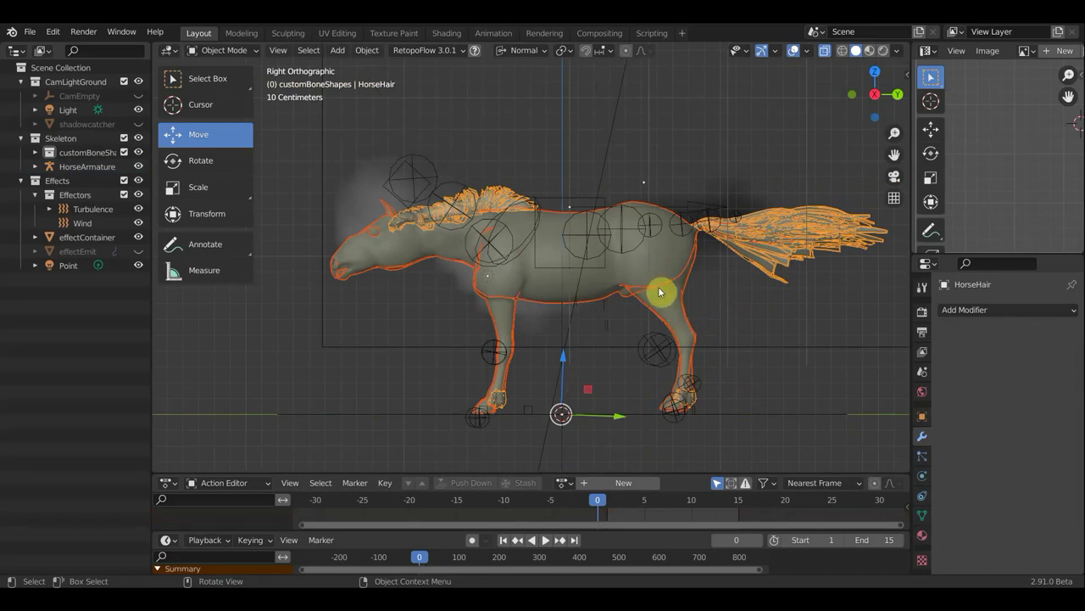
key("g")
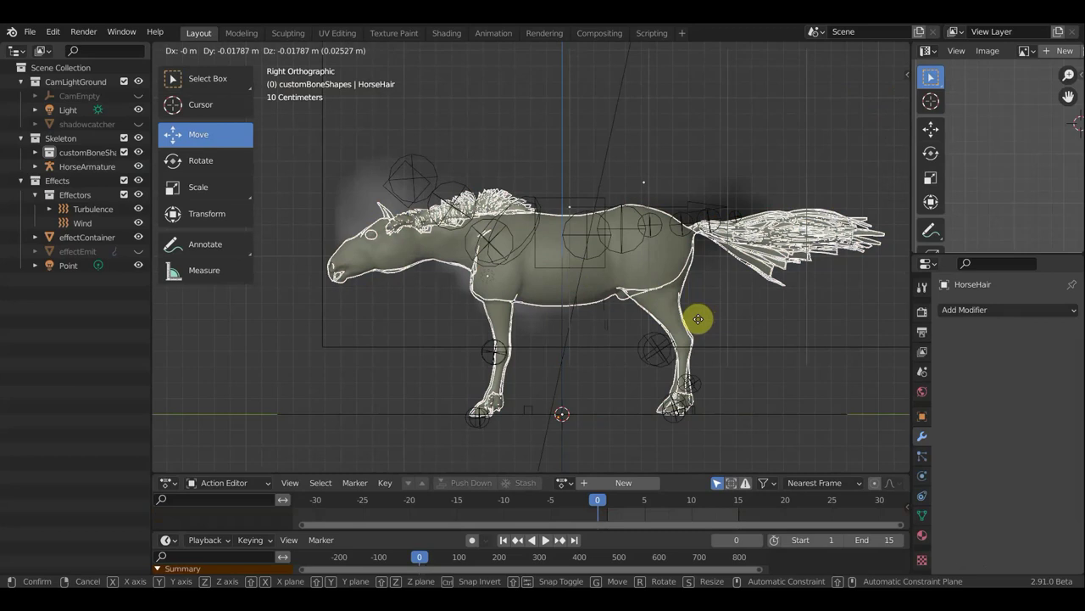
left_click(699, 323)
mouse_move(741, 334)
middle_mouse_down()
mouse_move(590, 332)
mouse_move(614, 337)
middle_mouse_up()
key("g")
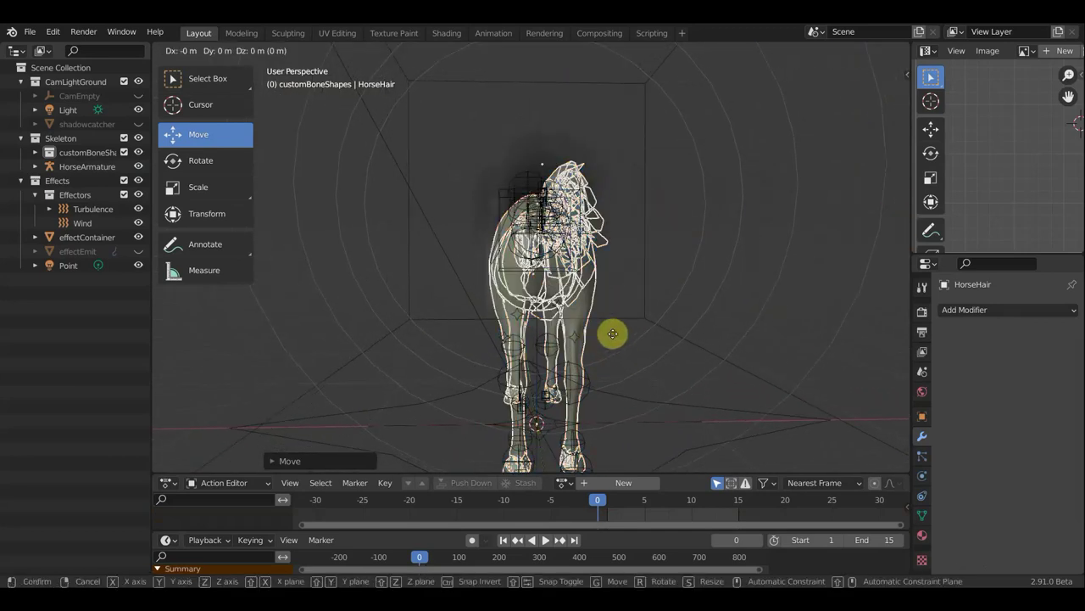
left_click(611, 333)
middle_click_drag(609, 333, 797, 333)
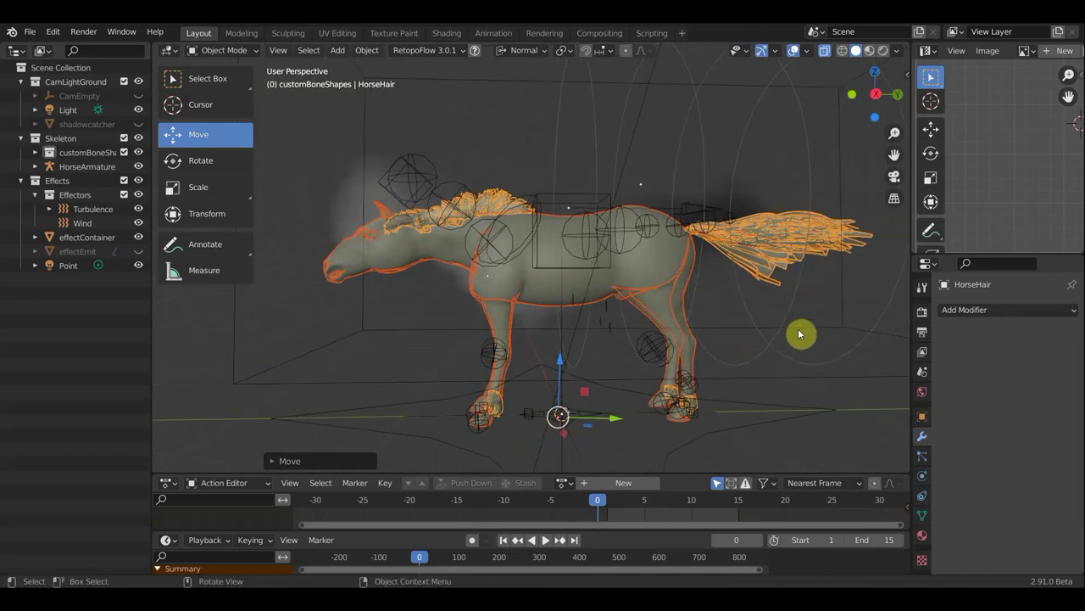
key("KP_1")
key("KP_3")
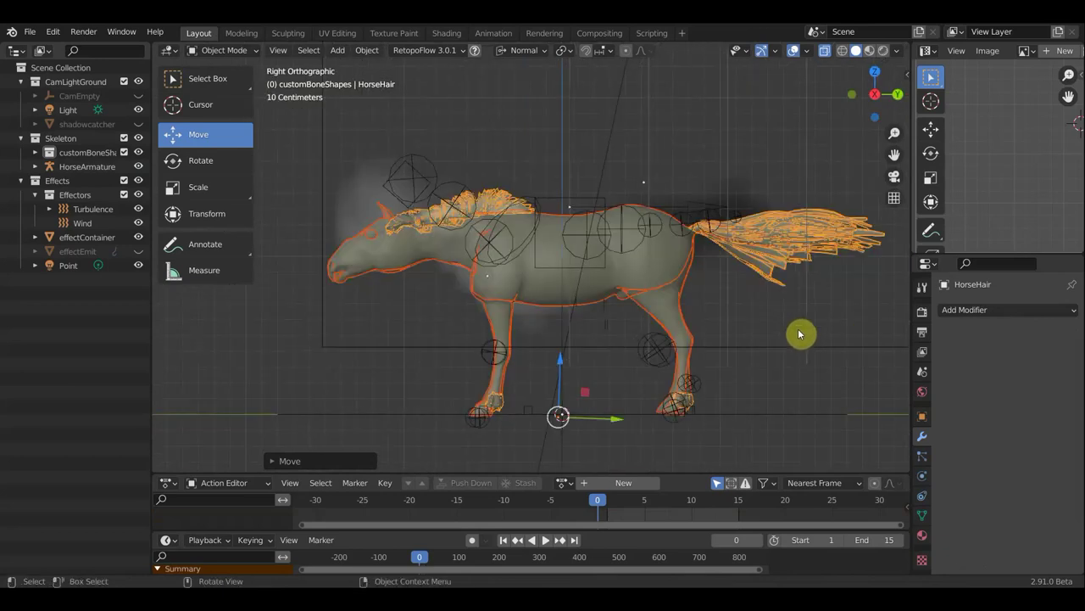
Save the scene through File > Save As as 2.blend on the Desktop
left_click(28, 33)
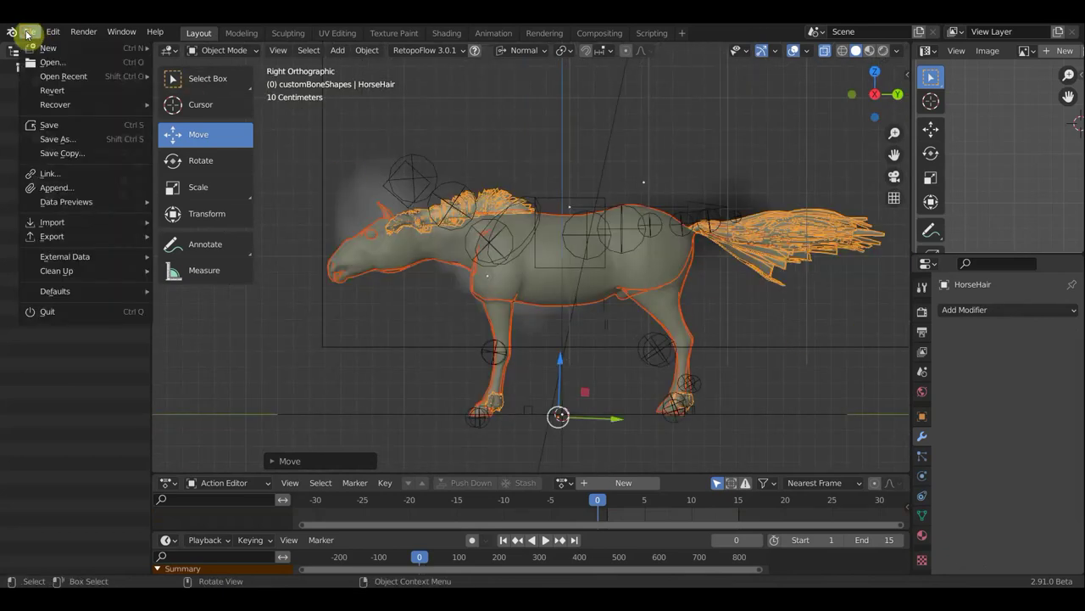
left_click(68, 142)
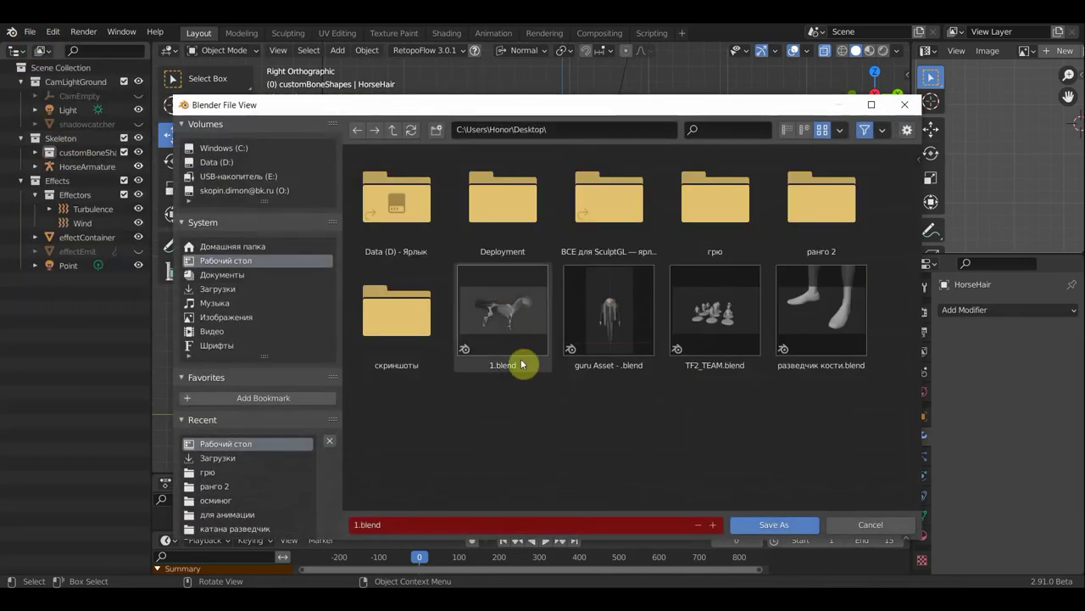
left_click(783, 523)
scroll(639, 392, "down", 2)
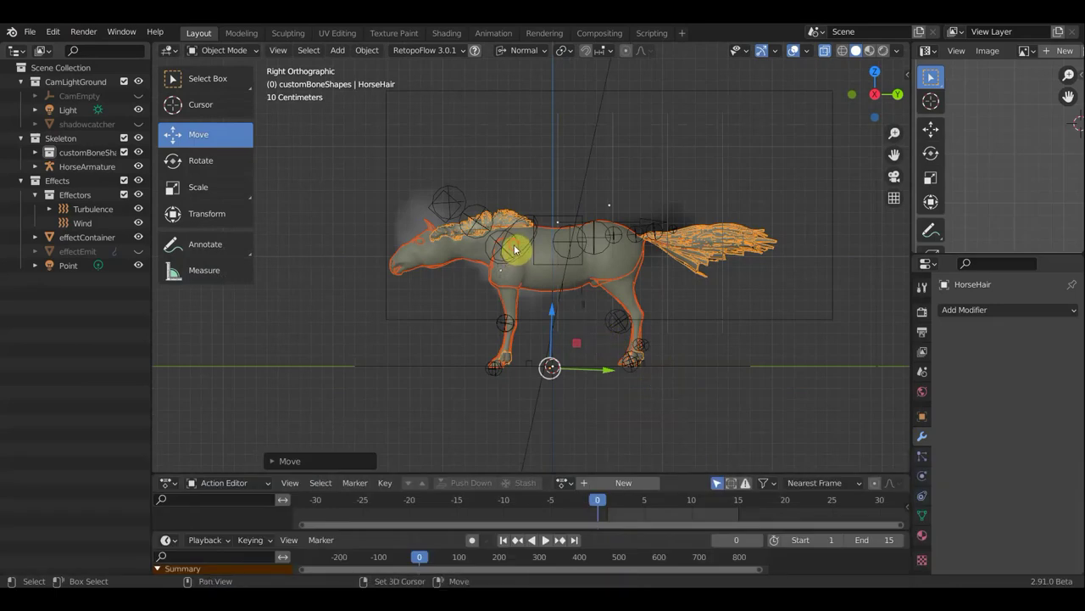
Parent HorseBody and HorseHair to HorseArmature using Ctrl+P With Automatic Weights
left_click(514, 244)
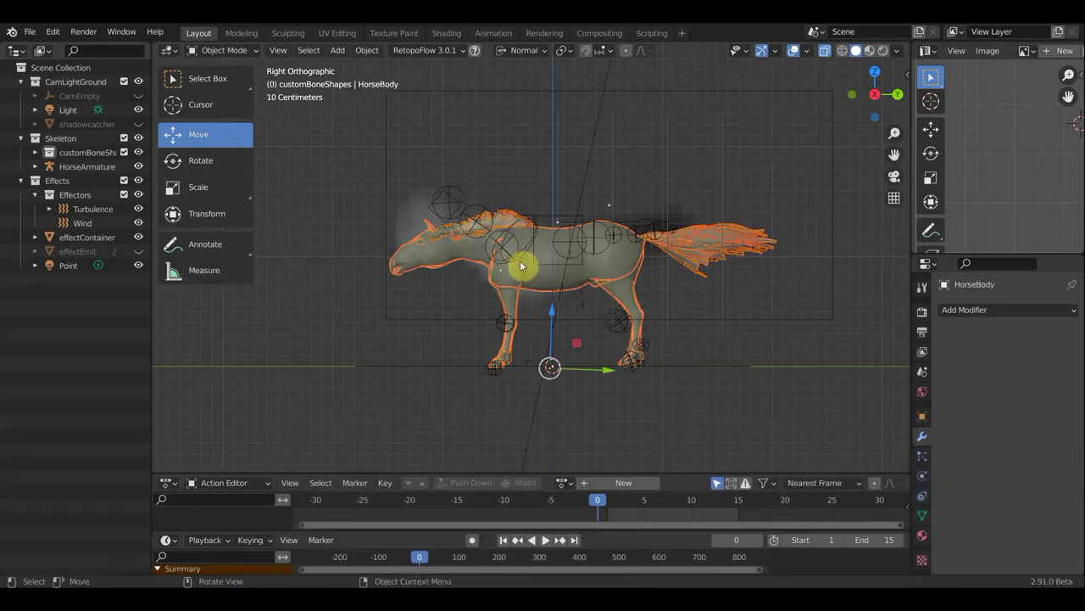
left_click(522, 265)
left_click(504, 222, "shift")
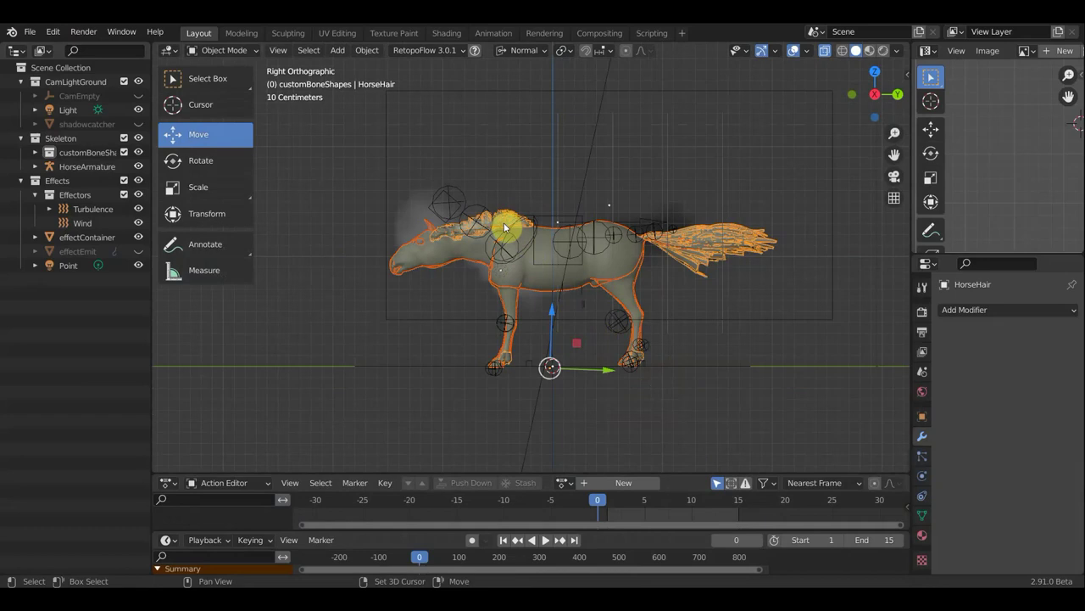
left_click(504, 246, "shift")
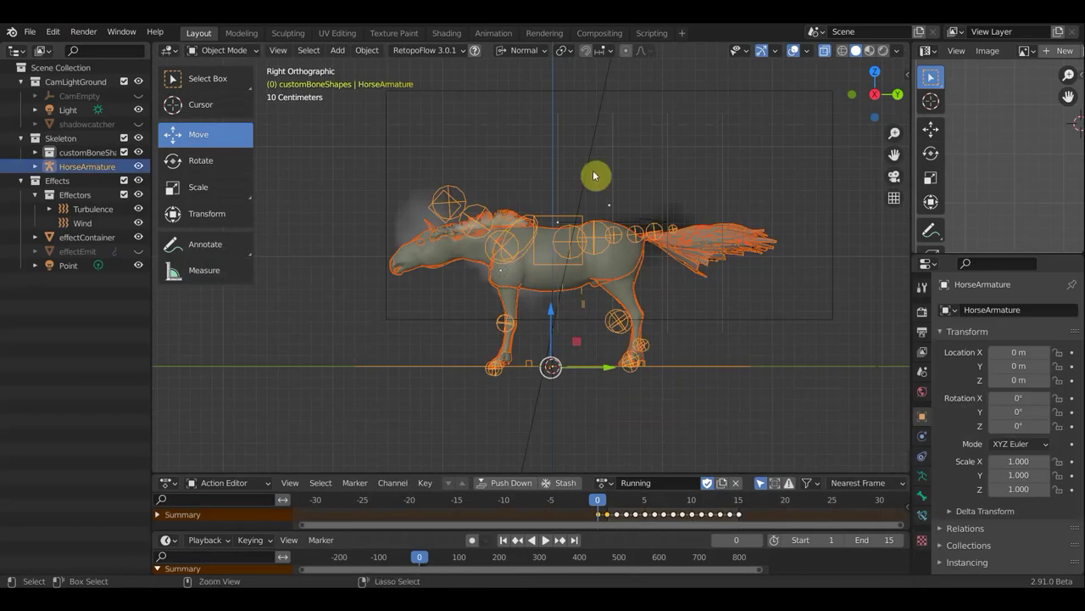
key("ctrl+p")
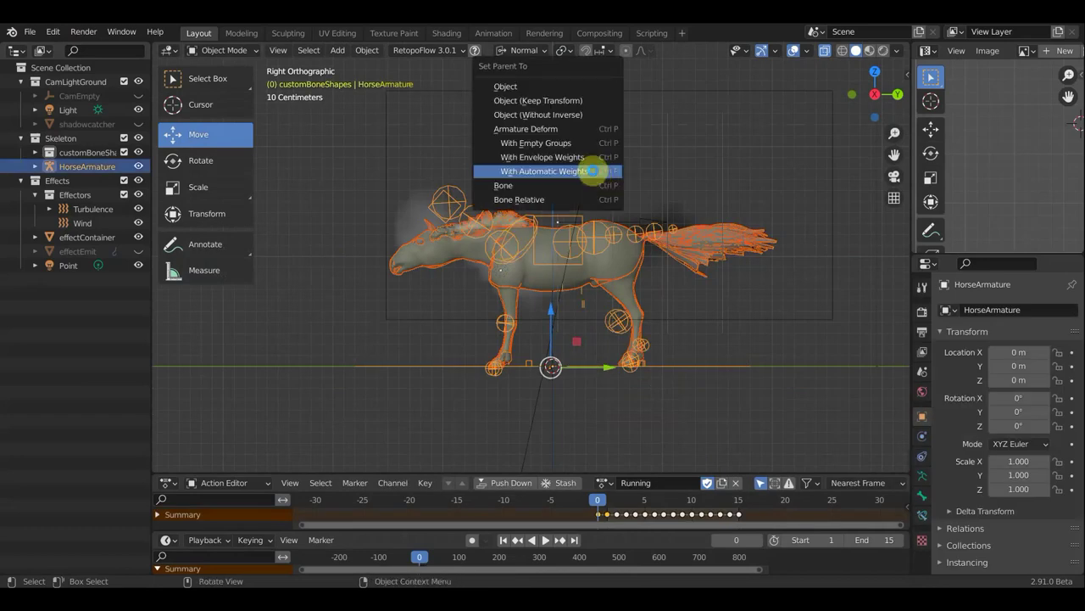
left_click(591, 171)
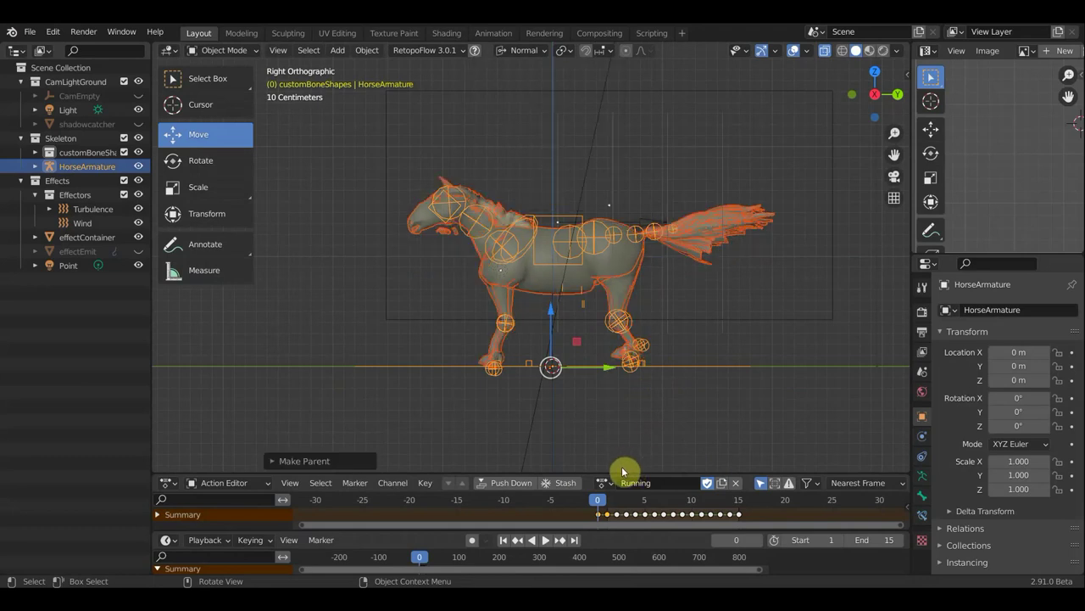
left_click_drag(606, 499, 605, 520)
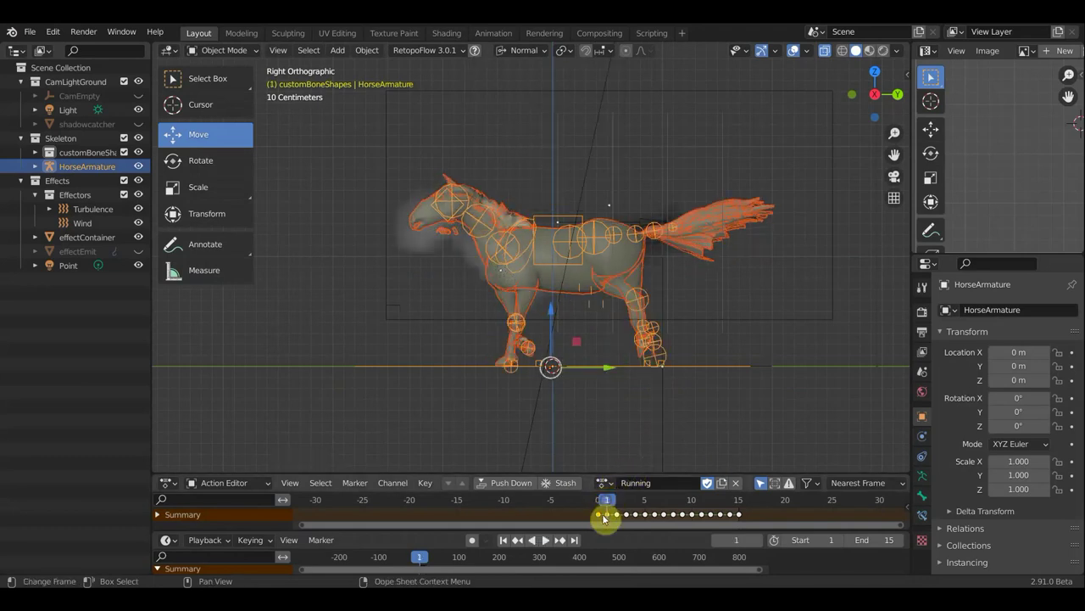
Delete the frame-0 keyframes of the Running action in the Action Editor
left_click(598, 503)
key("space")
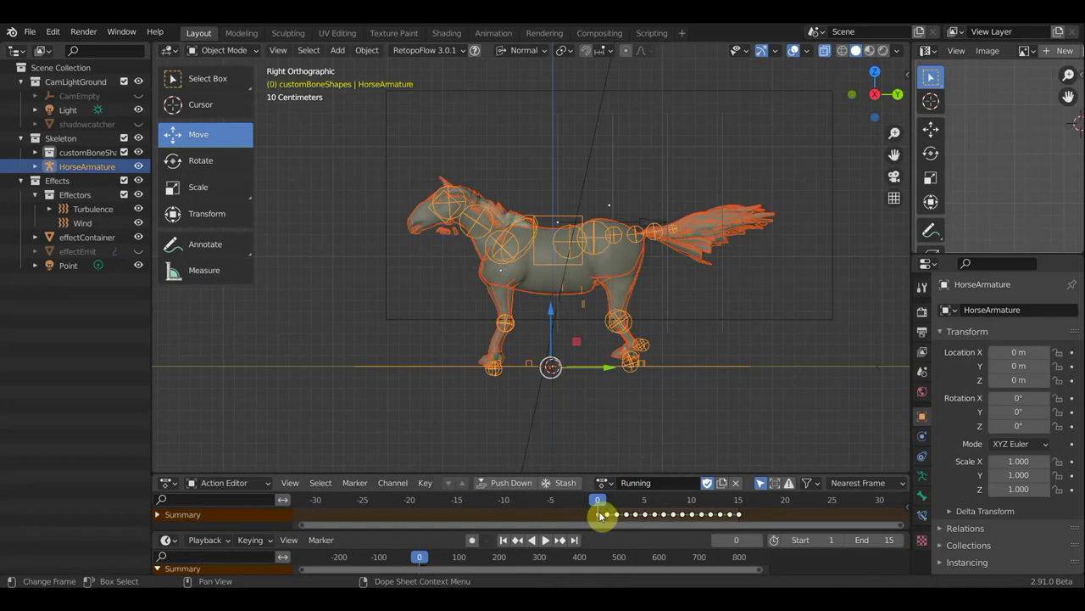
key("x")
left_click(600, 513)
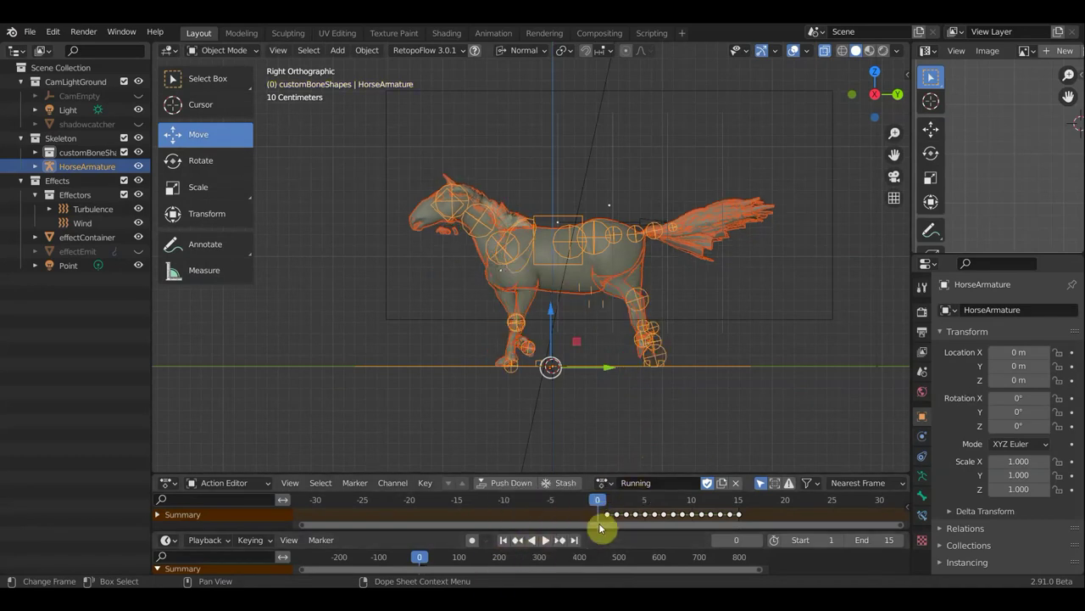
Hide overlays, reframe the horse, and play the gallop cycle, stopping around frame 7
left_click(792, 52)
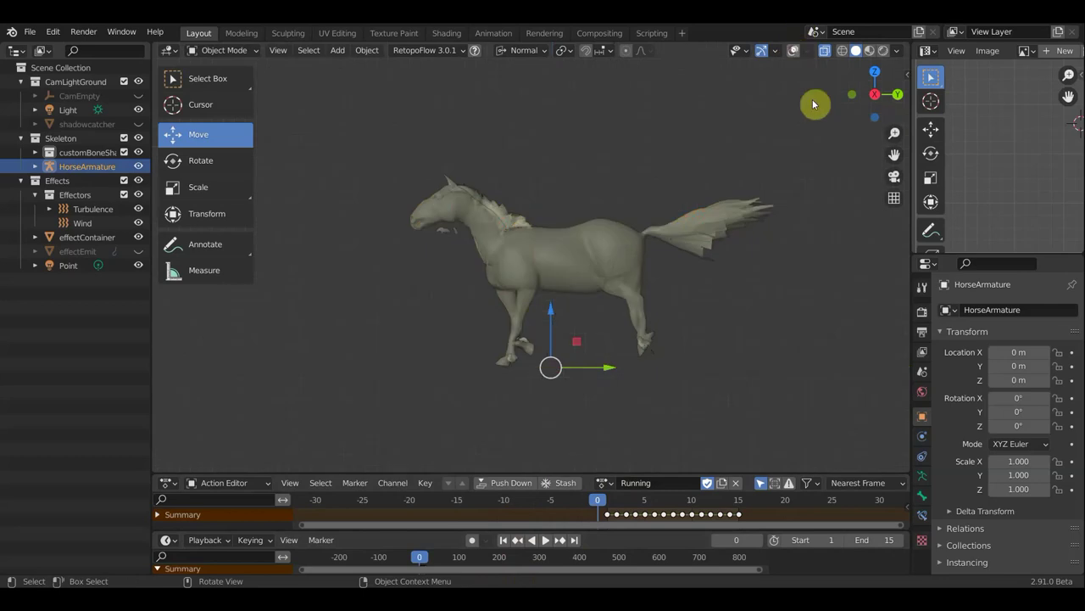
mouse_move(775, 305)
middle_mouse_down()
mouse_move(684, 325)
mouse_move(749, 303)
middle_mouse_up()
scroll(728, 312, "up", 3)
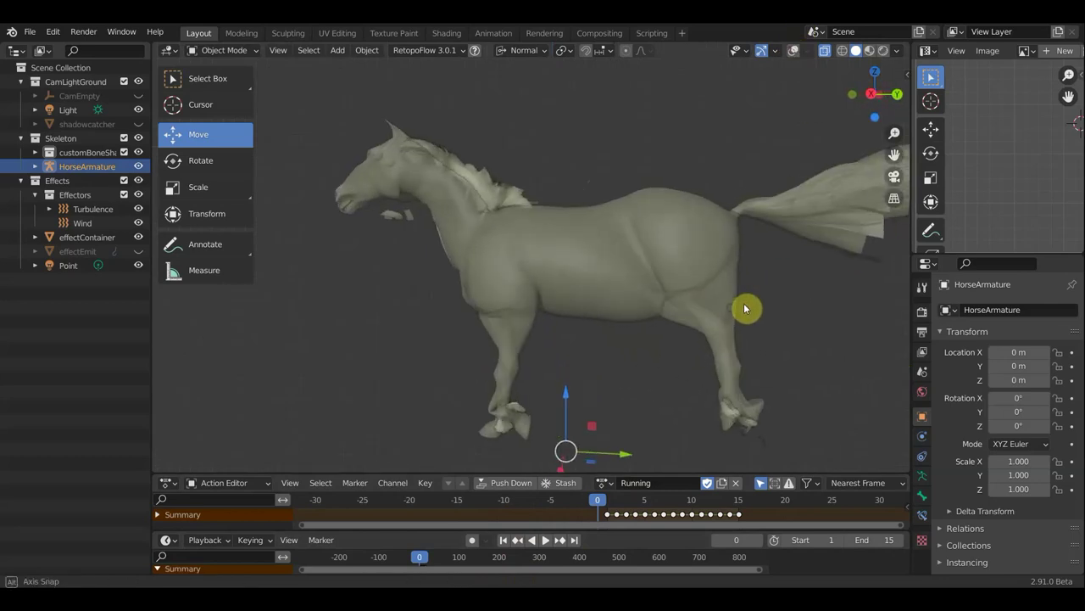
mouse_move(728, 312)
middle_mouse_down("ctrl")
mouse_move(688, 371)
mouse_move(799, 364)
mouse_move(507, 424)
mouse_move(516, 427)
mouse_move(497, 436)
mouse_move(310, 440)
mouse_move(232, 416)
mouse_move(430, 409)
middle_mouse_up("ctrl")
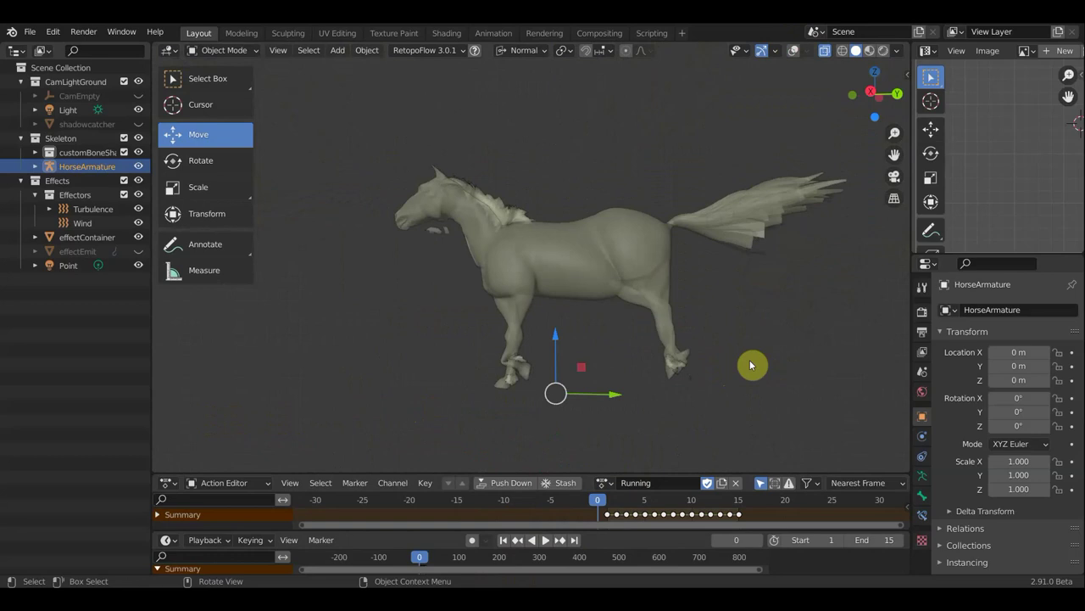
key("space")
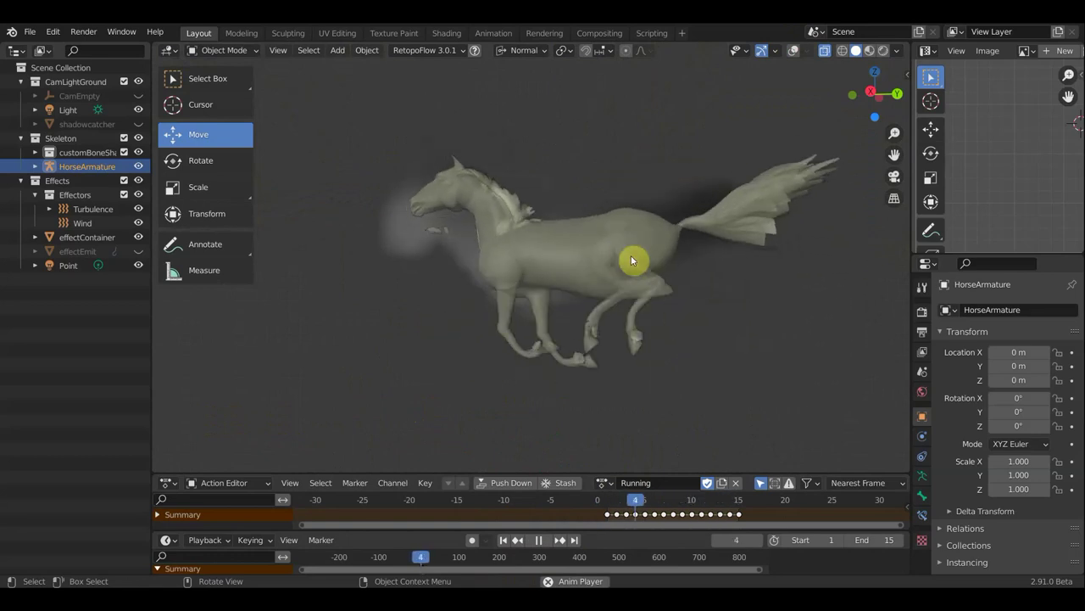
left_click(795, 52)
left_click(795, 53)
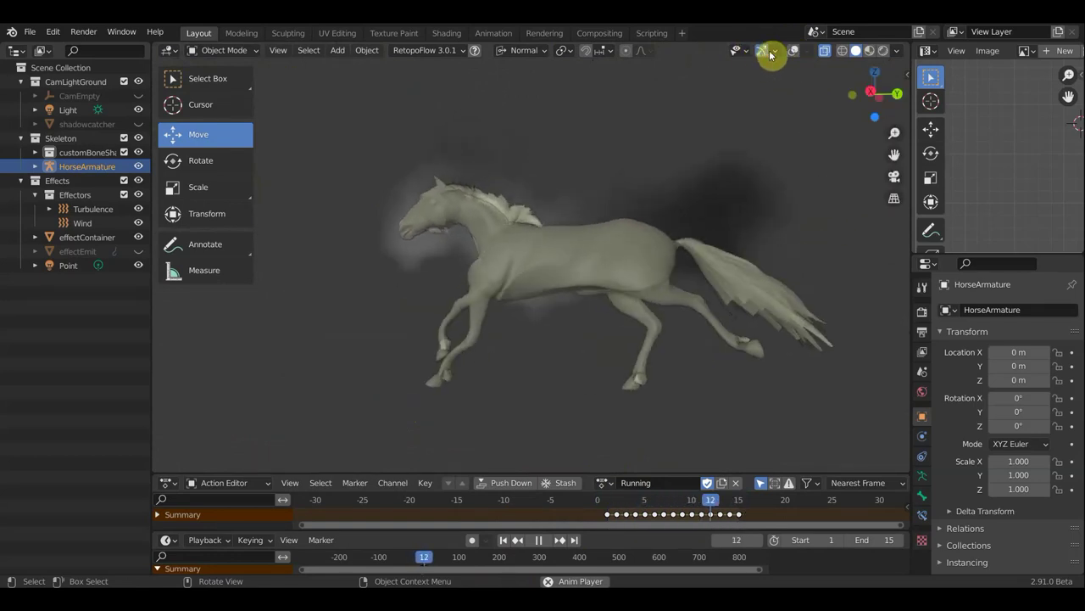
left_click(773, 51)
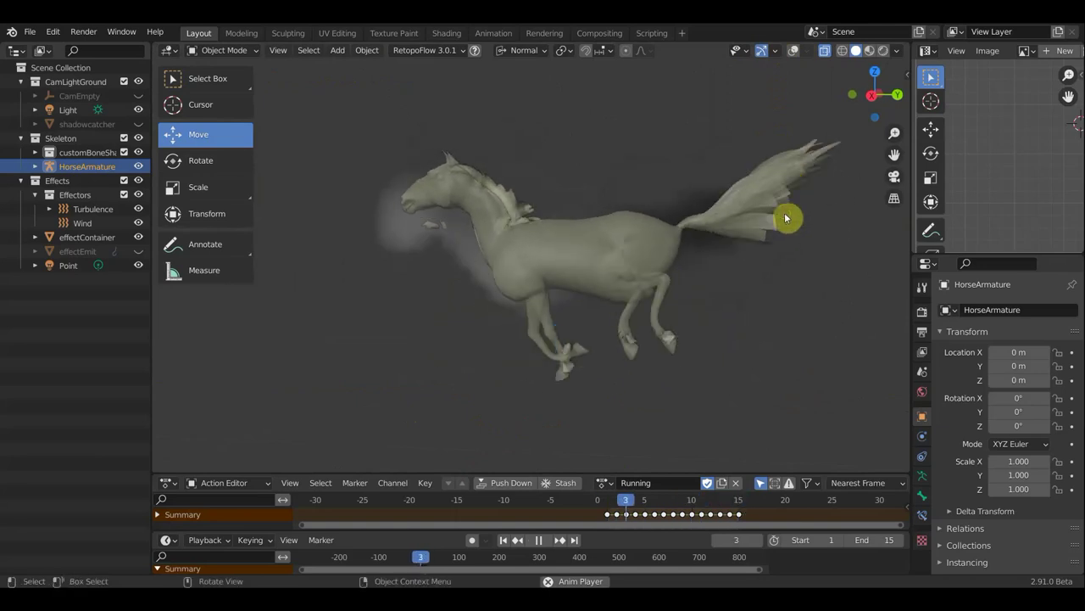
key("space")
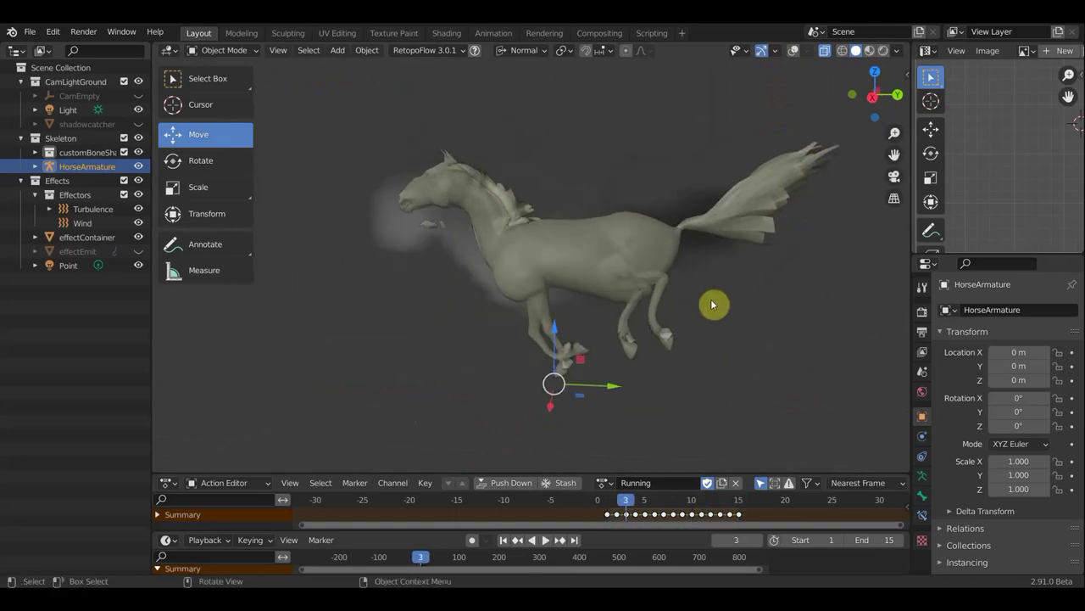
left_click_drag(630, 502, 669, 502)
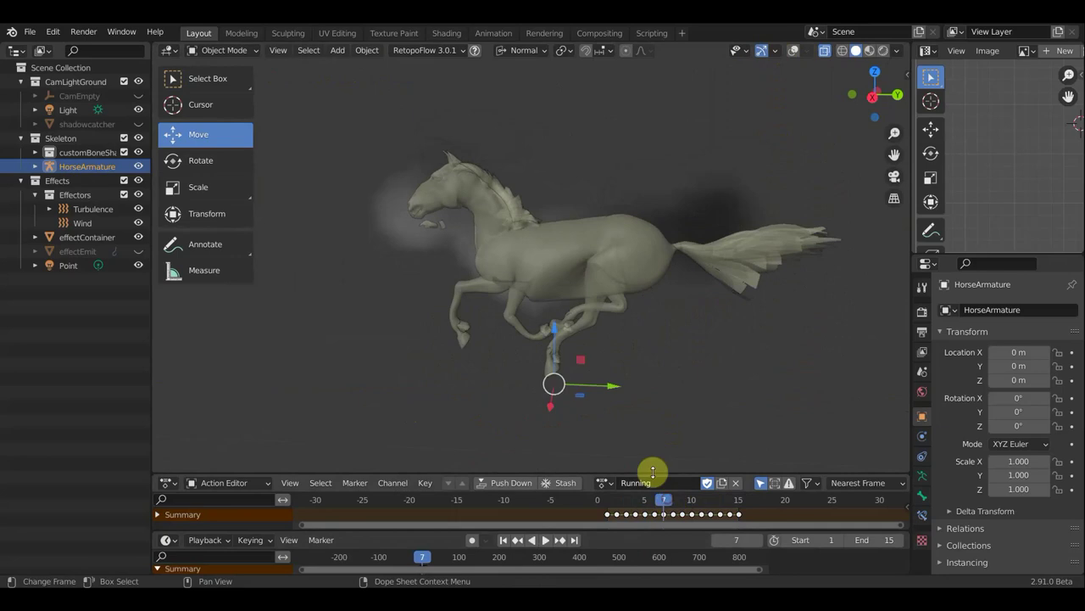
Enlarge the Action Editor and shift its timeline to show frames 0–14
scroll(642, 414, "up", 2)
scroll(650, 407, "up", 1)
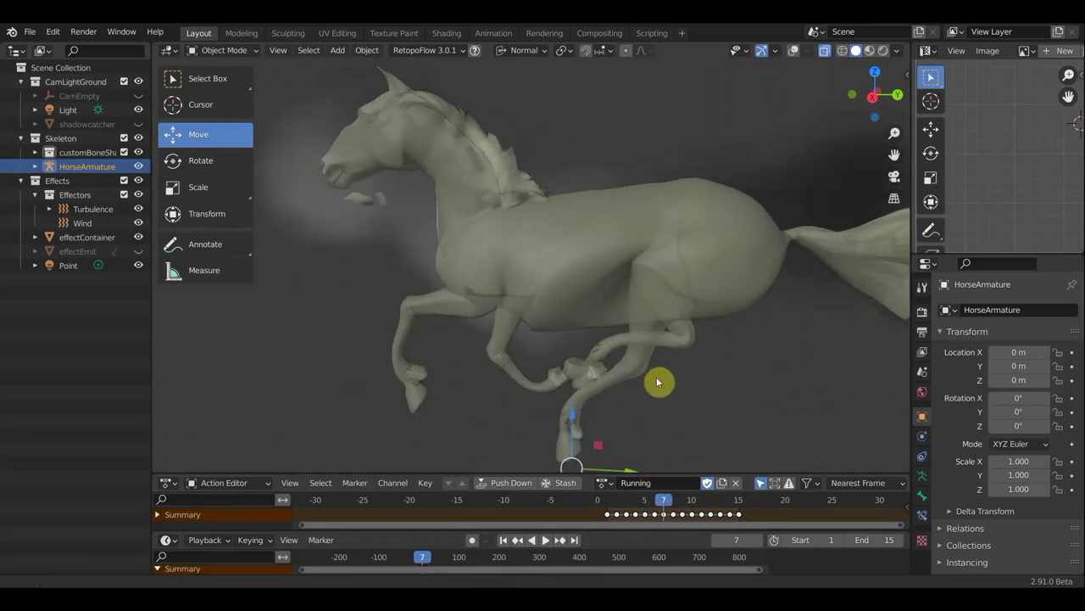
scroll(656, 381, "up", 1)
scroll(647, 320, "up", 1)
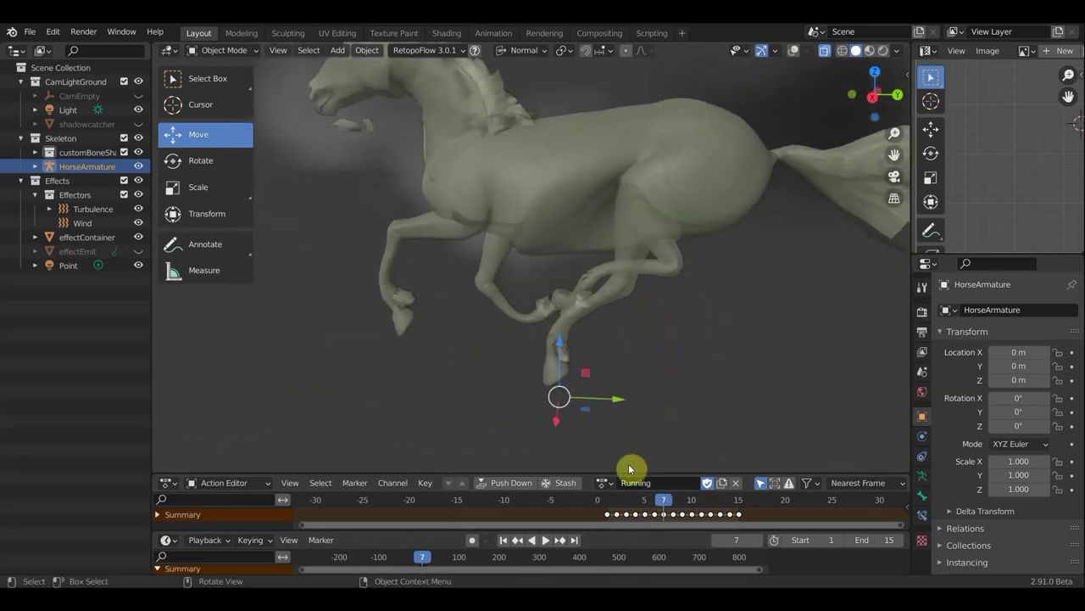
left_click_drag(591, 475, 588, 390)
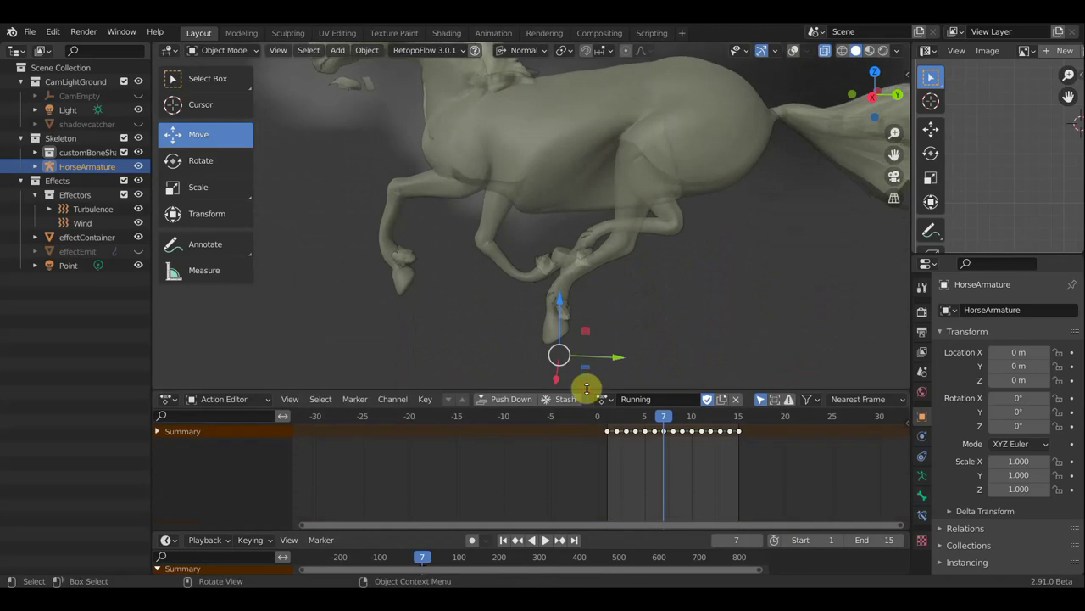
scroll(620, 437, "up", 3)
scroll(627, 444, "up", 4)
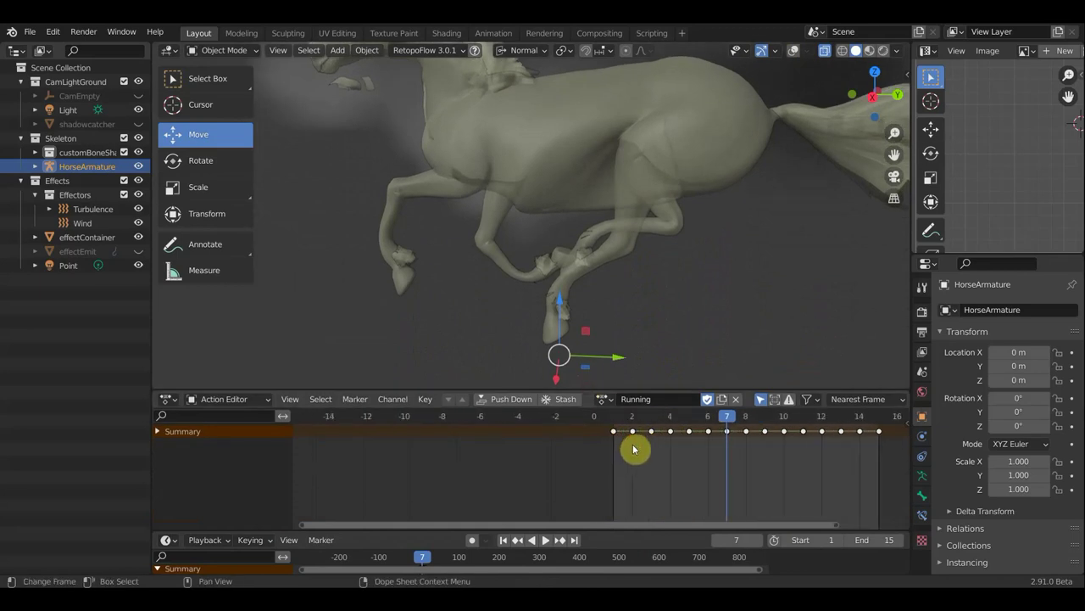
scroll(652, 462, "up", 2)
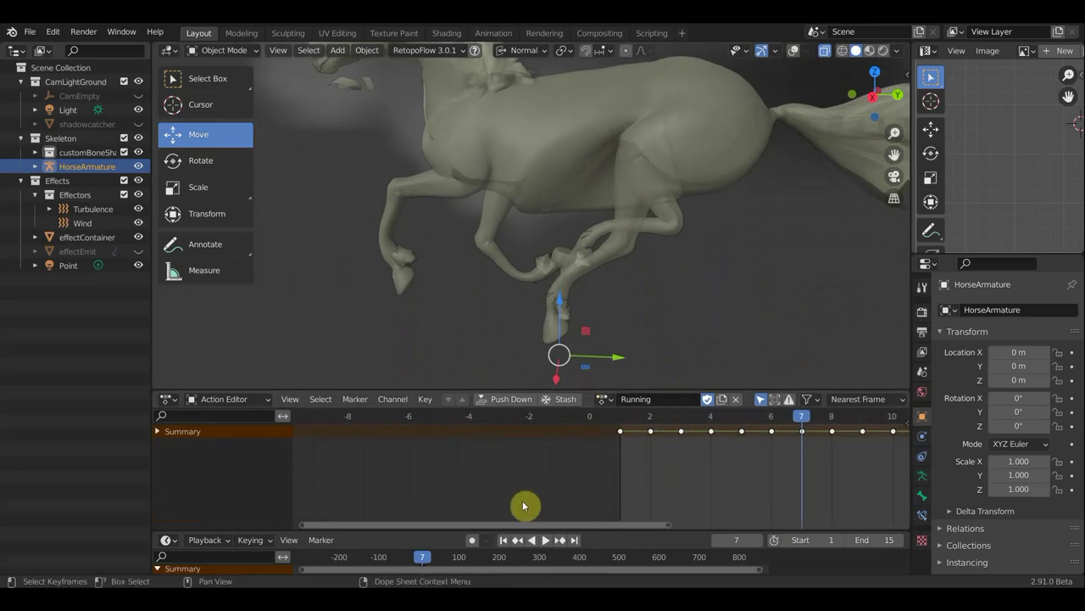
middle_click_drag(485, 509, 395, 523)
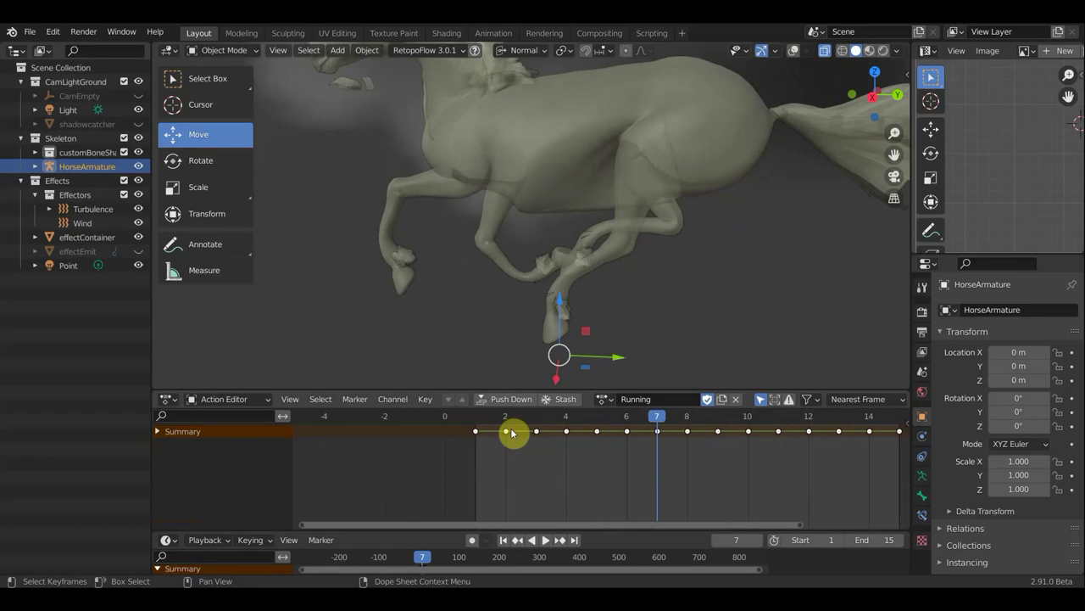
Delete the keyframes at frames 4, 8, 9, 11, 12, 13 and 14, then go to frame 10
left_click(567, 432, "shift")
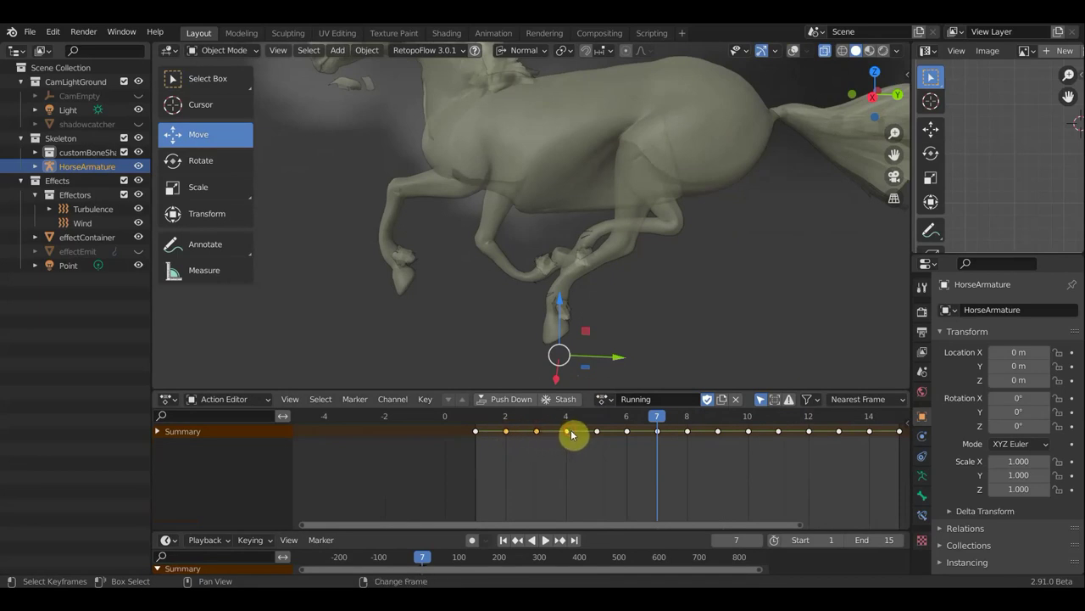
left_click(688, 432, "shift")
left_click(719, 433, "shift")
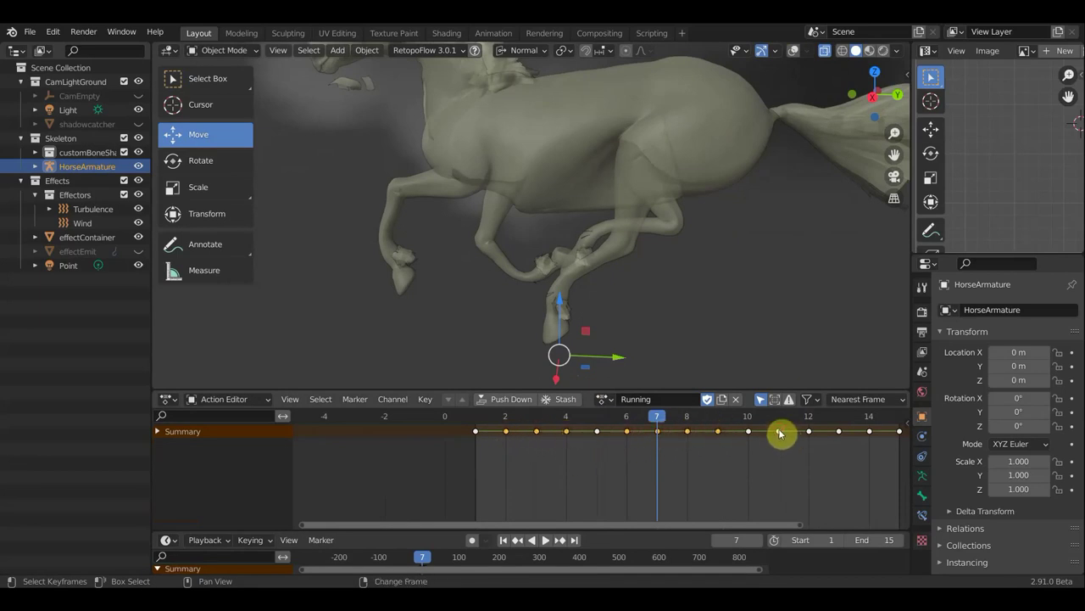
left_click(779, 431, "shift")
scroll(821, 434, "down", 1)
left_click(793, 432, "shift")
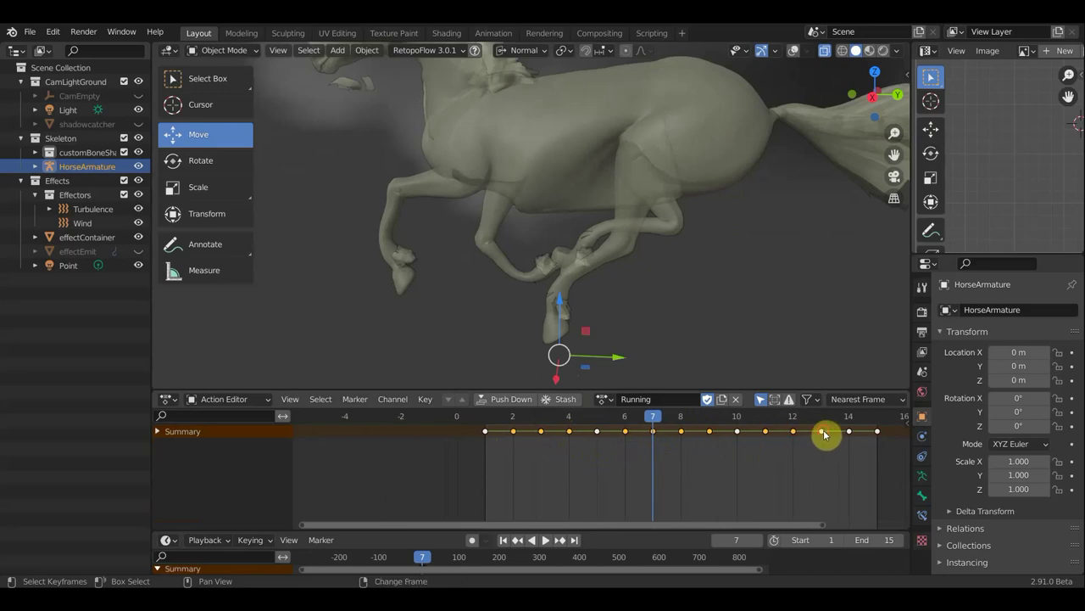
left_click(821, 432, "shift")
left_click(849, 432, "shift")
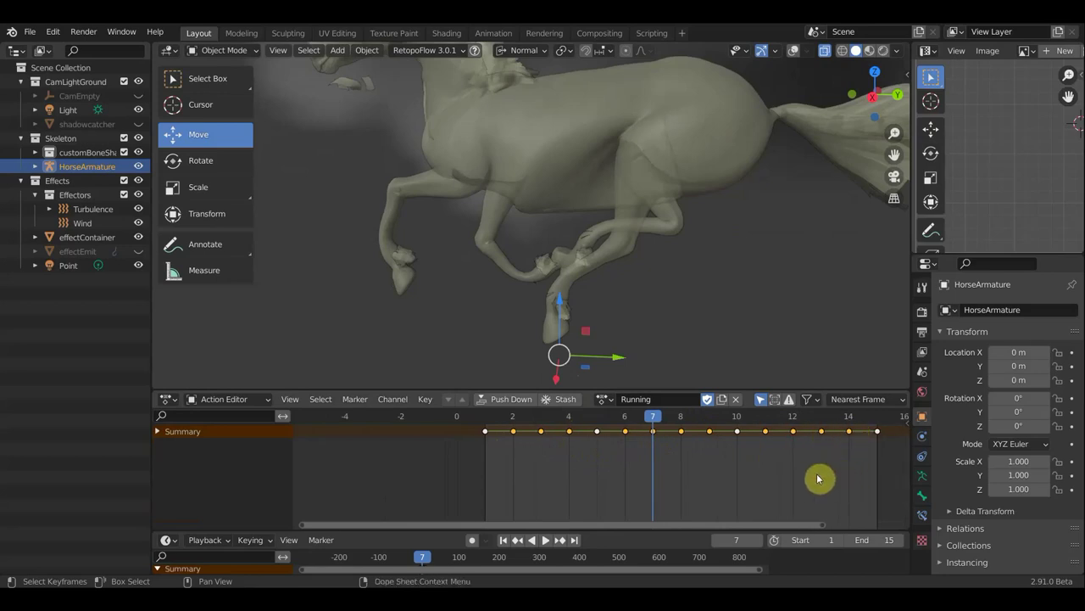
key("x")
left_click(768, 474)
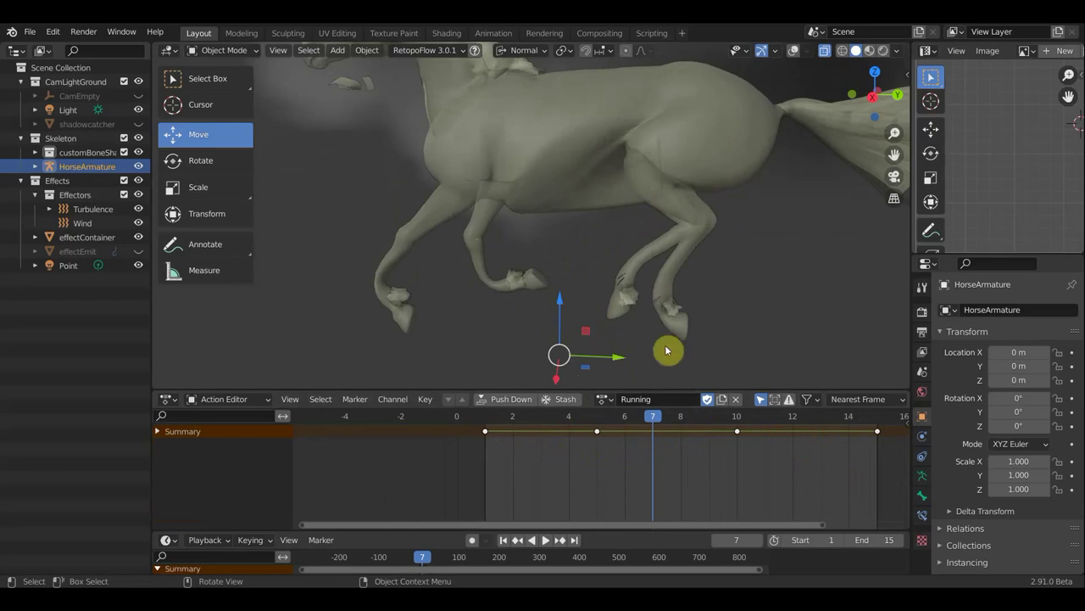
left_click(738, 420)
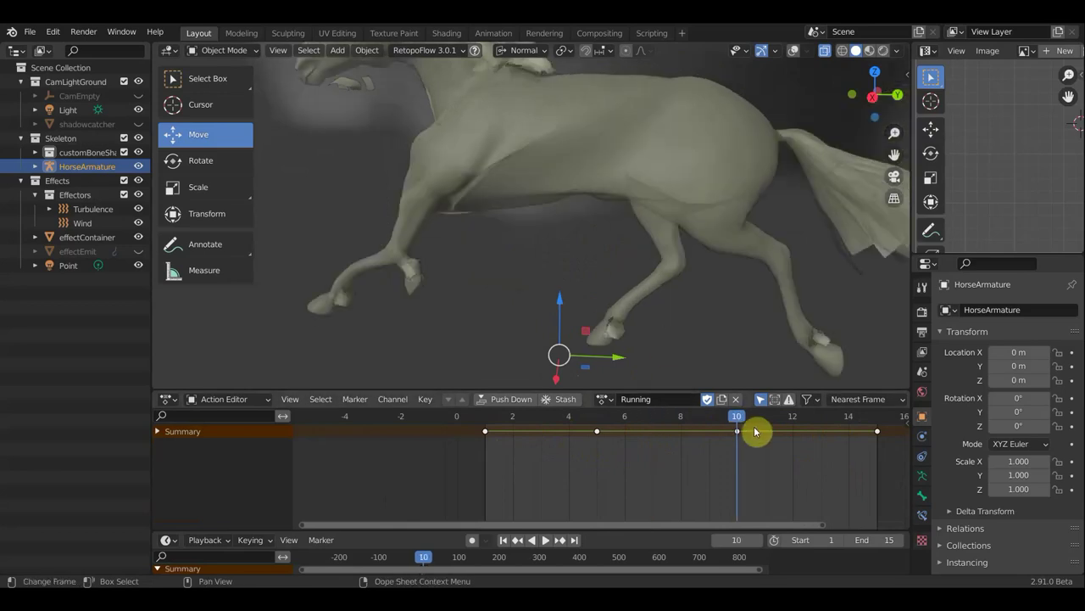
Show the bones, put HorseArmature in Pose Mode, and move the L_armPV pole target
scroll(565, 222, "down", 3)
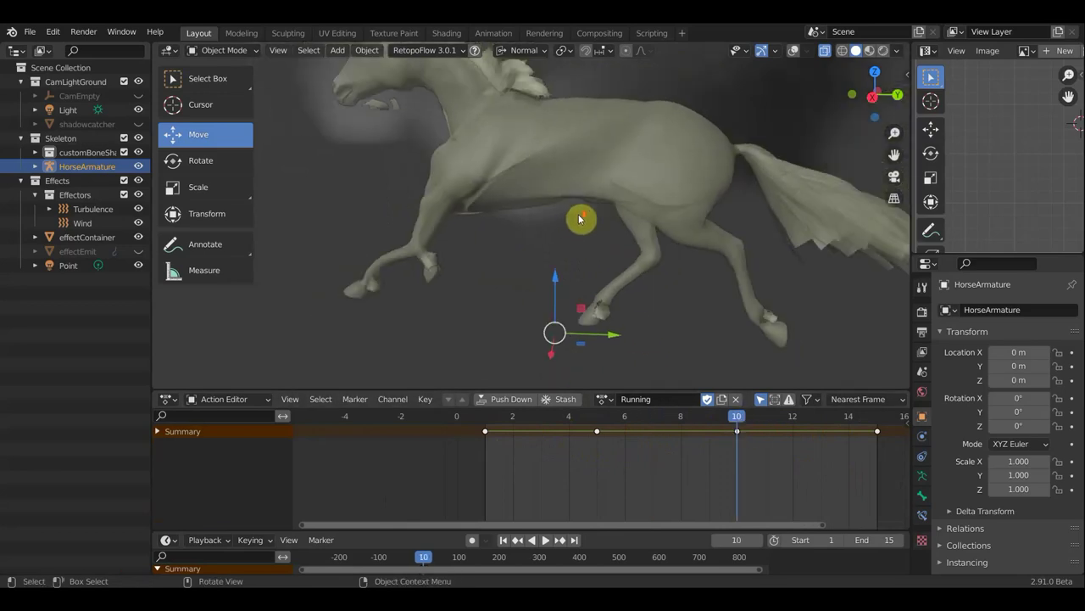
left_click(794, 50)
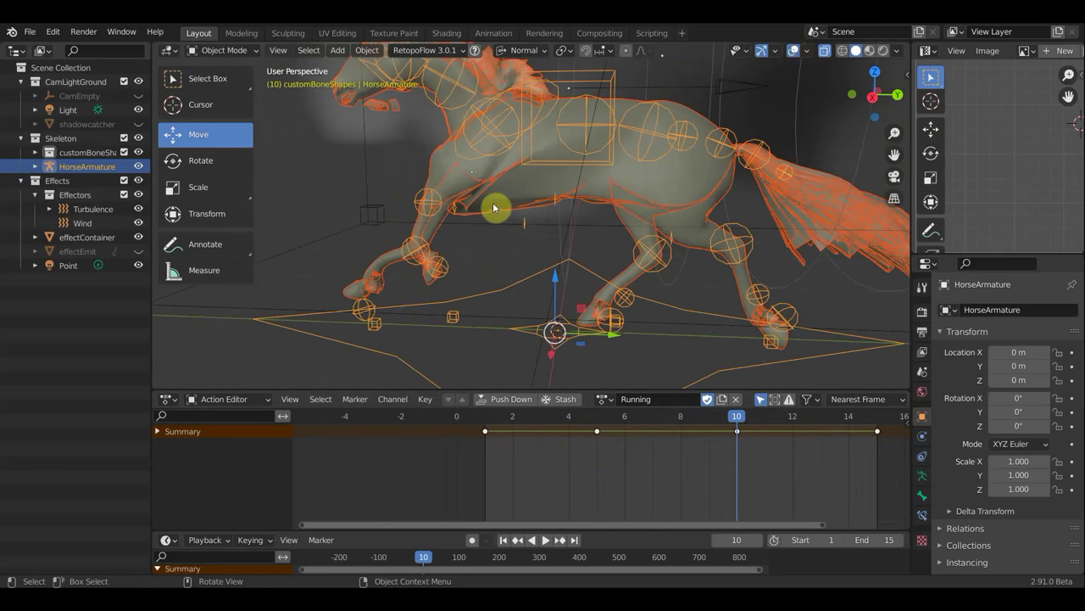
left_click(440, 203)
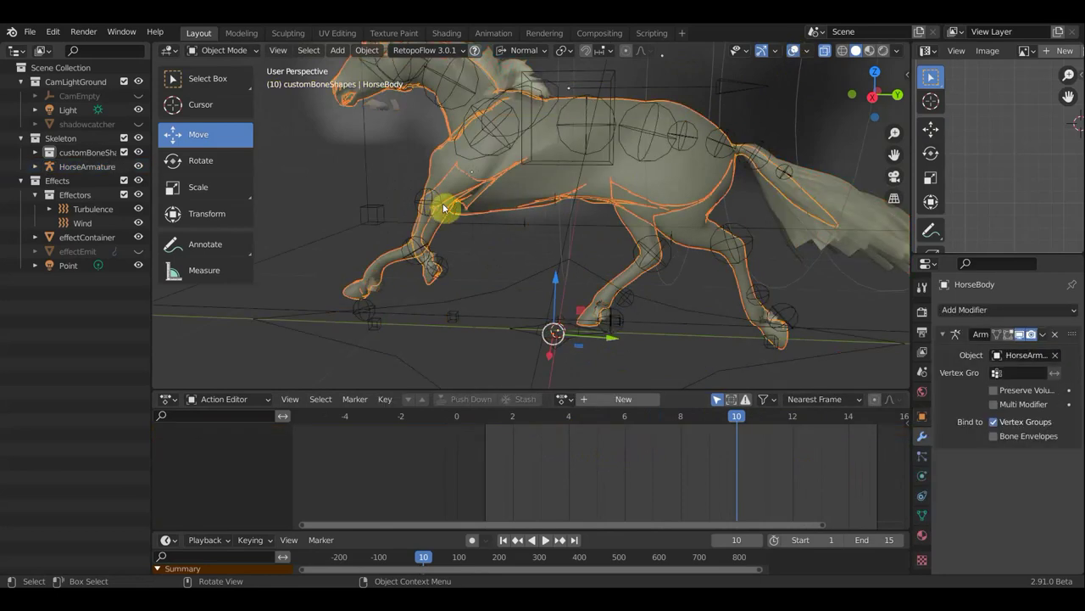
left_click_drag(442, 203, 490, 189)
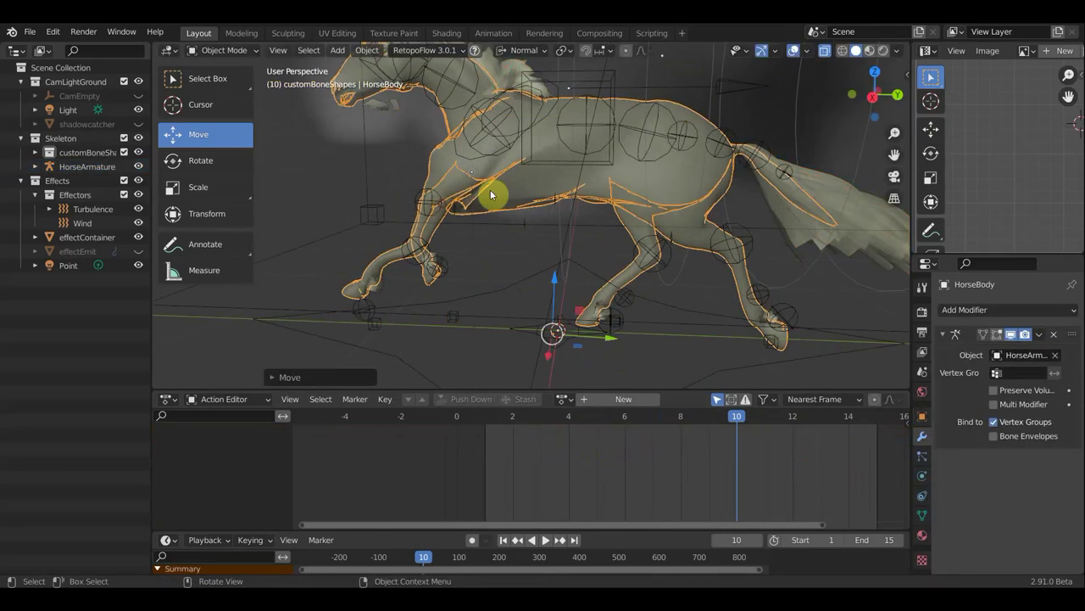
left_click(539, 162)
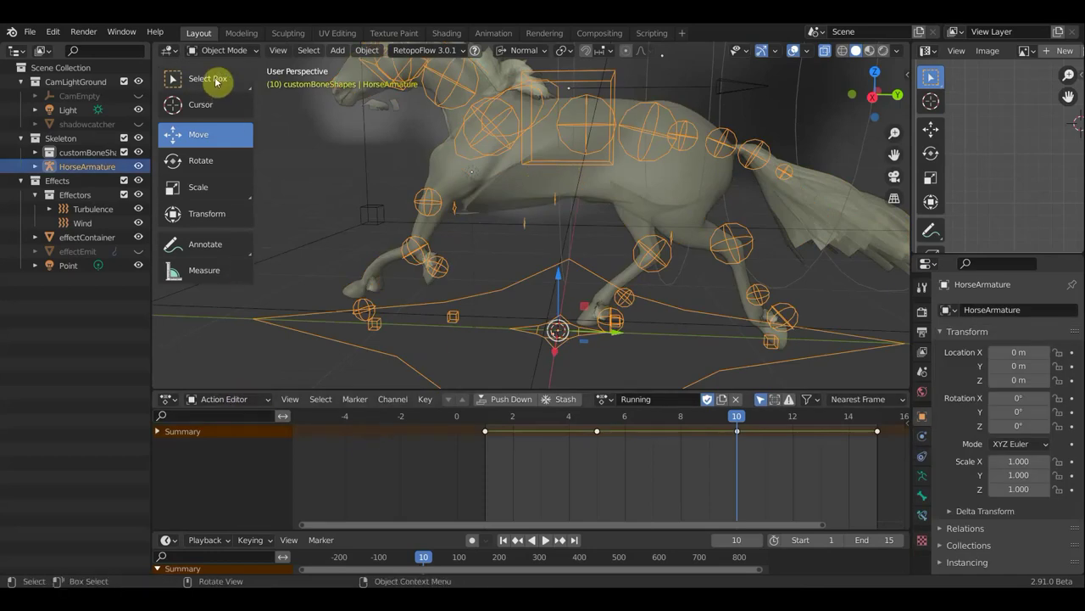
left_click(225, 50)
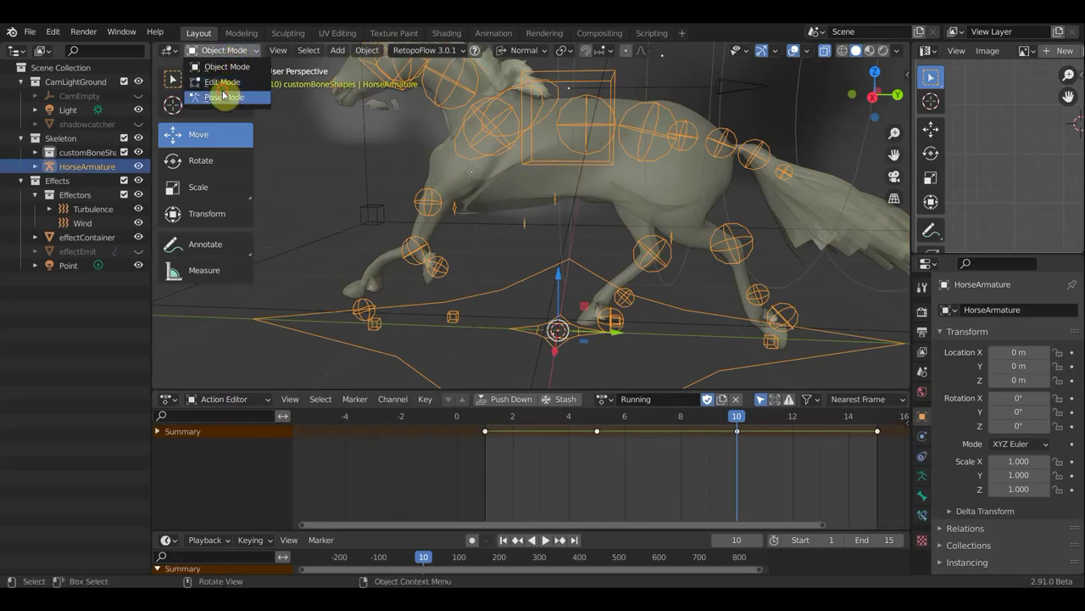
left_click(224, 97)
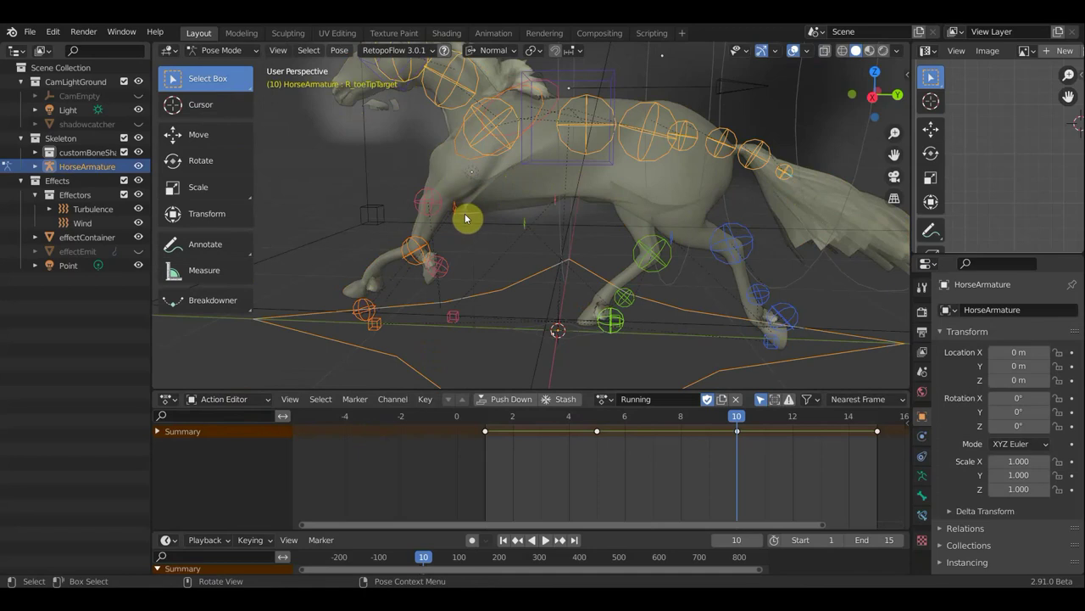
left_click_drag(465, 219, 583, 214)
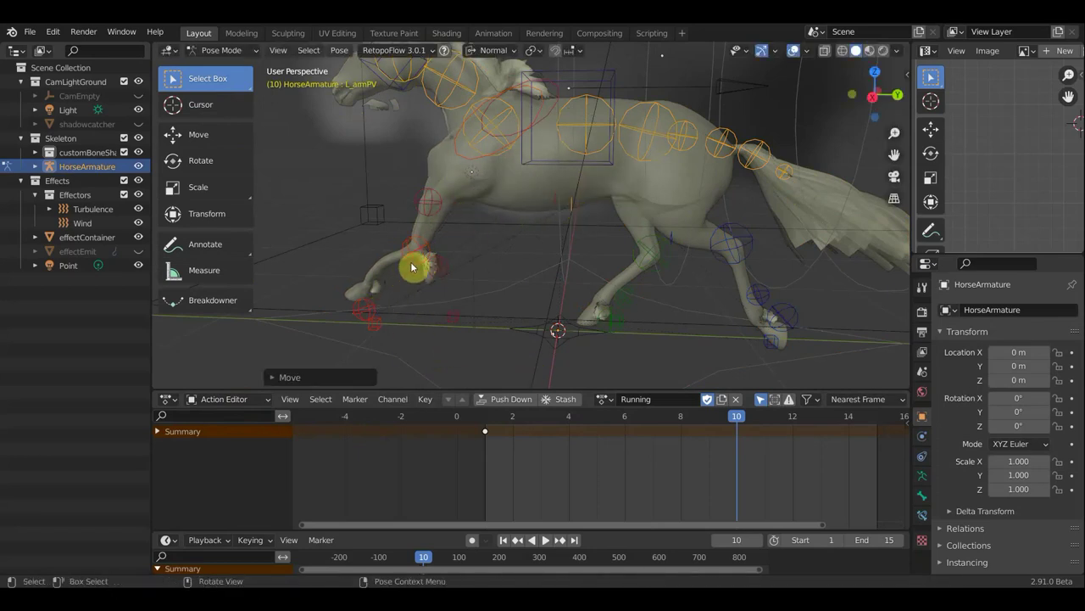
Get back into pose mode and rotate the L_armTarget front-leg bone
key("ctrl+Tab")
left_click(502, 246)
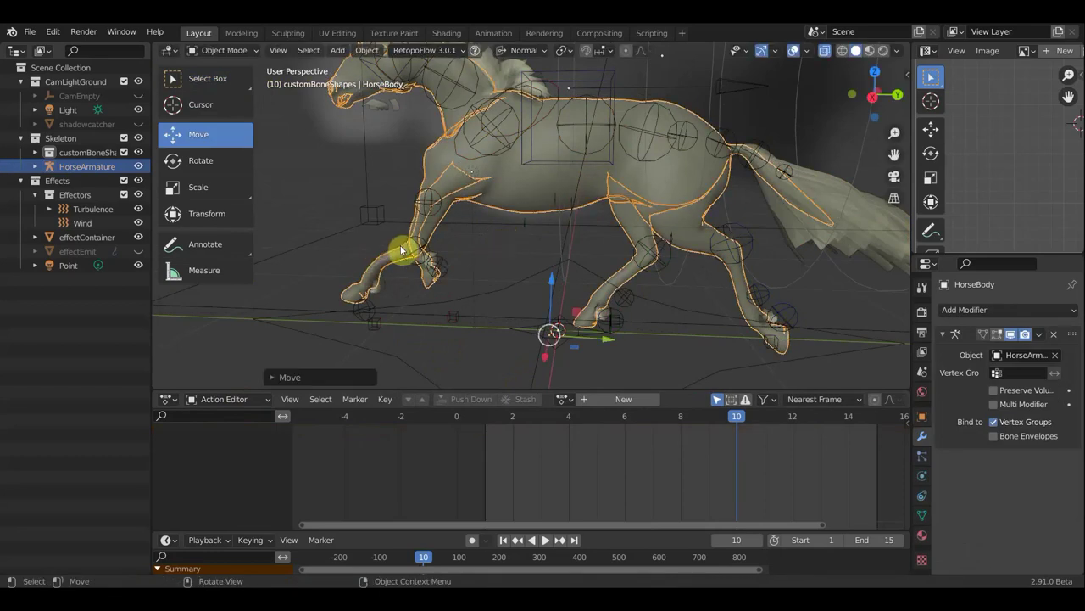
key("ctrl+z")
key("ctrl+z")
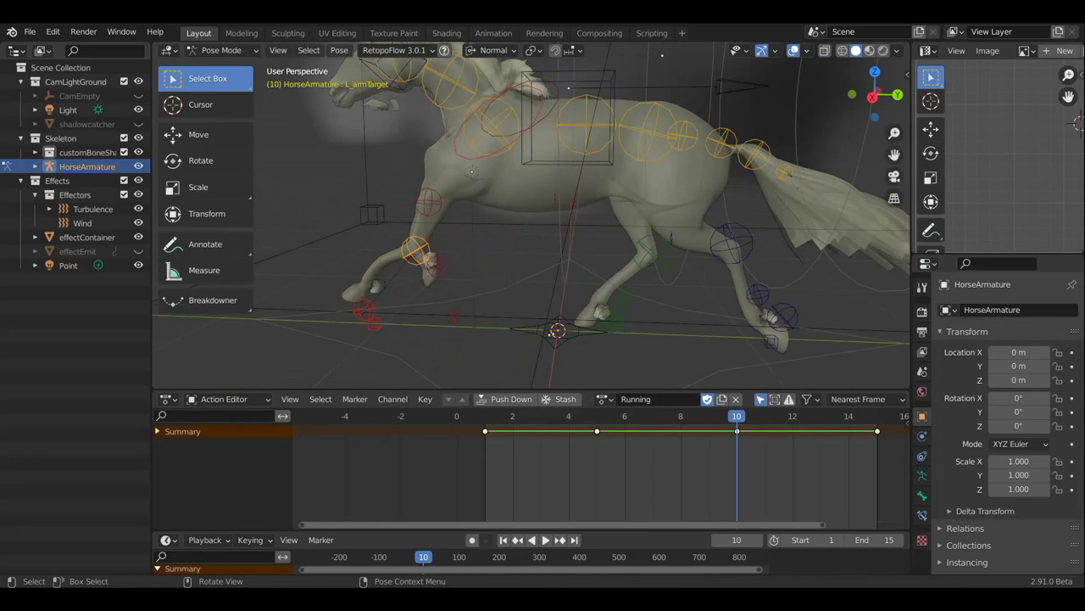
key("r")
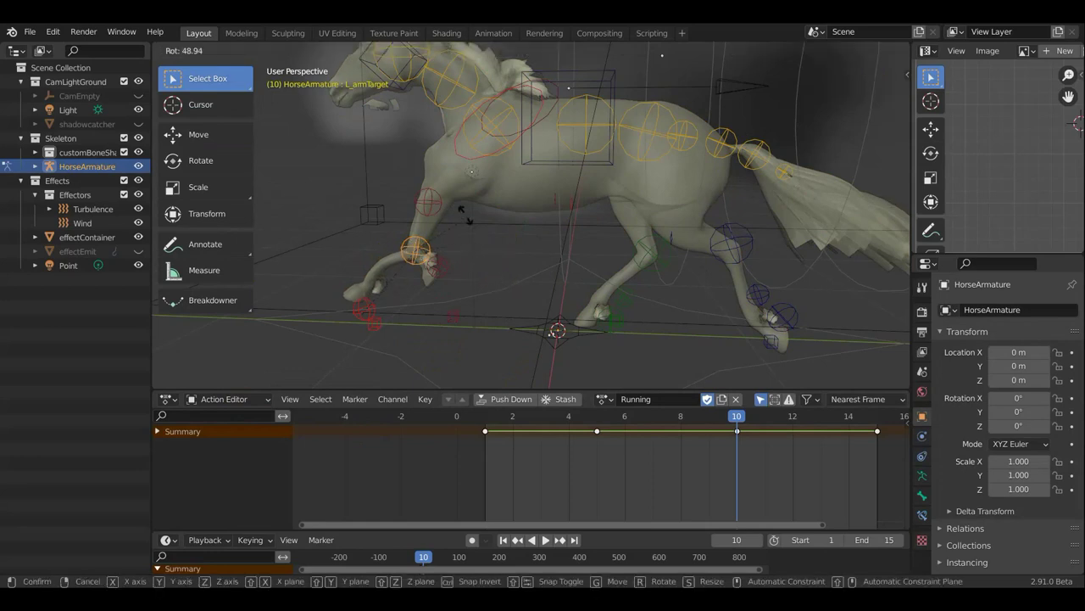
left_click(459, 293)
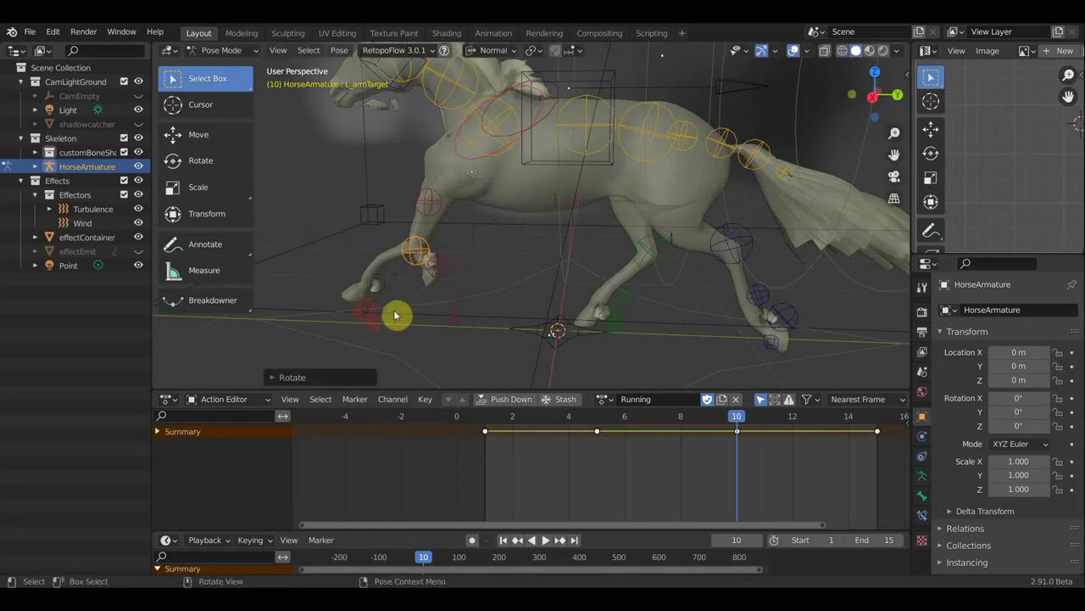
Rotate L_fingerTipTarget and reposition L_fingerTipTarget.004 at the hoof
left_click(394, 316)
key("r")
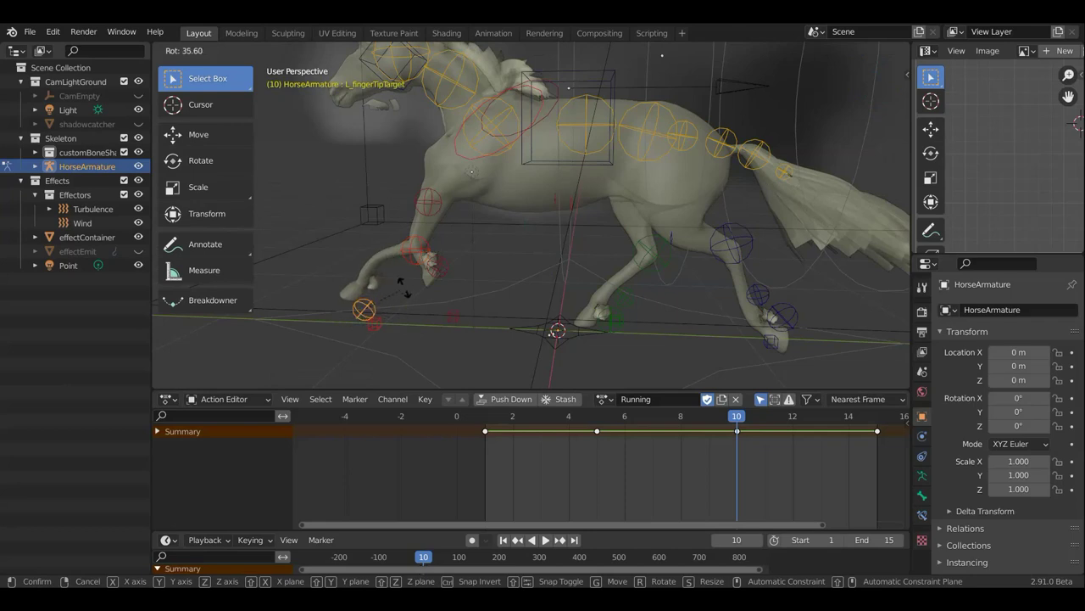
left_click(389, 319)
left_click(377, 328)
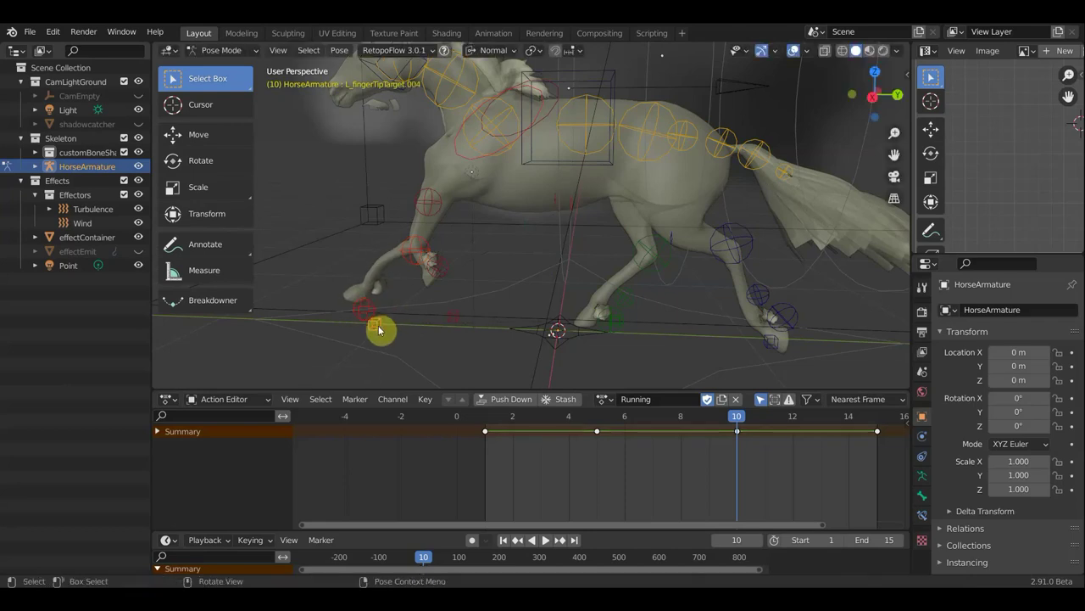
key("g")
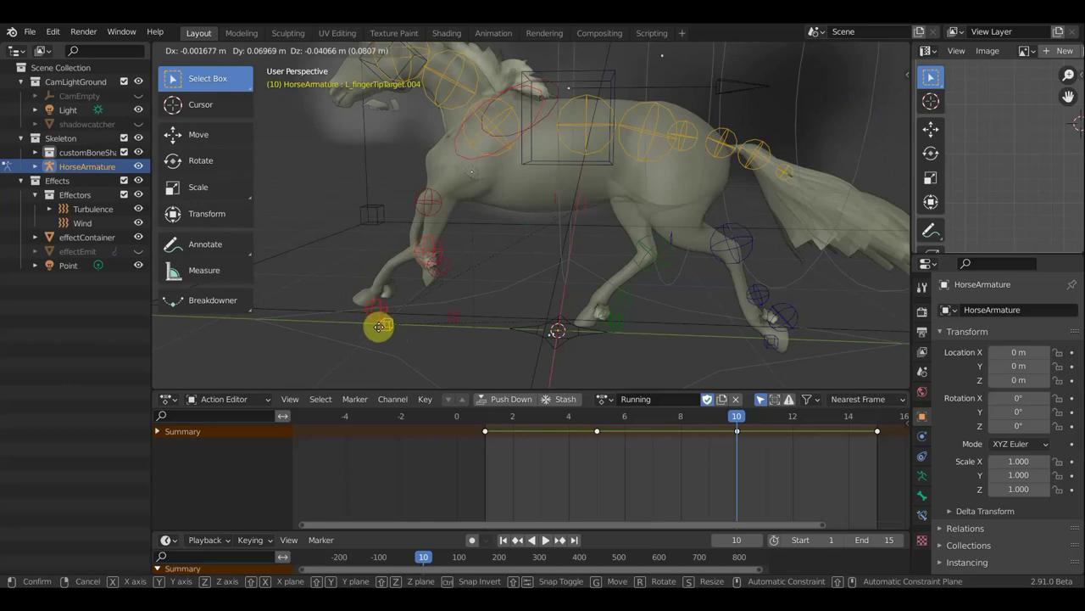
left_click(378, 326)
mouse_move(615, 230)
middle_mouse_down()
mouse_move(673, 250)
mouse_move(696, 226)
middle_mouse_up()
scroll(763, 169, "down", 2)
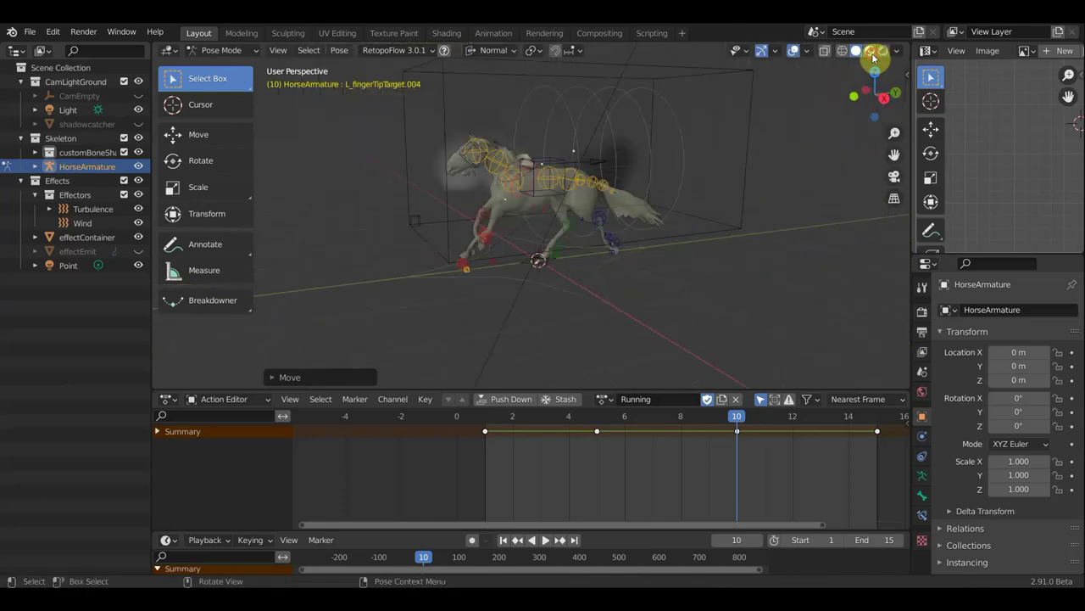
Switch to material preview, play the gallop, try rendered shading, then stop playback
left_click(870, 52)
scroll(687, 250, "up", 3)
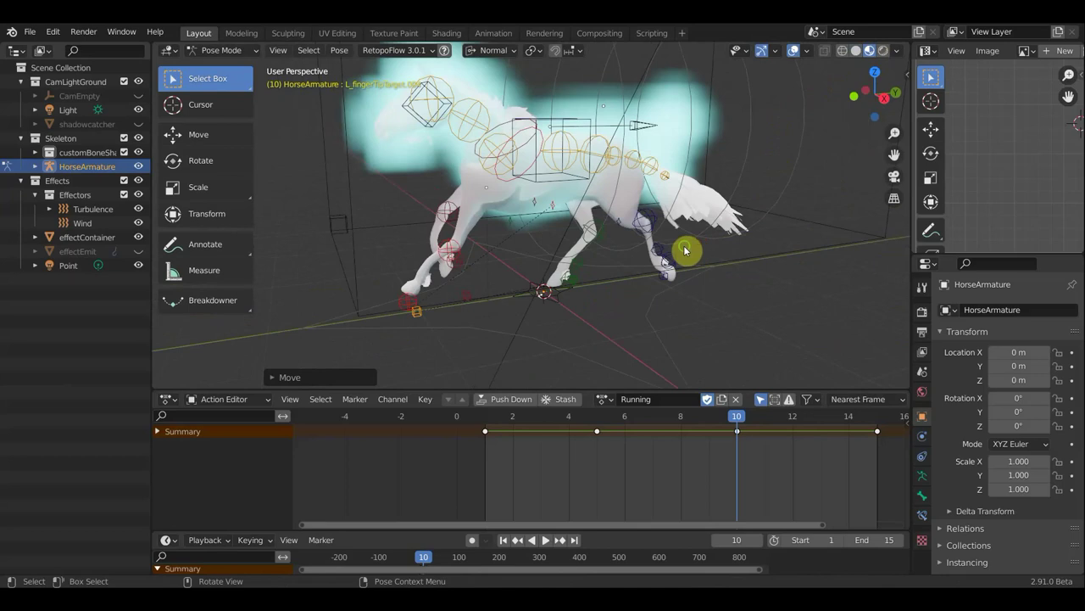
mouse_move(685, 250)
middle_mouse_down()
mouse_move(667, 243)
mouse_move(717, 211)
middle_mouse_up()
scroll(721, 214, "down", 2)
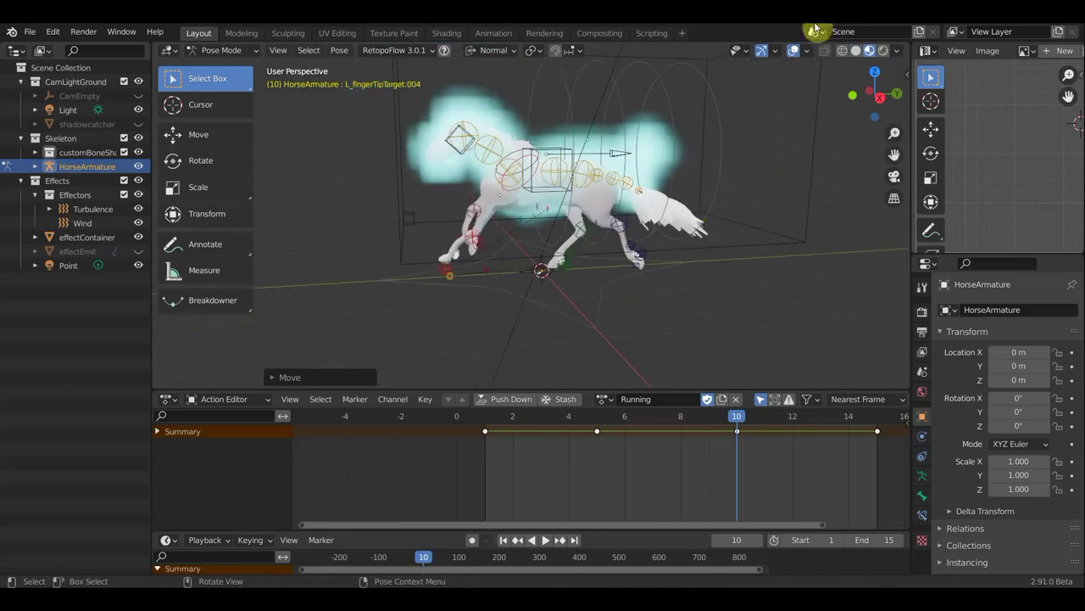
key("space")
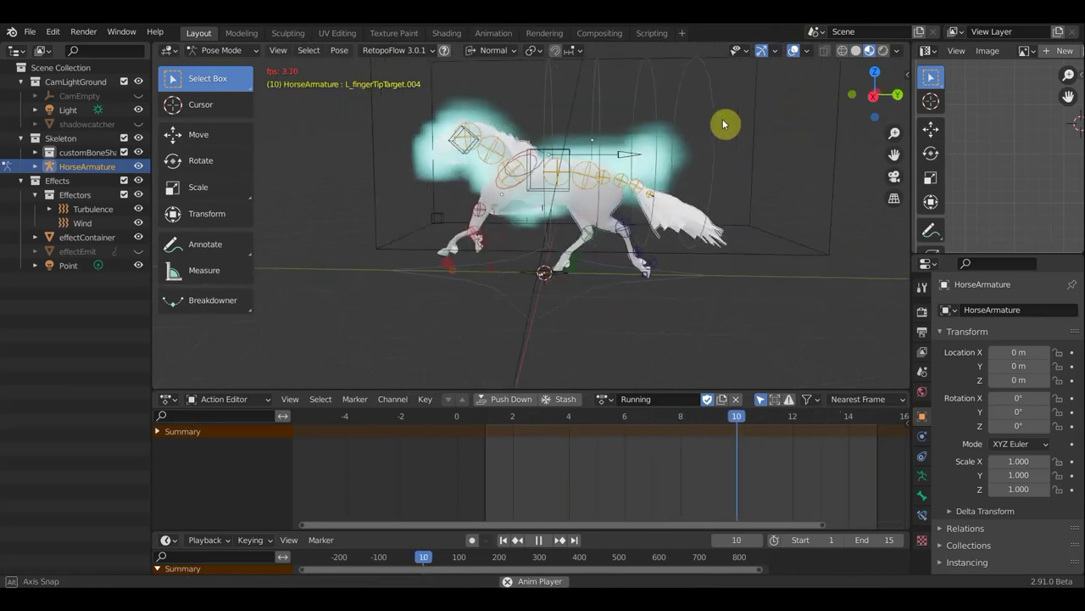
middle_click_drag(721, 121, 763, 209)
scroll(759, 195, "up", 2)
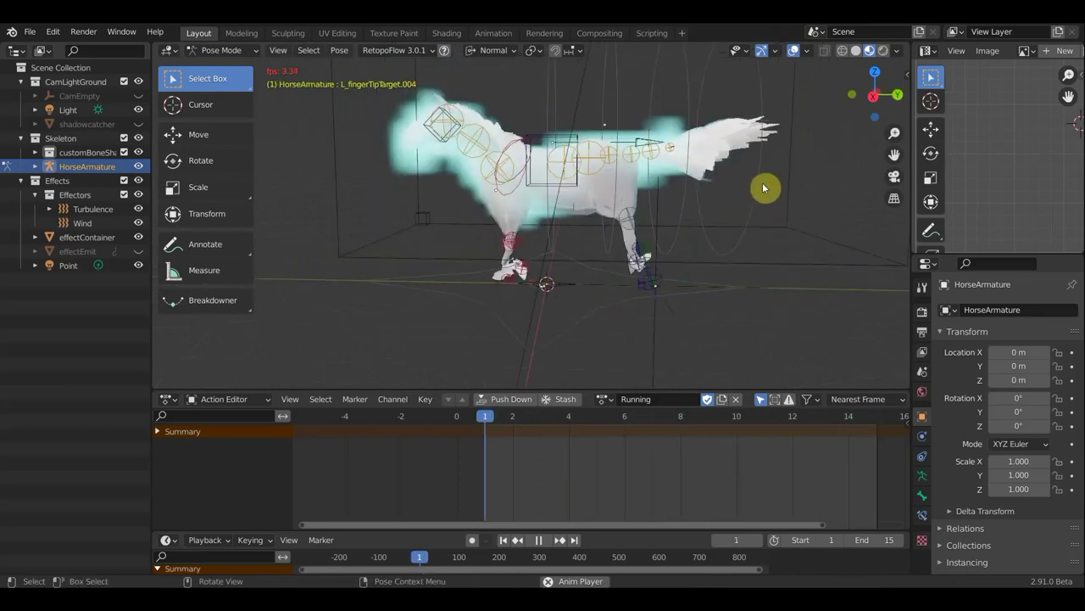
scroll(765, 187, "down", 1)
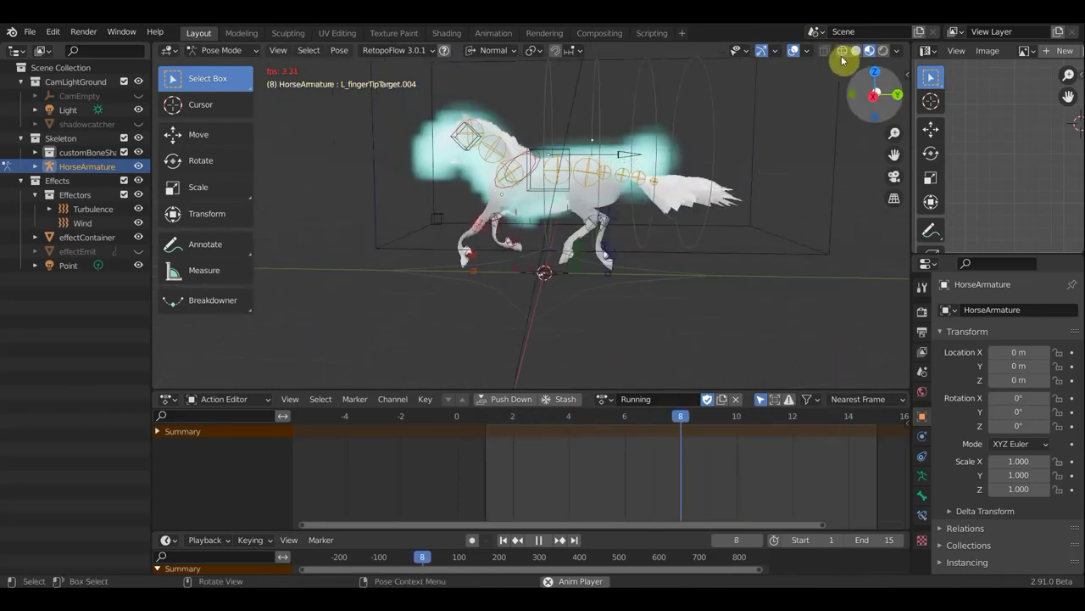
left_click(855, 51)
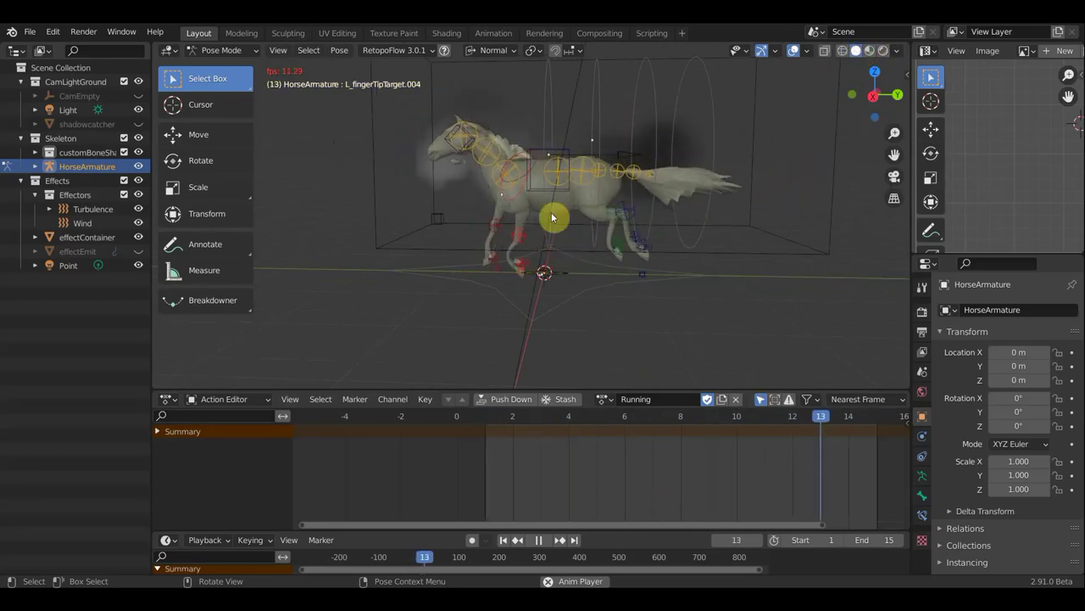
key("space")
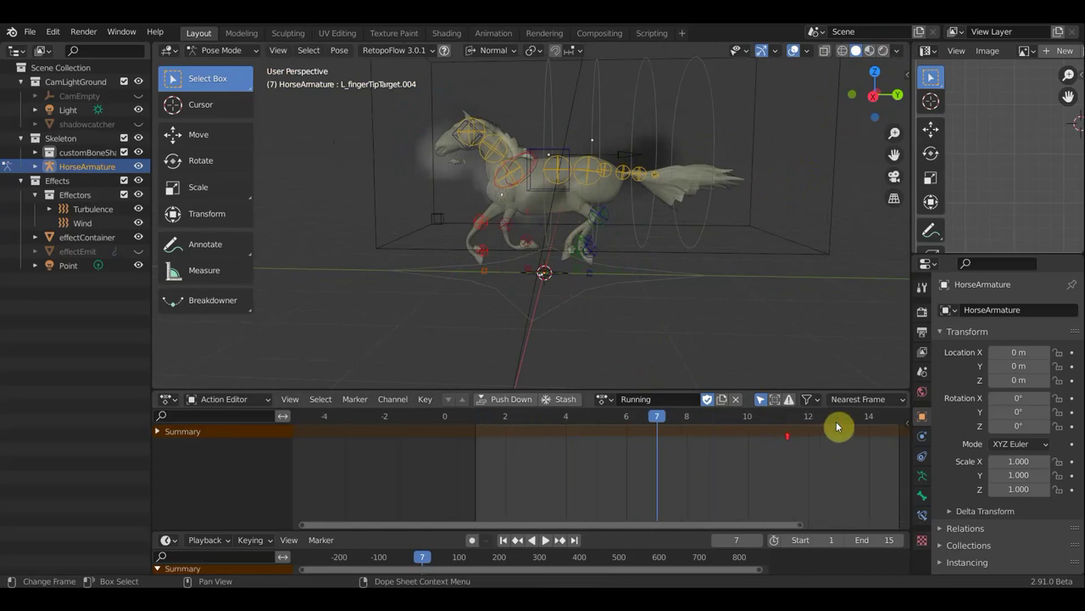
At frame 10, move the L_armPV pole target to a new position
scroll(836, 427, "down", 1)
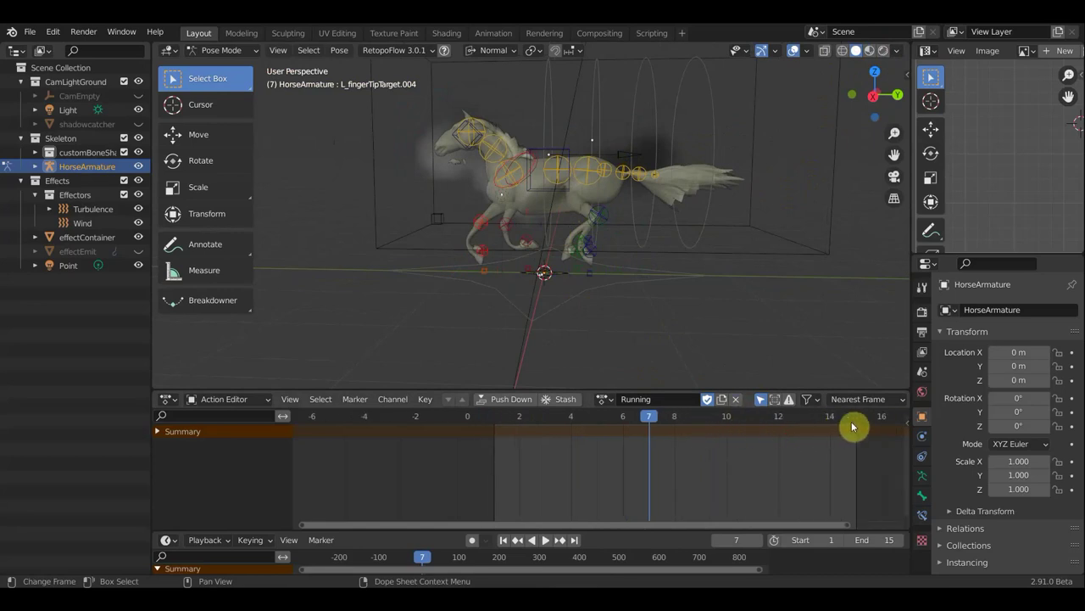
left_click(728, 416)
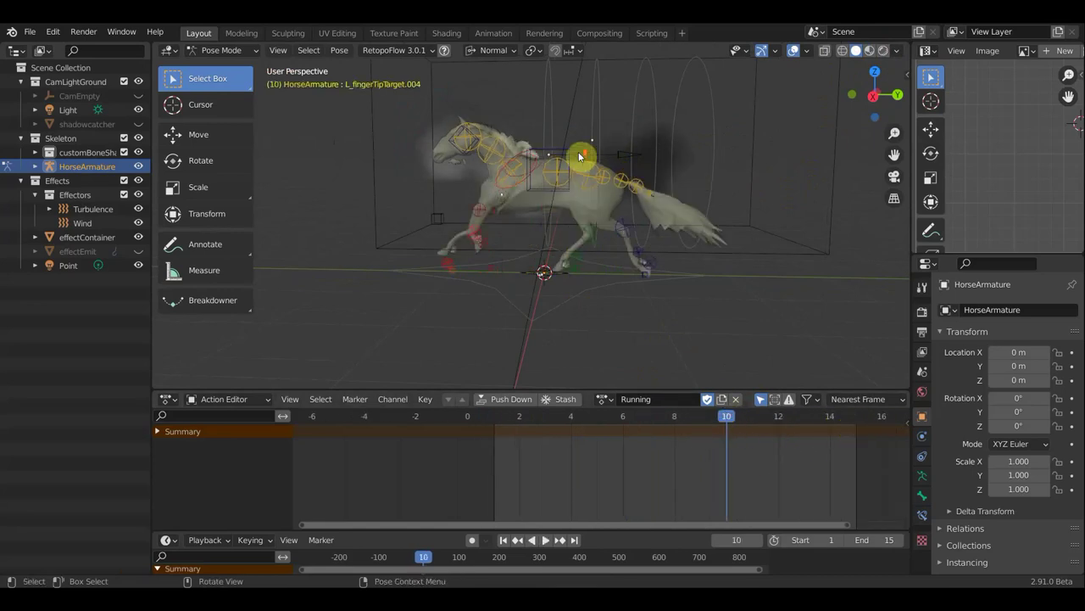
scroll(582, 157, "up", 5)
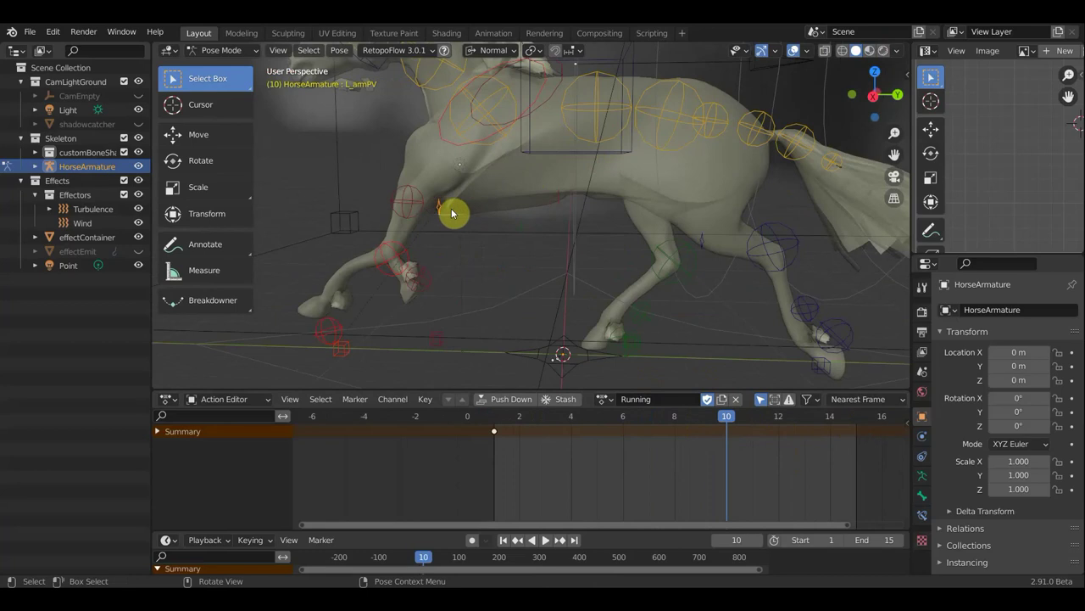
key("g")
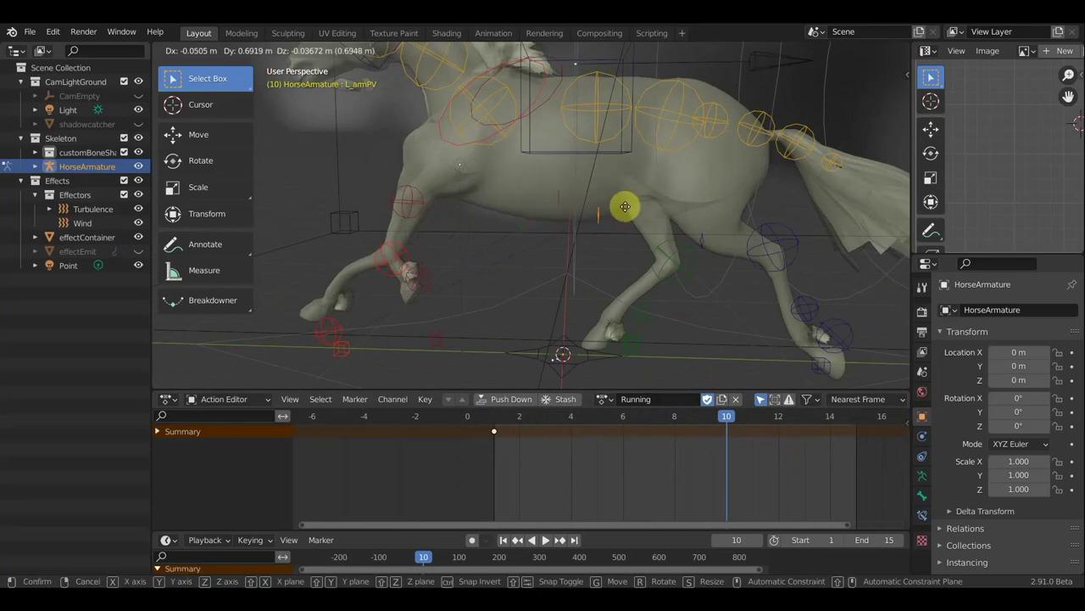
left_click(615, 199)
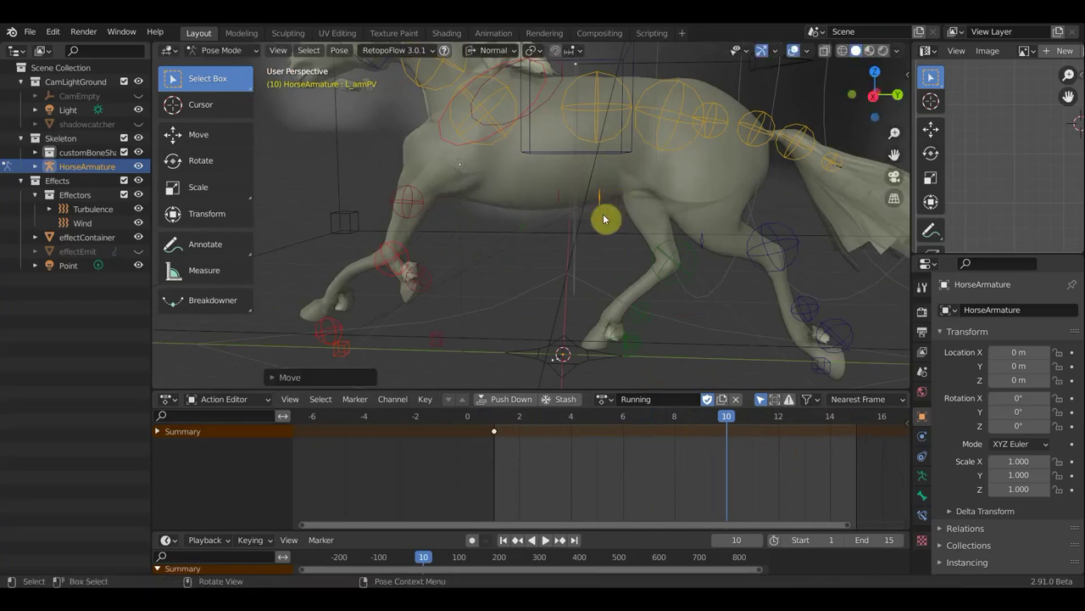
middle_click_drag(577, 229, 545, 211)
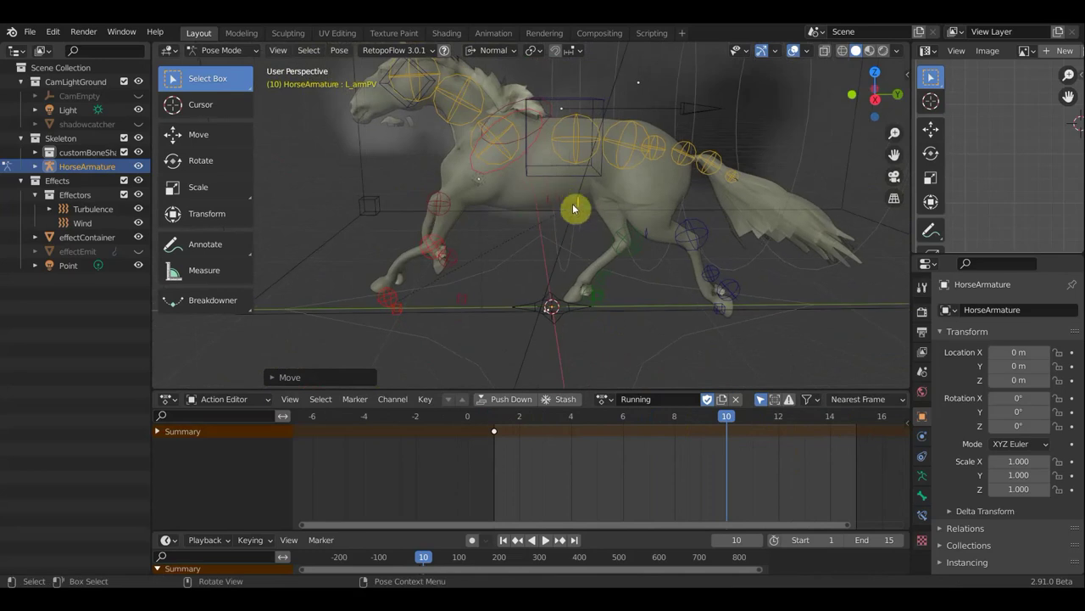
mouse_move(563, 177)
middle_mouse_down()
mouse_move(563, 209)
mouse_move(582, 189)
middle_mouse_up()
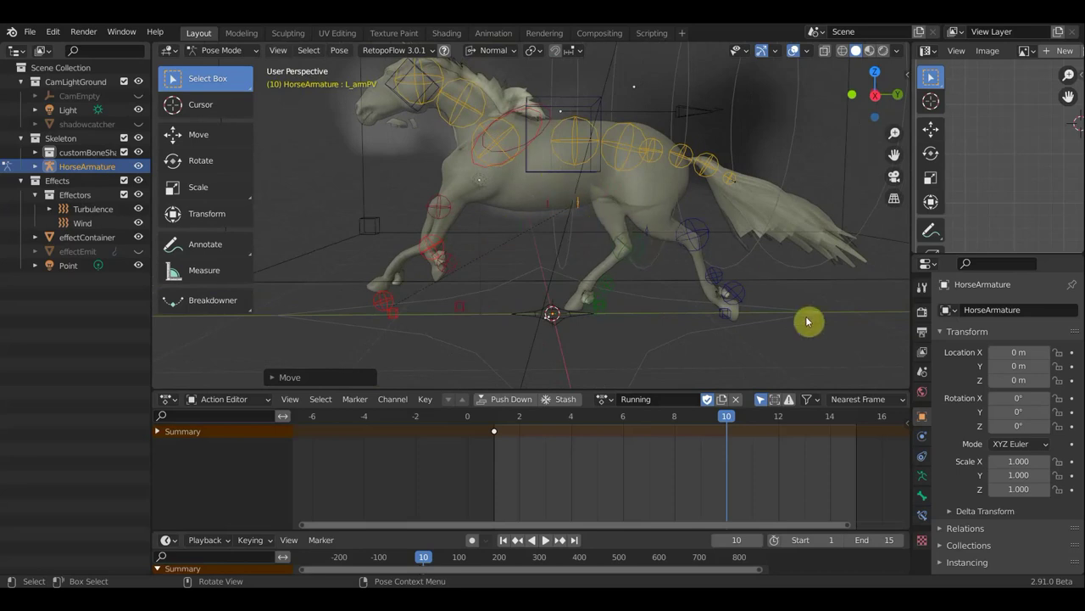
Keyframe all rig bones at frame 10 and stop playback
key("a")
key("i")
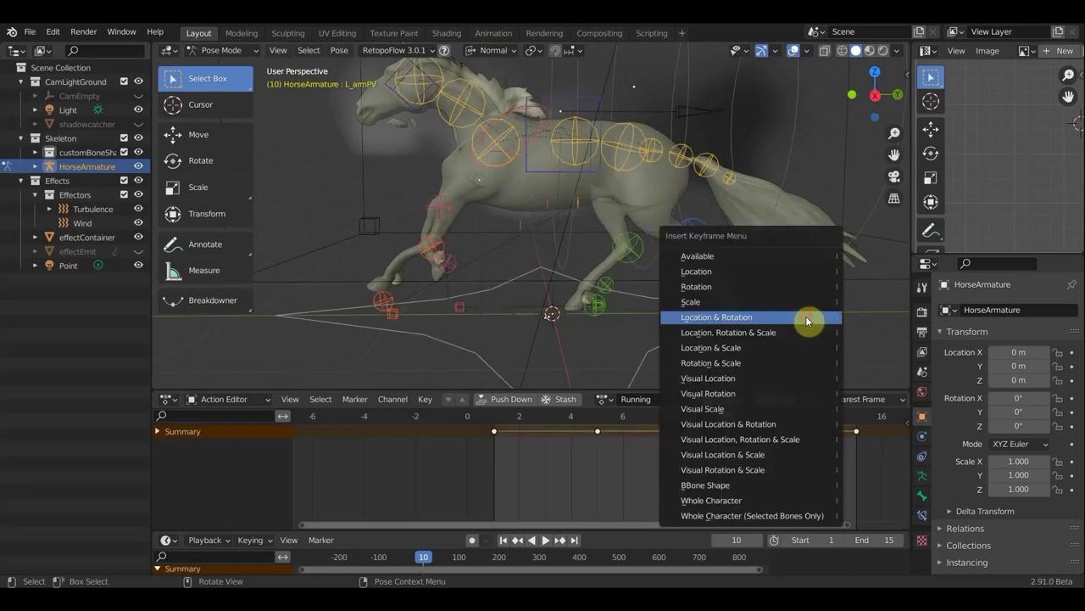
left_click(807, 320)
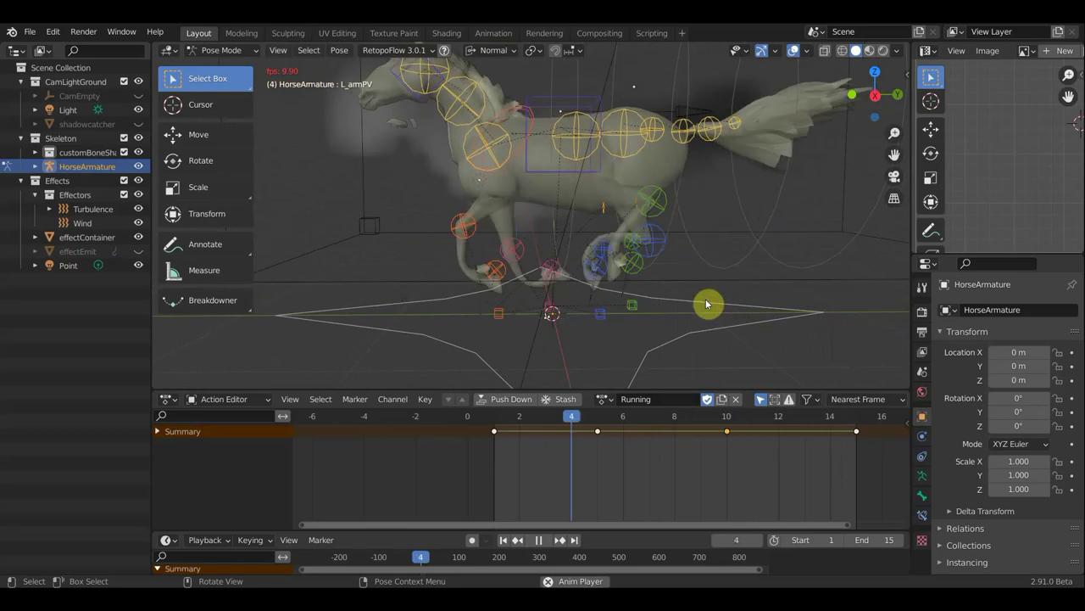
key("space")
Step through frames 5, 3 and 1, orbiting to inspect the legs from both sides
left_click(597, 420)
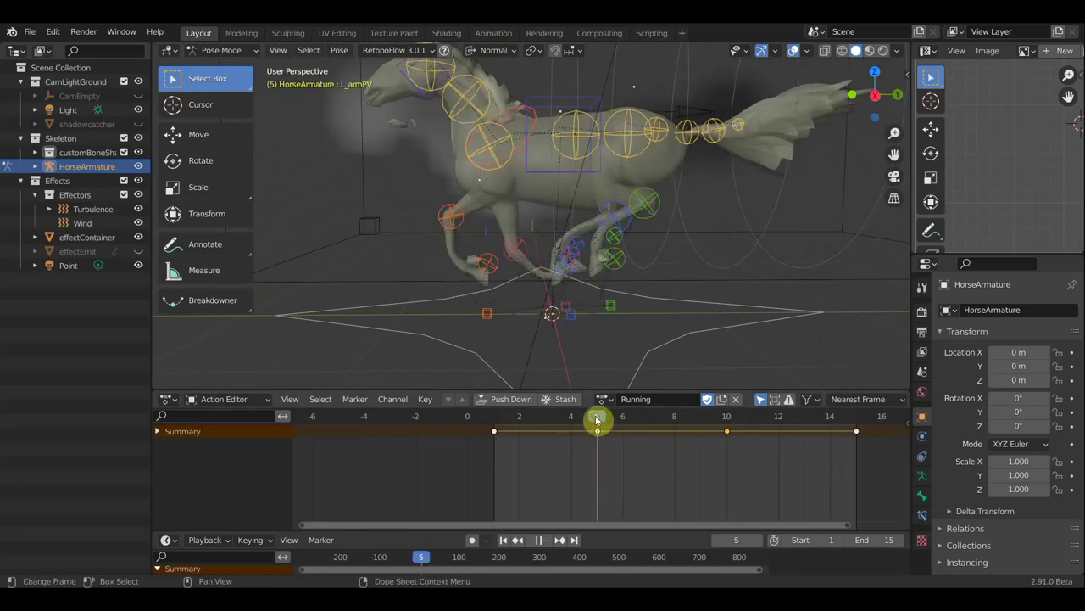
left_click(543, 420)
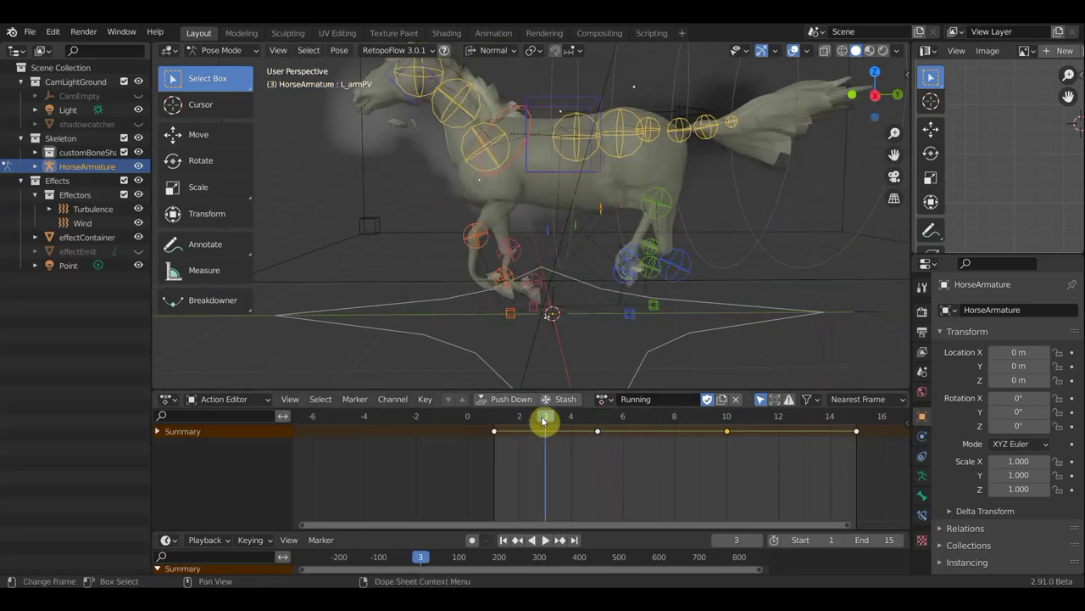
scroll(670, 227, "up", 3)
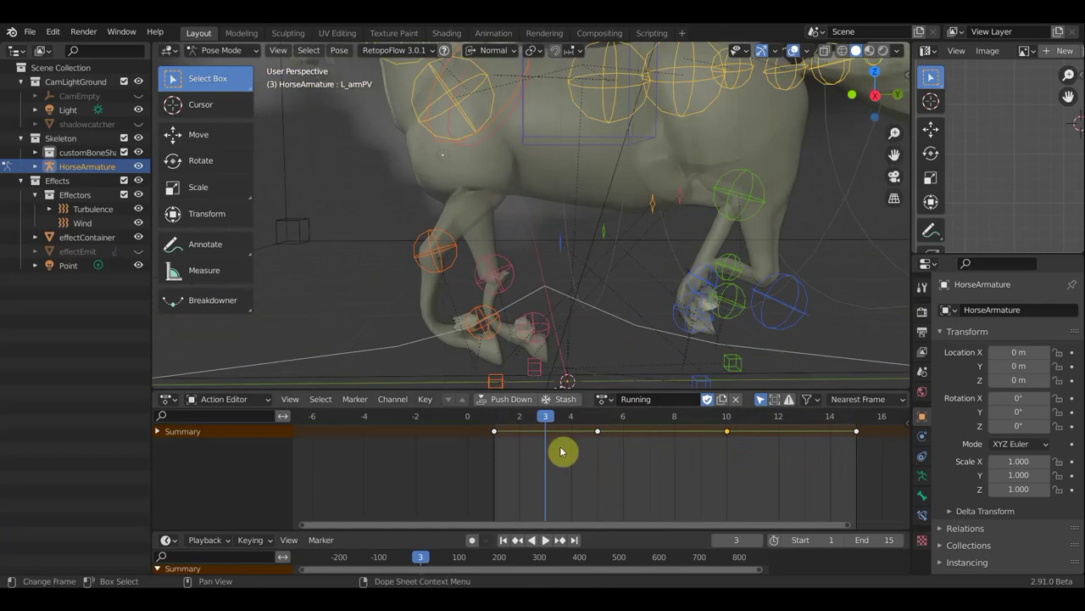
left_click(494, 419)
scroll(728, 275, "down", 2)
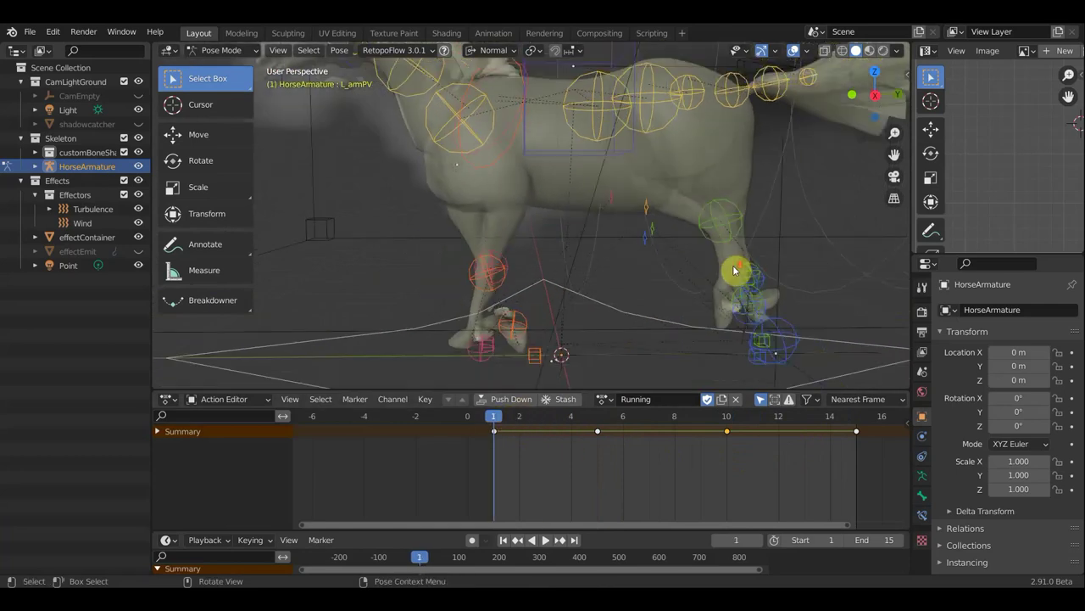
scroll(734, 269, "down", 2)
mouse_move(683, 290)
middle_mouse_down()
mouse_move(426, 278)
mouse_move(523, 306)
mouse_move(676, 302)
mouse_move(734, 276)
mouse_move(739, 249)
mouse_move(732, 262)
middle_mouse_up()
scroll(448, 339, "up", 2)
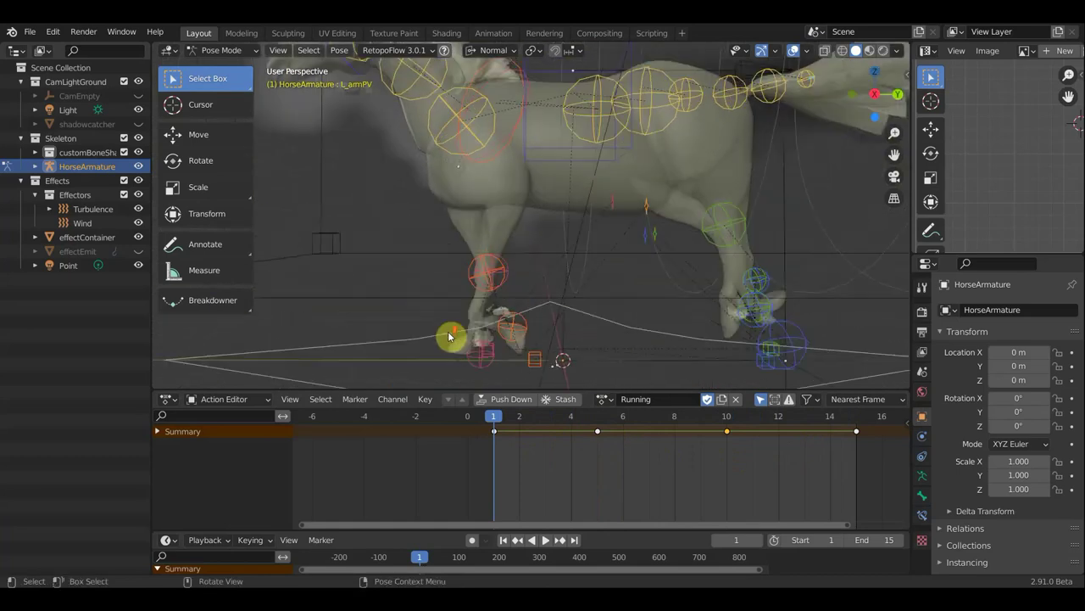
scroll(448, 339, "up", 2)
mouse_move(512, 313)
middle_mouse_down()
mouse_move(587, 177)
mouse_move(557, 220)
mouse_move(560, 240)
middle_mouse_up()
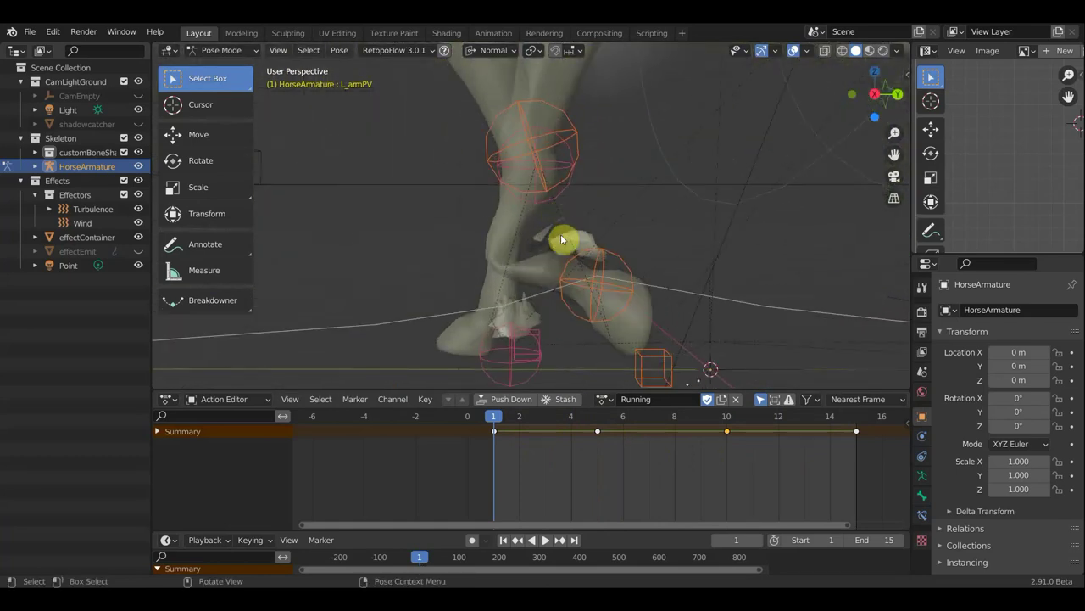
Click the hair and body meshes near the legs, then undo back to posing the armature
left_click(587, 237)
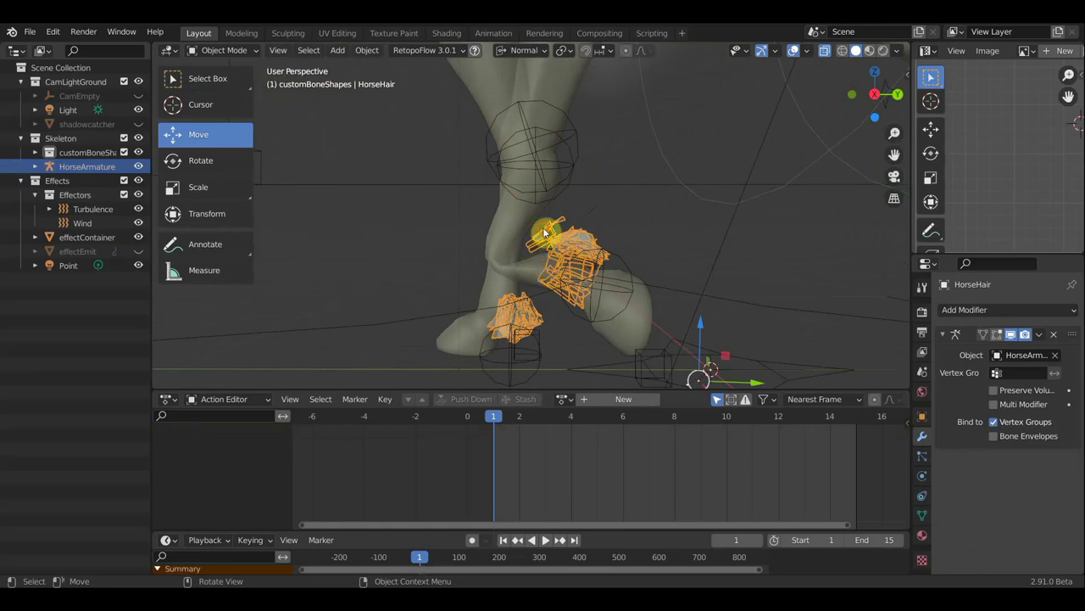
left_click(552, 231)
middle_click_drag(666, 318, 661, 346)
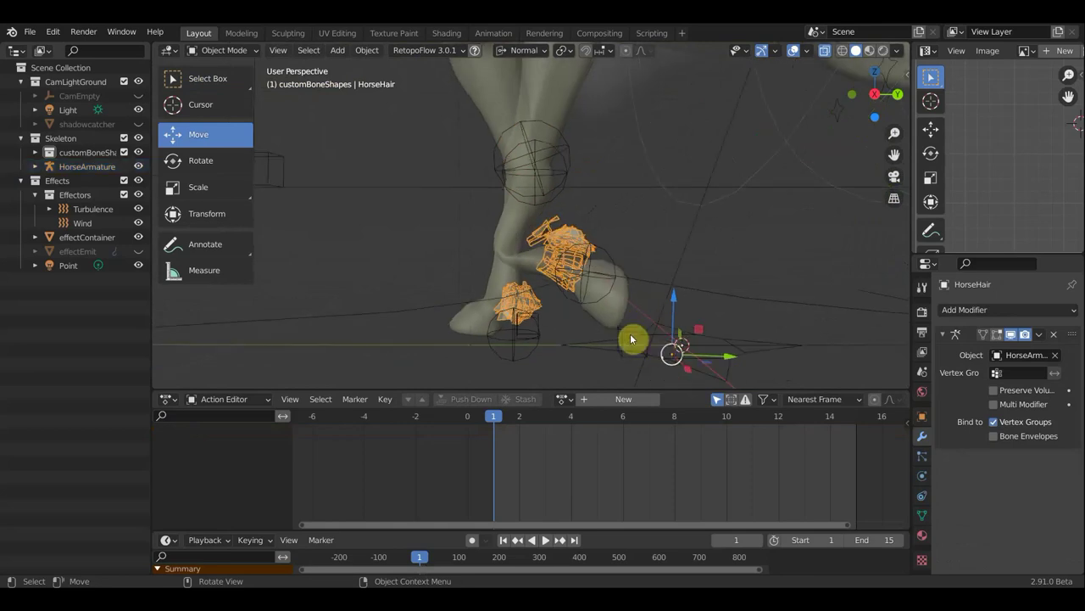
left_click(631, 339)
left_click(606, 273)
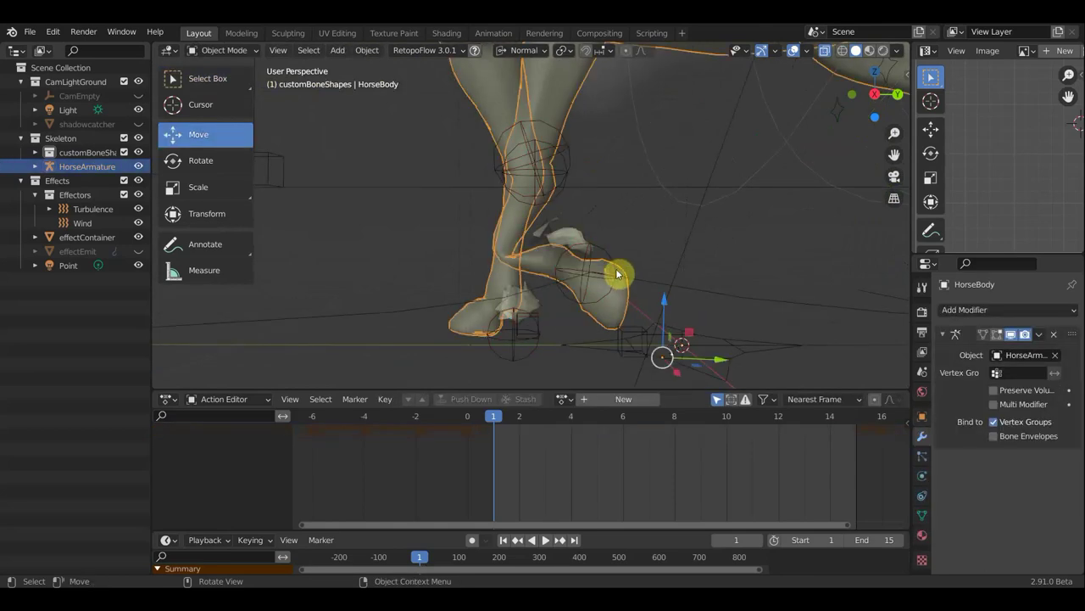
key("ctrl+z")
Rotate and move the L_fingerTipTarget hoof bone into a new pose
key("r")
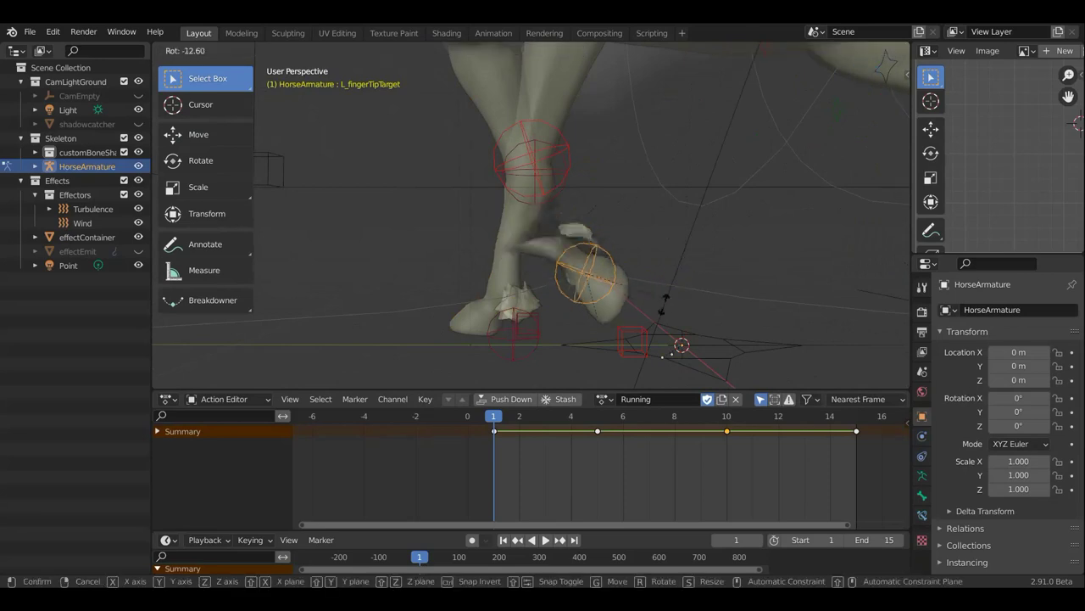
left_click(661, 310)
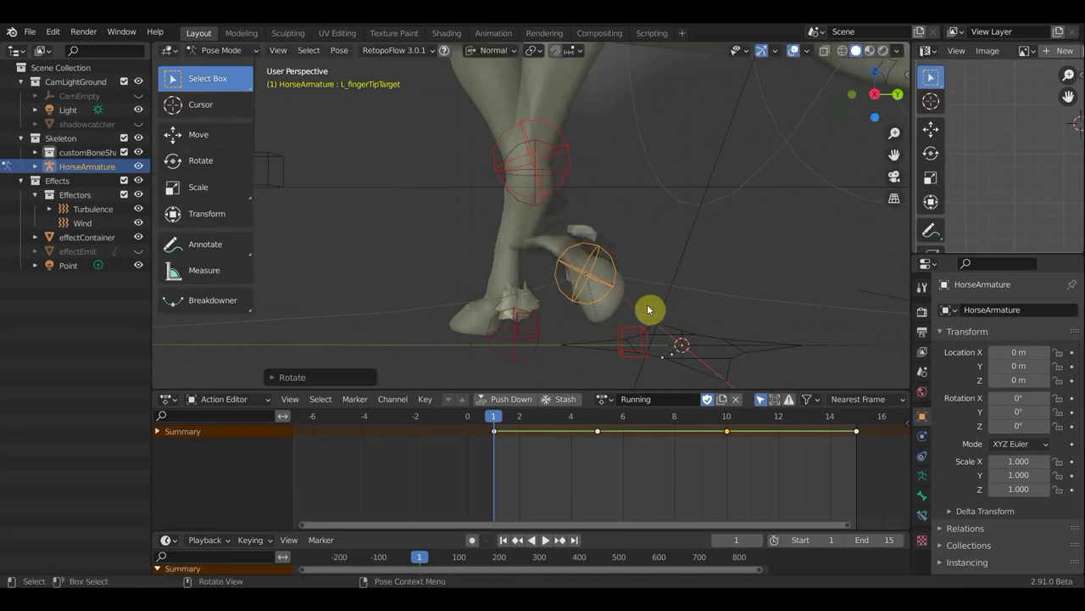
key("h")
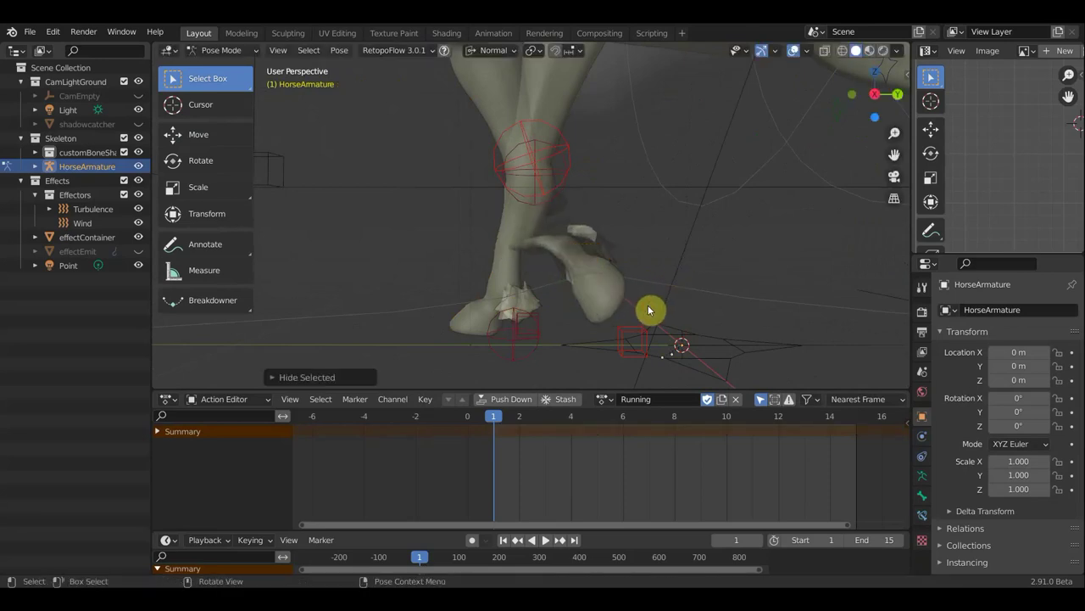
key("ctrl+z")
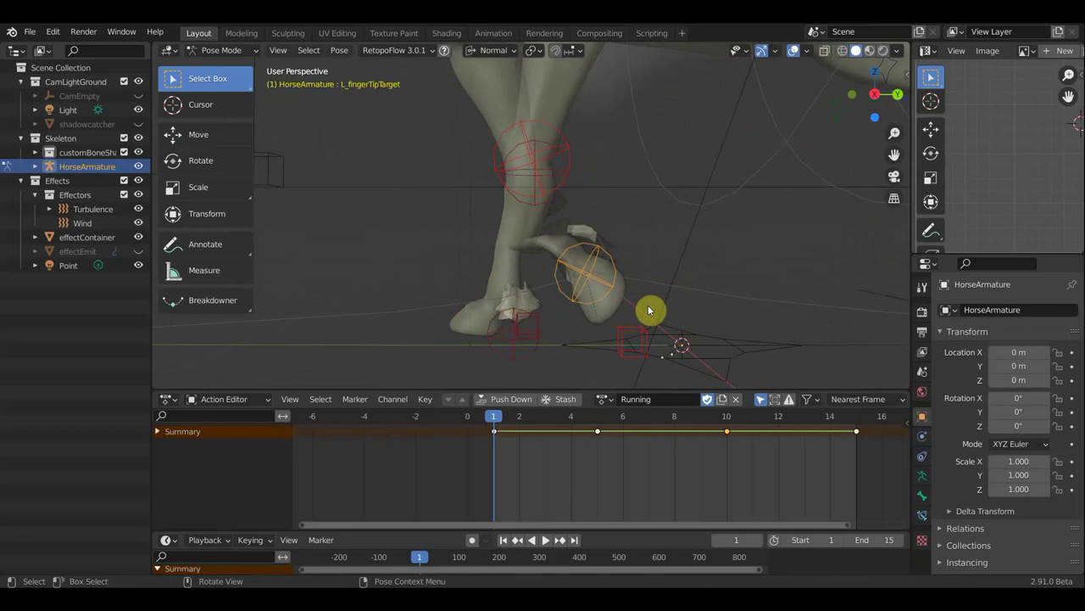
key("g")
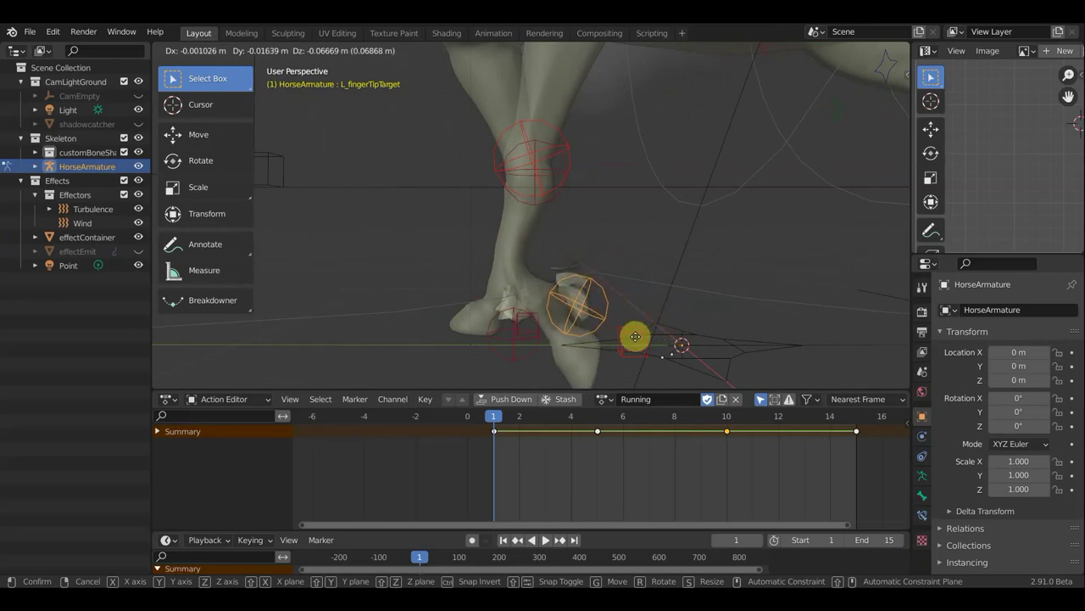
left_click(680, 336)
scroll(708, 327, "down", 2)
scroll(681, 315, "down", 2)
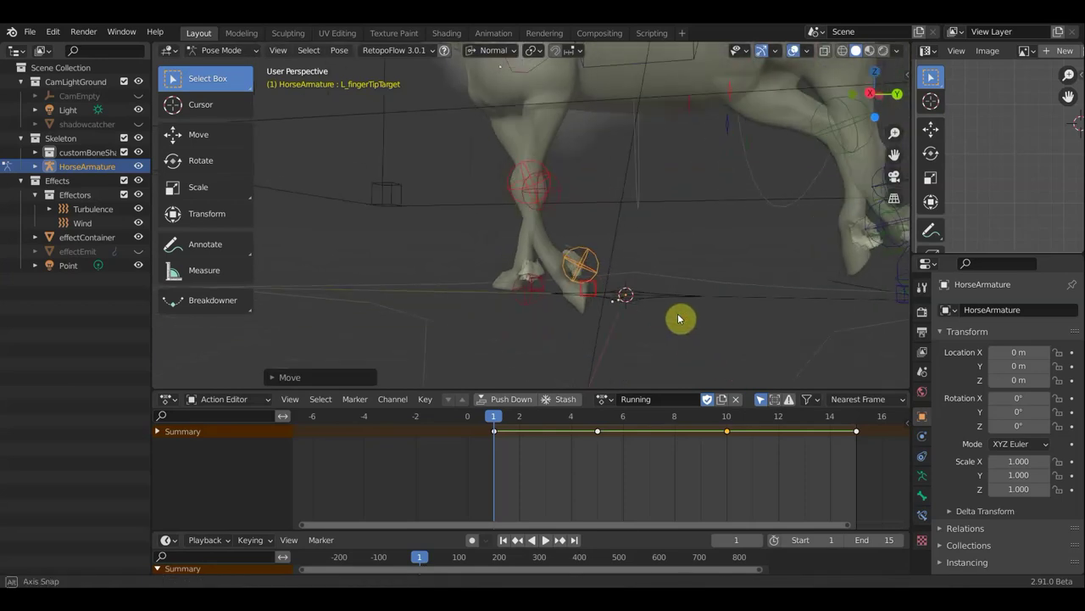
Key the hoof bone's location and rotation, then replay the run cycle to check it
key("i")
left_click(701, 256)
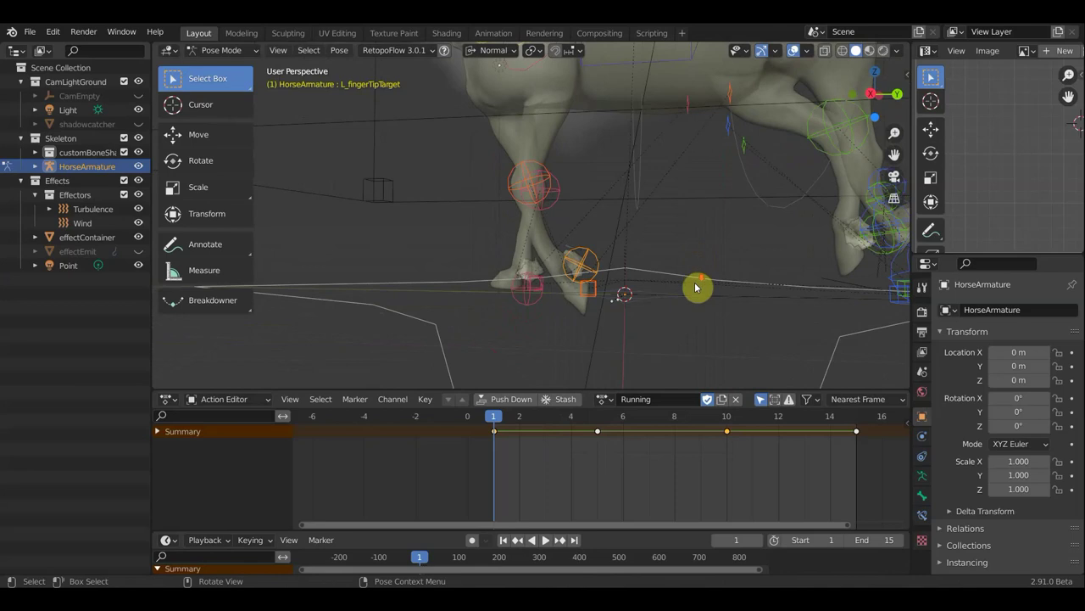
scroll(682, 331, "down", 1)
key("space")
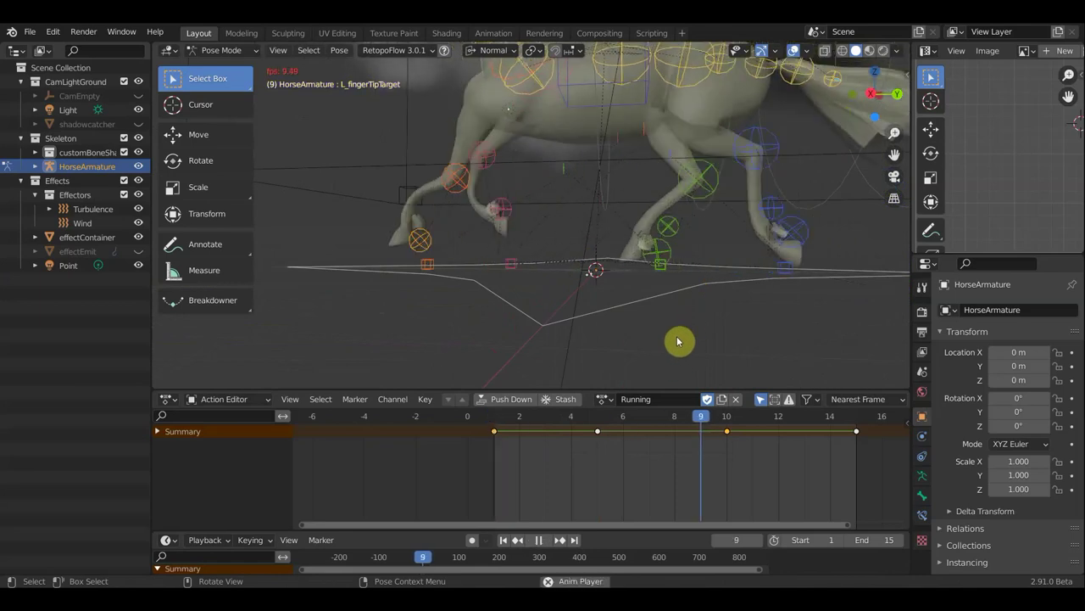
left_click(597, 418)
scroll(529, 235, "down", 2)
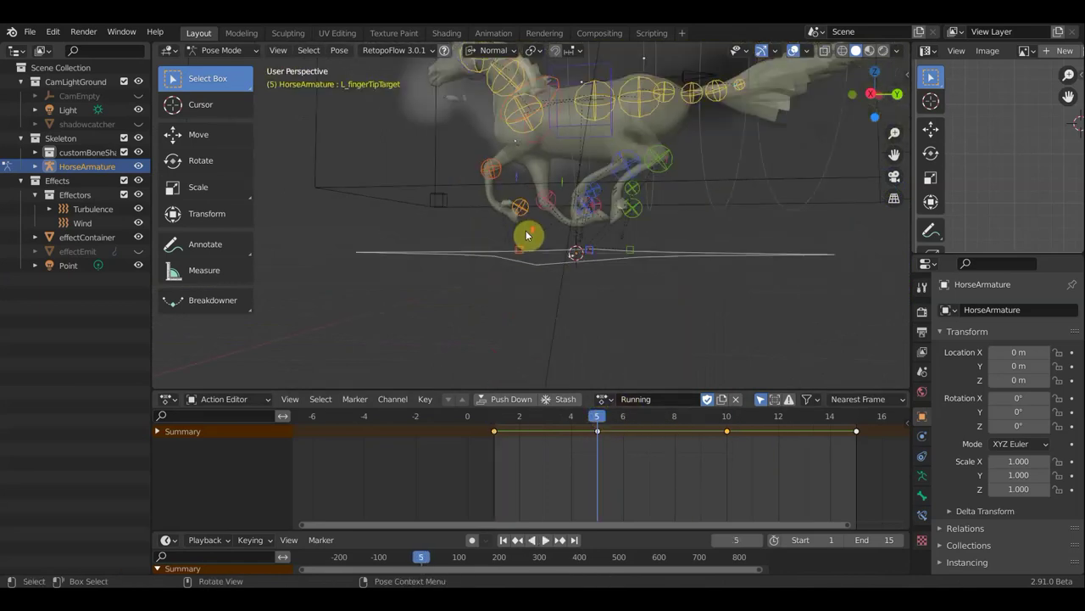
mouse_move(529, 235)
middle_mouse_down()
mouse_move(552, 257)
mouse_move(509, 276)
mouse_move(596, 262)
mouse_move(559, 252)
mouse_move(613, 346)
mouse_move(495, 166)
middle_mouse_up()
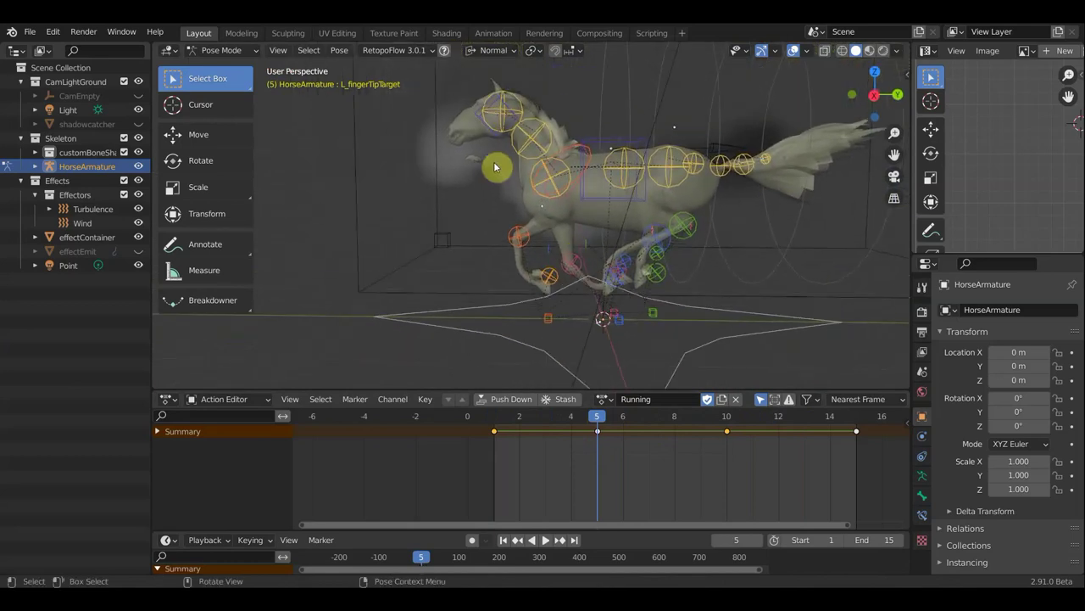
key("space")
scroll(744, 223, "down", 2)
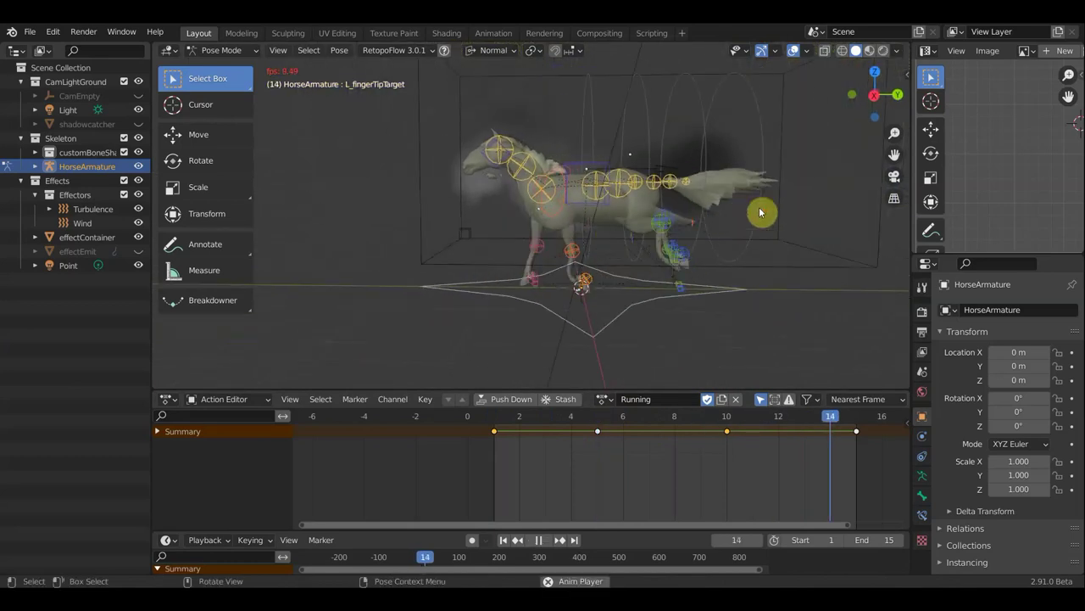
Droop the tail by rotating the tailMidTarget, tailEndTarget and tailRootTarget bones downward at frame 1
key("Escape")
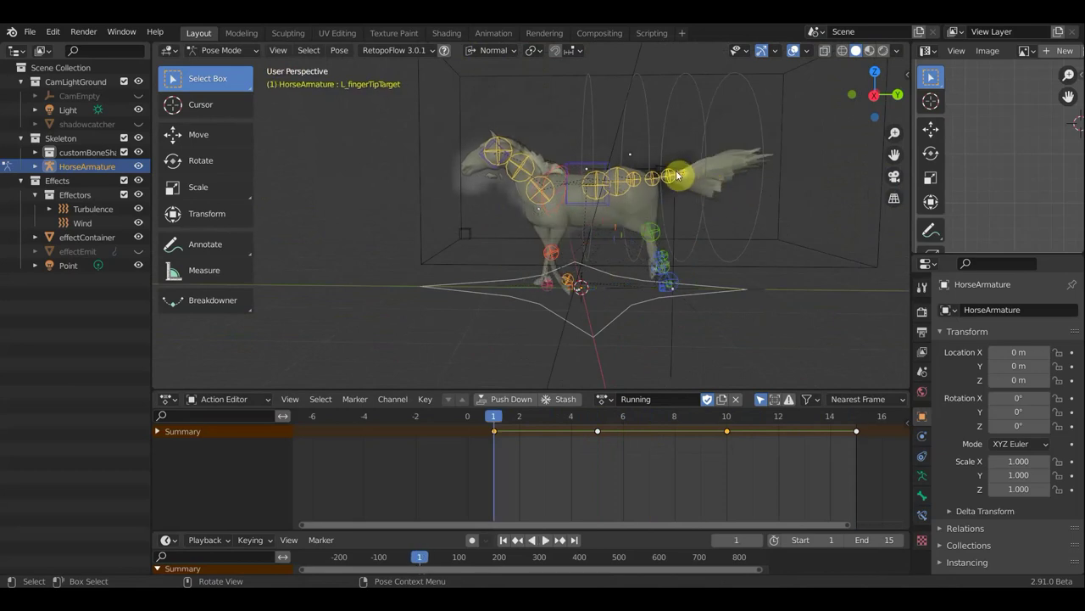
left_click(695, 181)
key("r")
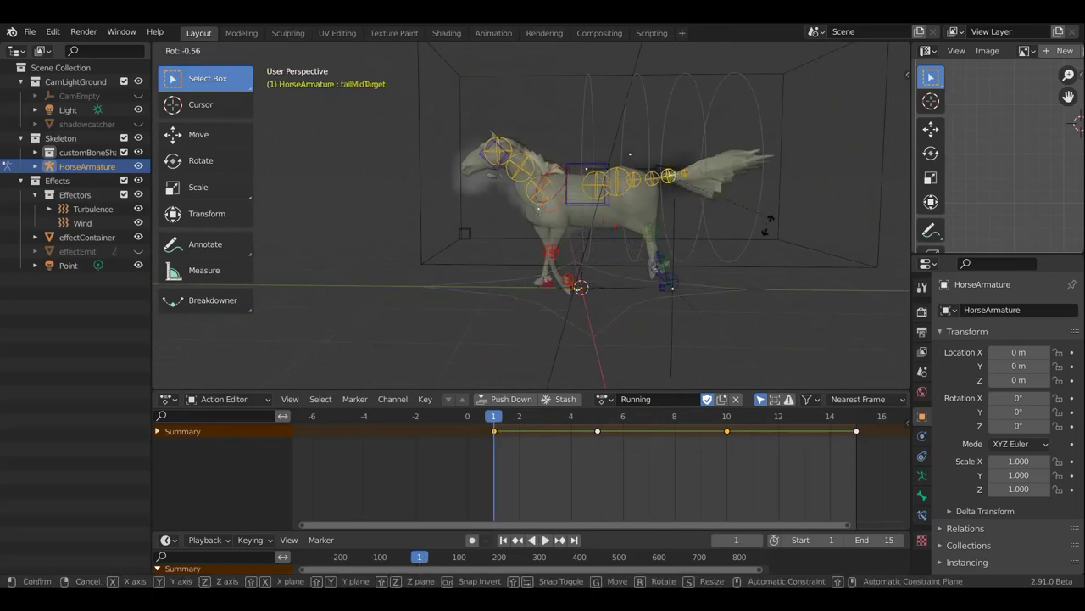
left_click(735, 222)
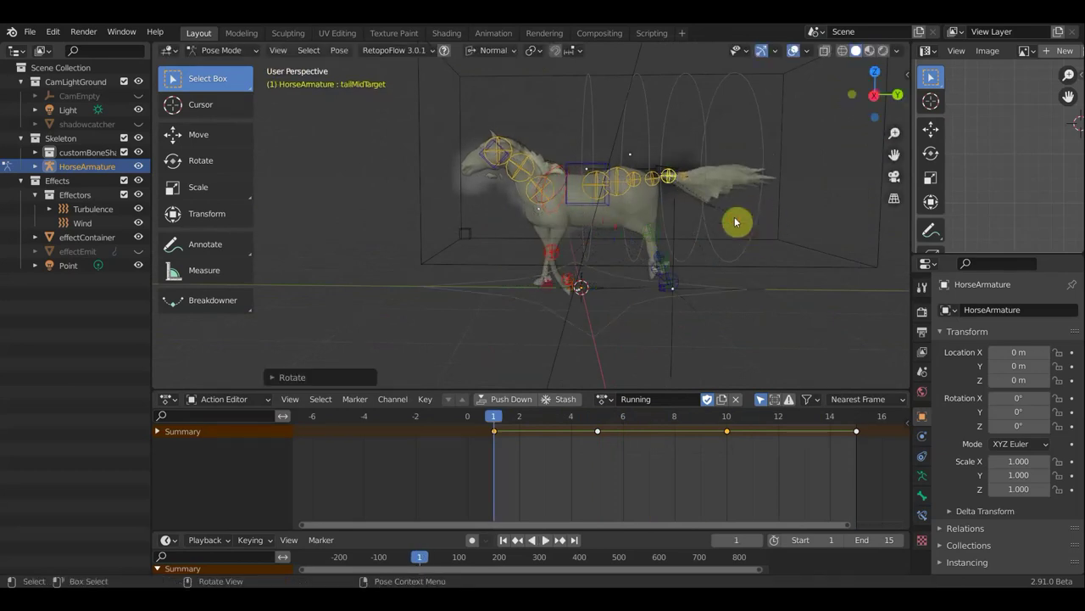
left_click(689, 177)
key("r")
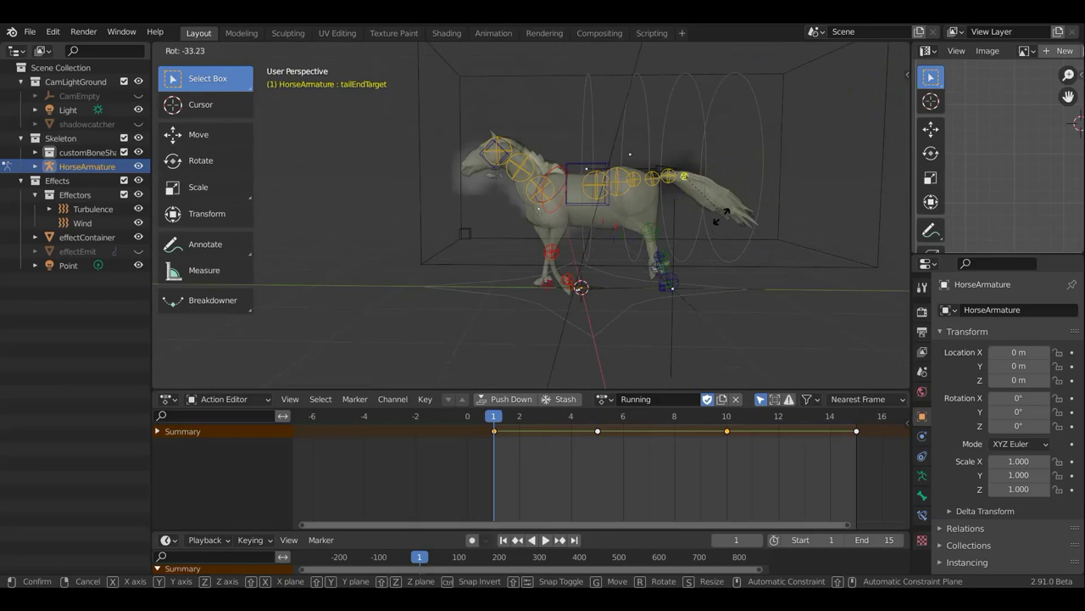
left_click(719, 224)
left_click(657, 181)
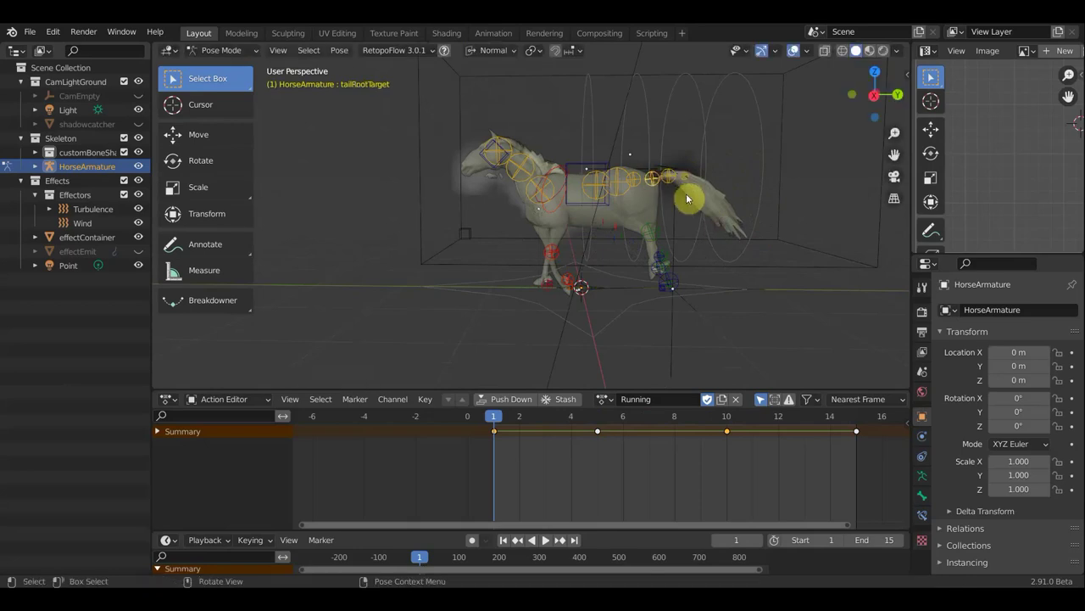
key("r")
left_click(674, 231)
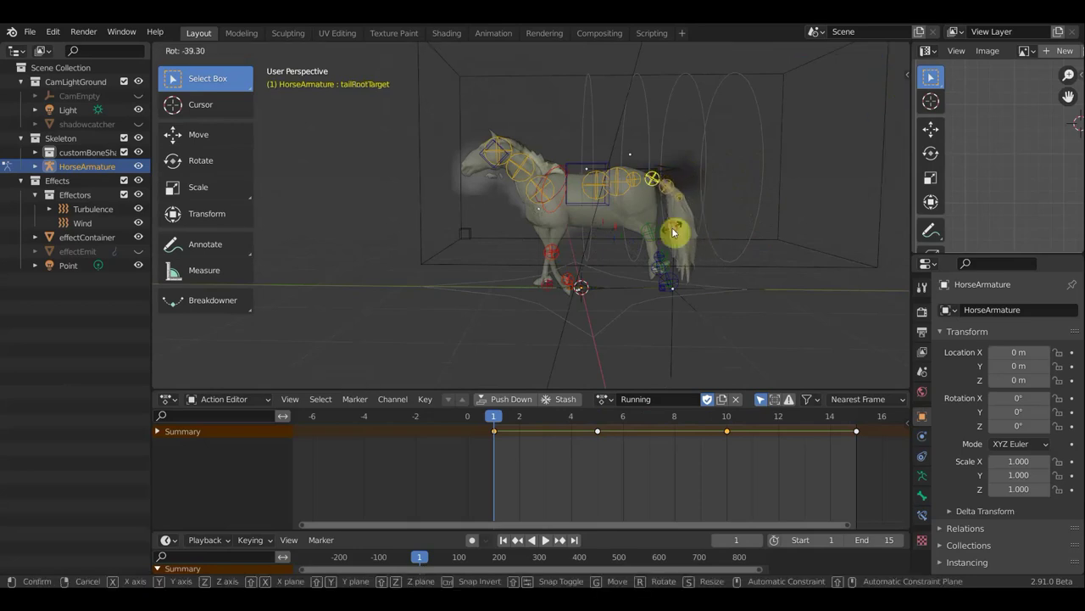
scroll(648, 265, "up", 3)
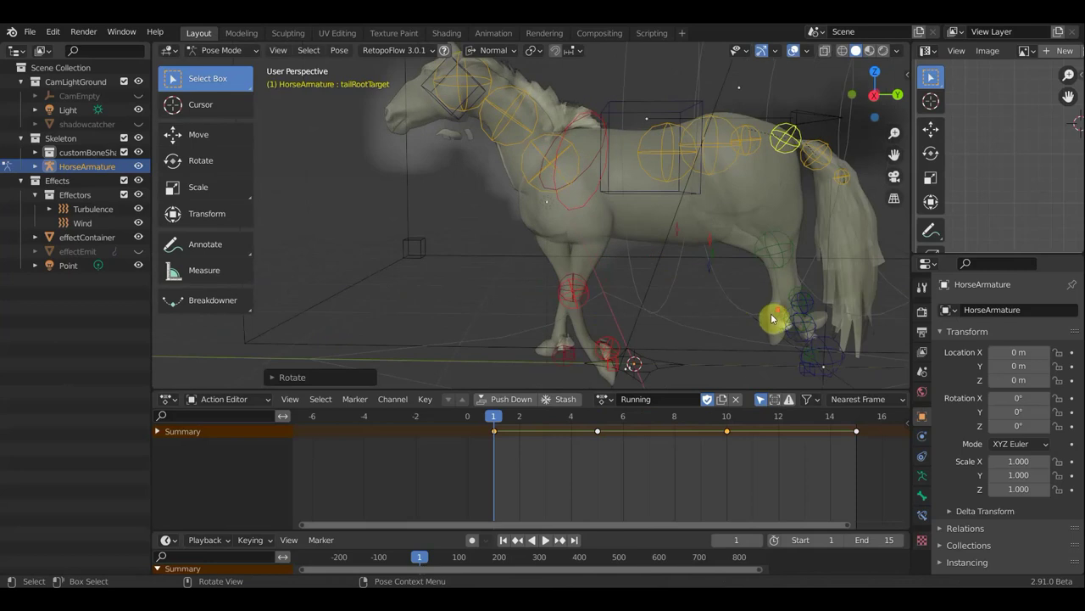
Slightly rotate and lower the L_shinTarget bone
left_click(788, 332)
middle_click_drag(765, 321, 744, 315)
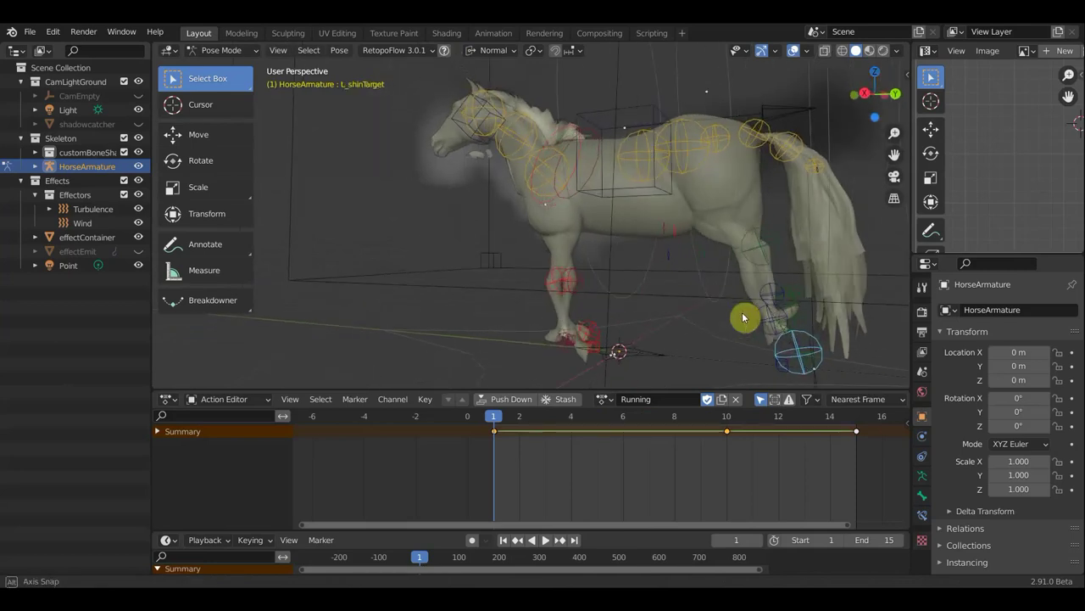
scroll(766, 315, "down", 2)
scroll(764, 317, "down", 2)
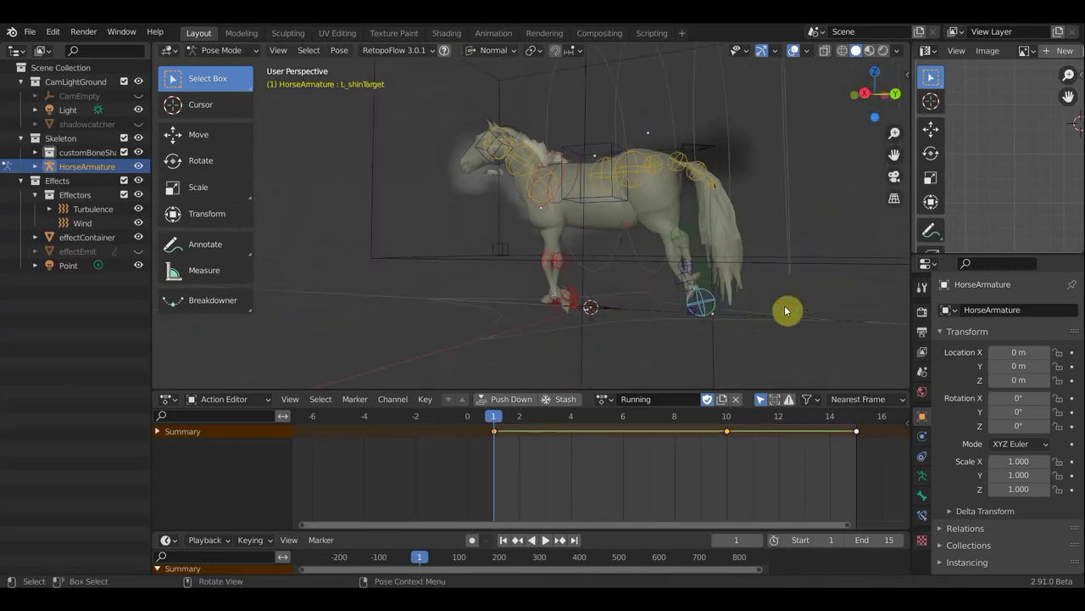
key("r")
left_click(740, 307)
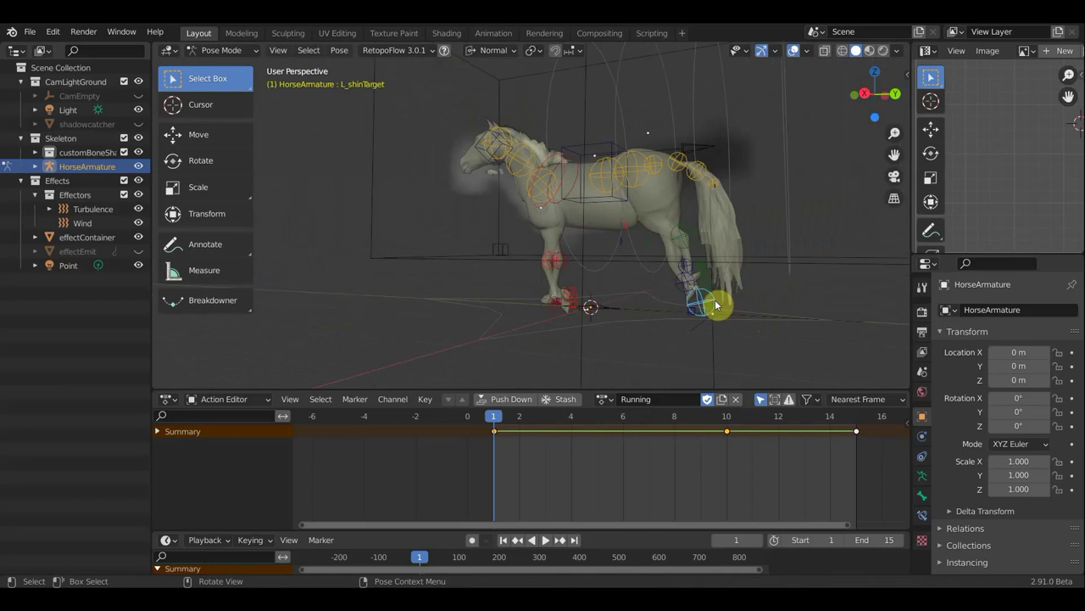
key("g")
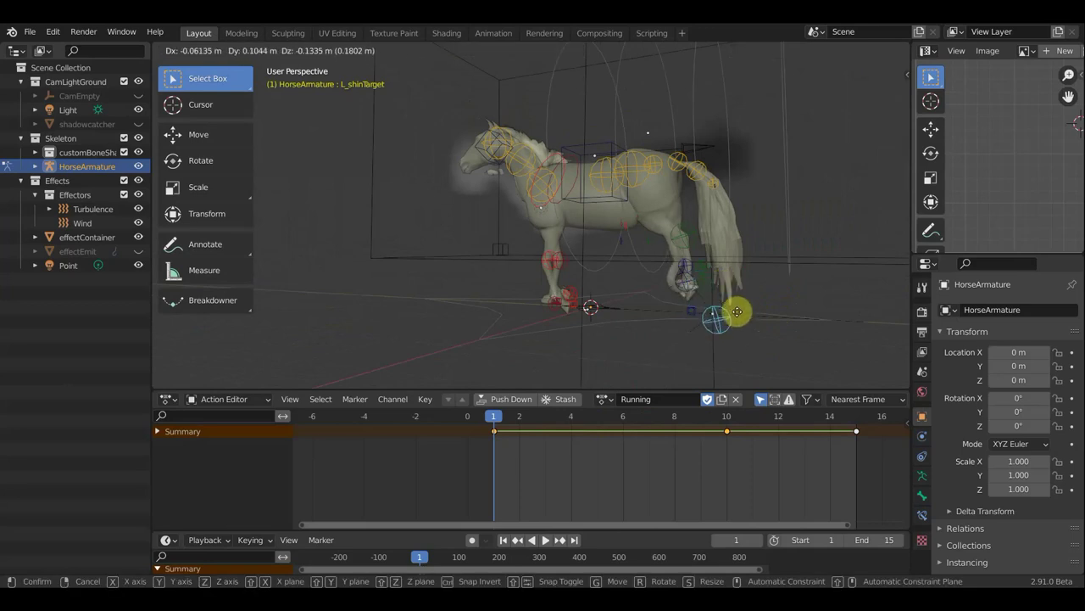
left_click(706, 295)
Hide the viewport overlays to view only the horse mesh
middle_click_drag(706, 294, 598, 233)
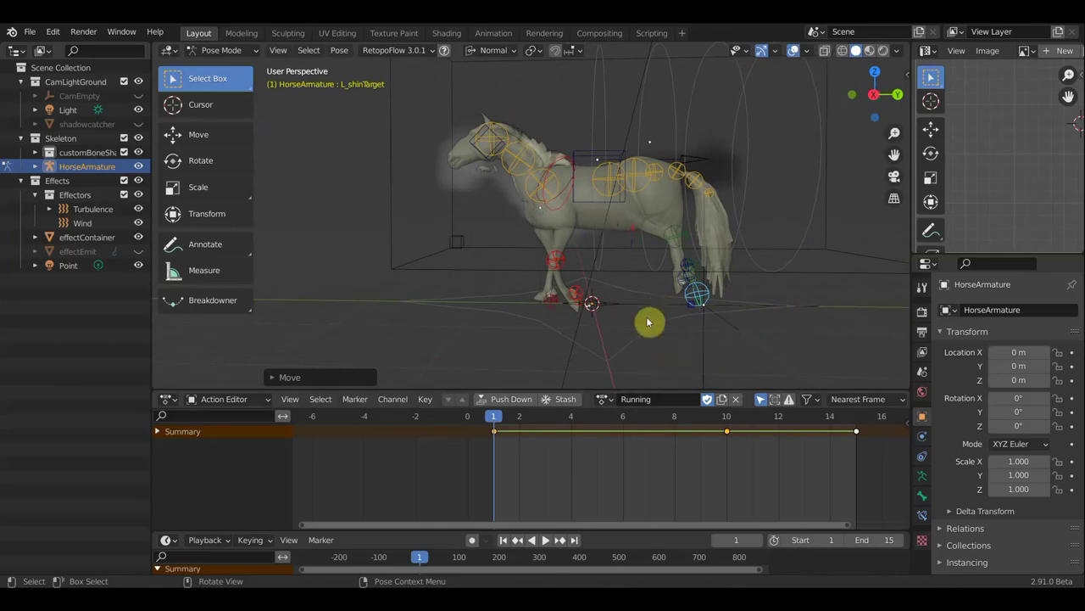
scroll(637, 338, "down", 2)
scroll(615, 340, "down", 2)
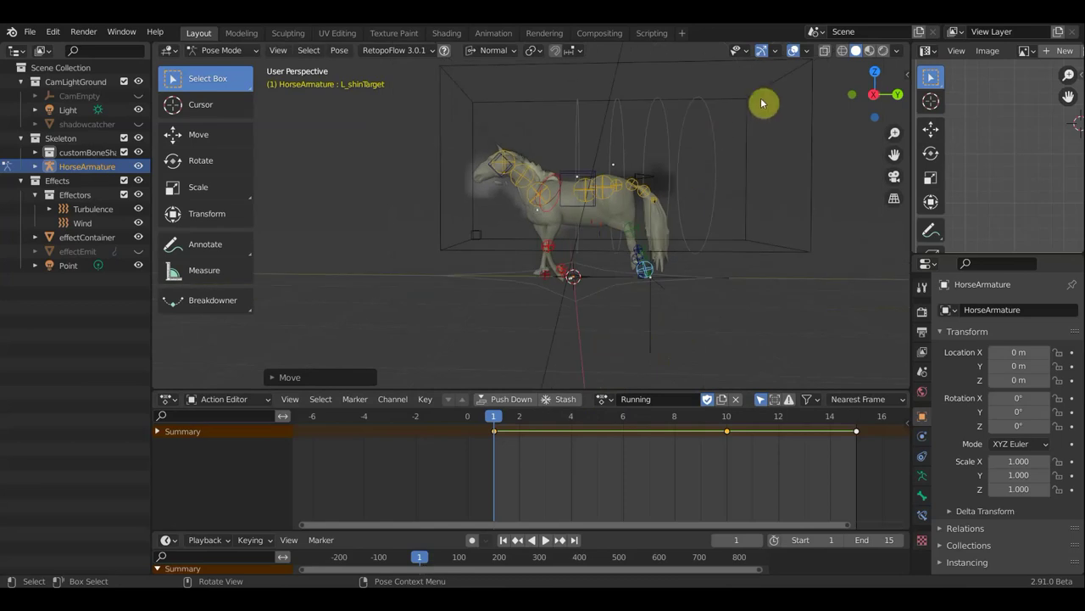
left_click(795, 49)
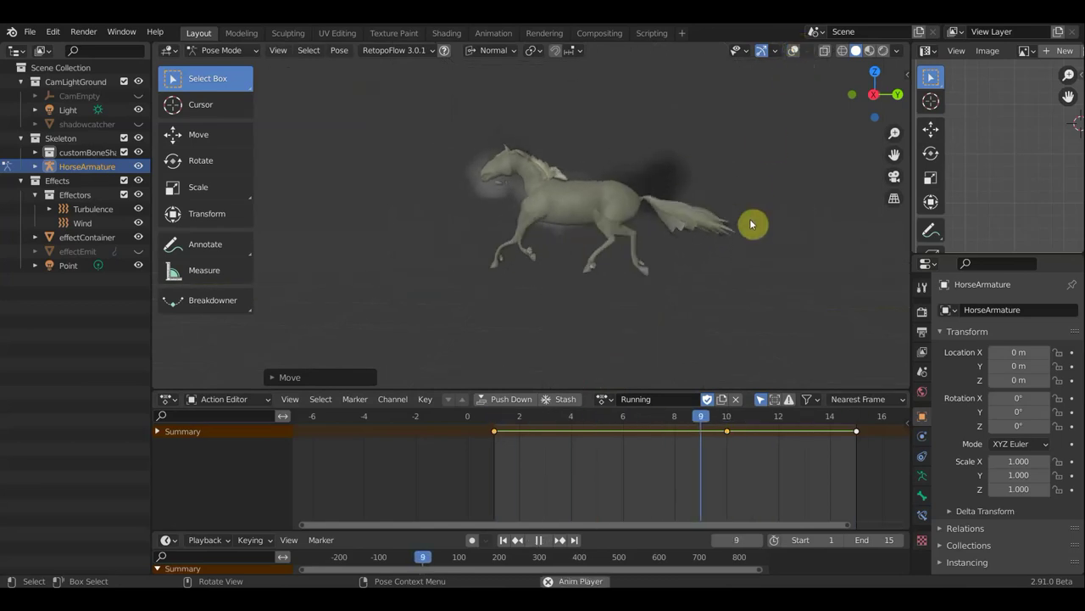
Stop the running playback, orbit to a side-on view and show the rig overlays again
key("space")
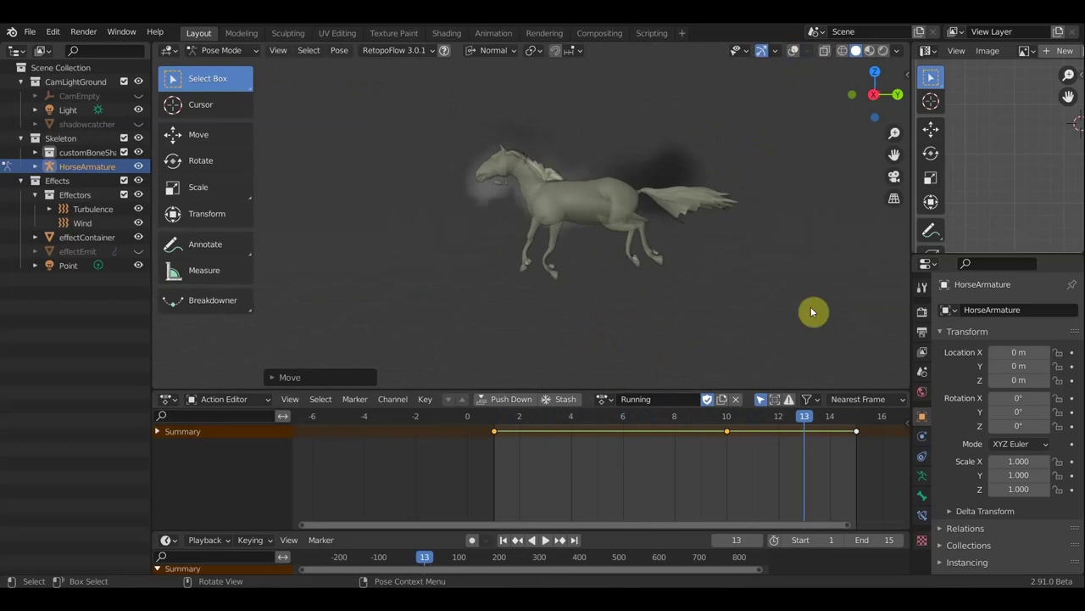
key("space")
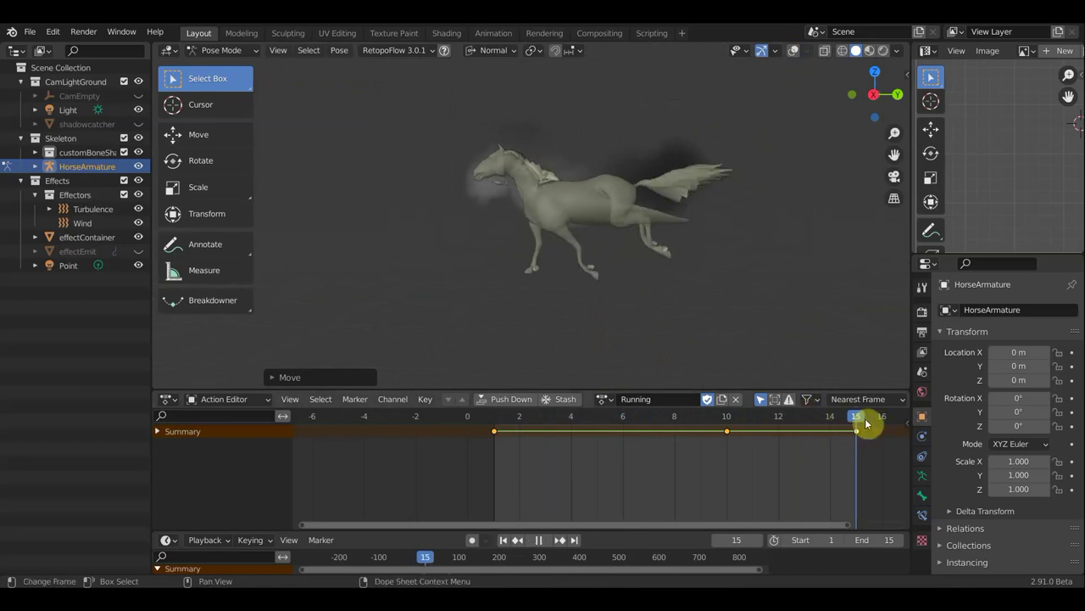
key("space")
scroll(772, 270, "up", 5)
scroll(791, 304, "down", 5)
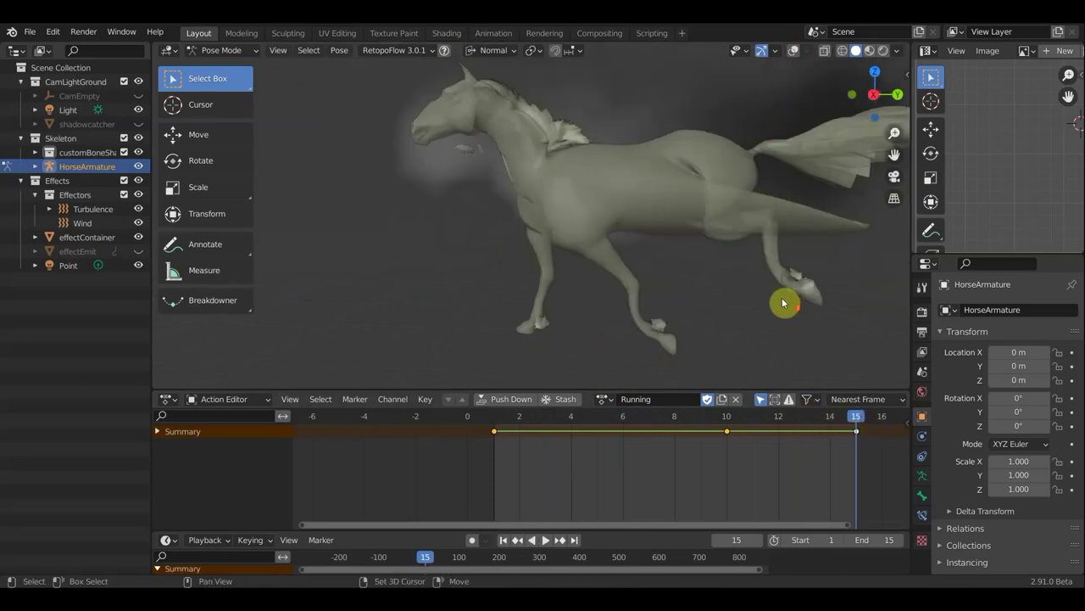
mouse_move(783, 303)
middle_mouse_down()
mouse_move(625, 305)
mouse_move(758, 164)
middle_mouse_up()
left_click(794, 50)
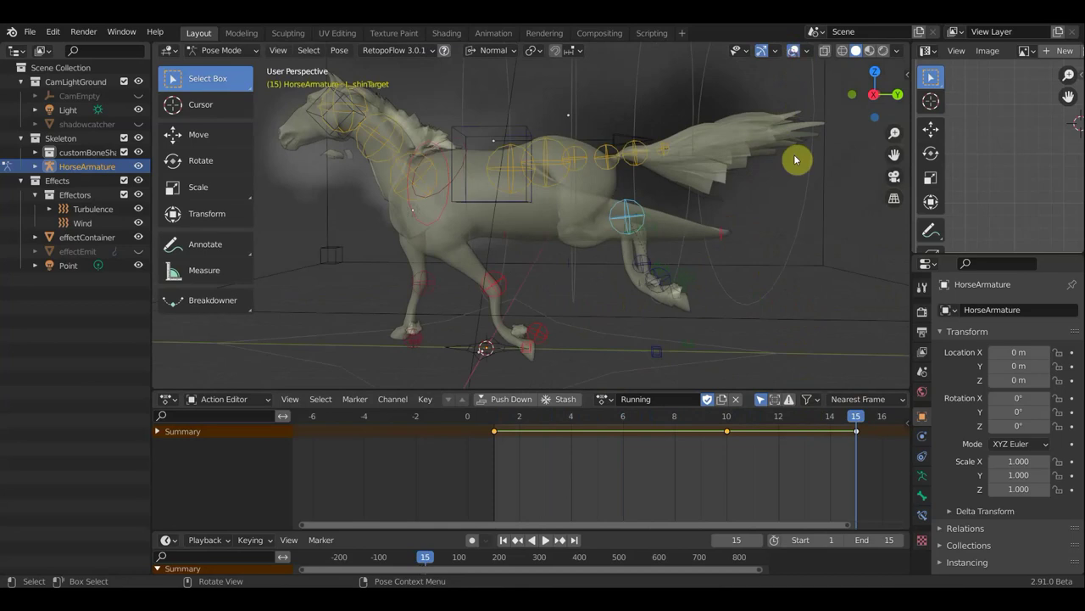
Move the L_armPV pole target and key its Location & Rotation at frame 15
left_click(723, 242)
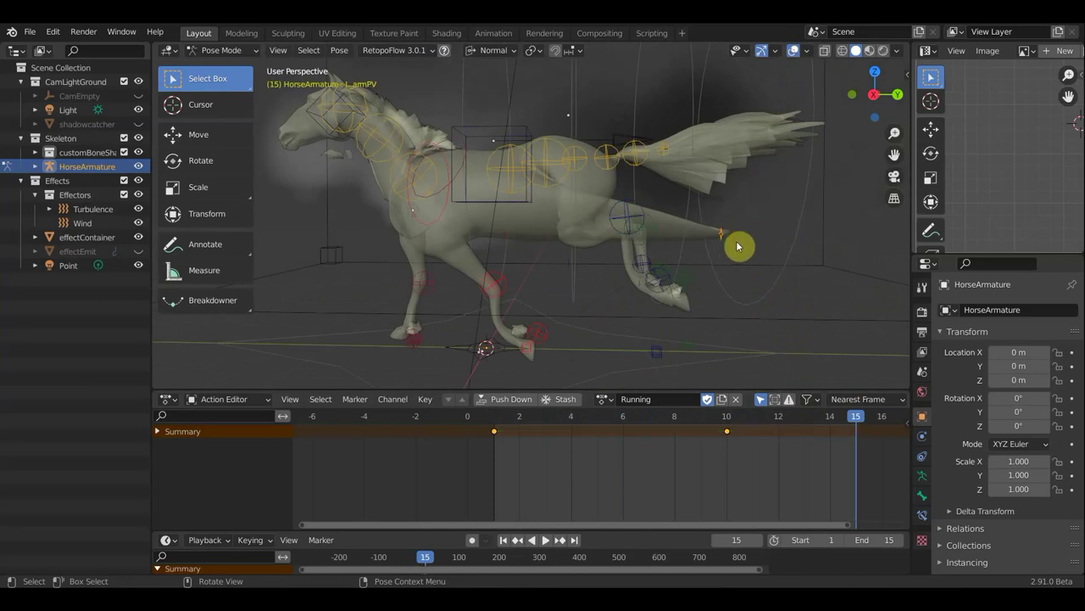
key("g")
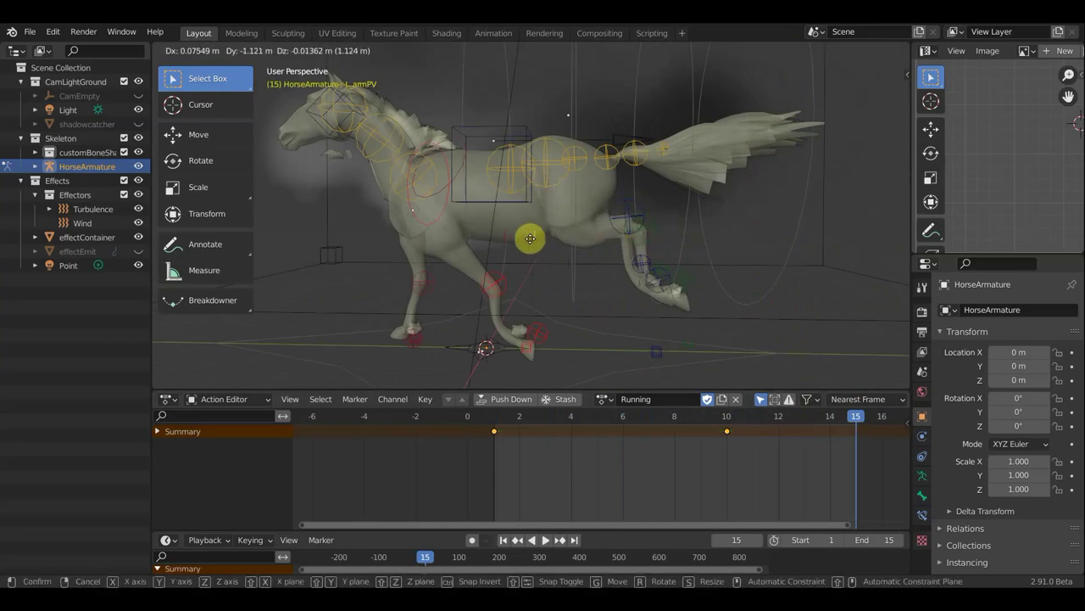
left_click(534, 243)
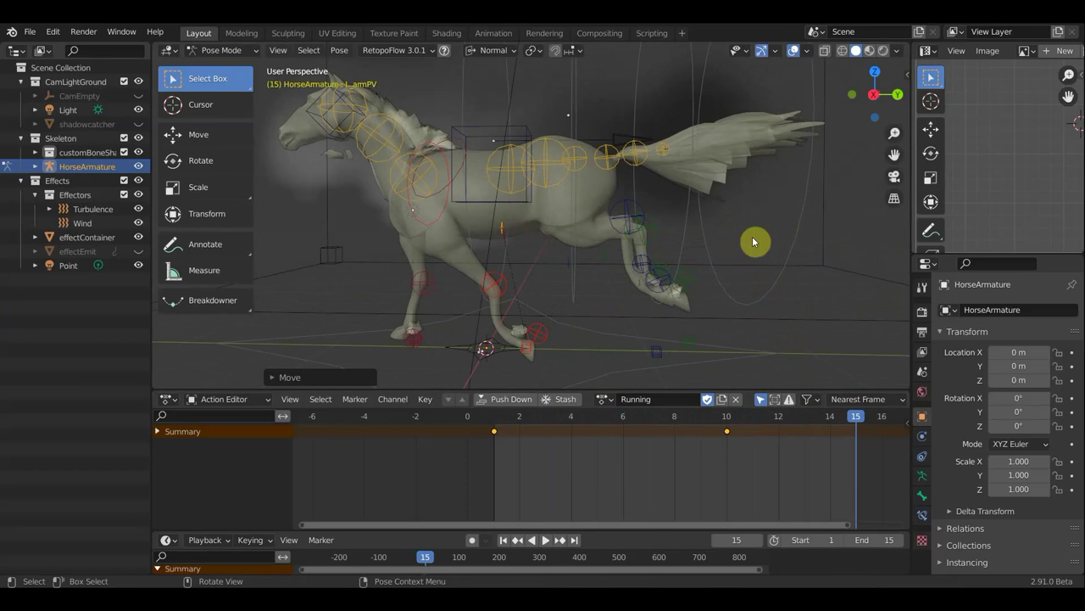
key("i")
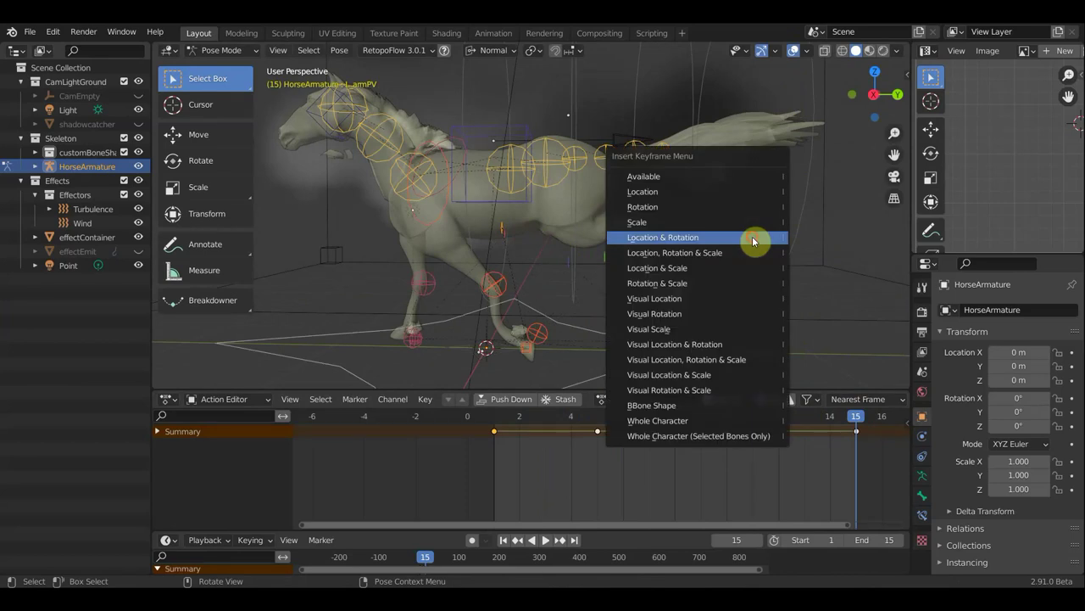
left_click(752, 236)
Play the running cycle to review the pole target change, stopping at frame 10
key("space")
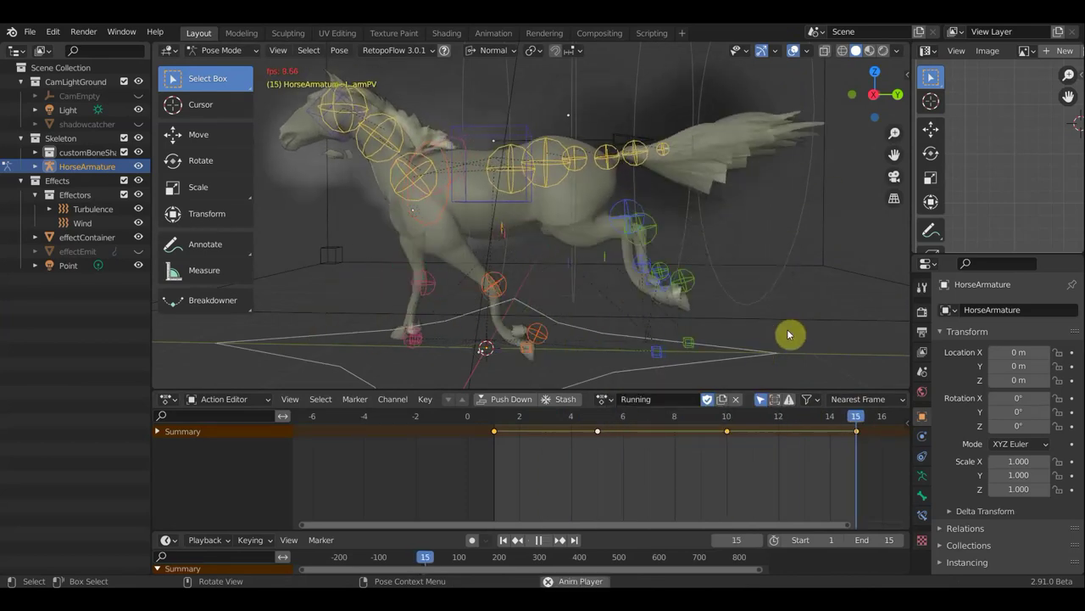
scroll(787, 330, "down", 2)
scroll(785, 329, "down", 3)
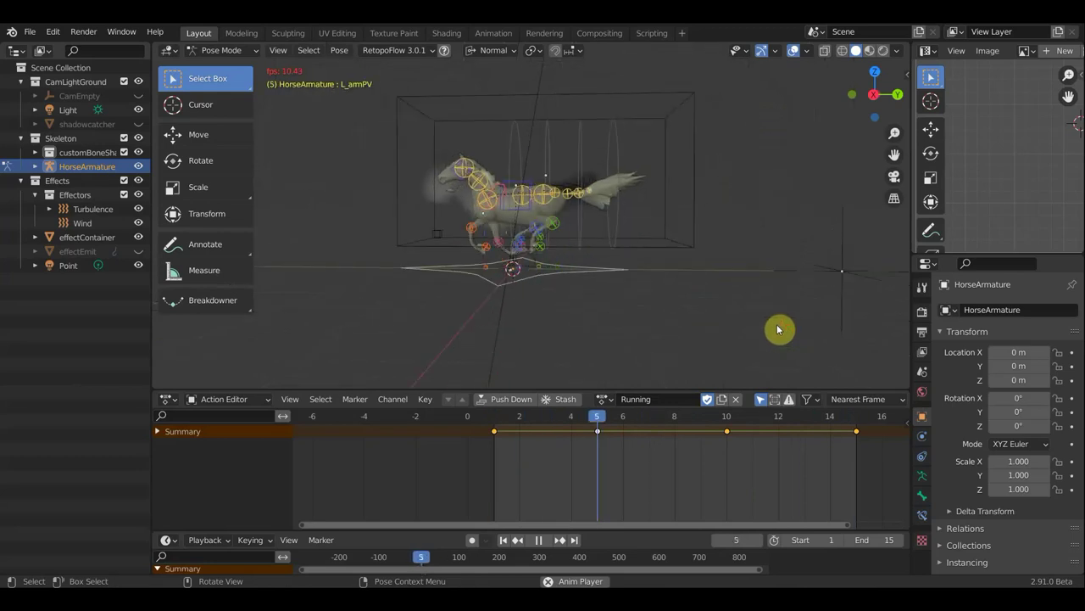
key("space")
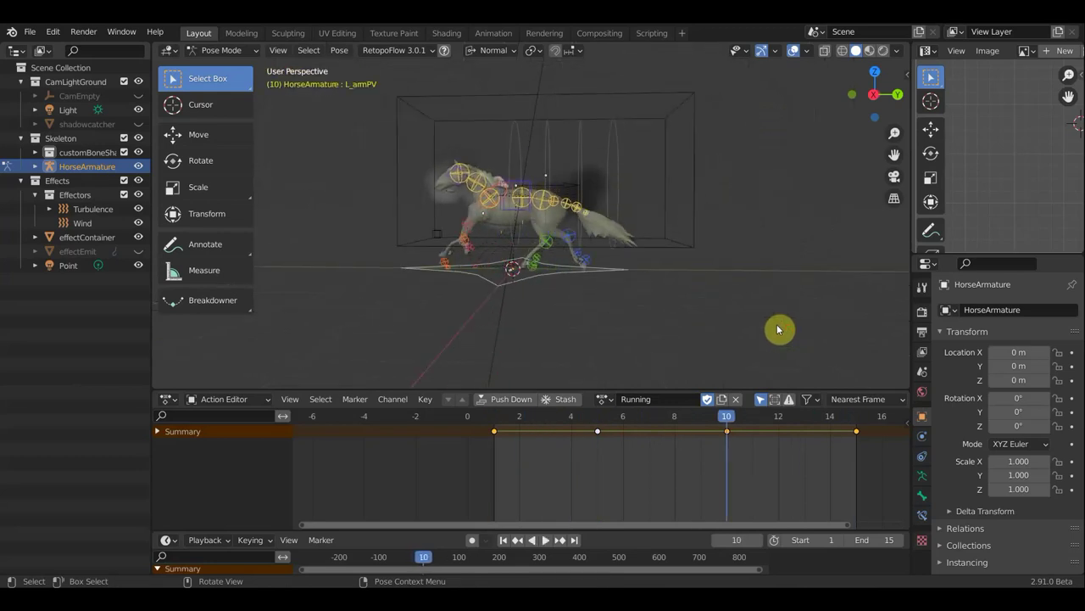
scroll(715, 294, "up", 4)
mouse_move(715, 294)
middle_mouse_down()
mouse_move(884, 315)
mouse_move(749, 310)
middle_mouse_up()
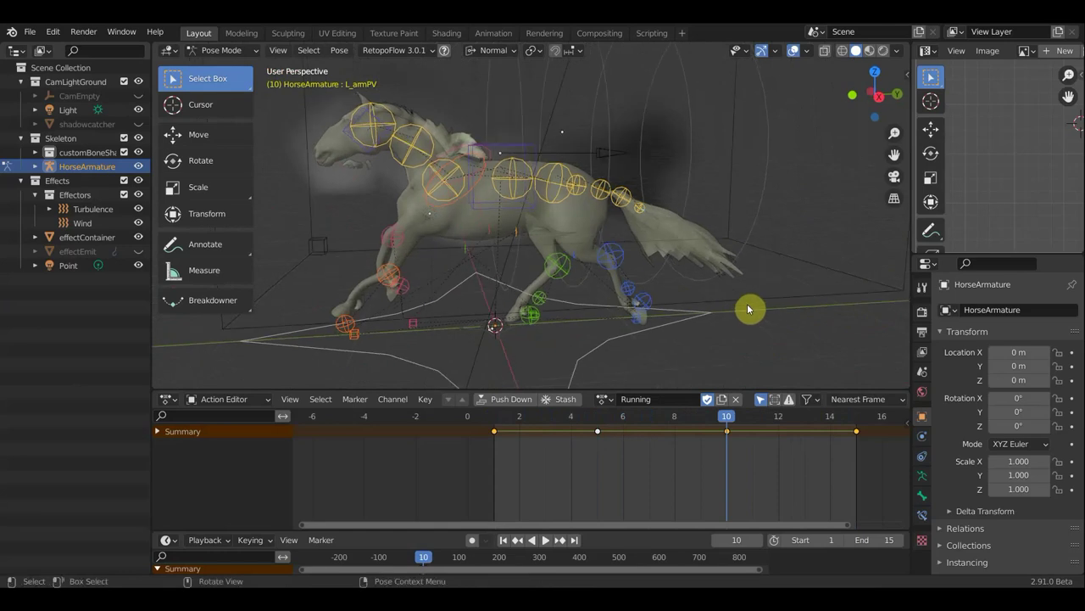